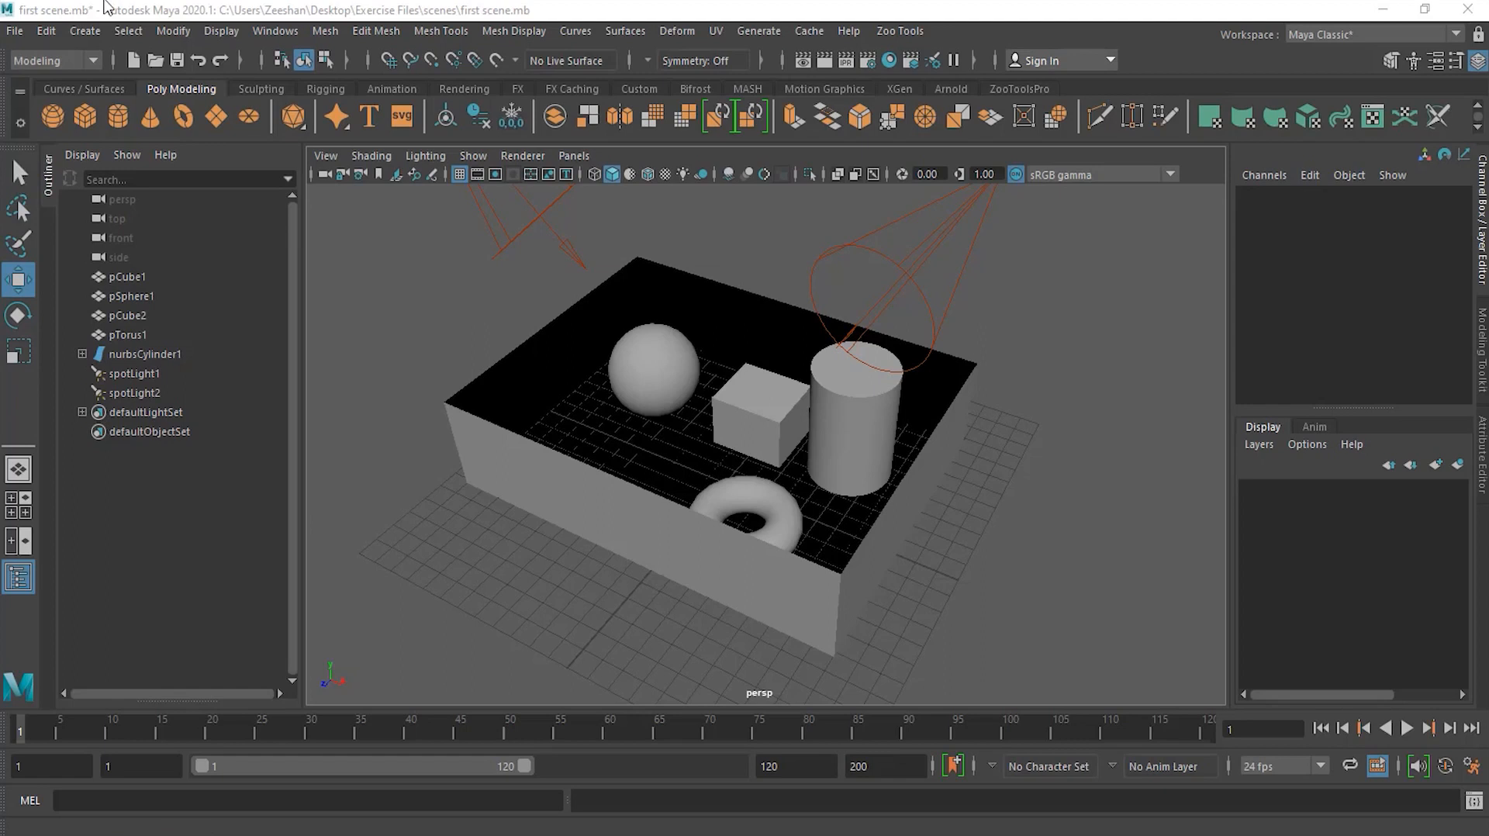
Step: Activate the Select Tool and select the sphere, cylinder and torus one at a time in the perspective view
left_click(20, 177)
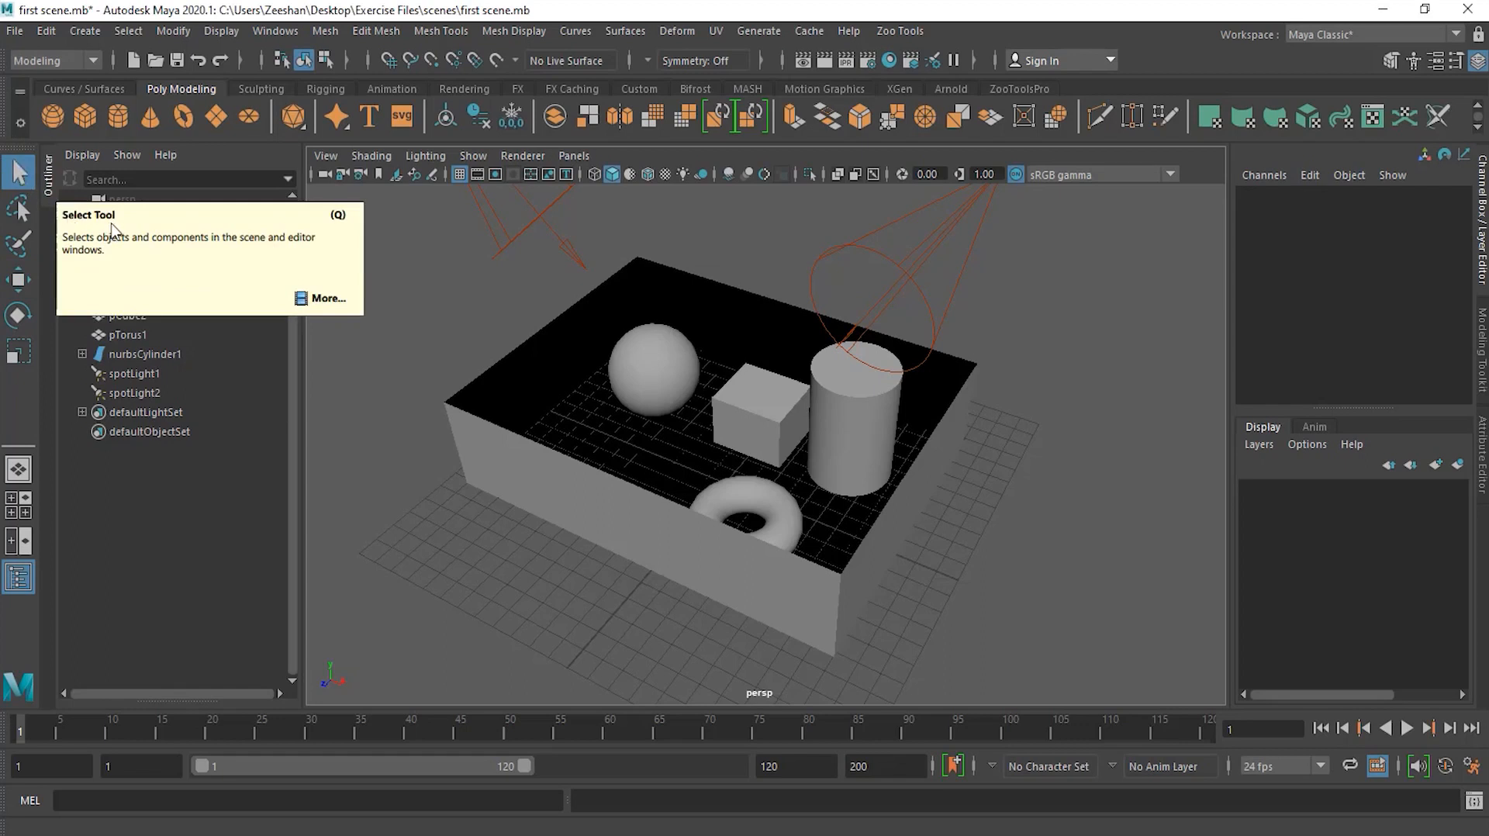
left_click(637, 373)
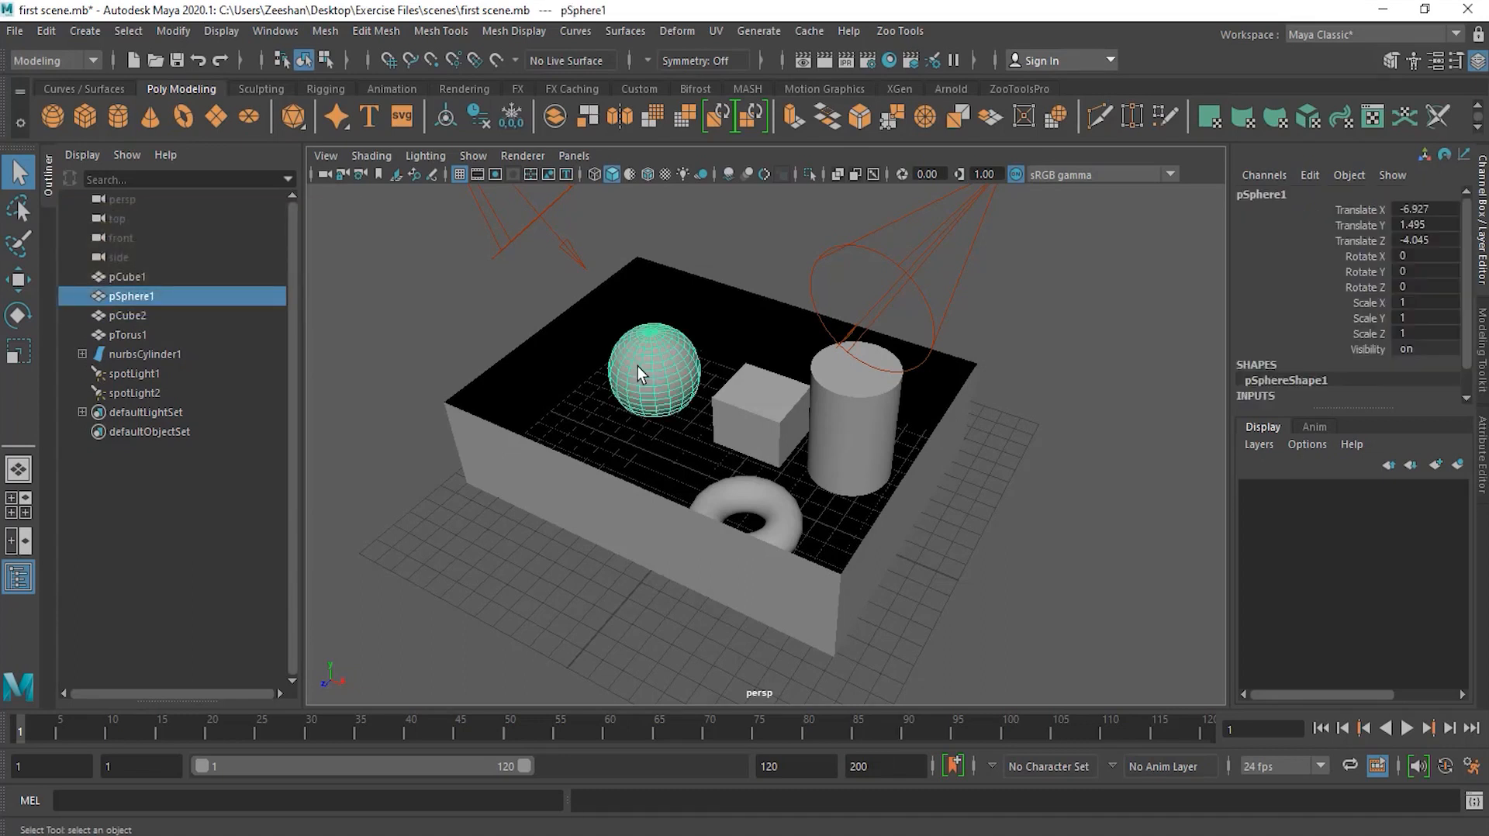
left_click(771, 413)
left_click(869, 402)
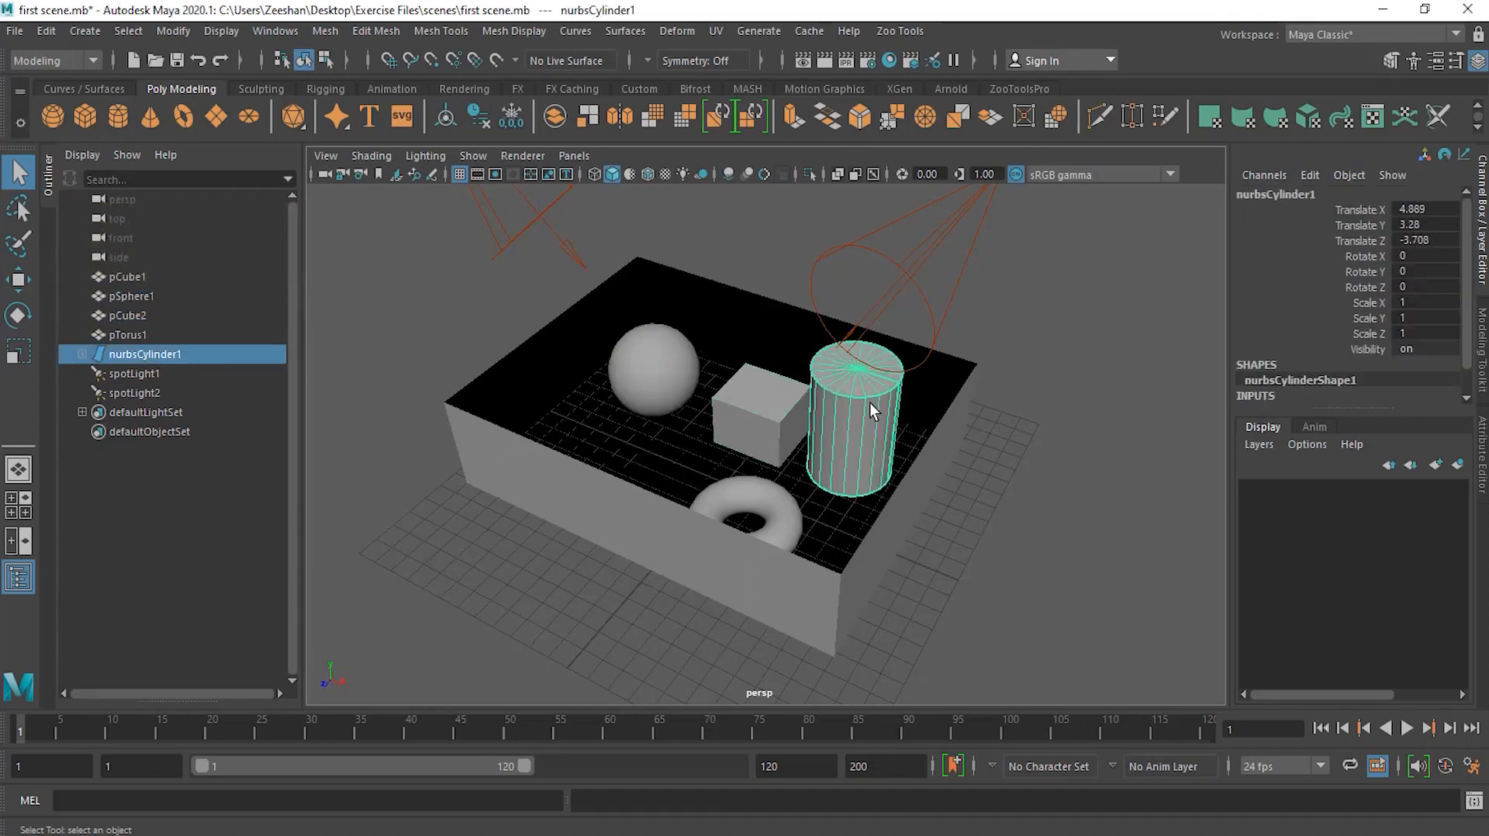
left_click(783, 507)
left_click(631, 524)
left_click(649, 364)
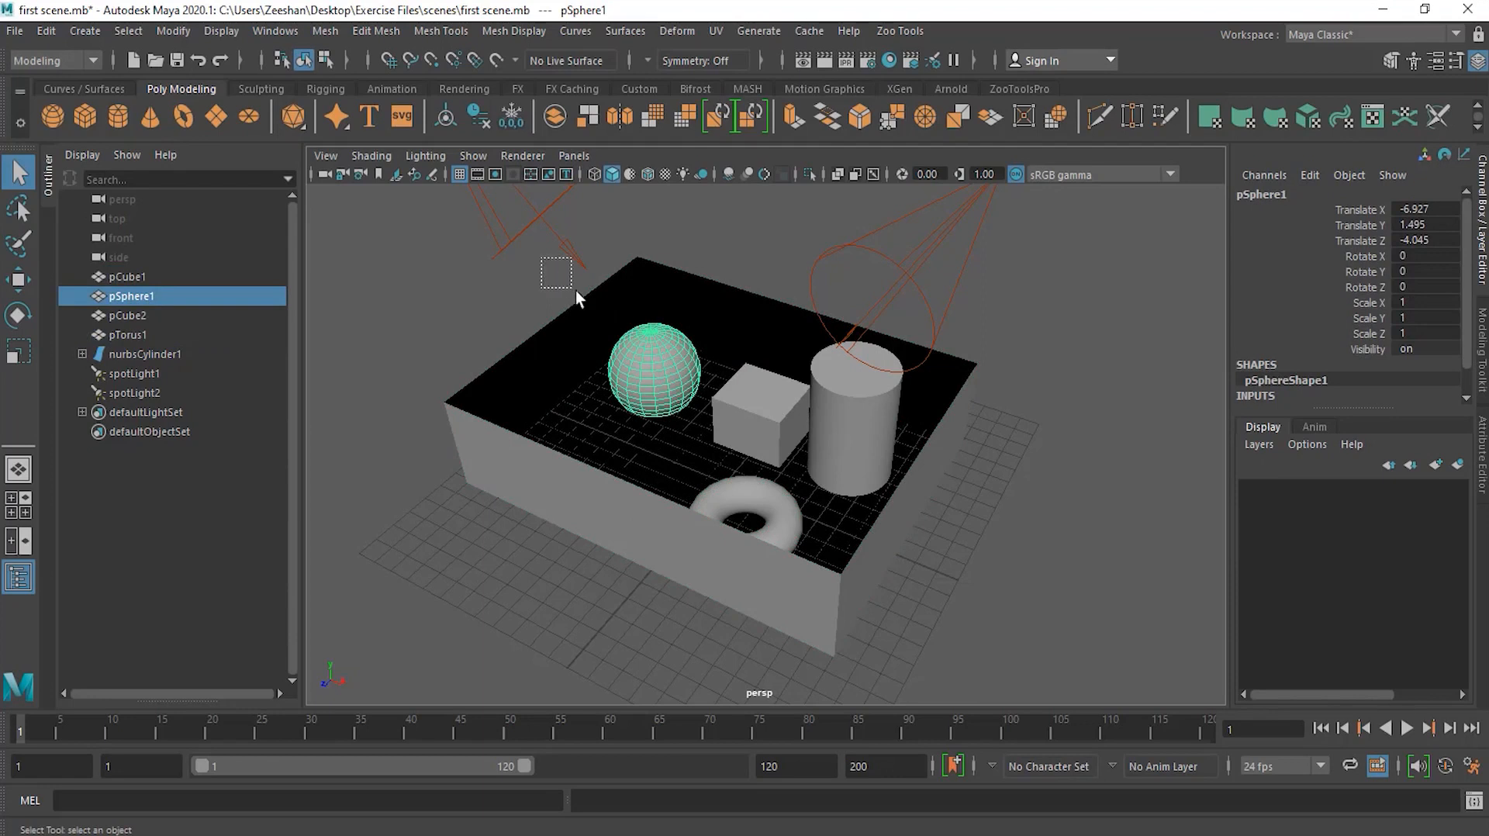
Step: Marquee-select a region around the sphere and the cube to select several objects at once
left_click_drag(611, 326, 774, 431)
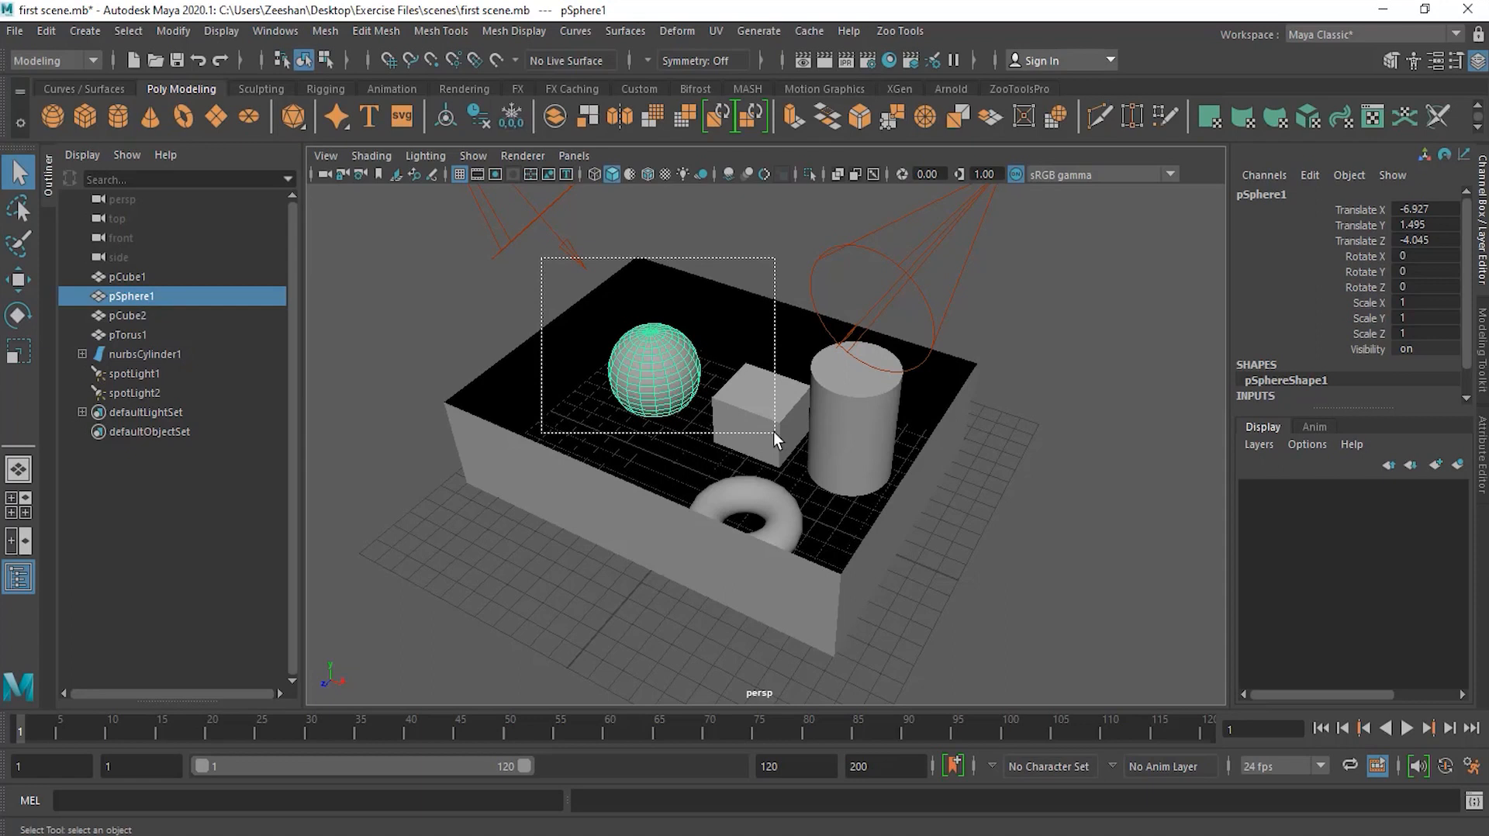
left_click_drag(774, 431, 774, 431)
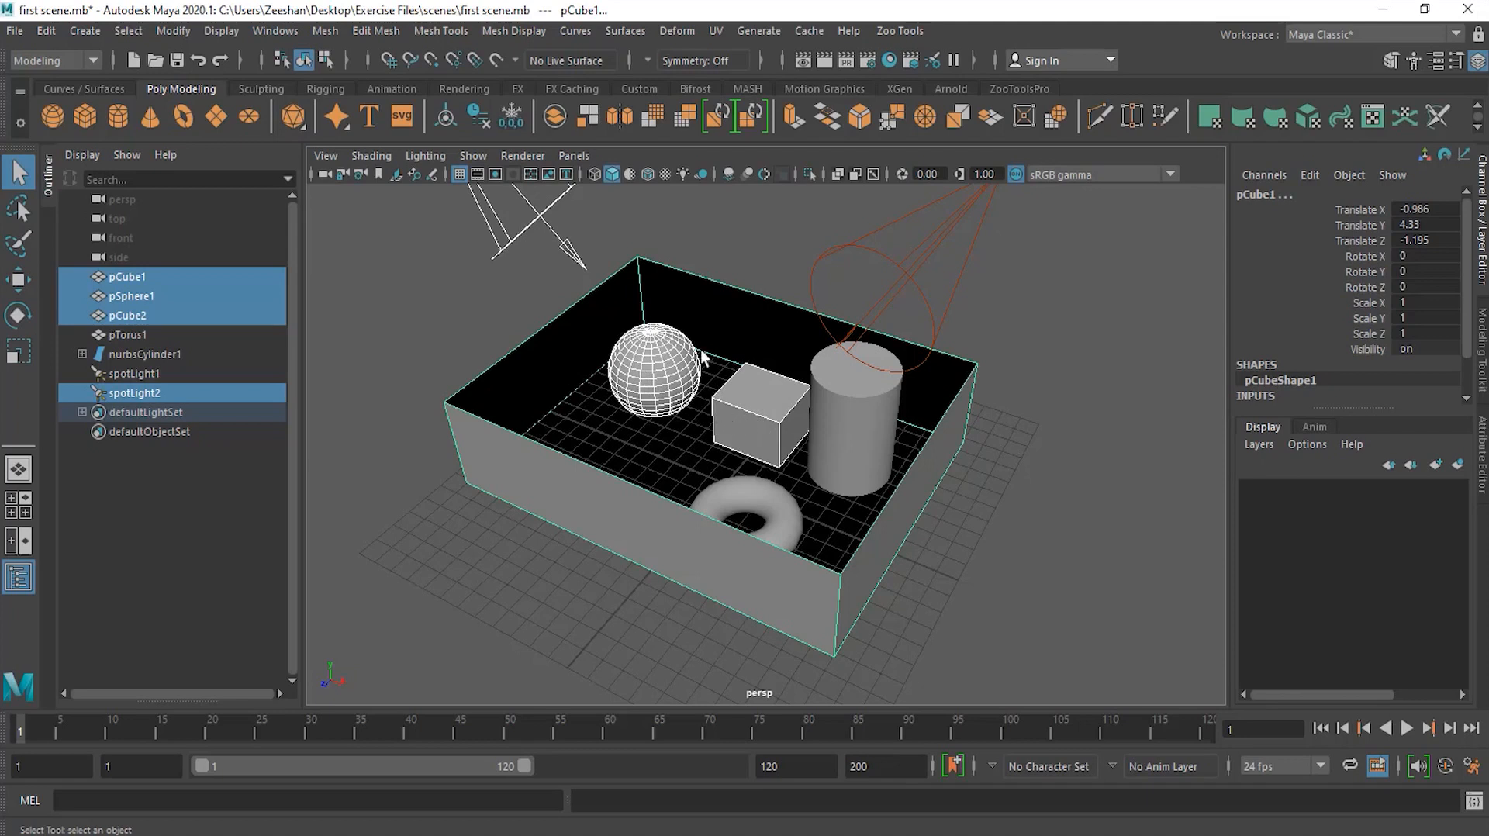
Step: Select the sphere, add the small cube to the selection, then clear the selection
left_click(664, 360)
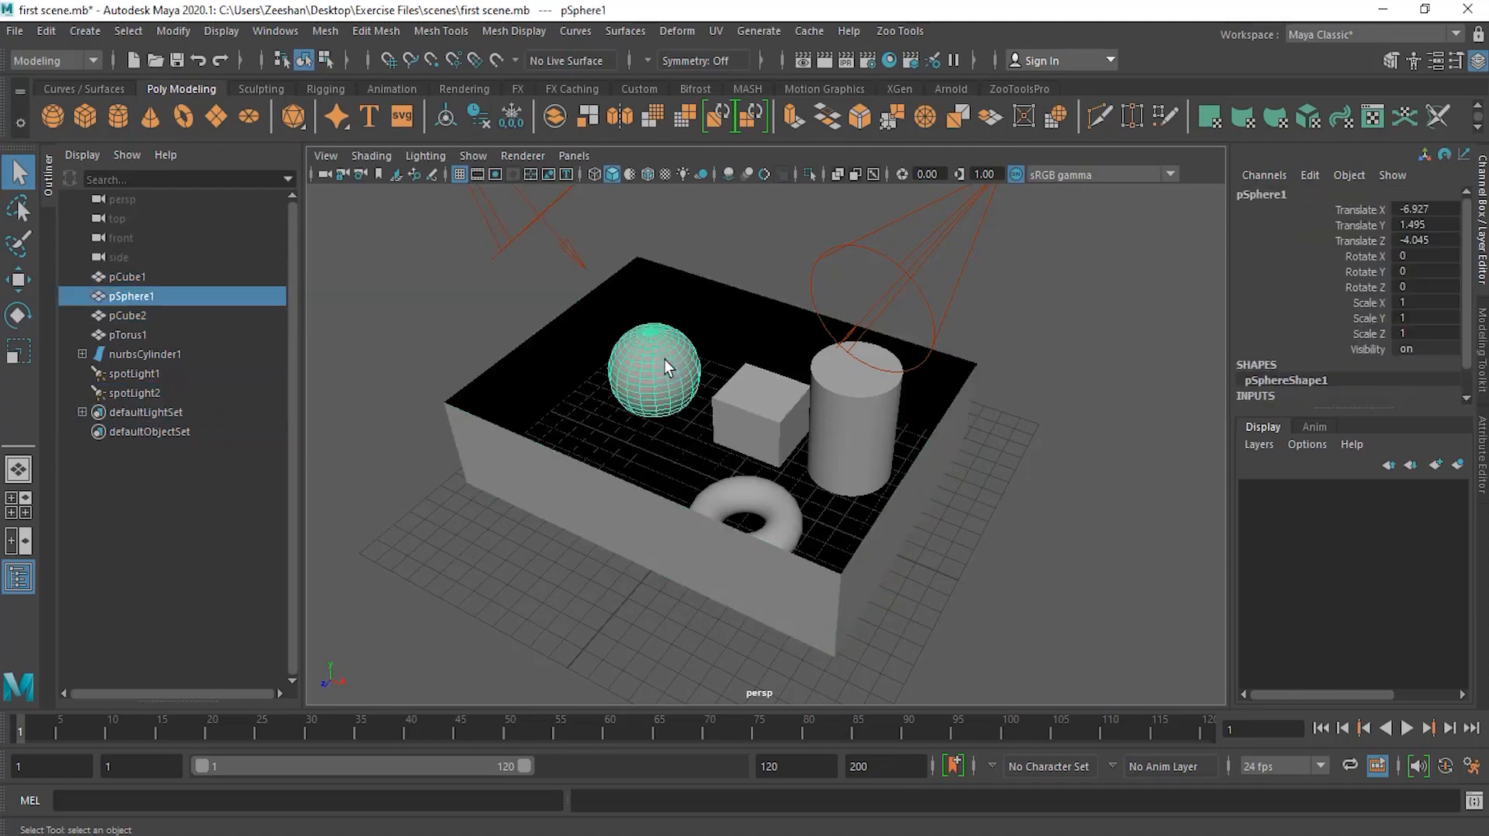
left_click(750, 403, "shift")
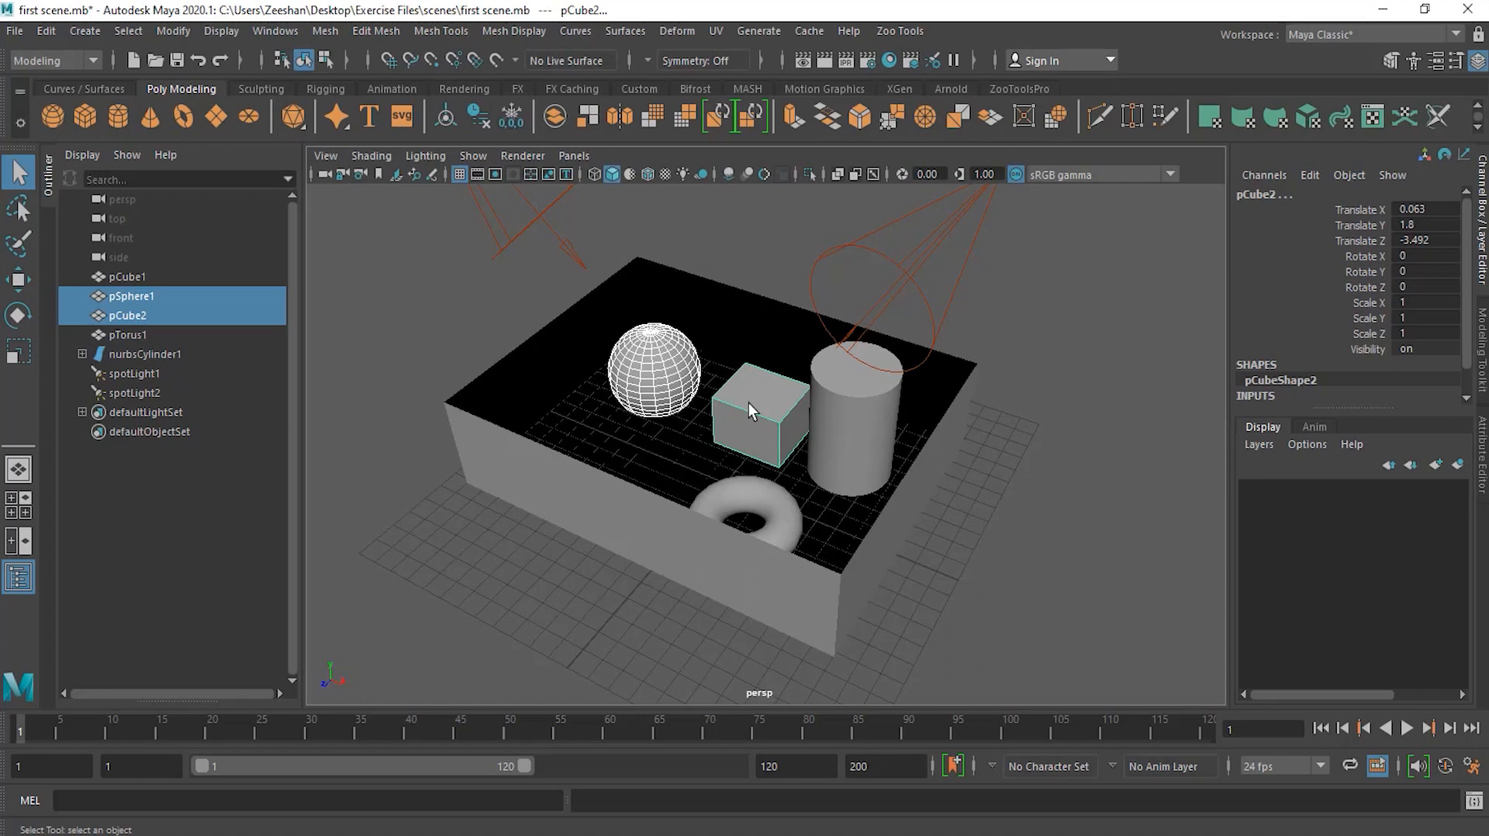
left_click(753, 268)
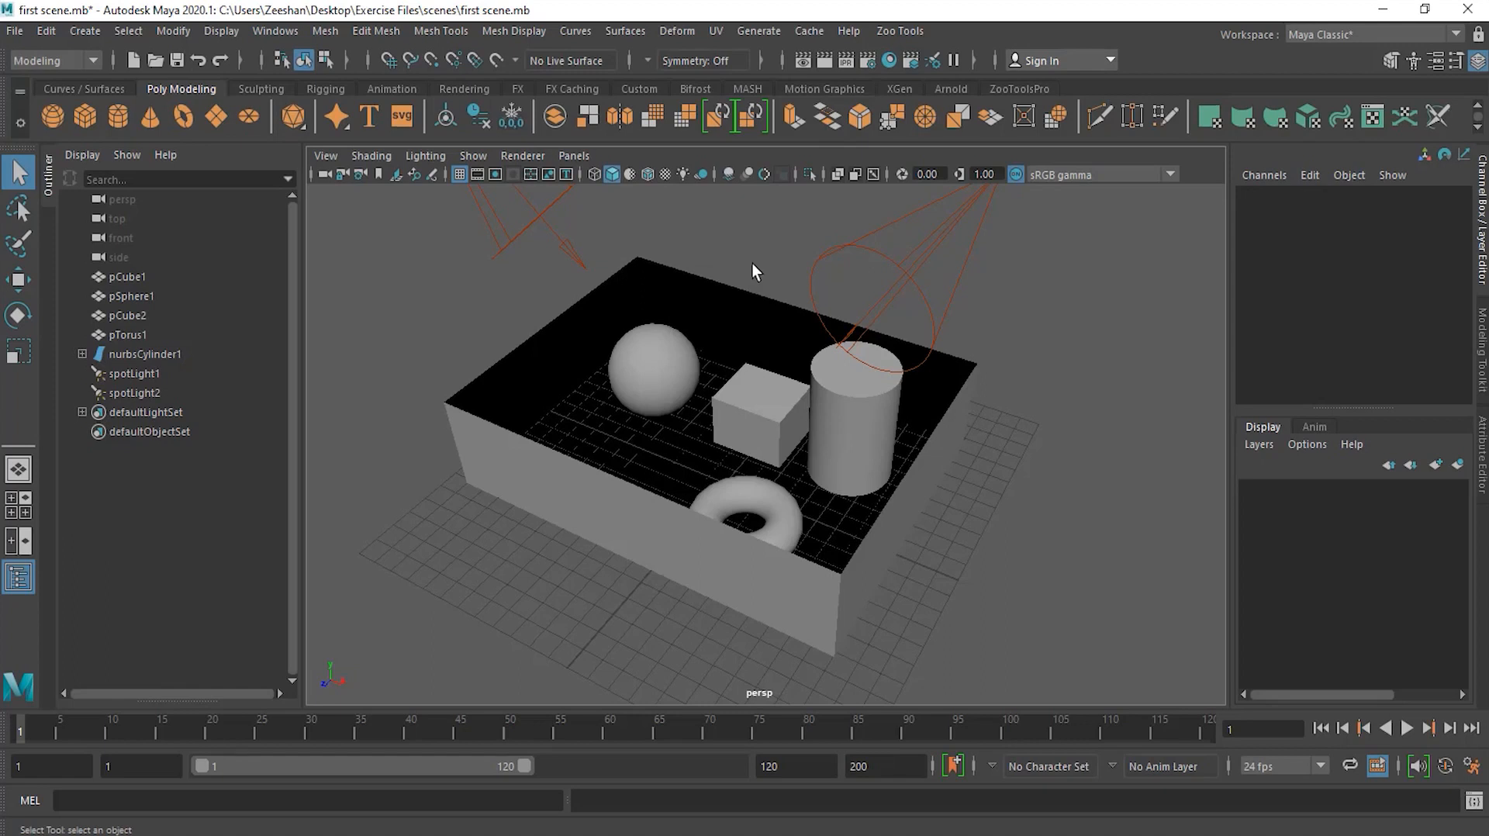
Step: Select the sphere, small cube and cylinder together, then clear the selection
left_click(645, 372)
left_click(758, 413, "shift")
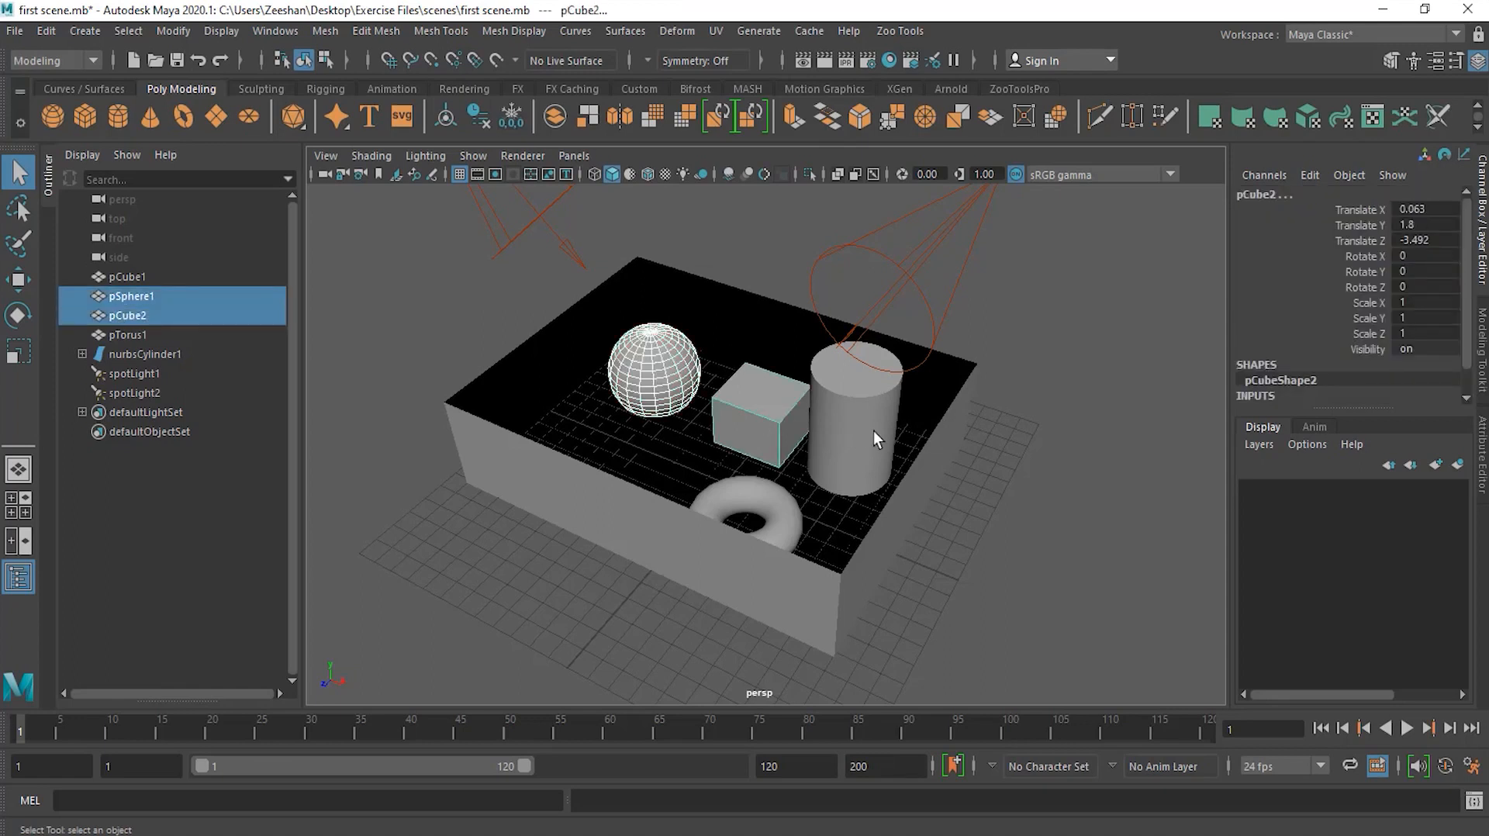
left_click(873, 430, "shift")
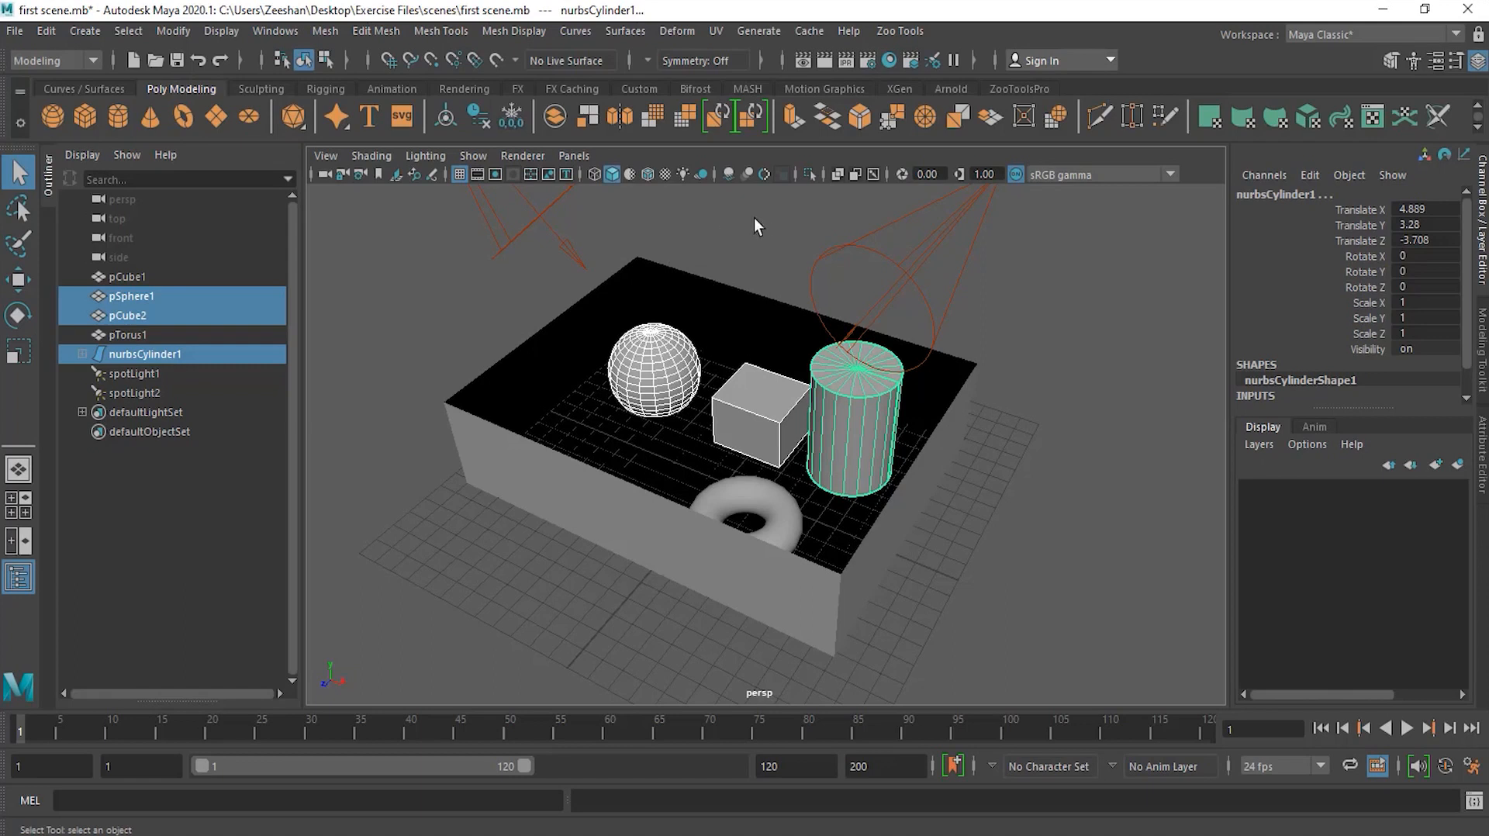
left_click(714, 219)
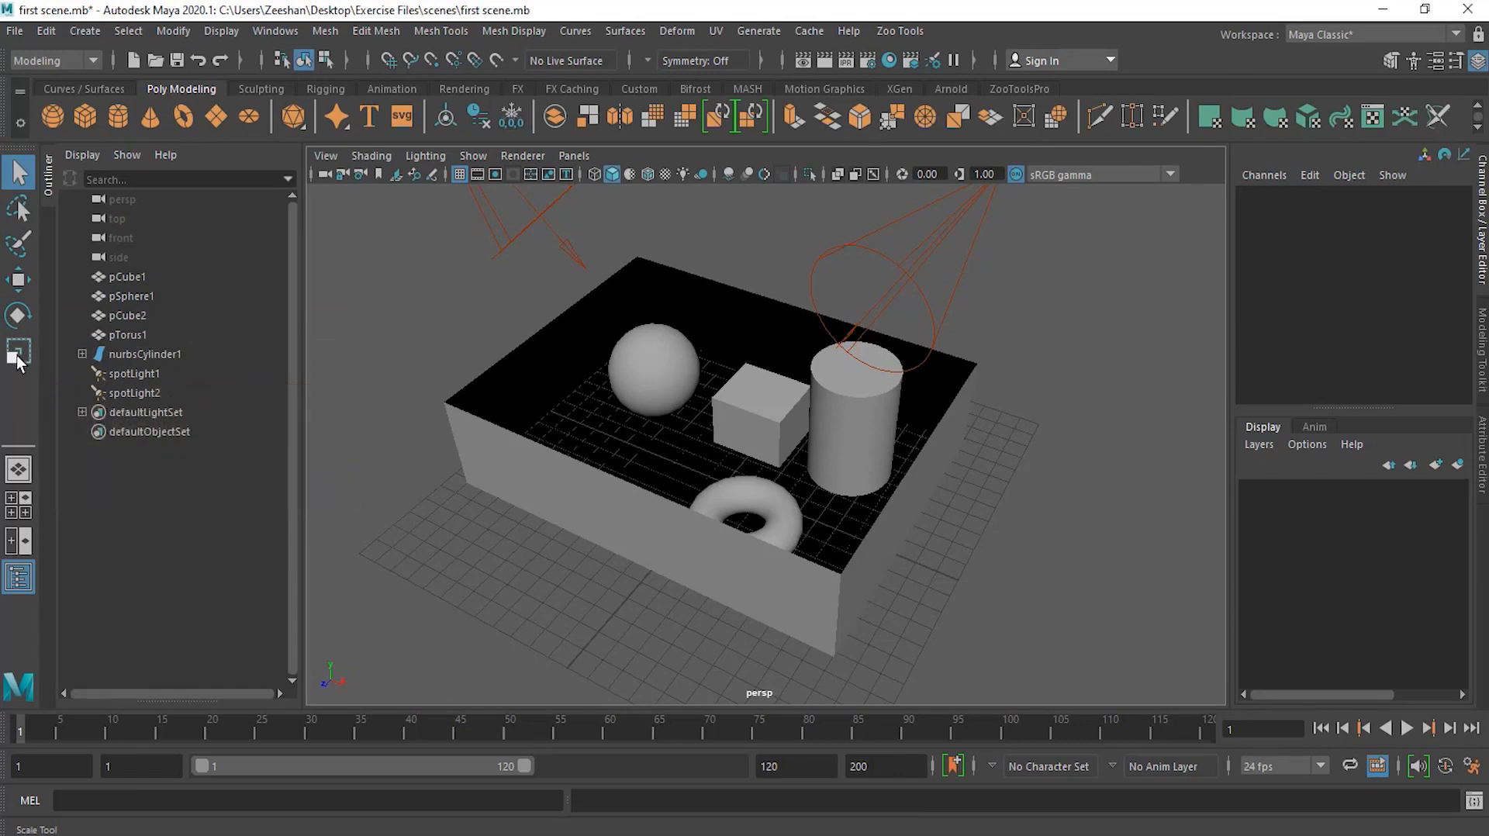
Step: Switch to the Move Tool and move the sphere slightly up, along Z and along X in the perspective view
left_click(14, 285)
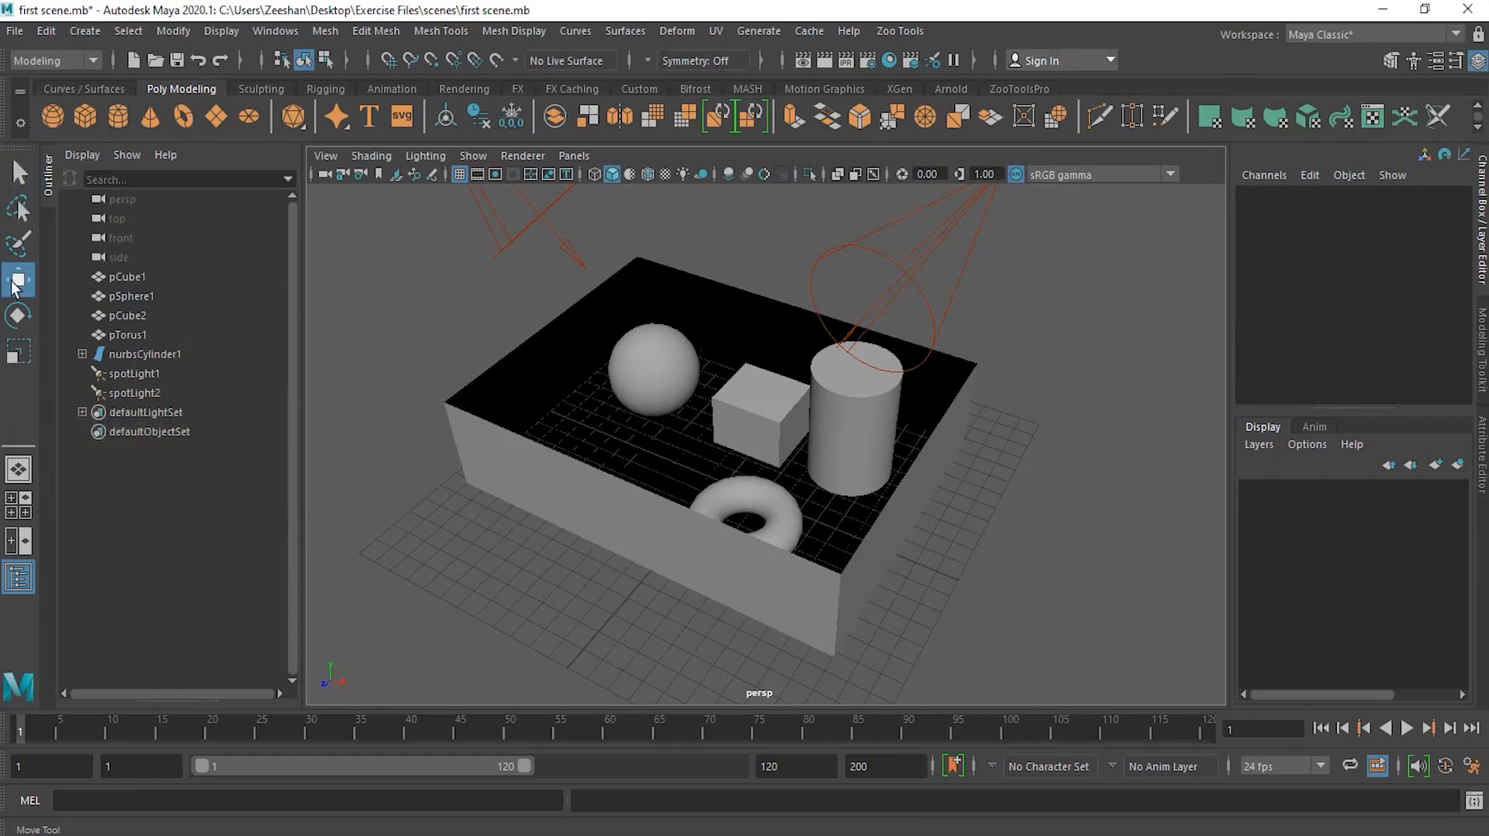
left_click(653, 375)
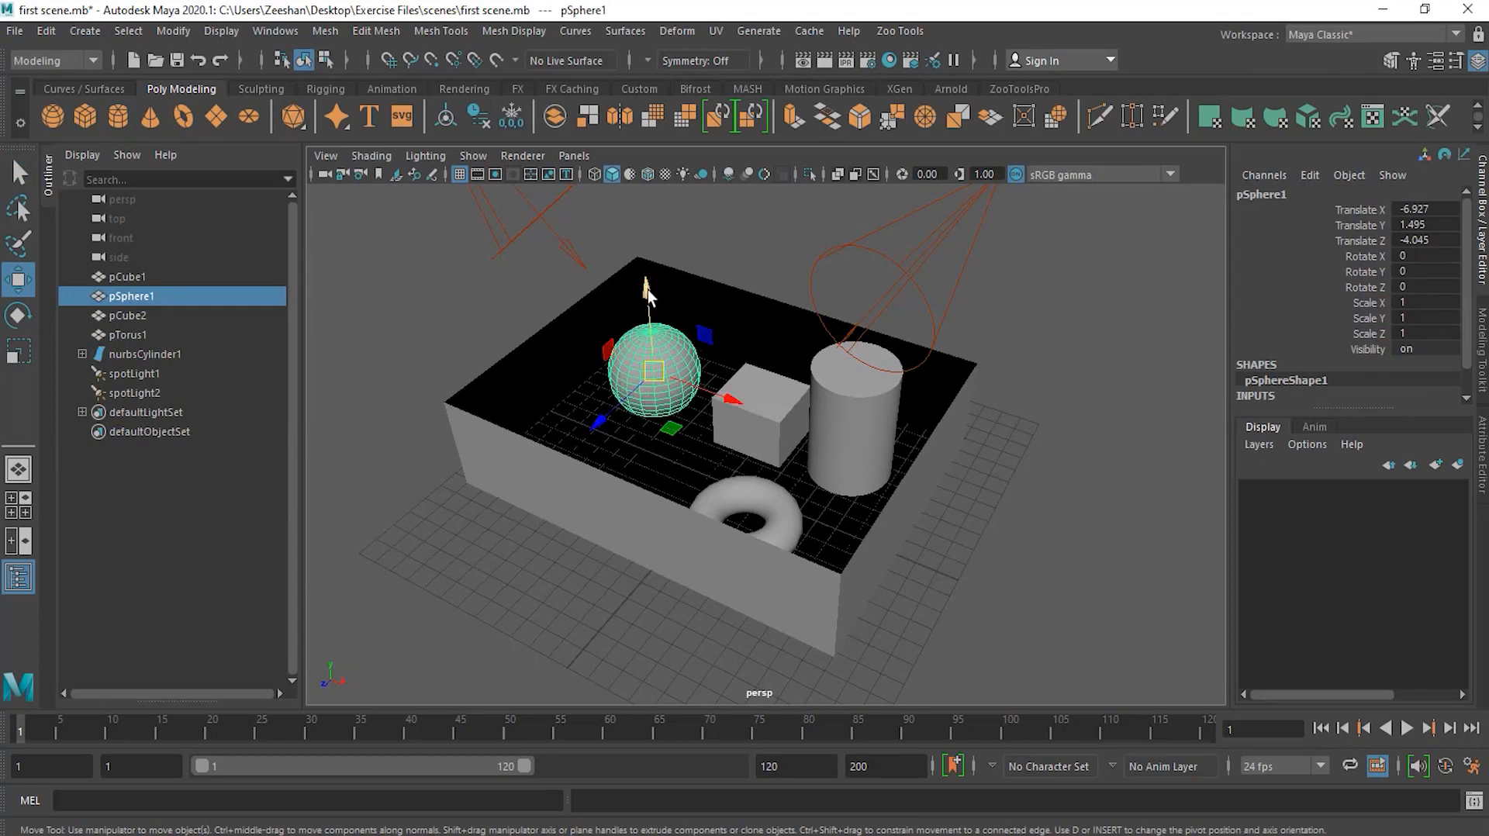
mouse_move(648, 290)
left_mouse_down()
mouse_move(642, 180)
mouse_move(638, 300)
mouse_move(639, 203)
mouse_move(637, 297)
mouse_move(635, 276)
left_mouse_up()
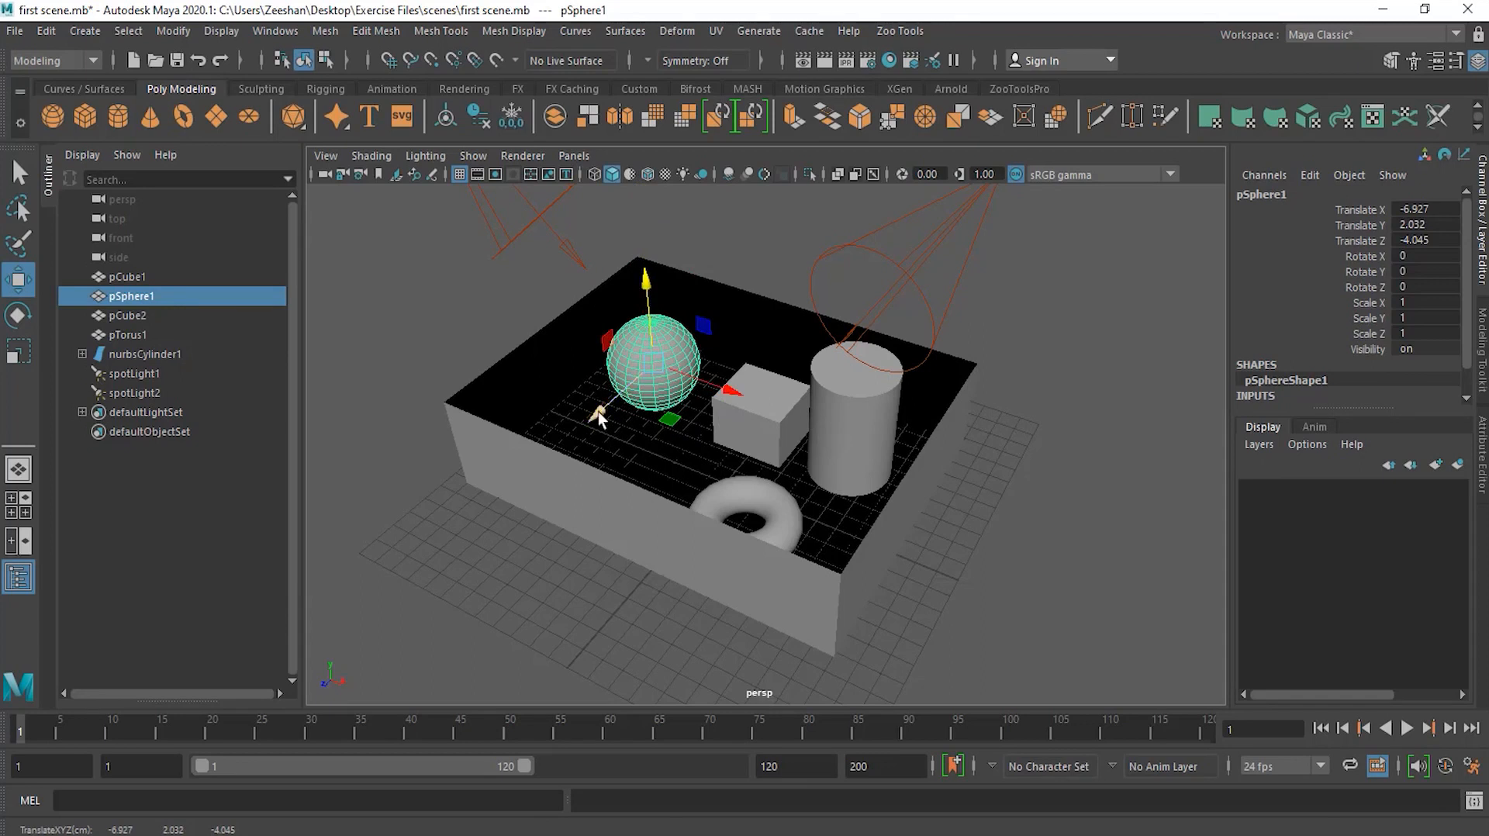
left_click_drag(598, 411, 556, 380)
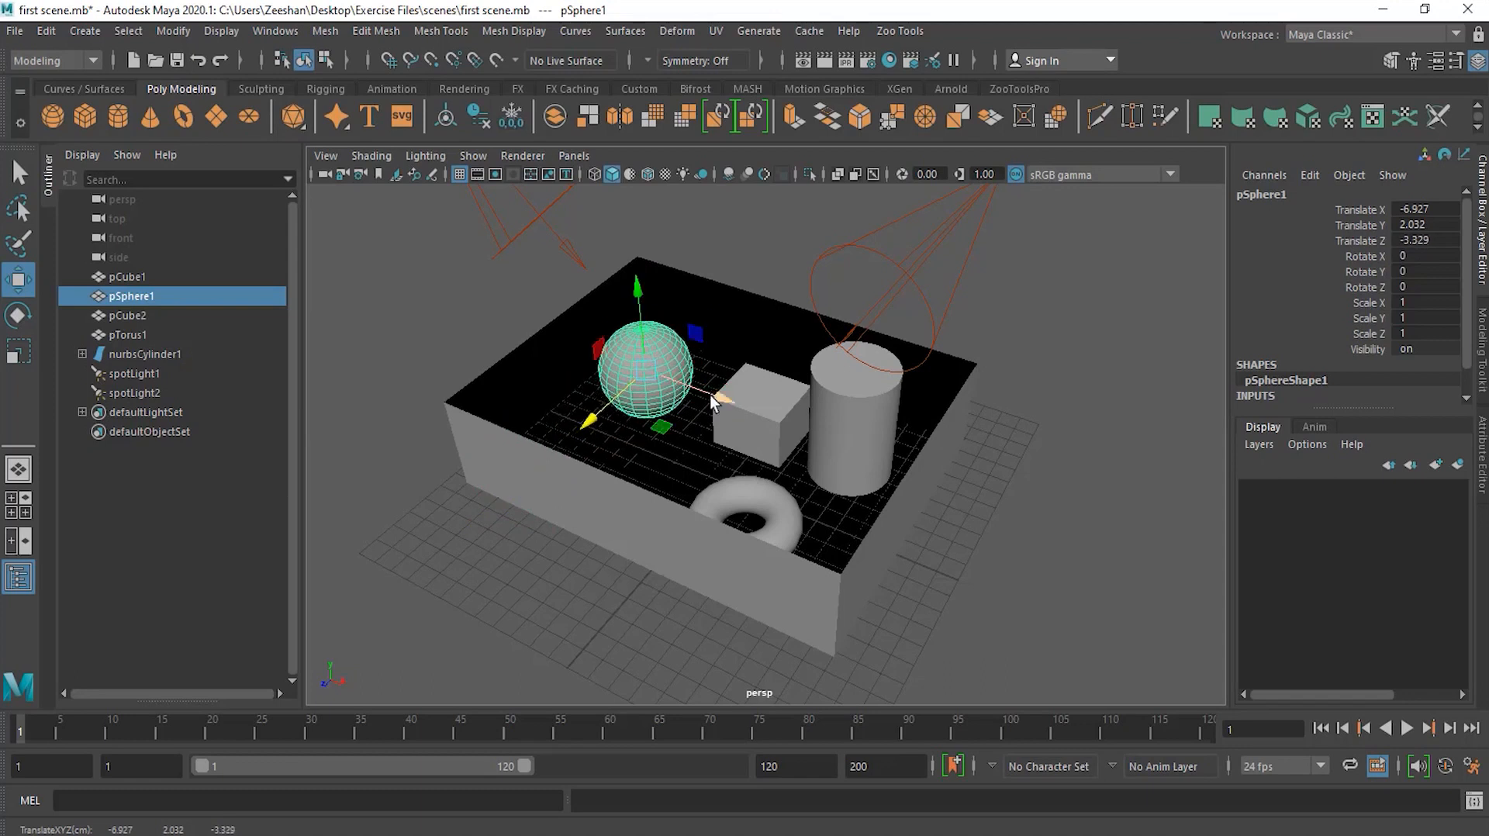
mouse_move(712, 402)
left_mouse_down()
mouse_move(903, 459)
mouse_move(681, 406)
mouse_move(710, 417)
mouse_move(695, 417)
left_mouse_up()
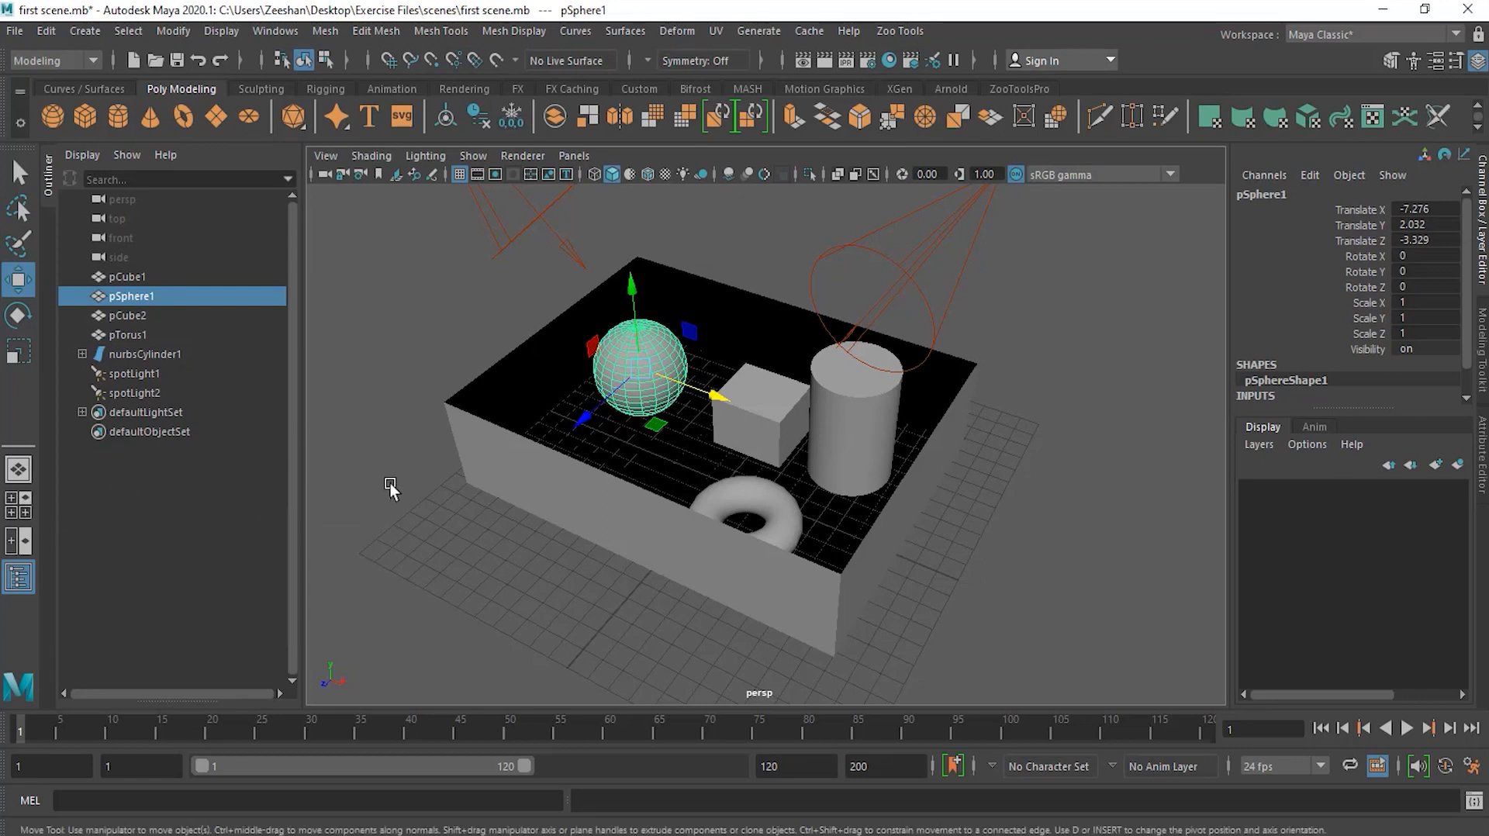
Step: In the four-view layout, move the sphere slightly along X and Z in the top view
key("space")
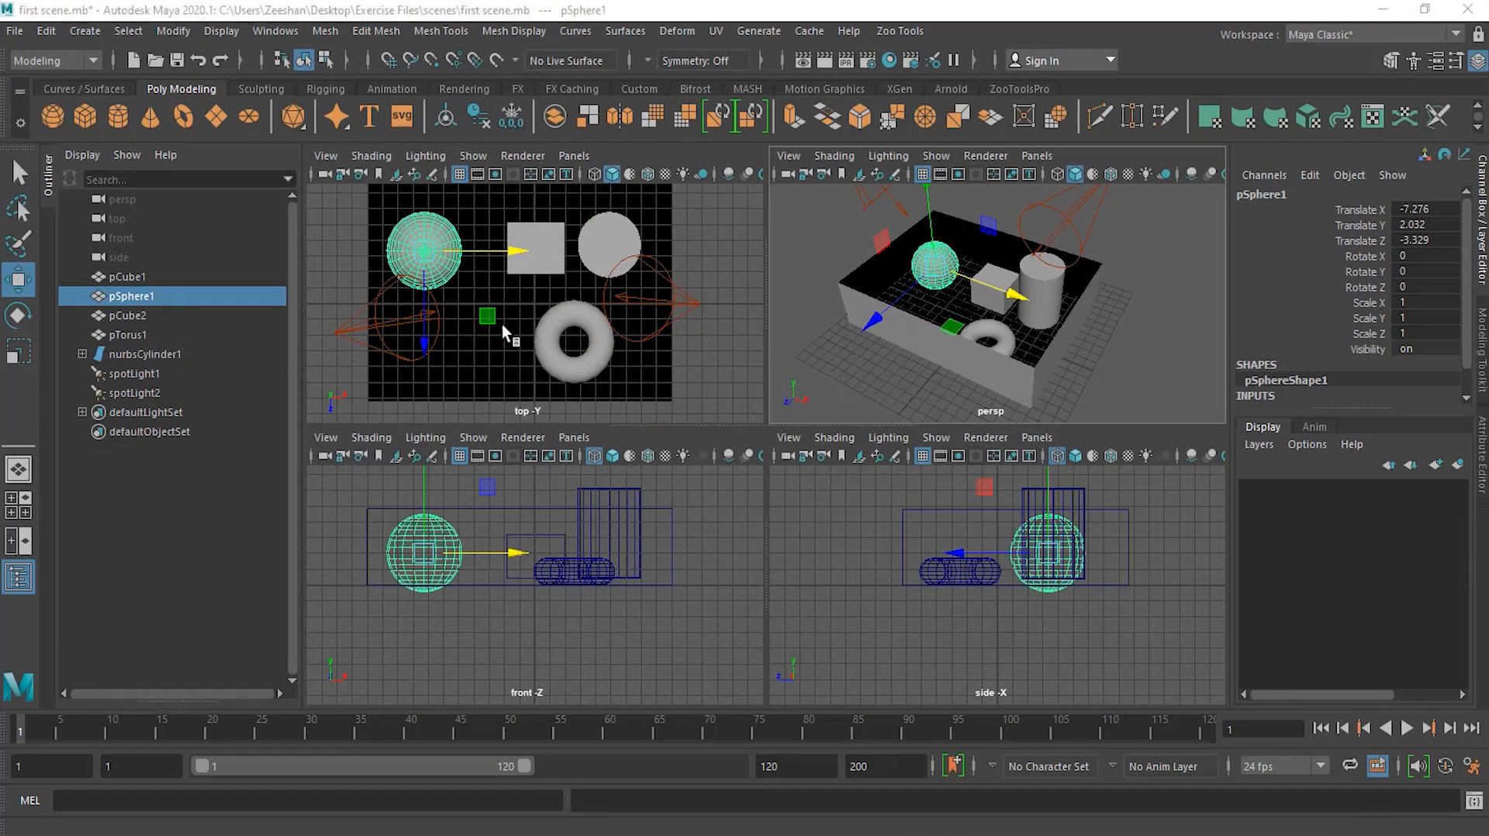
key("space")
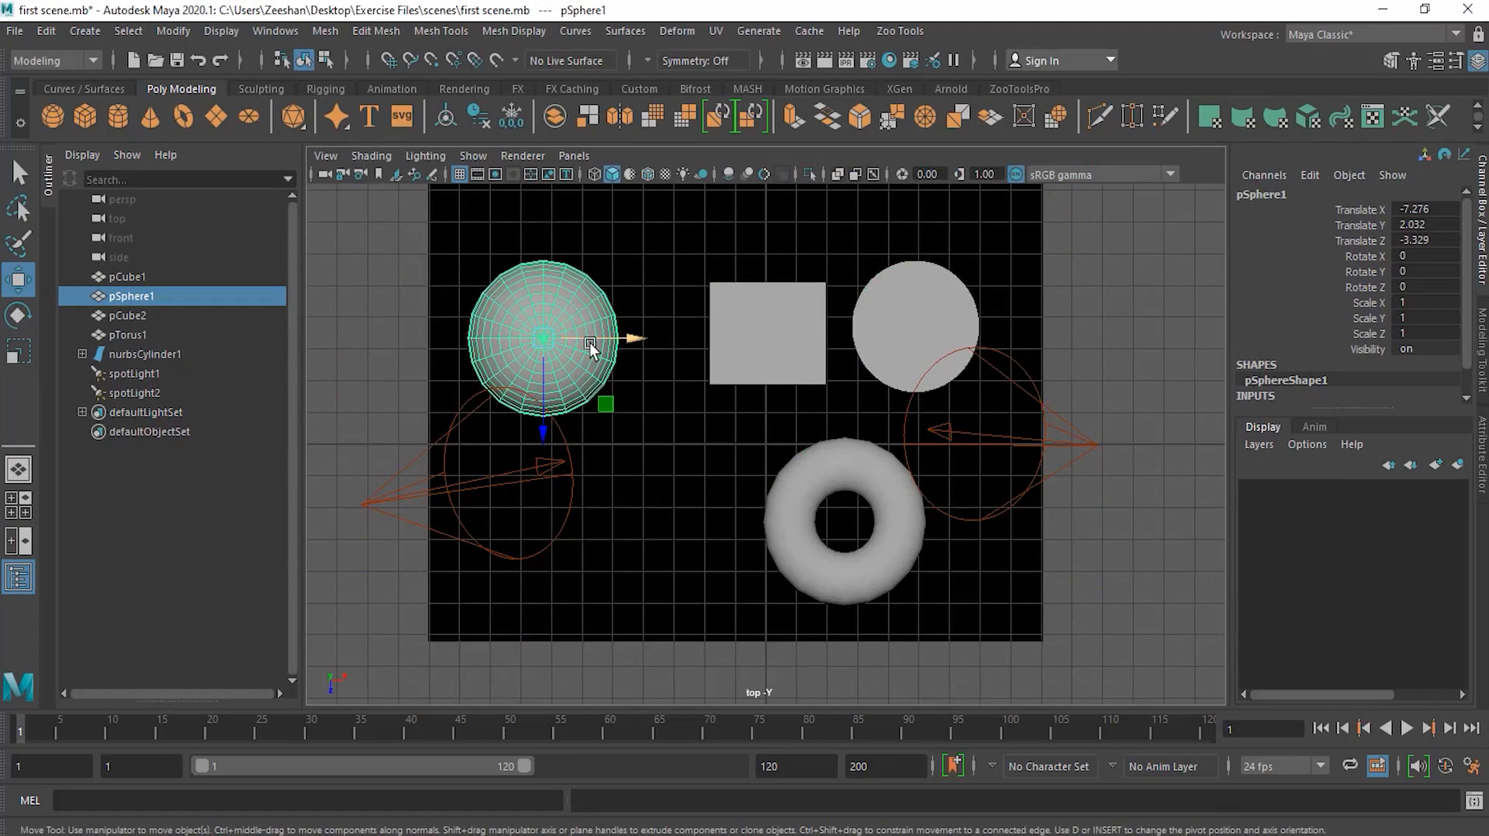
key("space")
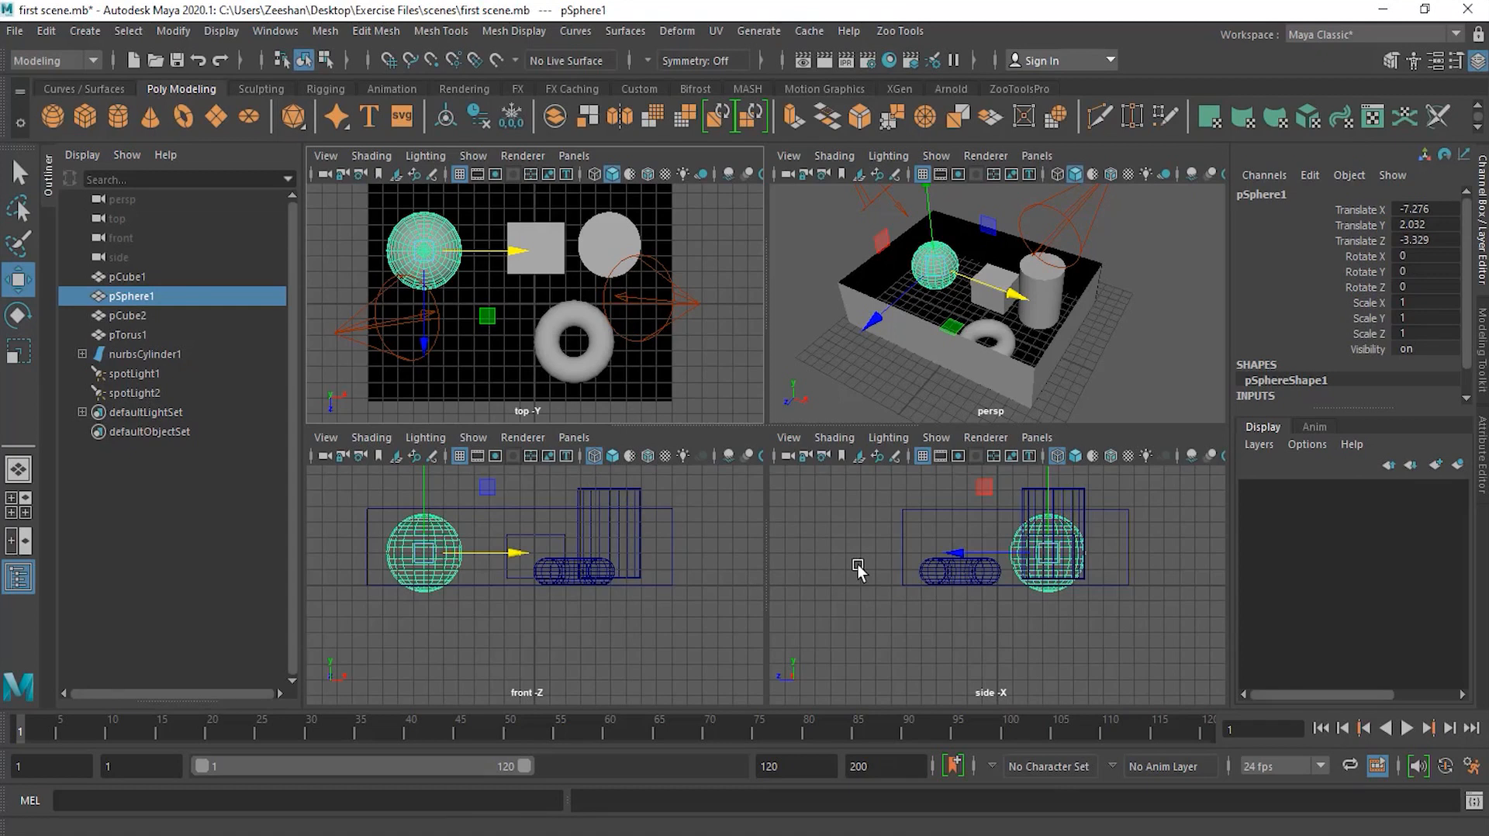
left_click(434, 254)
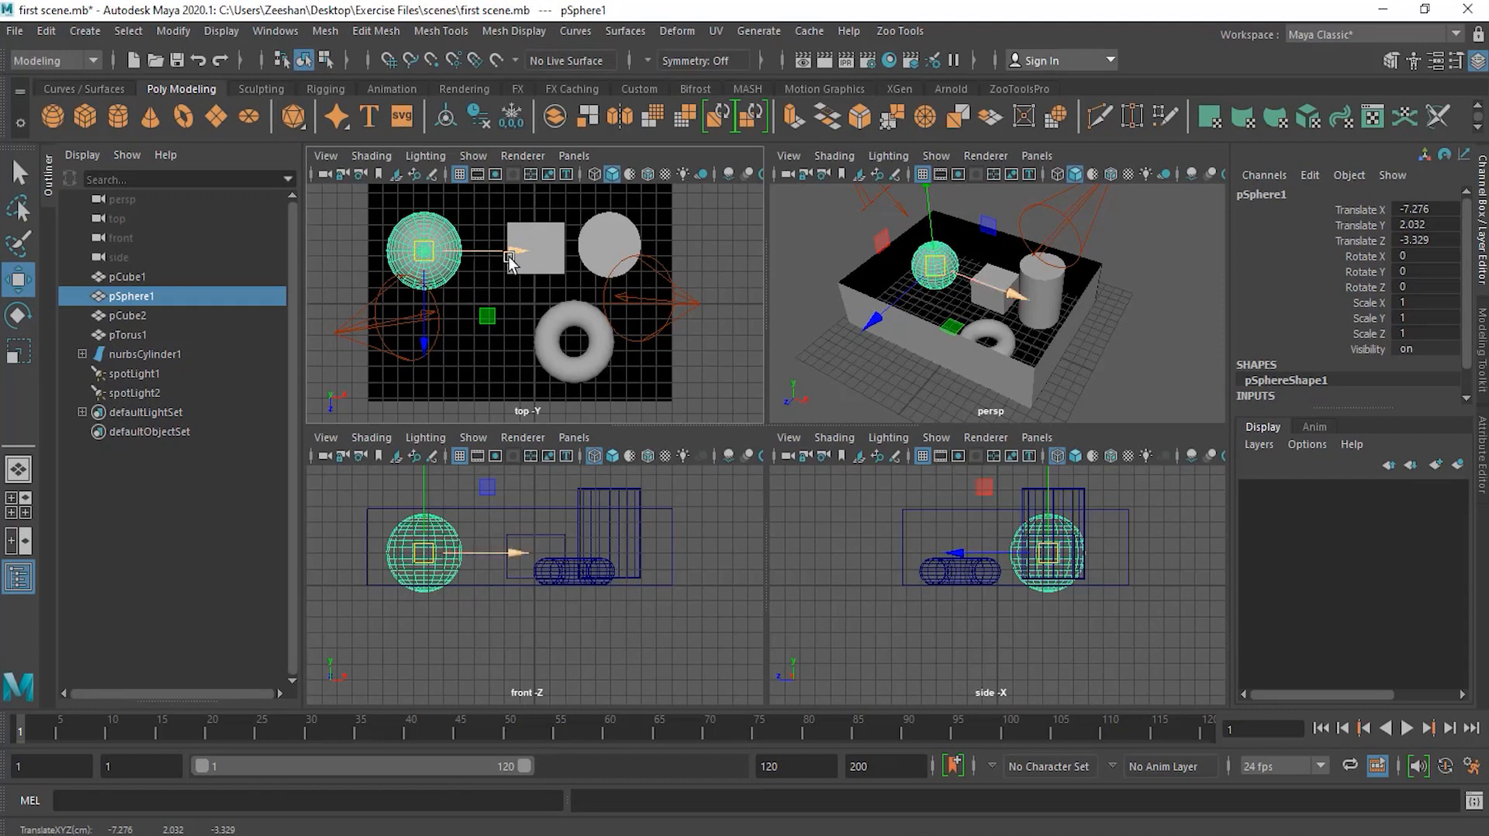
left_click_drag(438, 252, 493, 298)
mouse_move(429, 349)
left_mouse_down()
mouse_move(435, 469)
mouse_move(440, 328)
mouse_move(438, 345)
left_mouse_up()
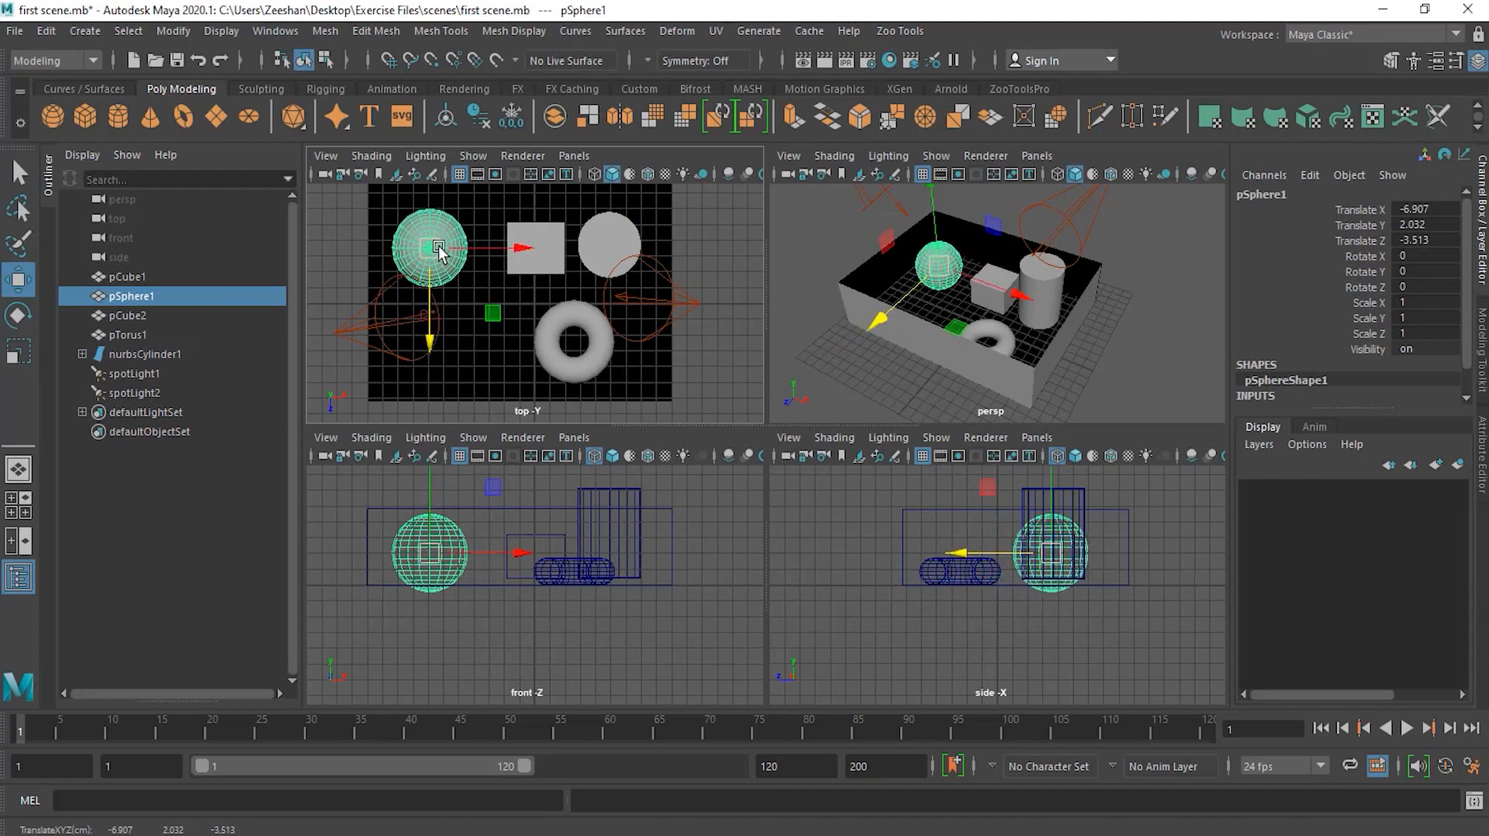
Step: In the front view, move the sphere slightly left and up
left_click(452, 567)
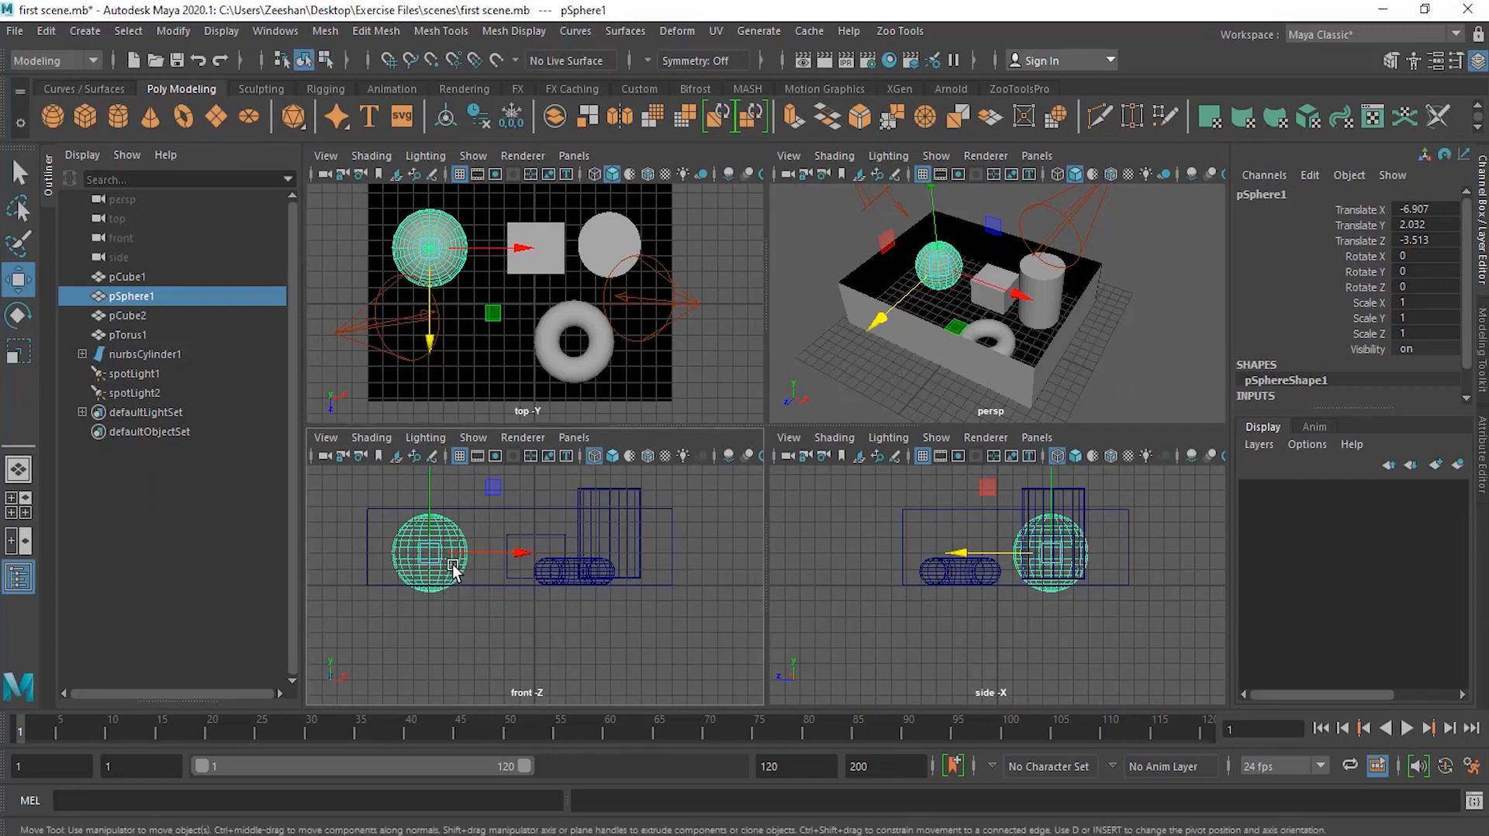
left_click(522, 552)
middle_click_drag(530, 549, 543, 632, "alt")
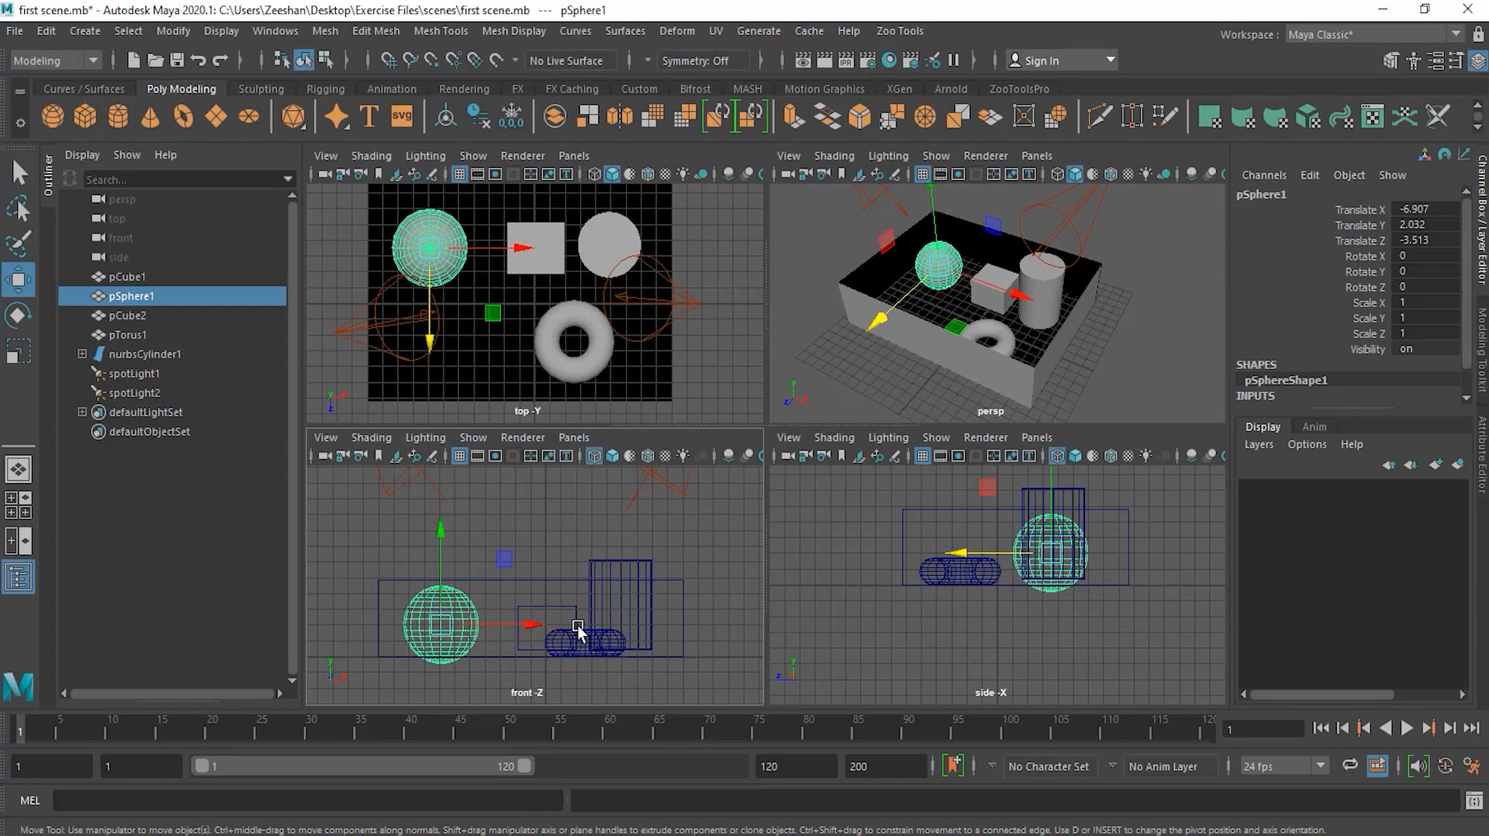
left_click_drag(476, 638, 432, 625)
mouse_move(435, 554)
left_mouse_down()
mouse_move(432, 489)
mouse_move(432, 561)
left_mouse_up()
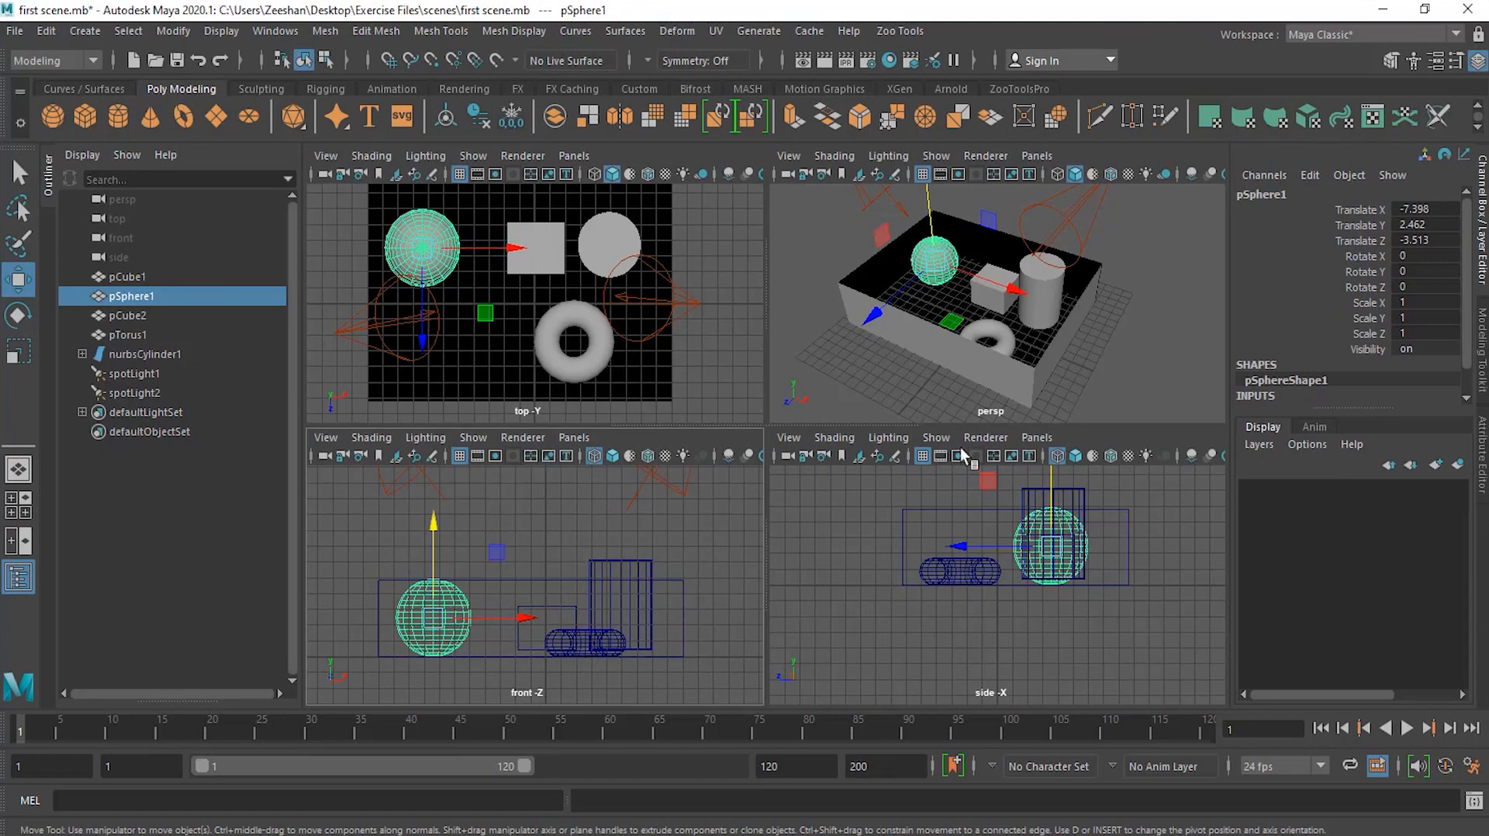
Step: Switch the front view to smooth shading and back to wireframe
left_click(595, 458)
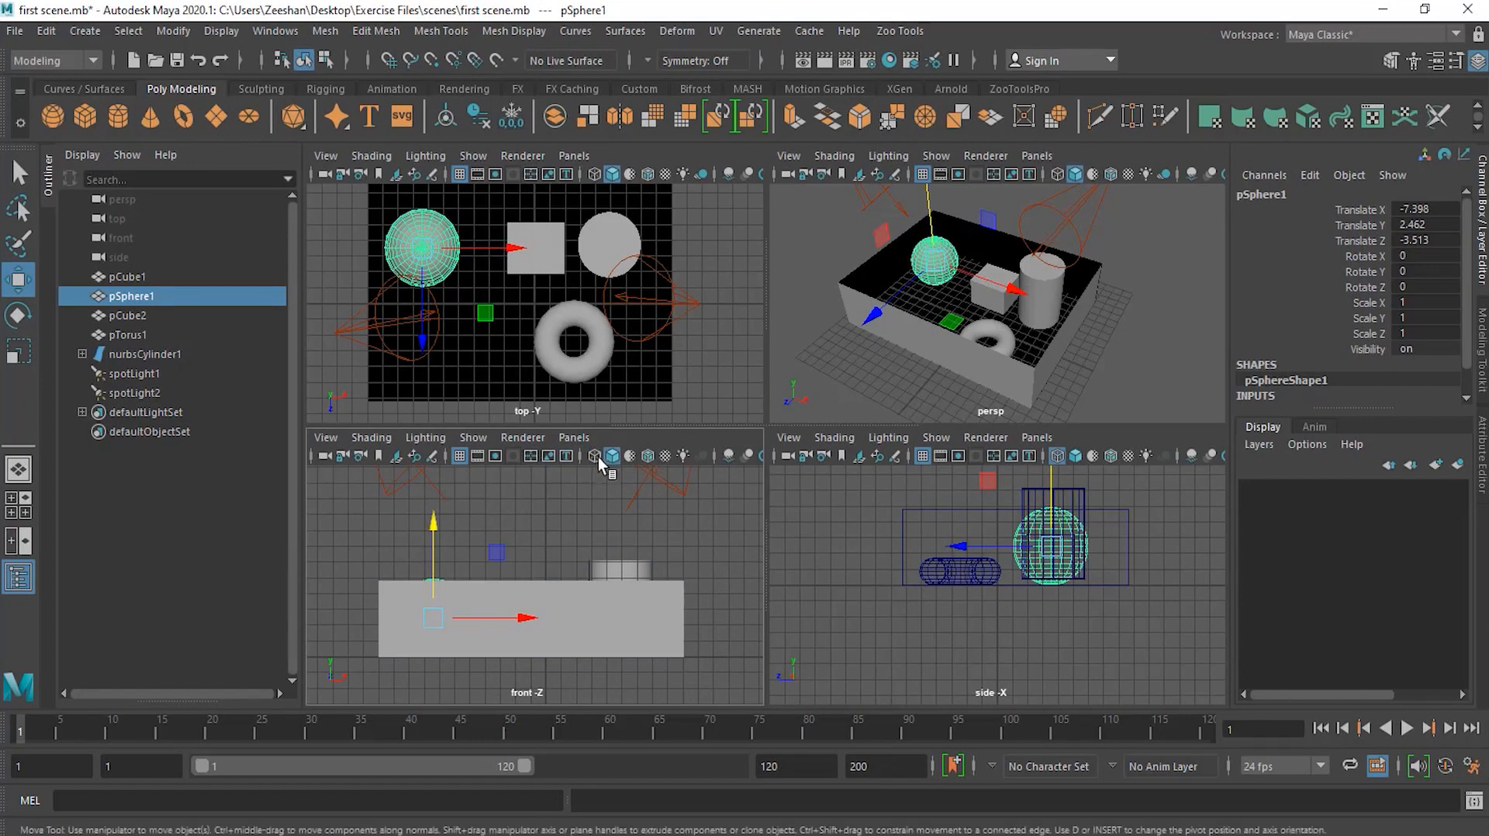
left_click(595, 458)
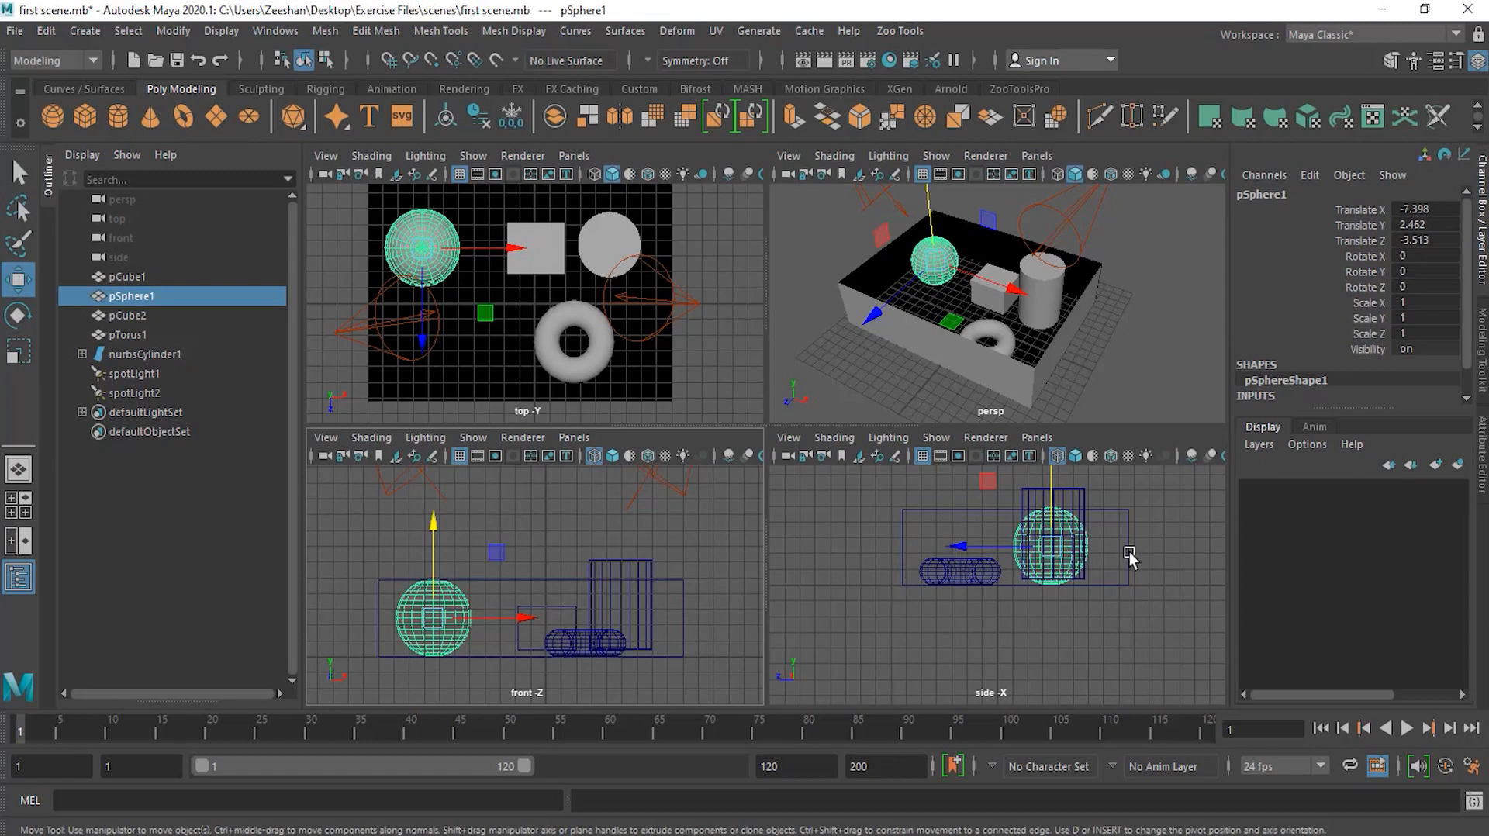
Step: In the side view, nudge the sphere slightly up and along Z
middle_click_drag(1123, 520, 1096, 573, "alt")
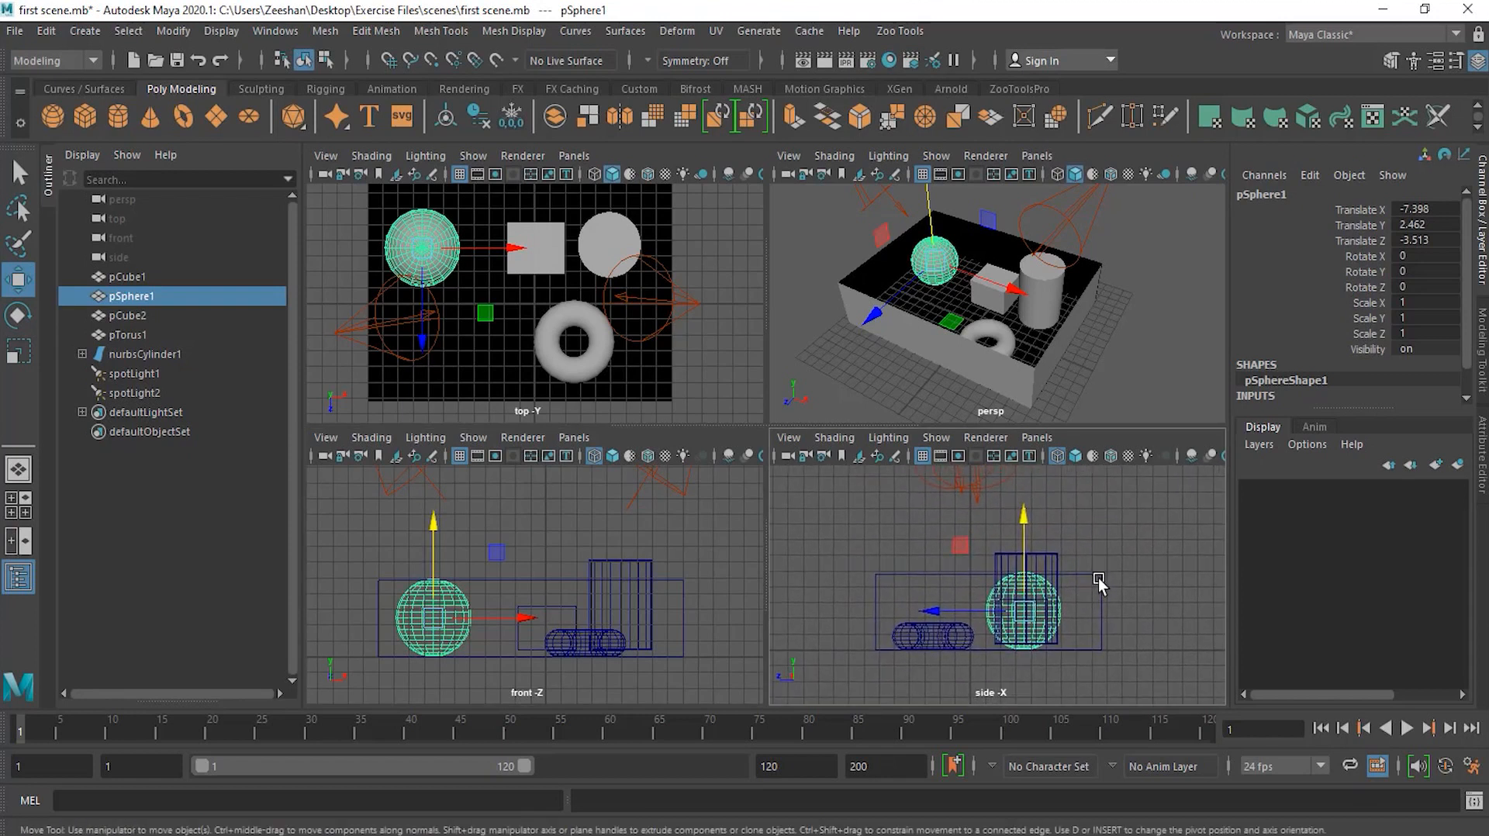
scroll(1054, 605, "up", 3)
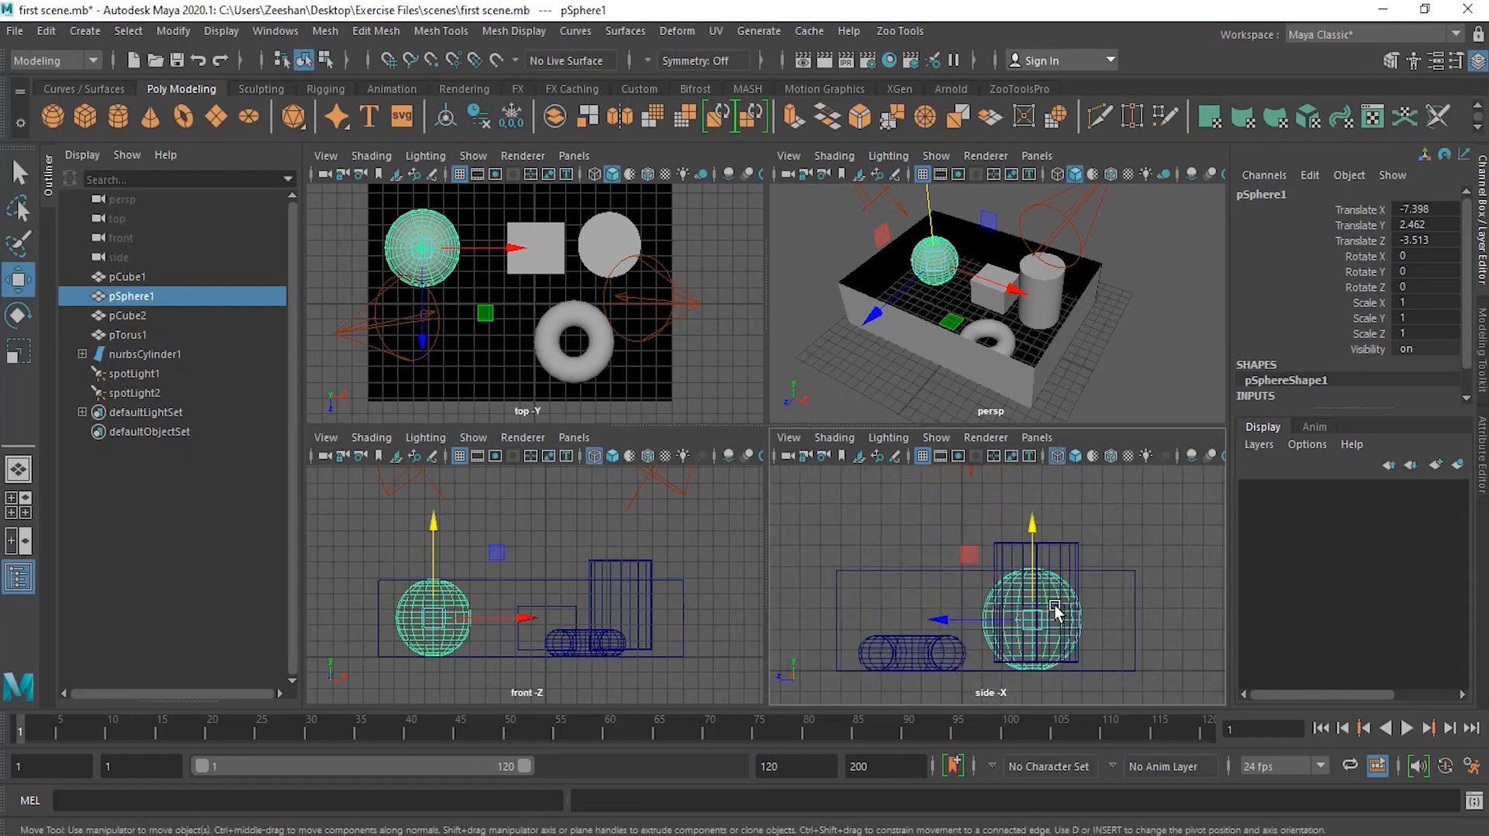
scroll(1125, 596, "down", 1)
left_click_drag(1084, 610, 1078, 573, "alt")
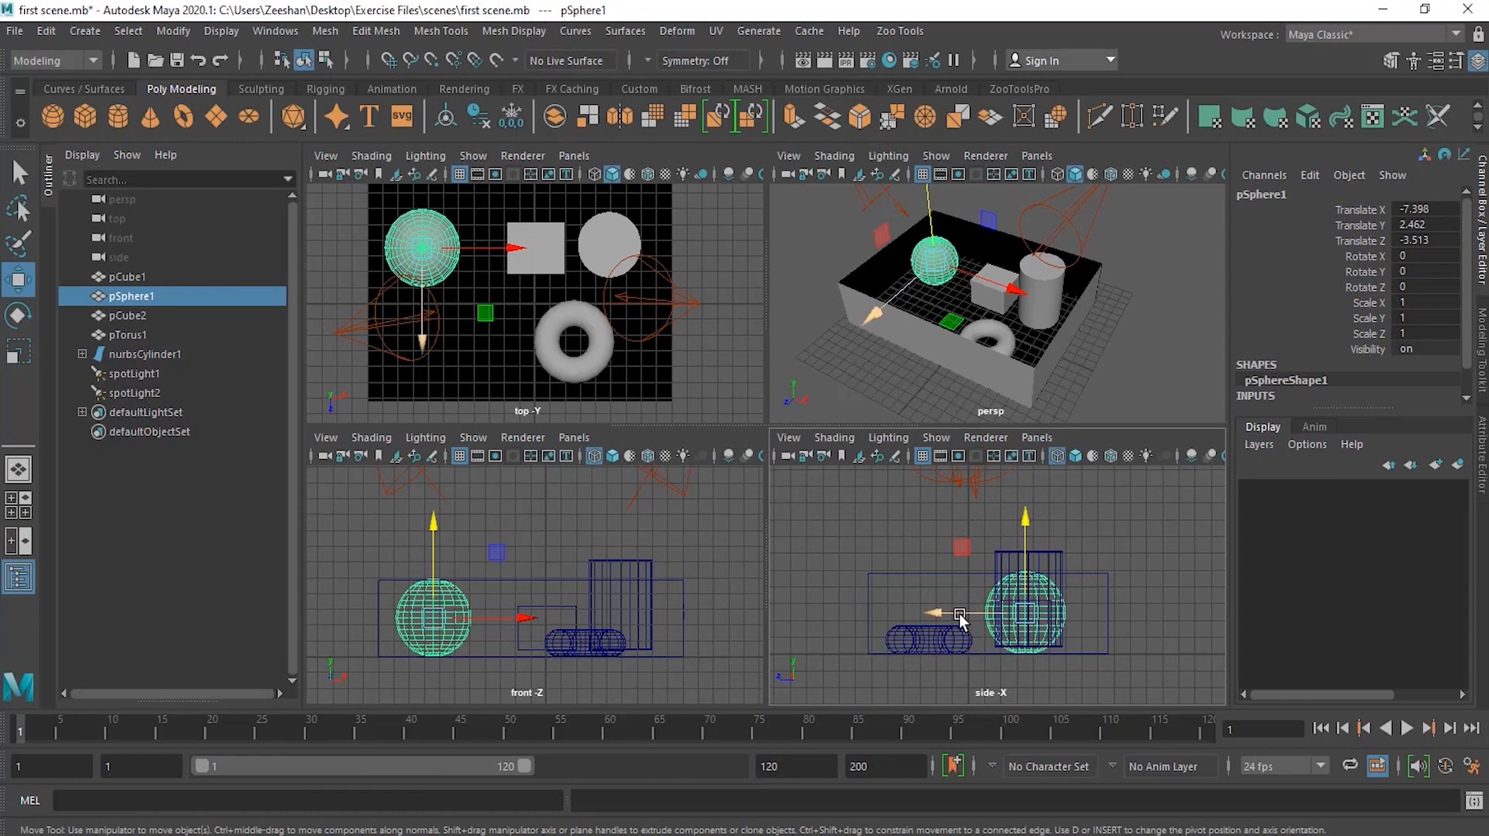
mouse_move(967, 614)
left_mouse_down()
mouse_move(899, 612)
mouse_move(1008, 613)
mouse_move(877, 625)
mouse_move(965, 614)
left_mouse_up()
mouse_move(1025, 538)
left_mouse_down()
mouse_move(1026, 463)
mouse_move(1025, 536)
left_mouse_up()
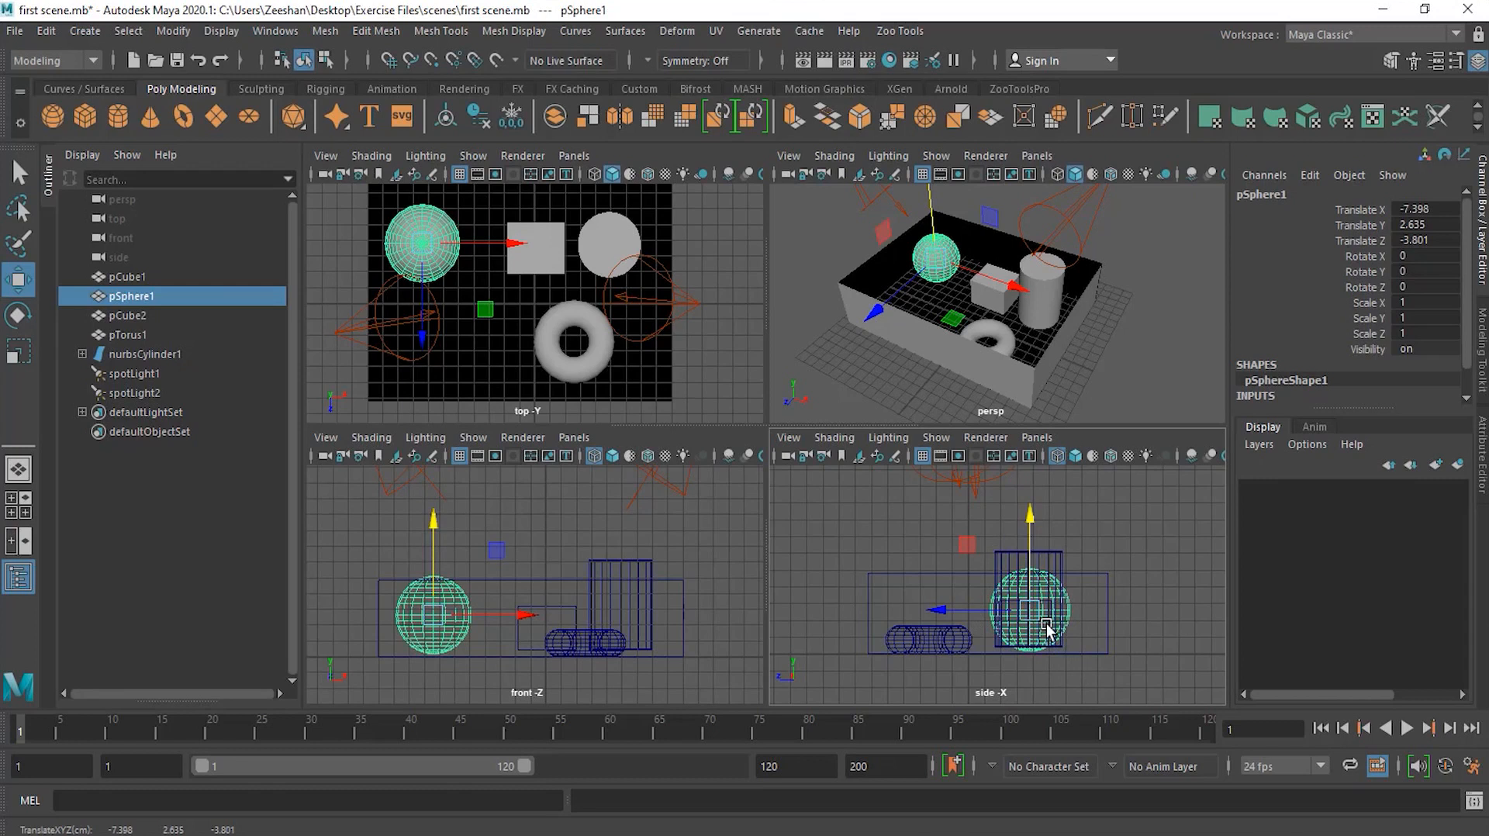
Step: In the top view, move the sphere along Z toward the front, to a Z position of about -1.7
left_click(434, 245)
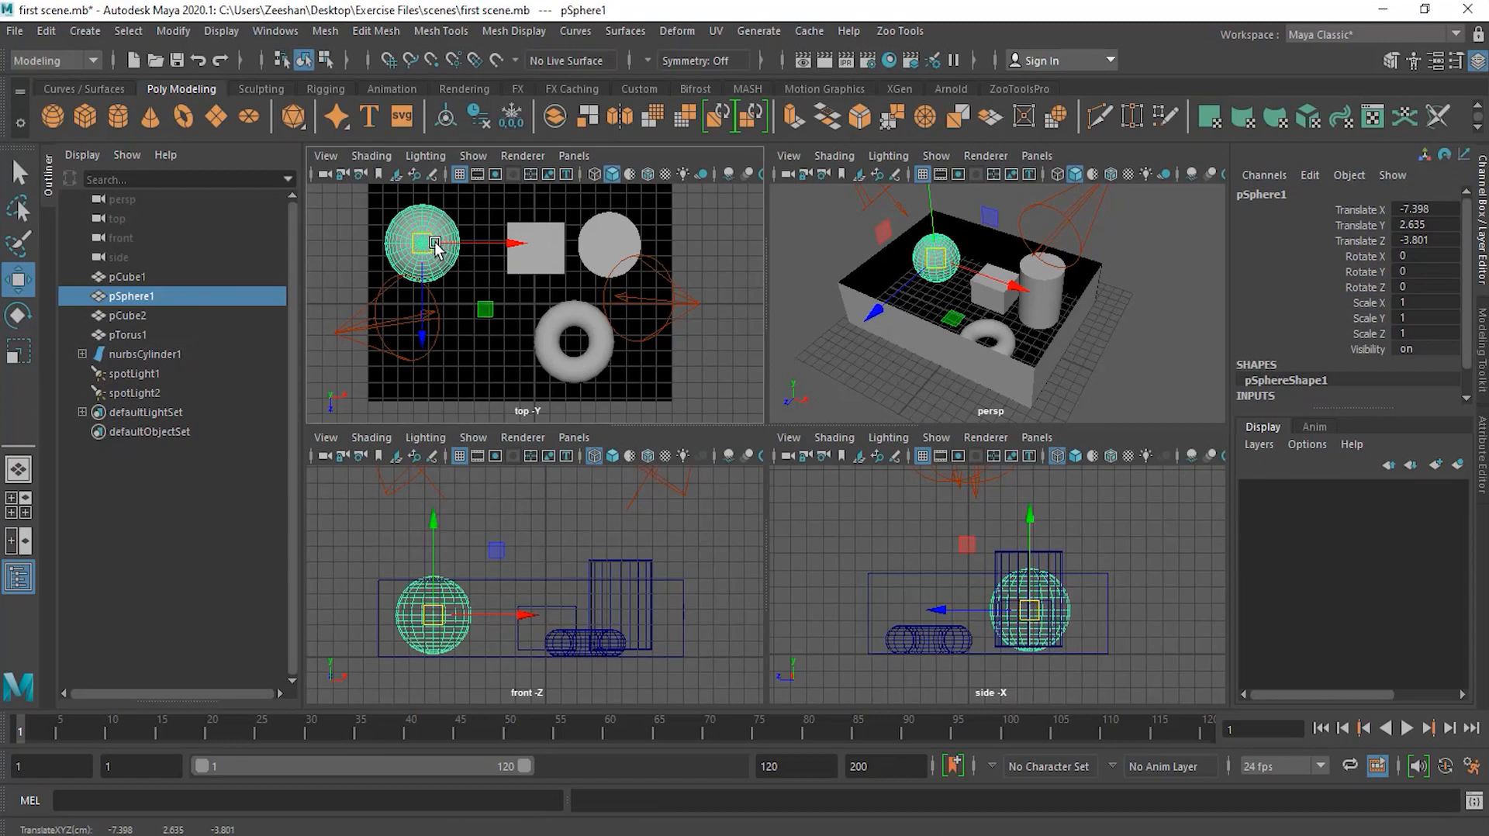
left_click_drag(435, 245, 424, 321)
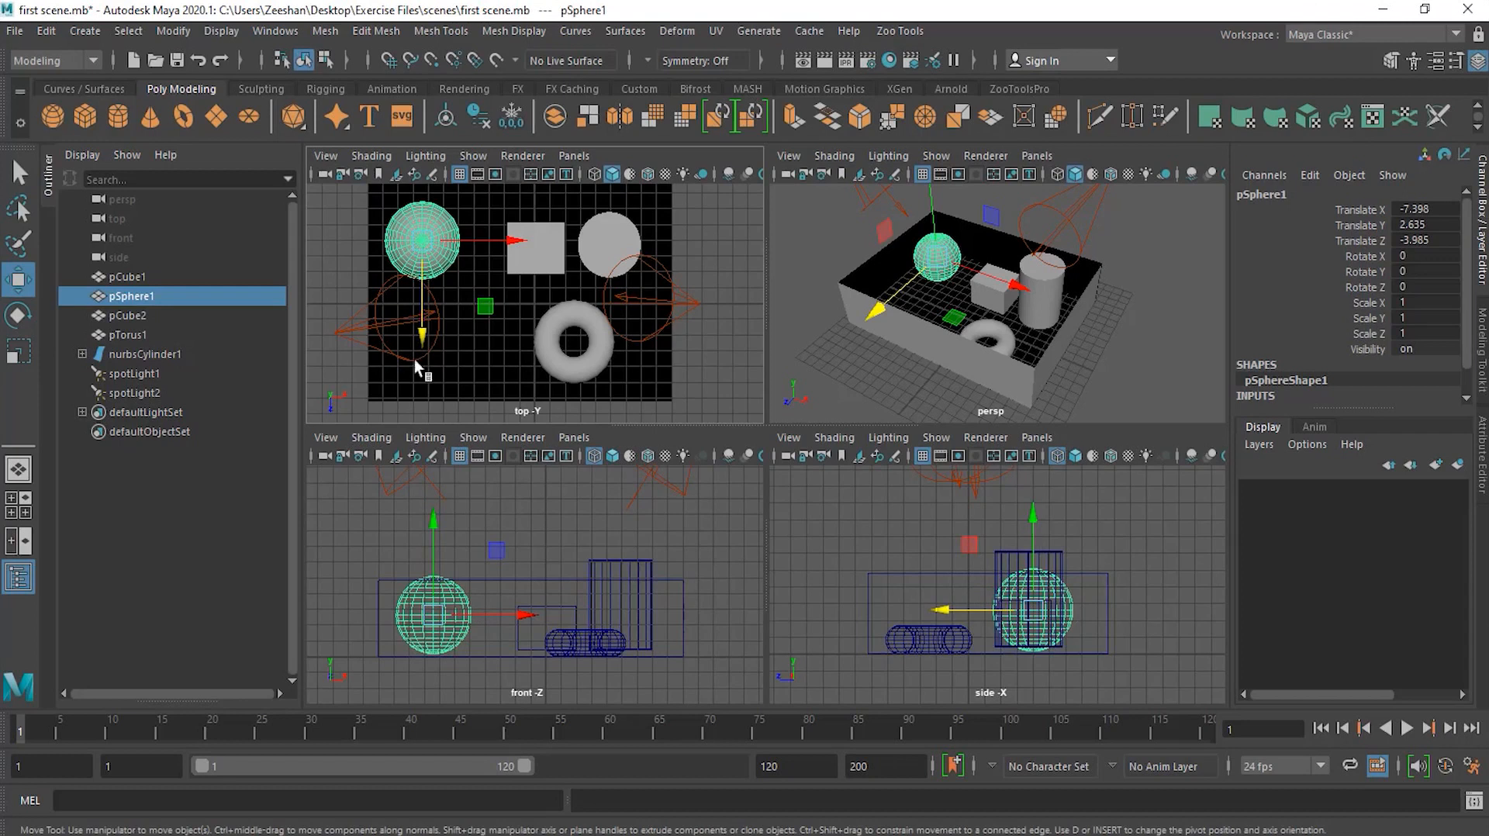
left_click_drag(421, 332, 423, 428)
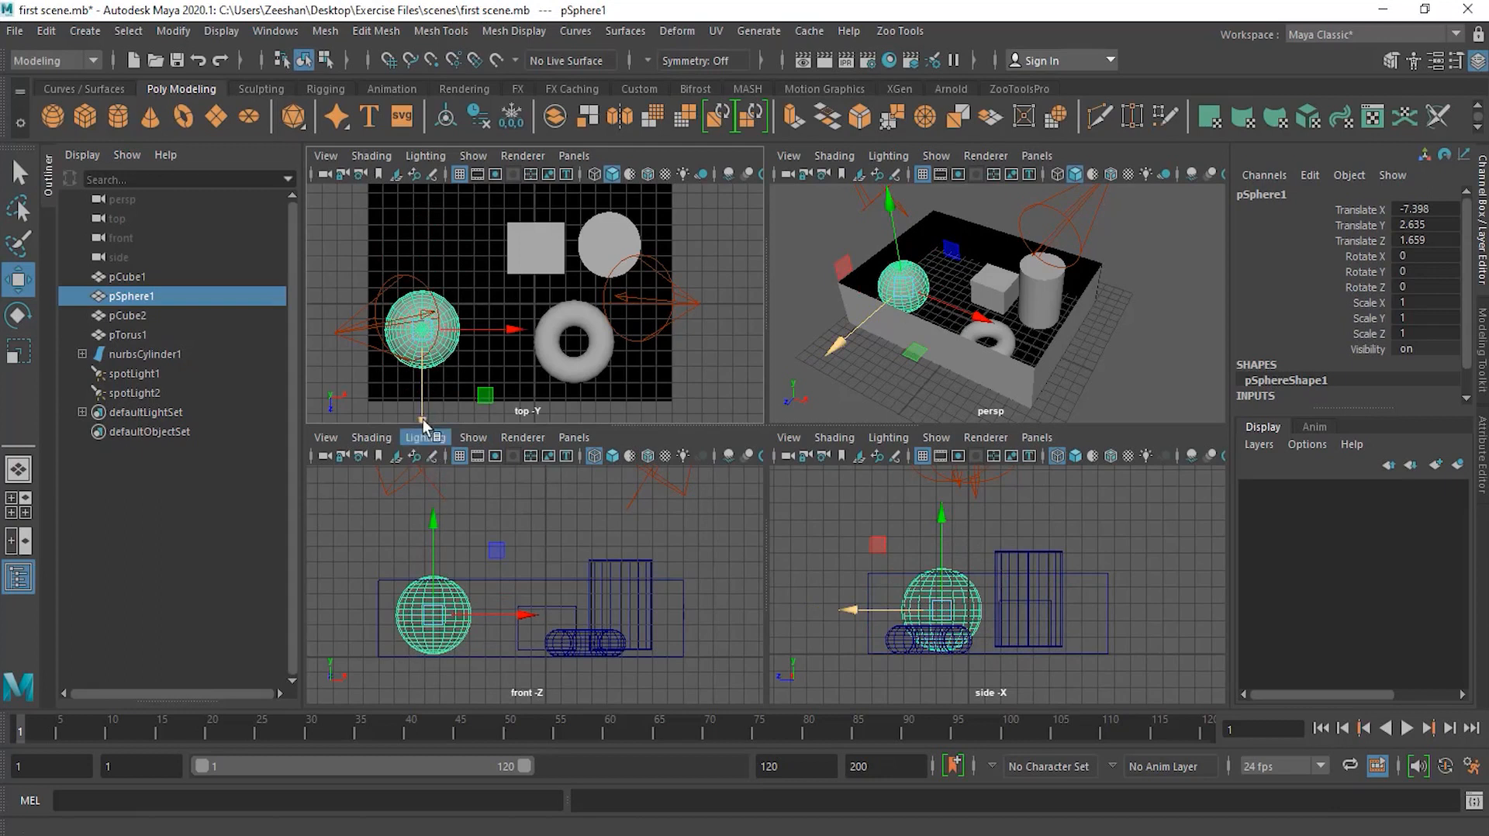
left_click_drag(422, 417, 413, 355)
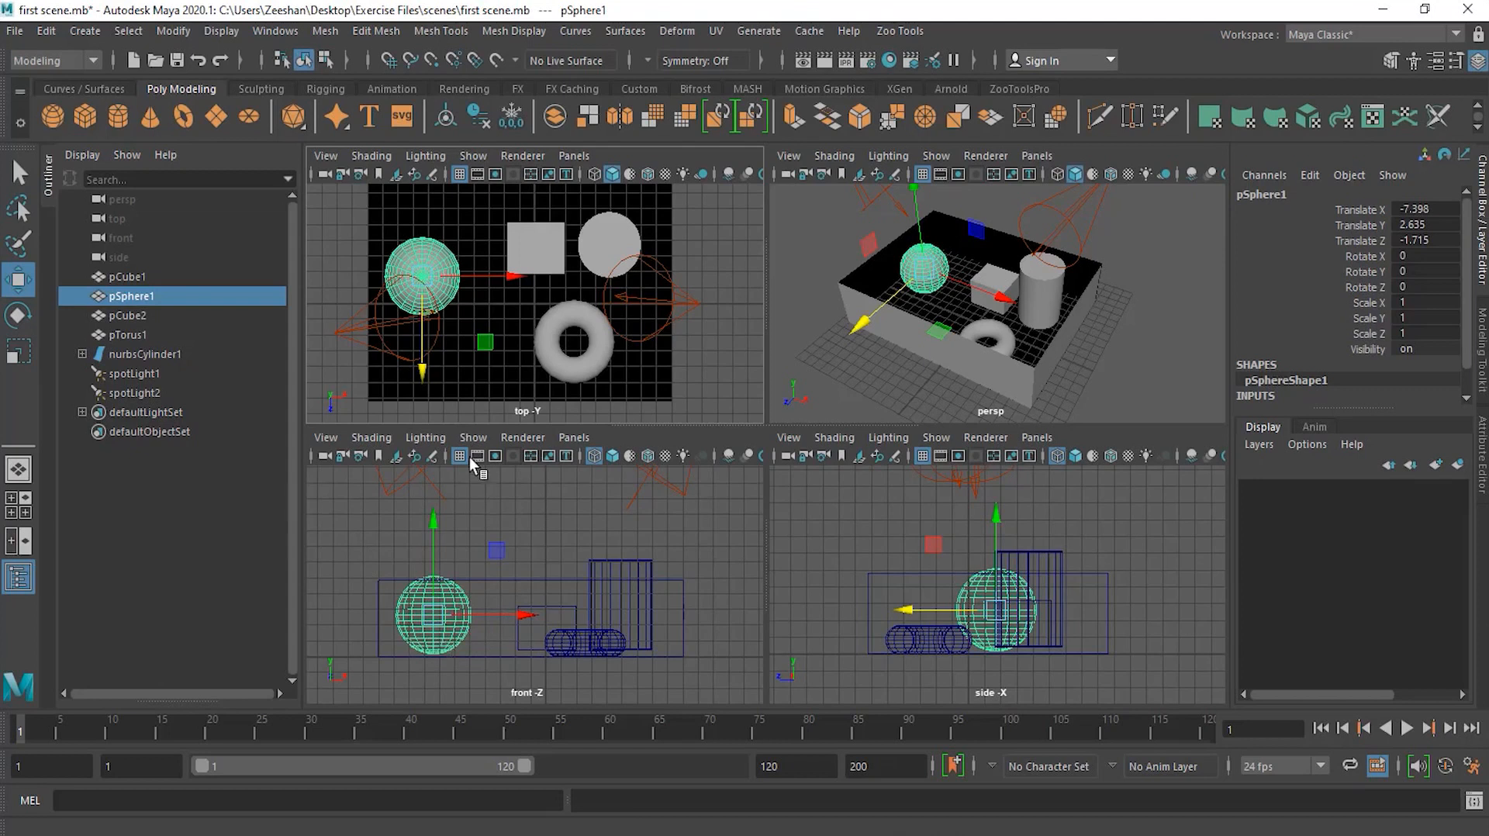
Step: In the top view, move the sphere back along Z and slide the torus to the left
left_click_drag(424, 367, 425, 329)
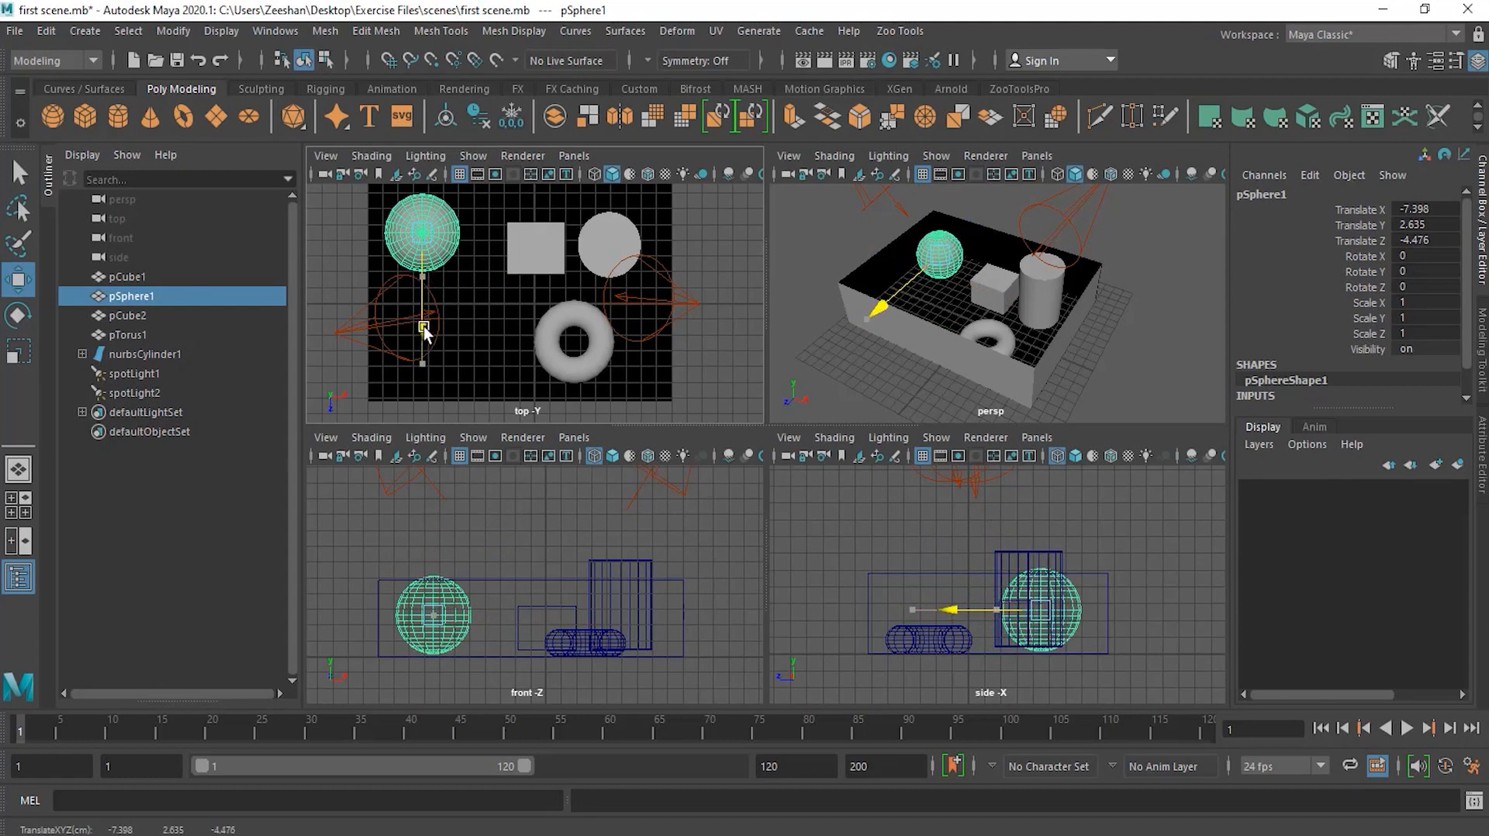
left_click(565, 358)
left_click_drag(649, 340, 499, 348)
Step: Select the sphere and drag it along Z over the torus and back, to a Z position of about -4.4
left_click(435, 238)
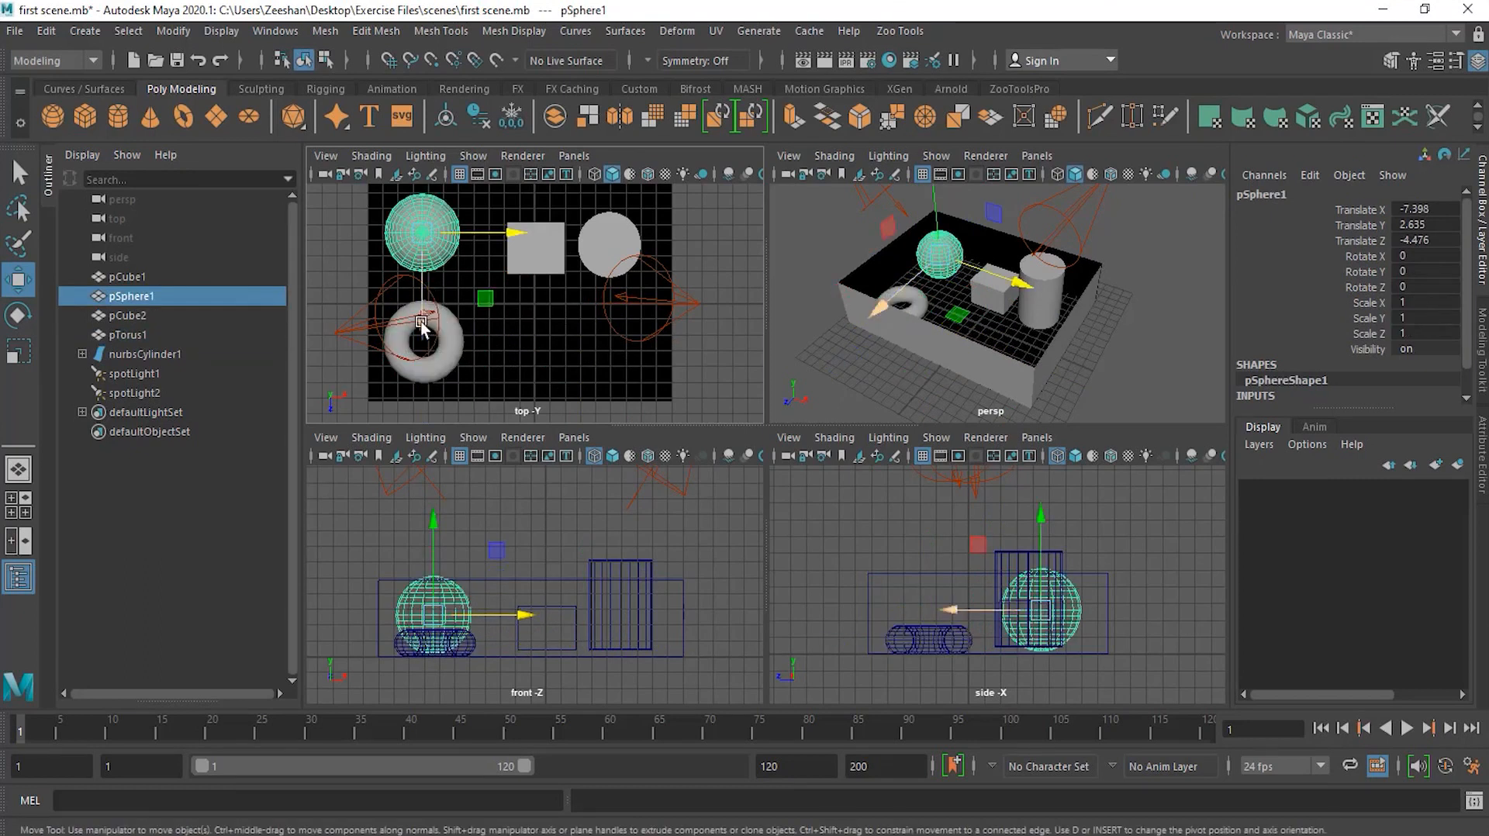
left_click_drag(421, 324, 423, 335)
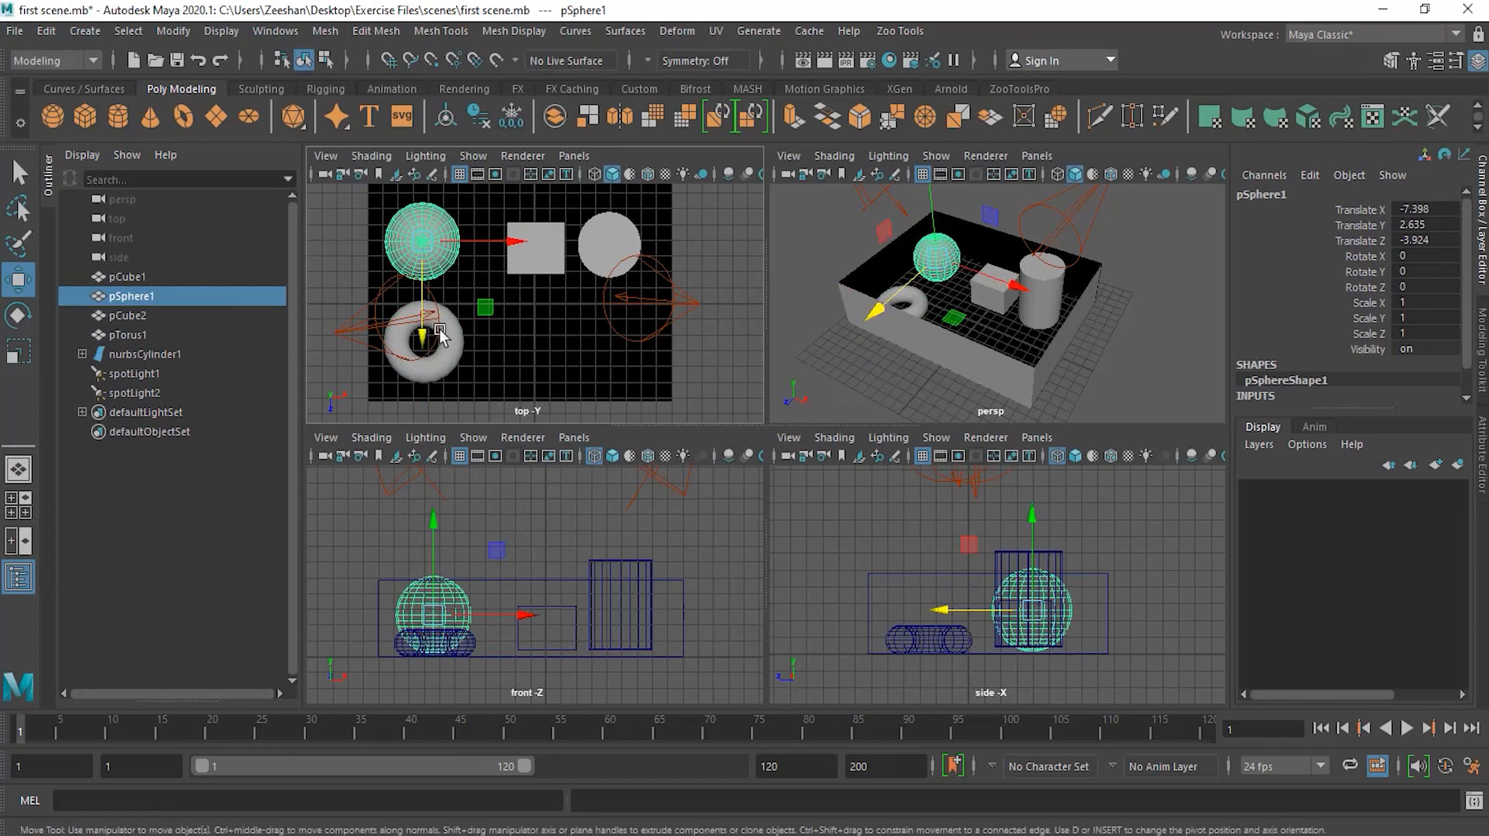
left_click_drag(424, 335, 428, 462)
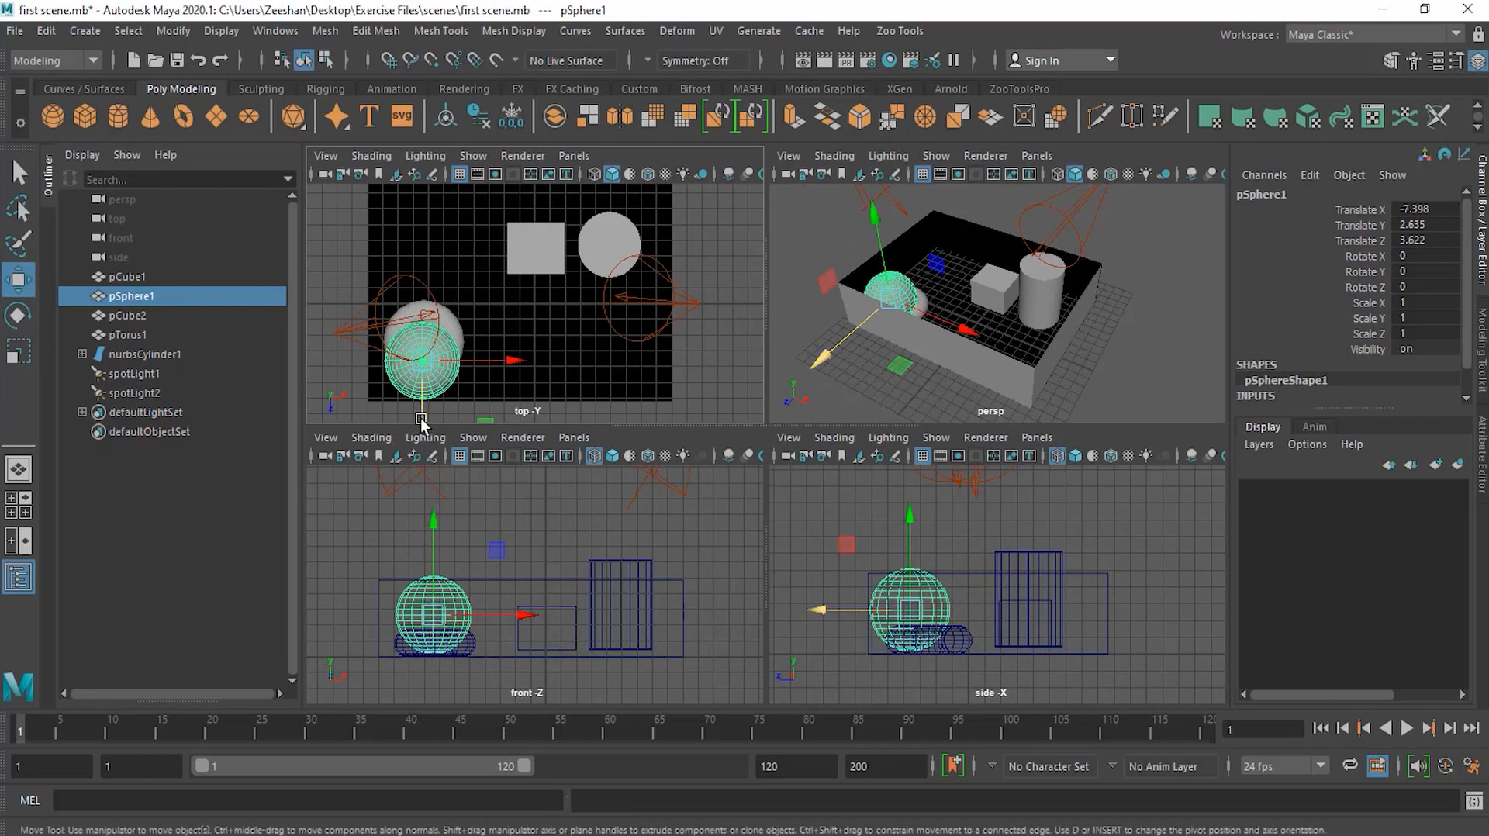
left_click_drag(424, 425, 425, 292)
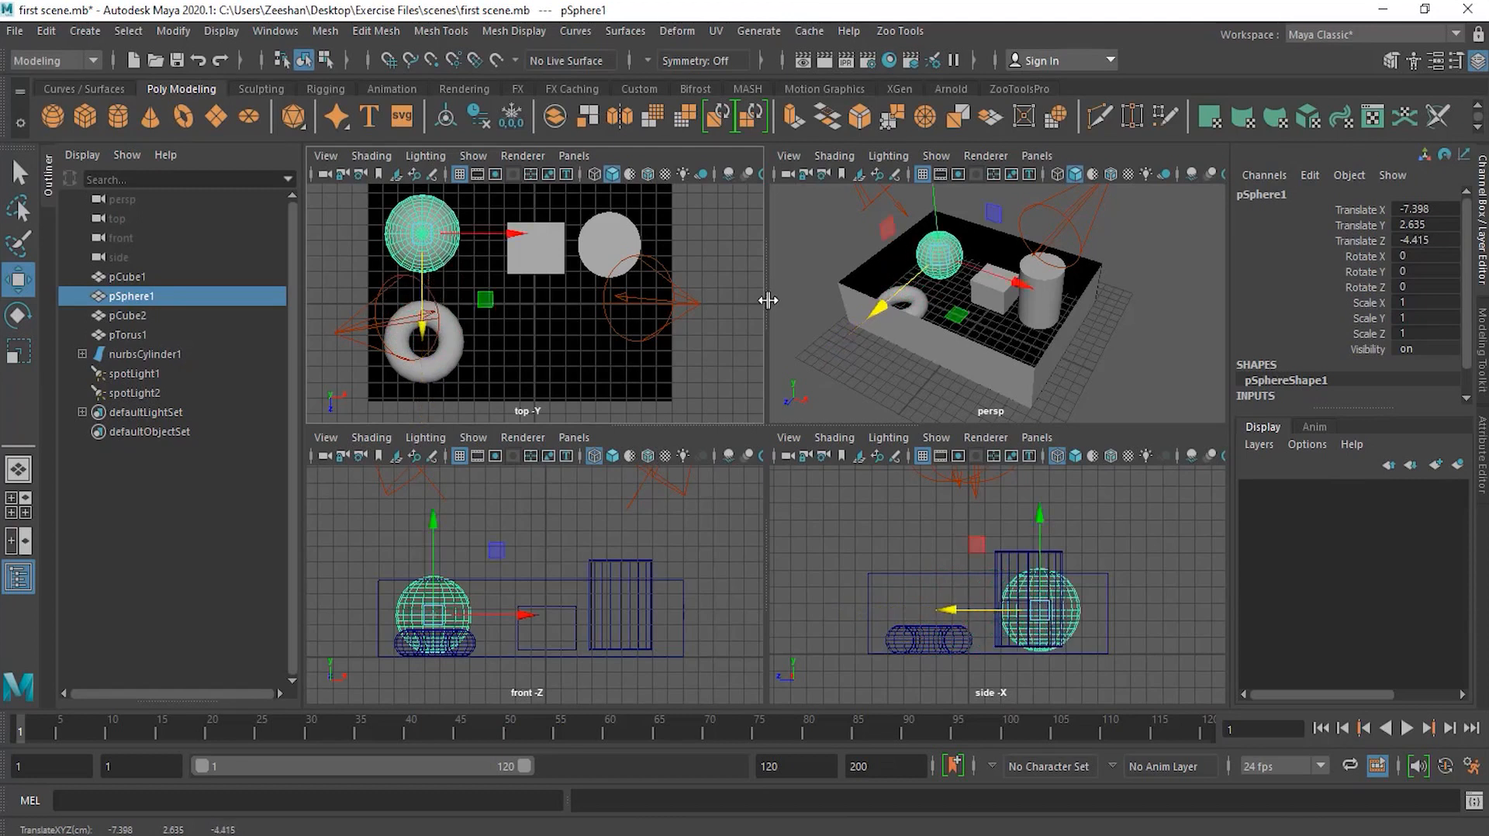
Step: Select the torus and move it right along X to the centre of the top view
left_click(443, 343)
left_click_drag(486, 341, 597, 339)
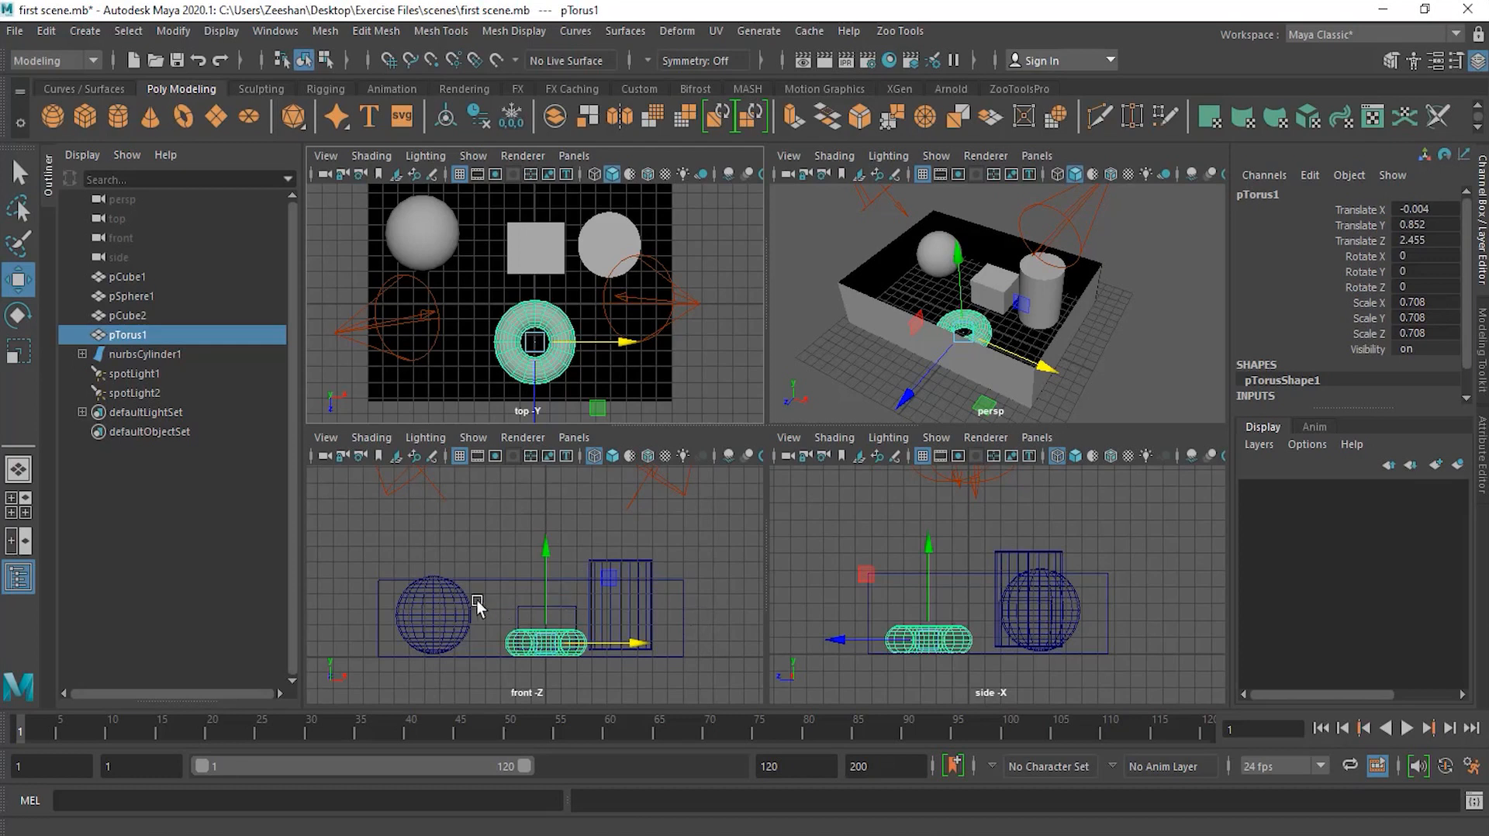
Step: Select the sphere and slide it back and forth along X, ending at an X position of about -7.2
left_click(427, 237)
left_click_drag(482, 235, 543, 264)
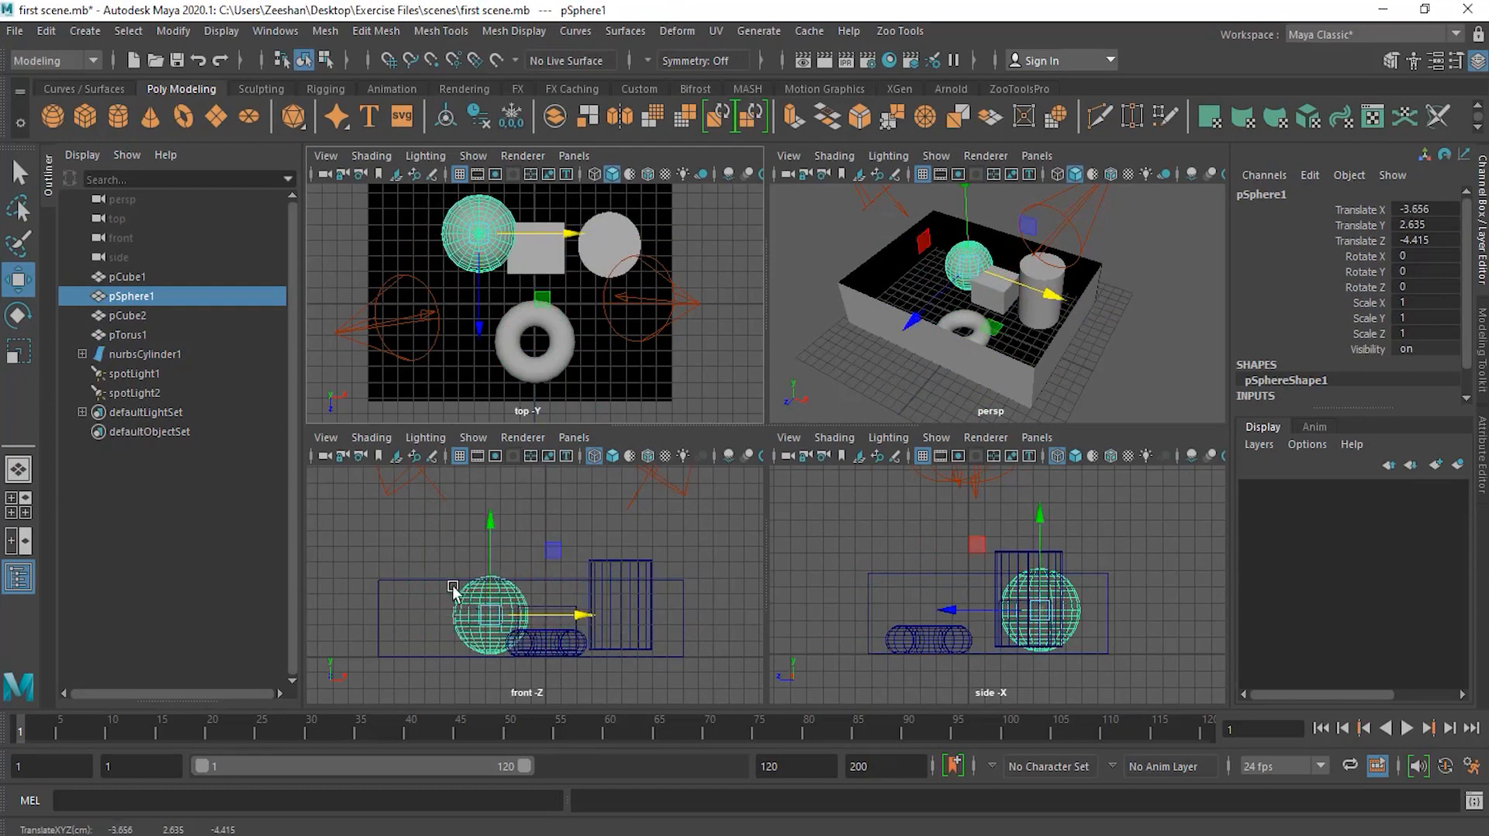
left_click_drag(558, 234, 491, 242)
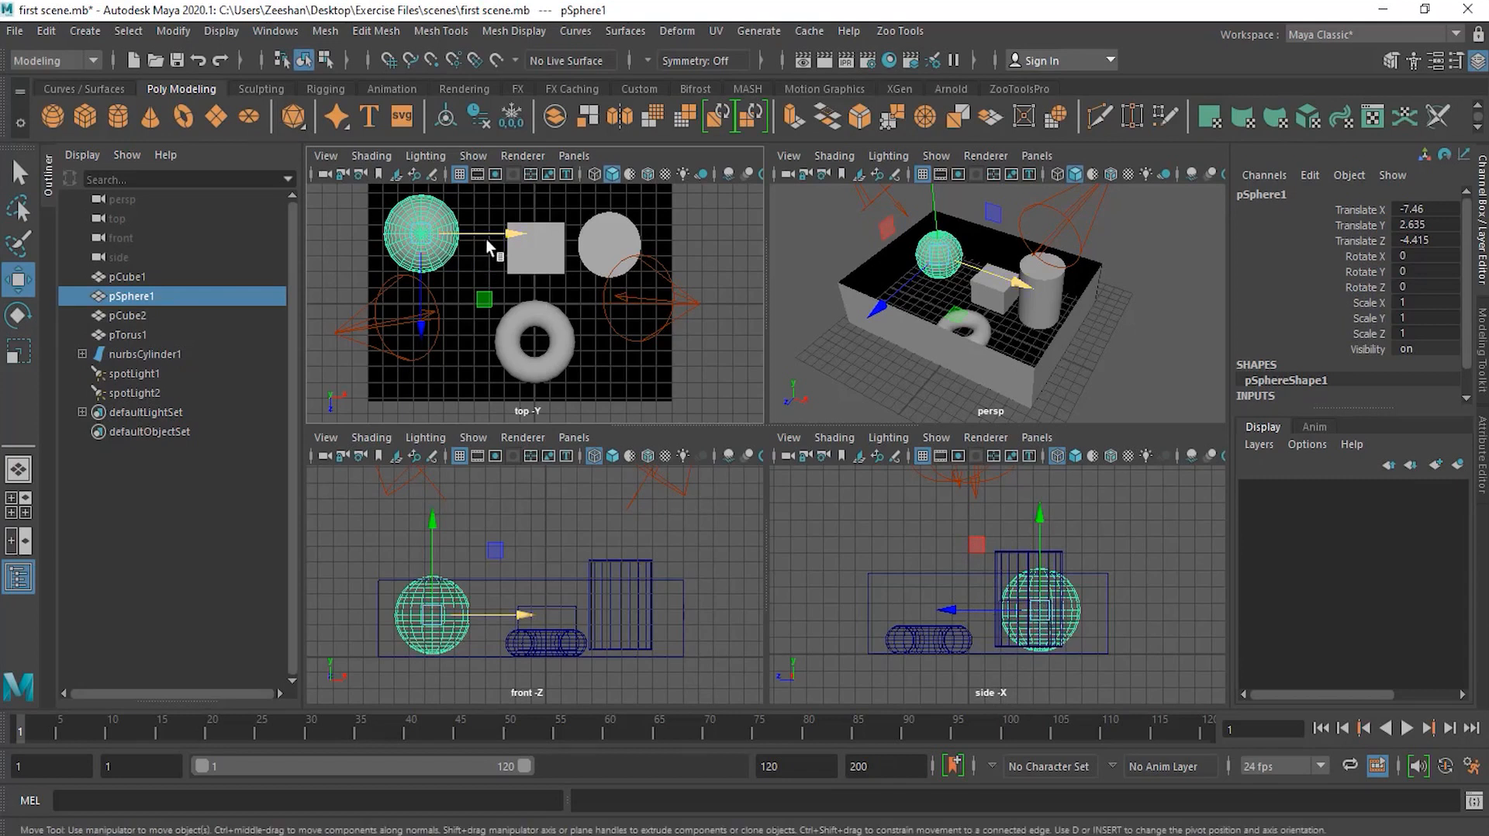
left_click_drag(488, 230, 548, 231)
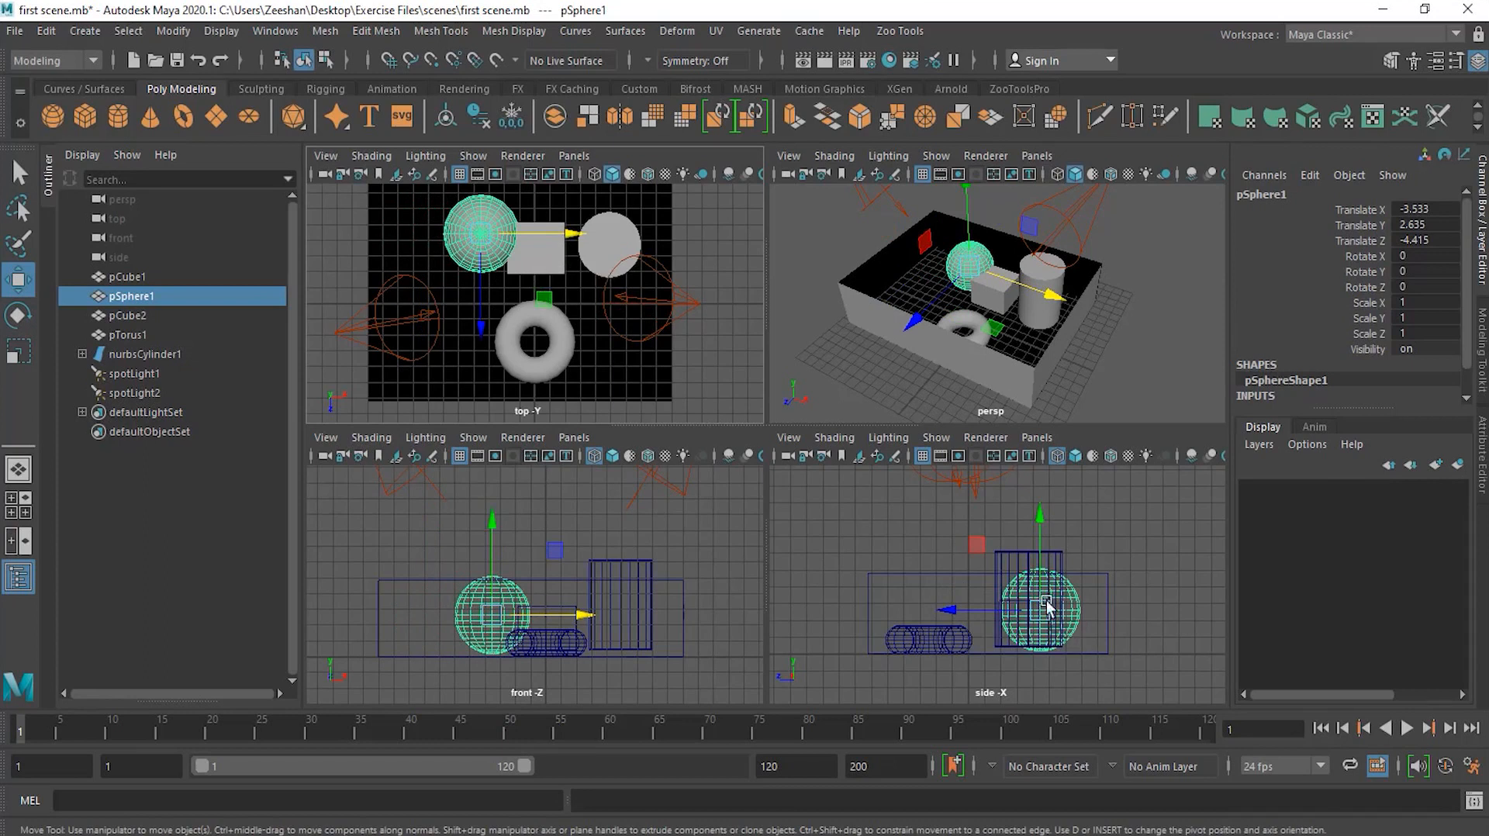
left_click_drag(577, 234, 512, 234)
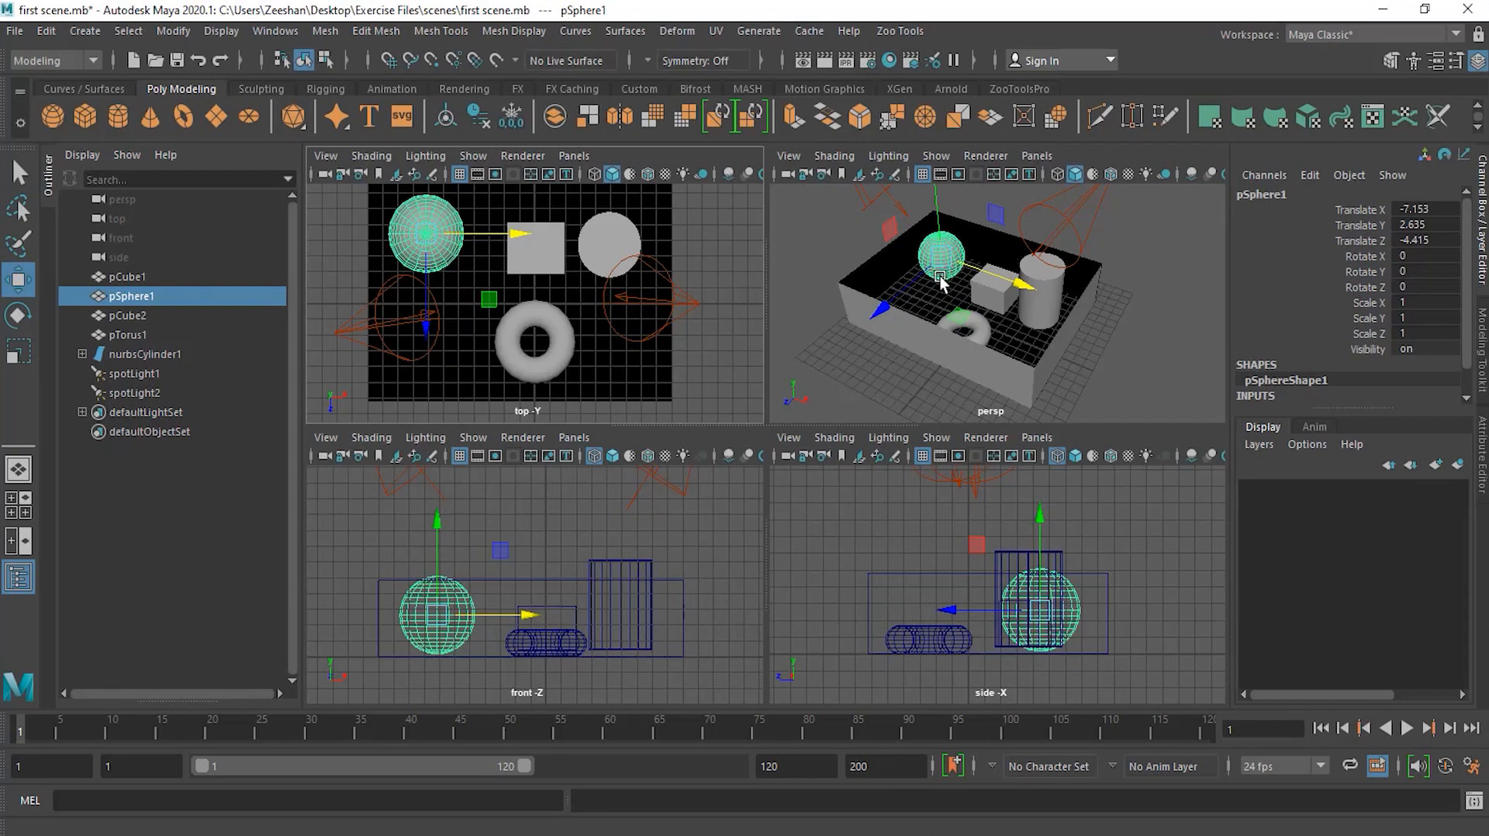
Step: In the perspective view, drag the sphere freely by its centre handle to about X 2.1, Y -4, Z -3.2
left_click_drag(979, 260, 974, 308, "alt")
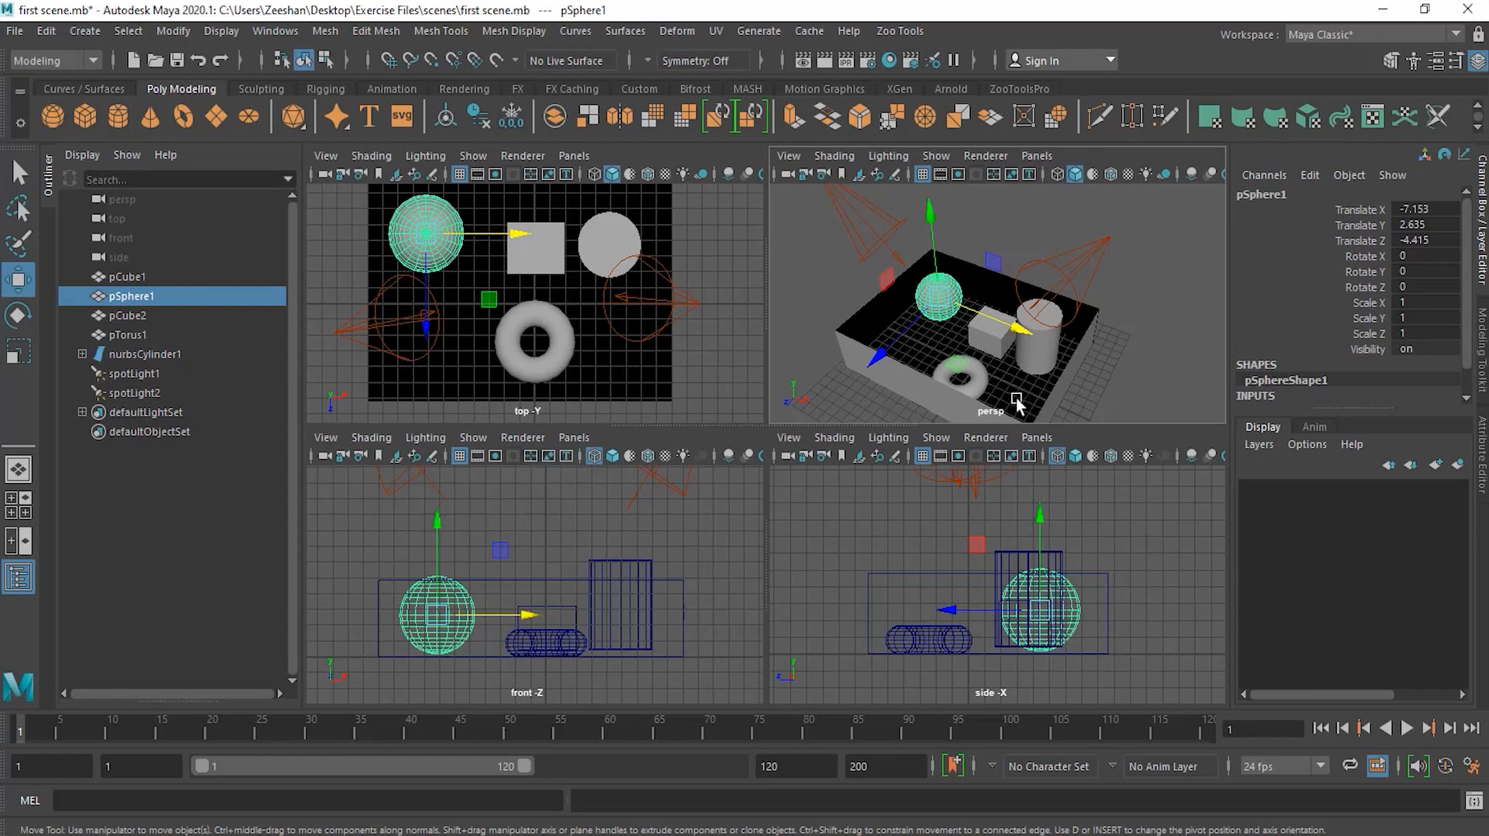
middle_click_drag(1018, 388, 960, 314, "alt")
left_click_drag(938, 287, 1005, 366)
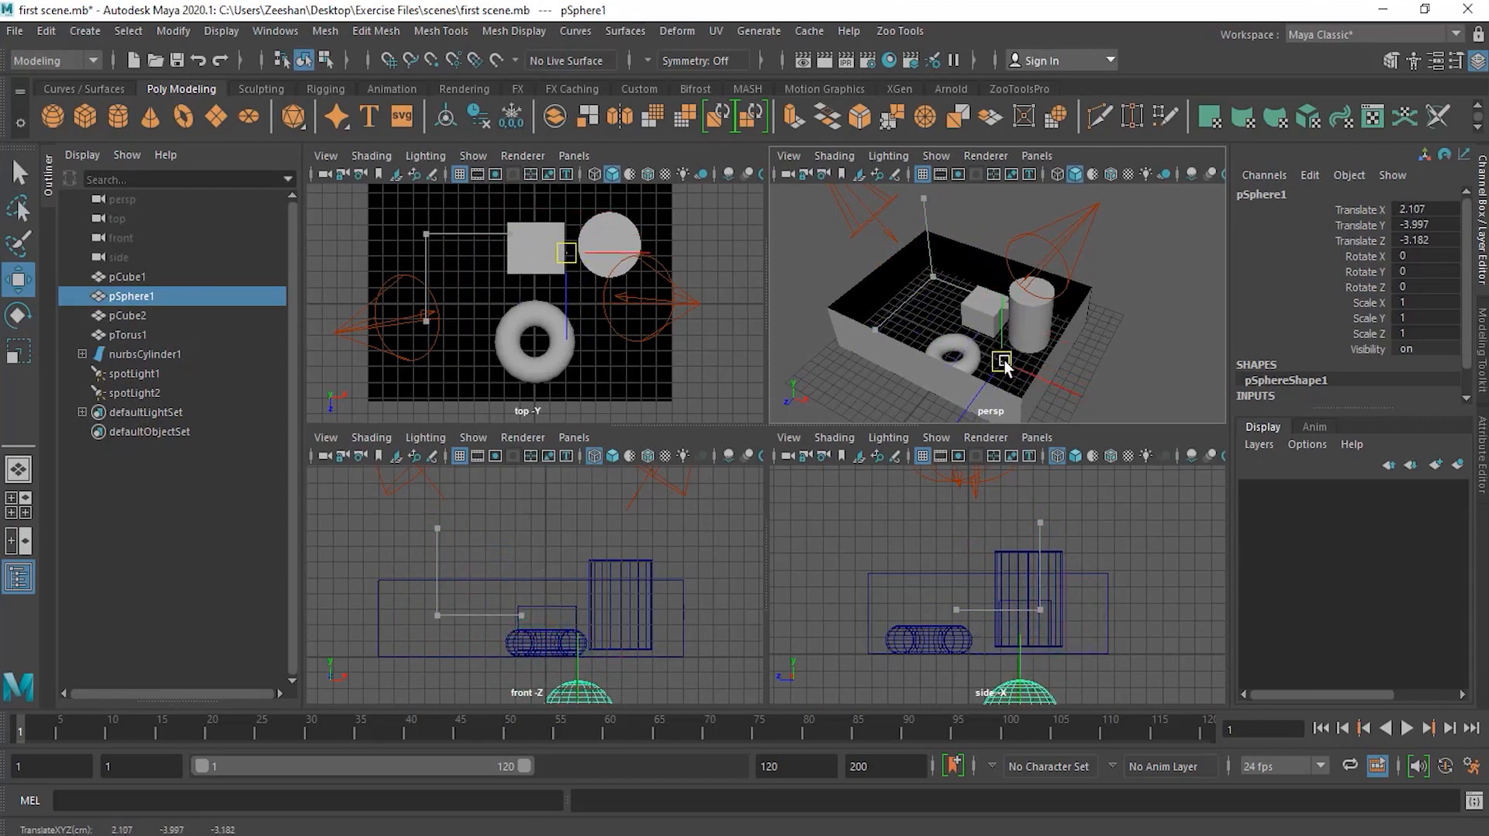
left_click_drag(1005, 366, 1005, 366)
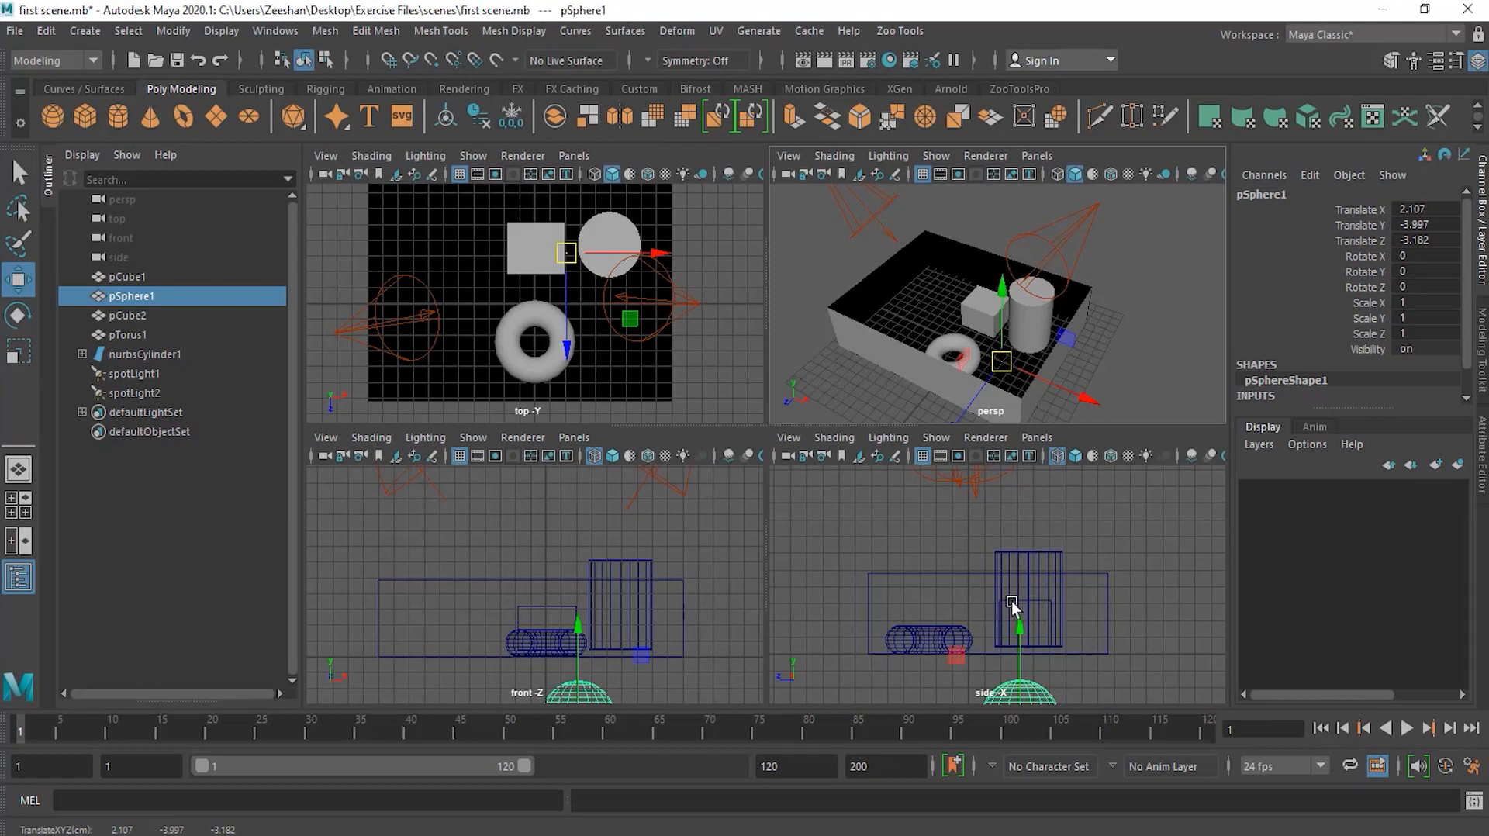
Step: Drag the sphere back up above the box, to about X -8.3, Y 4.3, Z -5.8
scroll(612, 634, "down", 3)
scroll(1070, 641, "down", 3)
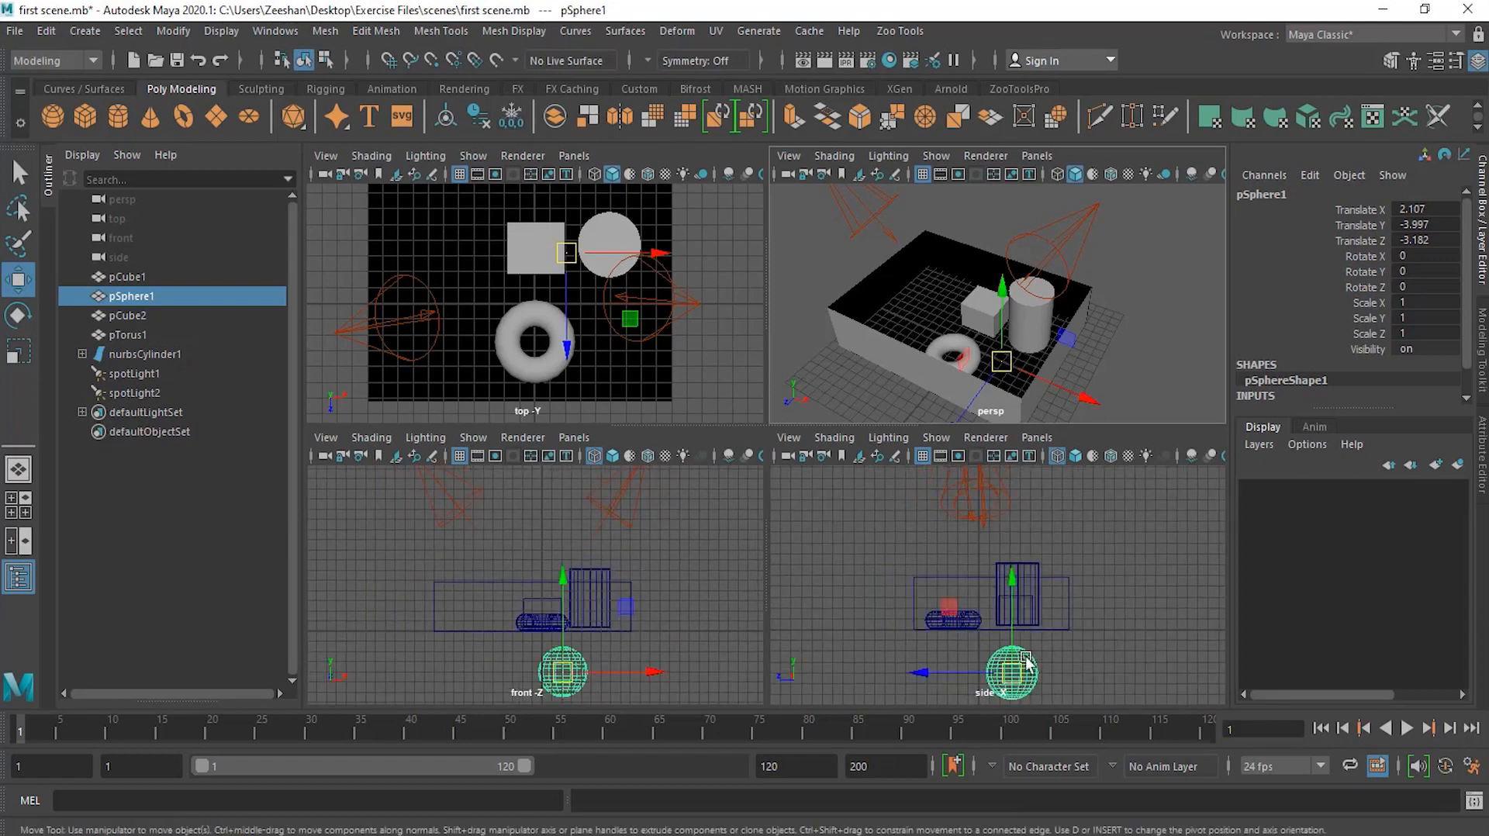
left_click_drag(1002, 370, 931, 262)
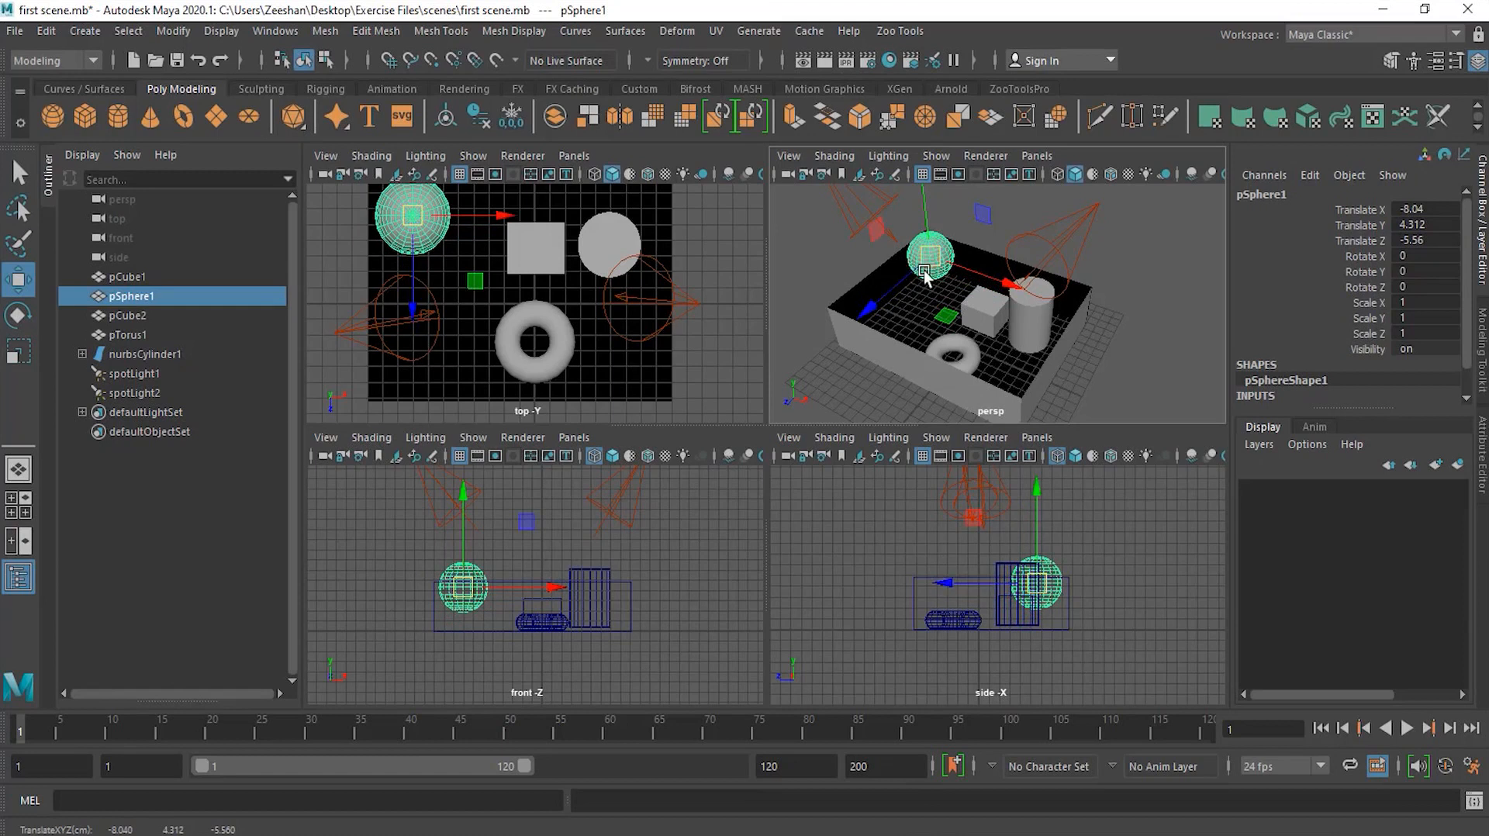
mouse_move(457, 222)
middle_mouse_down()
mouse_move(467, 241)
mouse_move(456, 218)
middle_mouse_up()
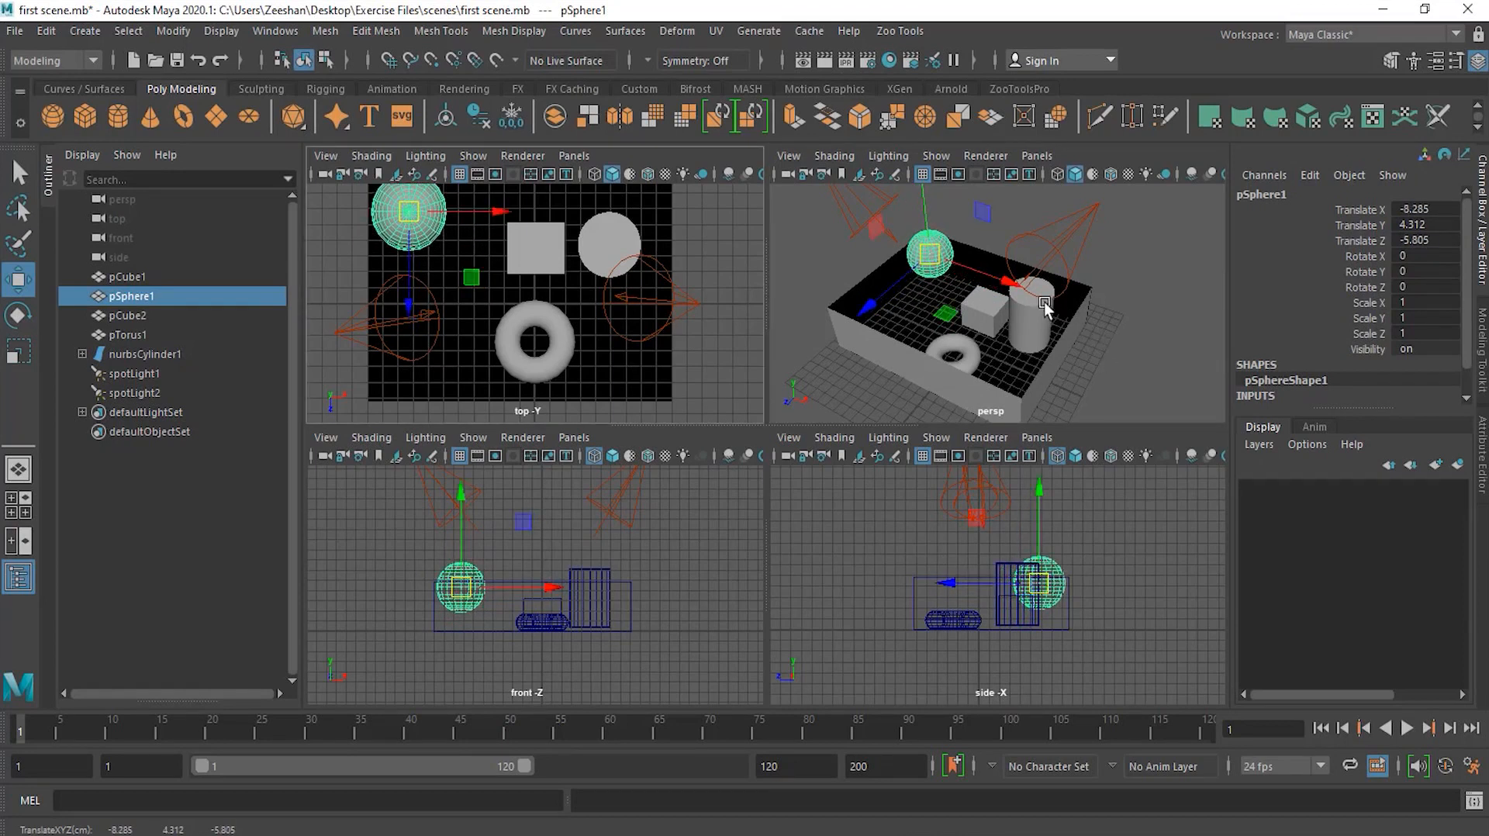
Step: Nudge the sphere freely in the perspective view to about X -8.5, Y 3.2, Z -4.6
middle_click_drag(1035, 300, 1029, 296, "alt")
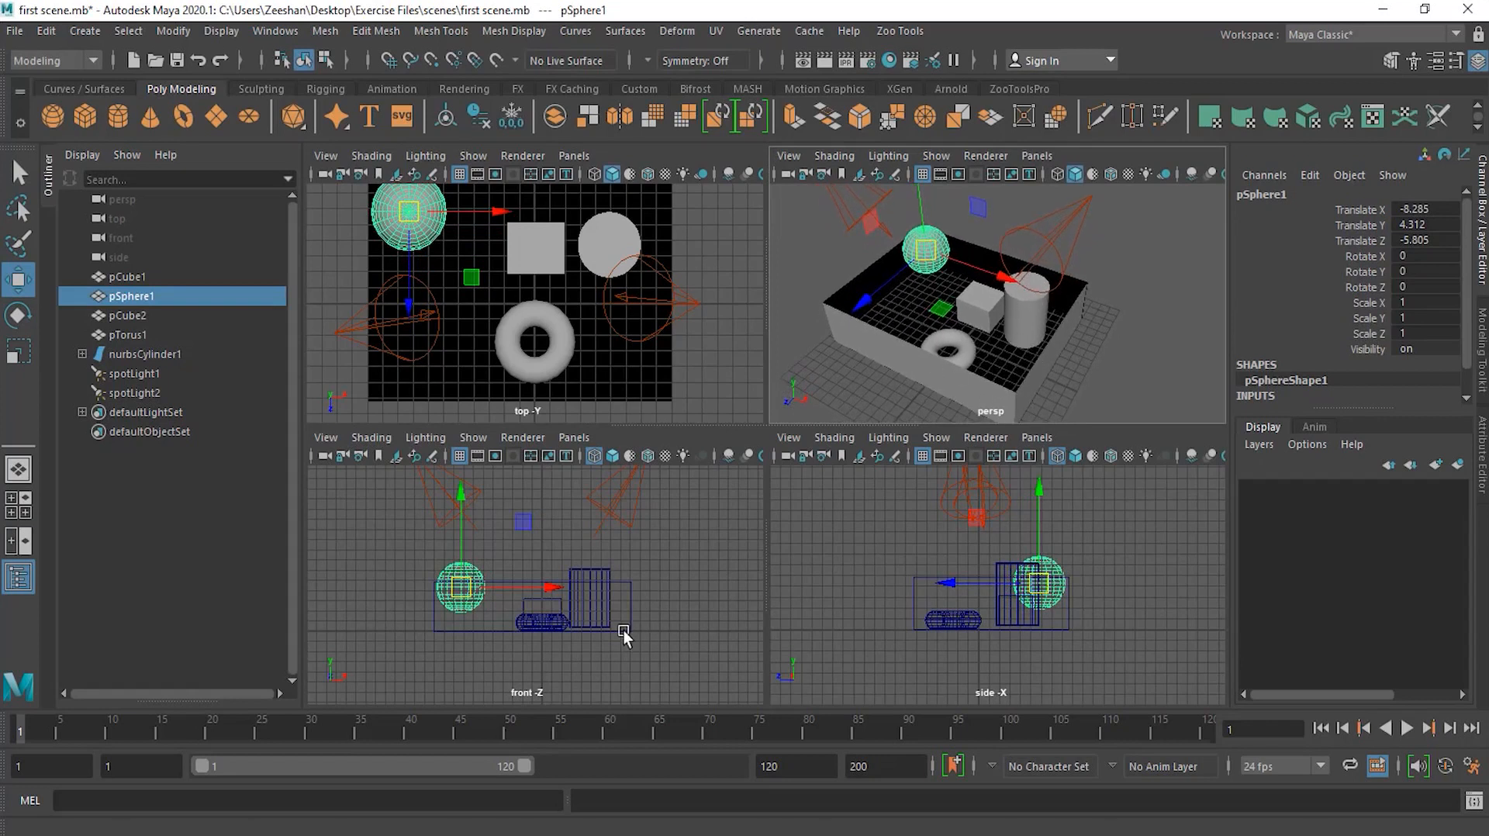
scroll(473, 628, "up", 4)
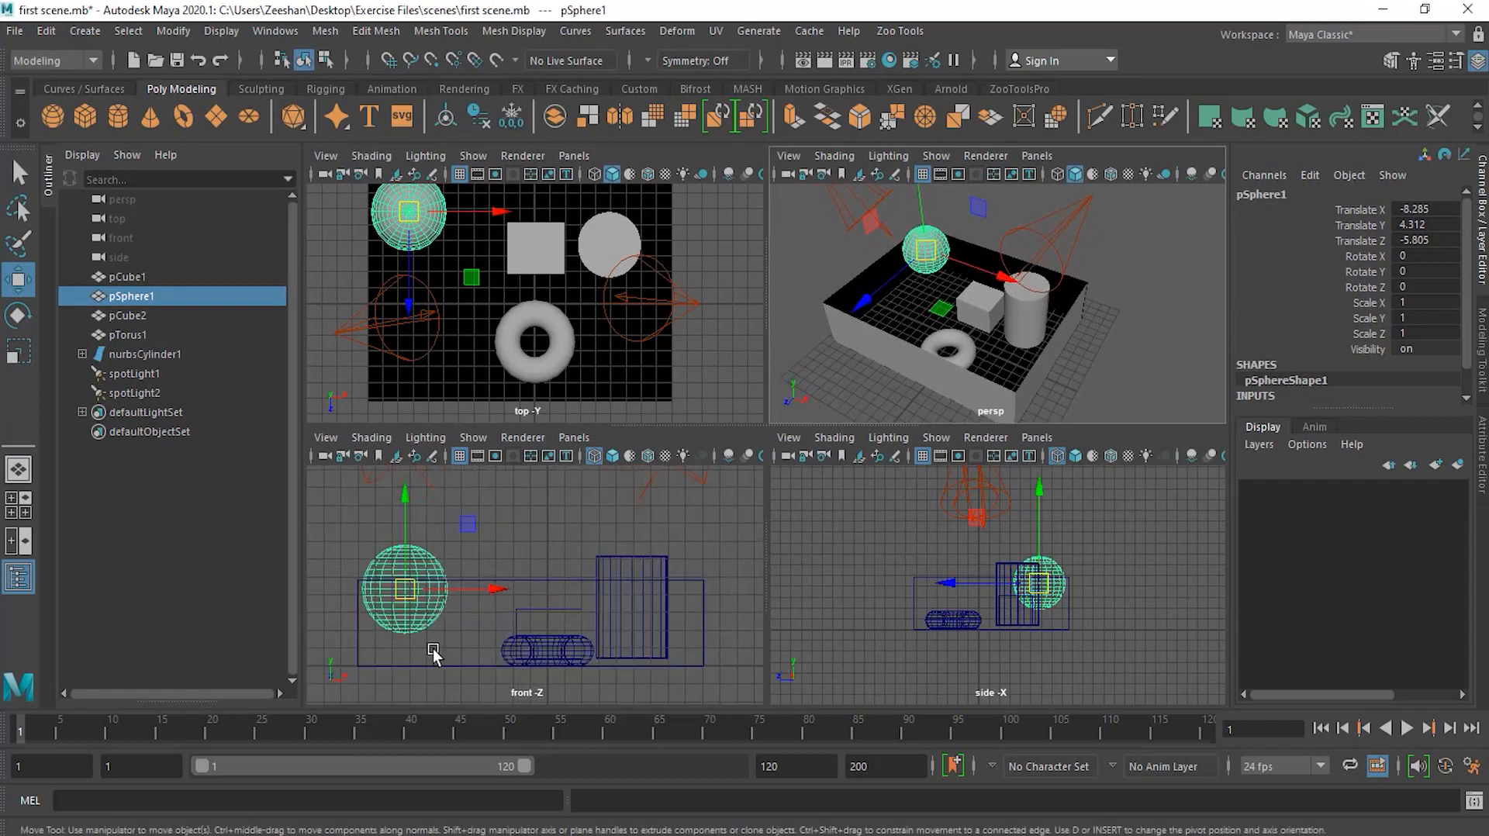
scroll(1042, 635, "up", 4)
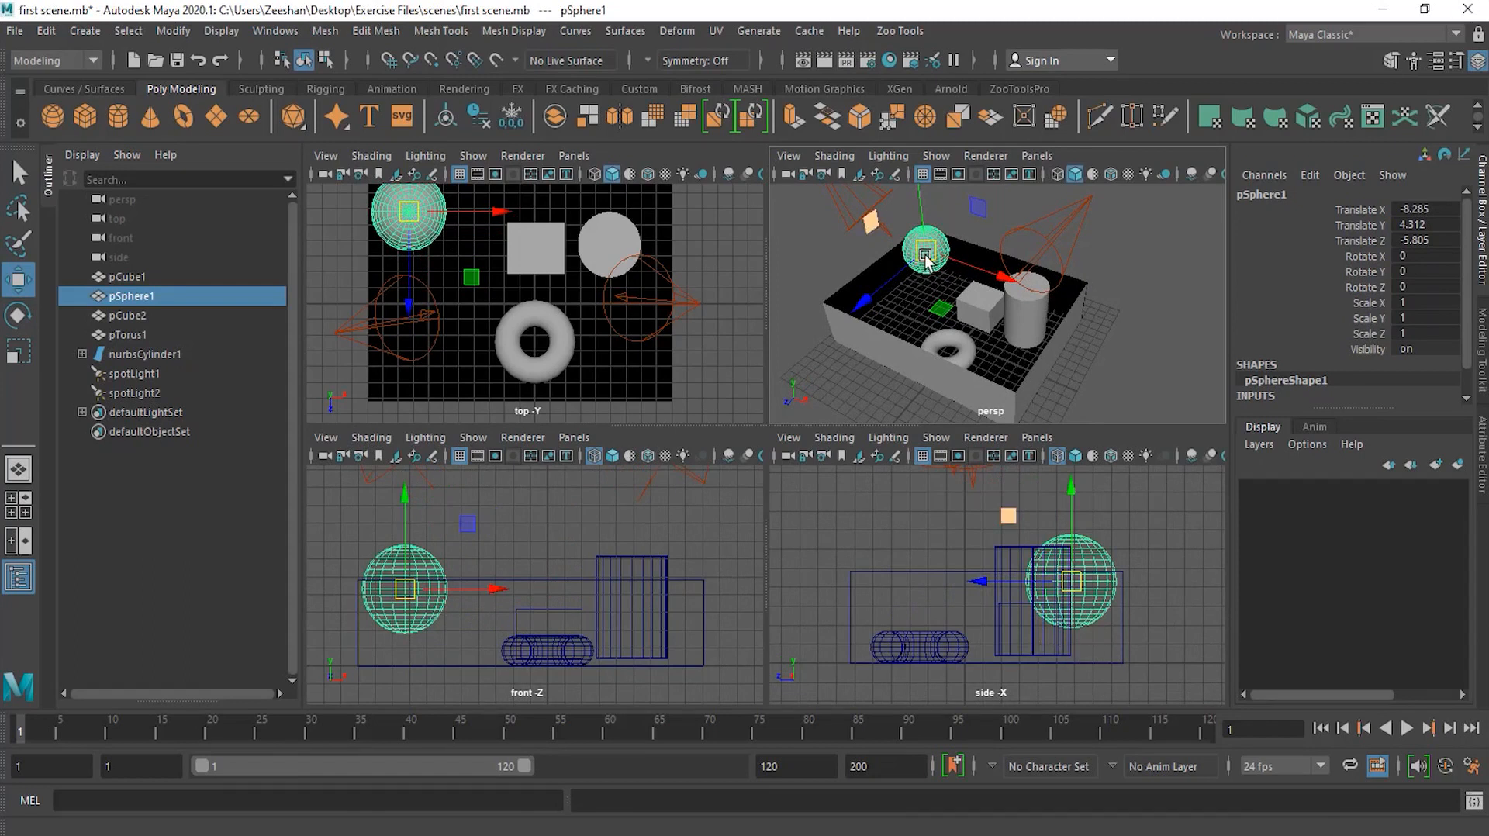
mouse_move(928, 256)
left_mouse_down()
mouse_move(985, 303)
mouse_move(1011, 271)
mouse_move(872, 267)
mouse_move(962, 337)
mouse_move(872, 264)
mouse_move(864, 236)
mouse_move(946, 252)
mouse_move(921, 281)
mouse_move(934, 273)
mouse_move(897, 249)
mouse_move(923, 264)
left_mouse_up()
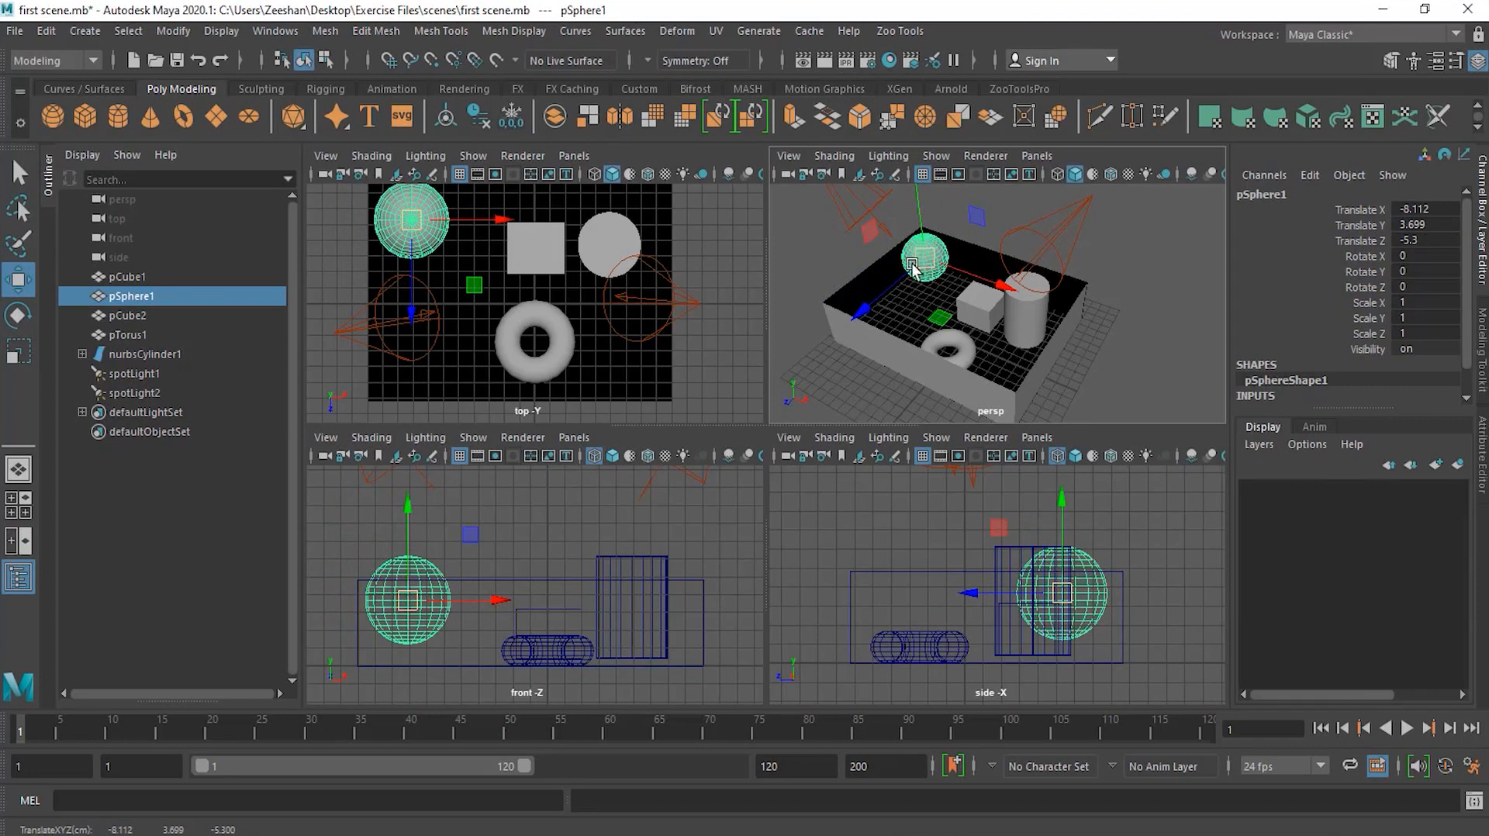
left_click_drag(935, 260, 935, 266)
Step: Nudge the sphere freely again in the perspective view, to about X -8.3, Y 3.4, Z -4.9
scroll(923, 268, "up", 5)
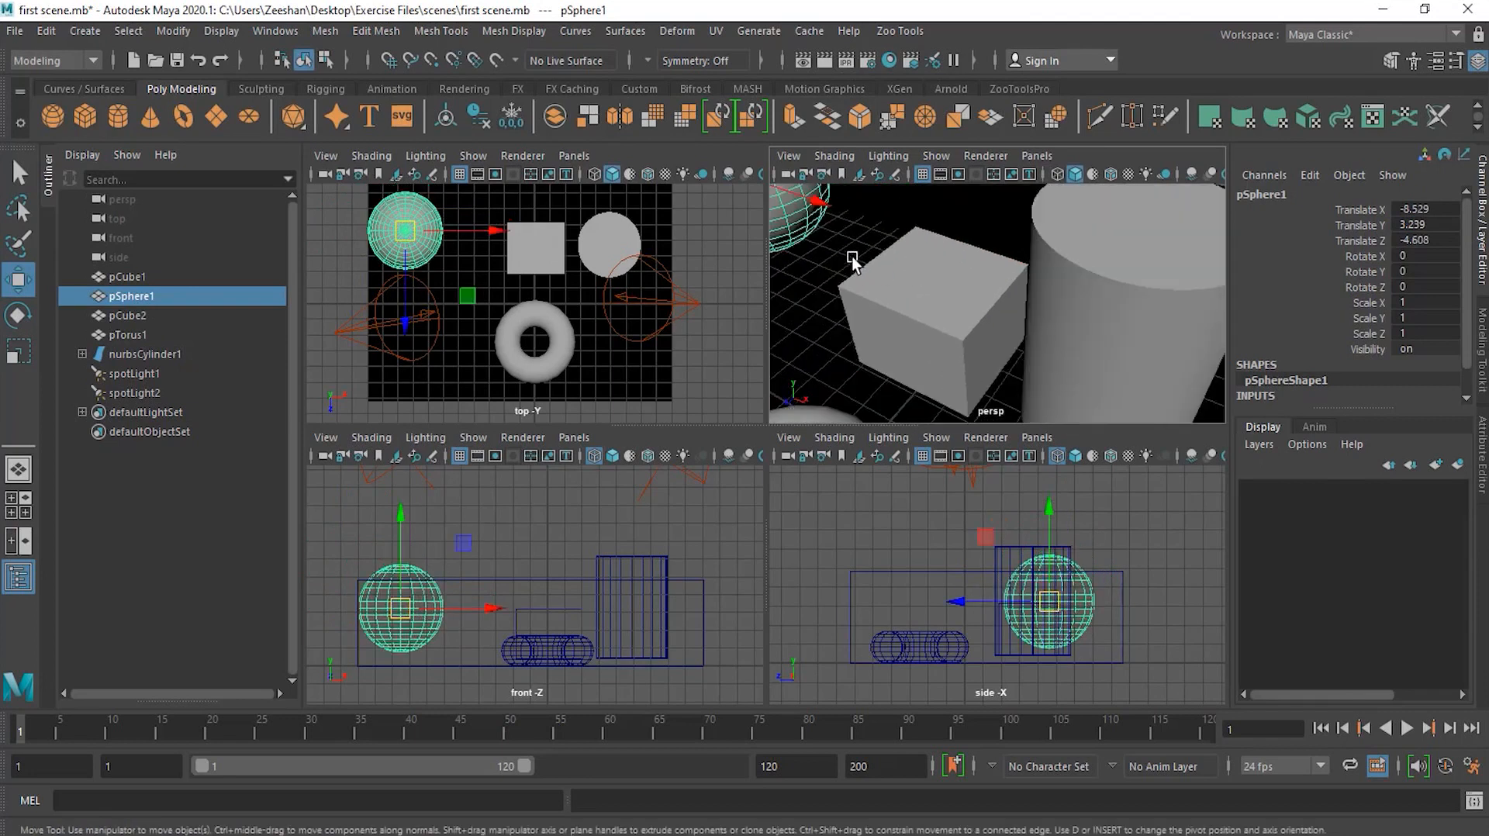
middle_click_drag(852, 256, 1146, 377, "alt")
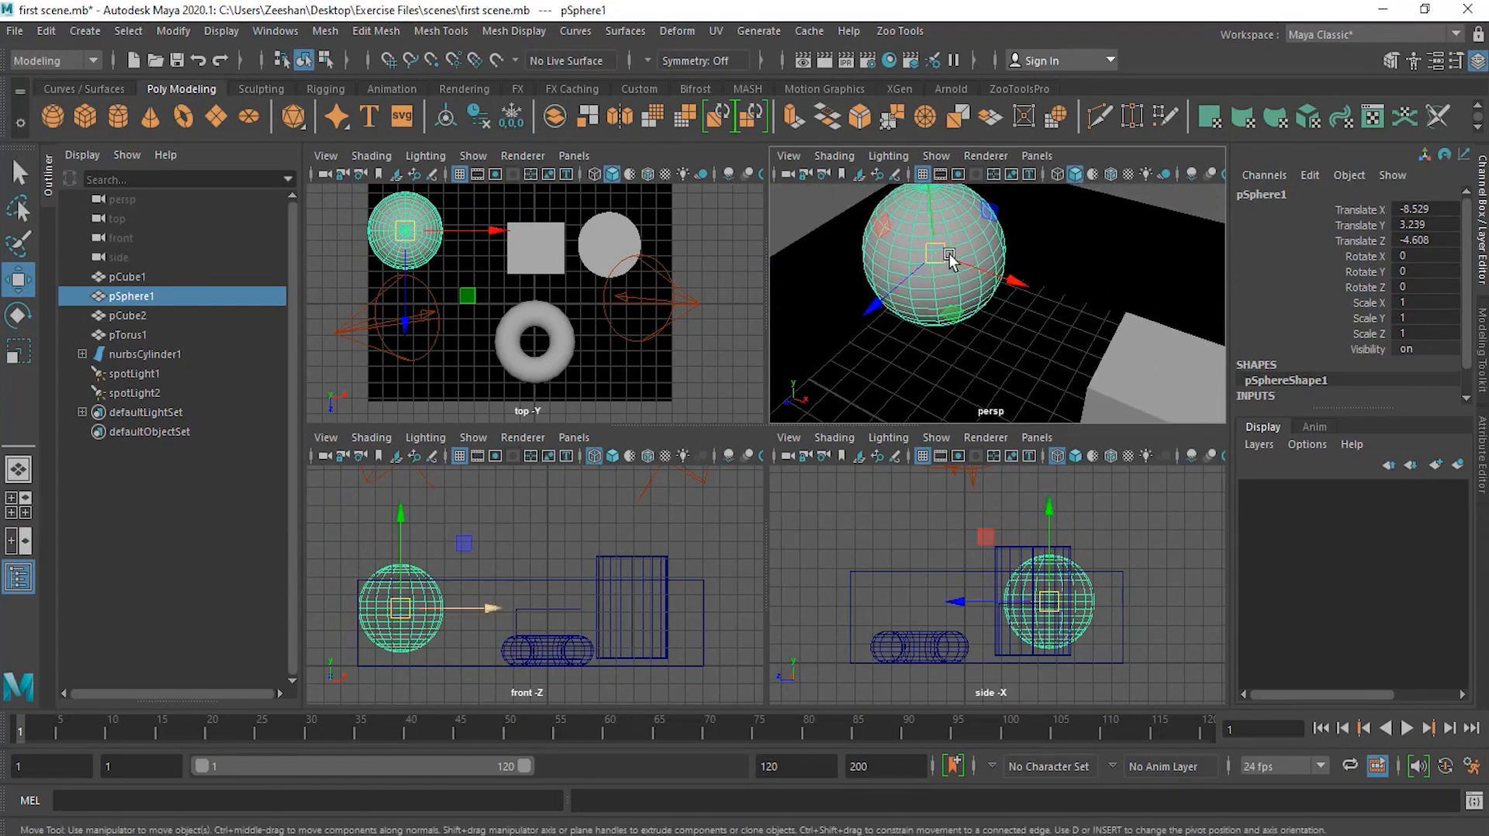
scroll(939, 265, "down", 5)
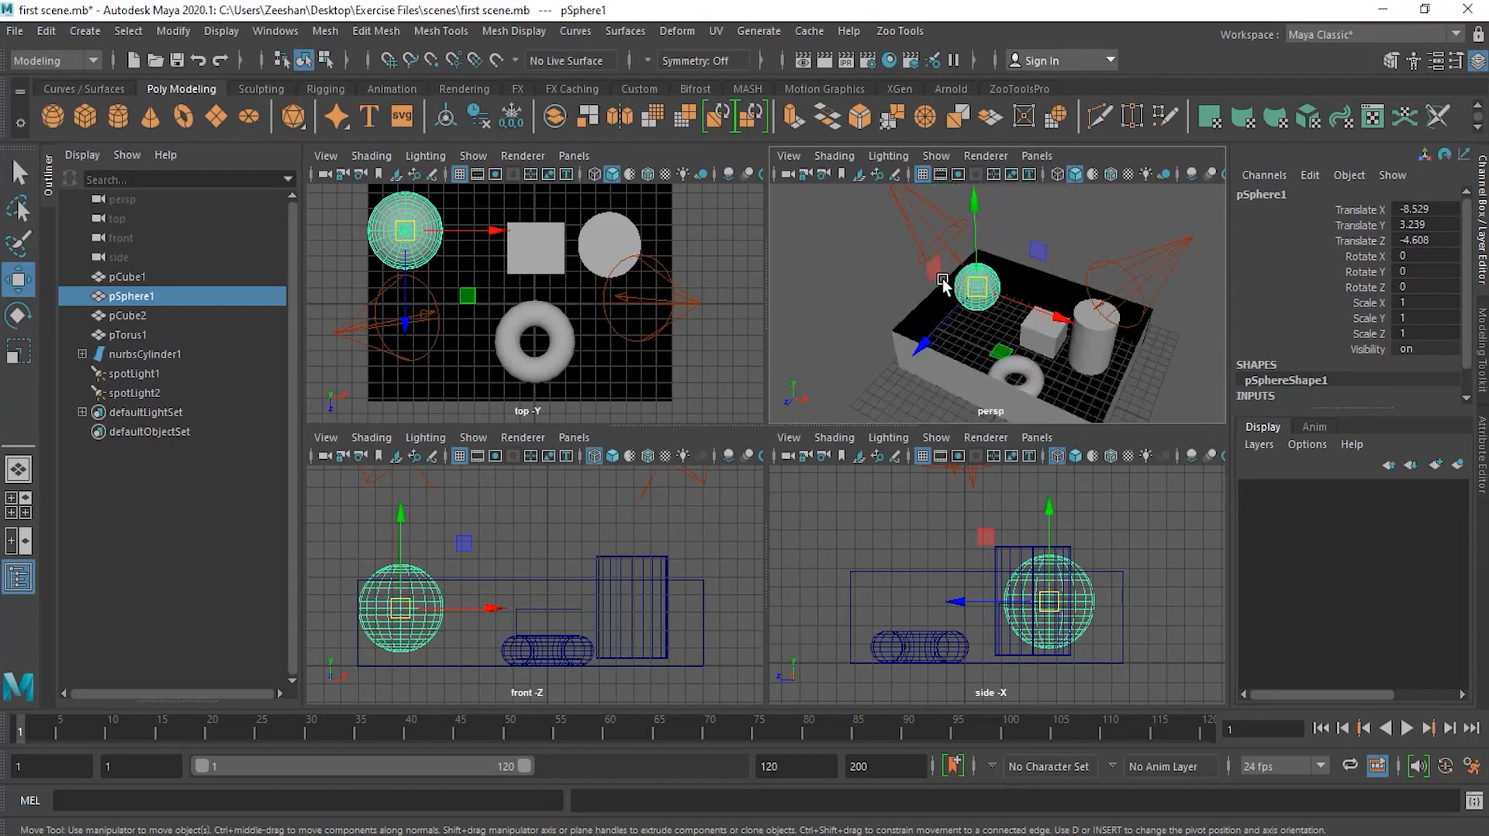
middle_click_drag(1000, 334, 945, 311, "alt")
mouse_move(916, 269)
left_mouse_down()
mouse_move(871, 232)
mouse_move(947, 323)
mouse_move(926, 276)
mouse_move(942, 258)
mouse_move(914, 265)
mouse_move(947, 247)
mouse_move(905, 265)
mouse_move(957, 259)
mouse_move(921, 250)
mouse_move(909, 260)
mouse_move(924, 271)
left_mouse_up()
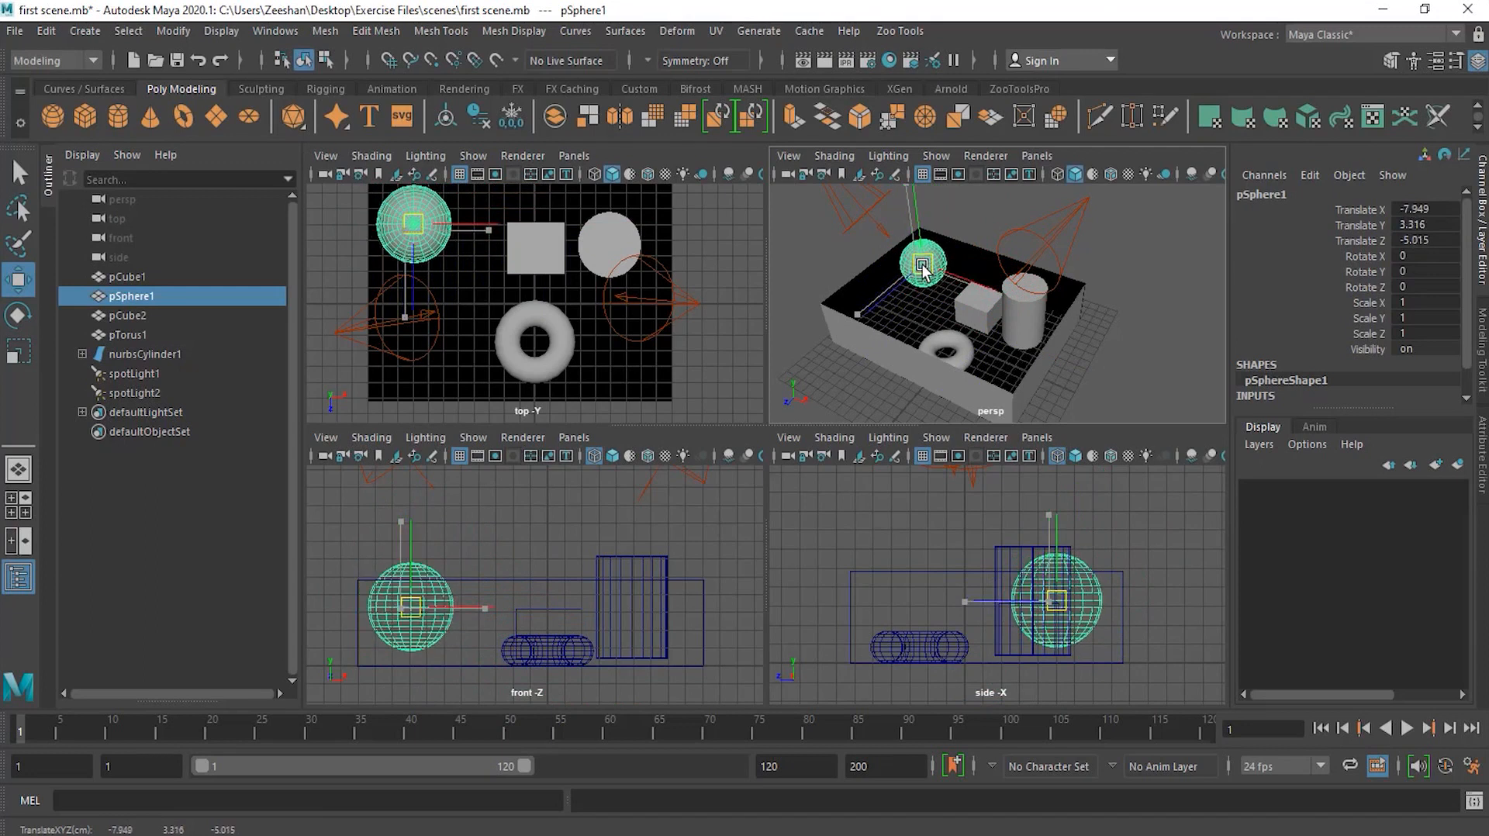
left_click_drag(922, 268, 919, 268)
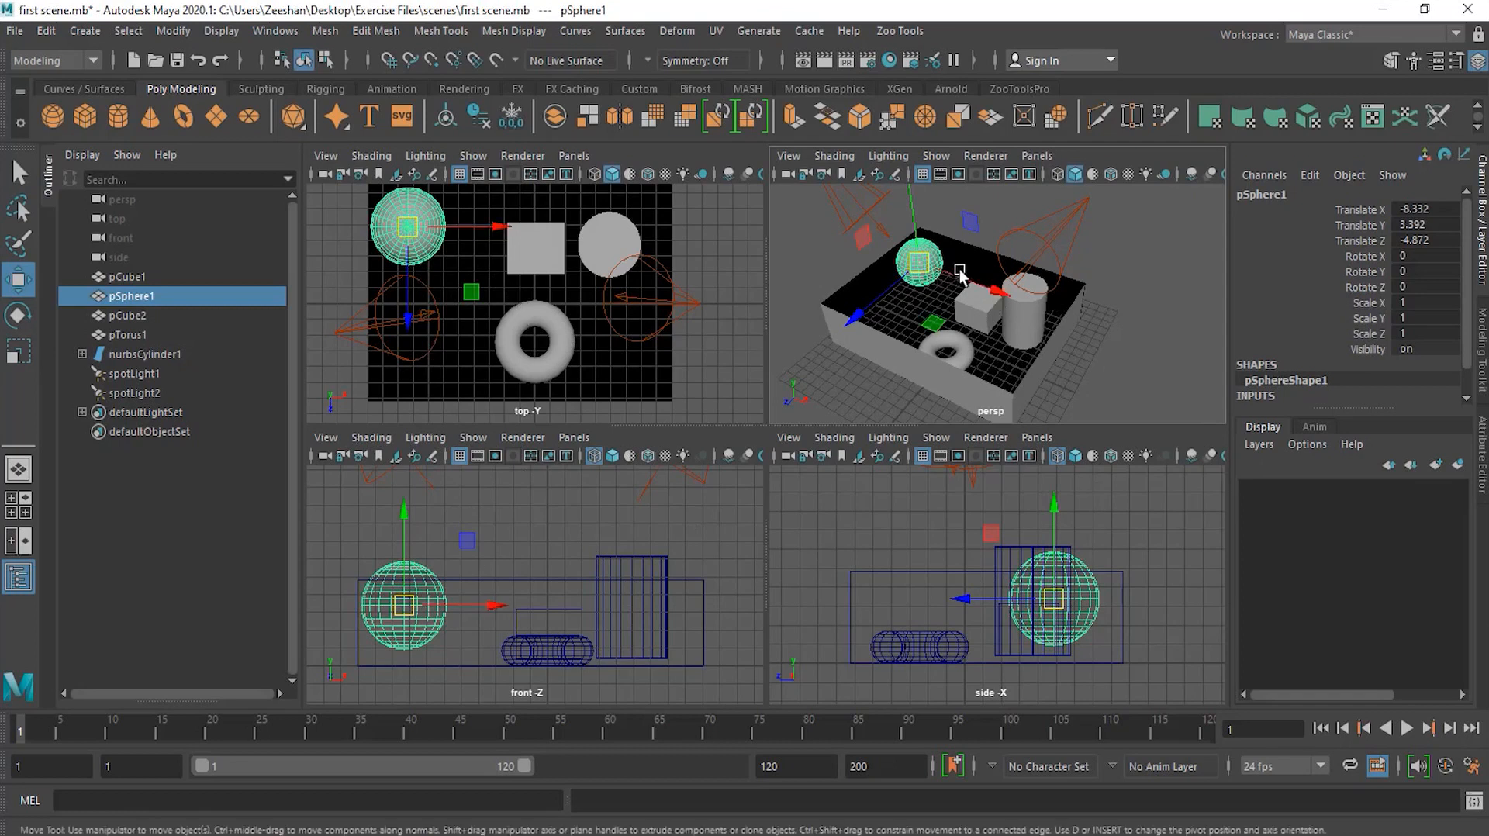
Step: In the perspective view, move the sphere down along Y to a height of about 2.6
left_click_drag(980, 290, 927, 293, "alt")
left_click(922, 225)
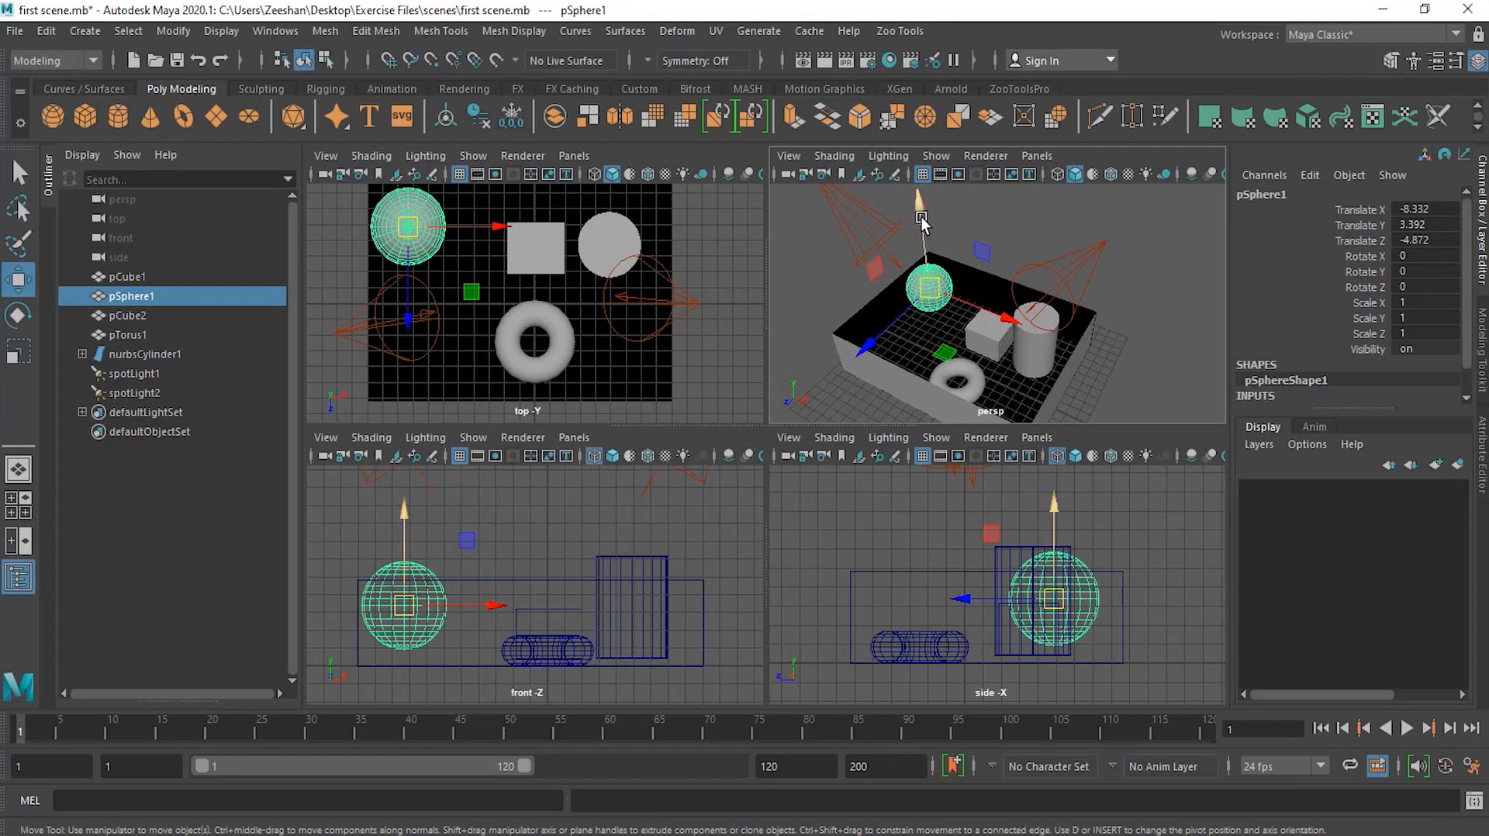
left_click(921, 219)
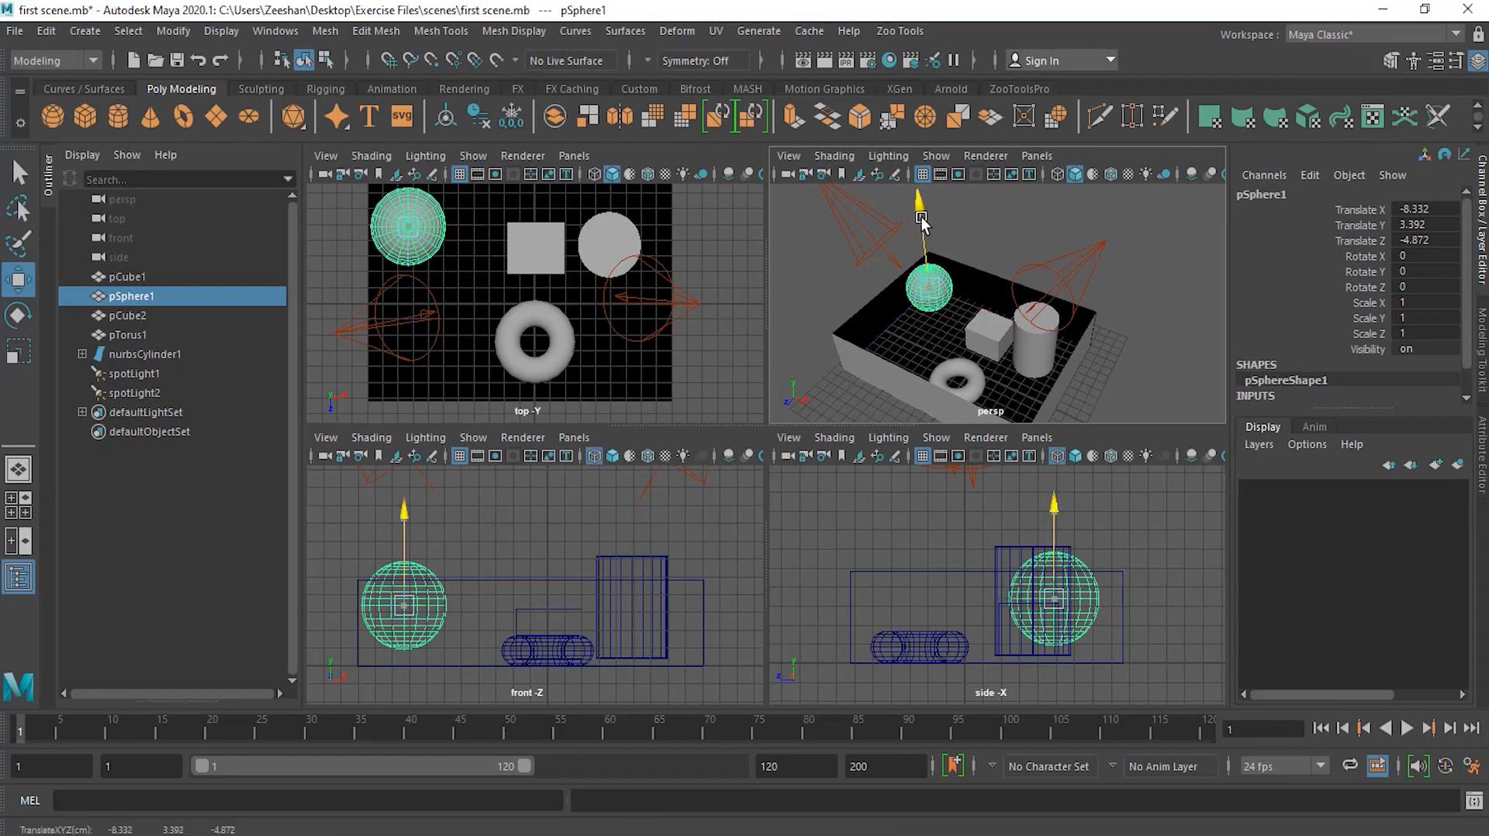
left_click_drag(921, 217, 921, 227)
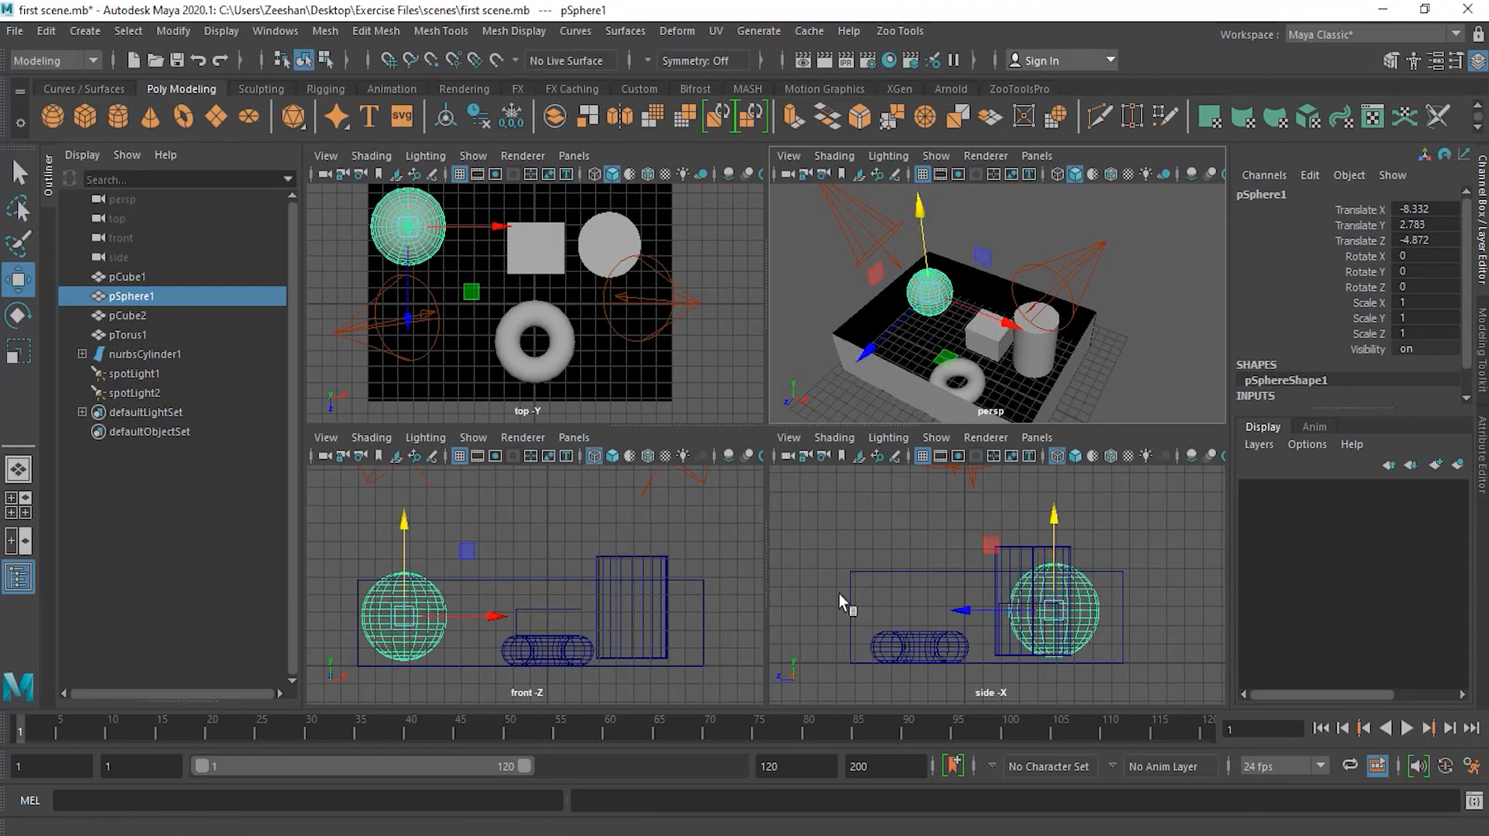
left_click_drag(928, 240, 939, 248)
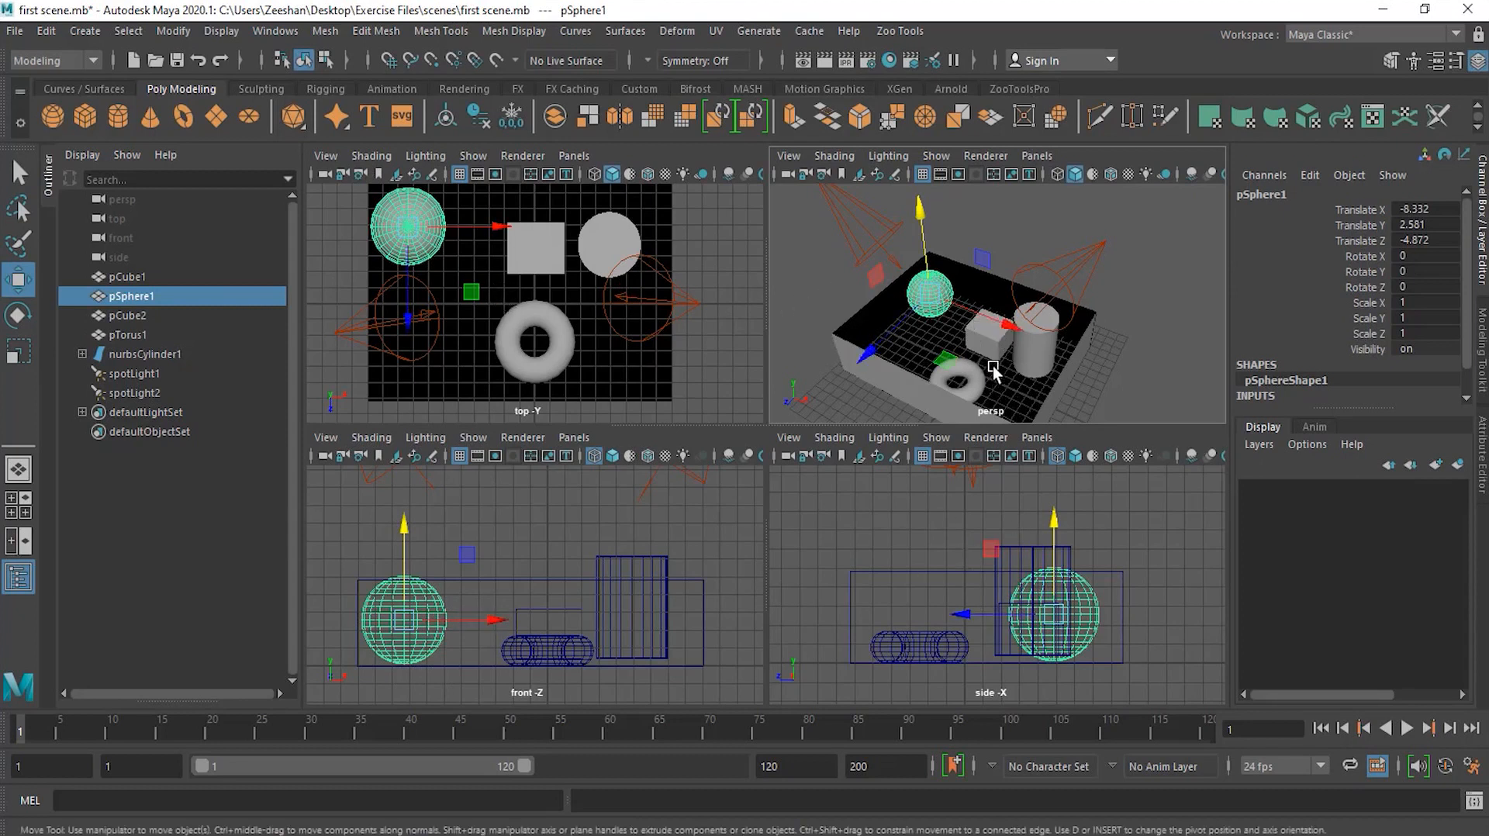
Step: Slide the sphere across the floor plane at constant height, ending at about X -8.4, Z -6.7
middle_click_drag(975, 342, 947, 308, "alt")
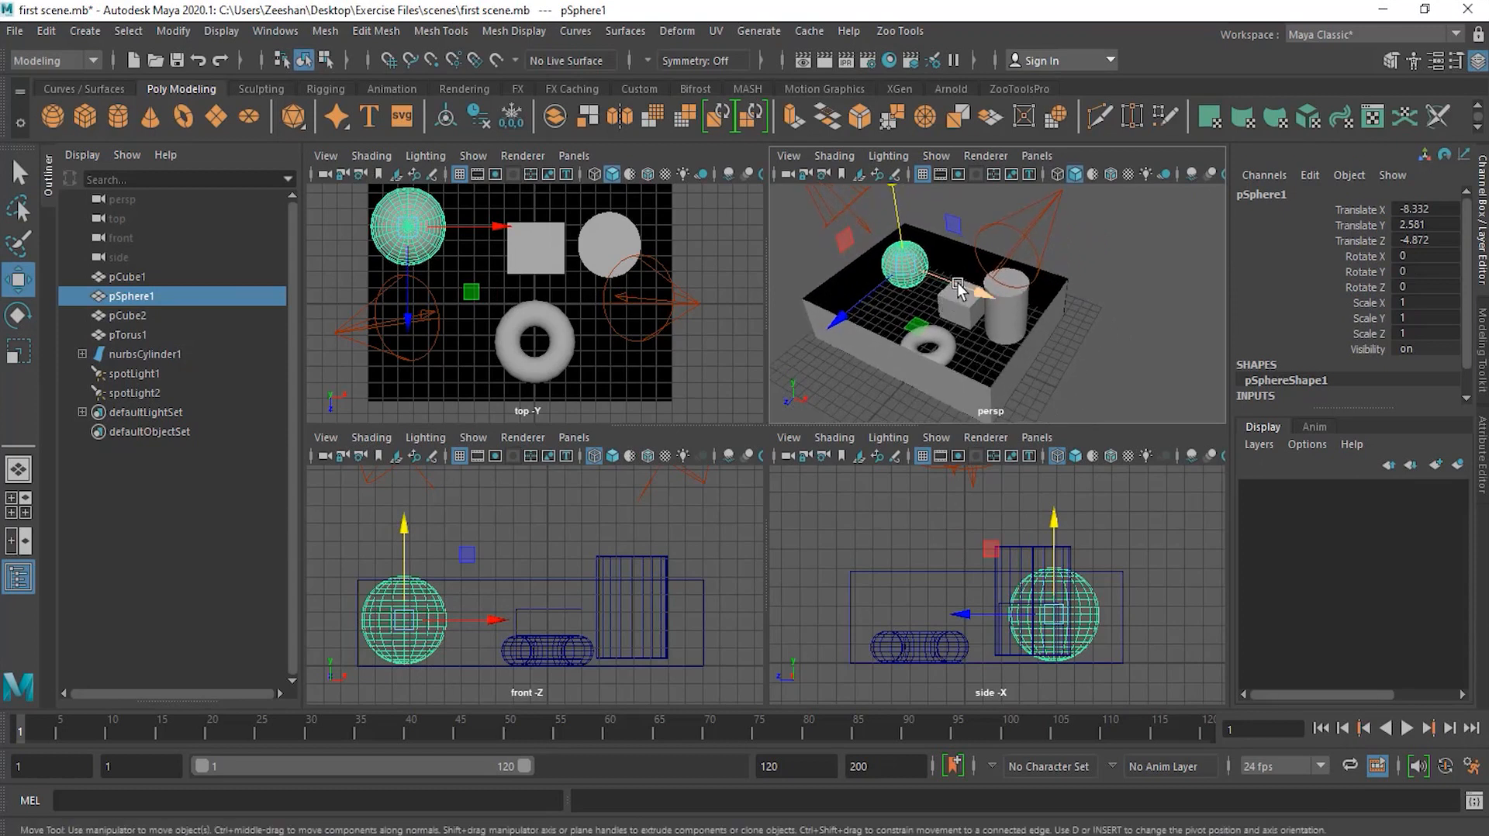
left_click_drag(956, 281, 1062, 341)
left_click_drag(966, 371, 926, 450)
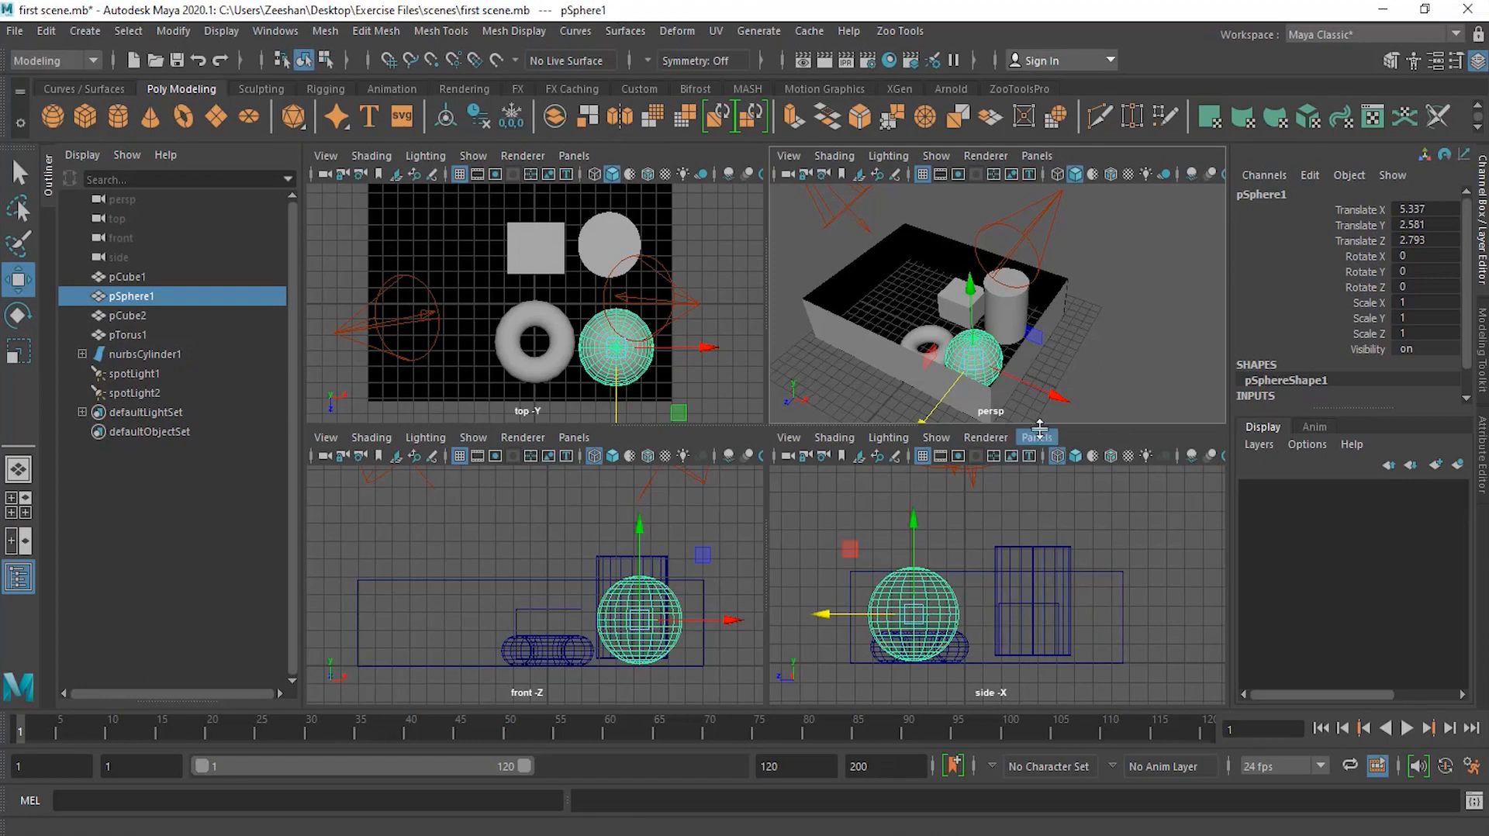
left_click_drag(1025, 392, 862, 296)
left_click_drag(960, 275, 860, 330)
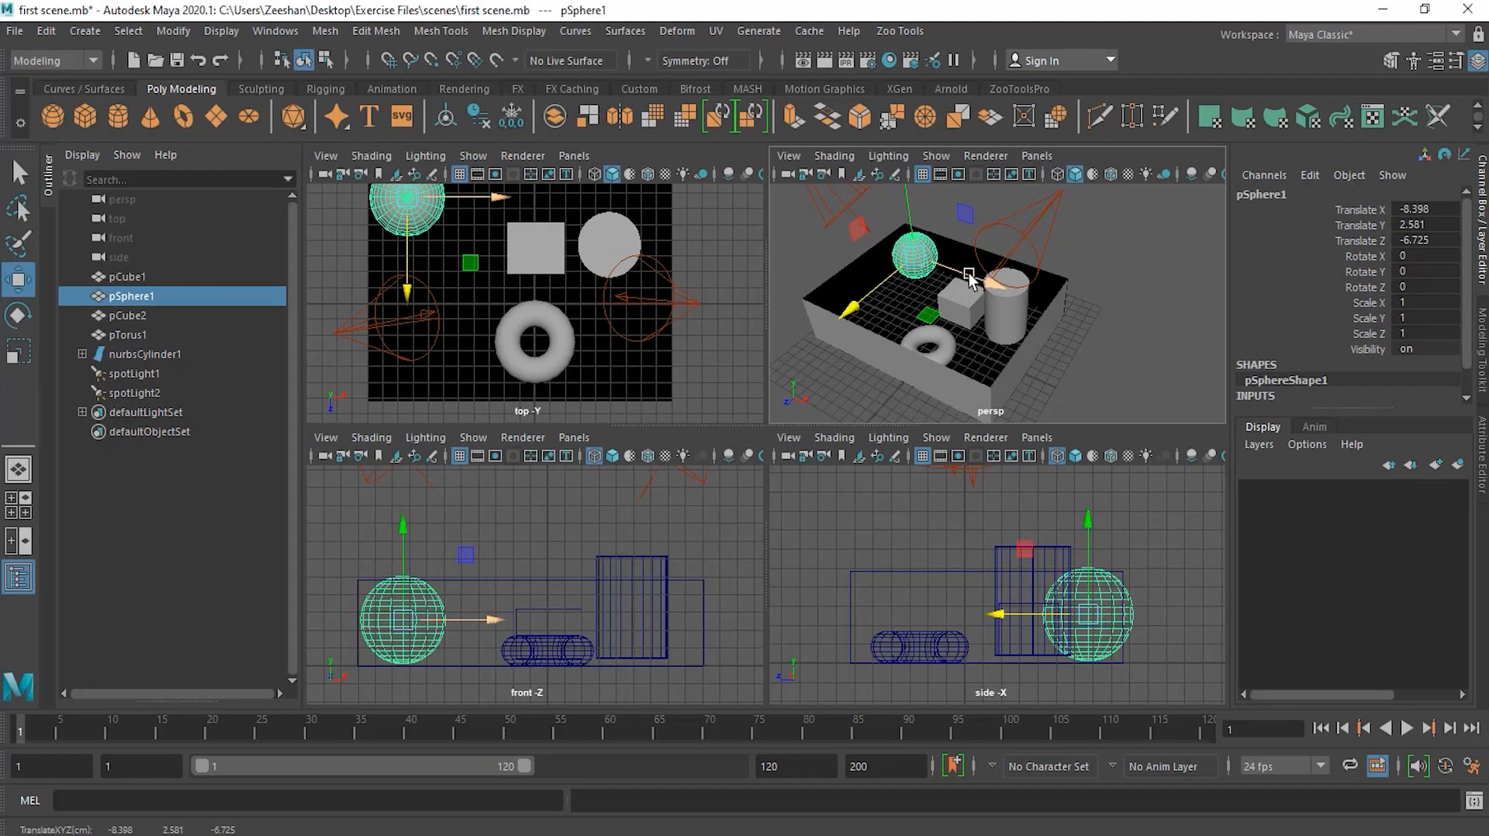
Step: Drag the sphere's XZ plane handle to slide it across the floor to about X -5.9, Z -1.2
left_click_drag(968, 275, 1090, 324)
left_click_drag(983, 358, 935, 420)
left_click_drag(1047, 383, 930, 333)
left_click_drag(810, 346, 919, 286)
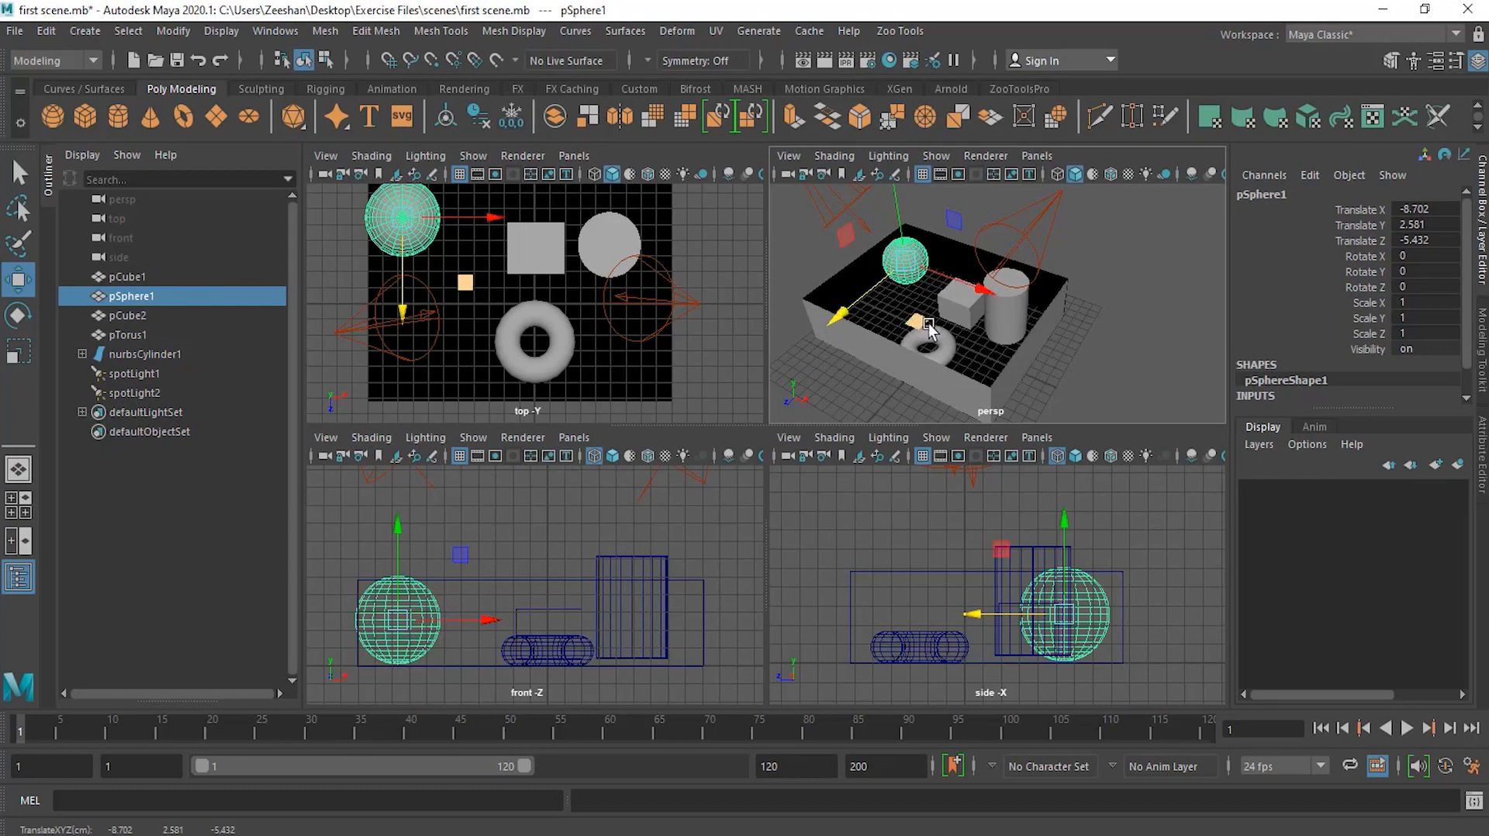
left_click_drag(918, 321, 913, 357)
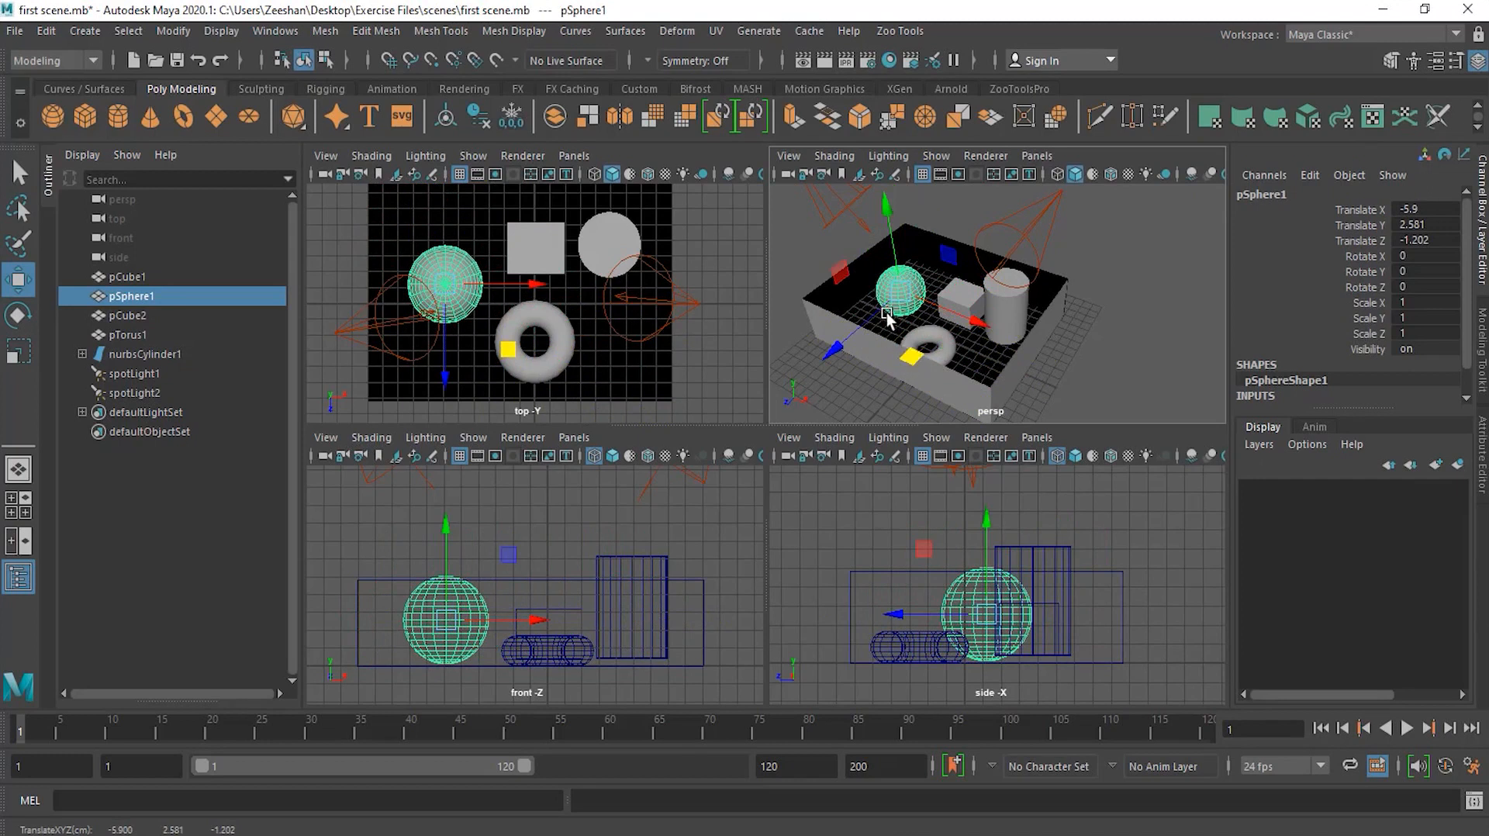
Step: Slide the sphere across the floor with its XZ plane handle to about X -6.2, Z -1.2
left_click(882, 197)
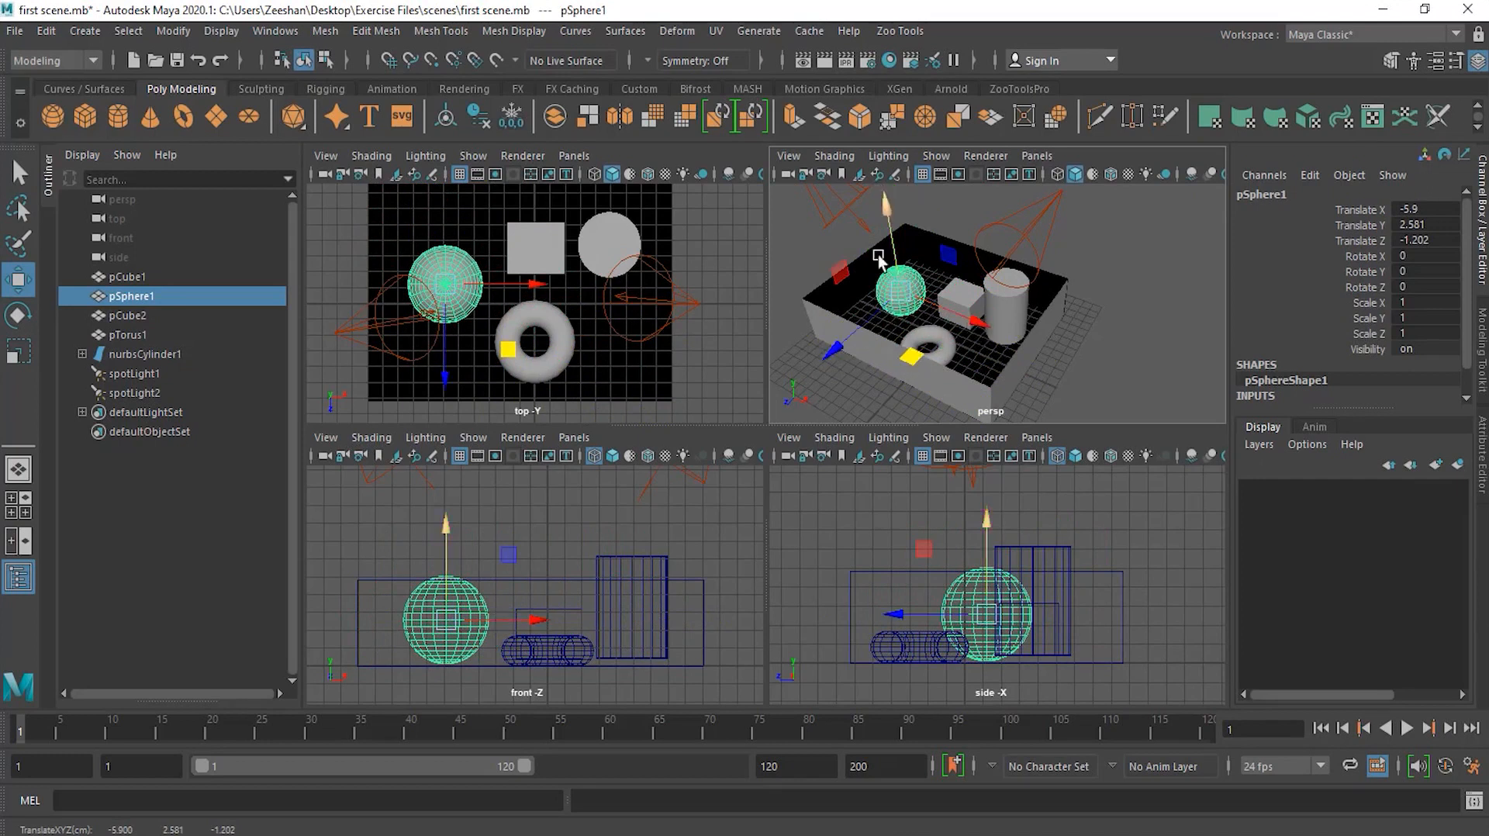
mouse_move(909, 356)
left_mouse_down()
mouse_move(982, 368)
mouse_move(1014, 409)
mouse_move(897, 392)
mouse_move(936, 353)
left_mouse_up()
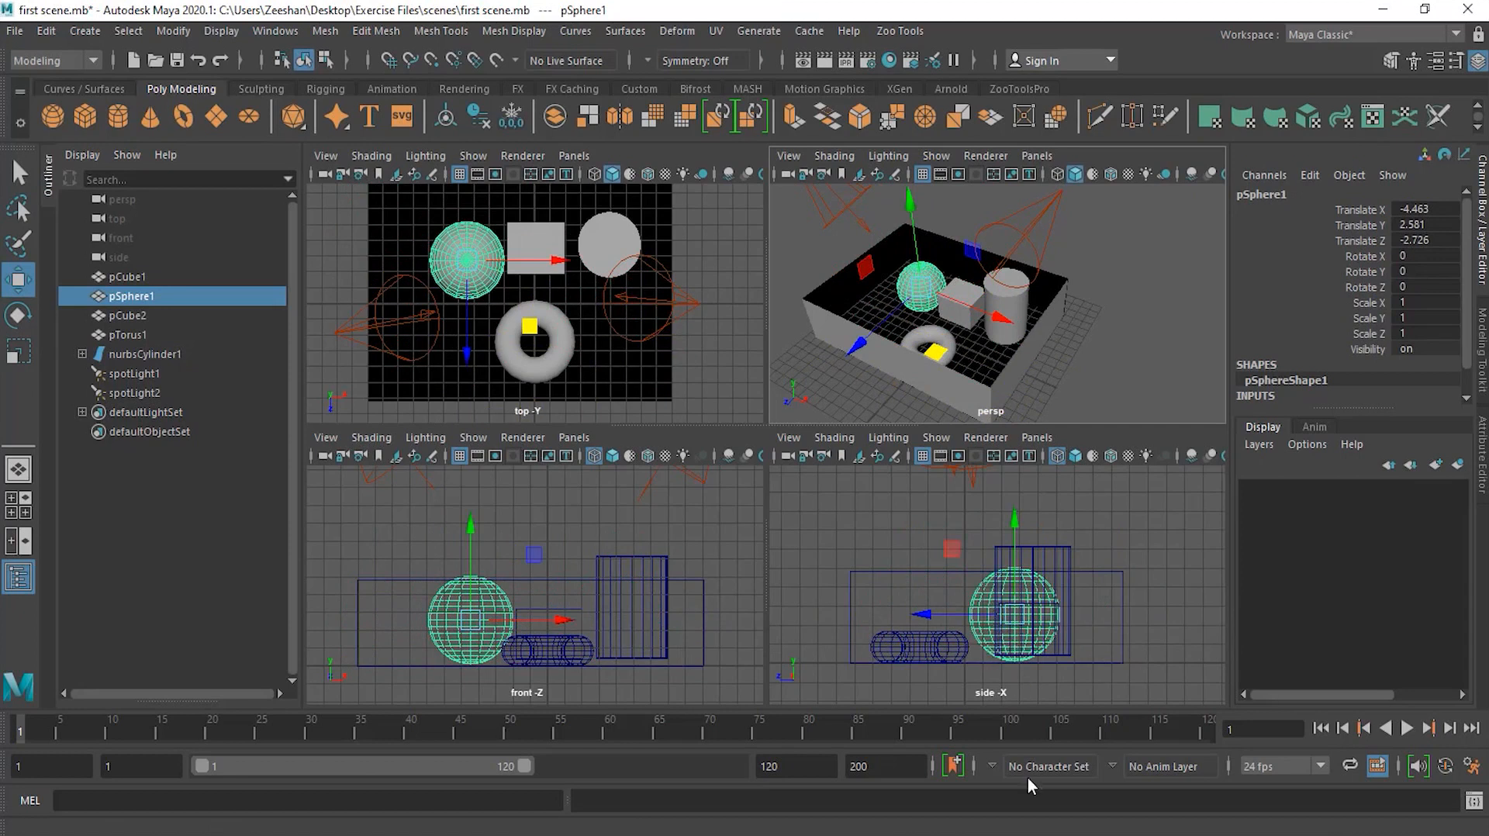
mouse_move(936, 353)
left_mouse_down()
mouse_move(965, 407)
mouse_move(911, 392)
mouse_move(918, 338)
mouse_move(918, 361)
left_mouse_up()
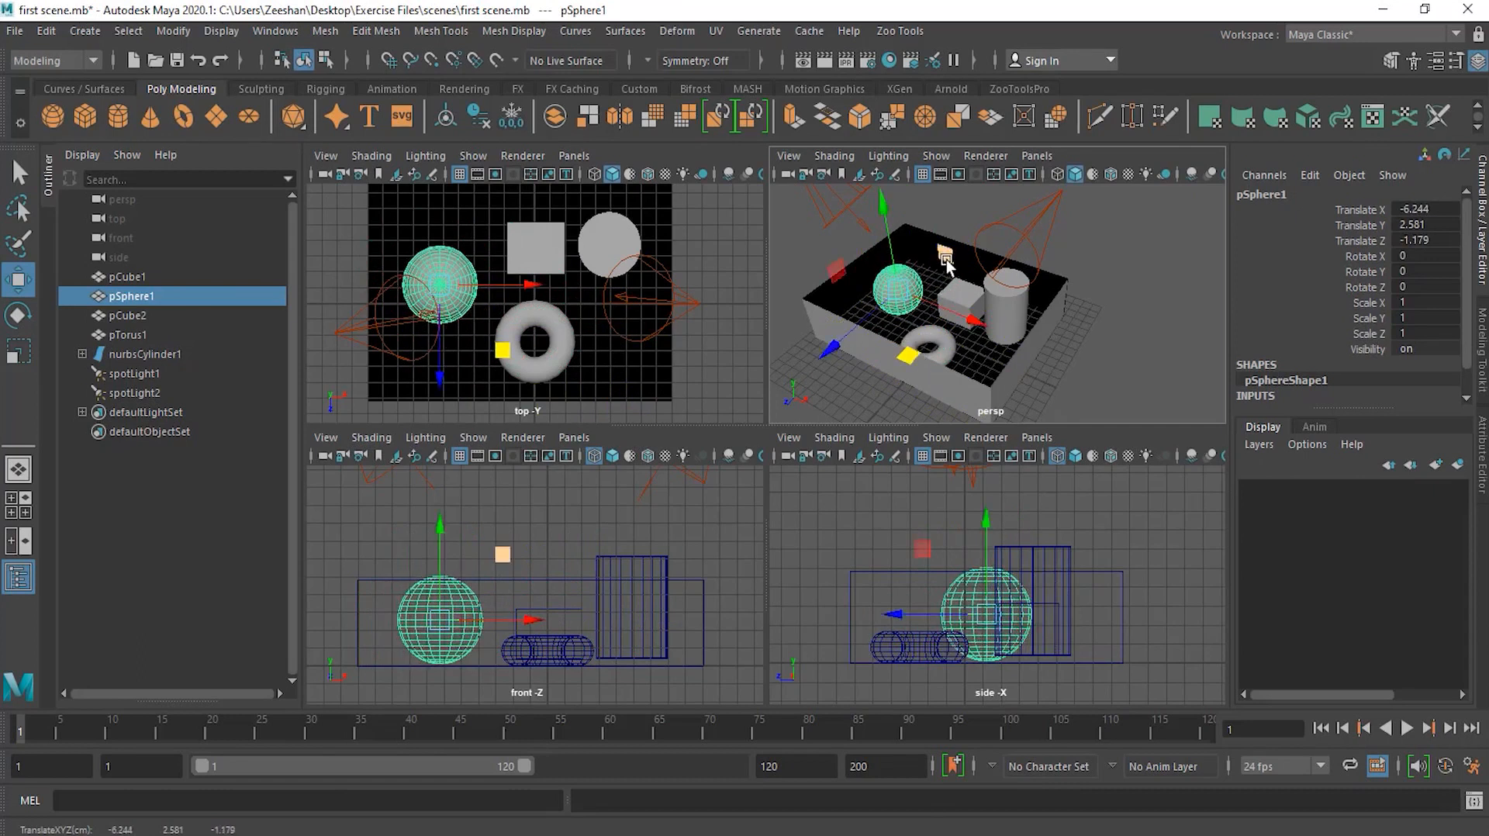
Step: Drag the sphere's XY plane handle up and back down, ending at about X -5.1, Y 2.1
left_click_drag(946, 263, 969, 232)
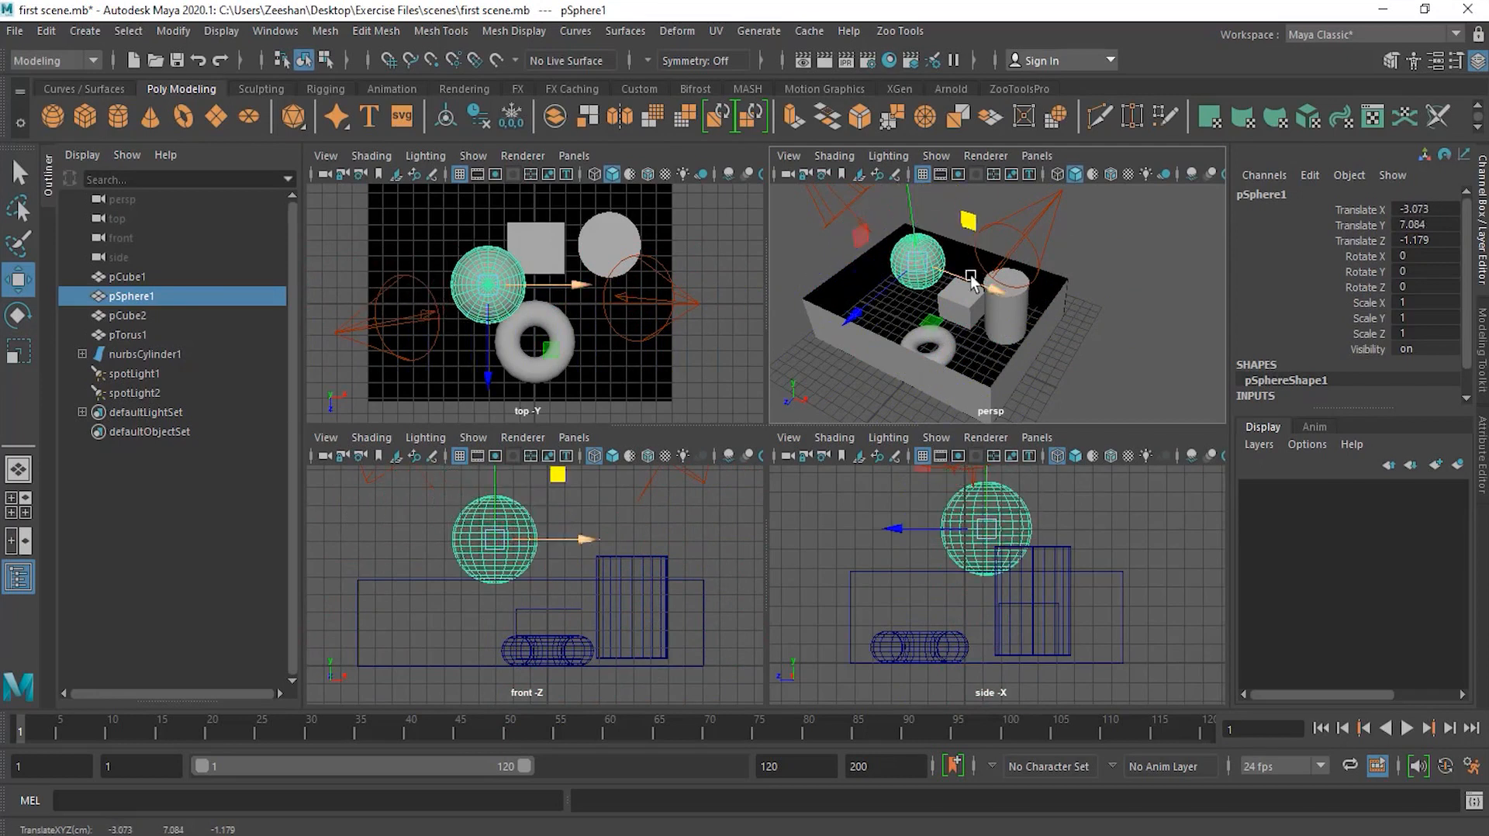
left_click_drag(965, 227, 958, 264)
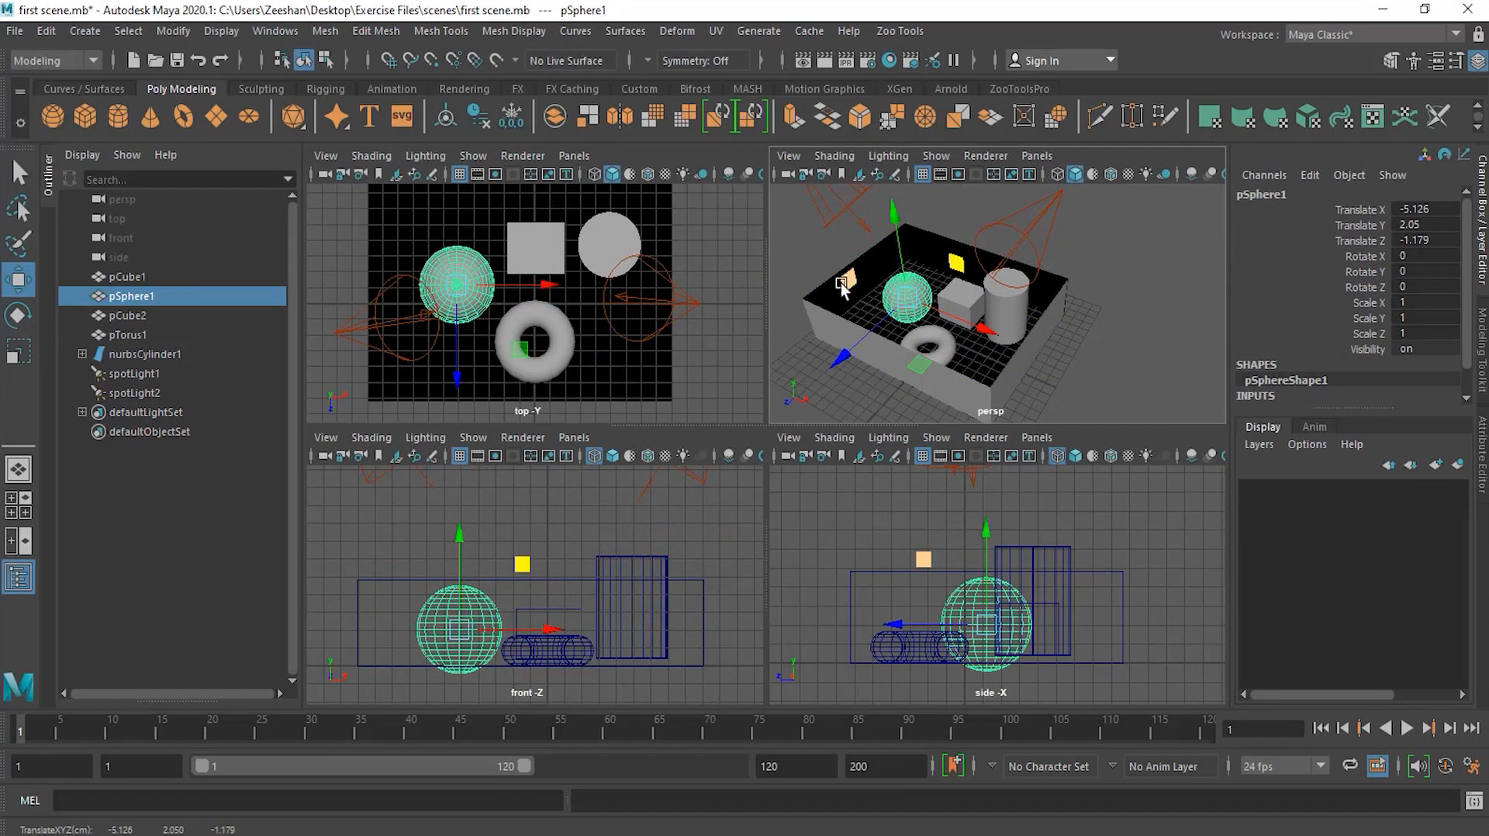
Step: Drag the sphere's YZ plane handle up and back down to about Y 2.5, Z 1.1, then deselect it
left_click_drag(849, 282, 816, 249)
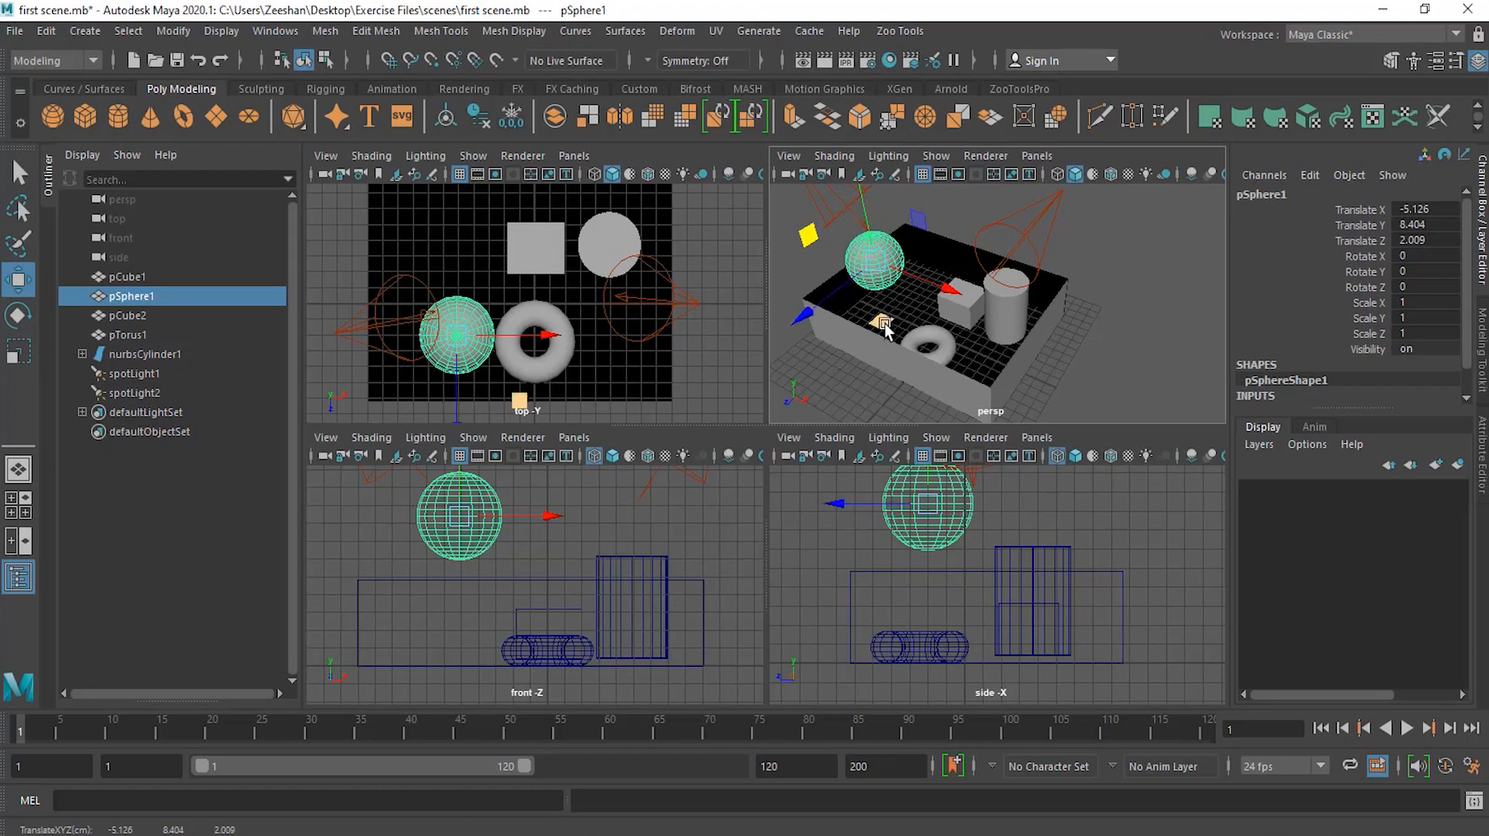
left_click_drag(808, 235, 828, 291)
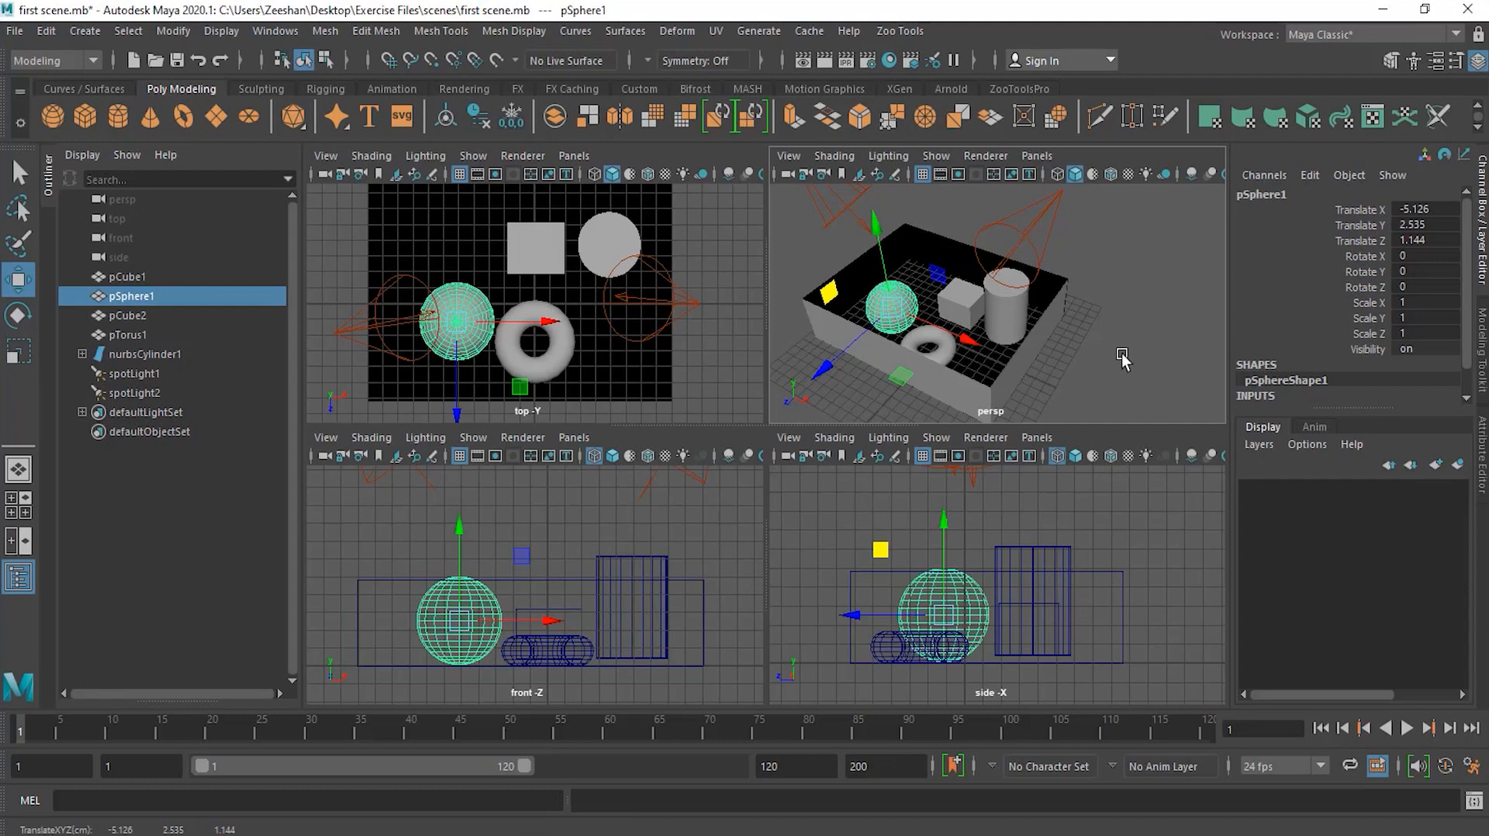
left_click(1081, 363)
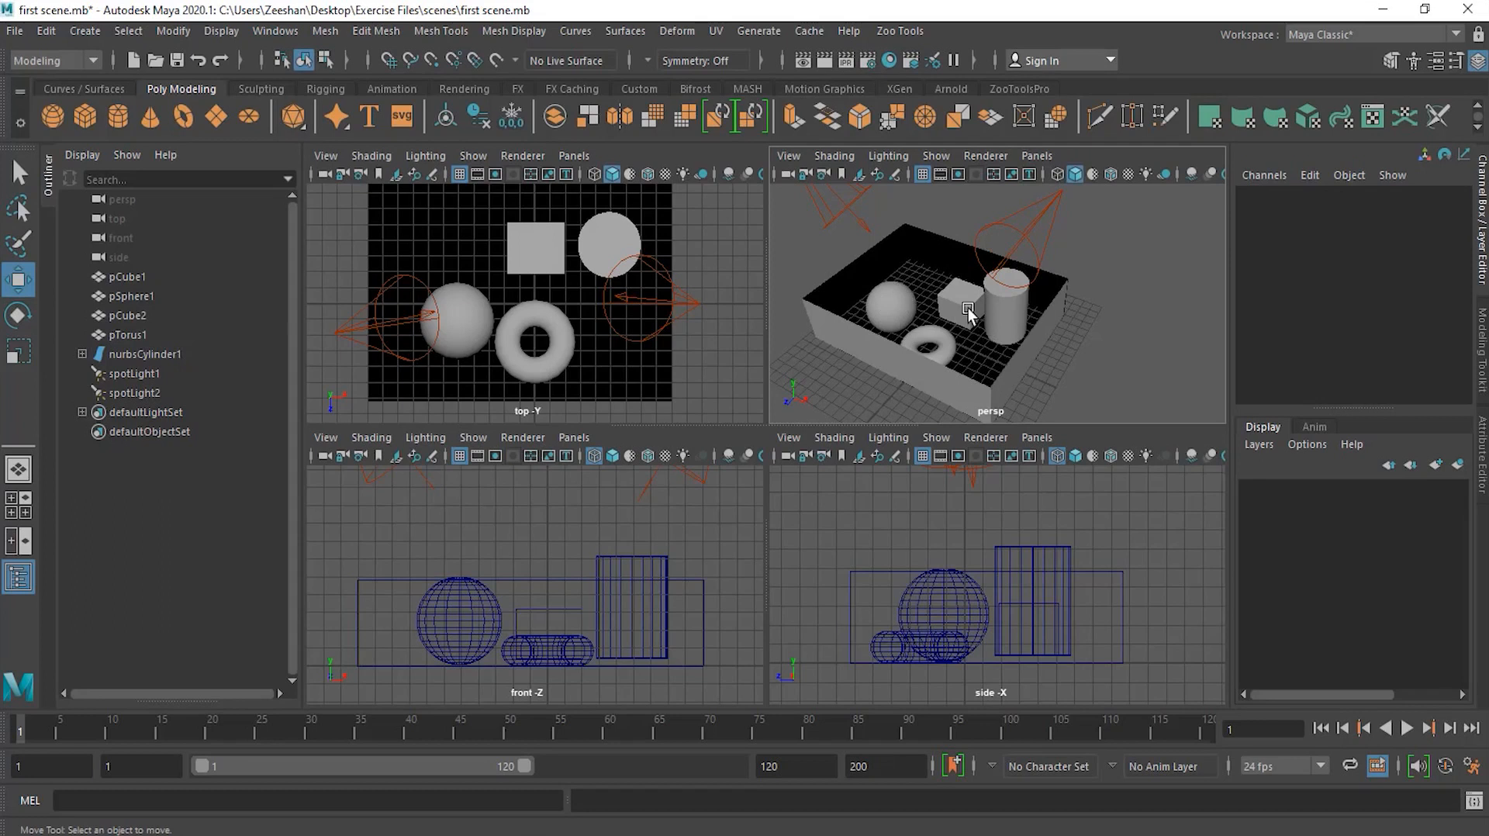
Step: Select the sphere in the front view and move it up and over the cylinder, to about X 5.0, Y 10.0, Z -3.4
left_click(475, 614)
left_click_drag(471, 616, 682, 531)
left_click_drag(613, 322, 608, 252)
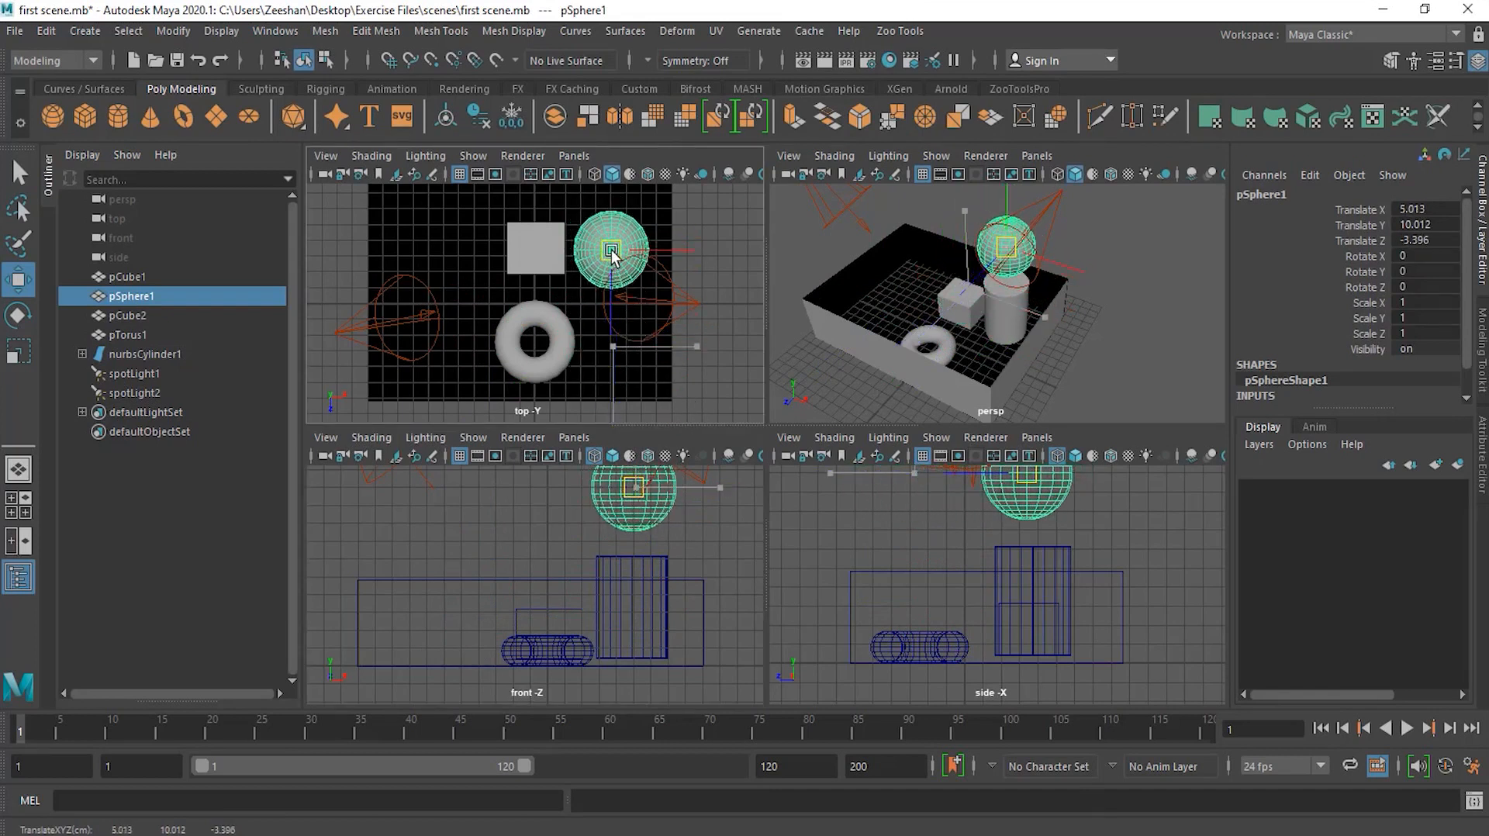
Step: Select the right spotlight in the perspective view and drag it a little sideways
middle_click_drag(688, 543, 666, 635, "alt")
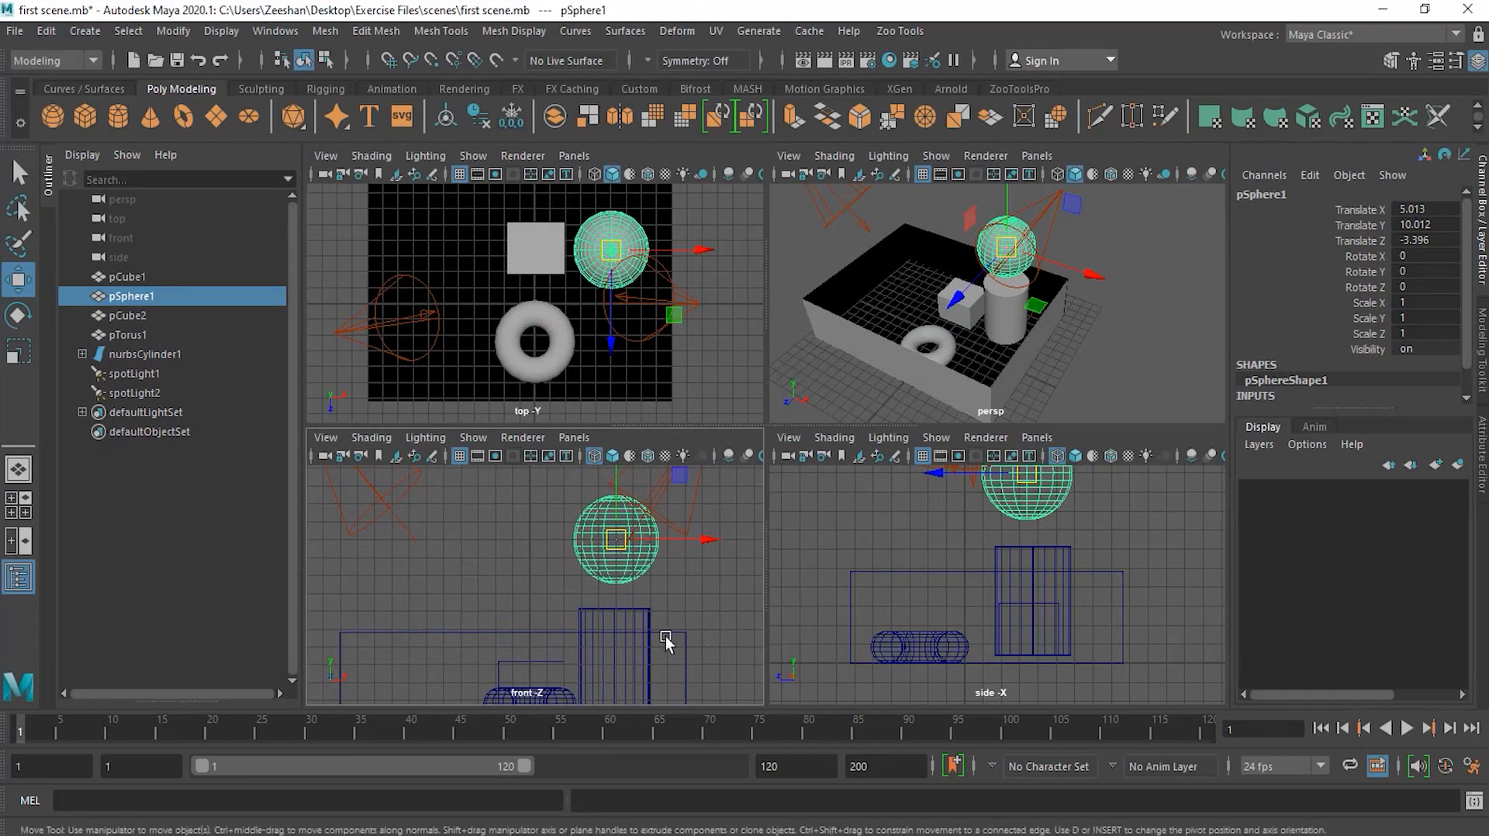
middle_click_drag(1064, 312, 1045, 329, "alt")
left_click(1150, 323)
left_click(1045, 222)
left_click_drag(1045, 222, 1155, 220)
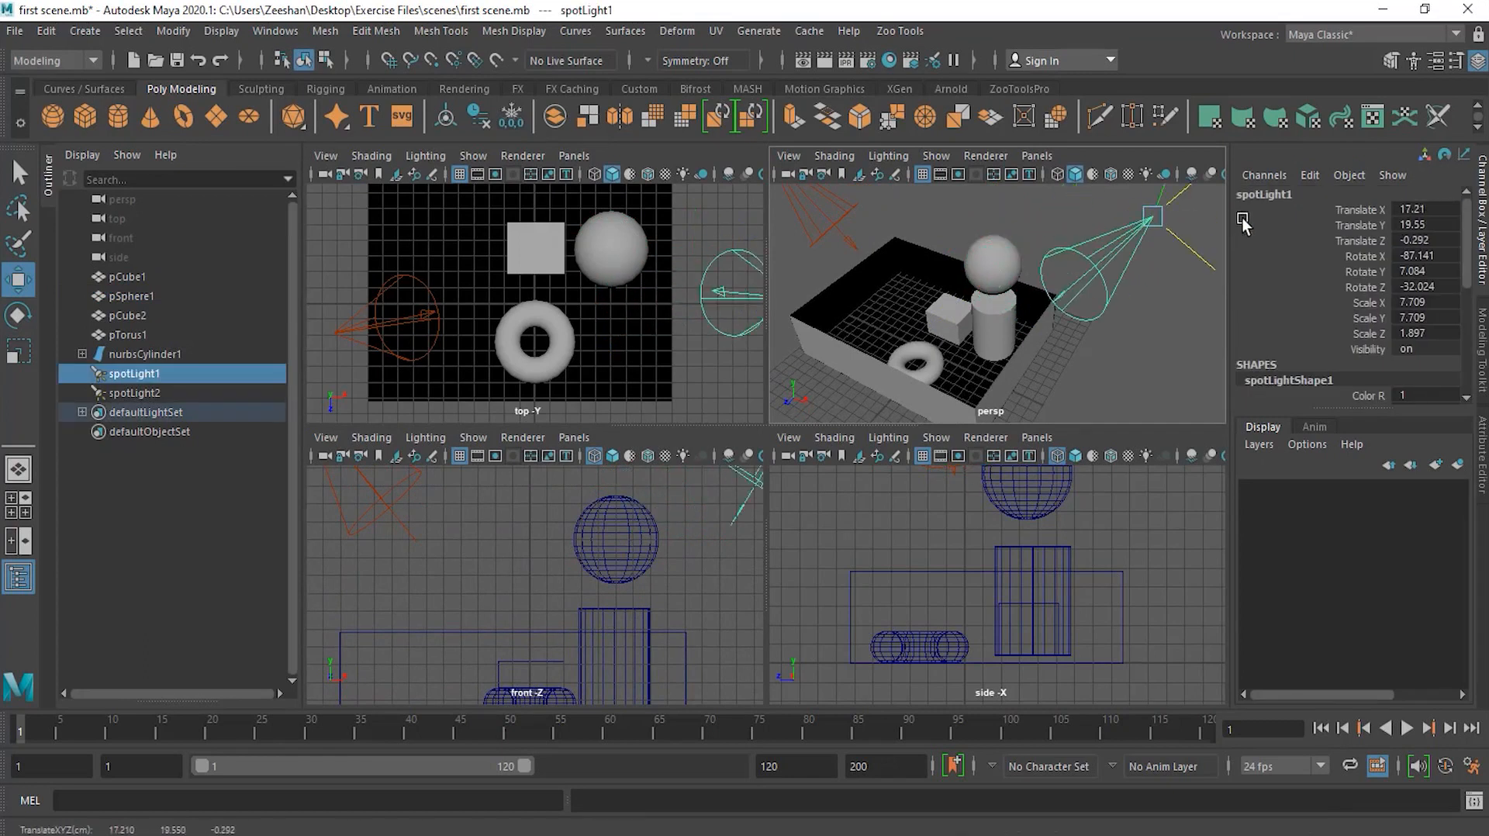
Step: Reselect the sphere and slide it slightly to about X 5.6, Z -2.6, then deselect
left_click(991, 280)
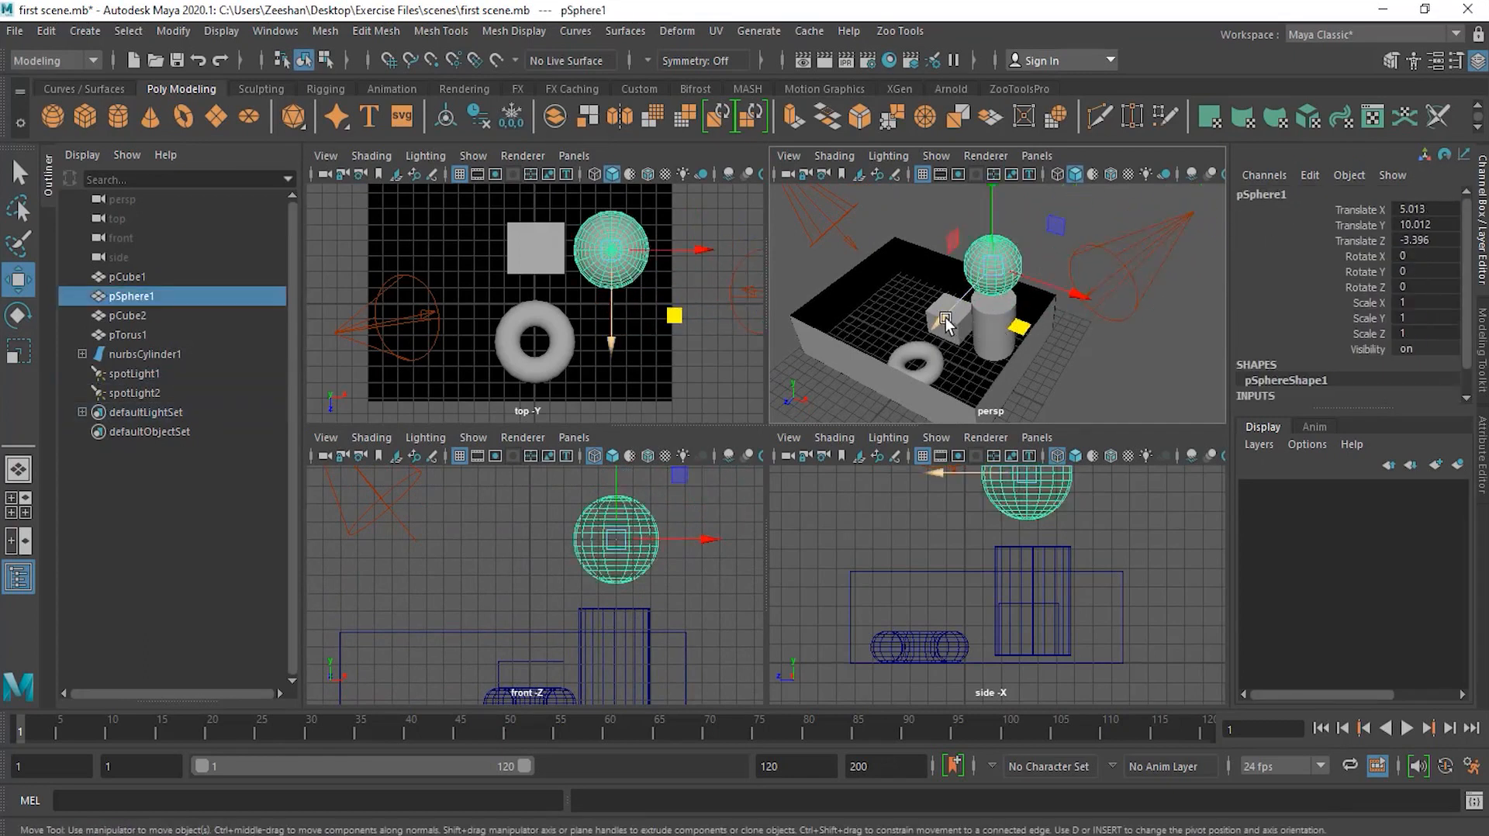
left_click_drag(1053, 301, 1063, 300)
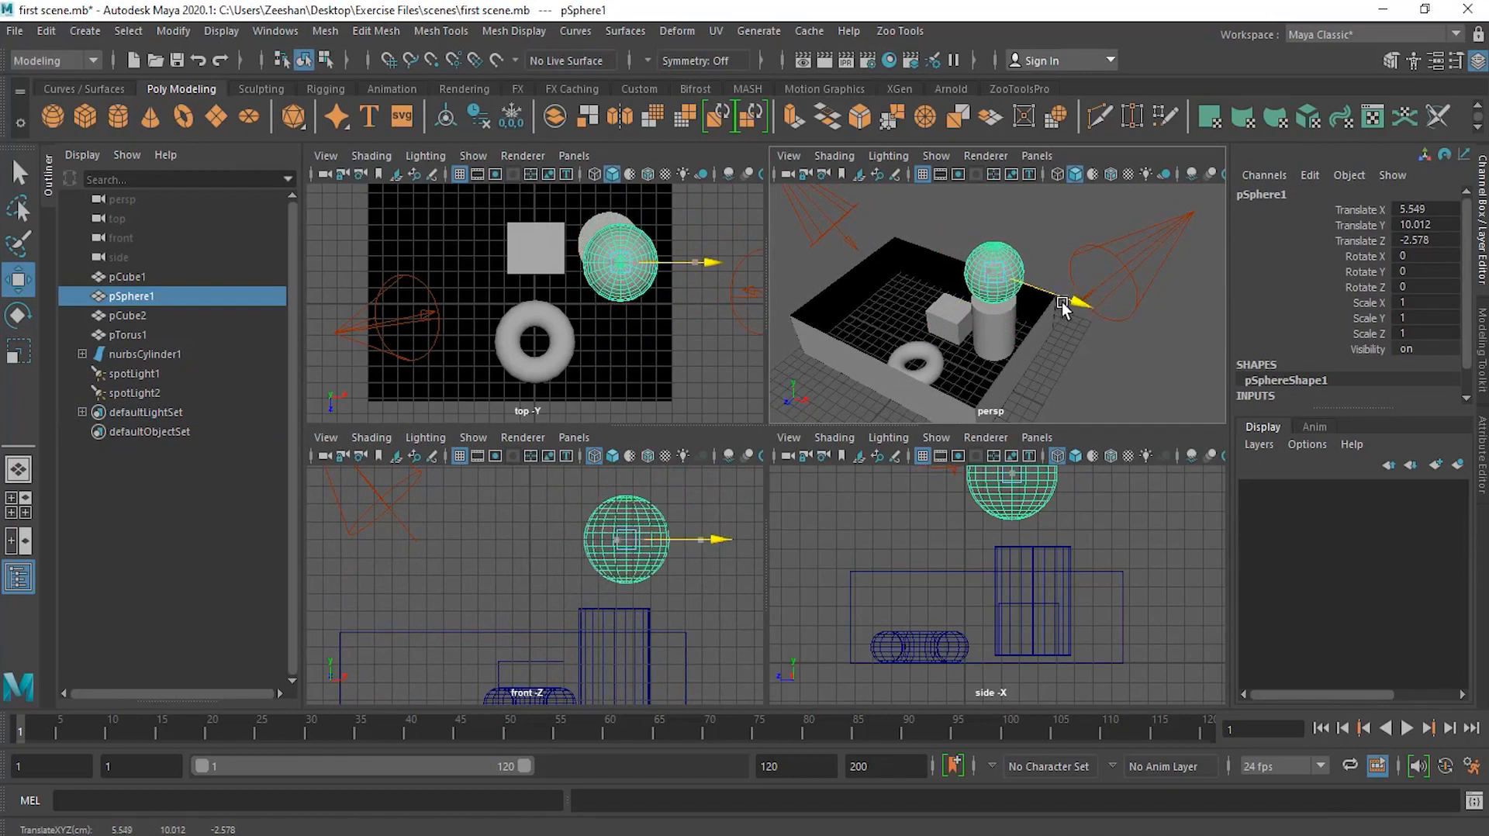
left_click(1106, 387)
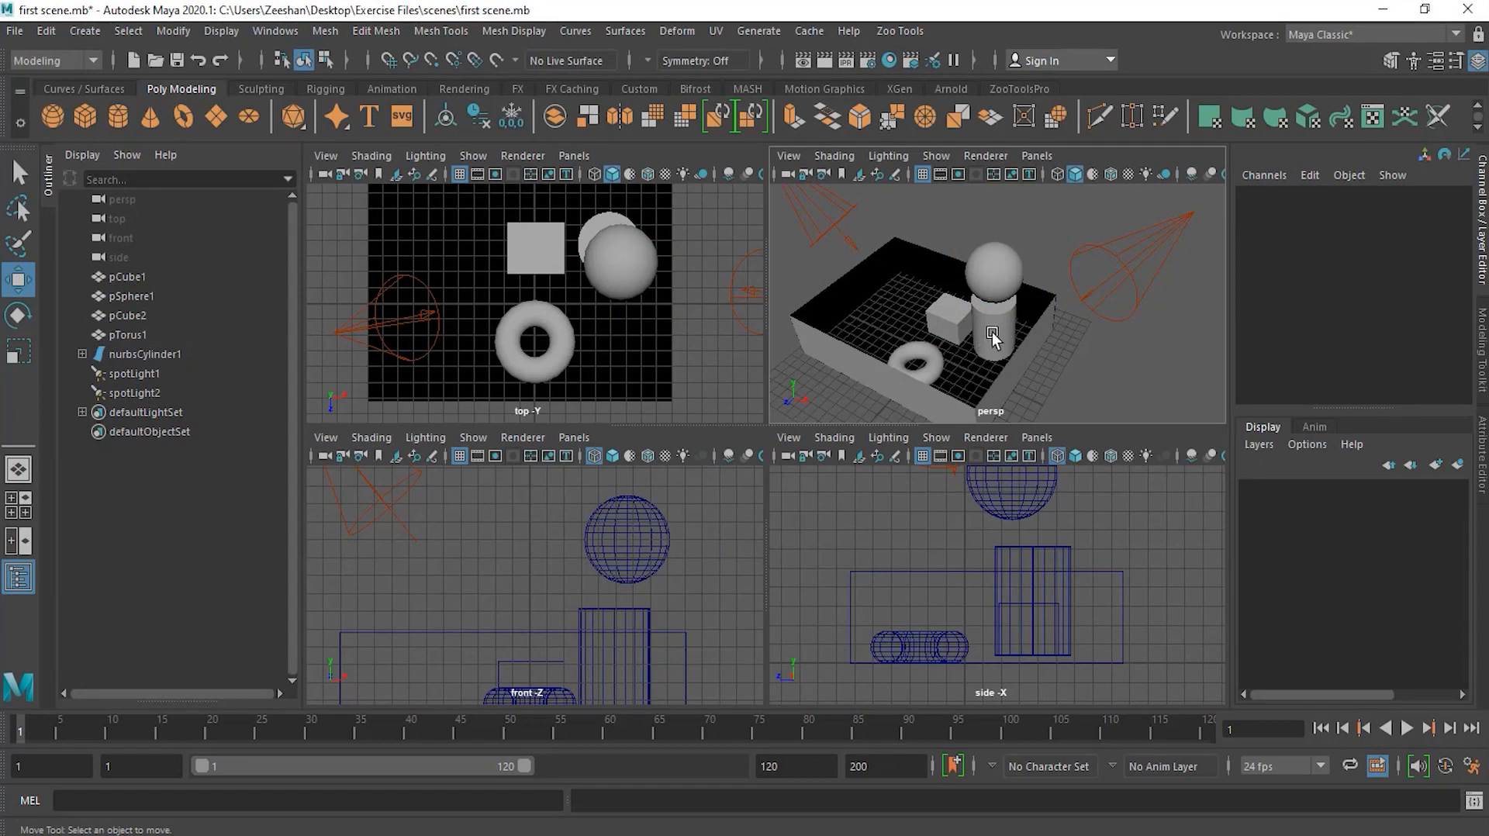
Step: Select the sphere in the front view and lower it onto the top of the cylinder, at about X 5.1, Y 8.6
left_click(643, 596)
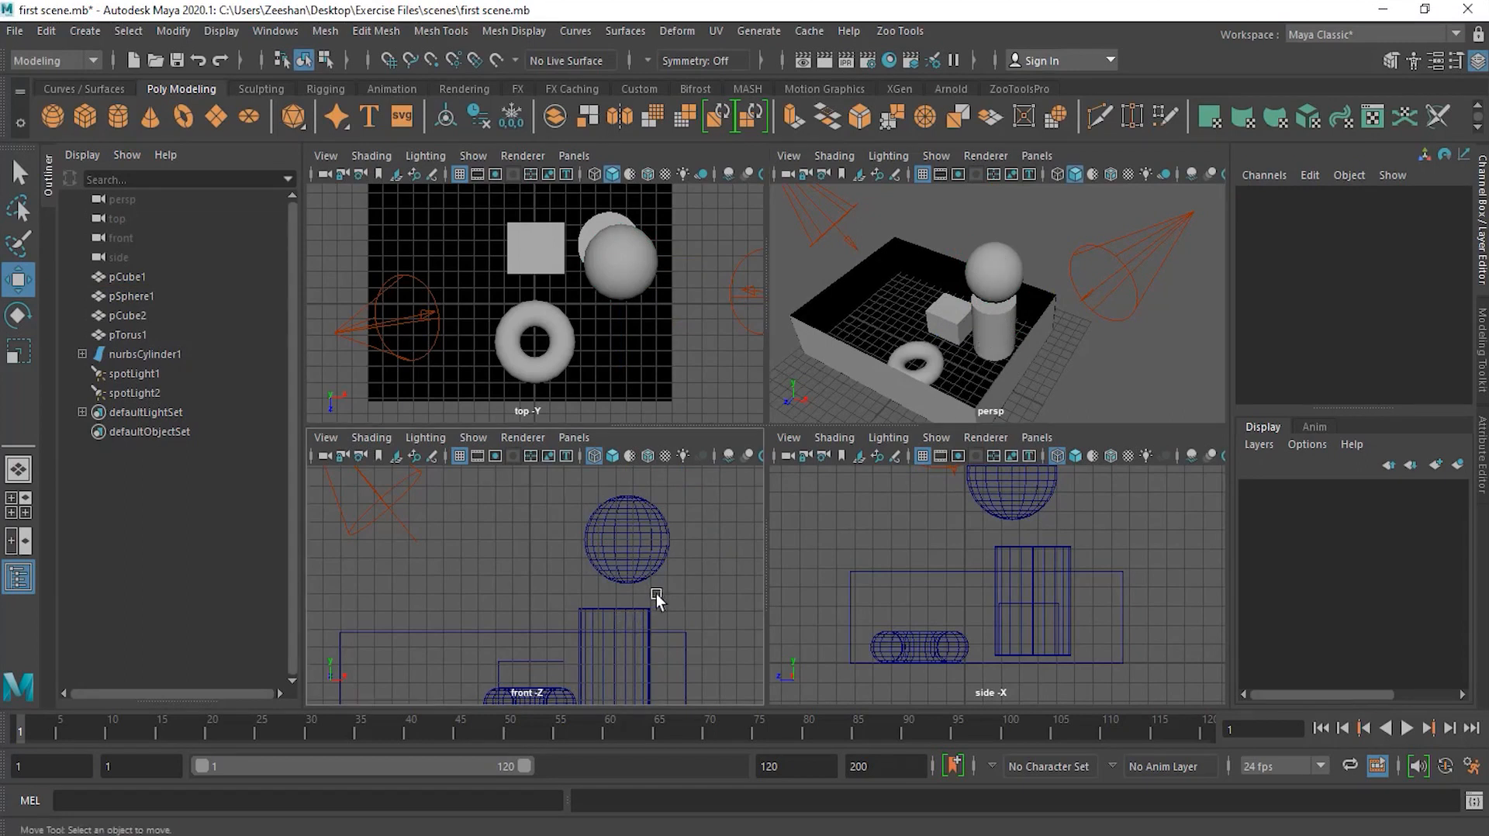
middle_click_drag(713, 593, 676, 565, "alt")
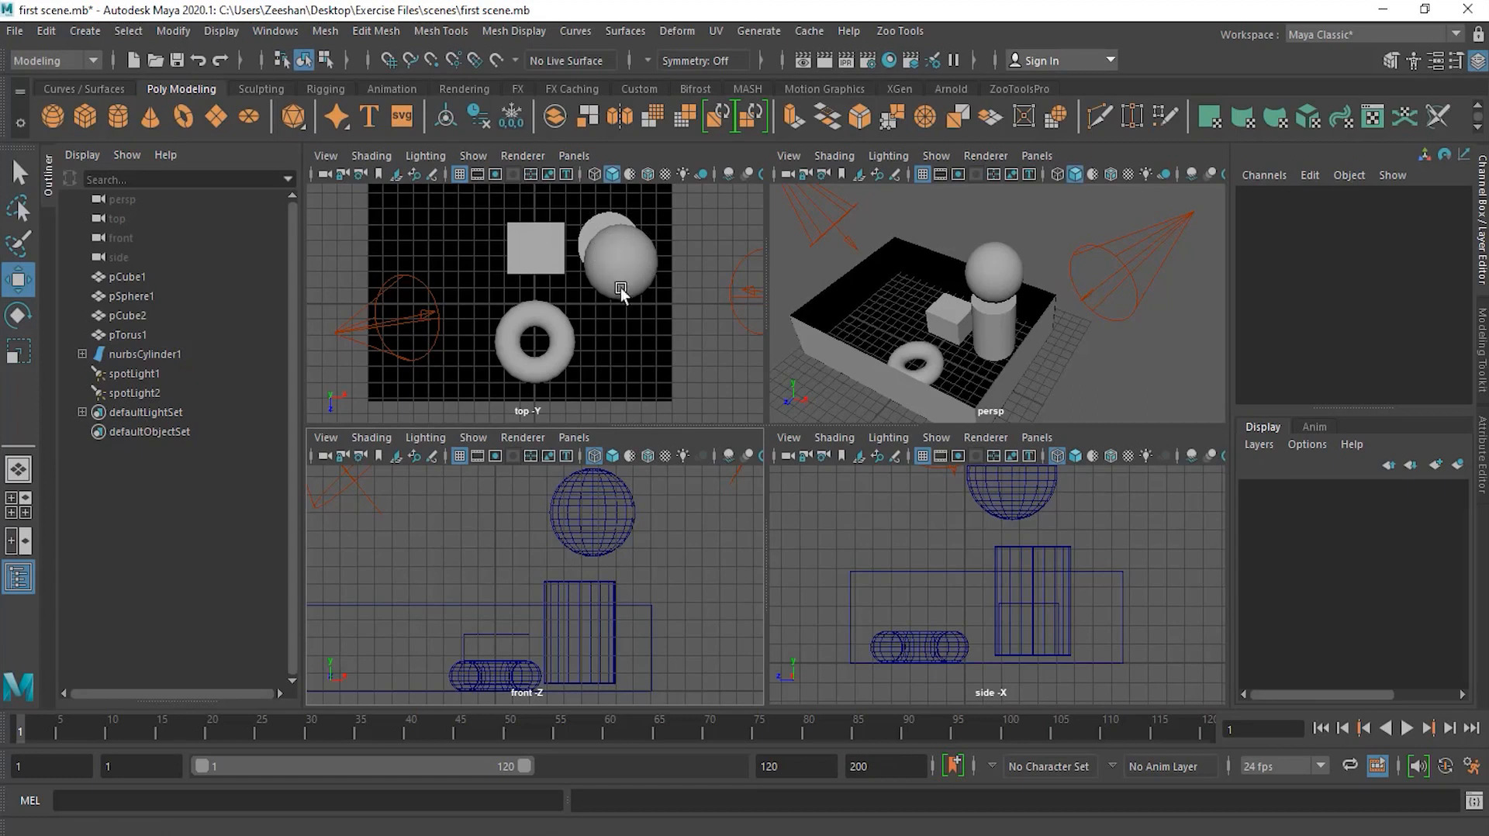
middle_click_drag(1096, 532, 1095, 579, "alt")
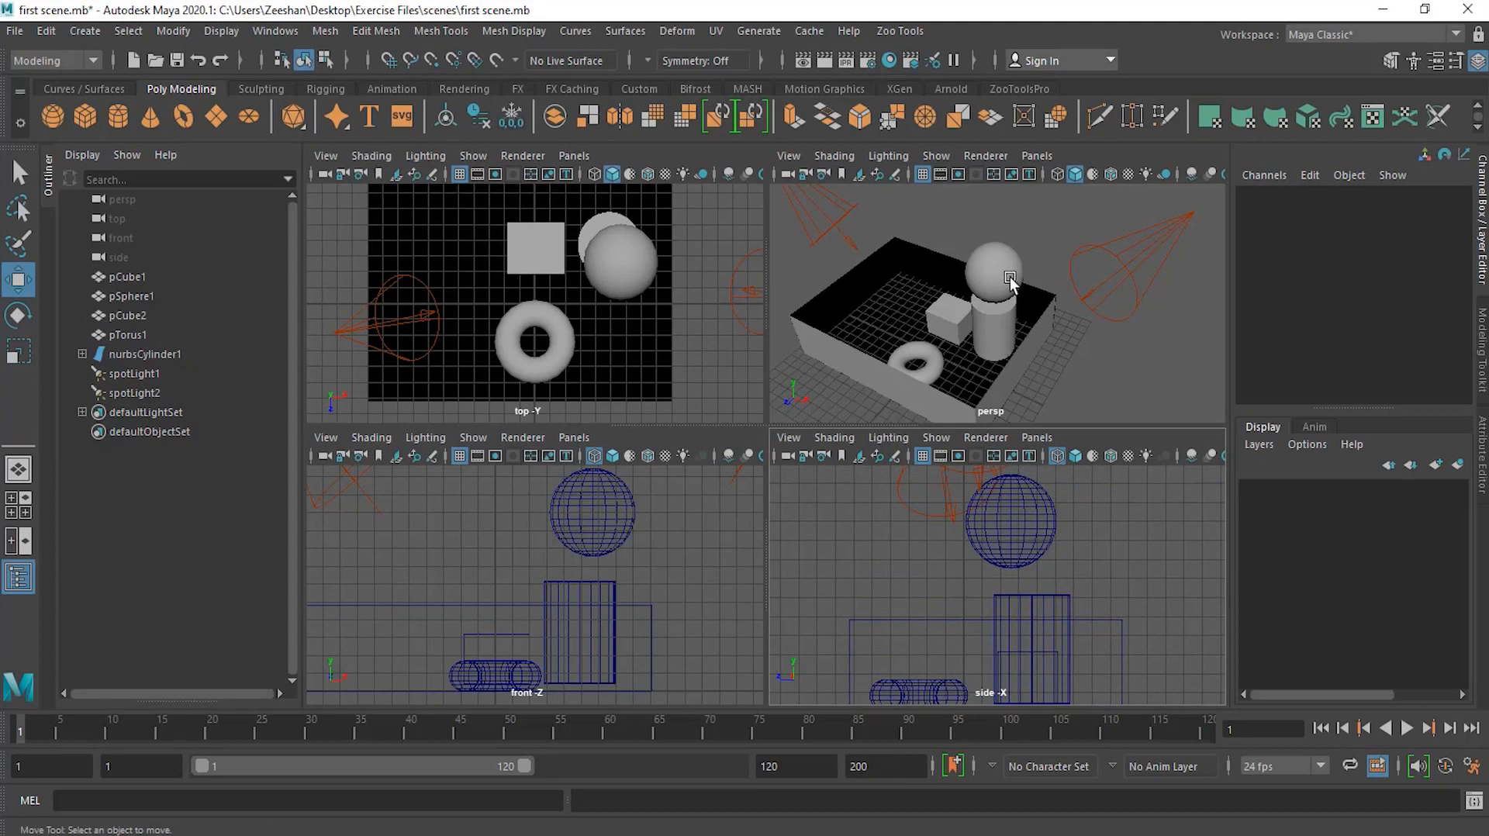
left_click(584, 527)
left_click_drag(669, 513, 654, 519)
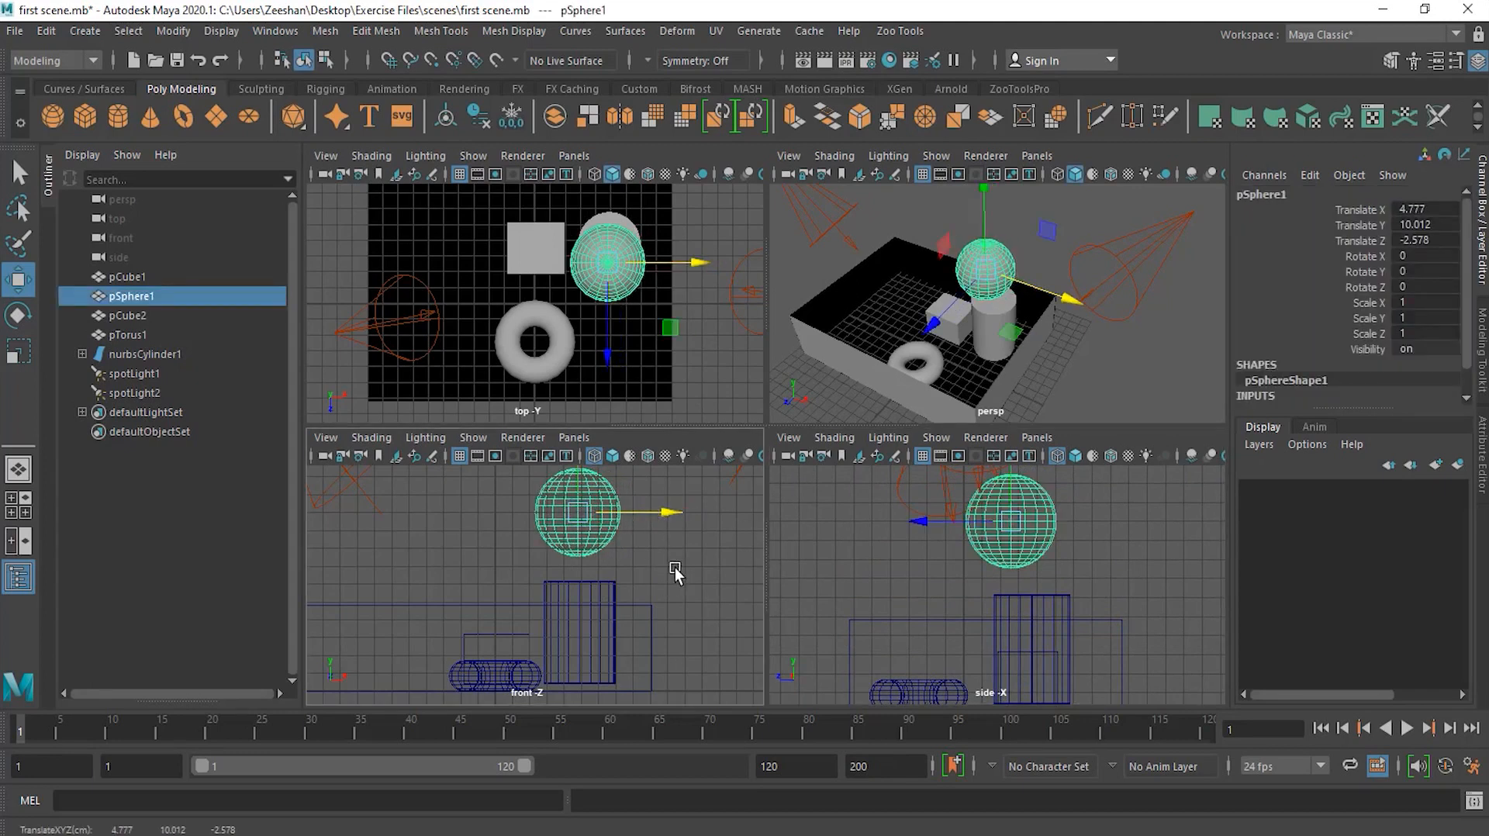
middle_click_drag(674, 566, 692, 607, "alt")
left_click_drag(594, 486, 593, 512)
left_click_drag(658, 572, 664, 573)
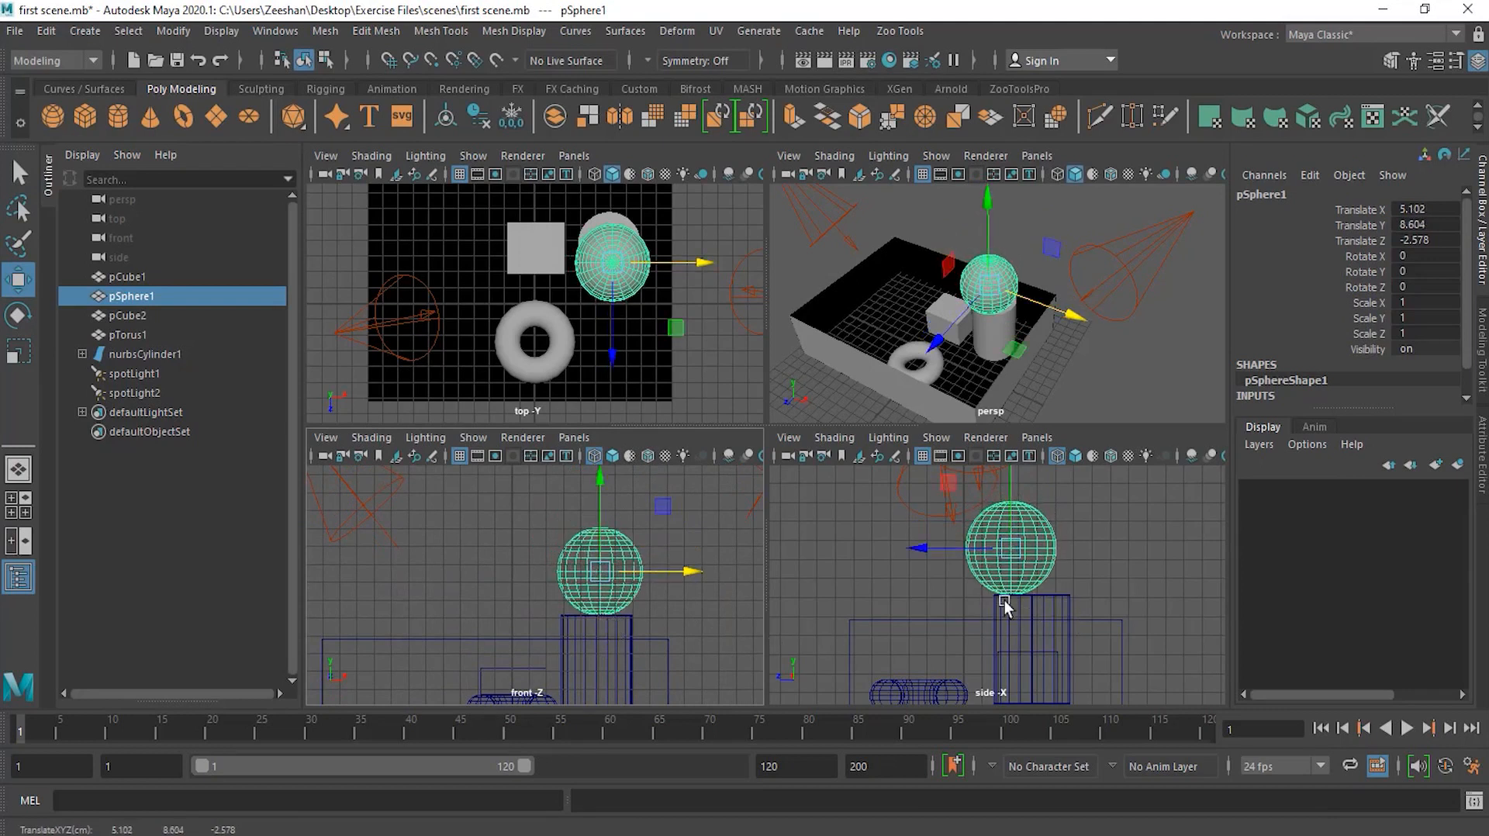
Step: Center the sphere on the cylinder using the side and front views, ending at about X 4.9, Z -3.7, then deselect
left_click_drag(929, 553, 951, 552)
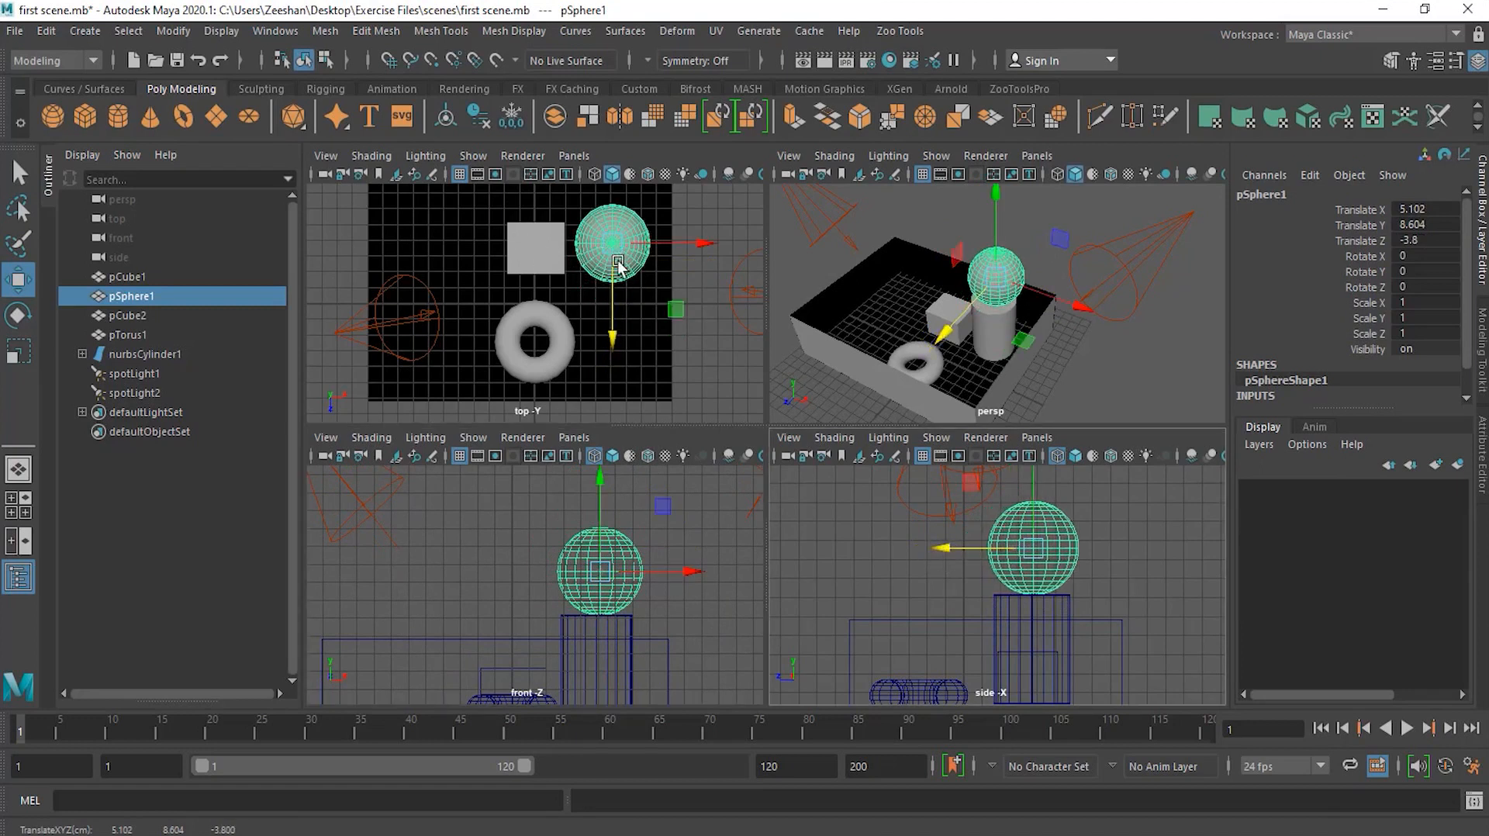
left_click_drag(661, 571, 657, 572)
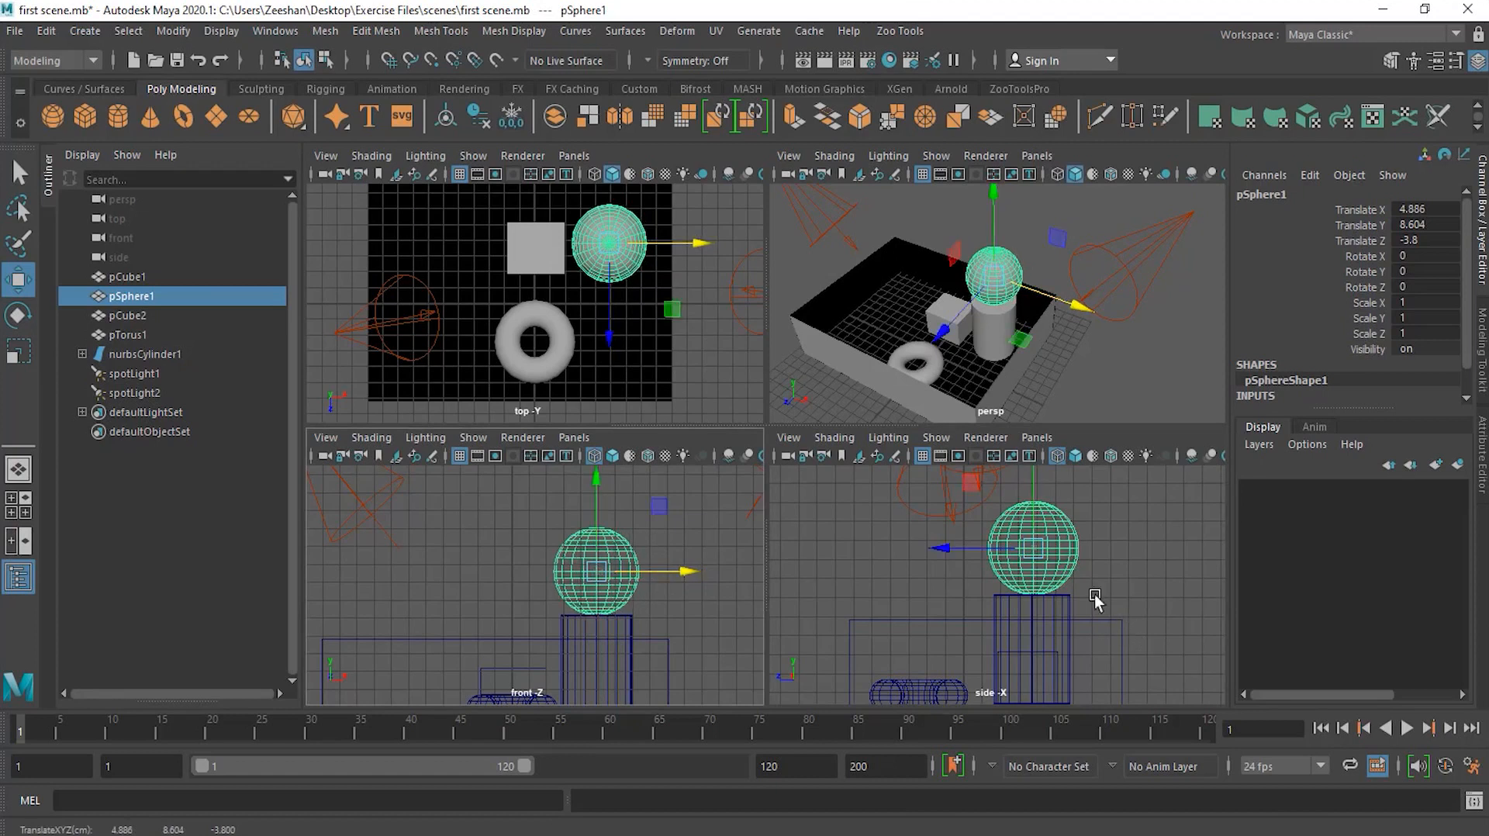
left_click_drag(970, 552, 967, 553)
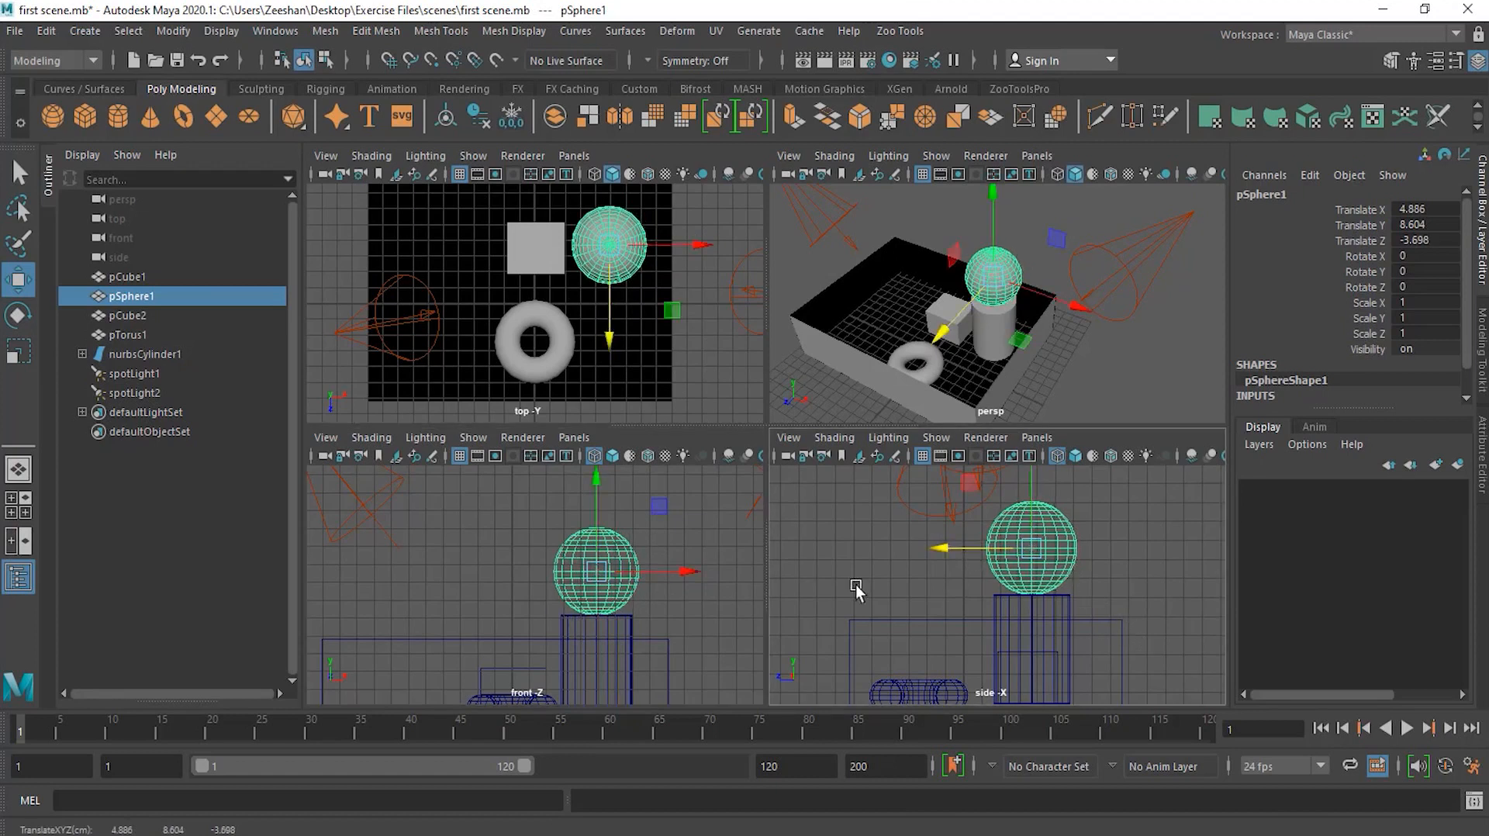
left_click(1130, 512)
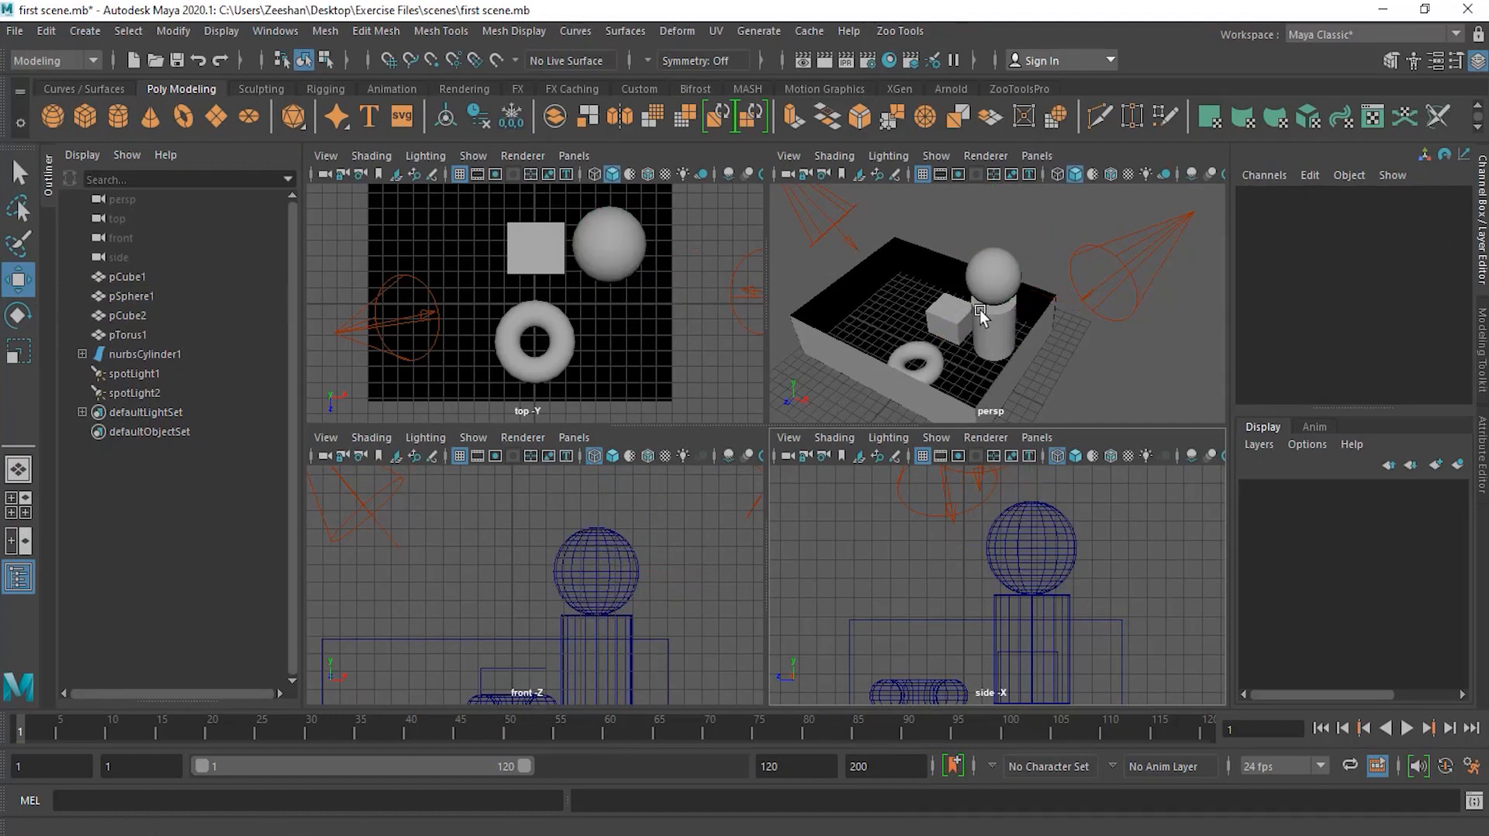
Step: Maximize the perspective view and select the sphere and then the torus in turn
mouse_move(971, 338)
left_mouse_down("alt")
mouse_move(975, 305)
mouse_move(1030, 281)
mouse_move(992, 333)
mouse_move(935, 284)
mouse_move(970, 332)
left_mouse_up("alt")
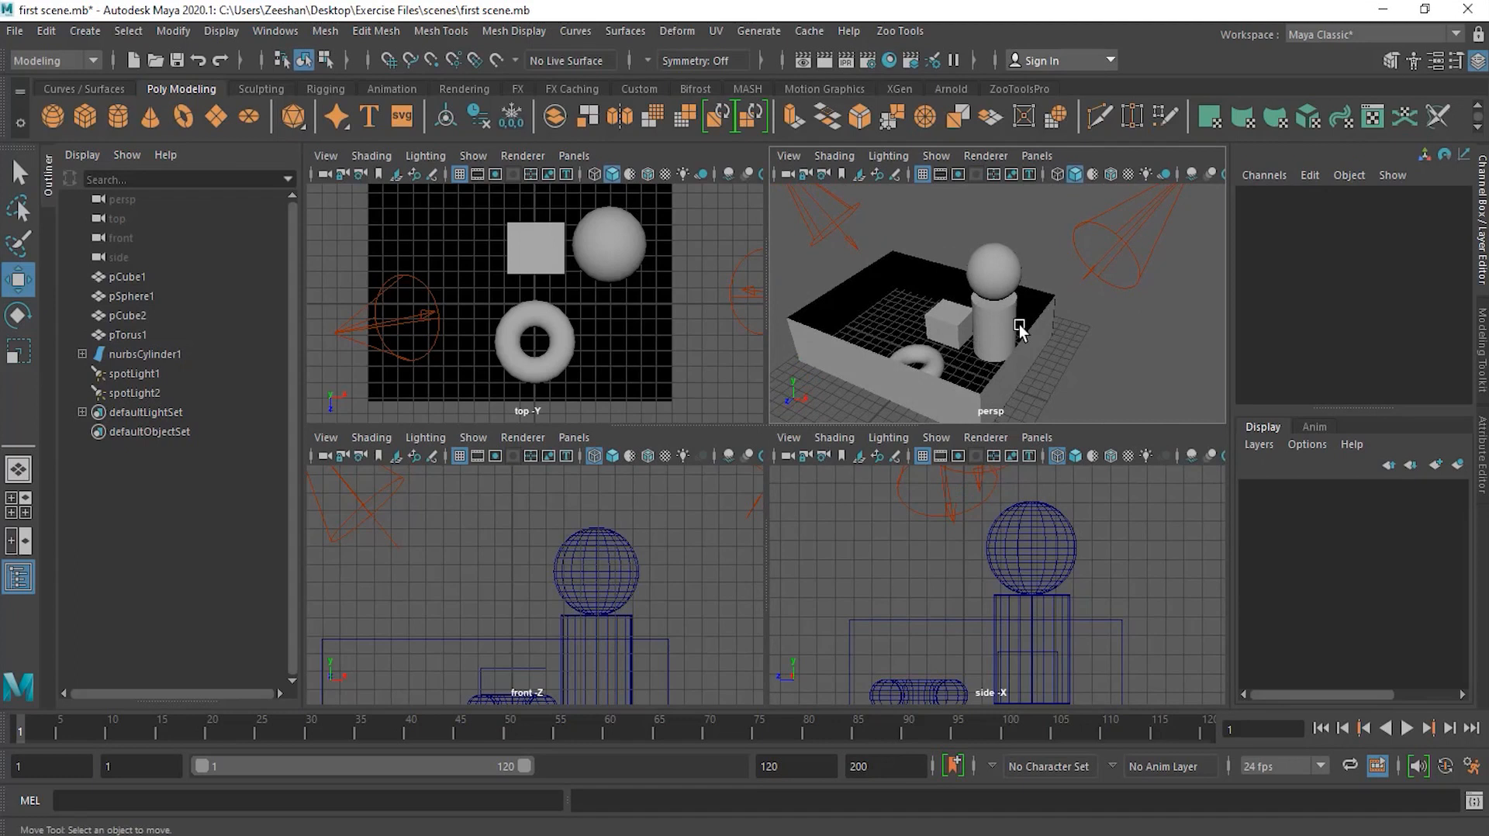
key("space")
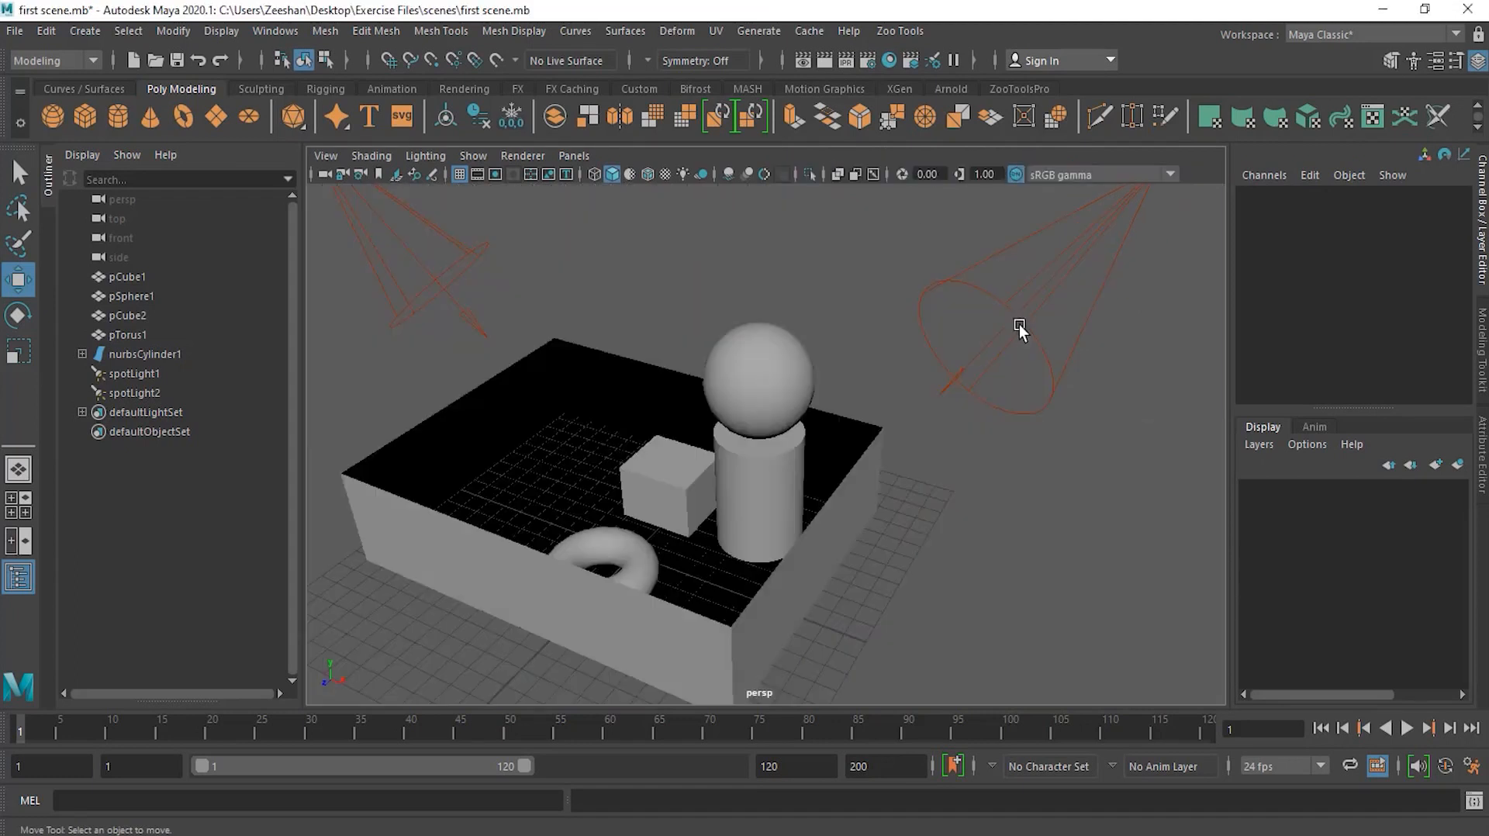
key("space")
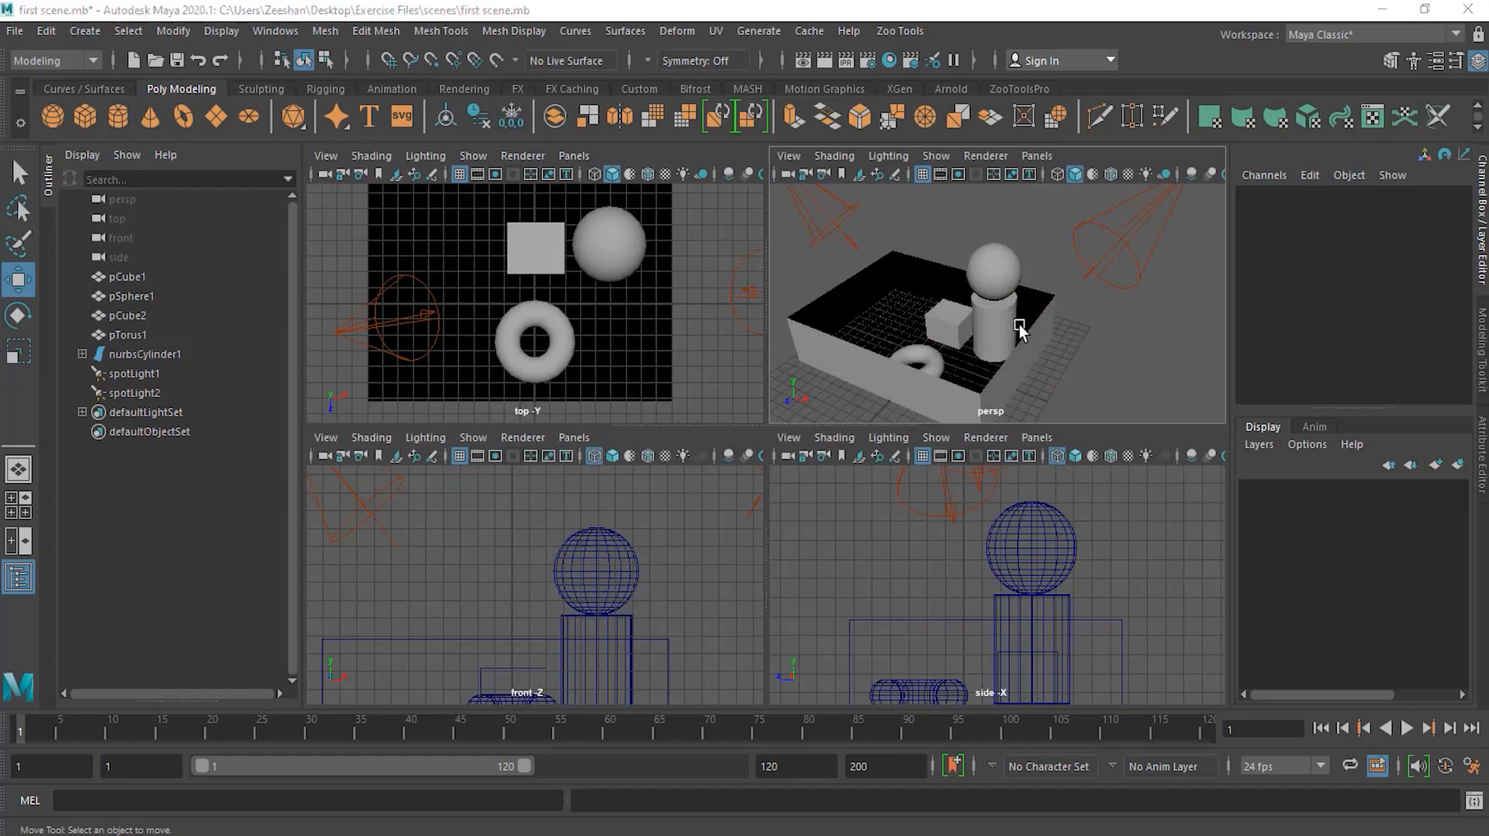
key("space")
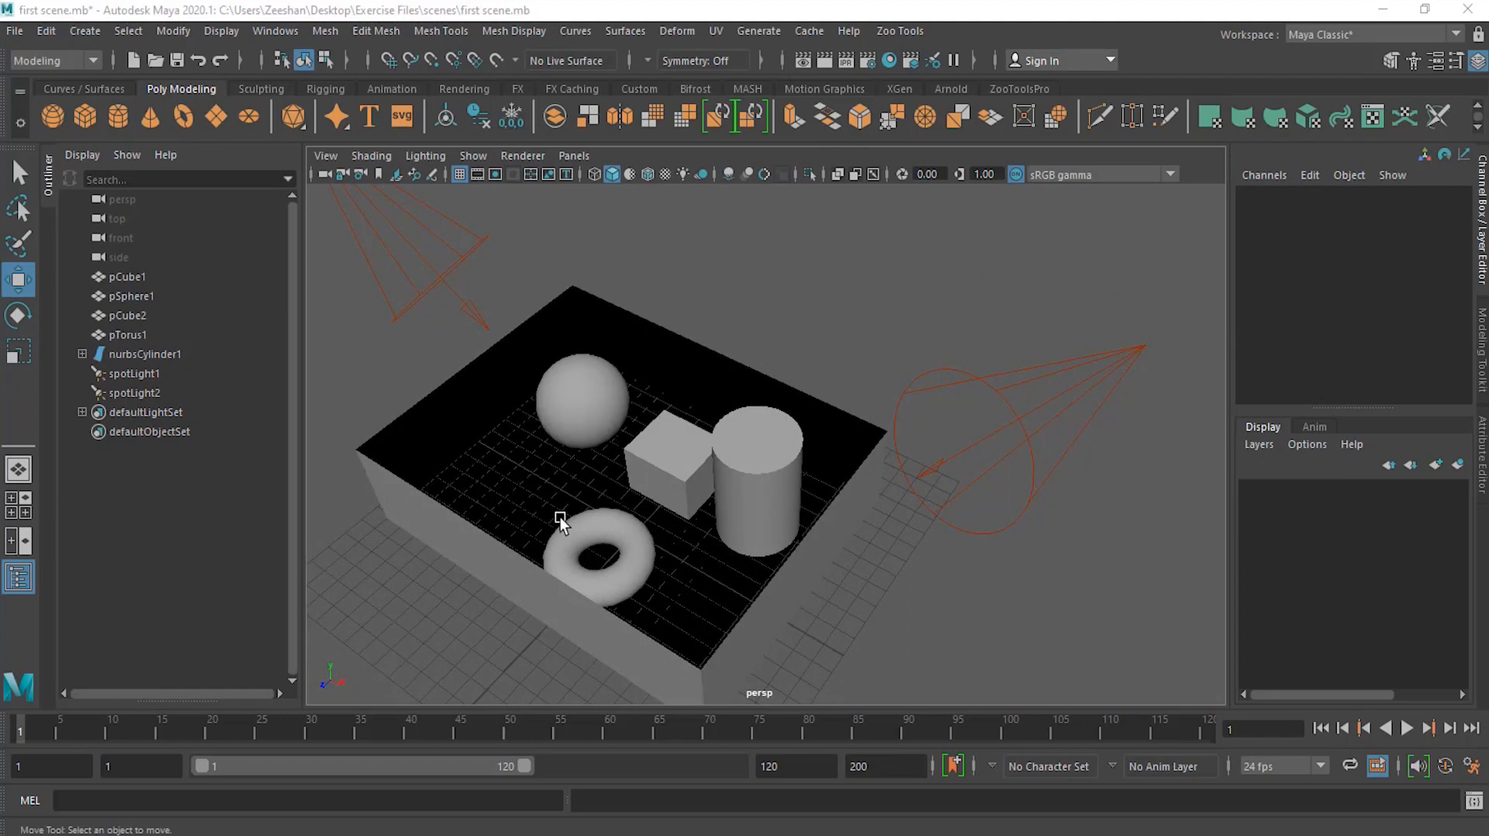
left_click(560, 407)
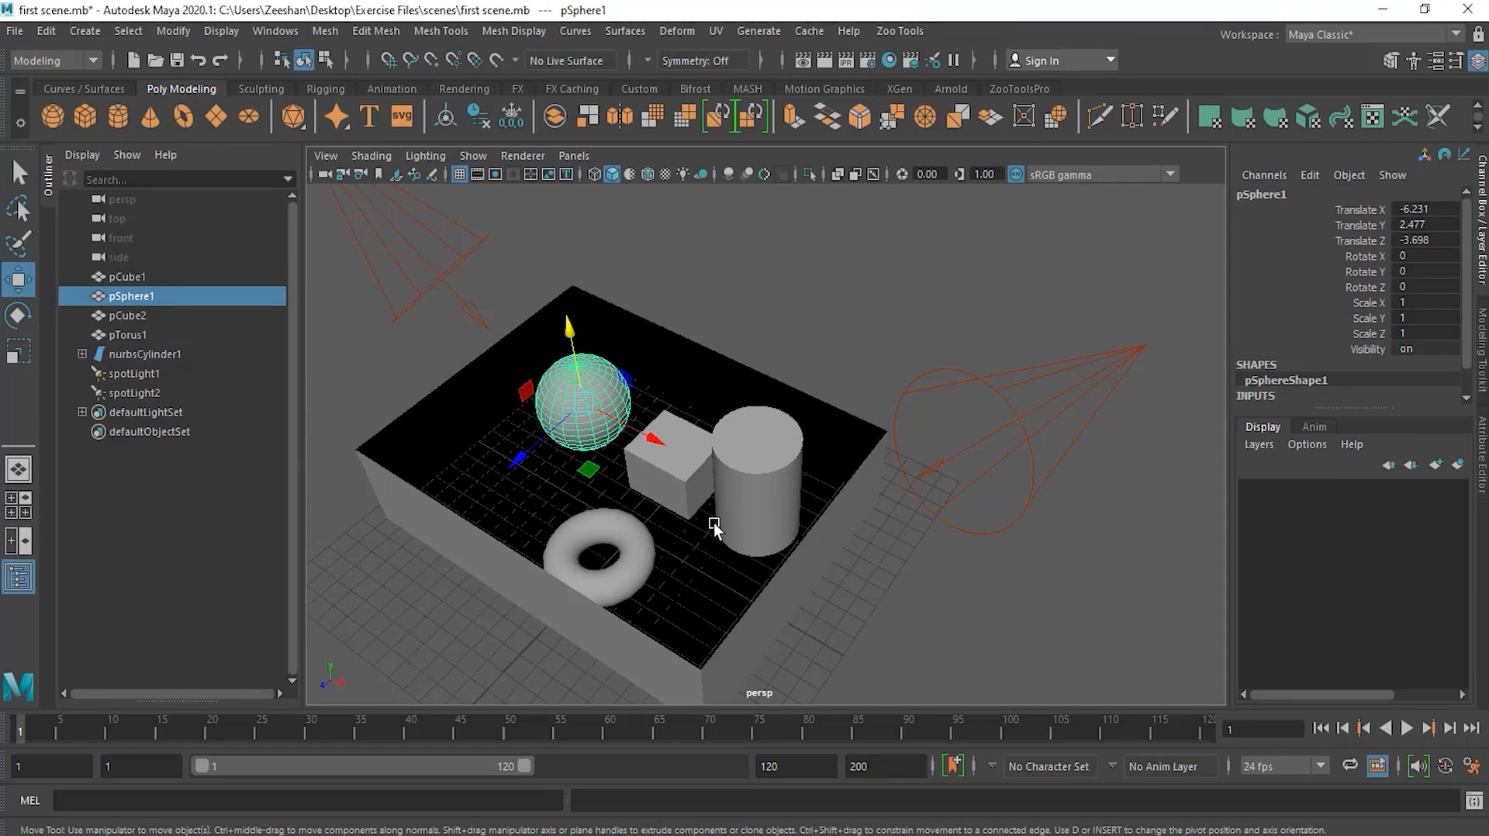
left_click(630, 545)
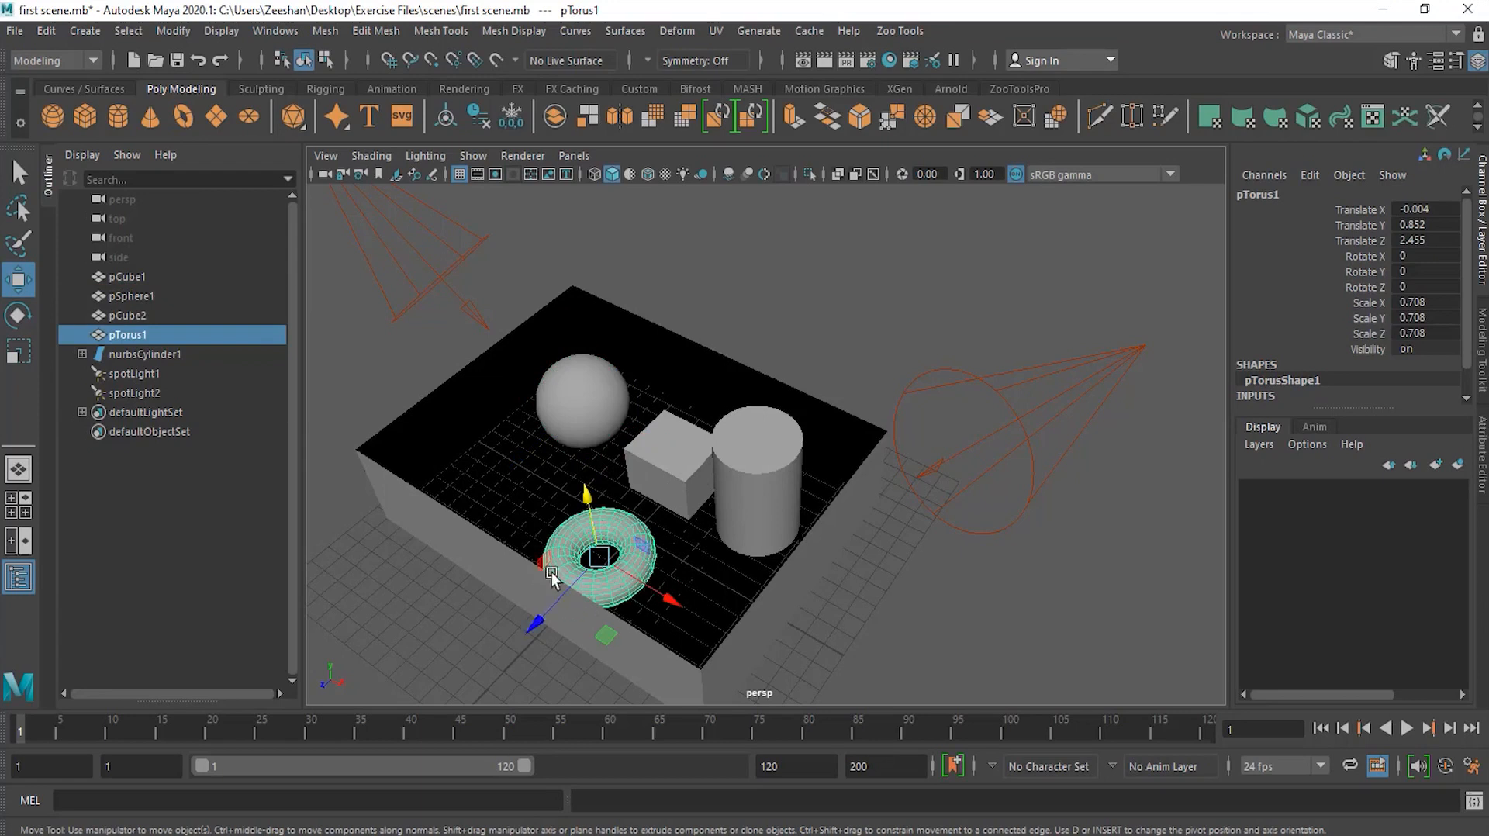
Step: Select the cube and raise it above the floor to a height of about 7.9
left_click(675, 459)
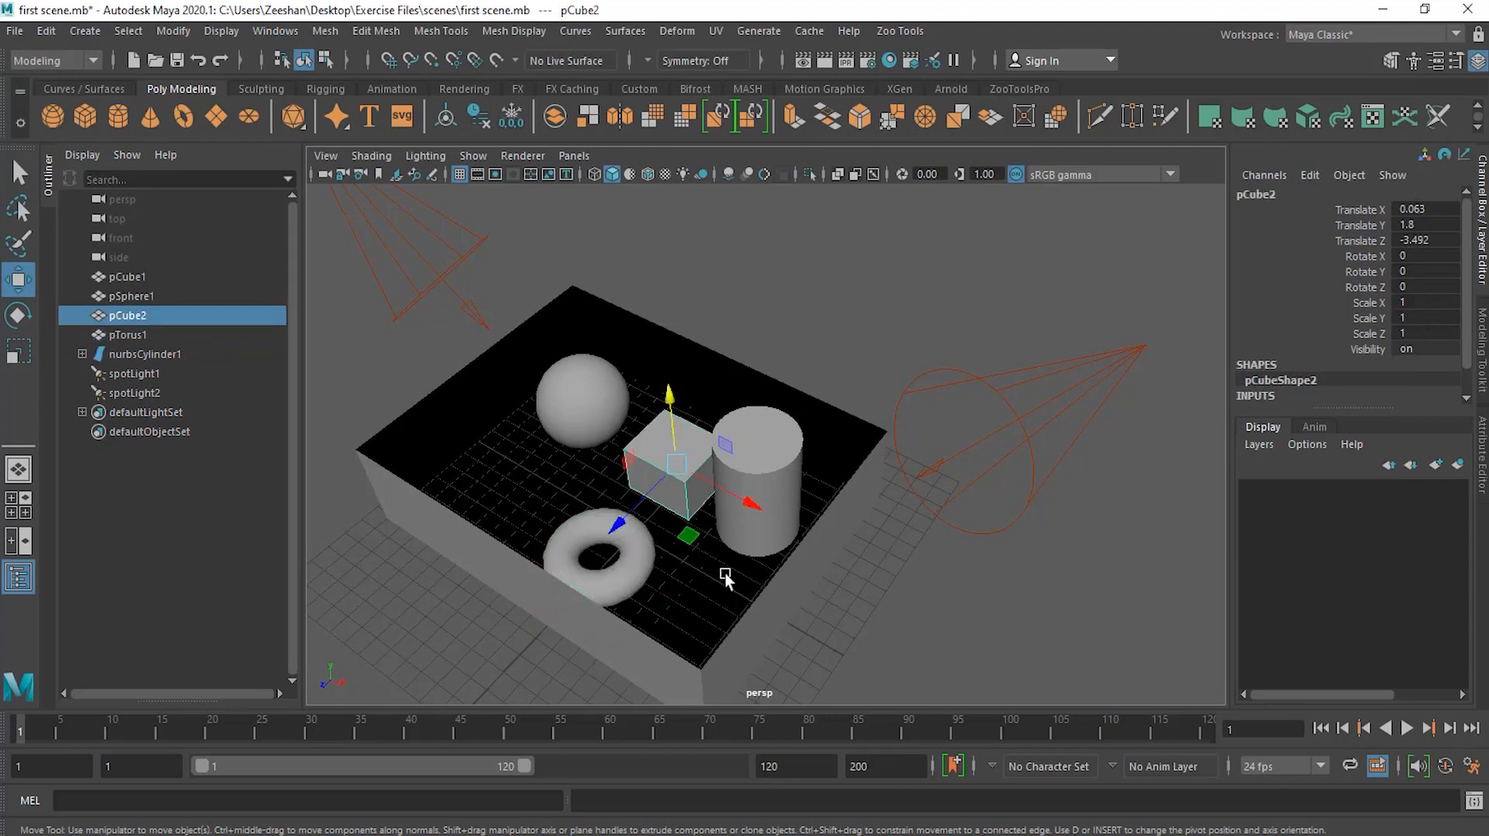
mouse_move(616, 553)
left_mouse_down("alt")
mouse_move(687, 538)
mouse_move(610, 556)
left_mouse_up("alt")
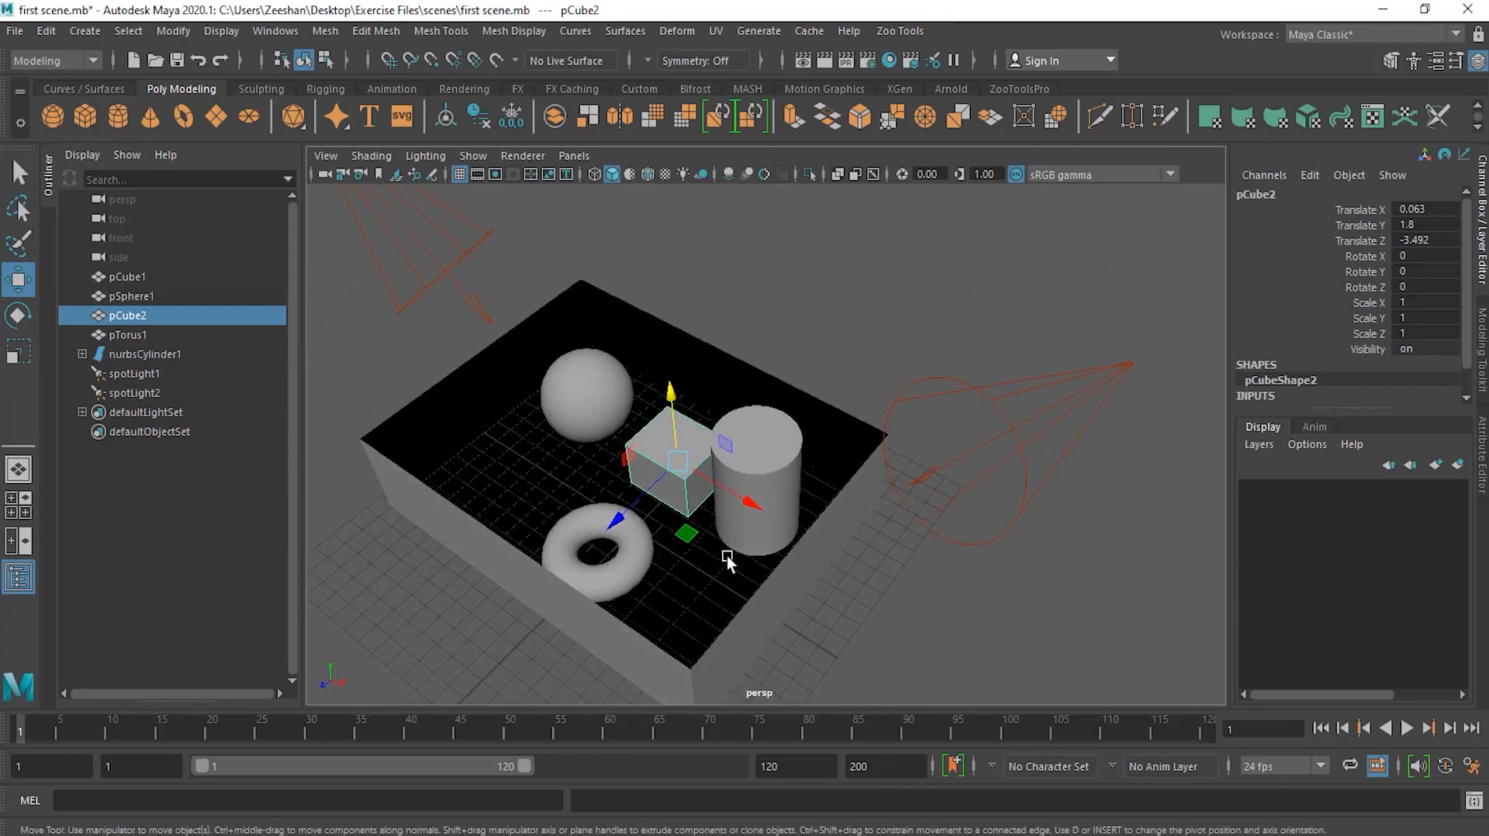
left_click_drag(624, 553, 668, 513, "alt")
left_click_drag(663, 456, 659, 529)
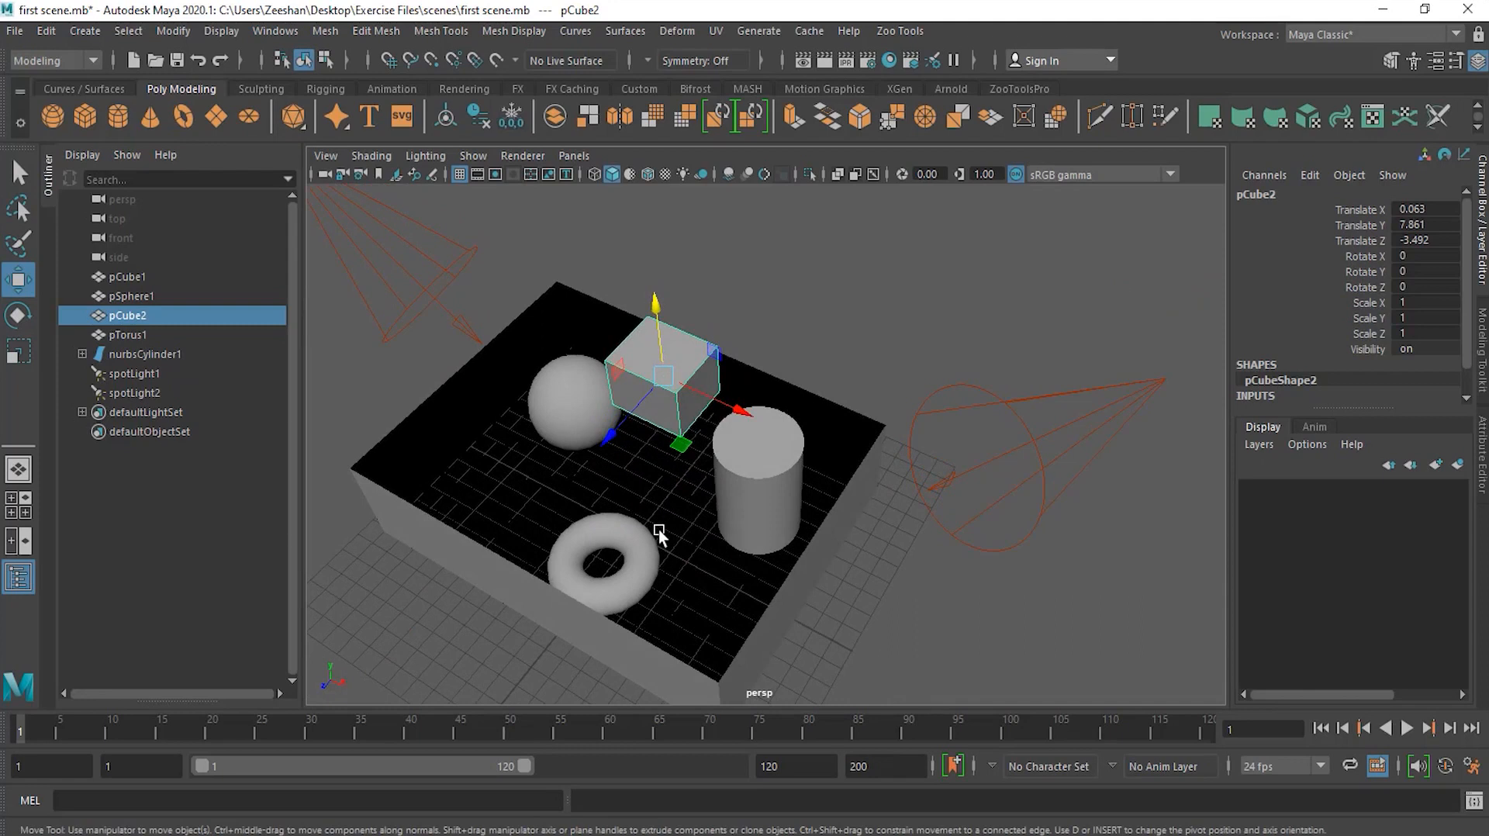
Step: Switch between the Rotate Tool and Move Tool on the cube, ending with the Rotate Tool active
key("e")
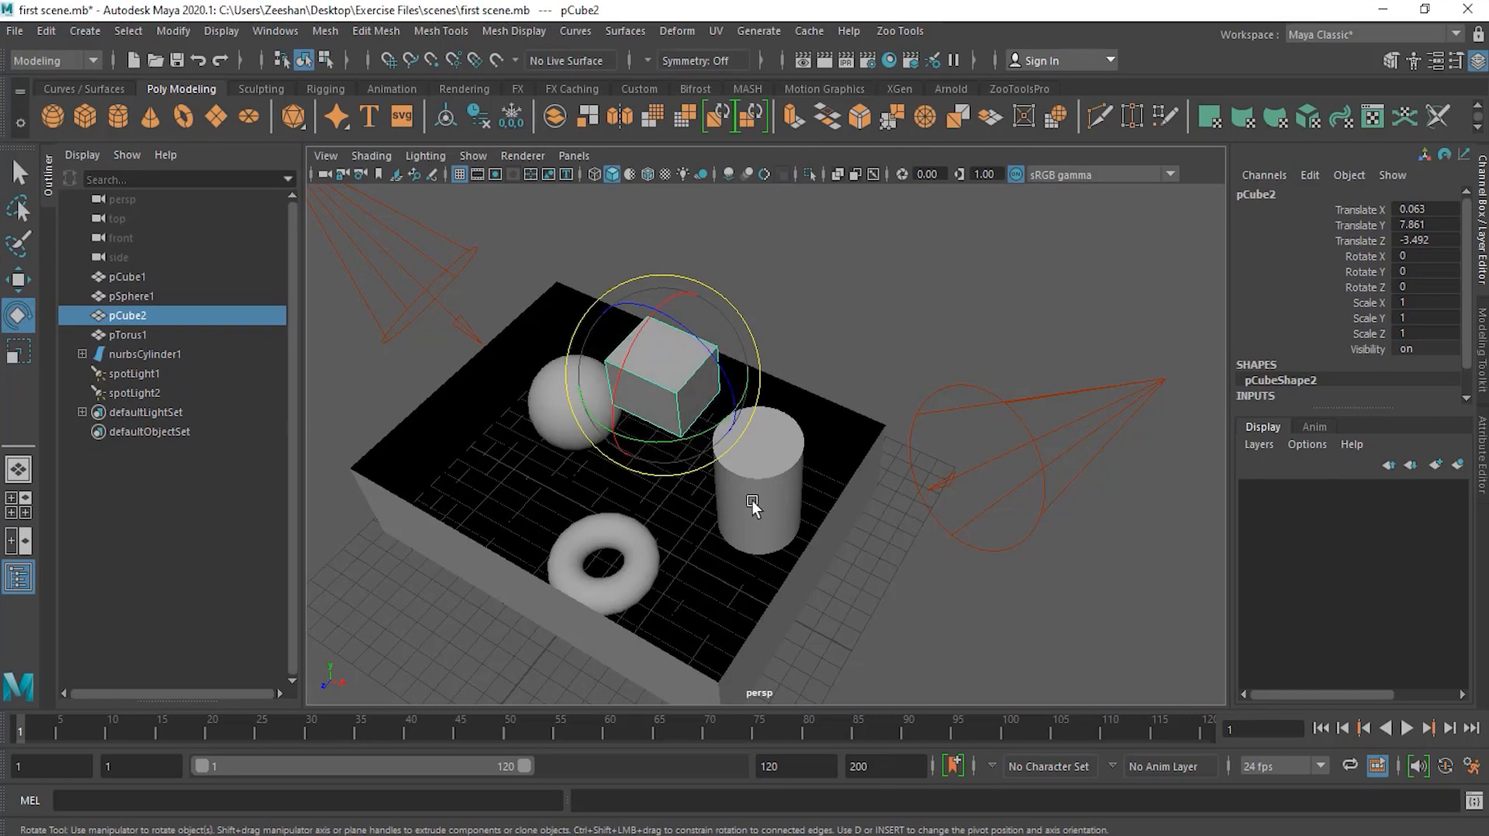
key("w")
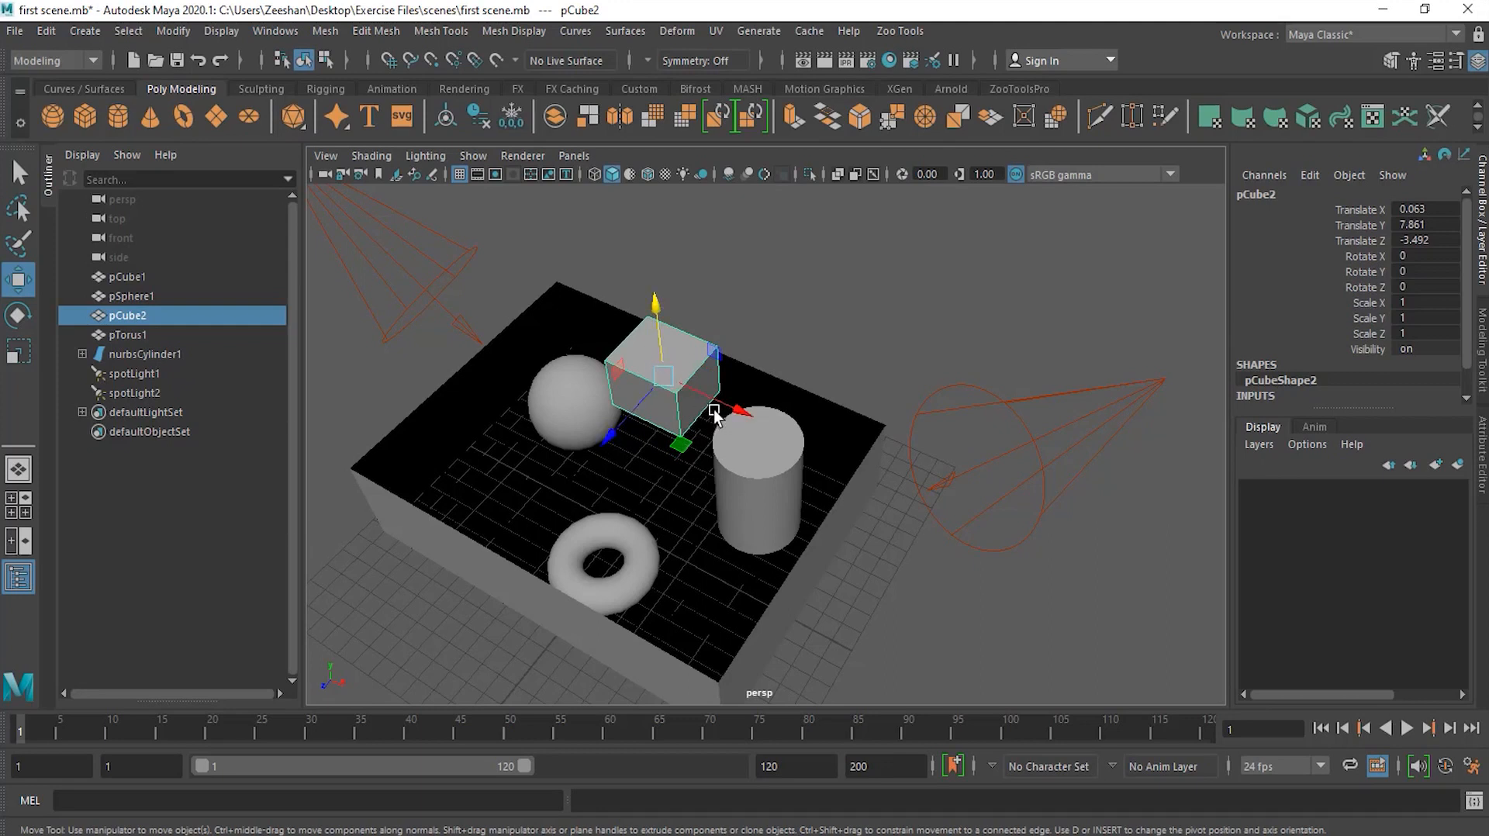
key("e")
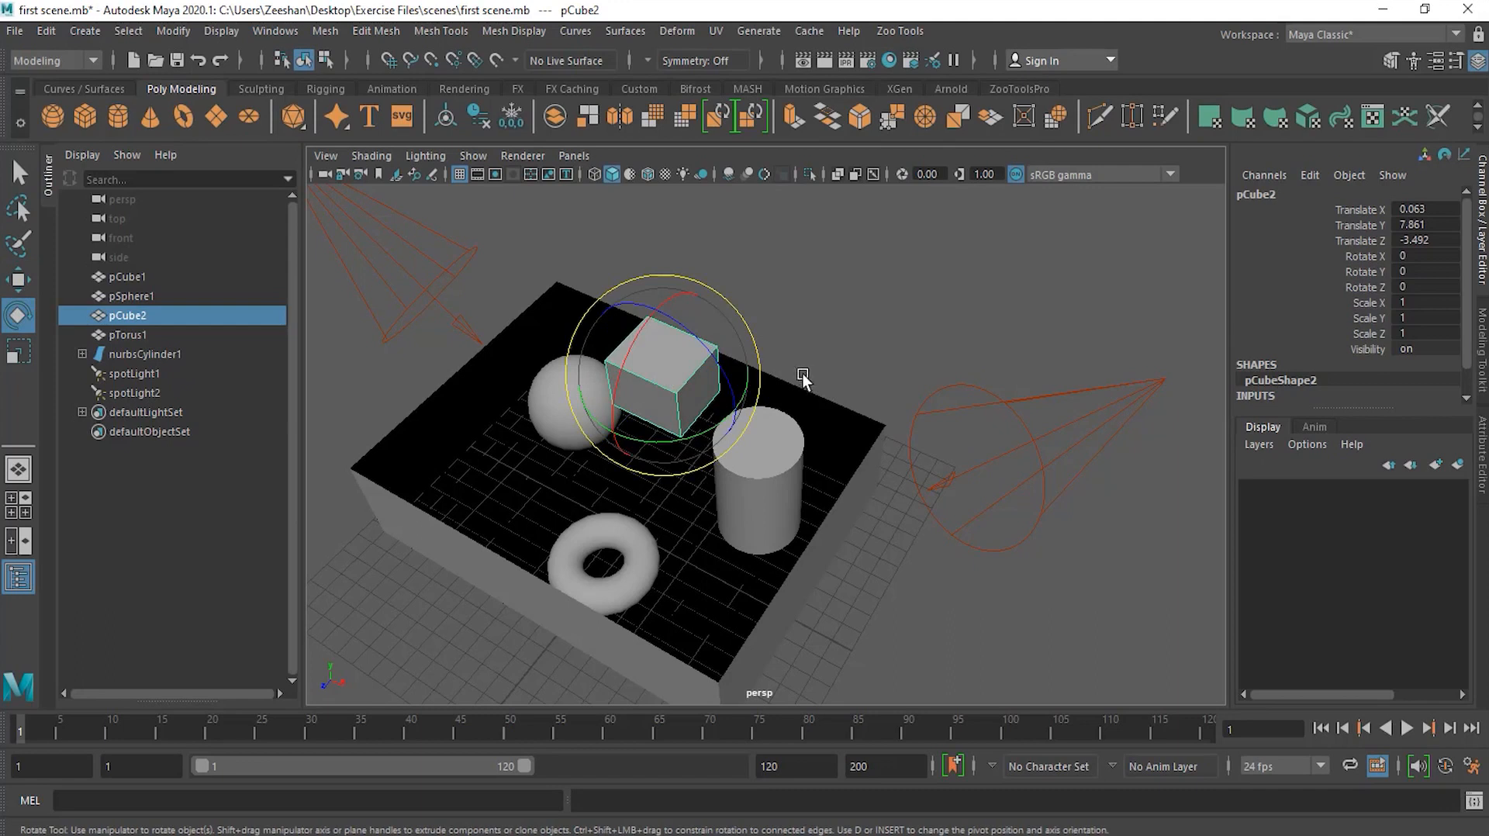
mouse_move(799, 375)
left_mouse_down("alt")
mouse_move(858, 345)
mouse_move(891, 301)
mouse_move(789, 373)
mouse_move(799, 403)
mouse_move(788, 320)
mouse_move(848, 355)
mouse_move(803, 356)
left_mouse_up("alt")
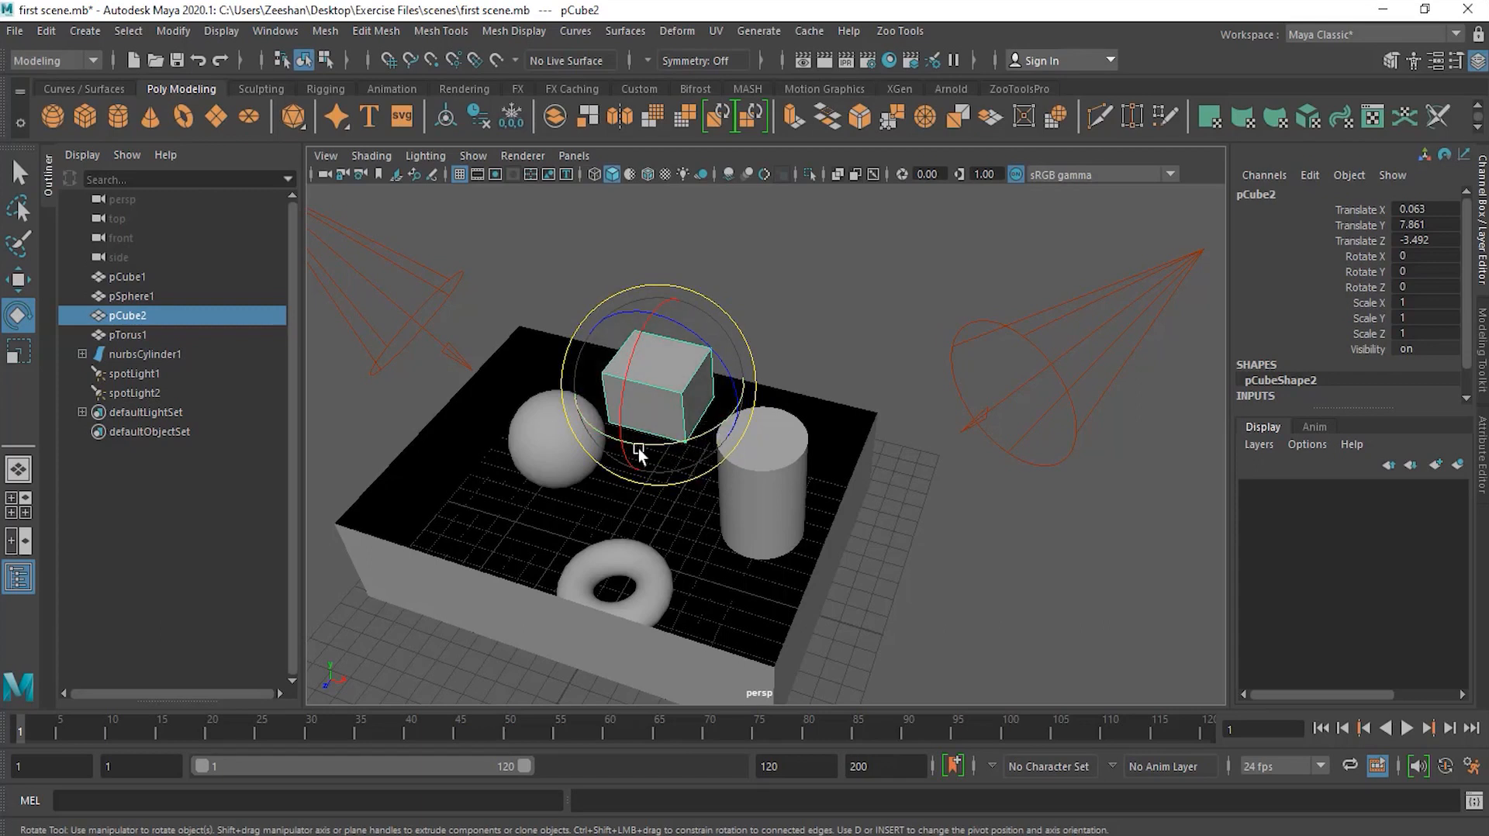
Step: Rotate the cube a few degrees around its X, Y and Z rotation rings, undoing the two larger rotations
left_click(715, 428)
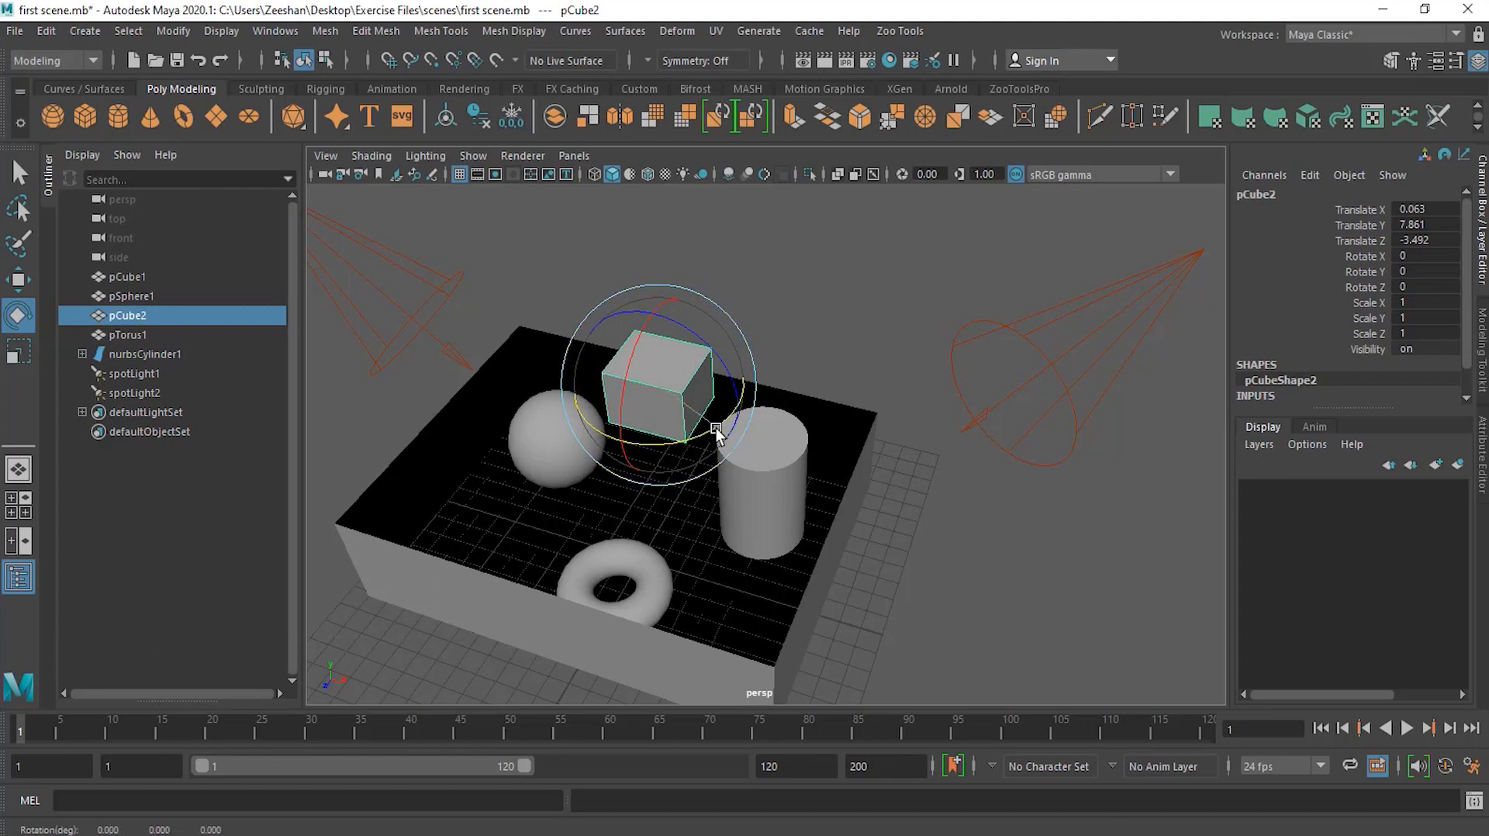
left_click_drag(715, 428, 584, 415)
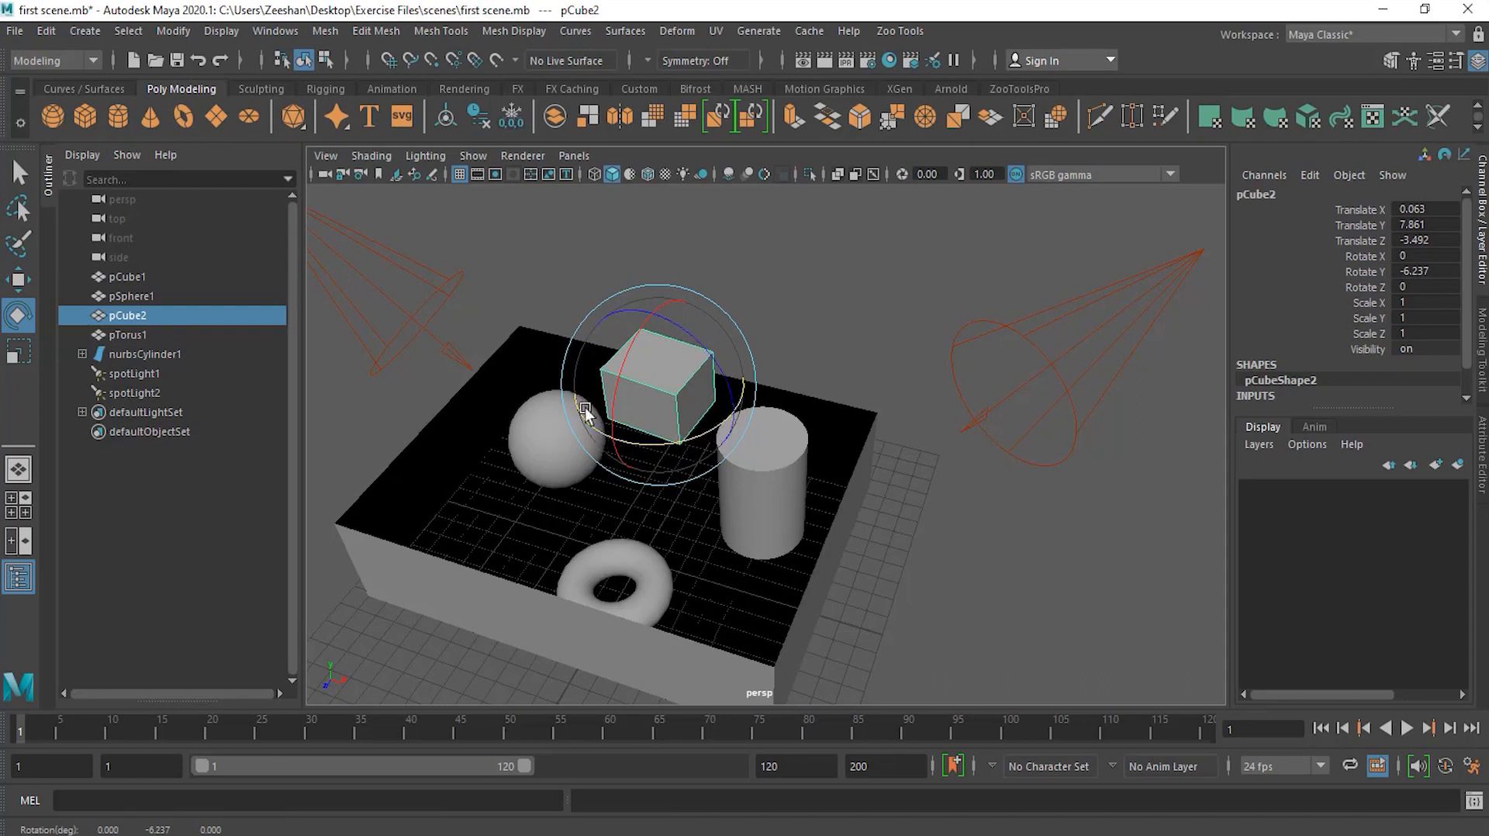
mouse_move(705, 430)
left_mouse_down()
mouse_move(626, 445)
mouse_move(719, 430)
mouse_move(704, 439)
left_mouse_up()
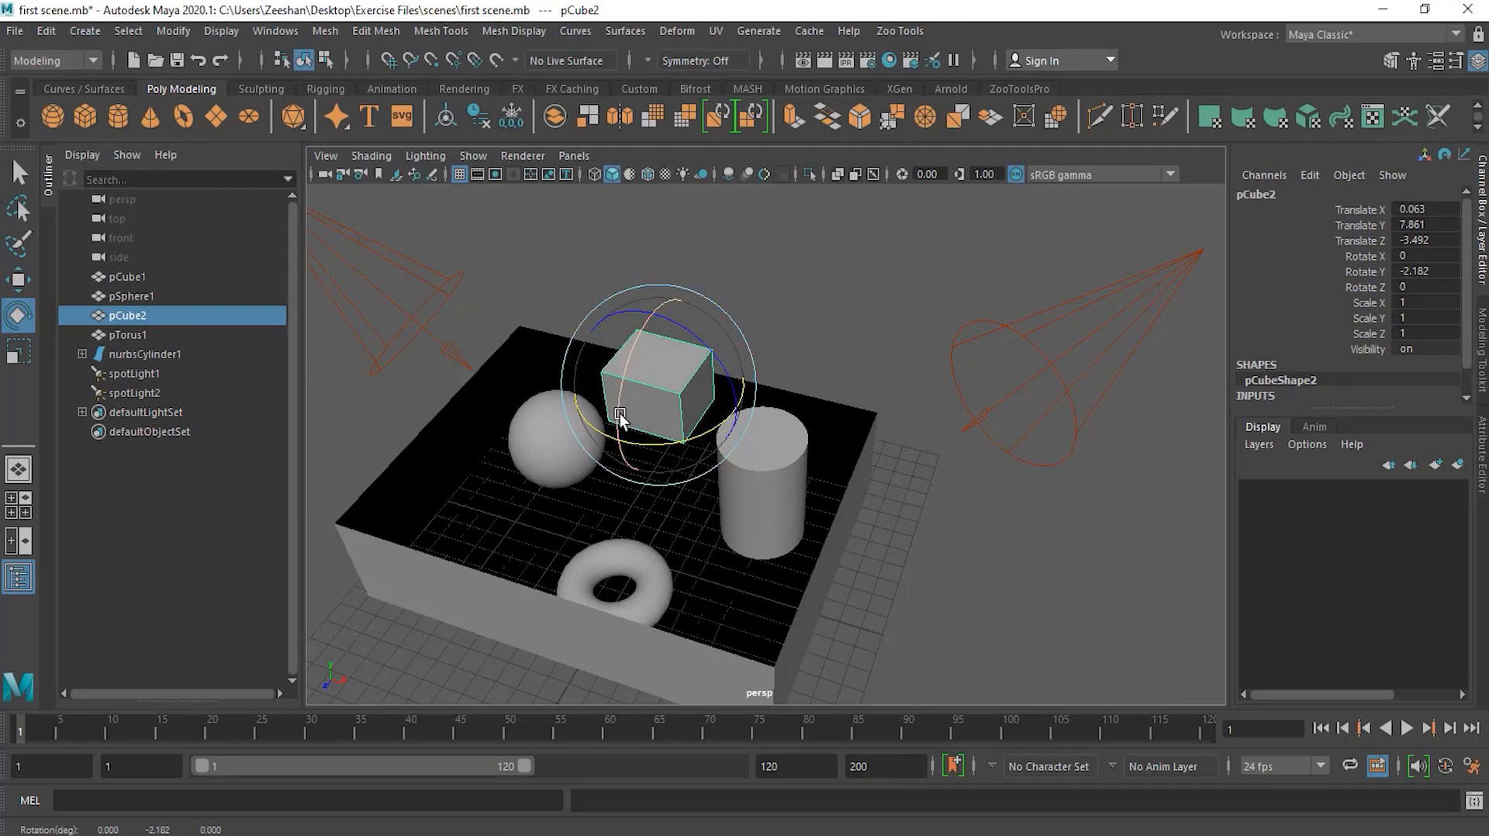
mouse_move(618, 415)
left_mouse_down()
mouse_move(631, 345)
mouse_move(616, 439)
mouse_move(626, 490)
mouse_move(643, 360)
mouse_move(628, 457)
mouse_move(635, 388)
mouse_move(627, 426)
left_mouse_up()
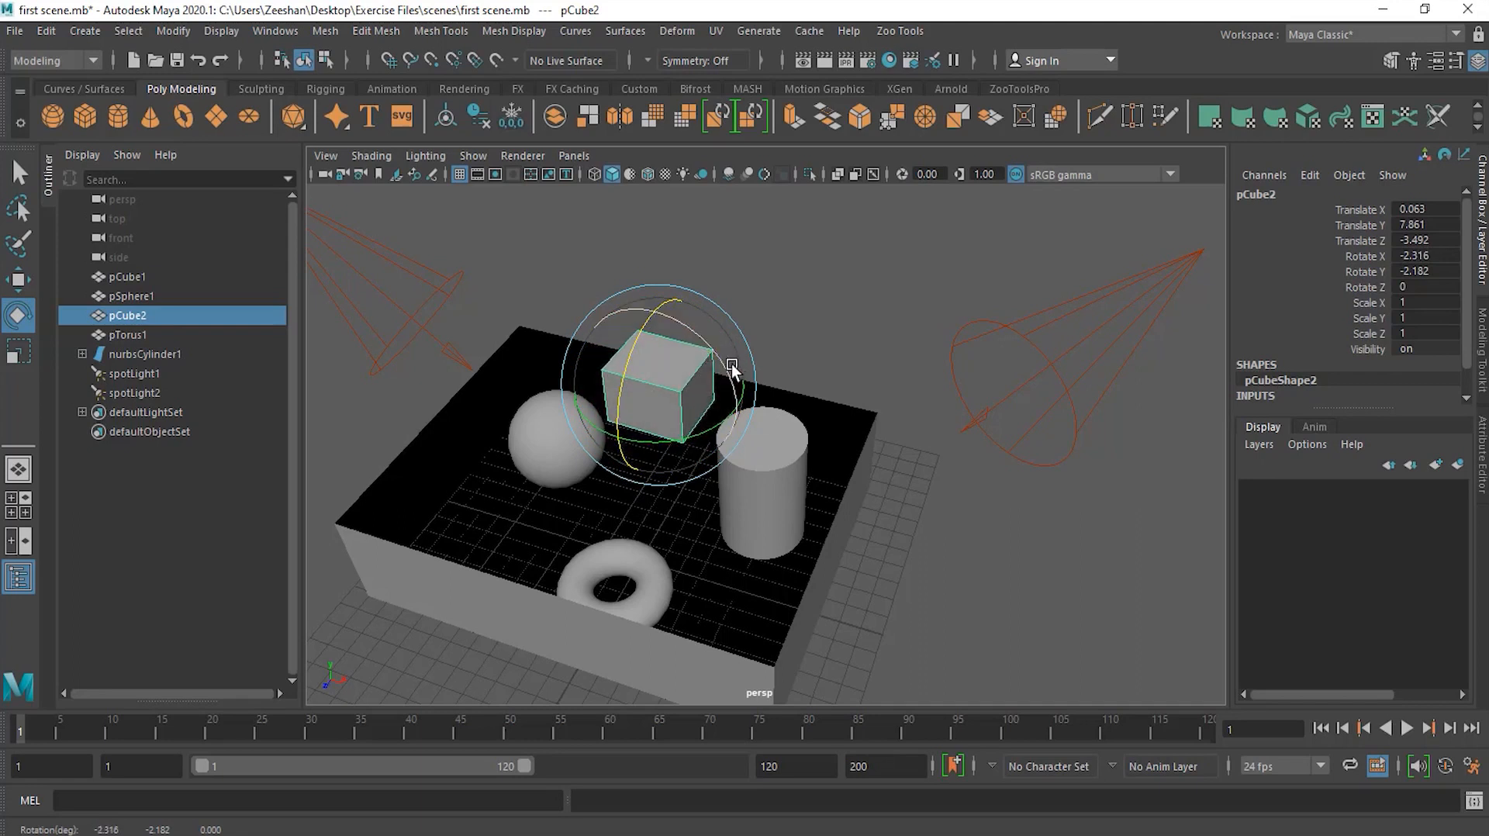
left_click_drag(698, 338, 731, 342)
key("ctrl+z")
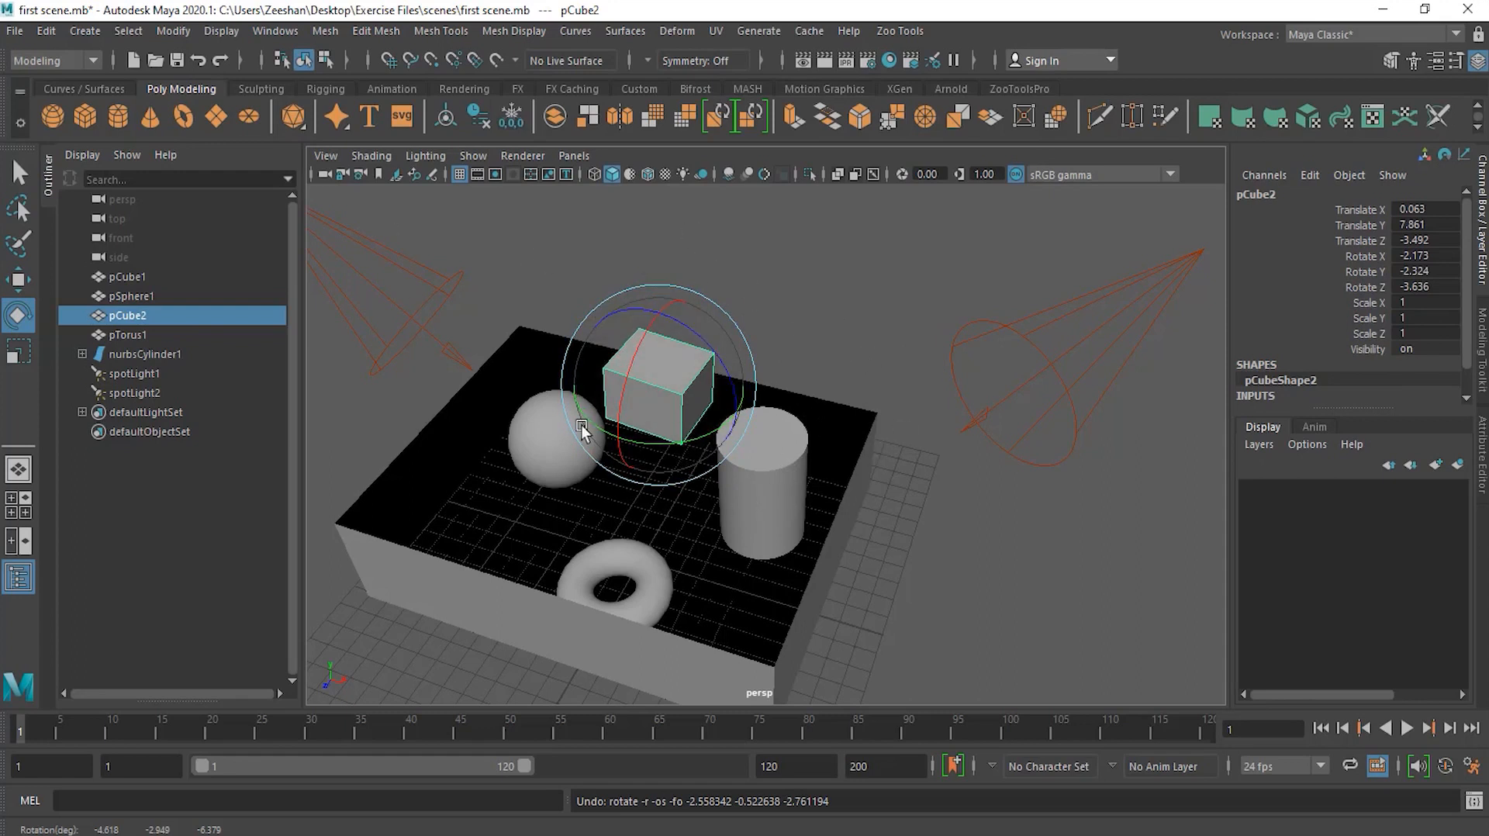
left_click_drag(728, 332, 616, 471)
key("ctrl+z")
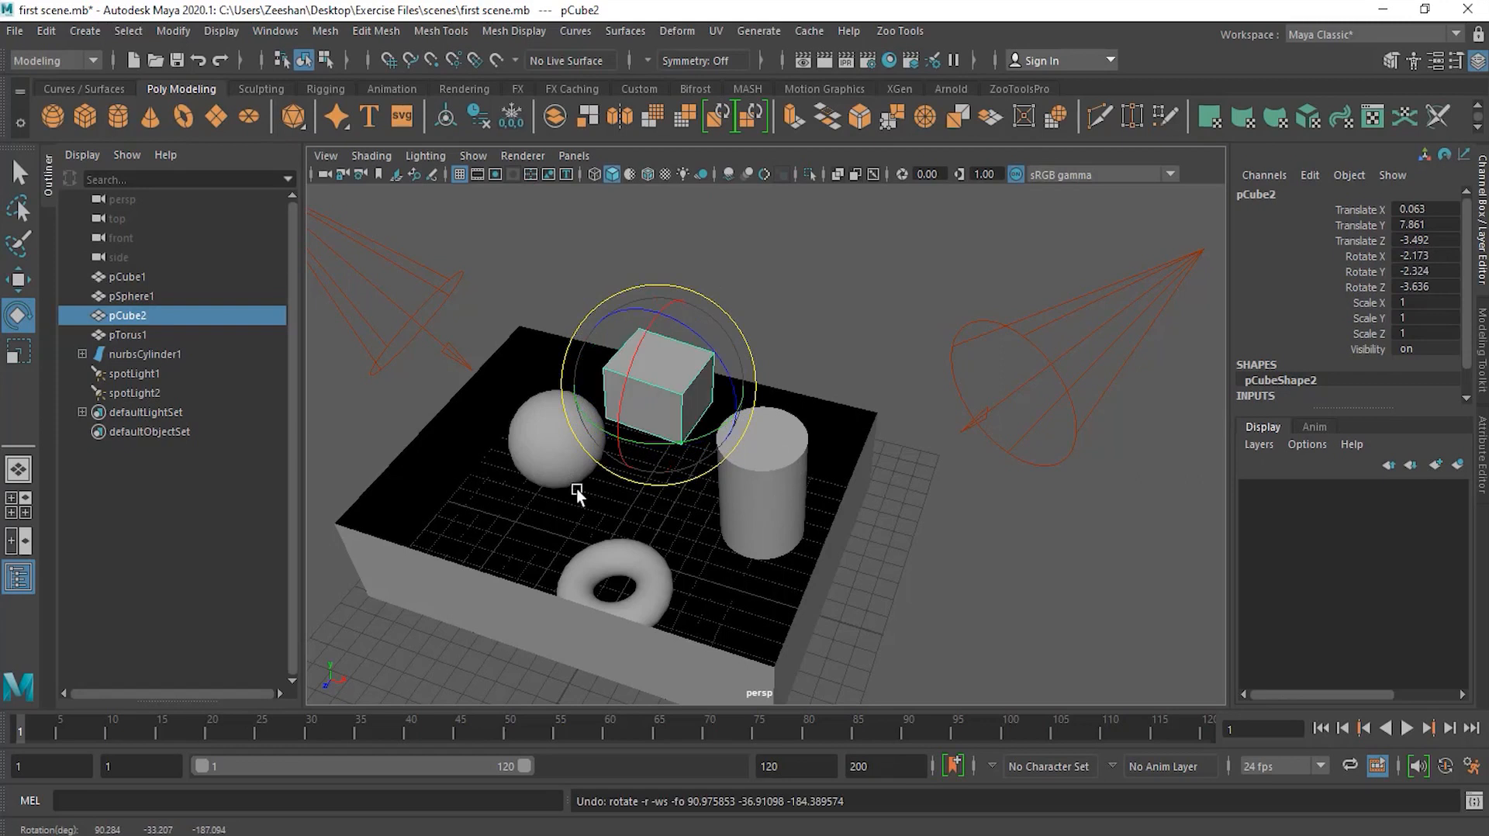
Step: Rotate the cube freely around several axes, ending near X -4.9, Y 18.6, Z -726 degrees
left_click_drag(487, 471, 532, 416, "alt")
left_click_drag(737, 309, 774, 306)
left_click_drag(697, 358, 717, 324)
left_click_drag(977, 453, 924, 411, "alt")
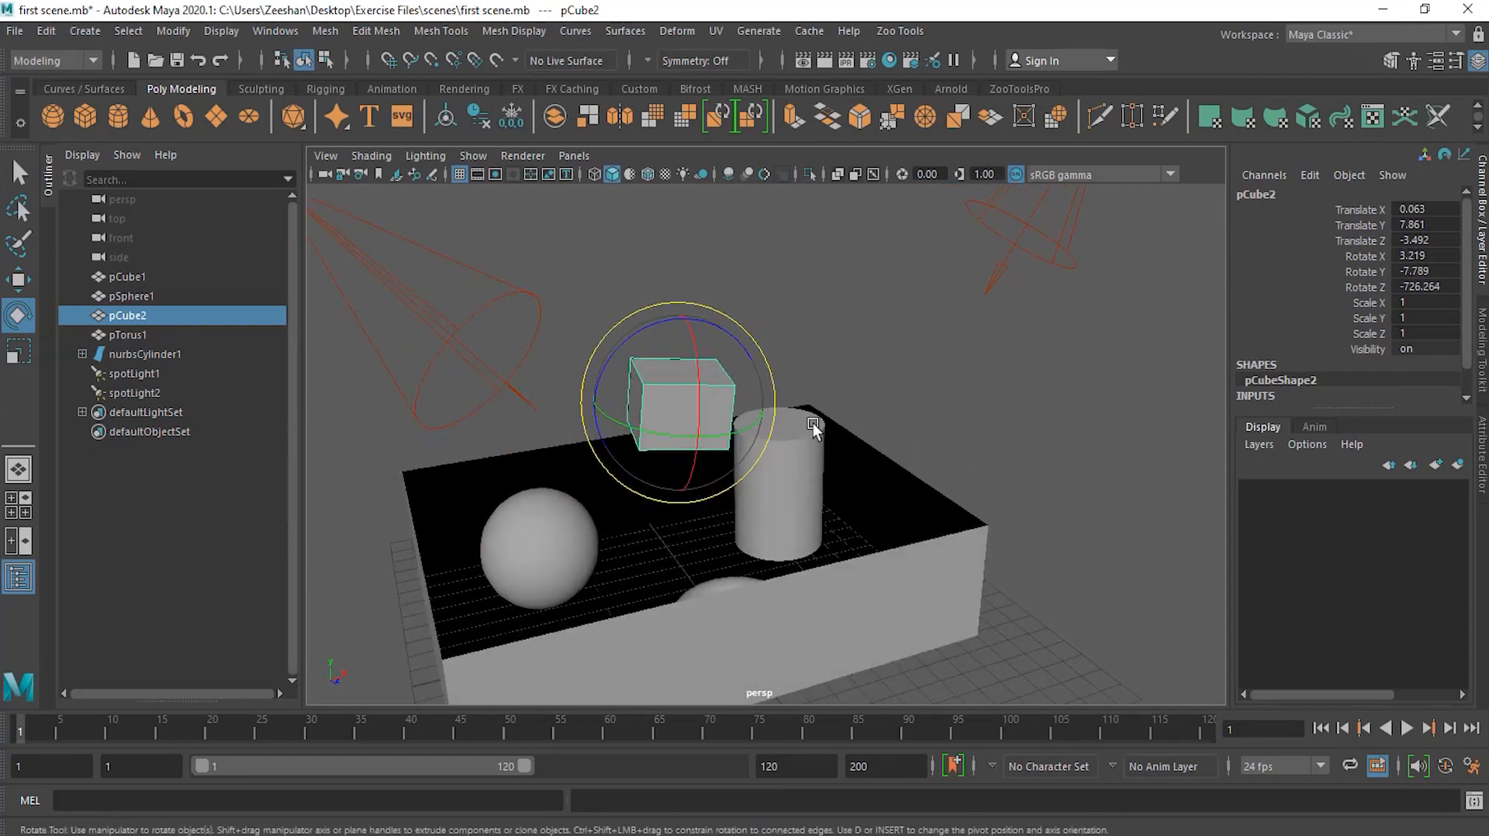
left_click_drag(831, 393, 788, 462, "alt")
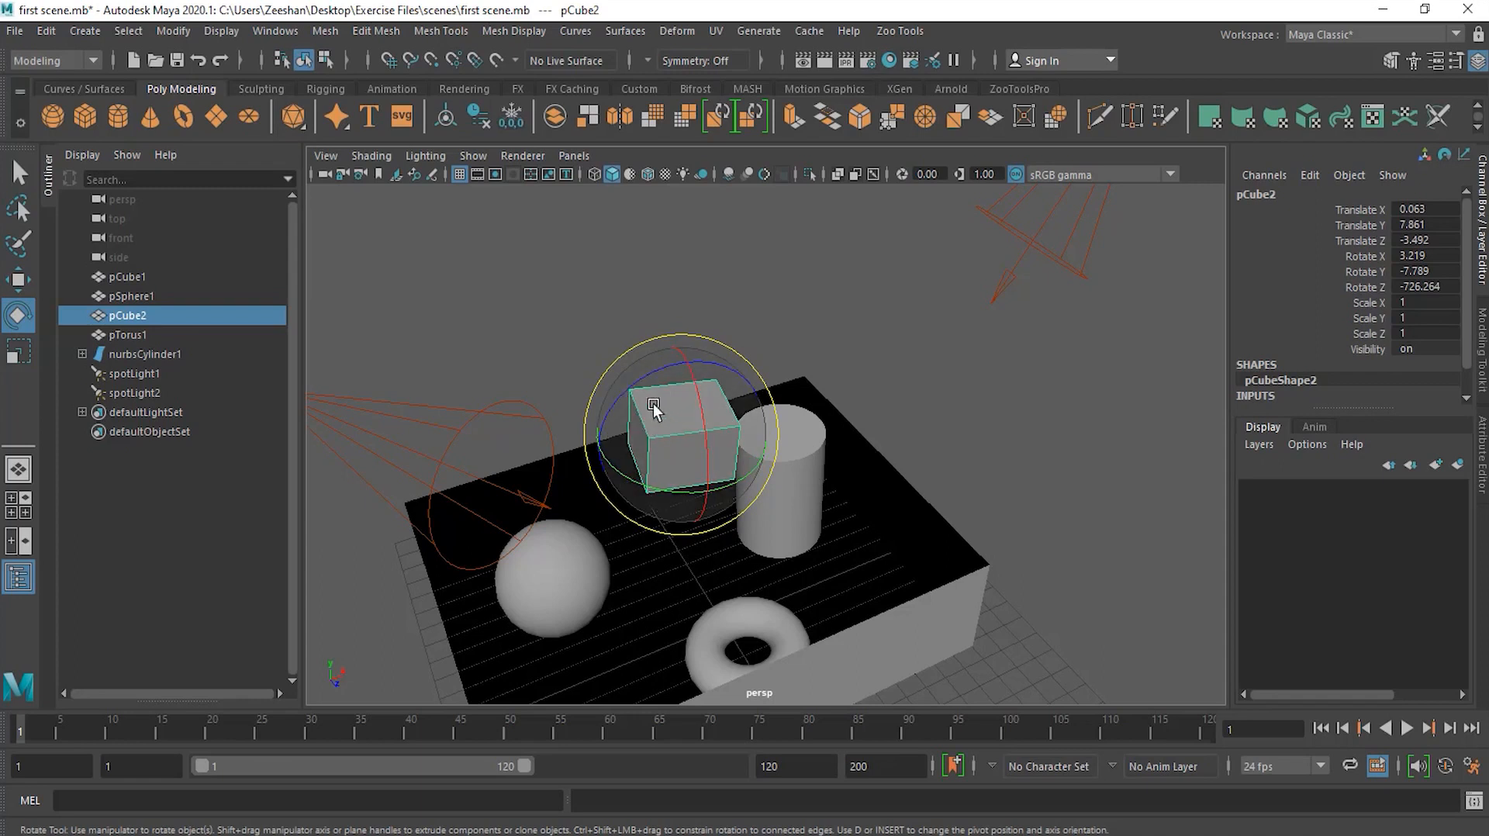
left_click_drag(662, 416, 662, 439)
left_click_drag(705, 422, 676, 453)
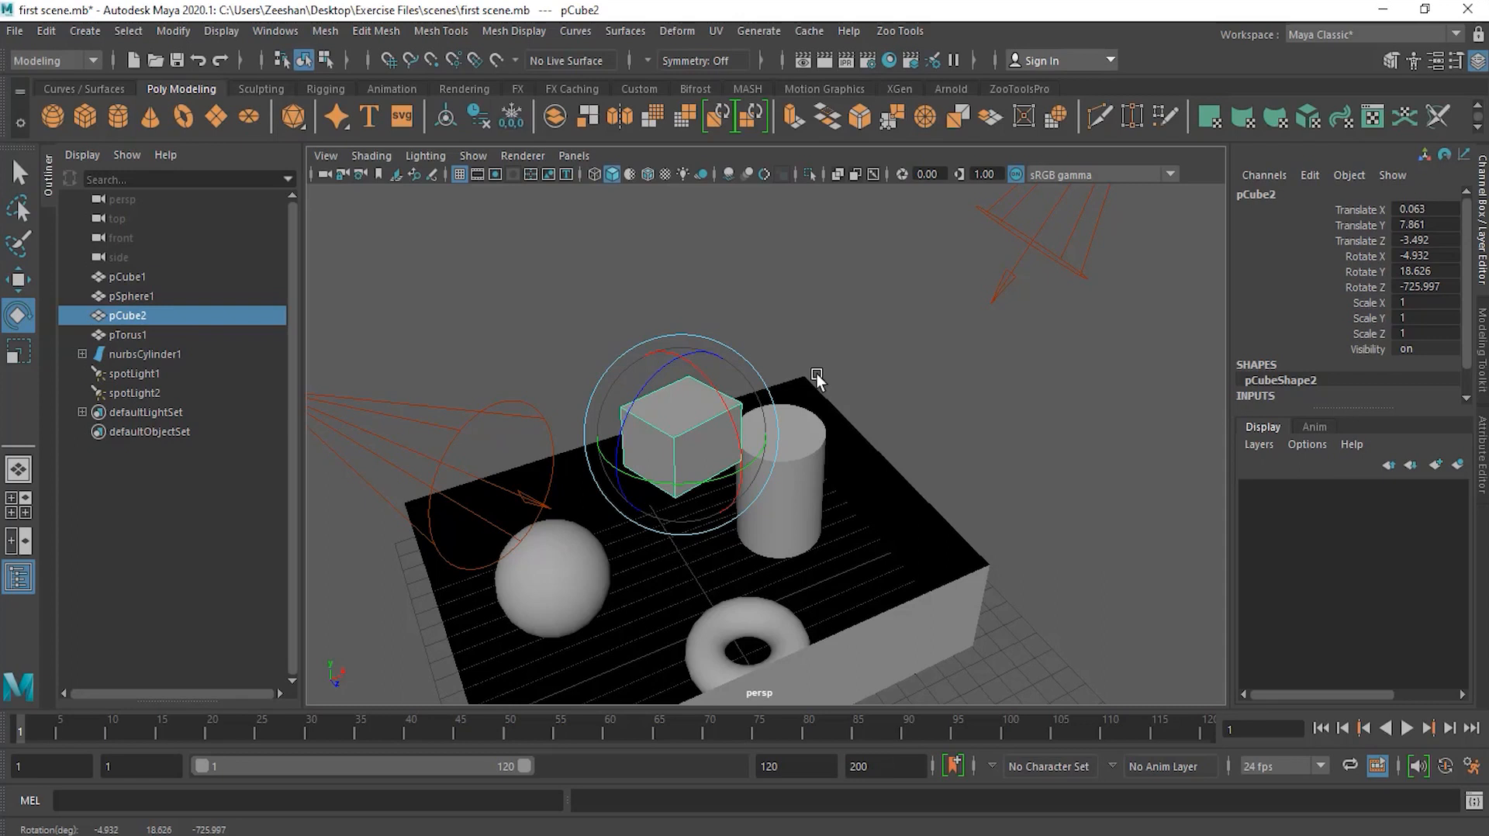
Step: Switch back and forth between the Scale Tool and Move Tool, then nudge the cube slightly with the Move Tool
key("r")
left_click_drag(913, 458, 772, 466, "alt")
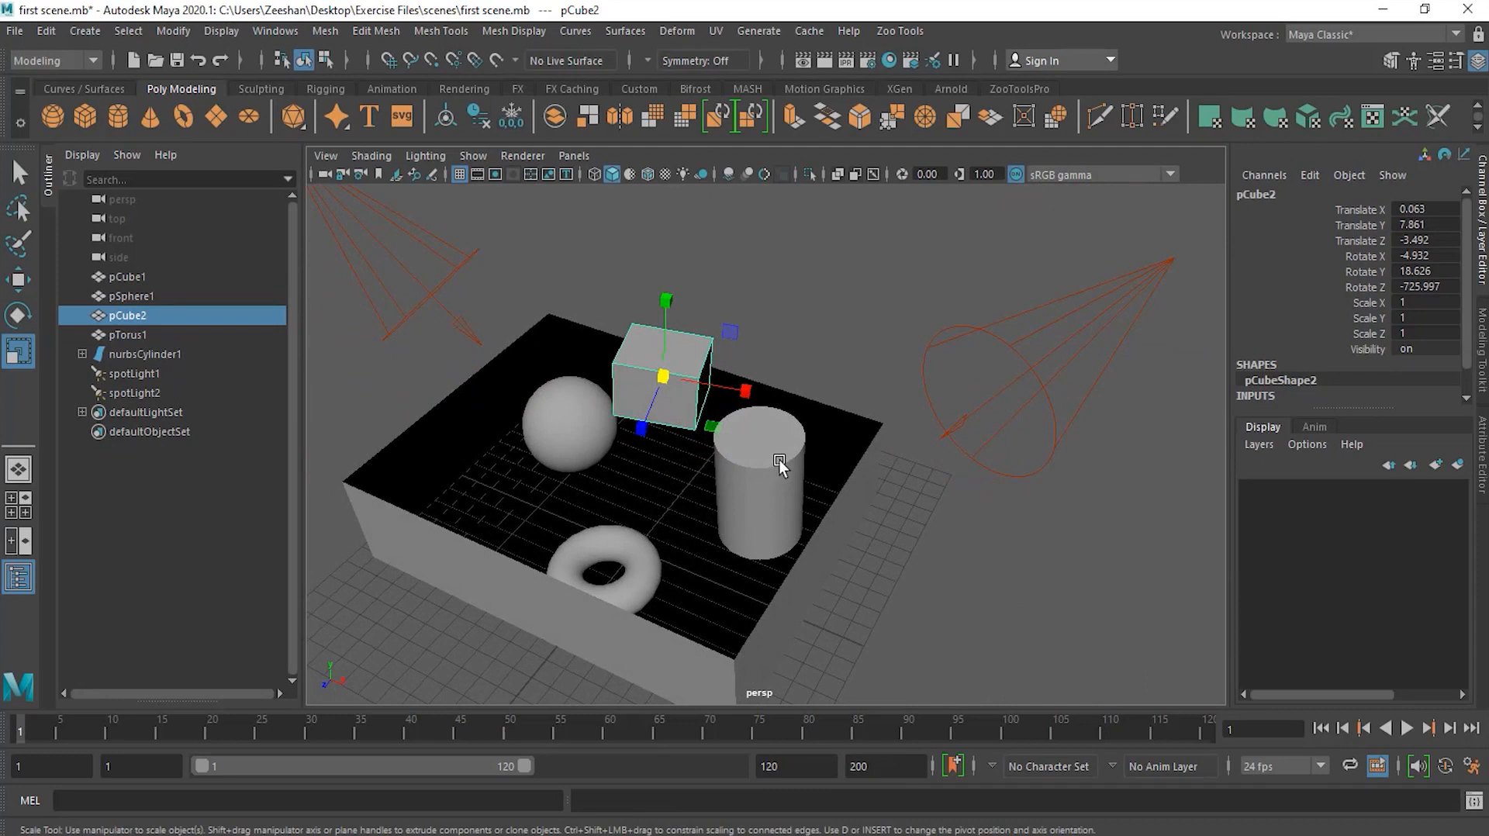
key("w")
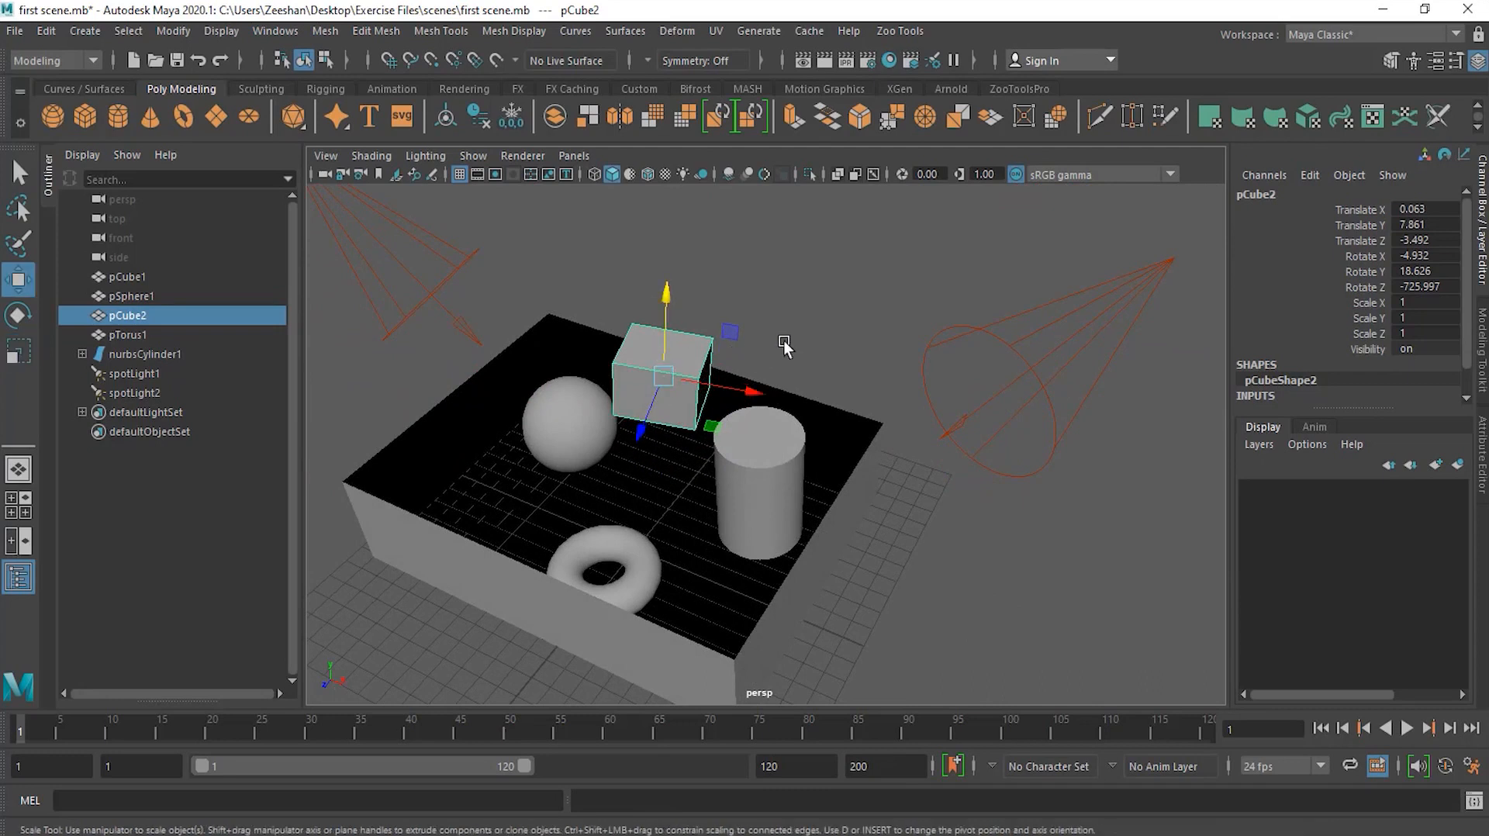
key("r")
key("w")
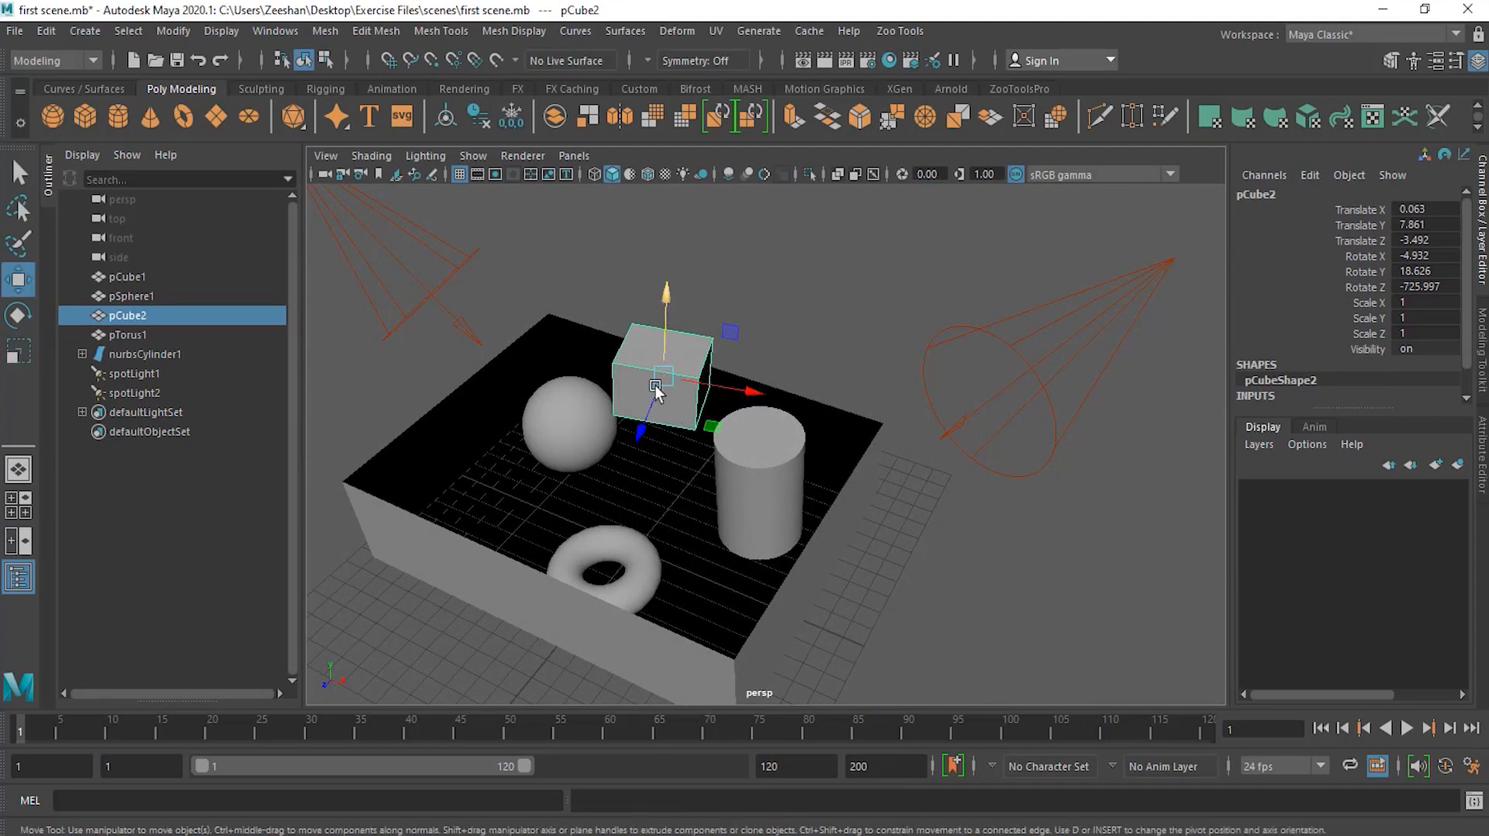
key("r")
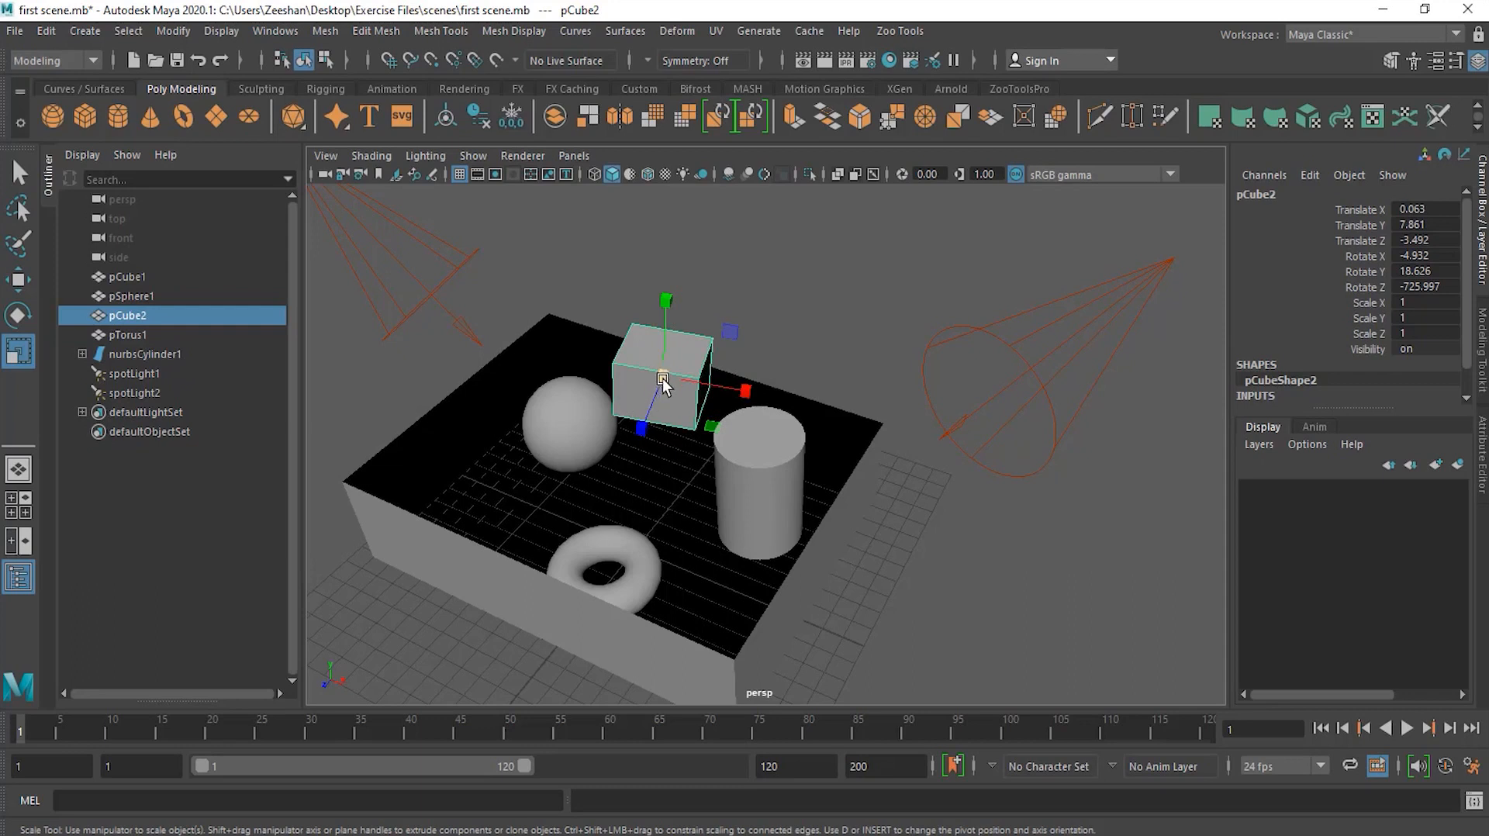
key("w")
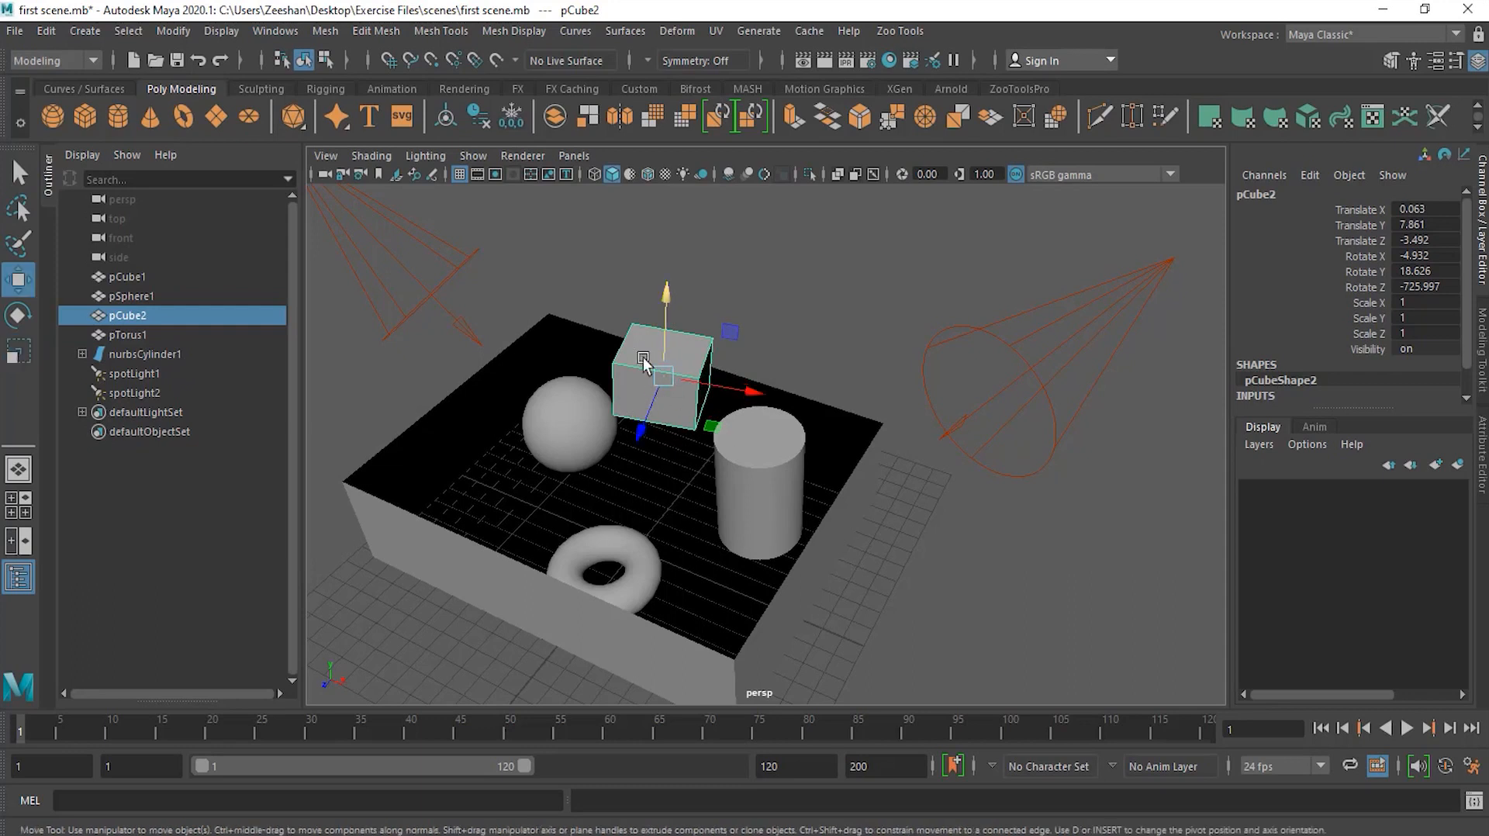
mouse_move(665, 379)
left_mouse_down()
mouse_move(592, 371)
mouse_move(658, 374)
left_mouse_up()
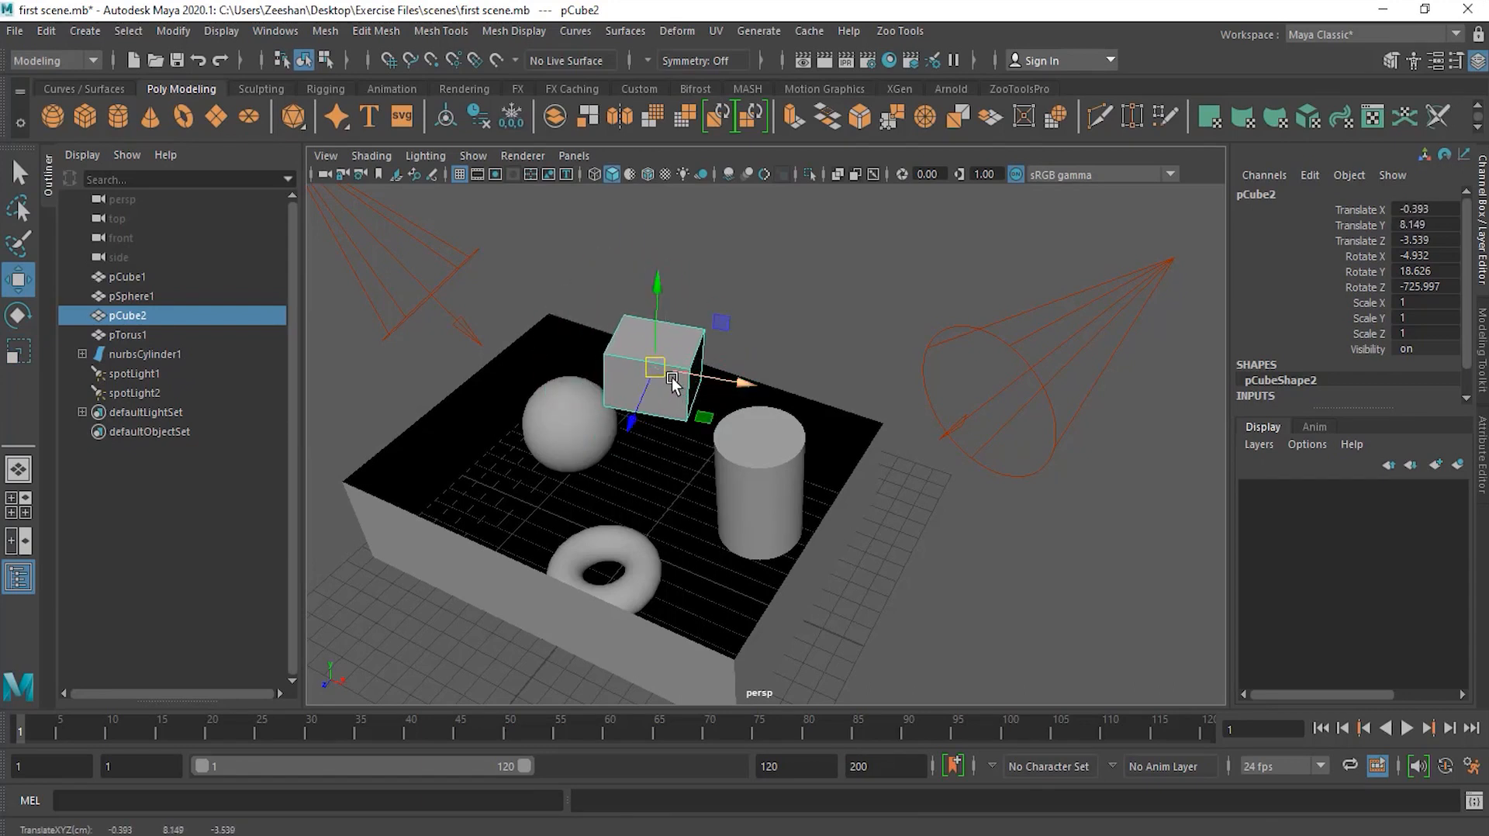
Step: Scale the cube non-uniformly with the Scale Tool, ending near X 1.84, Y 2.64, Z 2.49
key("e")
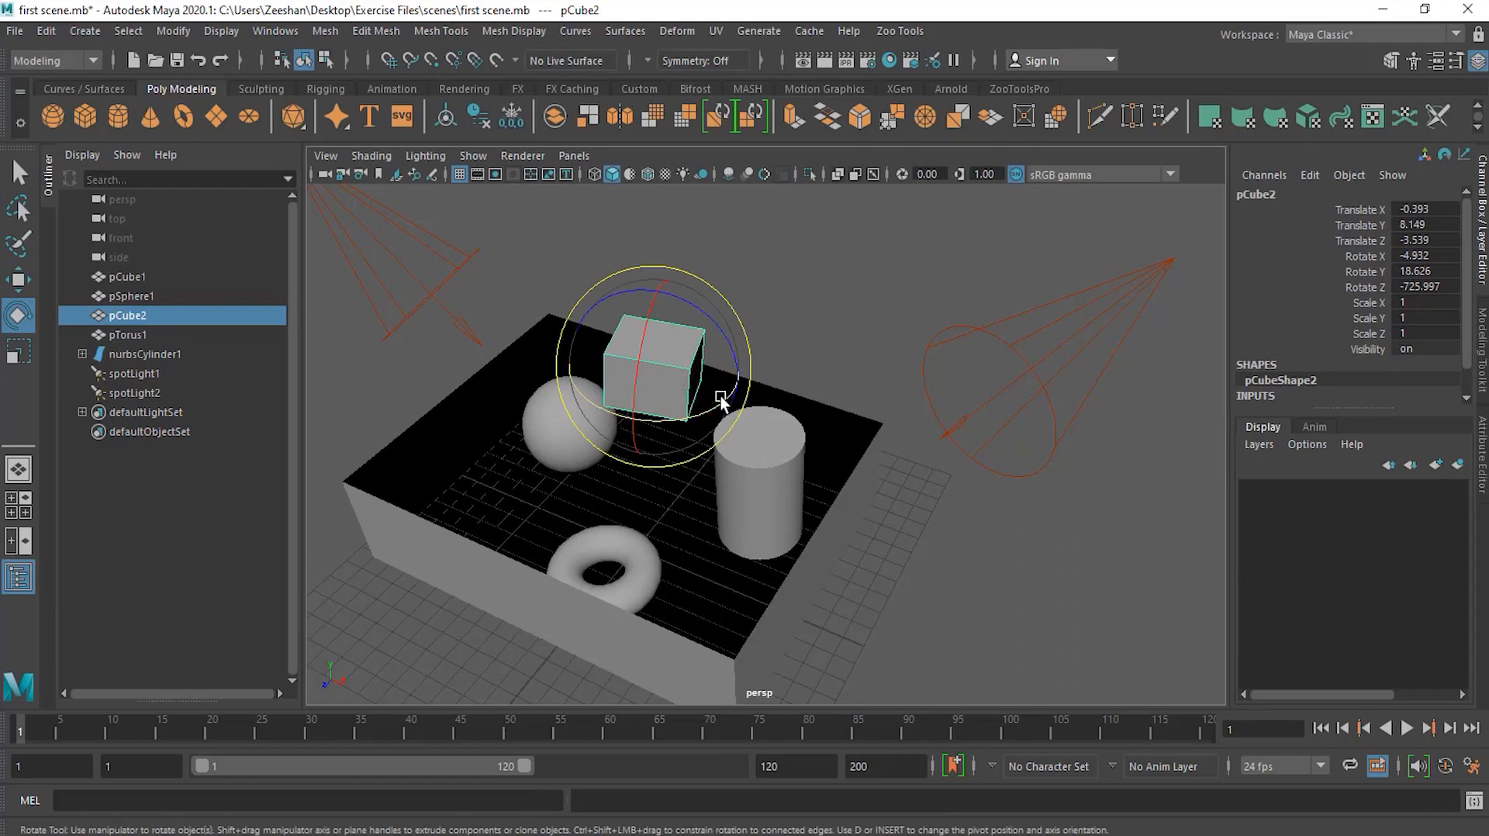
key("r")
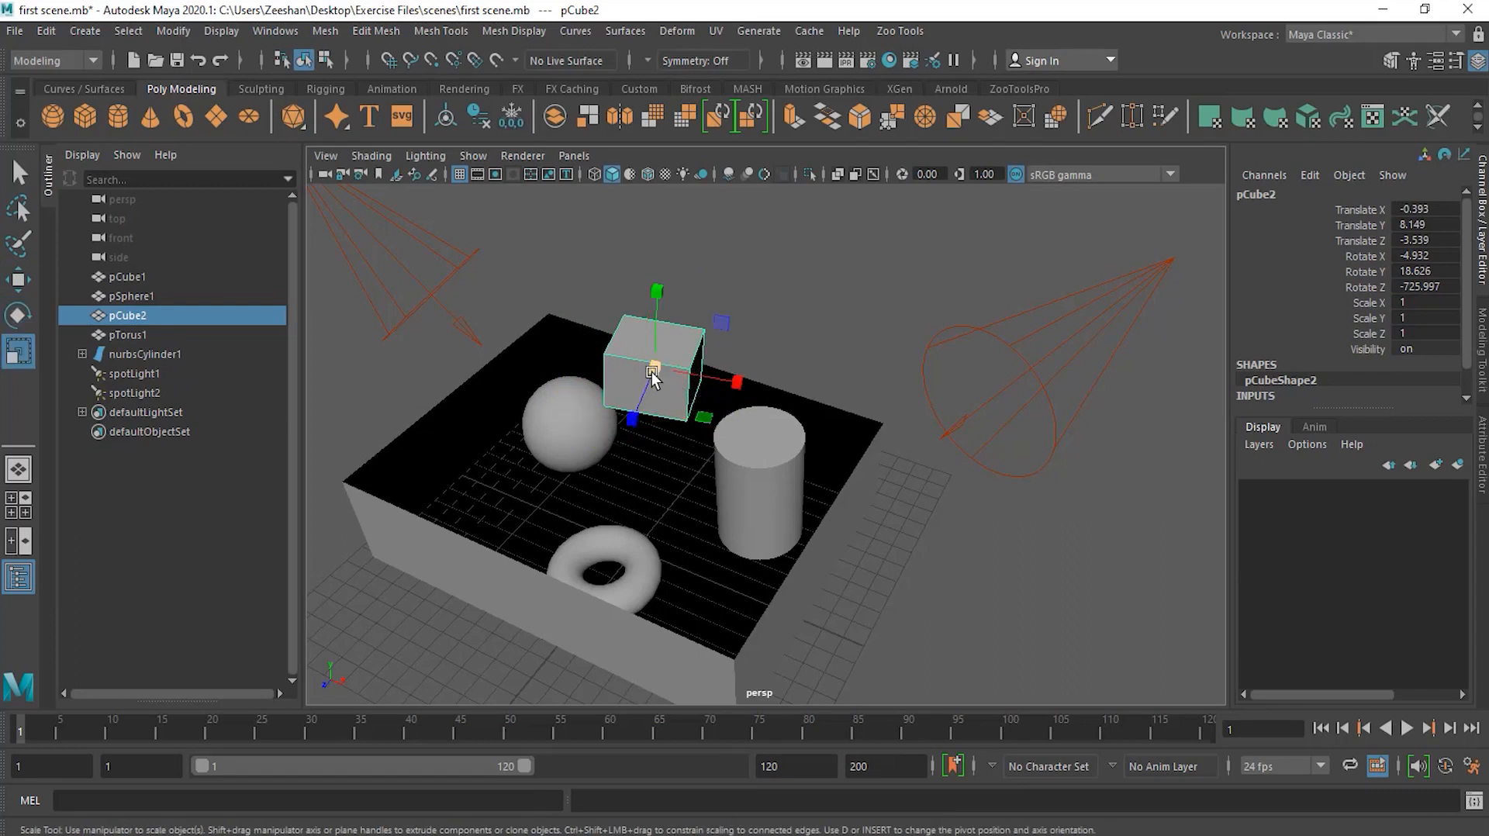
left_click_drag(658, 371, 693, 353)
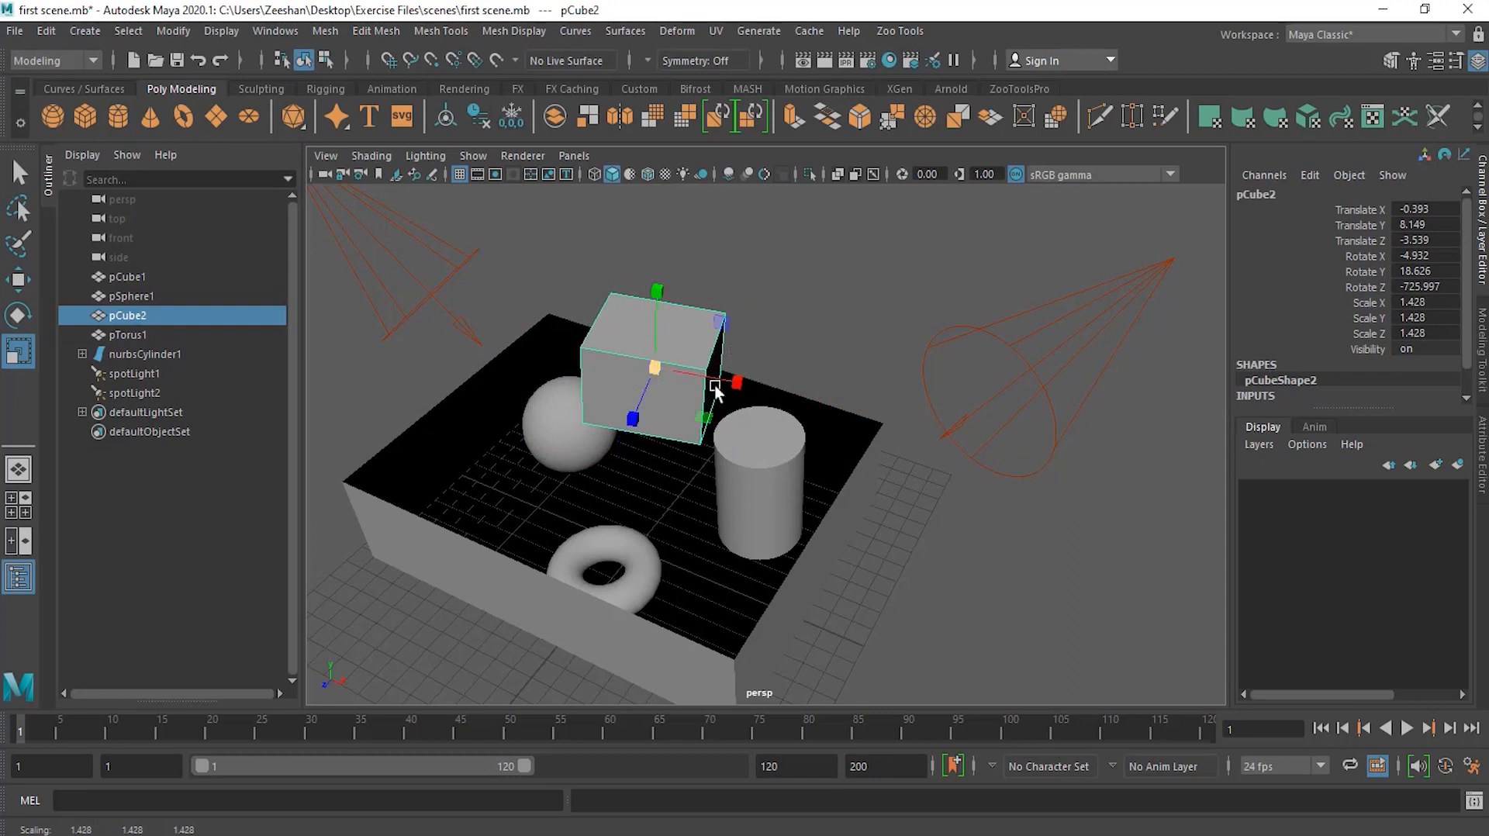
mouse_move(735, 383)
left_mouse_down()
mouse_move(899, 407)
mouse_move(756, 394)
left_mouse_up()
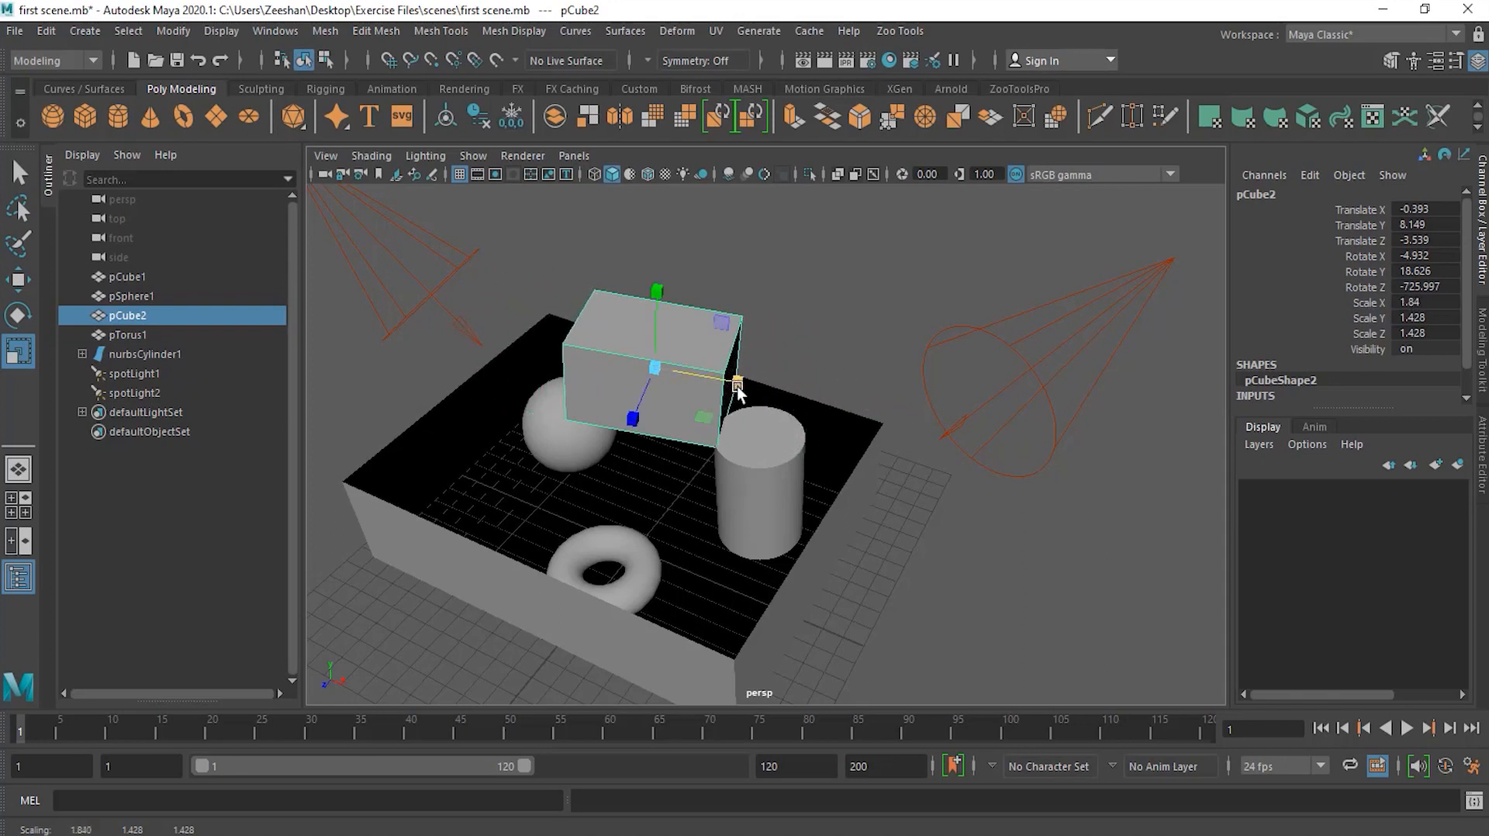
left_click_drag(643, 423, 612, 463)
left_click_drag(657, 304, 660, 241)
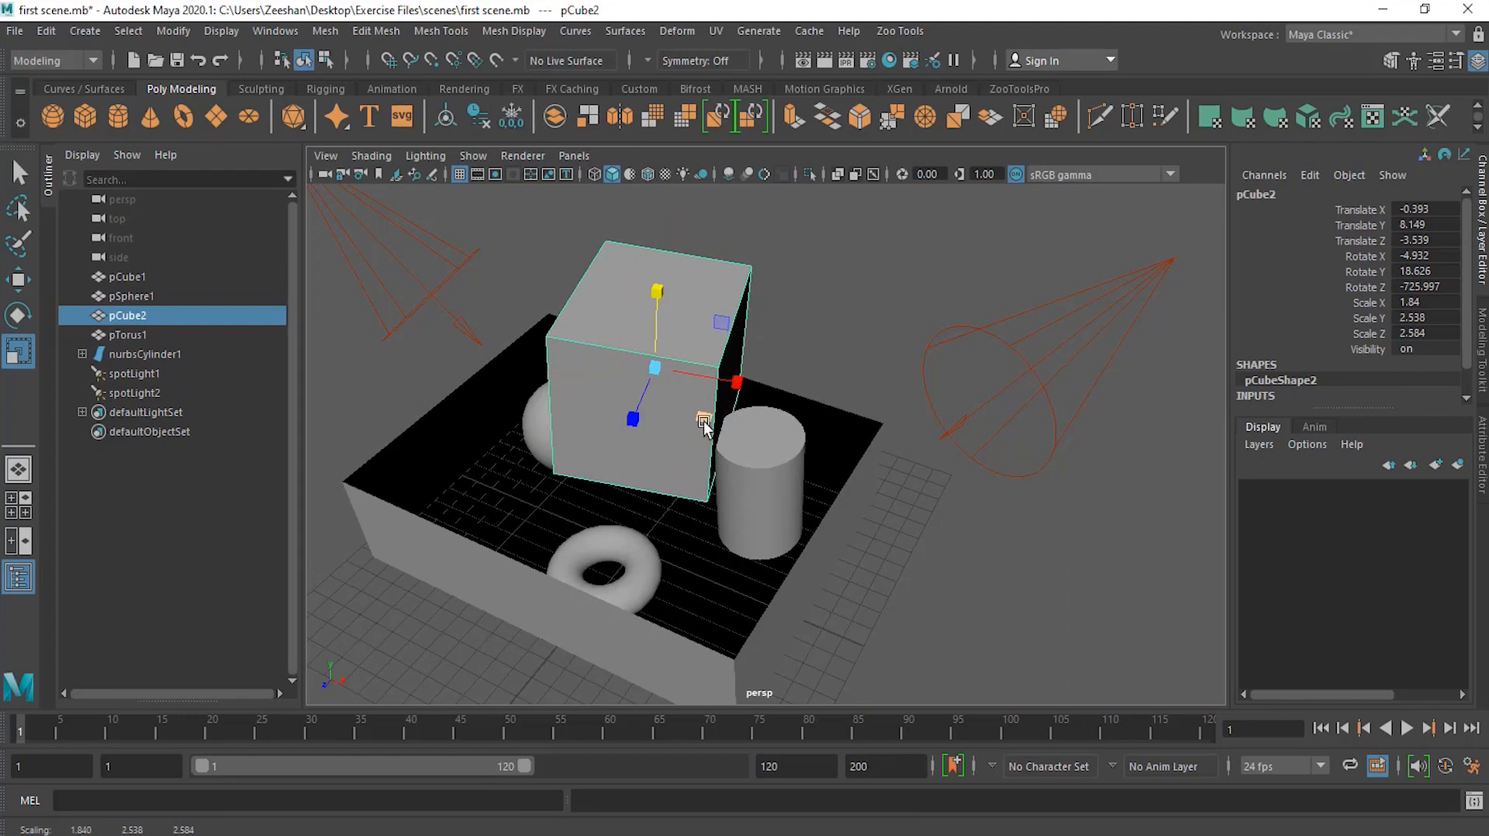
mouse_move(704, 423)
left_mouse_down()
mouse_move(754, 472)
mouse_move(669, 405)
mouse_move(768, 450)
mouse_move(654, 444)
mouse_move(688, 400)
mouse_move(718, 427)
left_mouse_up()
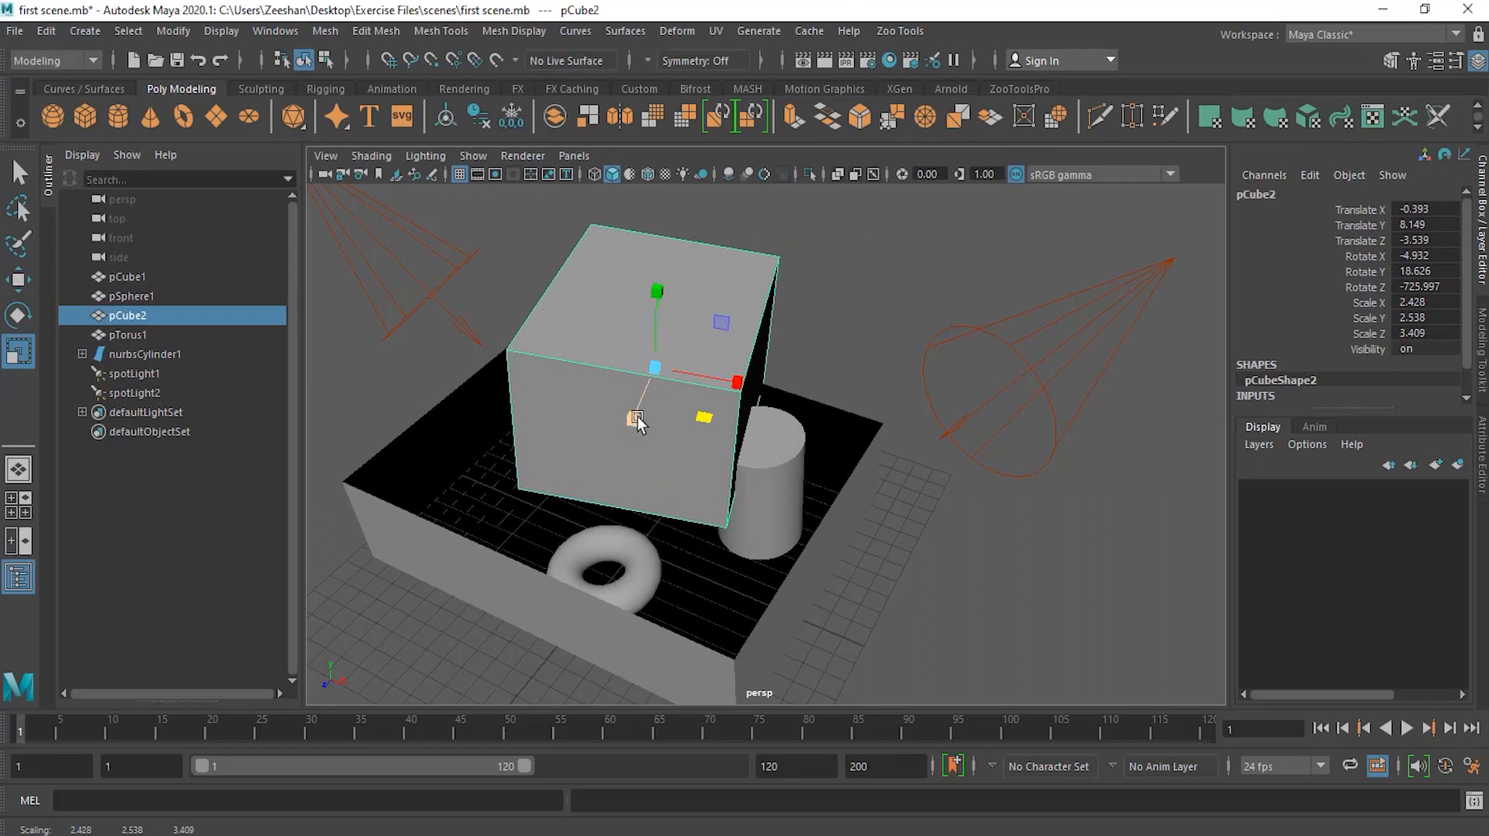
mouse_move(703, 419)
left_mouse_down()
mouse_move(744, 439)
mouse_move(665, 411)
mouse_move(758, 435)
mouse_move(708, 425)
mouse_move(739, 436)
mouse_move(691, 398)
mouse_move(698, 421)
left_mouse_up()
mouse_move(730, 332)
left_mouse_down()
mouse_move(774, 292)
mouse_move(720, 319)
left_mouse_up()
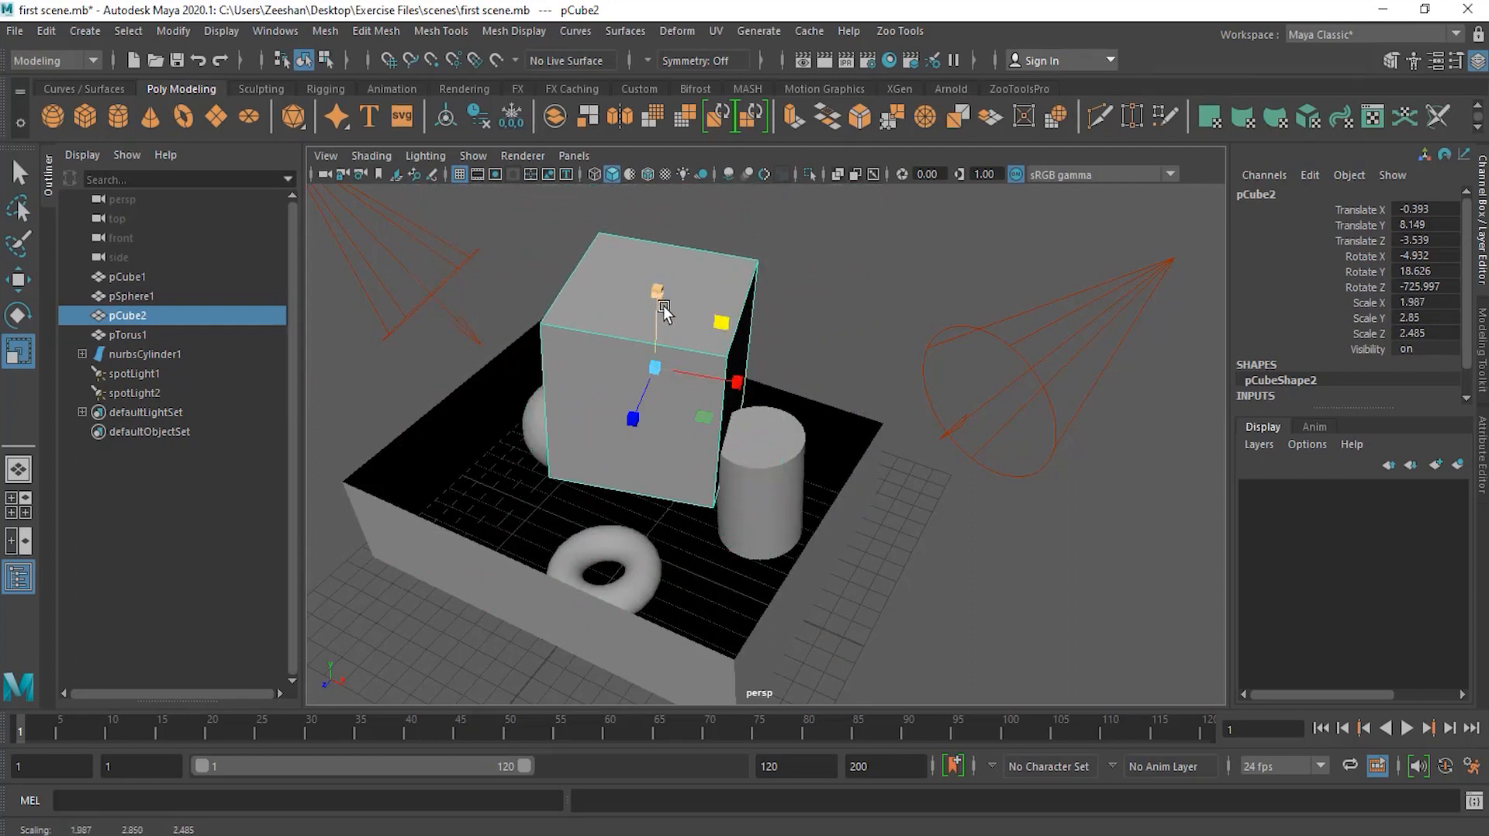
mouse_move(725, 324)
left_mouse_down()
mouse_move(760, 303)
mouse_move(715, 326)
left_mouse_up()
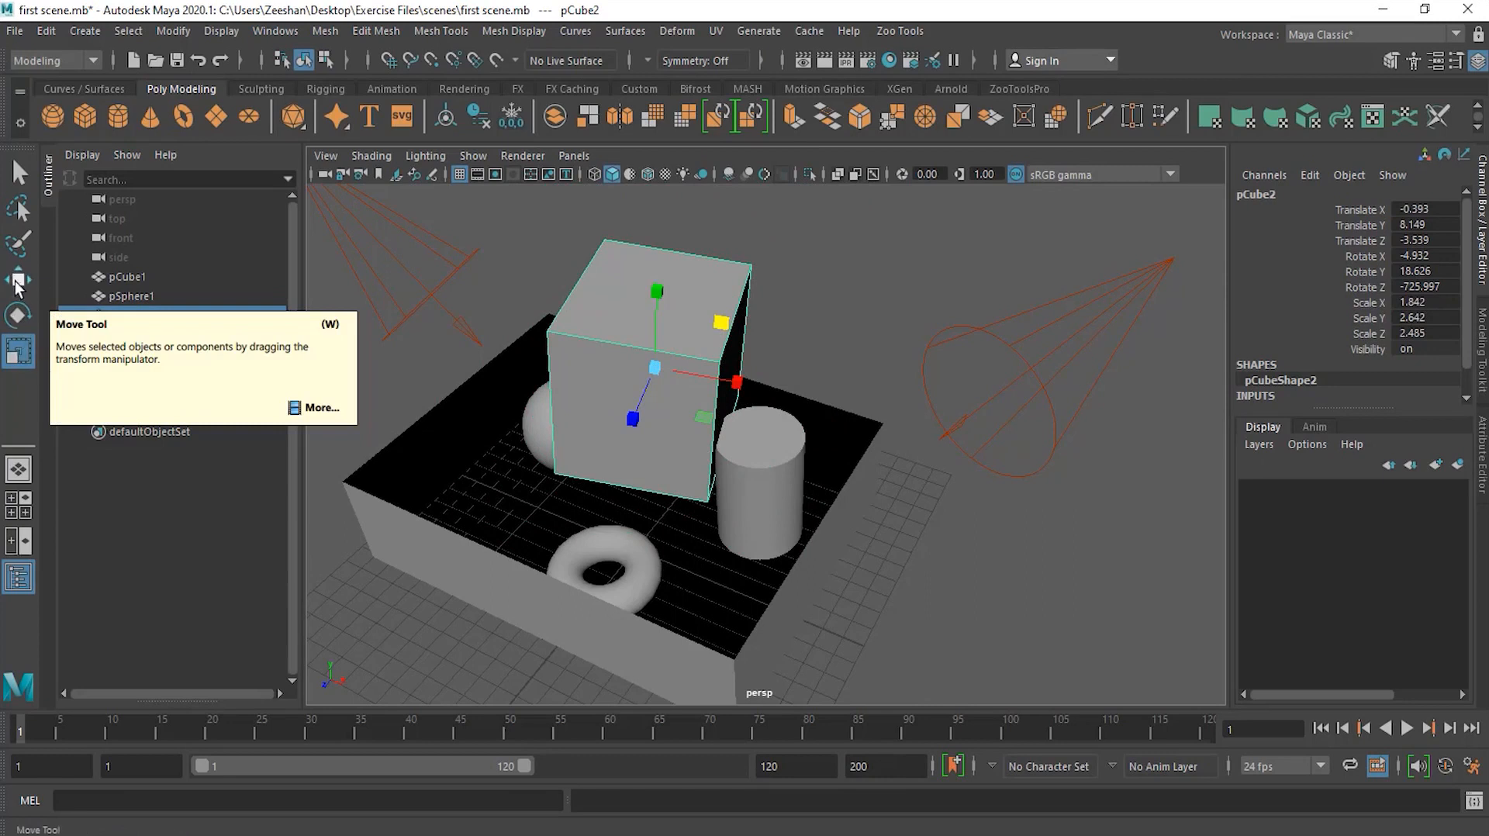
Step: With the Move Tool, move the cube along its own axes to about X 0.78, Y 9.4, Z -3.68
key("w")
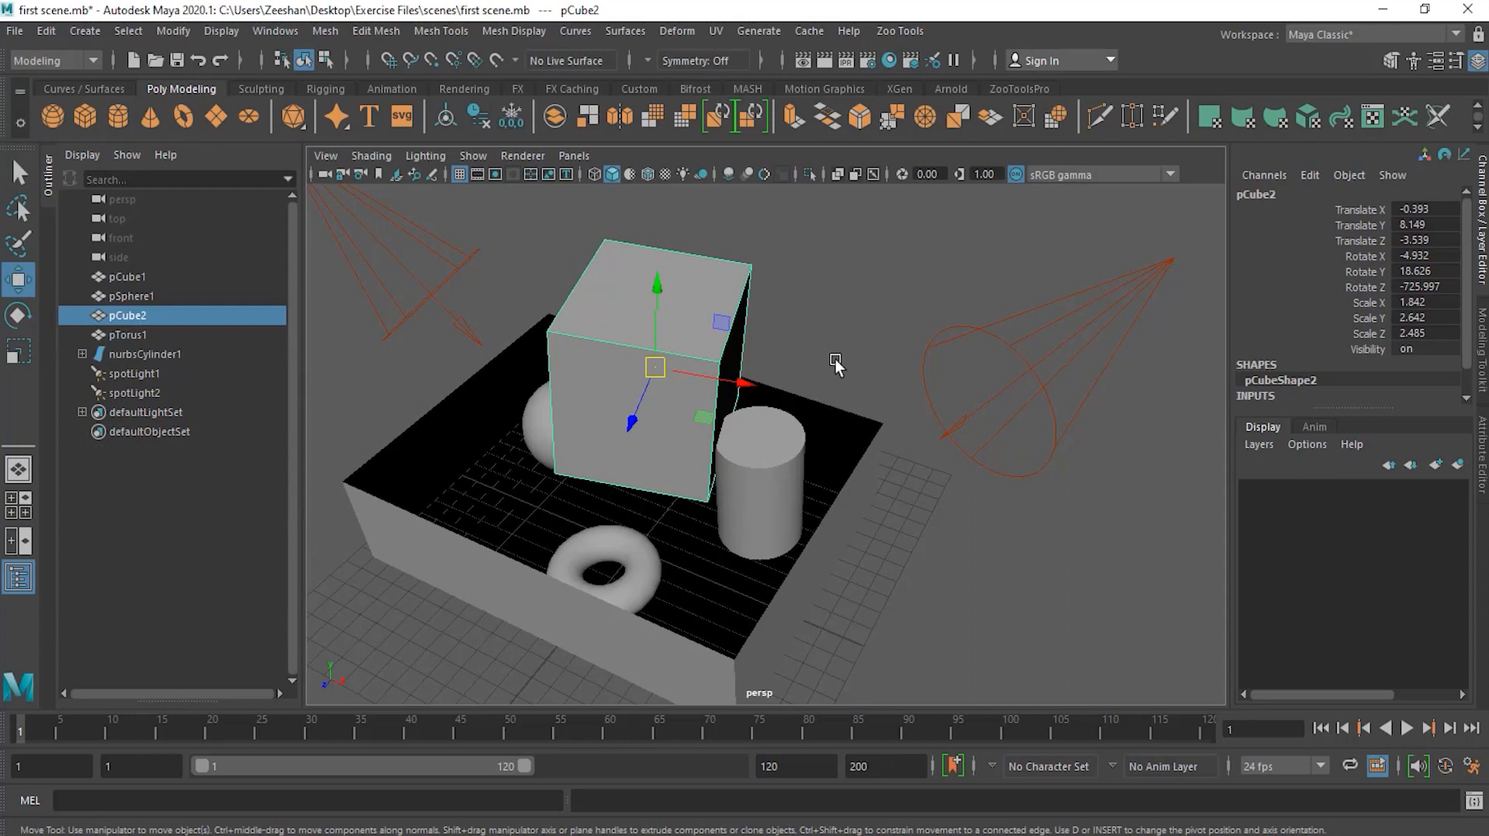
left_click_drag(835, 364, 980, 355, "alt")
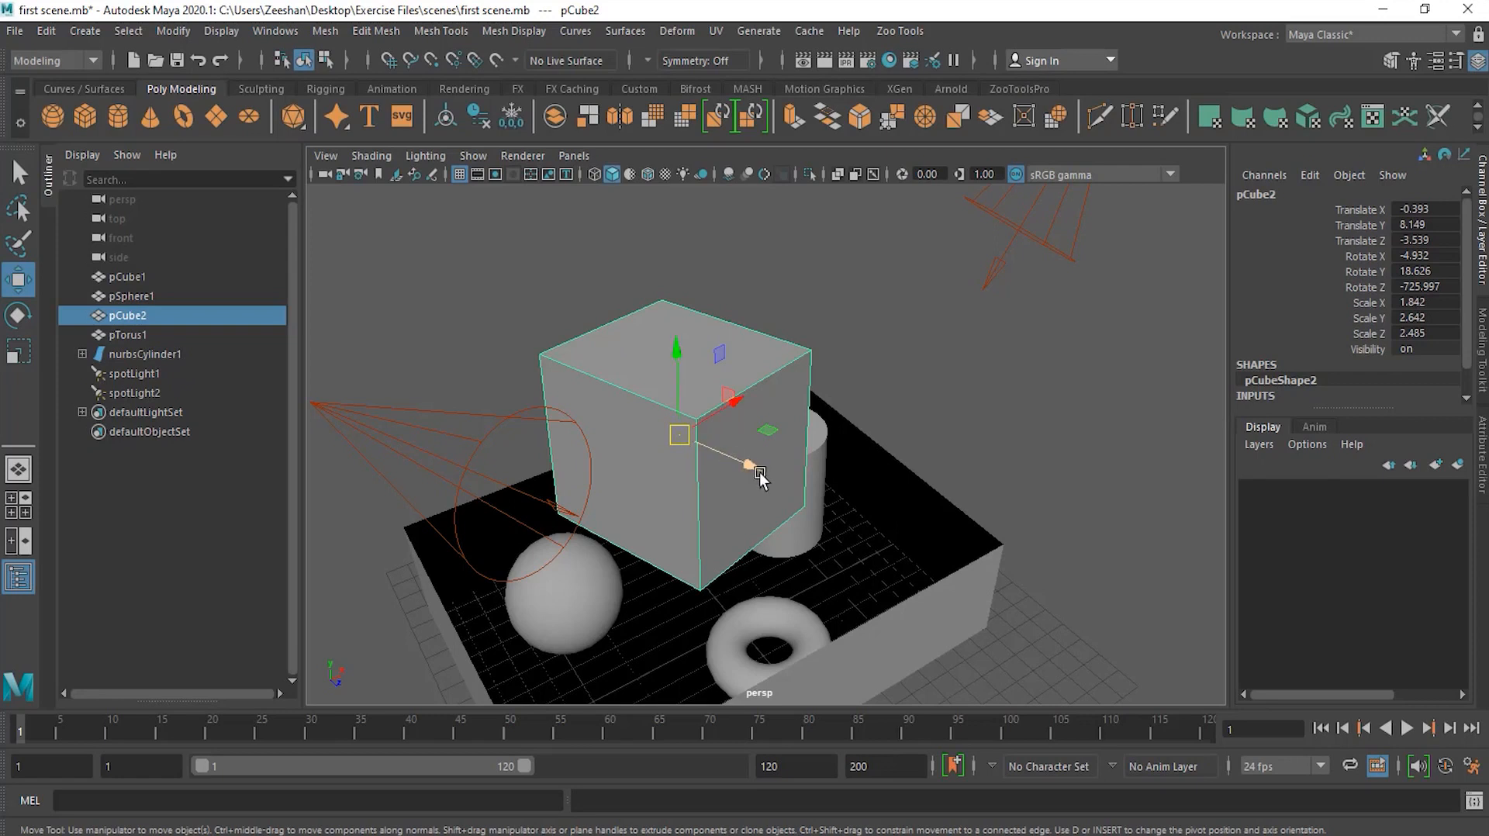
left_click_drag(736, 485, 761, 552, "alt")
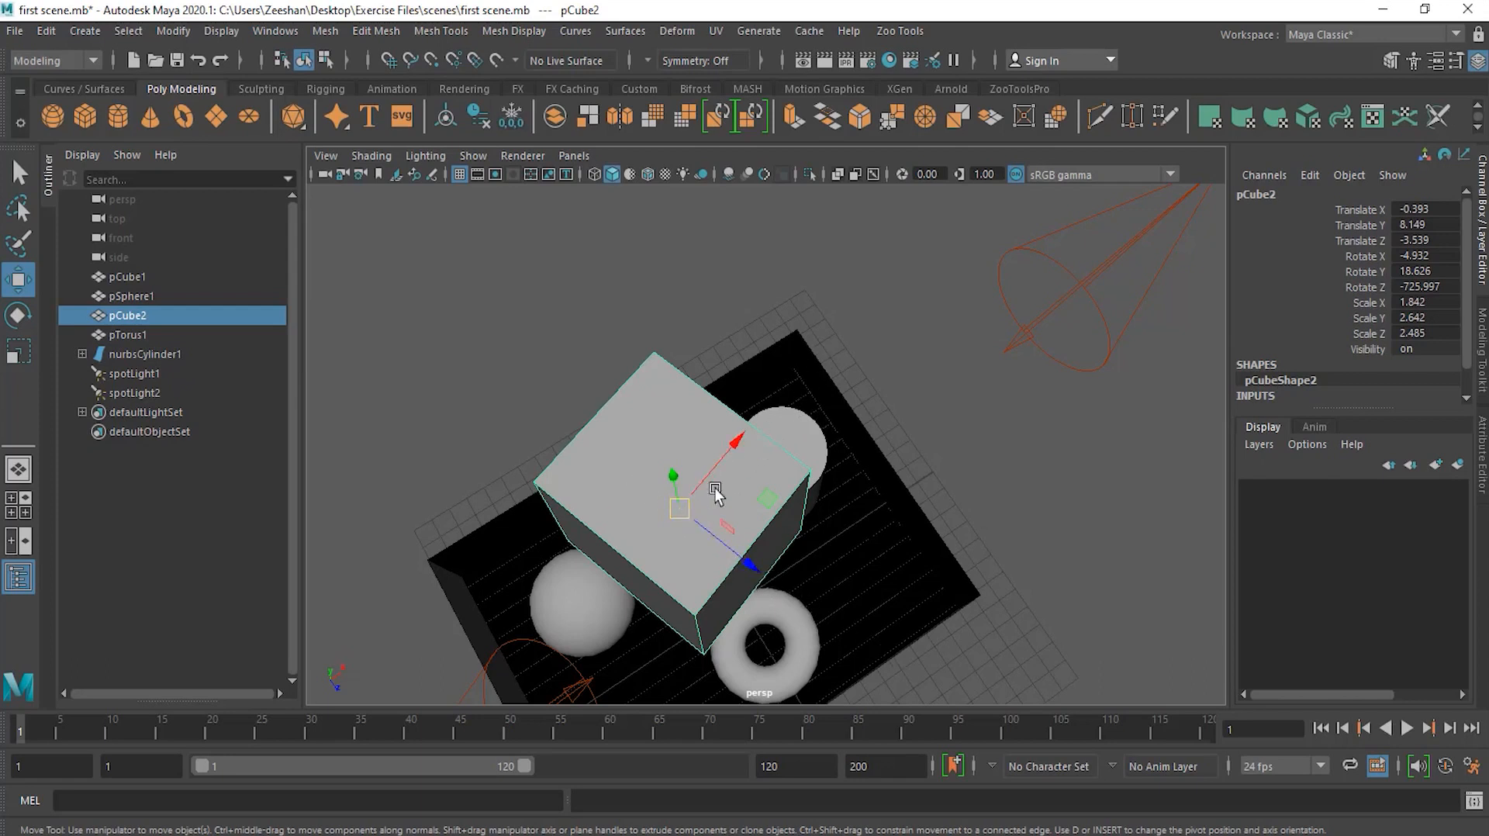
left_click_drag(688, 542, 665, 331, "alt")
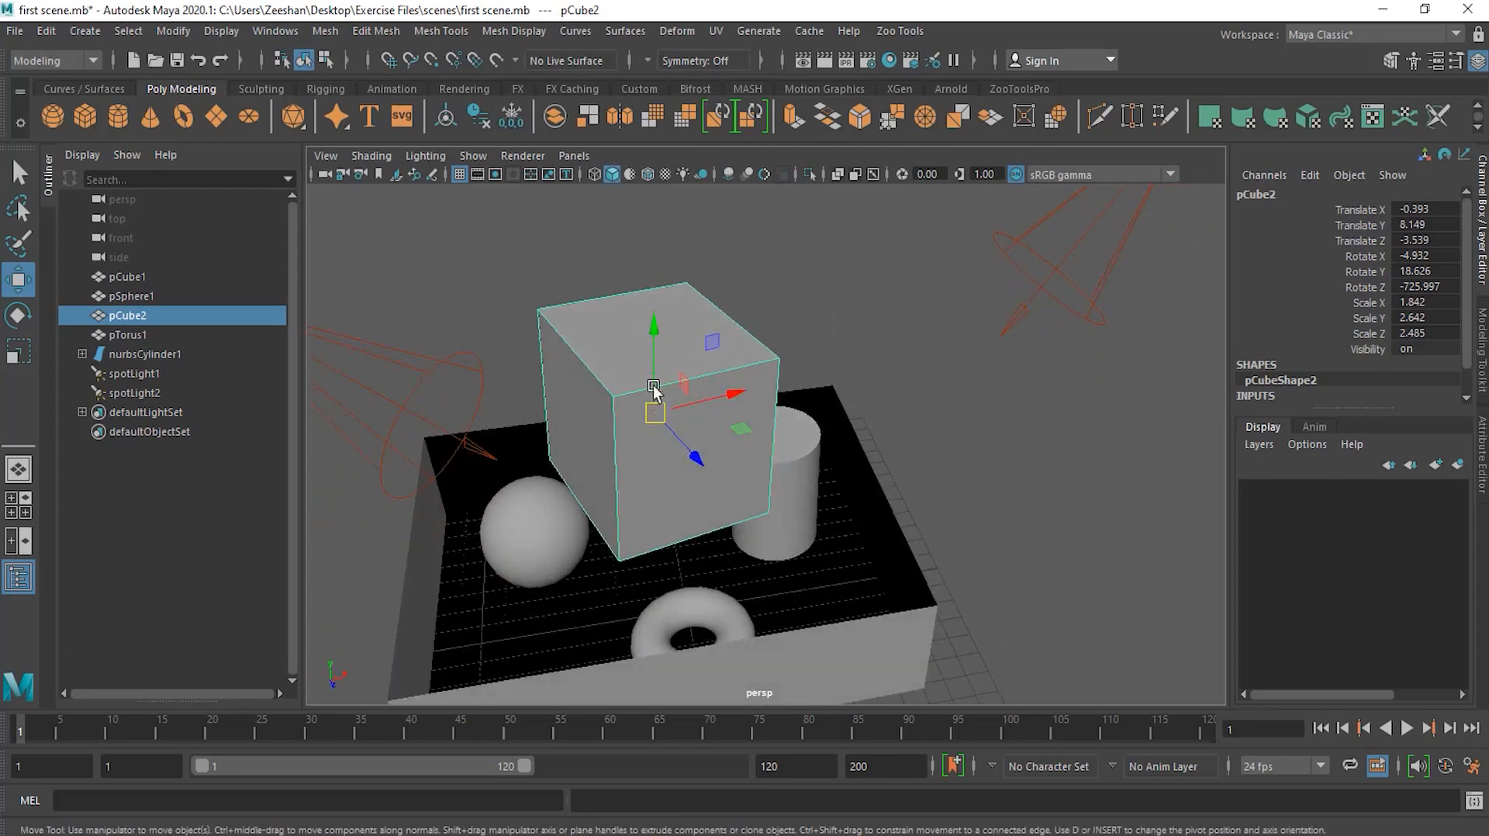
left_click_drag(687, 372, 729, 454, "alt")
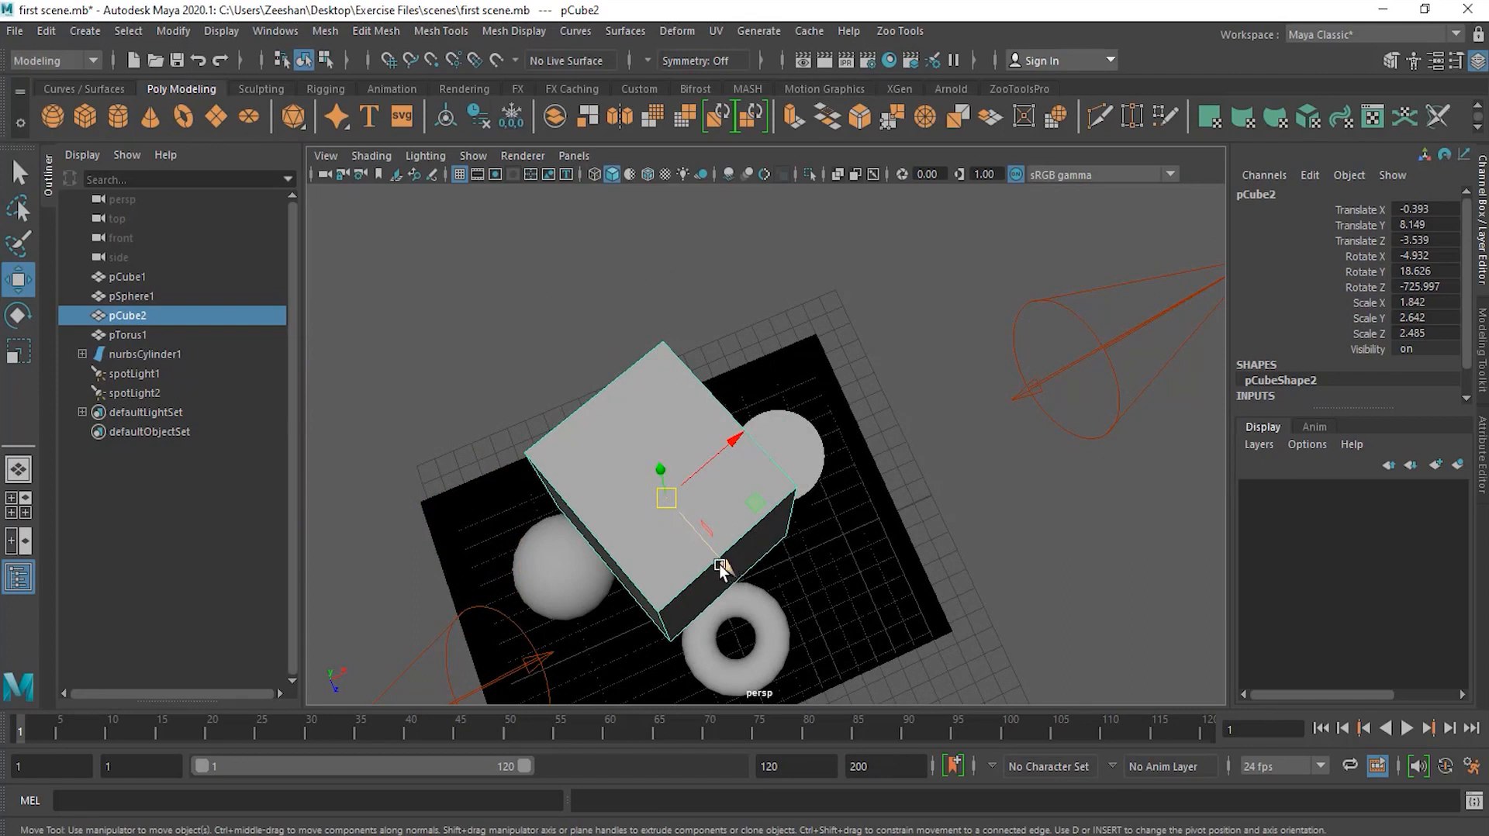
left_click_drag(721, 564, 625, 481)
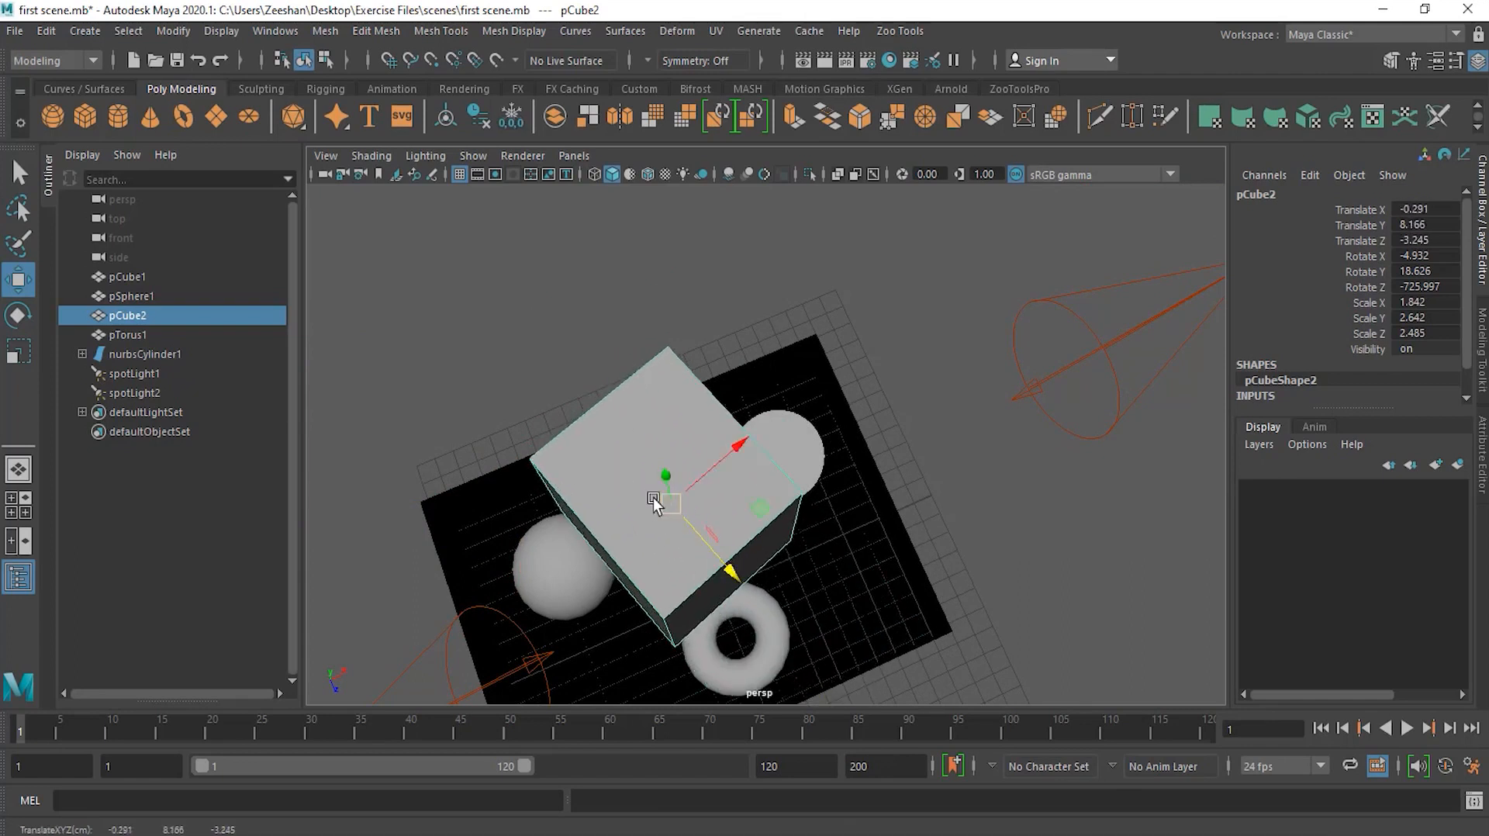
left_click_drag(822, 658, 714, 487, "alt")
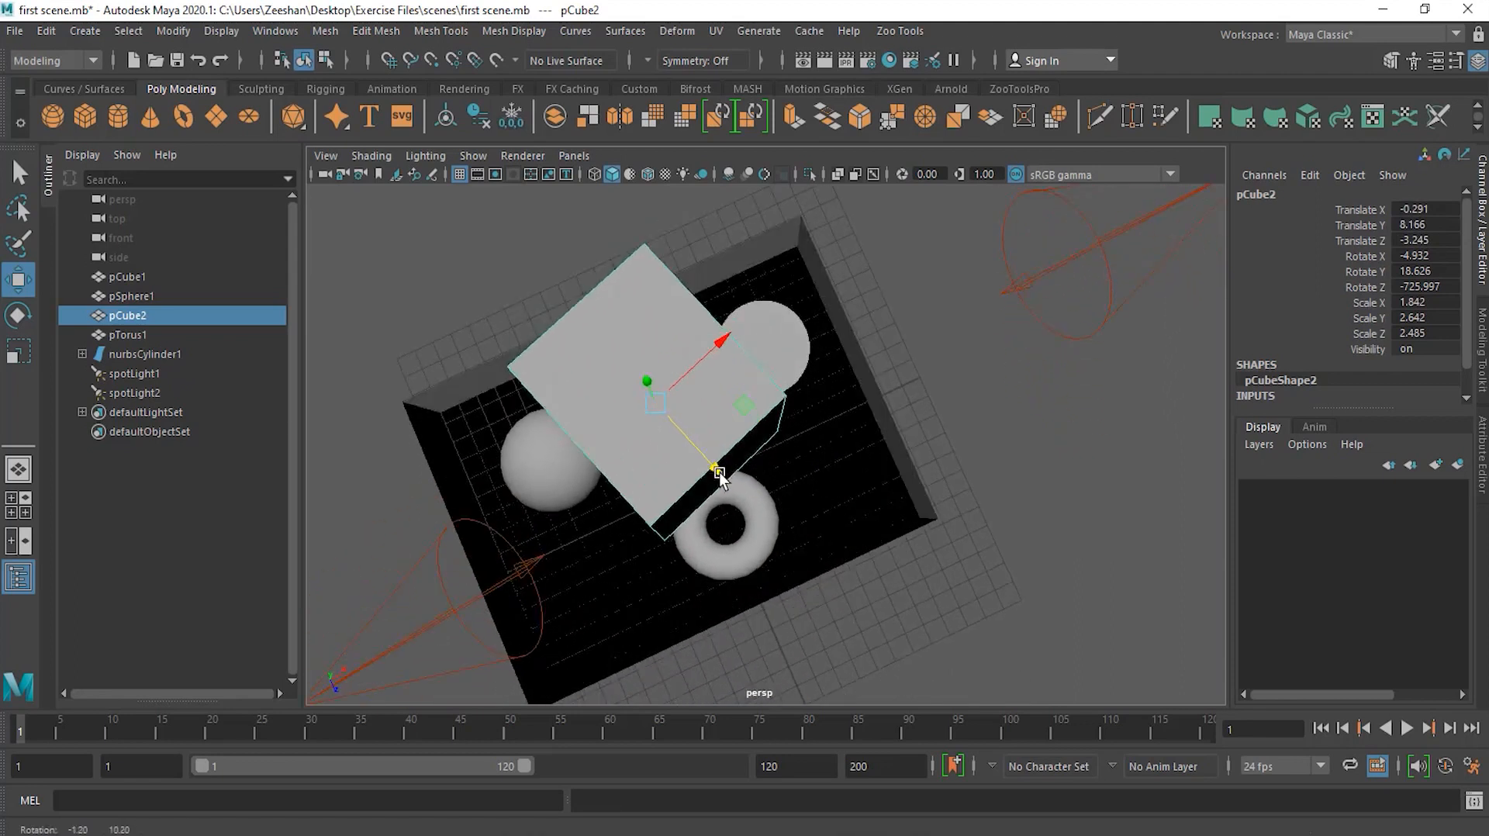
mouse_move(716, 354)
left_mouse_down()
mouse_move(817, 272)
mouse_move(727, 341)
left_mouse_up()
left_click_drag(686, 445, 698, 355, "alt")
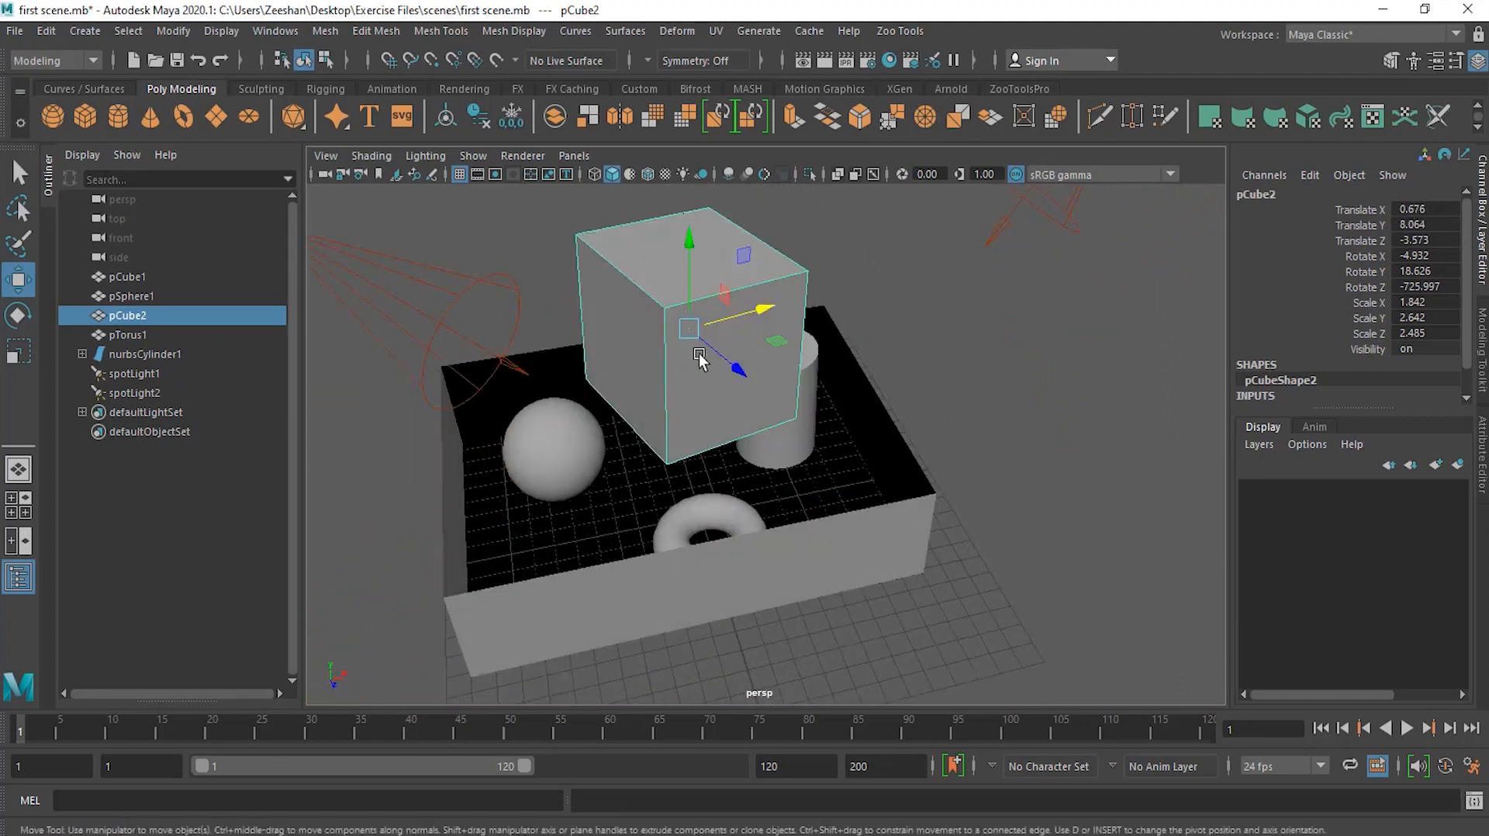
middle_click_drag(699, 356, 690, 445, "alt")
left_click_drag(683, 344, 683, 332)
left_click_drag(677, 310, 676, 346)
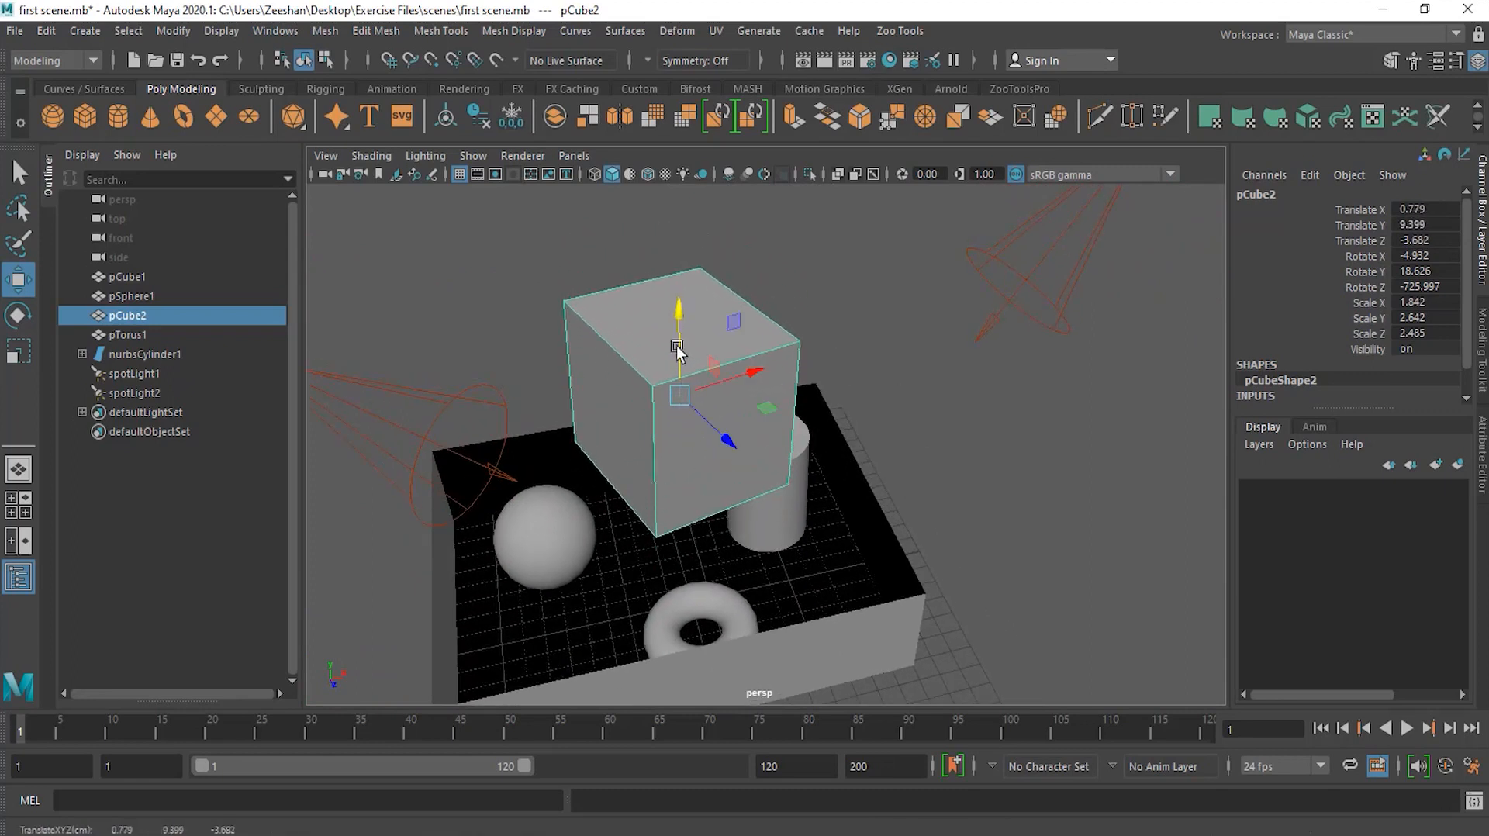
left_click_drag(831, 420, 789, 412, "alt")
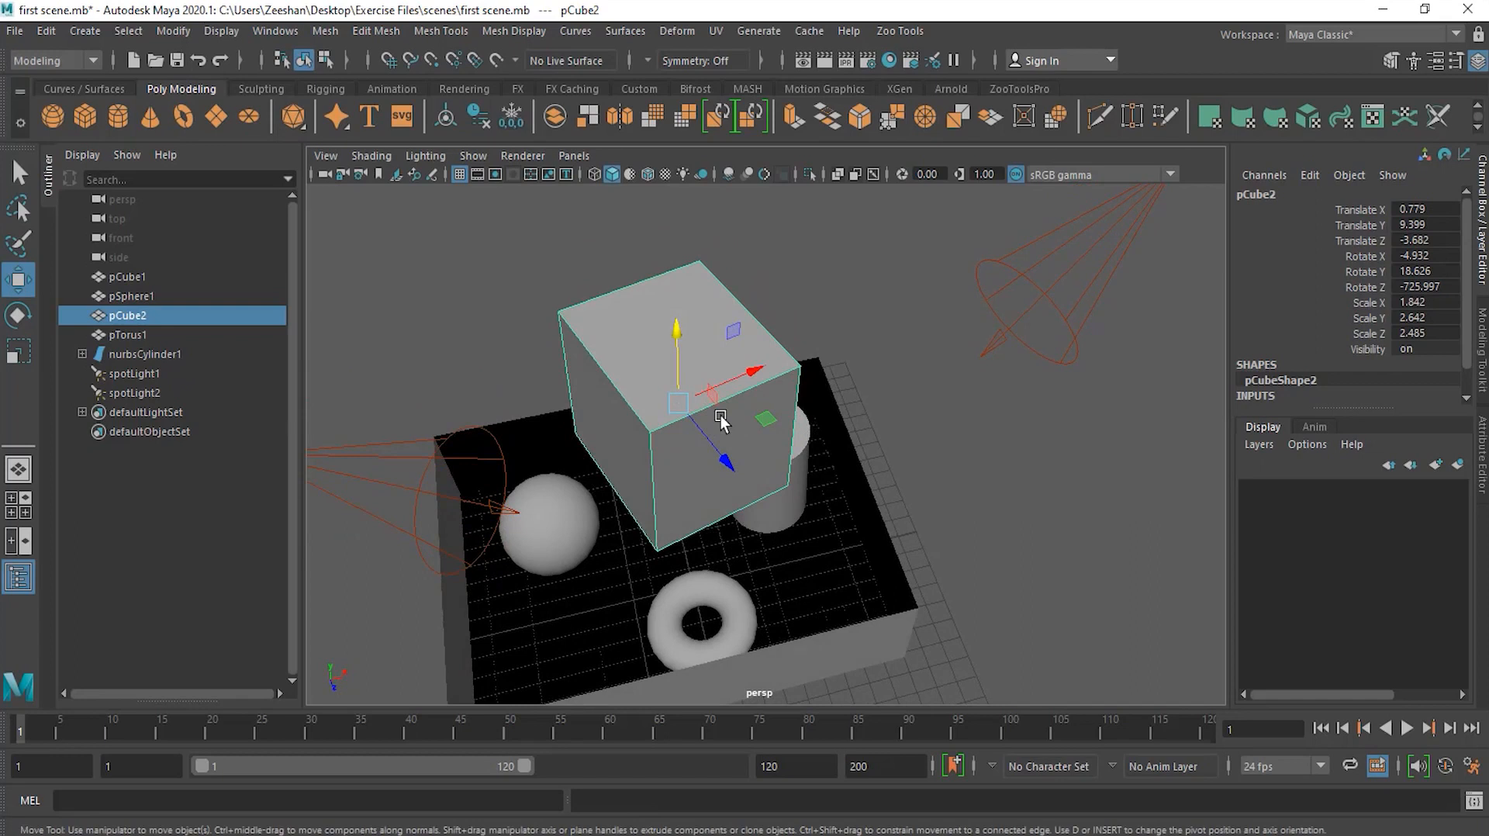
Step: Open the Move Tool settings, set Axis Orientation to World, and minimize the settings window
double_click(19, 281)
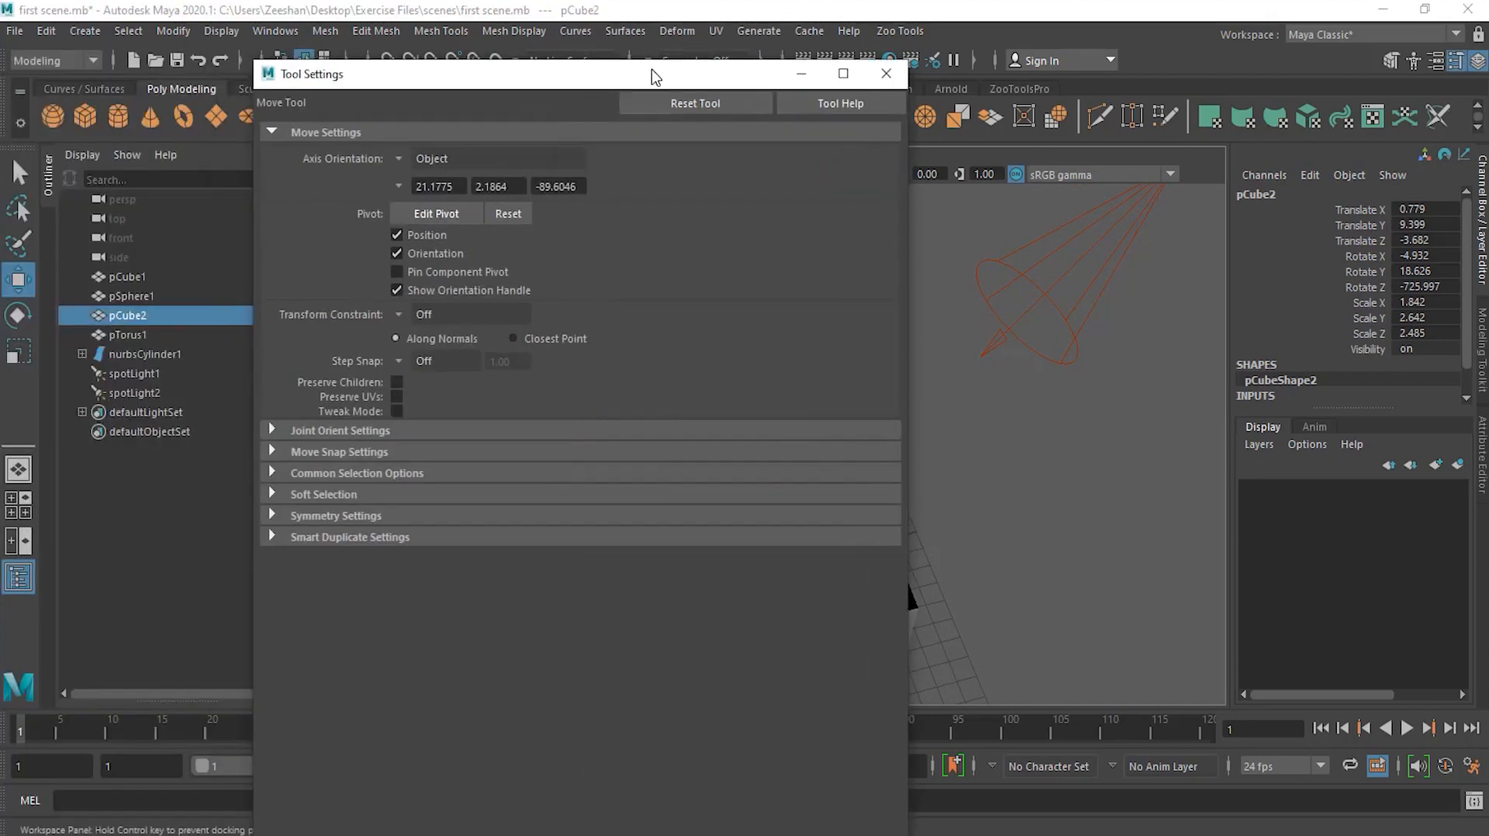
left_click_drag(651, 75, 463, 40)
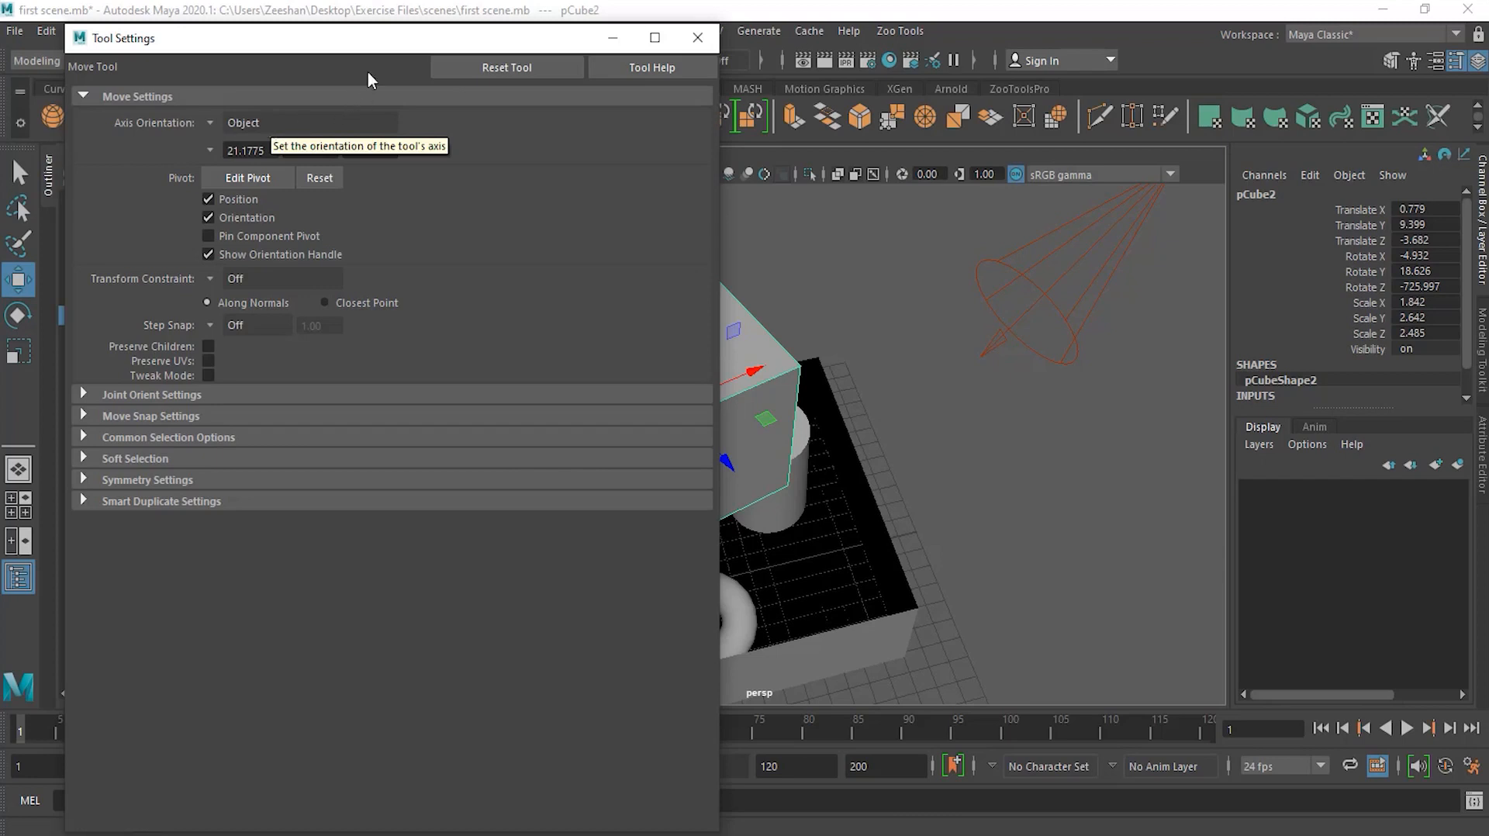
left_click_drag(410, 42, 508, 527)
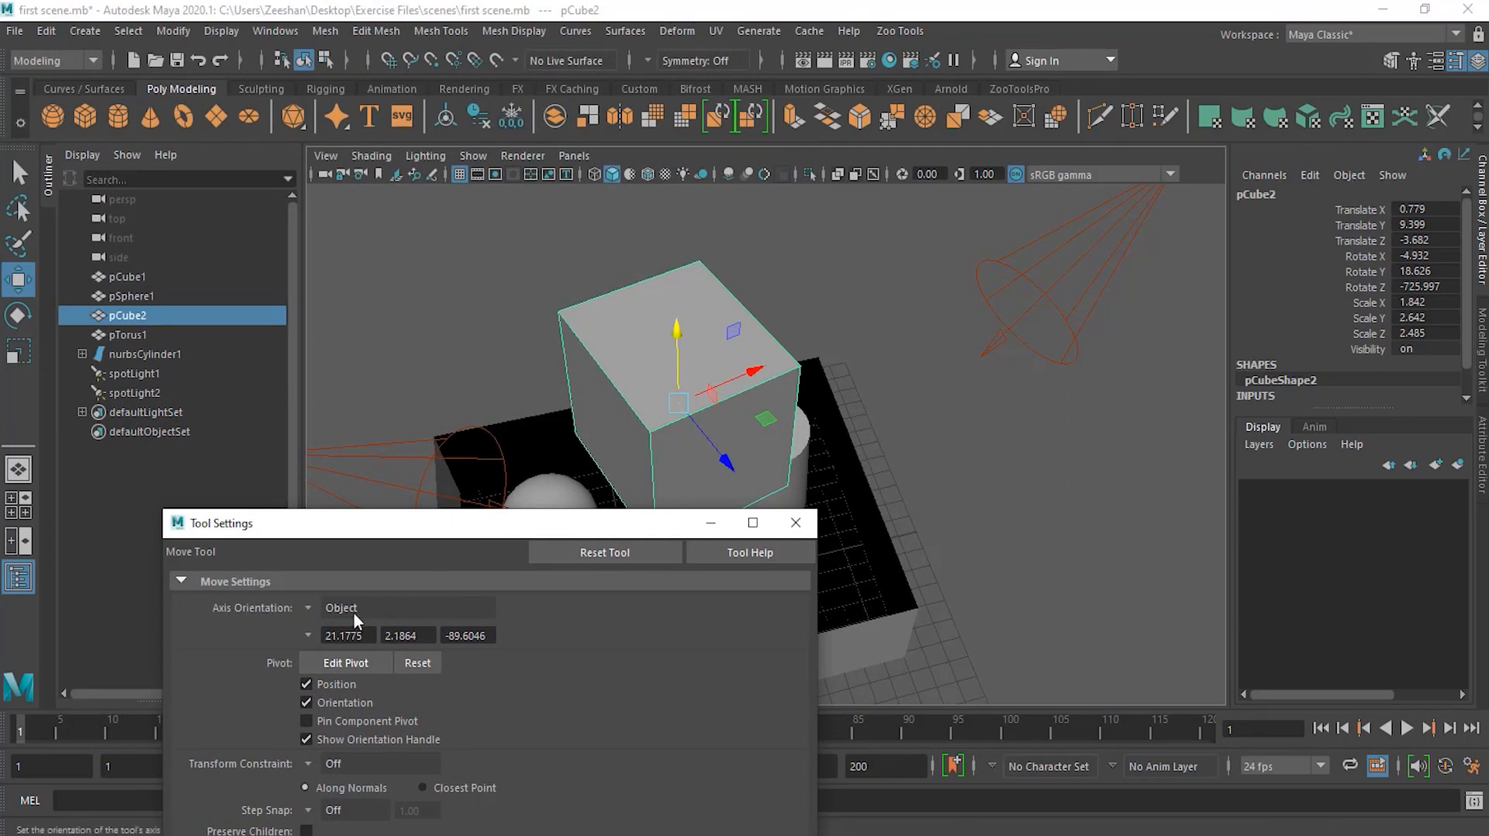
left_click(308, 607)
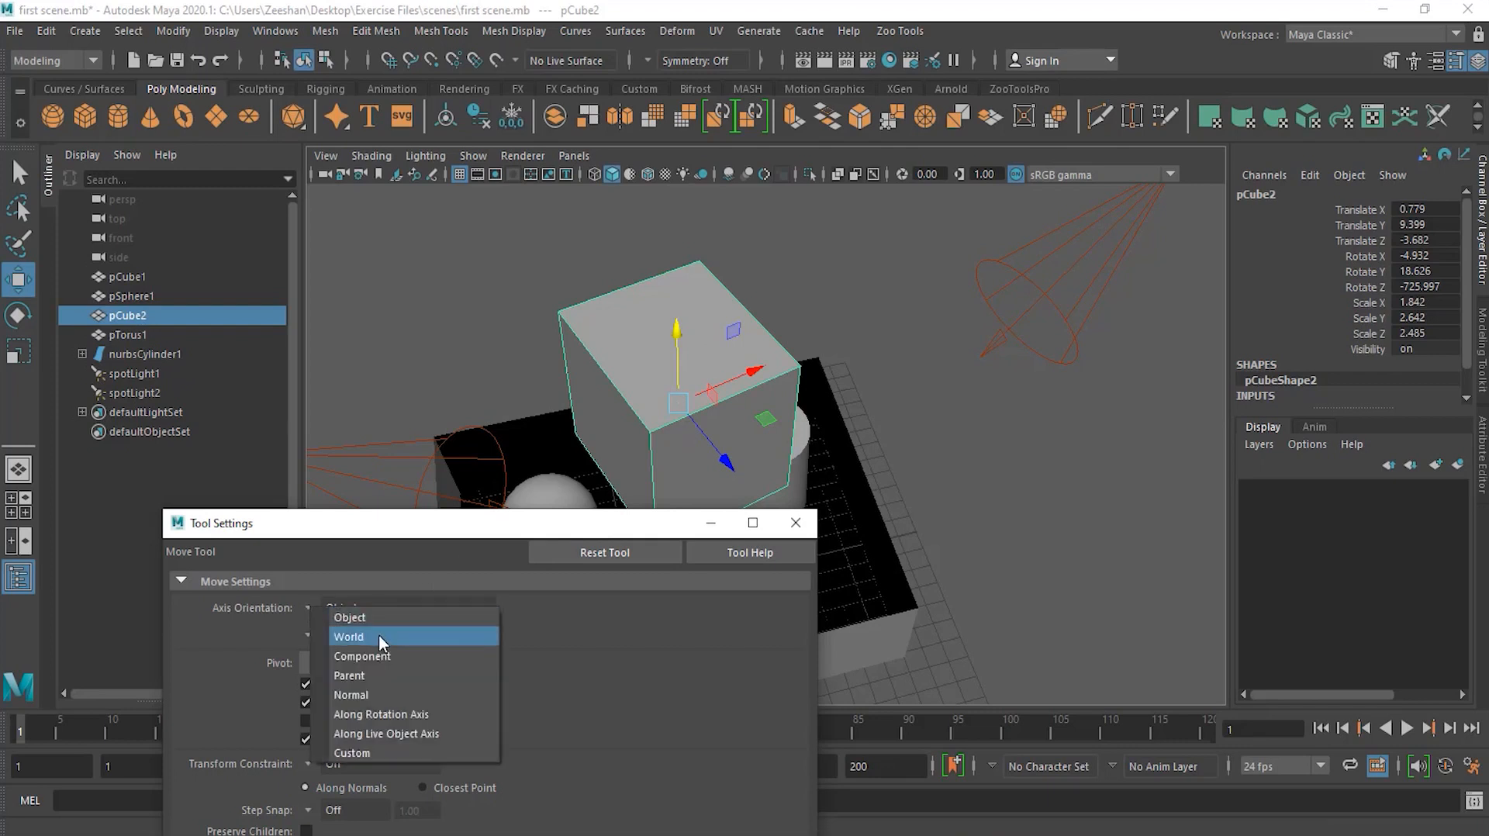
left_click(378, 636)
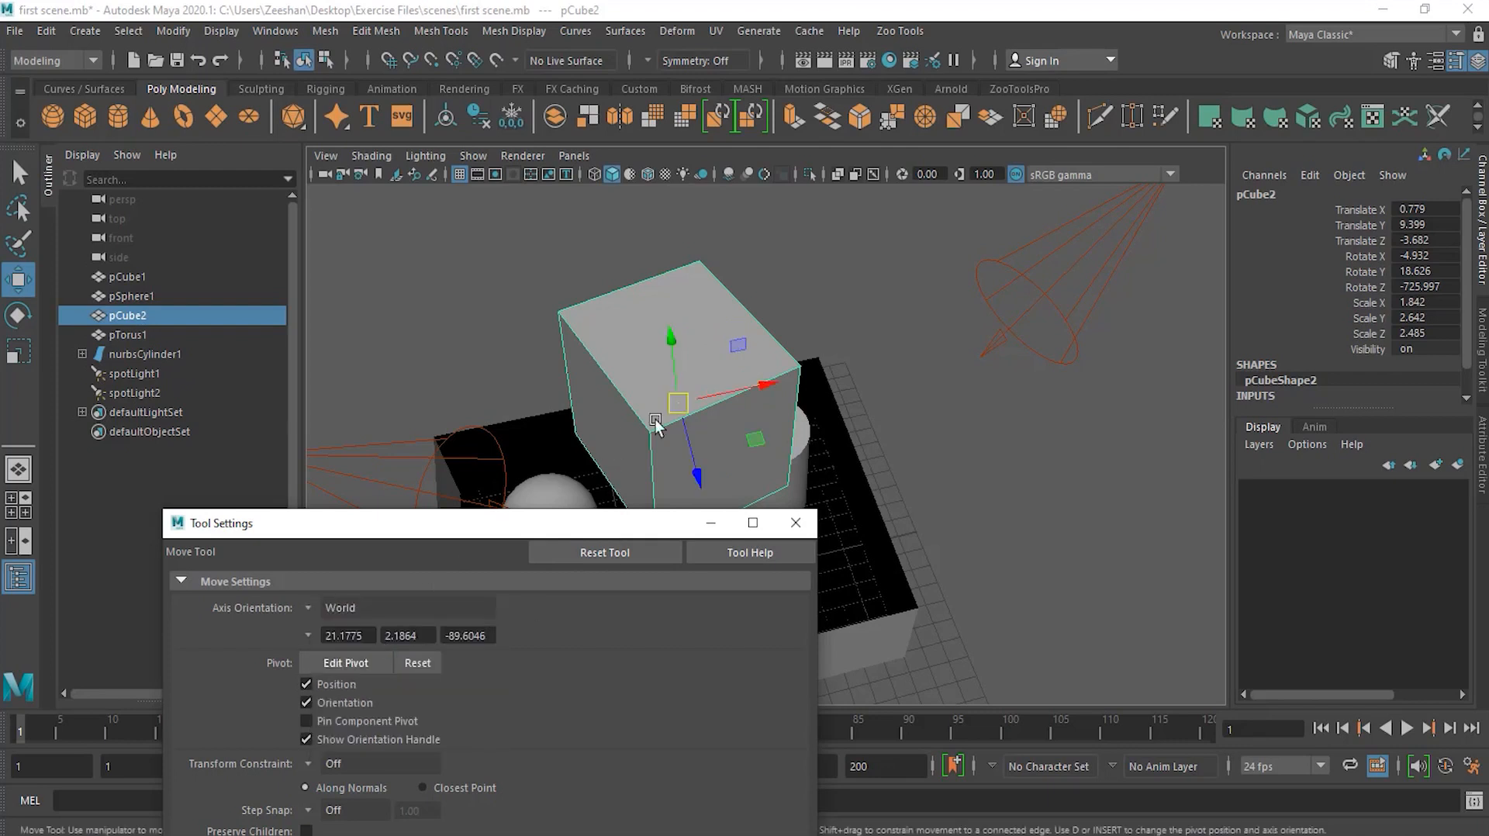
left_click(706, 522)
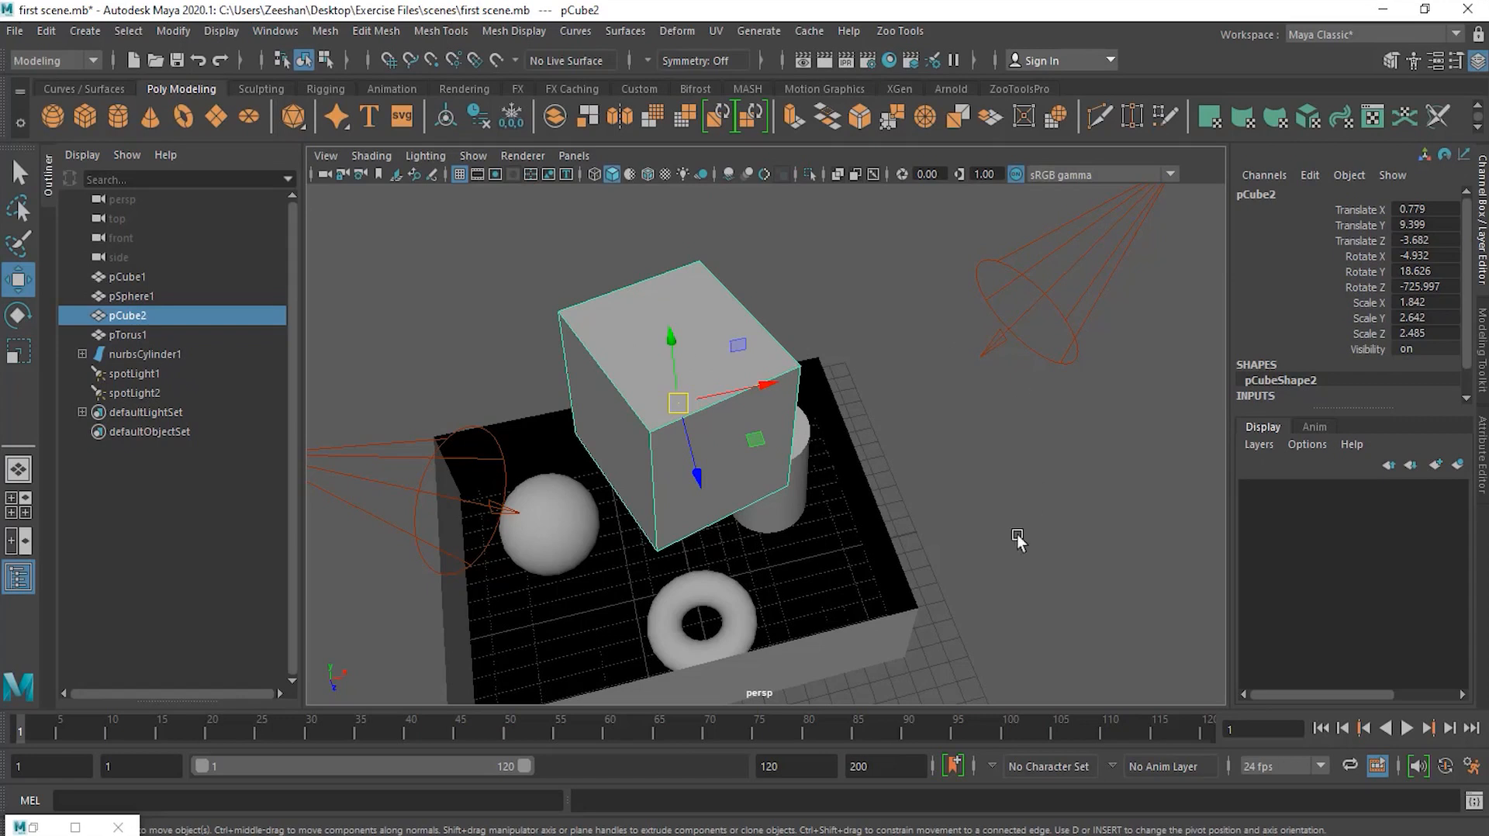
Step: Move the cube along the world axes to about X 0.89, Z -1.36
left_click_drag(993, 474, 682, 481, "alt")
left_click_drag(798, 347, 781, 438)
left_click_drag(915, 390, 843, 490, "alt")
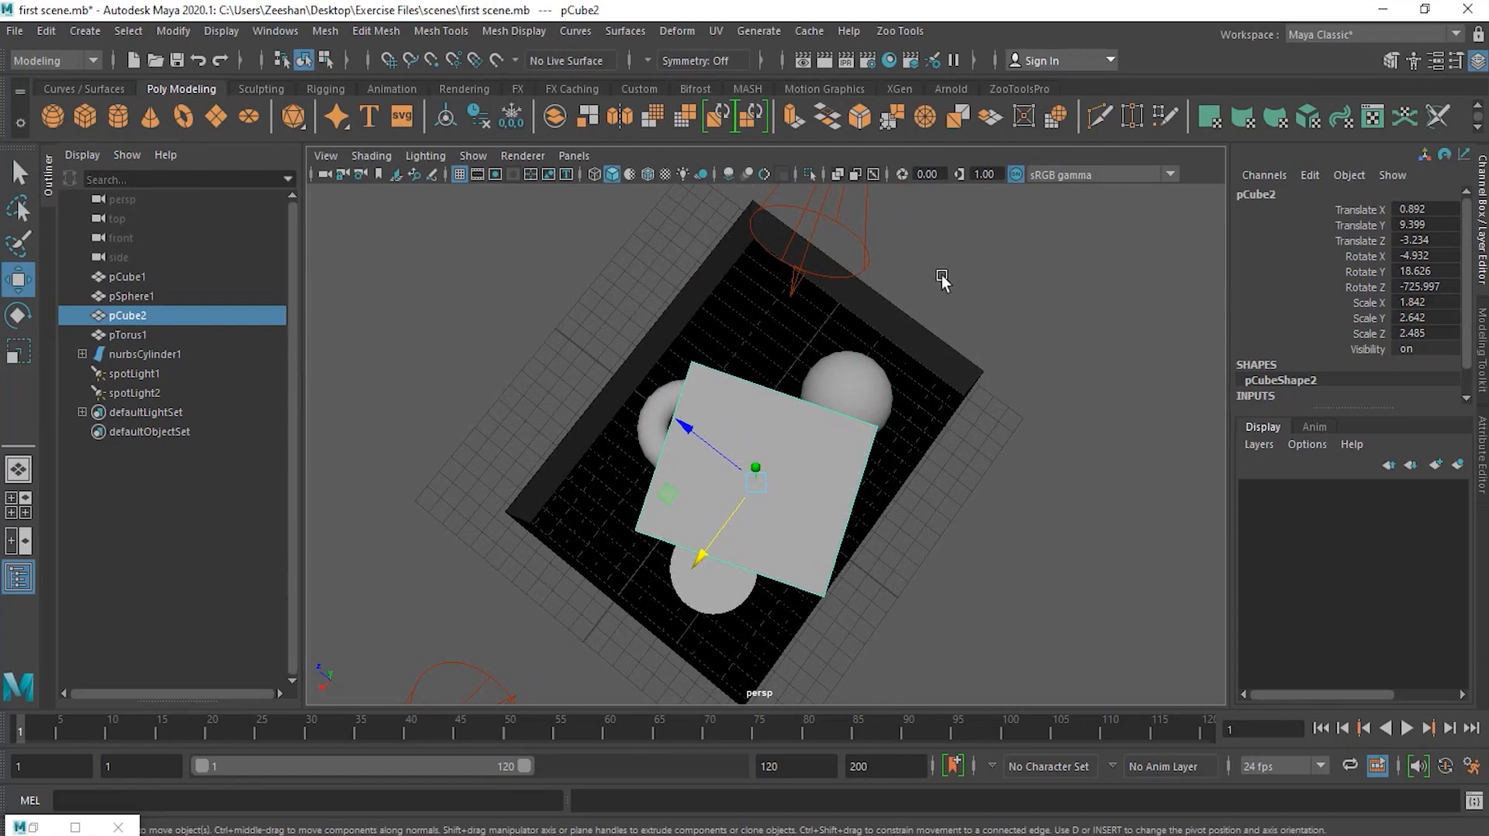
left_click_drag(707, 442, 686, 425)
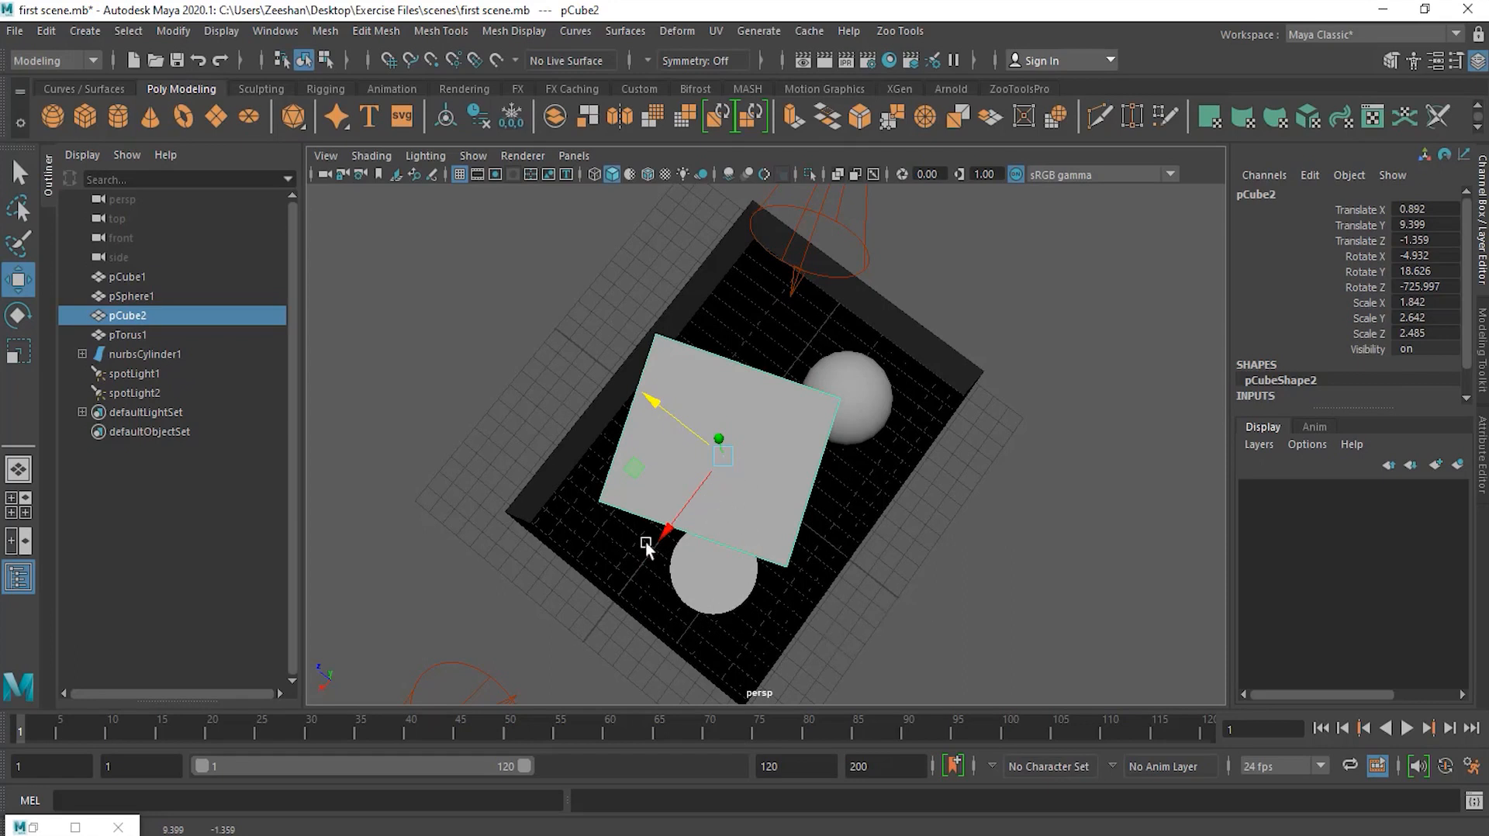
Step: Move the cube along the world Z axis to about Z -1.22
left_click_drag(844, 566, 615, 538, "alt")
left_click_drag(677, 465, 969, 578)
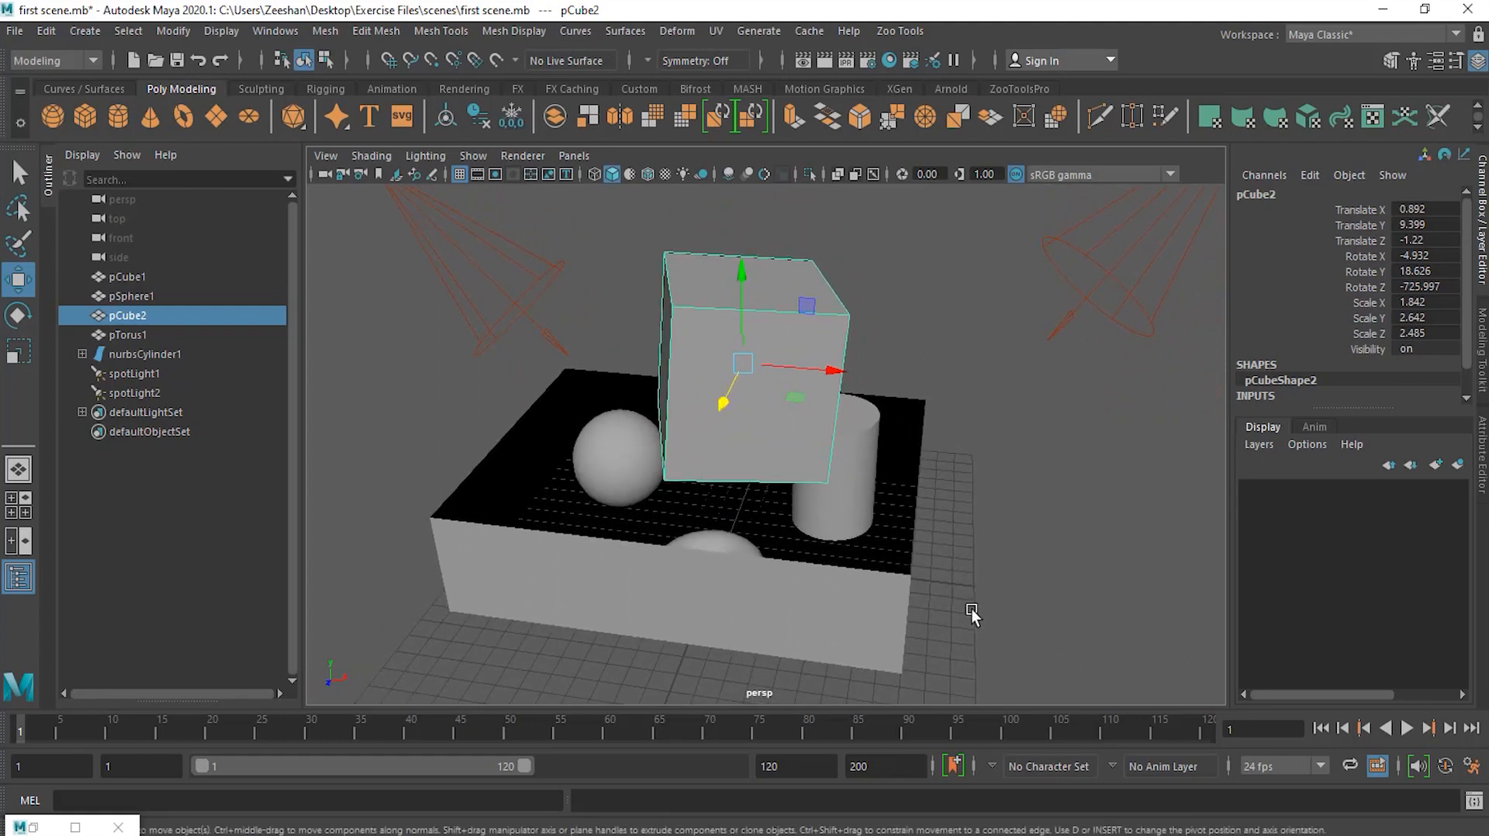
Step: Reopen the Move Tool settings, switch Axis Orientation back to Object, and close the settings window
left_click(33, 826)
left_click_drag(481, 522, 439, 218)
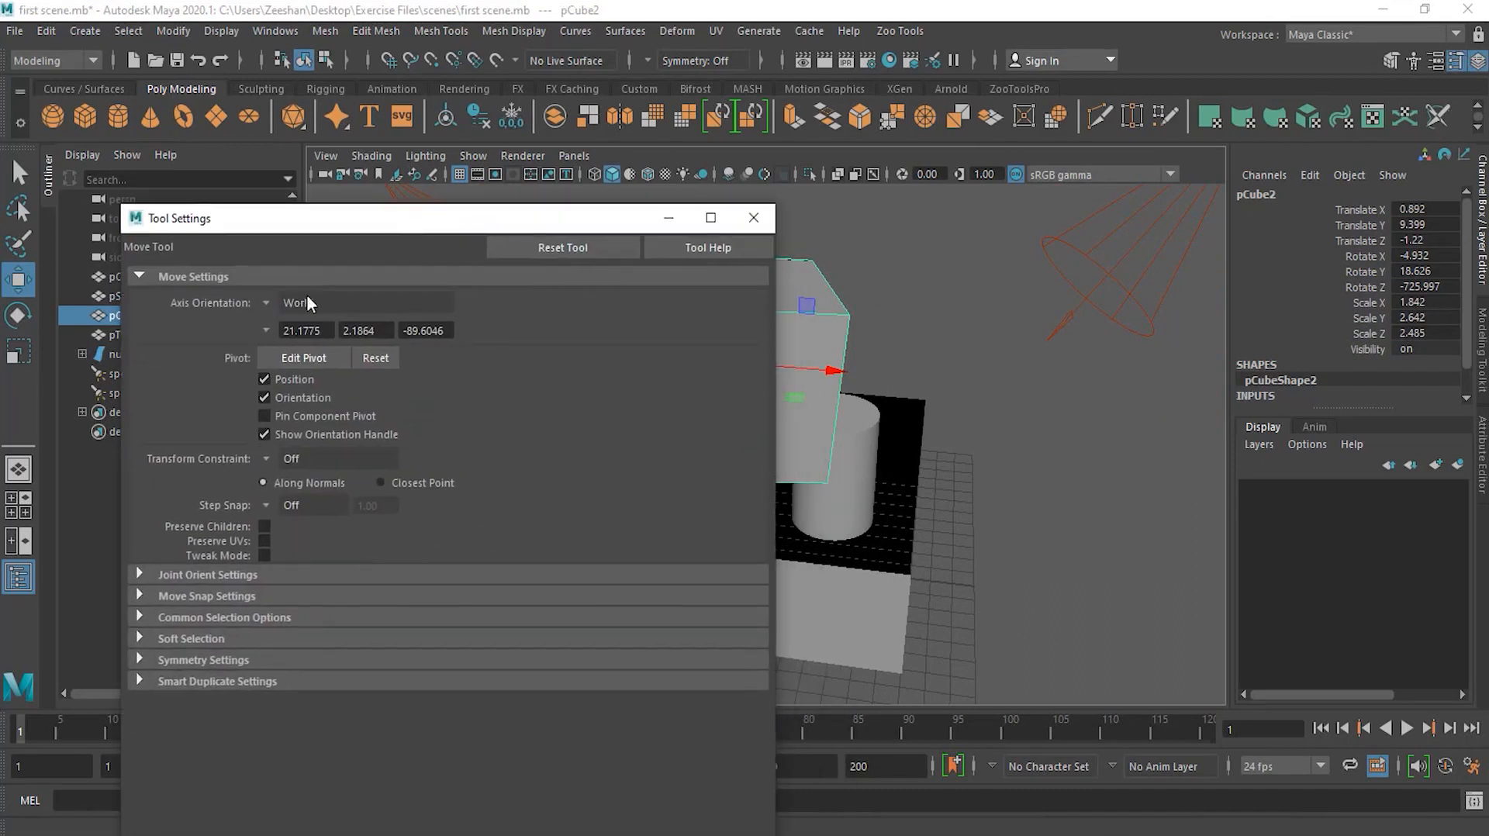
left_click(268, 302)
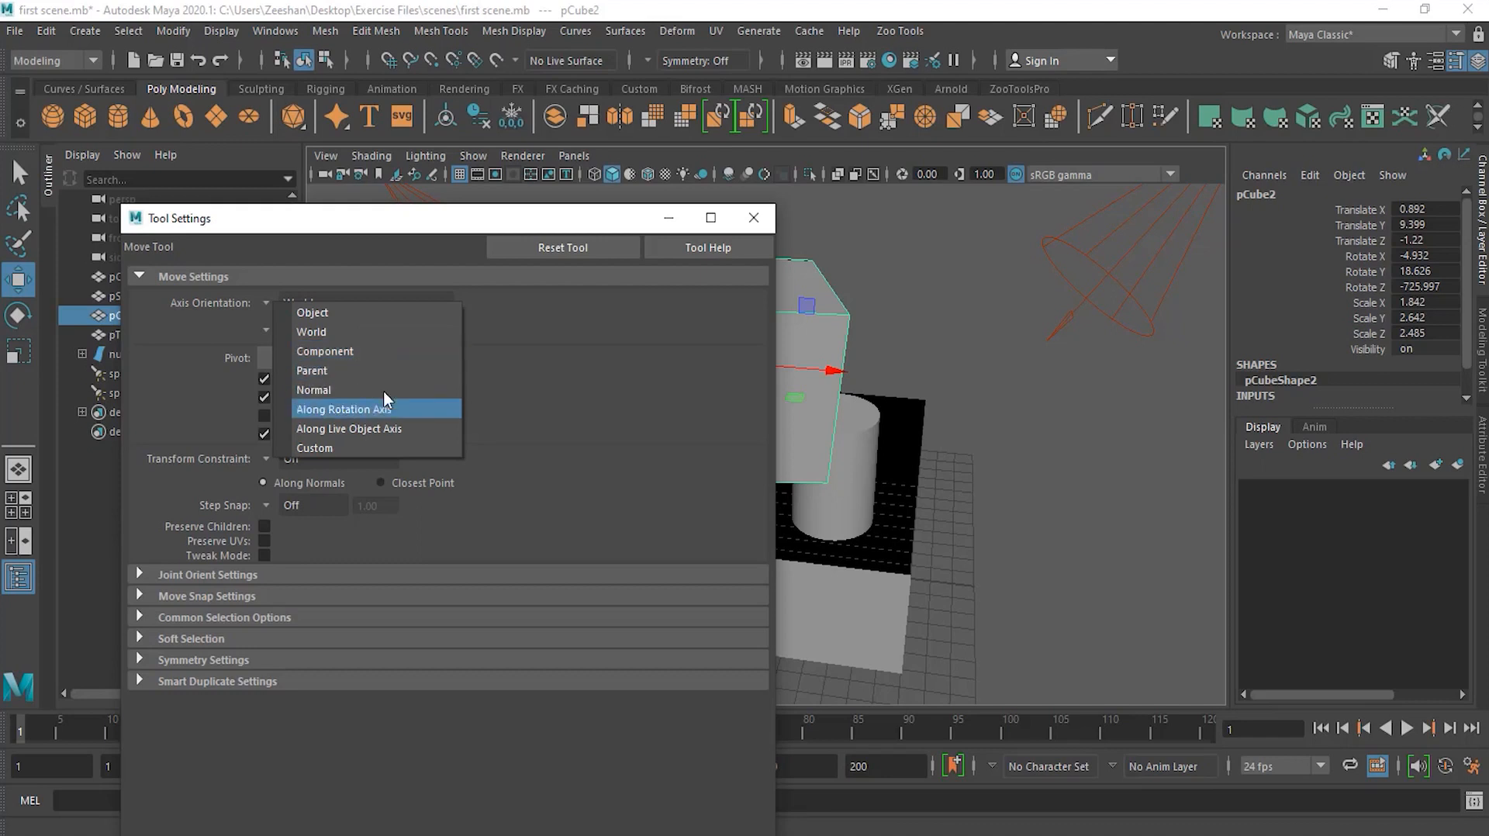
left_click(345, 314)
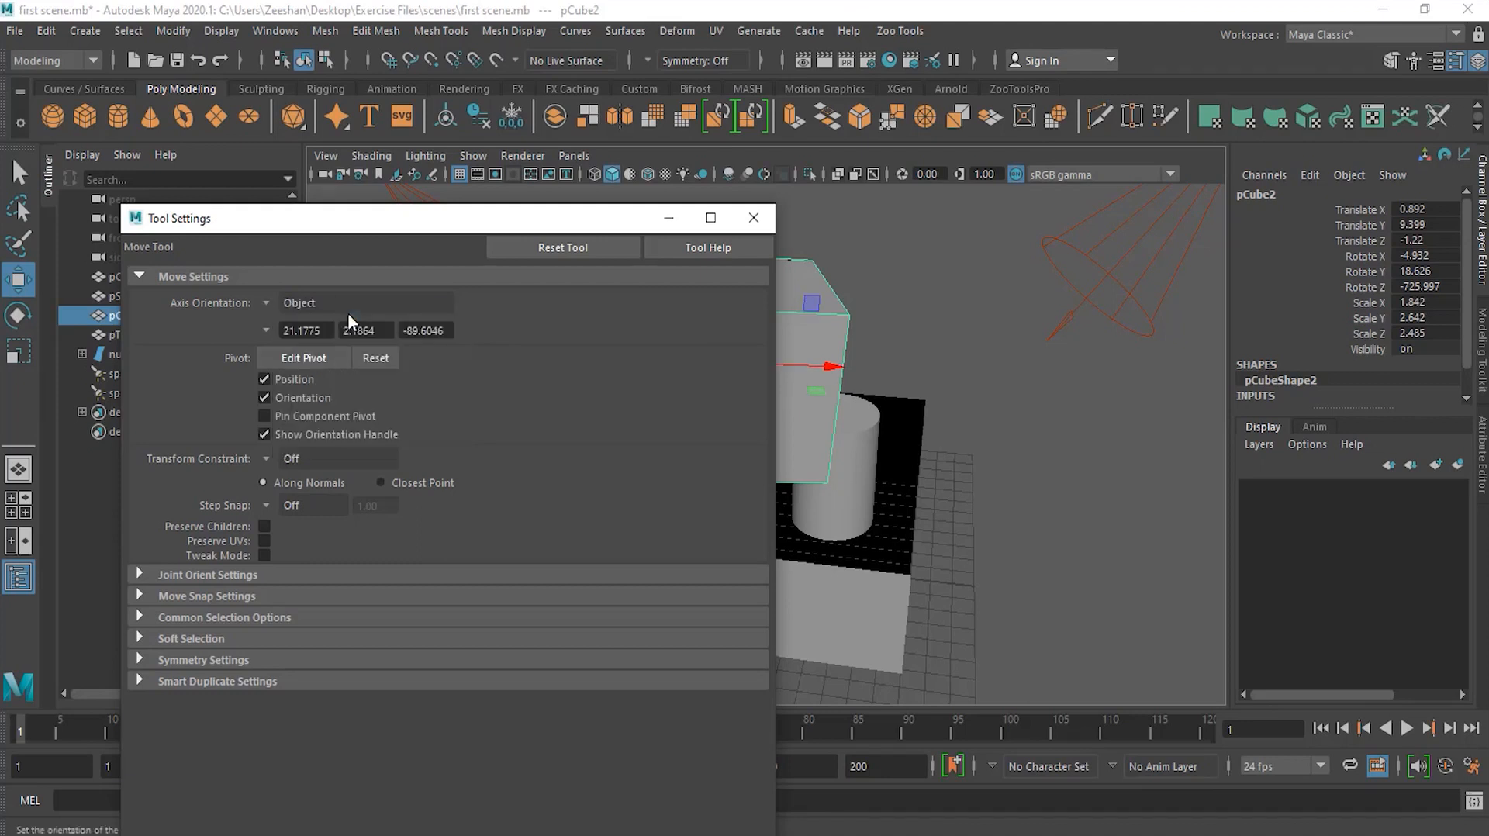
left_click(754, 219)
Step: Move the cube along its own axes to about X -0.25, Y 9.5, Z -1.07
left_click_drag(755, 217, 729, 450, "alt")
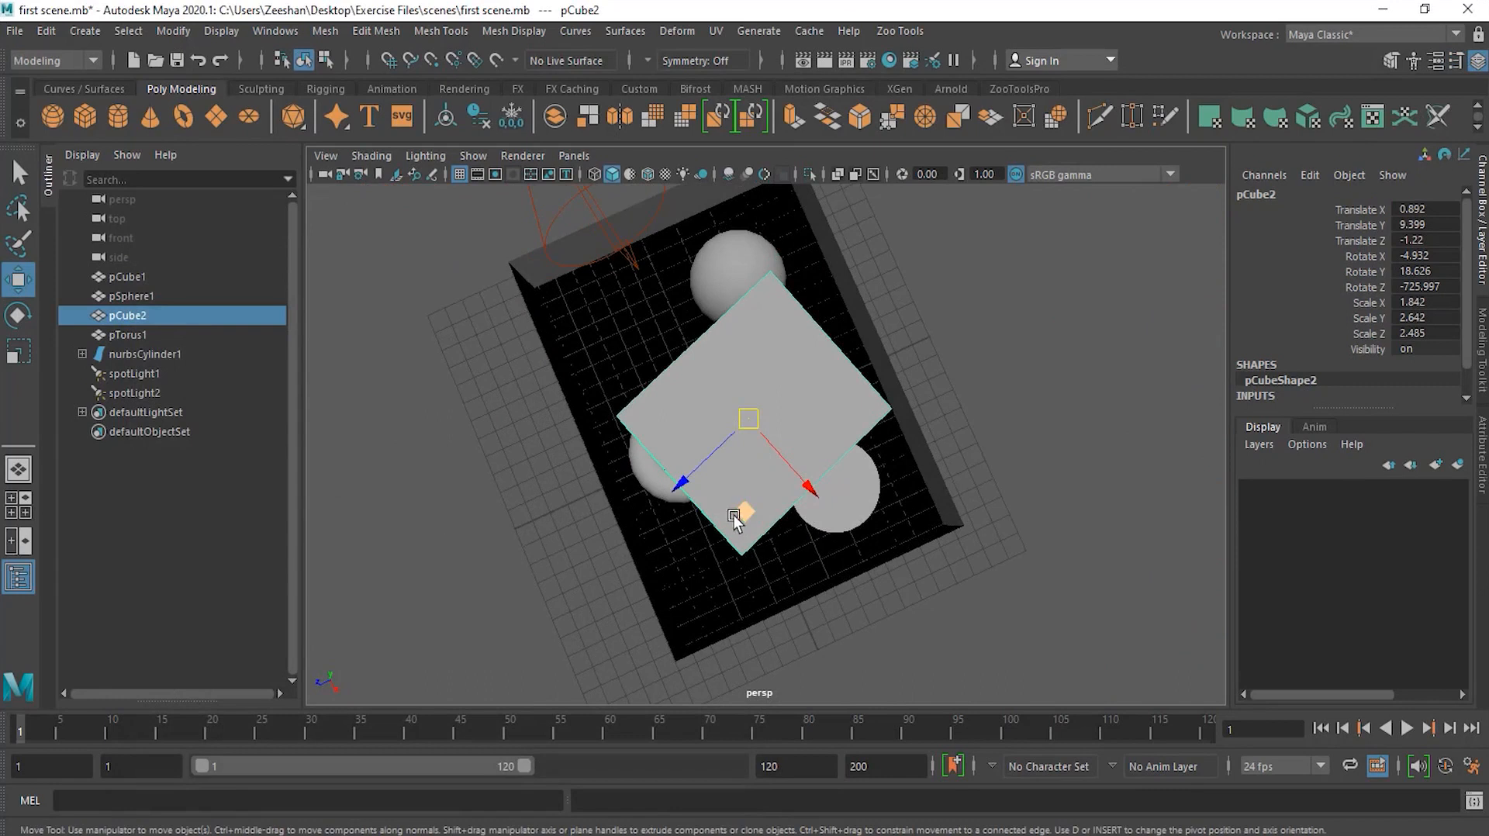
left_click_drag(681, 512, 751, 423, "alt")
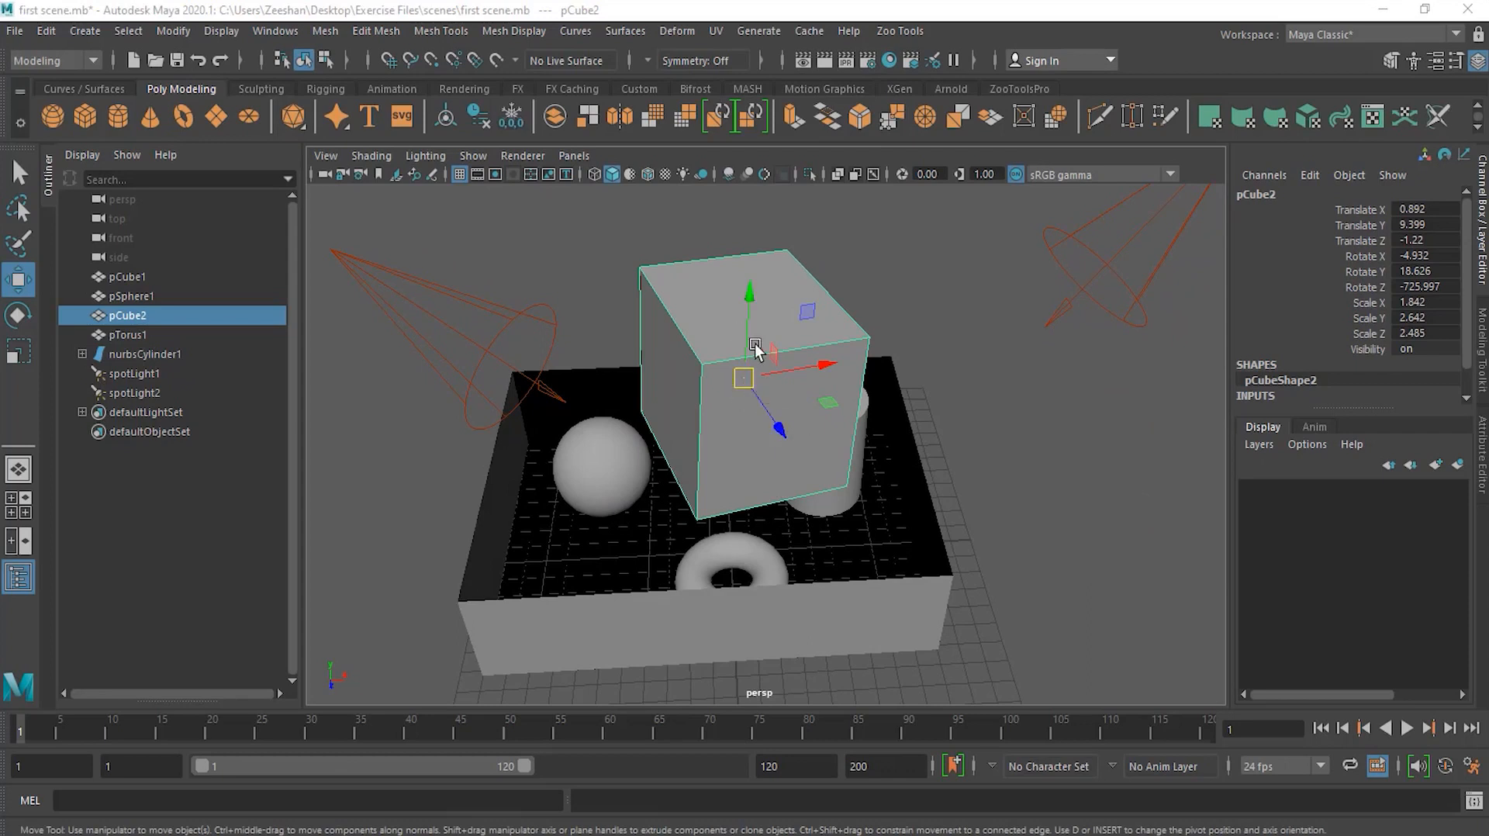
left_click_drag(860, 422, 708, 379, "alt")
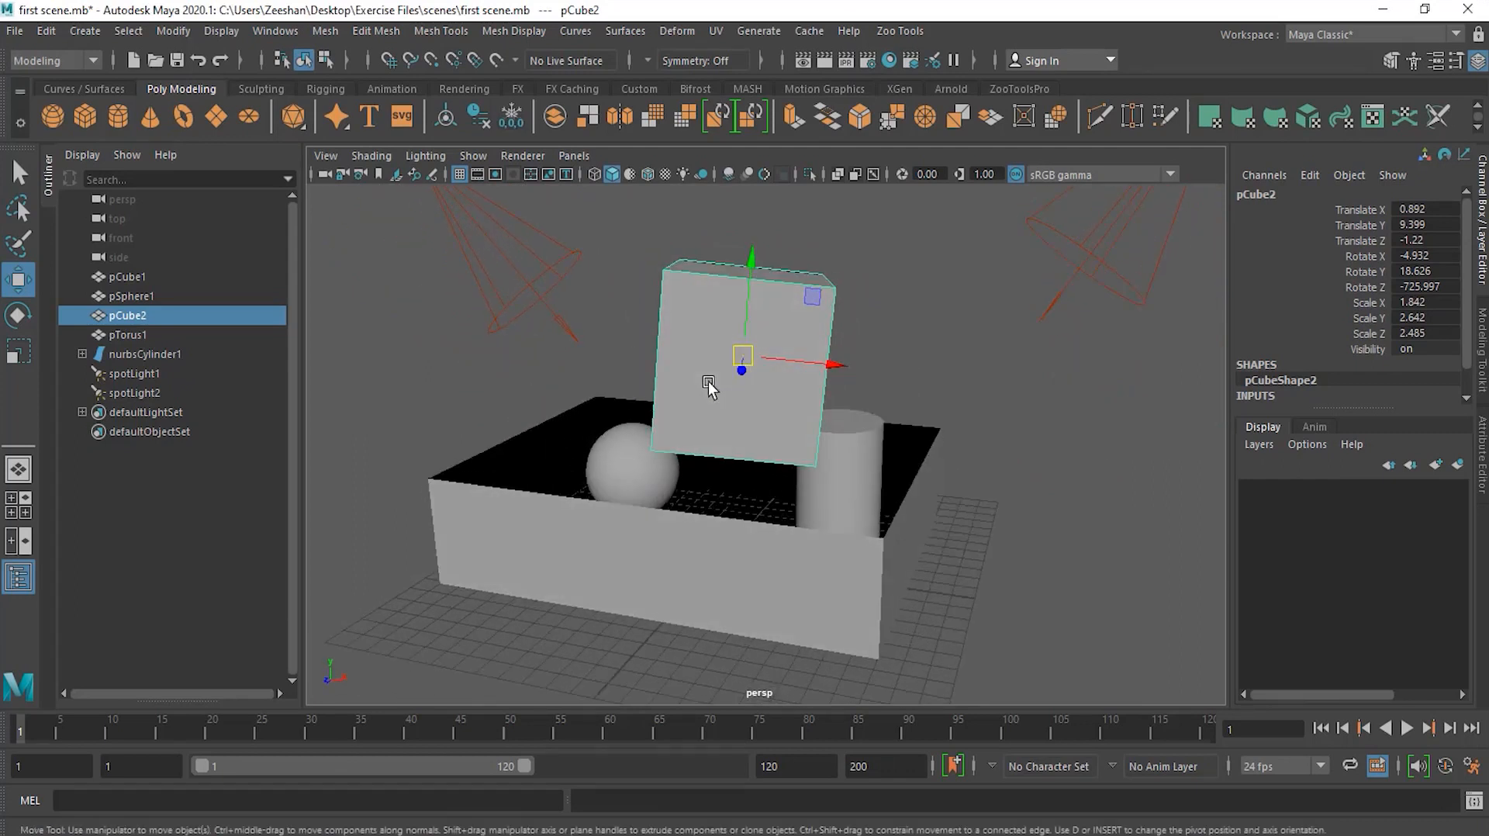
left_click_drag(708, 380, 774, 415, "alt")
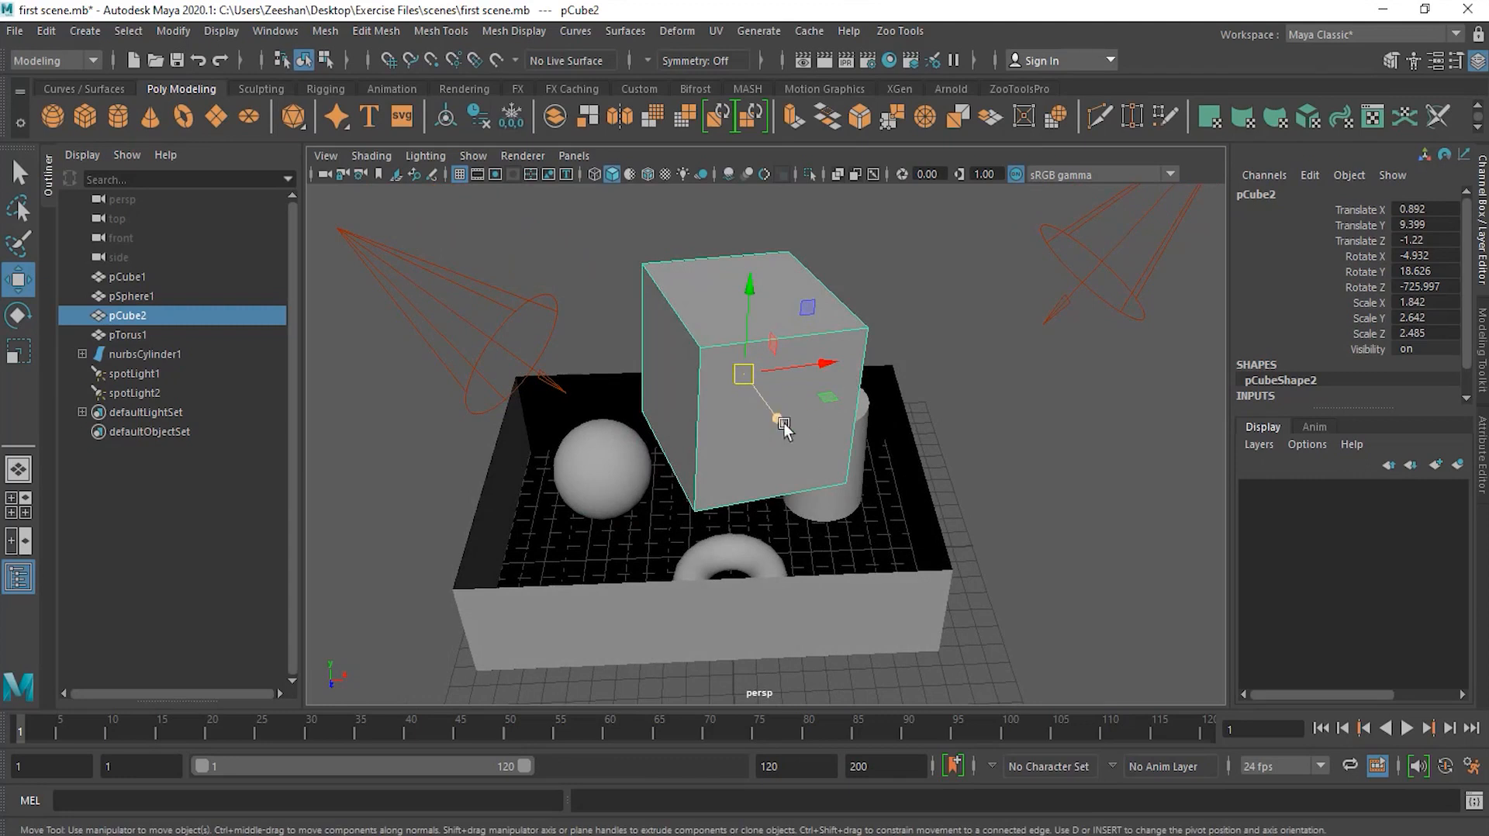
left_click_drag(814, 434, 691, 421, "alt")
mouse_move(690, 422)
middle_mouse_down()
mouse_move(694, 405)
mouse_move(578, 482)
mouse_move(695, 394)
mouse_move(784, 411)
mouse_move(830, 392)
mouse_move(668, 425)
middle_mouse_up()
left_click_drag(668, 426, 764, 417, "alt")
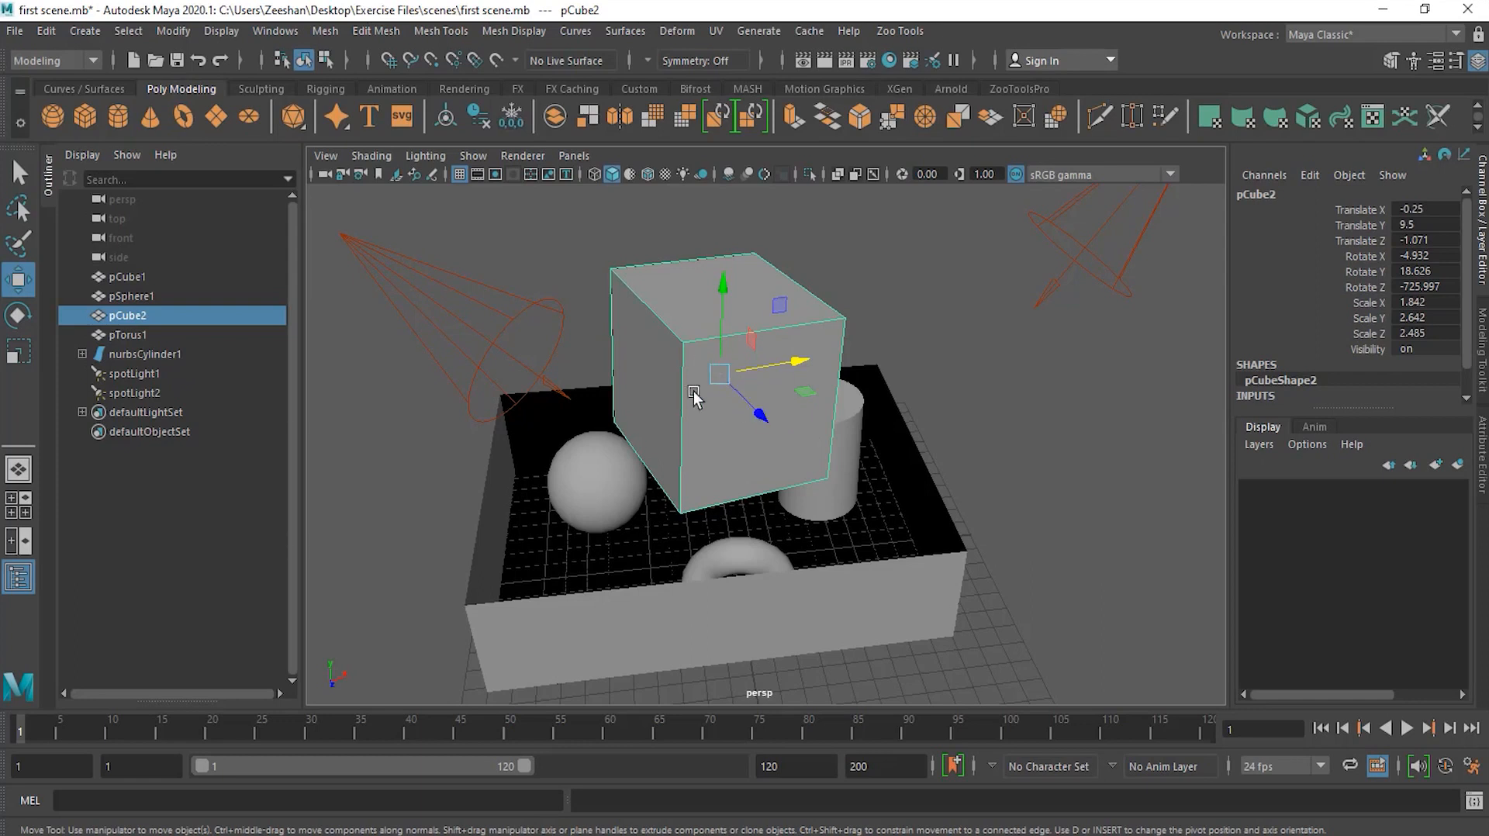
left_click_drag(699, 414, 682, 408, "alt")
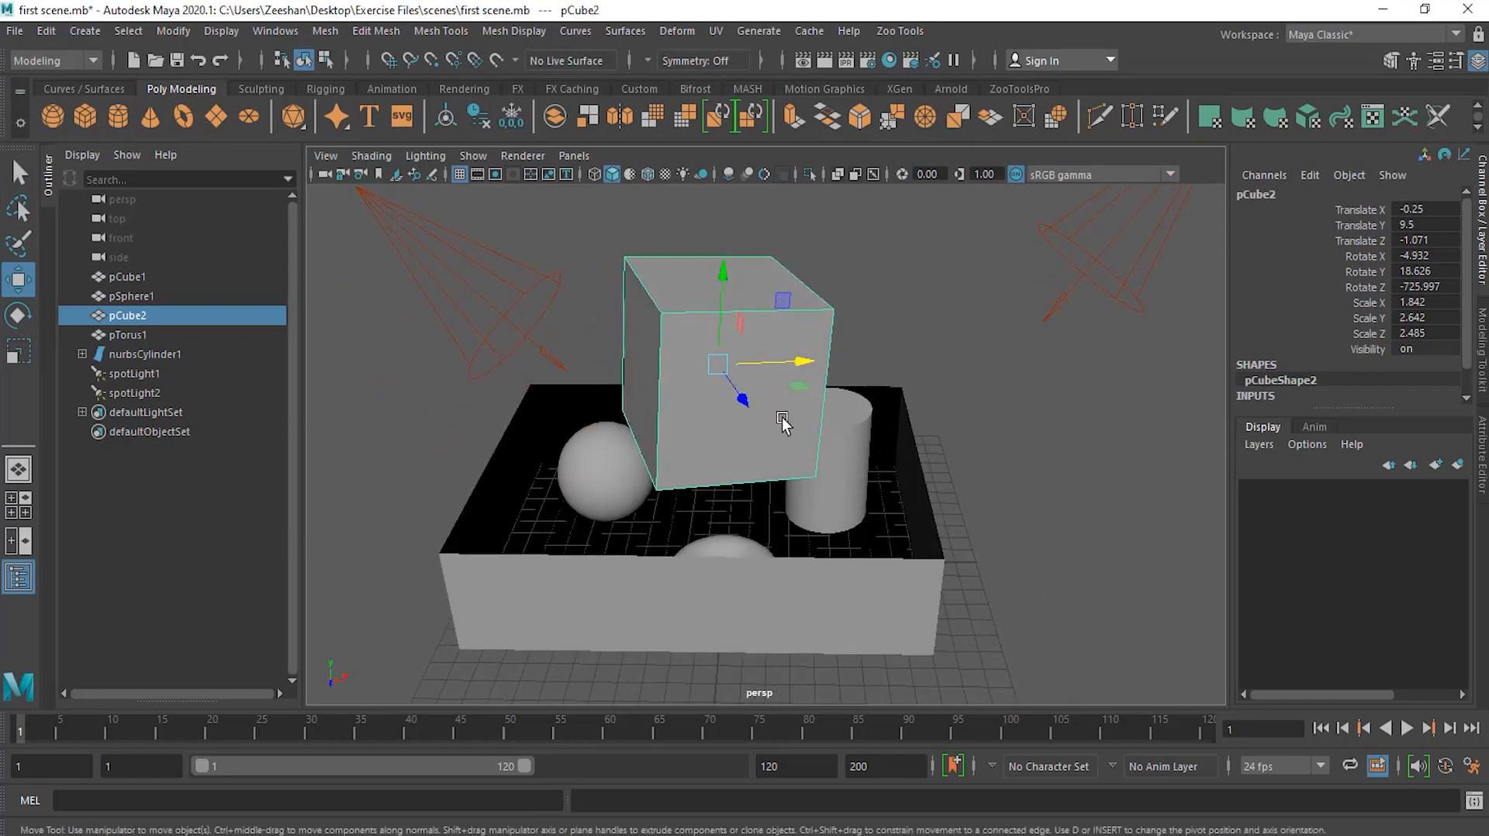
Step: With the cube selected, enter pivot edit mode and move the cube's pivot down below the cube
left_click(854, 443)
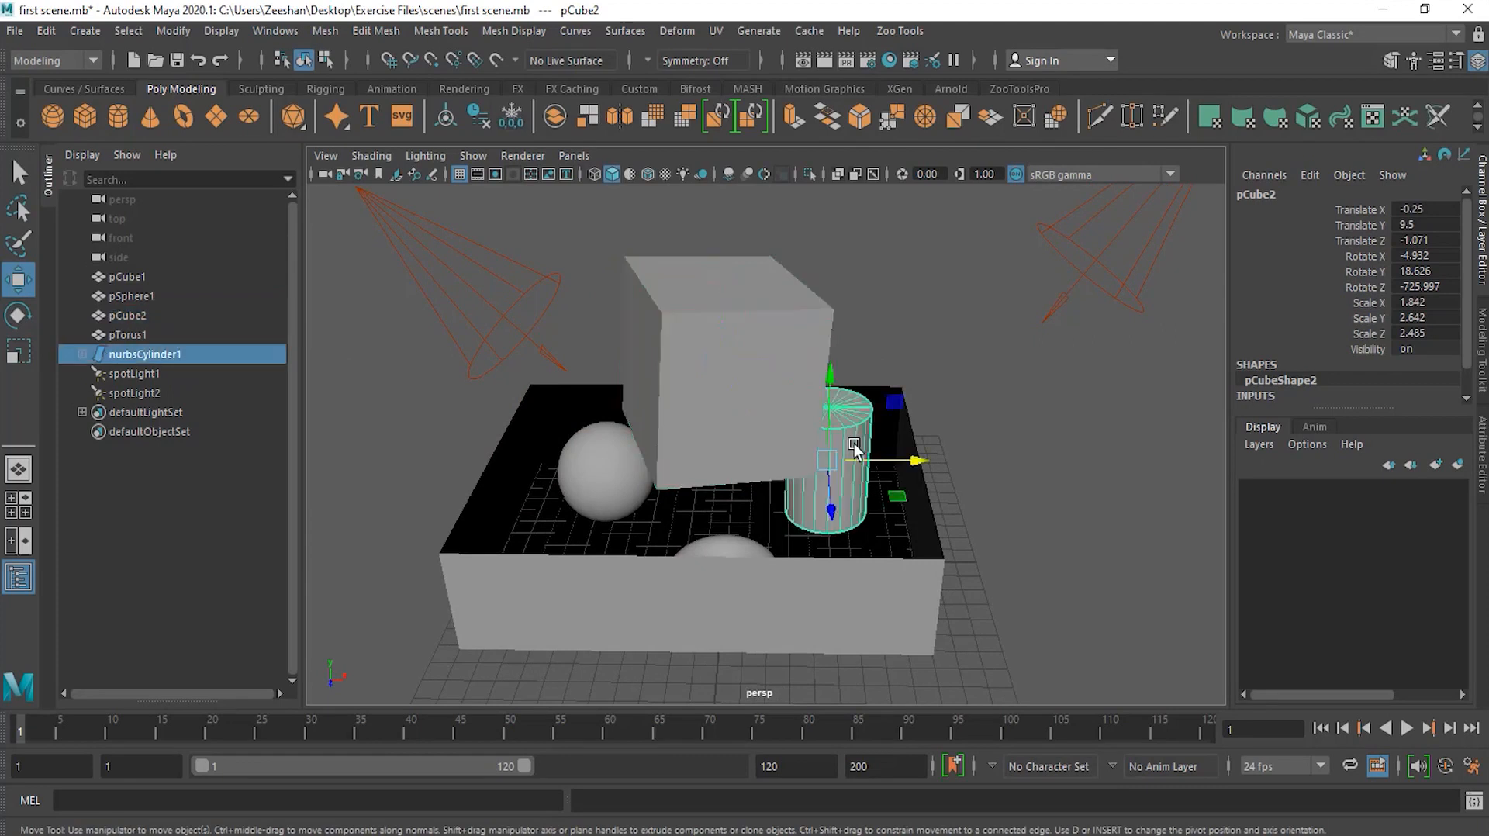
left_click(755, 397)
mouse_move(745, 436)
left_mouse_down("alt")
mouse_move(752, 469)
mouse_move(735, 453)
left_mouse_up("alt")
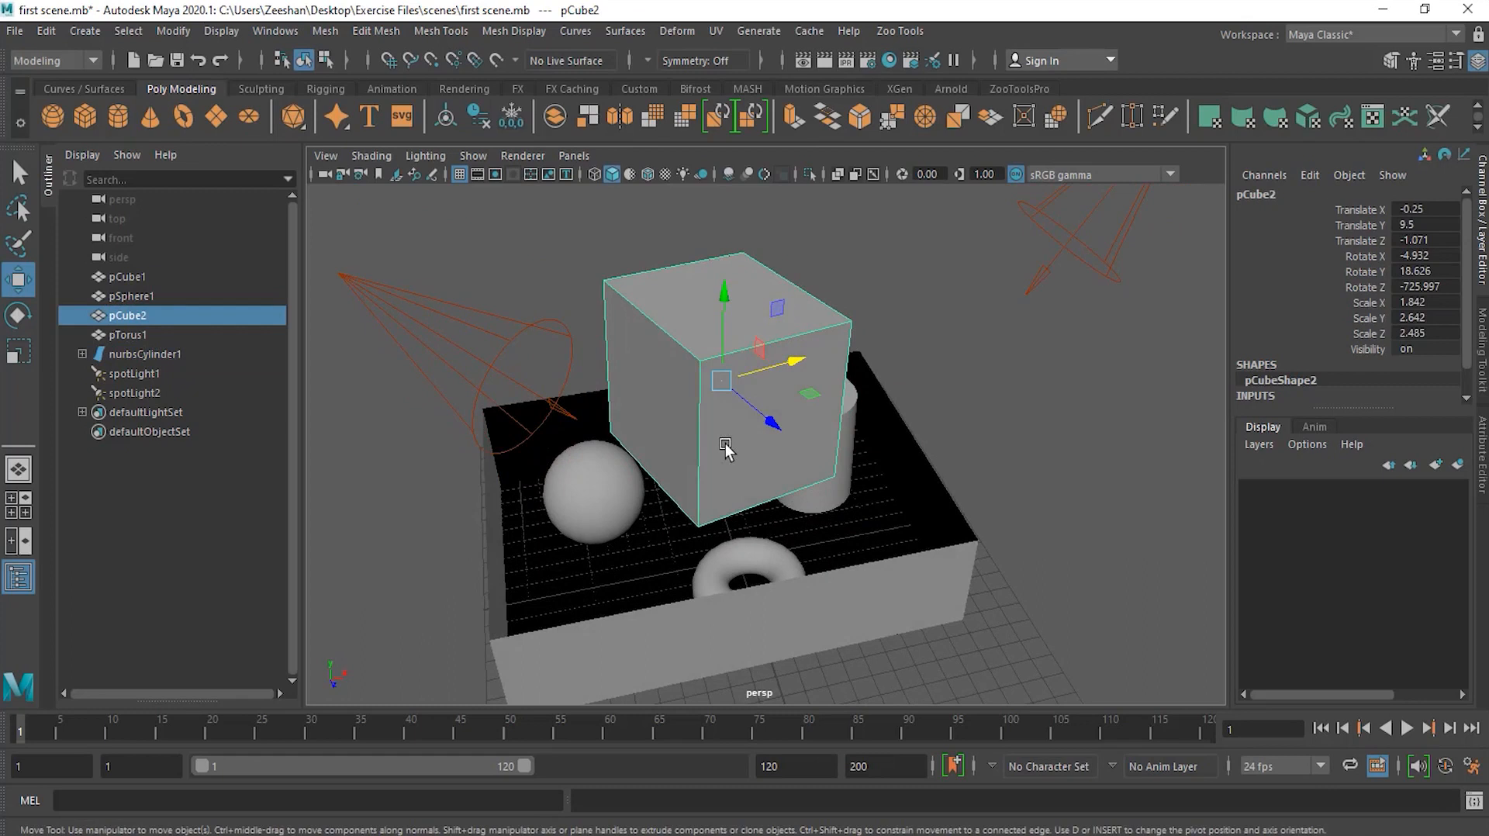
key("d")
left_click_drag(724, 316, 725, 443)
left_click_drag(756, 561, 876, 646)
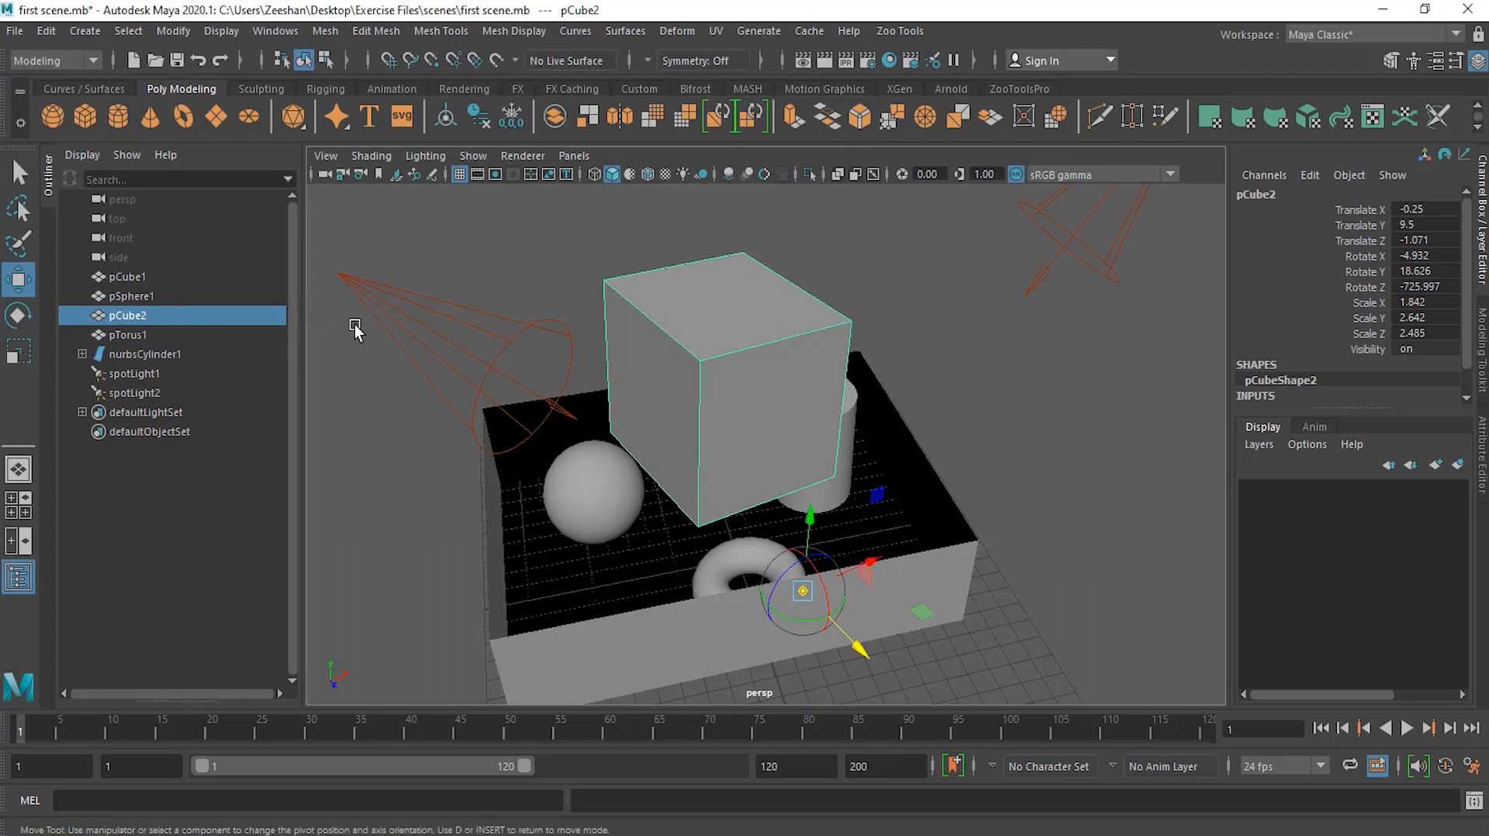
key("d")
Step: Move the cube by its offset pivot to about X 2.37, Y 12.04, Z 2.2
left_click_drag(696, 525, 616, 473, "alt")
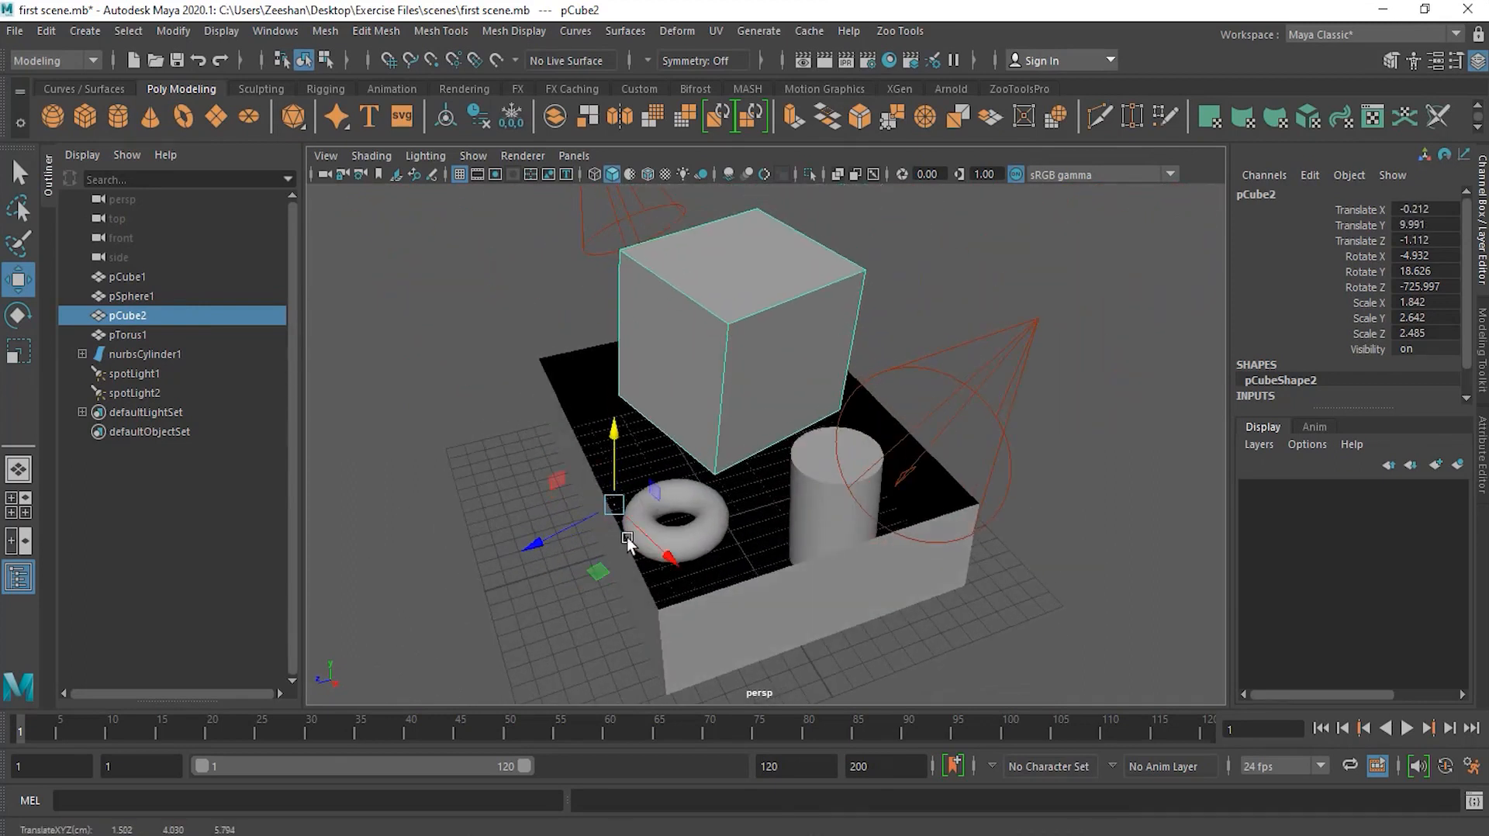
left_click_drag(557, 540, 679, 551)
left_click_drag(955, 508, 976, 463)
left_click_drag(1024, 509, 1016, 555)
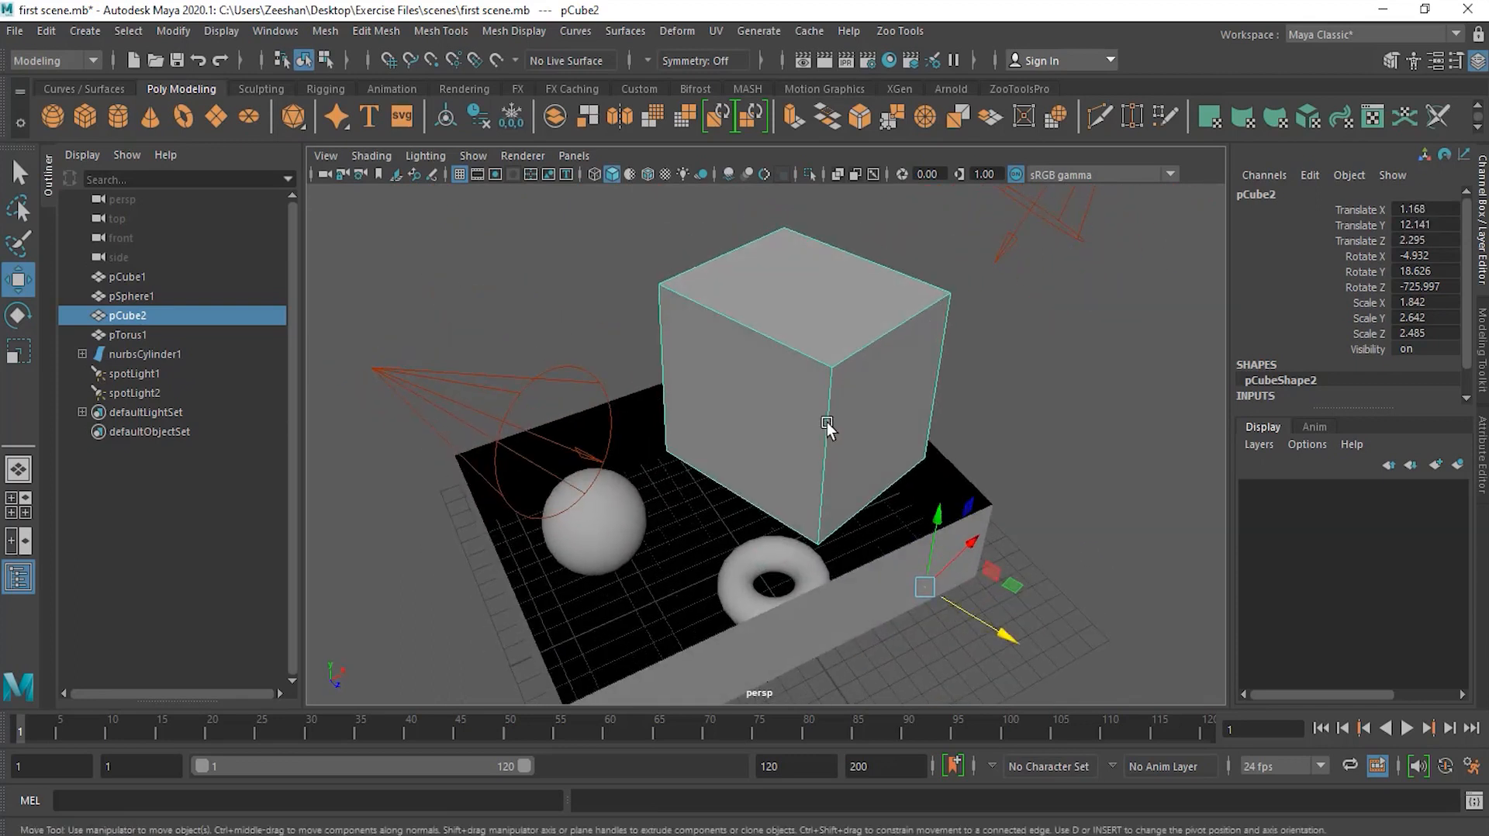
left_click_drag(1003, 620, 448, 540, "alt")
left_click_drag(533, 602, 545, 624)
left_click_drag(531, 547, 807, 496, "alt")
left_click_drag(853, 543, 769, 556, "alt")
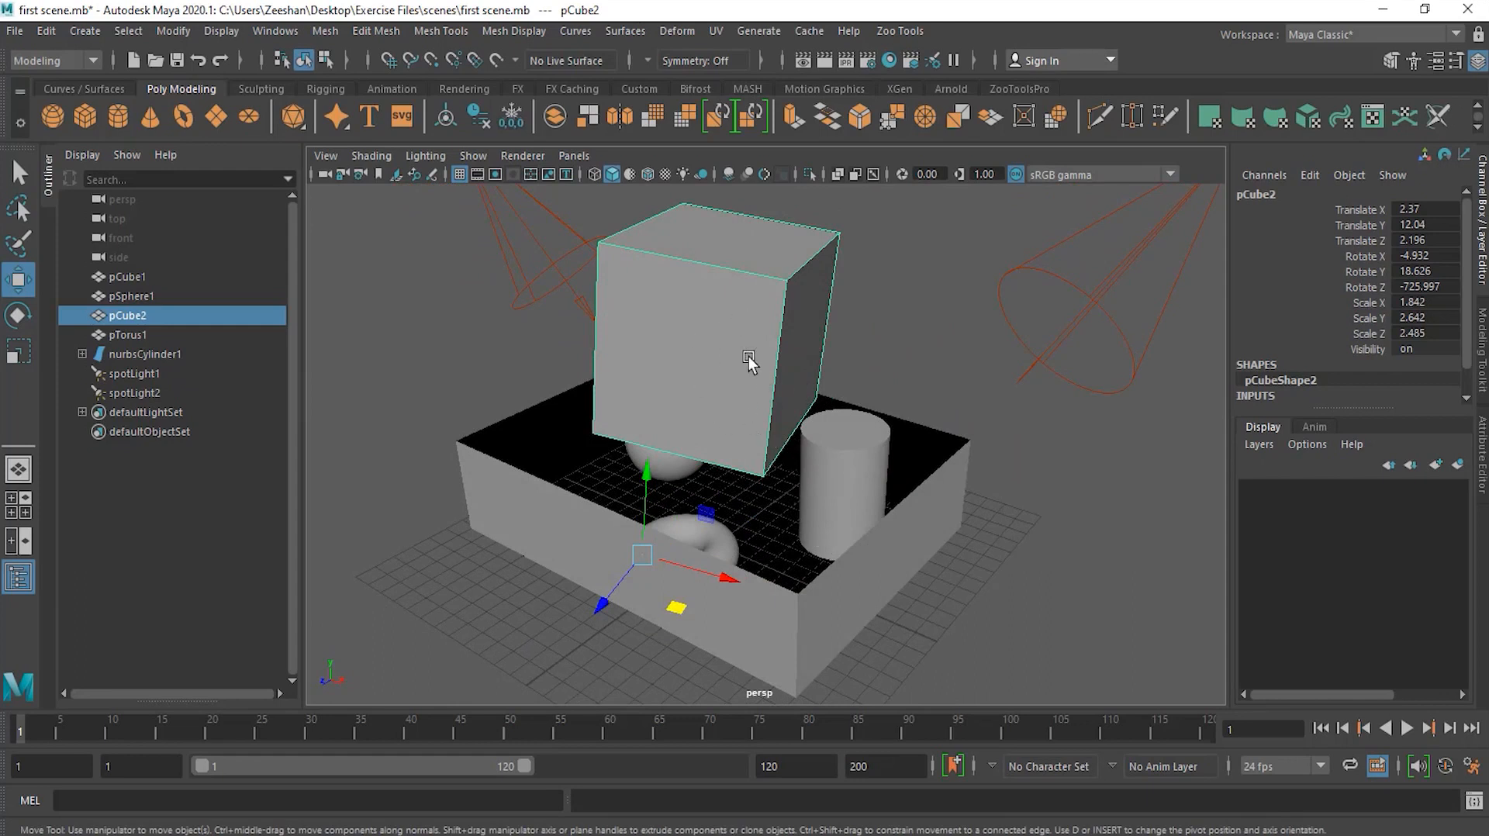
Step: Center the cube's pivot back in the middle of the cube
left_click_drag(674, 382, 875, 378, "alt")
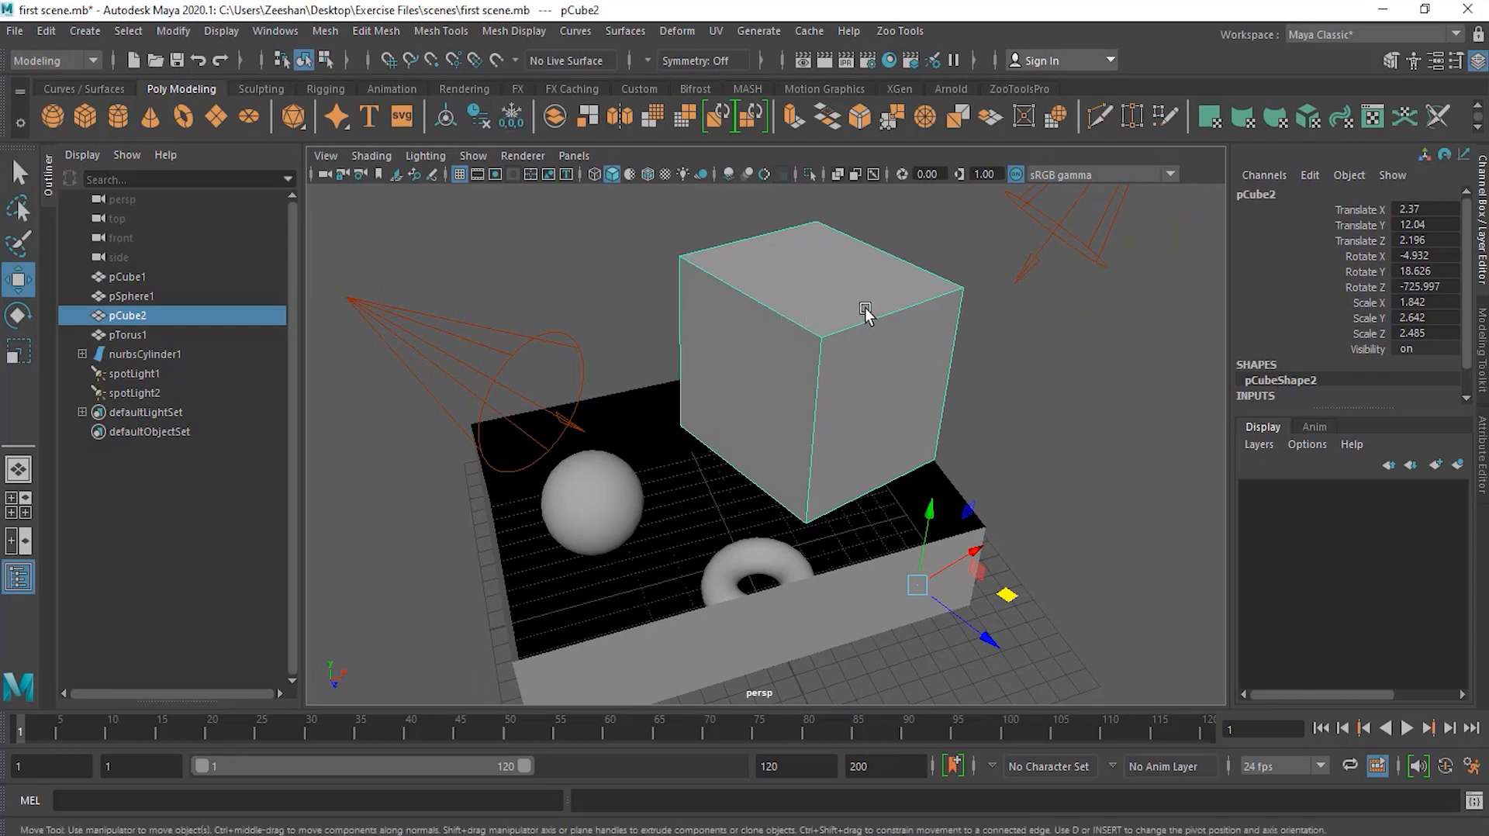
left_click(171, 31)
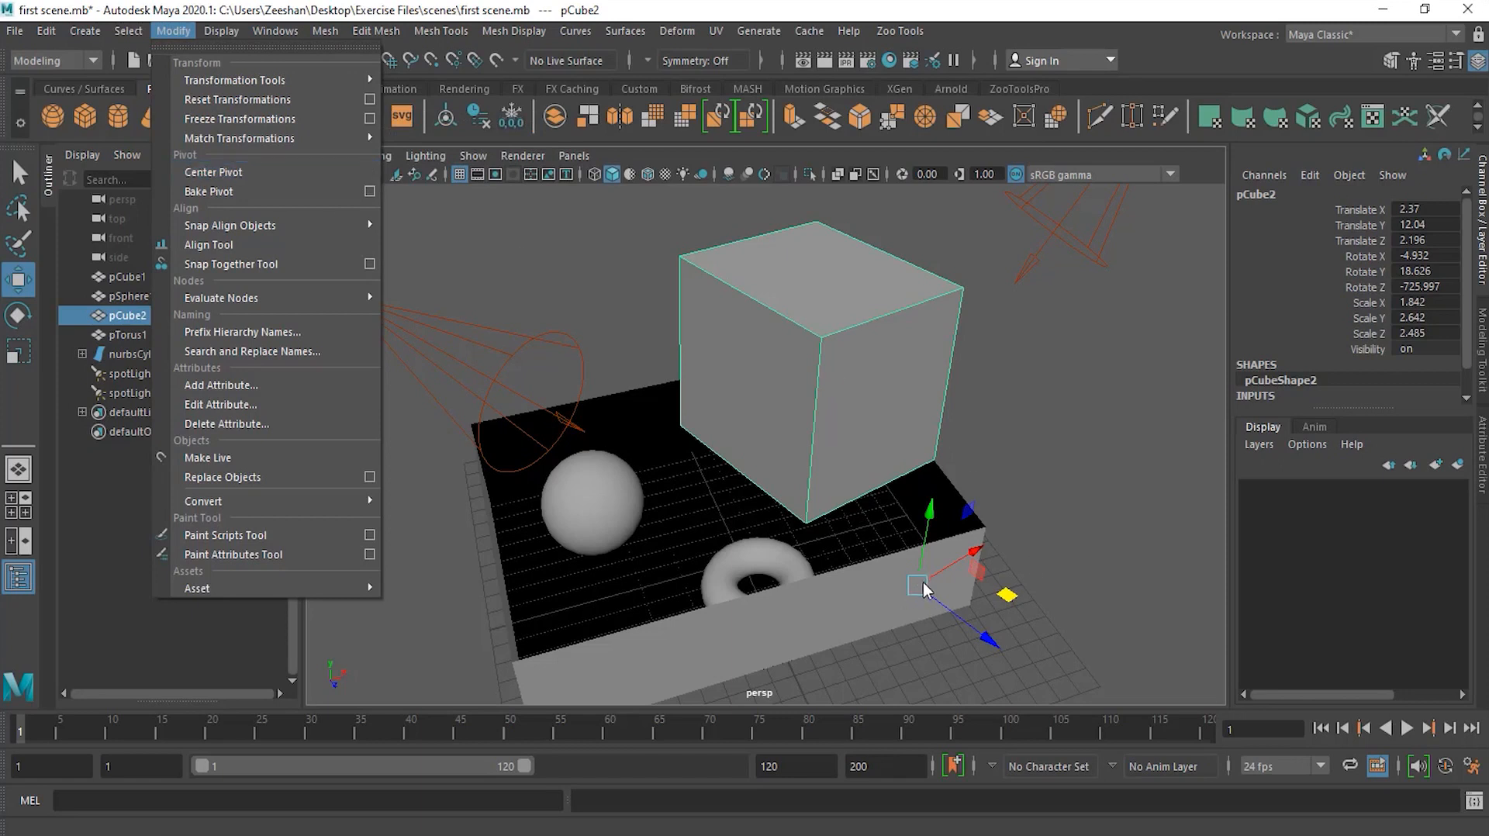
left_click(249, 171)
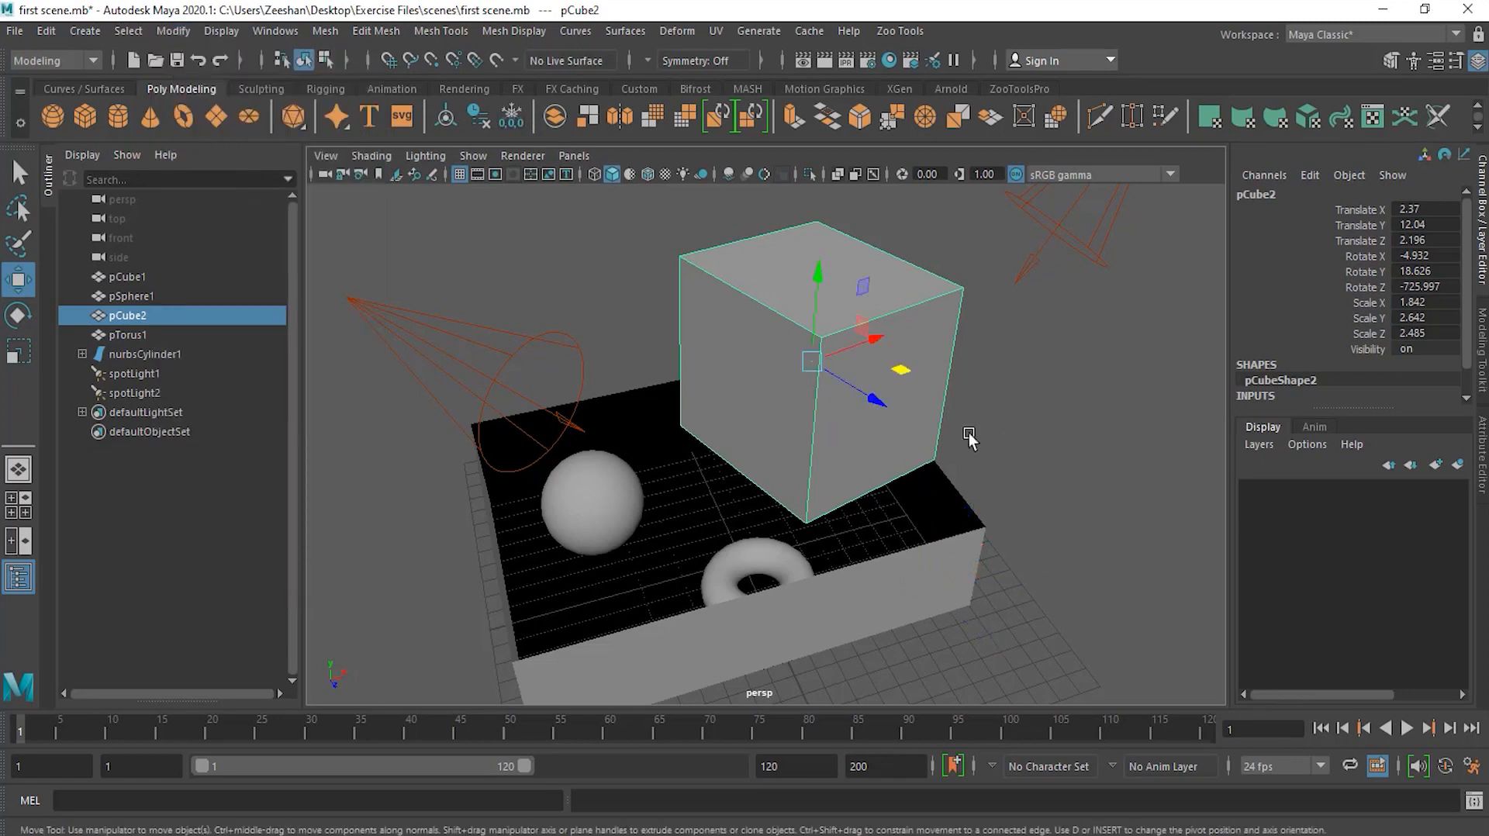
Step: Move the cube down into the box to about X -0.51, Y 0.81, Z -4.8
left_click_drag(908, 409, 788, 392, "alt")
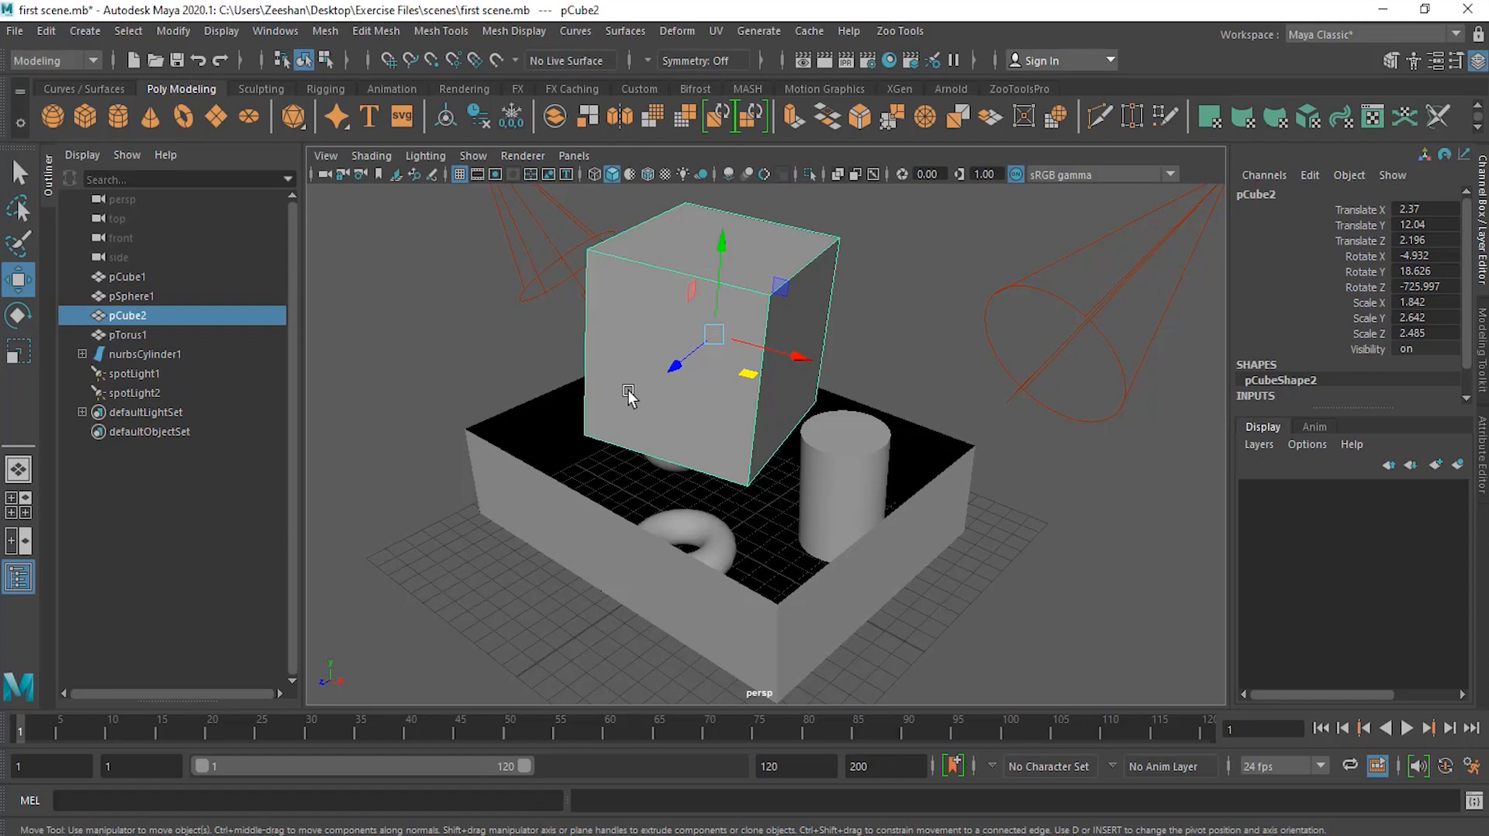
left_click_drag(683, 395, 788, 447, "alt")
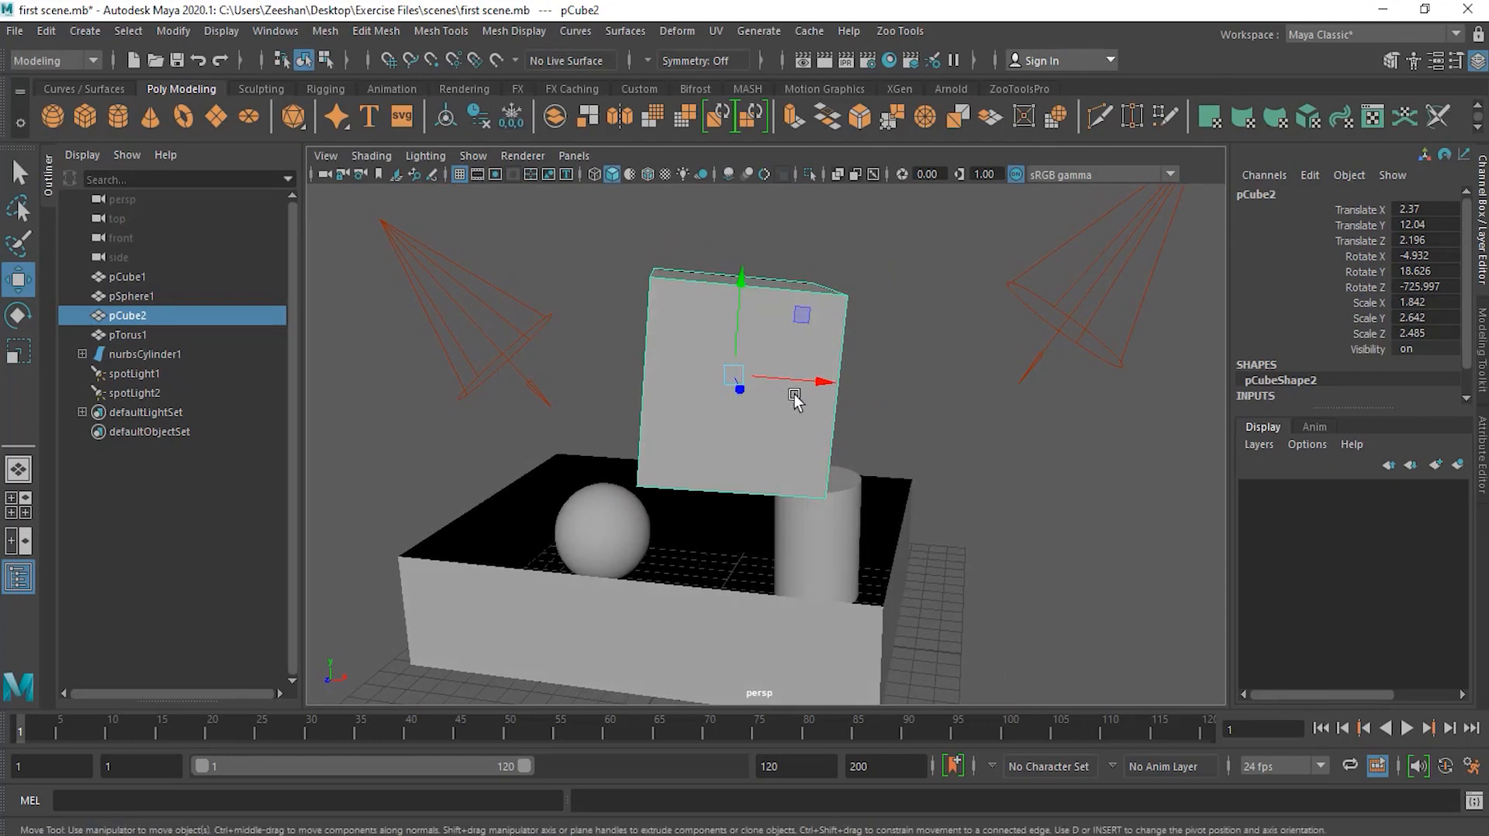
left_click_drag(738, 425, 780, 435, "alt")
left_click_drag(783, 358, 738, 640)
left_click_drag(861, 577, 787, 465)
left_click_drag(726, 512, 703, 489, "alt")
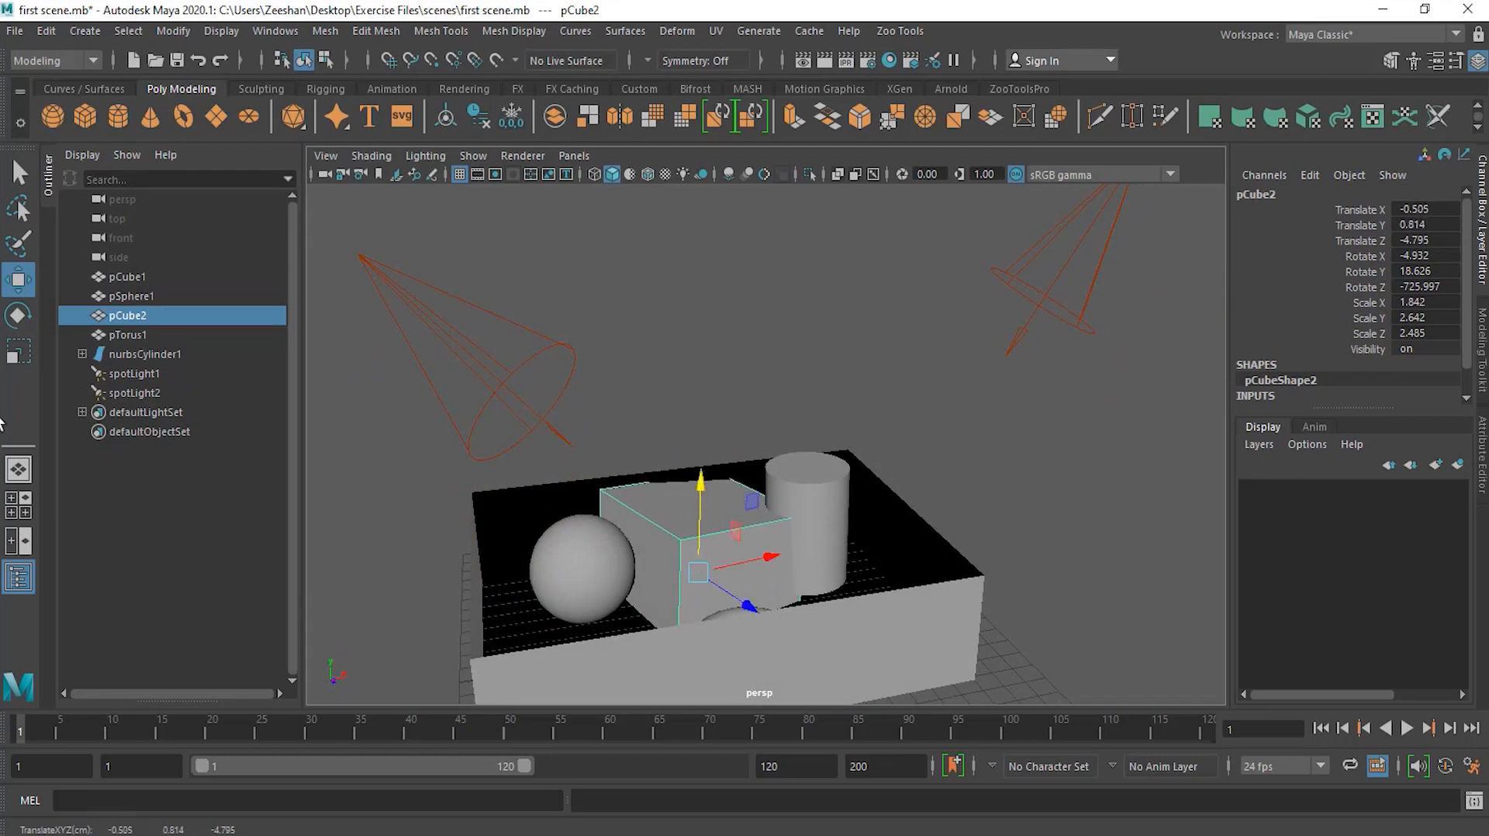
Step: Scale the cube down uniformly to about X 0.9, Y 1.3, Z 1.22
left_click(19, 351)
left_click_drag(698, 572, 633, 639)
Step: Move the cube up above the box to about X 0.56, Y 14.61, Z -5.93
left_click(19, 279)
left_click_drag(705, 498, 638, 350)
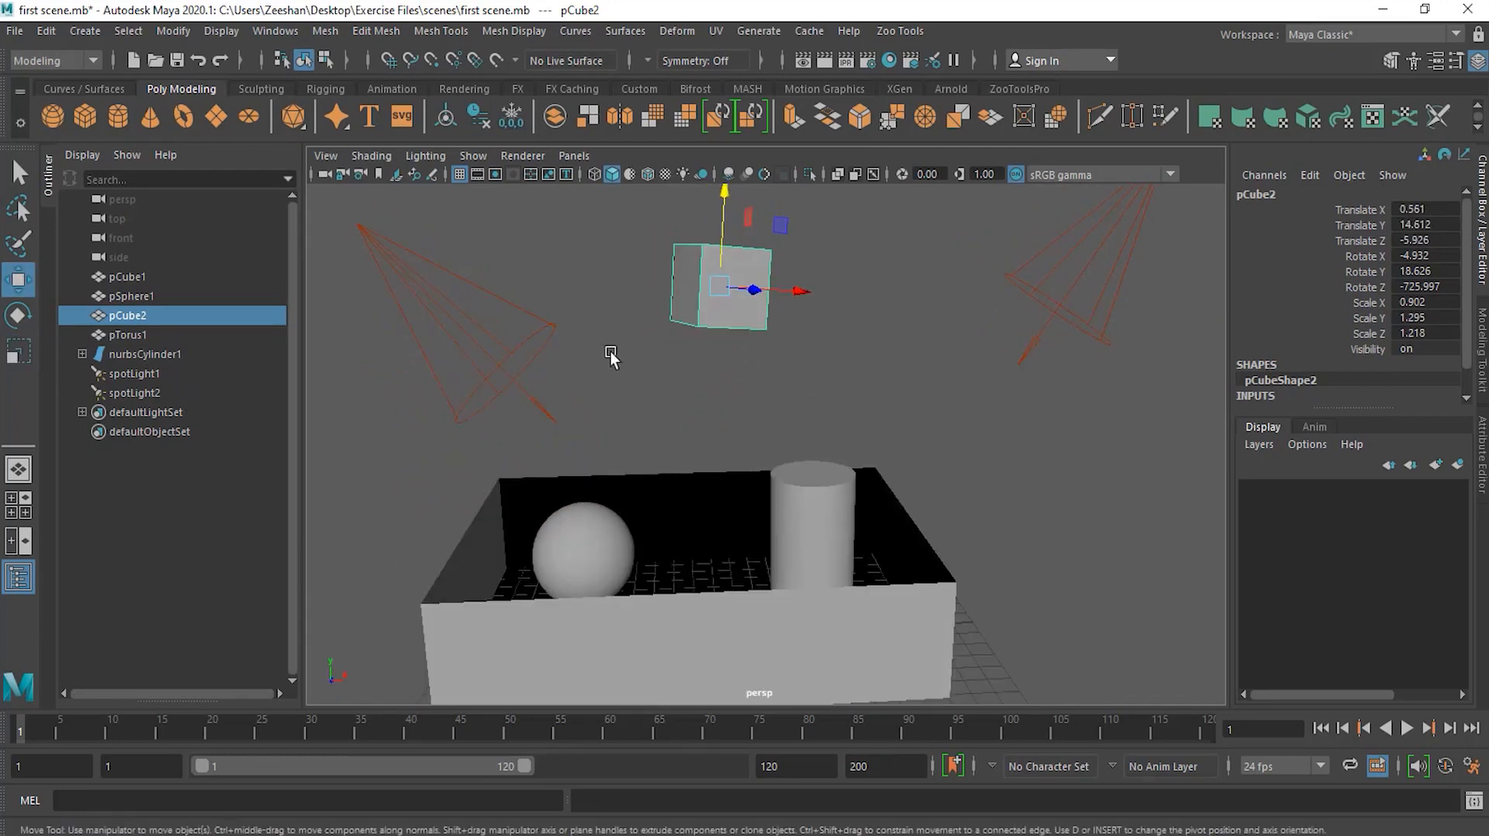
Step: Rotate the cube slightly to about X 2.78, Y -1.5, Z -718.08 degrees
left_click(26, 318)
left_click_drag(780, 293, 750, 276)
left_click_drag(841, 356, 721, 322, "alt")
left_click_drag(660, 232, 660, 231)
Step: Scale the cube non-uniformly into a thin panel of about X 2.62, Y 3.87, Z 0.09
left_click(17, 352)
left_click_drag(557, 333, 807, 391, "alt")
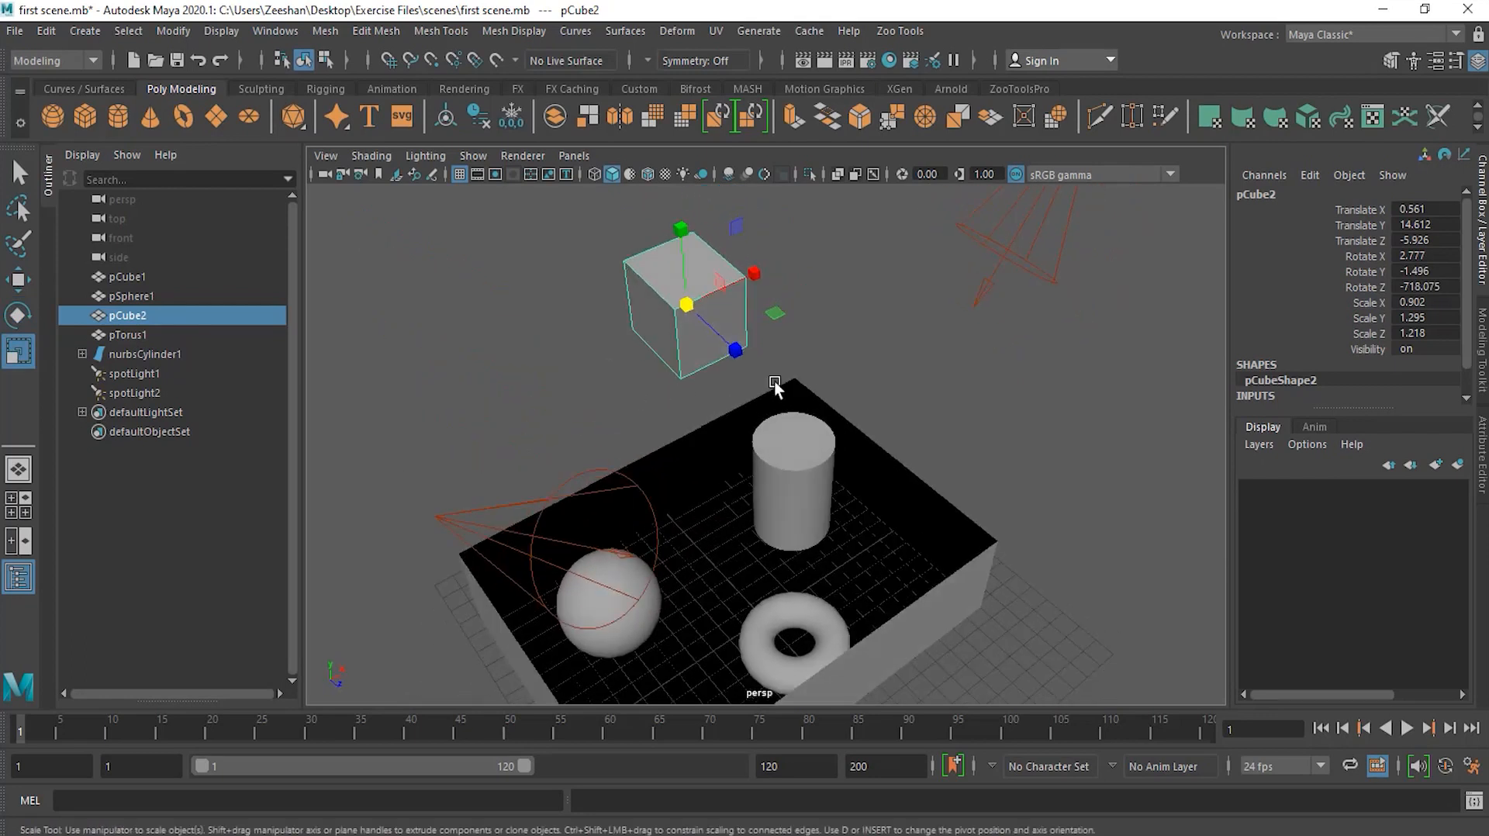
left_click_drag(752, 274, 909, 208)
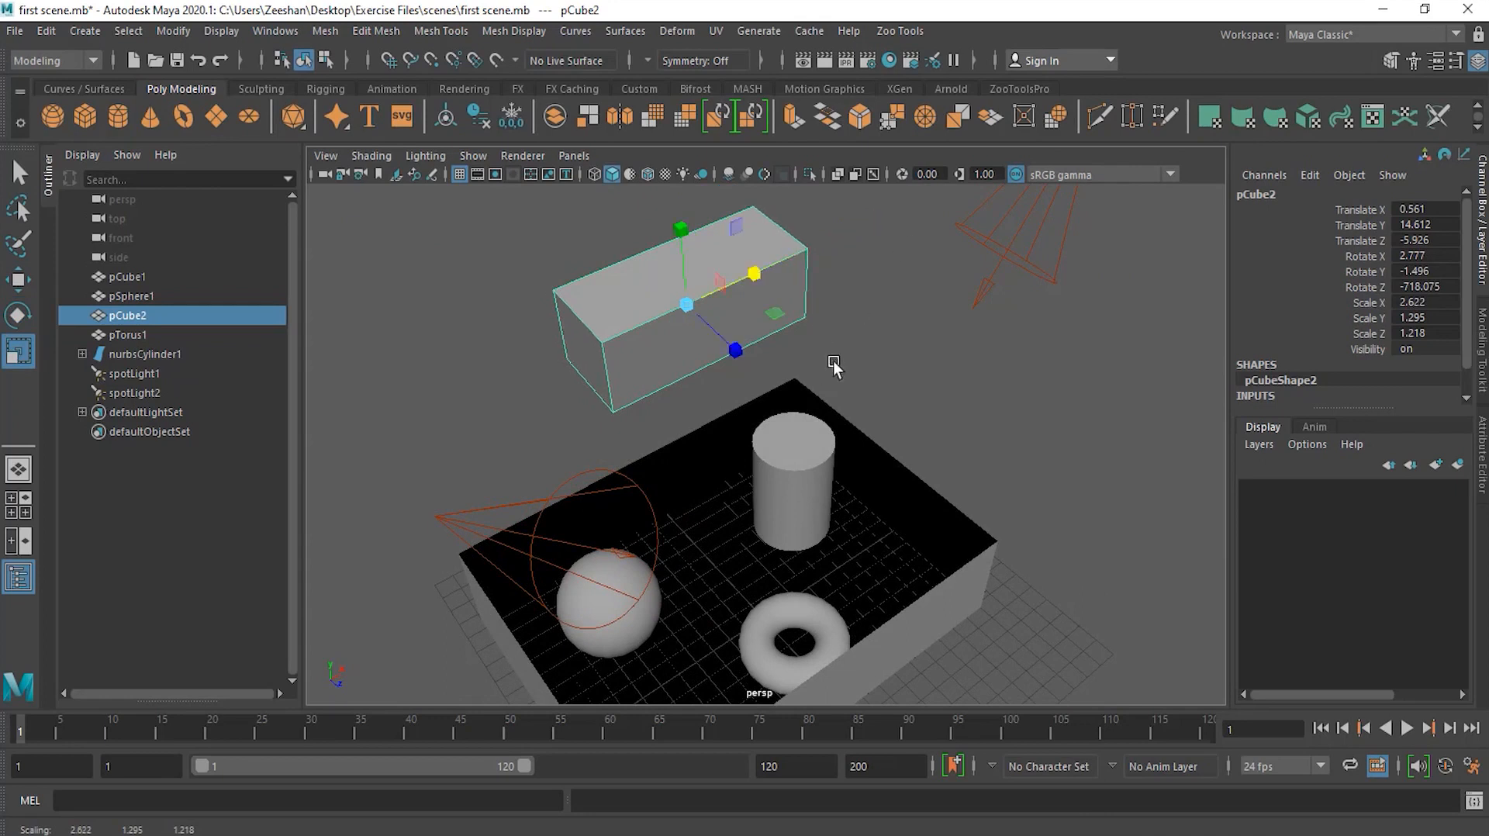
left_click_drag(684, 264, 690, 72)
left_click_drag(733, 450, 790, 454, "alt")
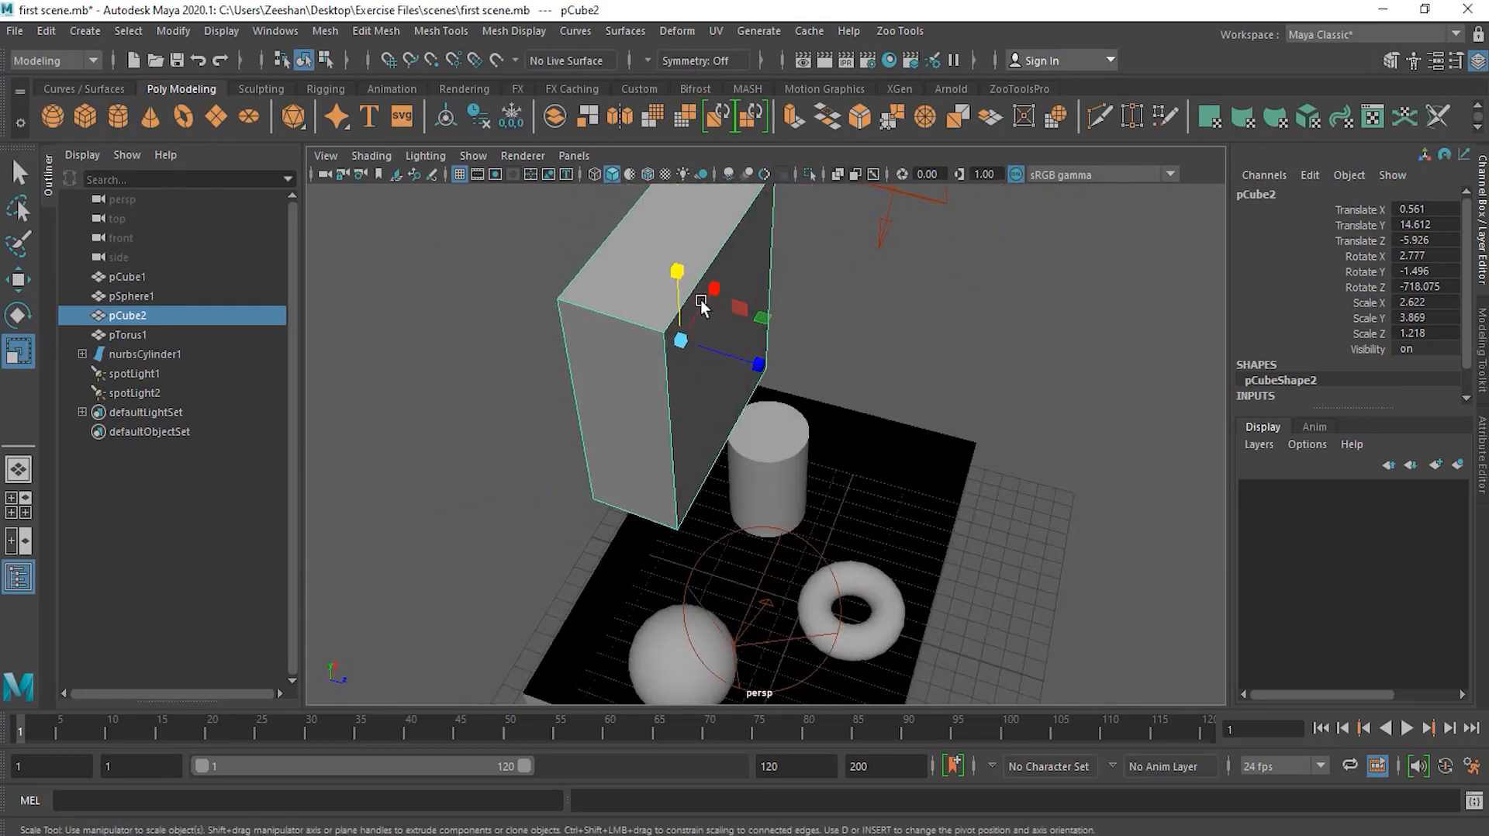
left_click_drag(757, 363, 724, 442)
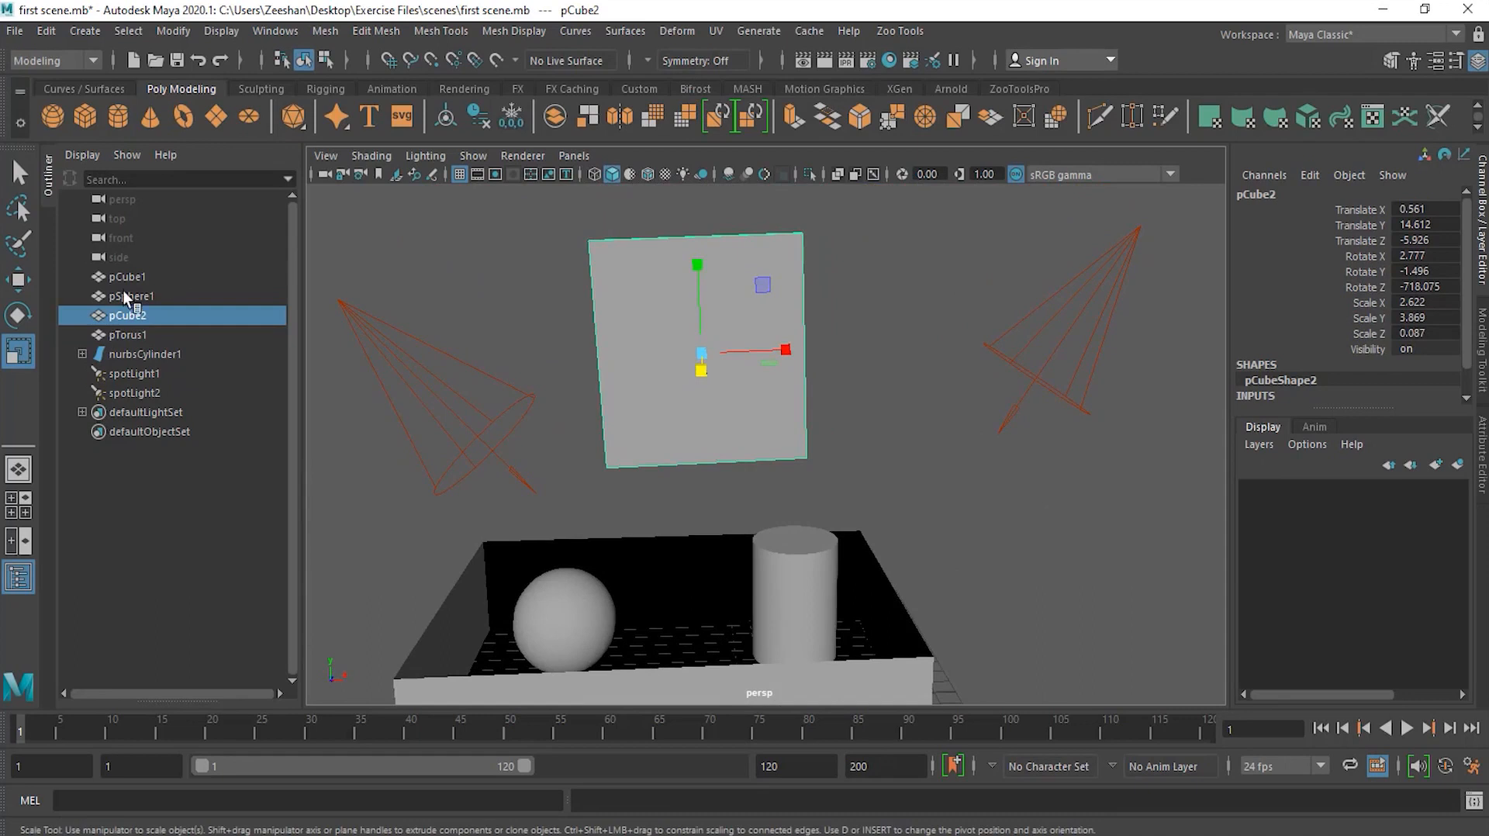
Step: Rotate the panel to about X 2.78, Y -4.17, Z -718.21 degrees
left_click(31, 315)
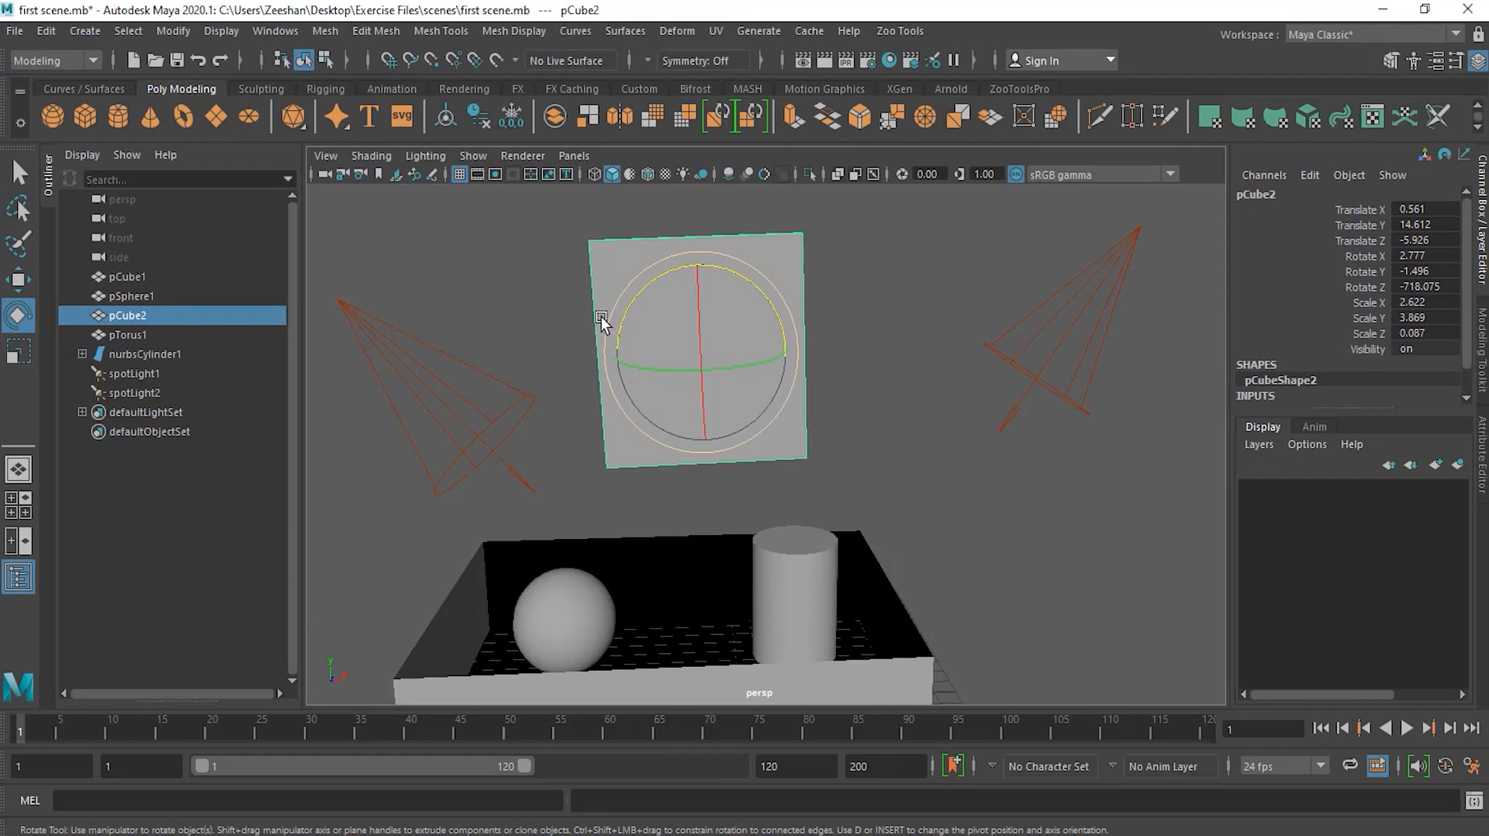
mouse_move(749, 366)
left_mouse_down()
mouse_move(646, 380)
mouse_move(791, 382)
mouse_move(731, 386)
left_mouse_up()
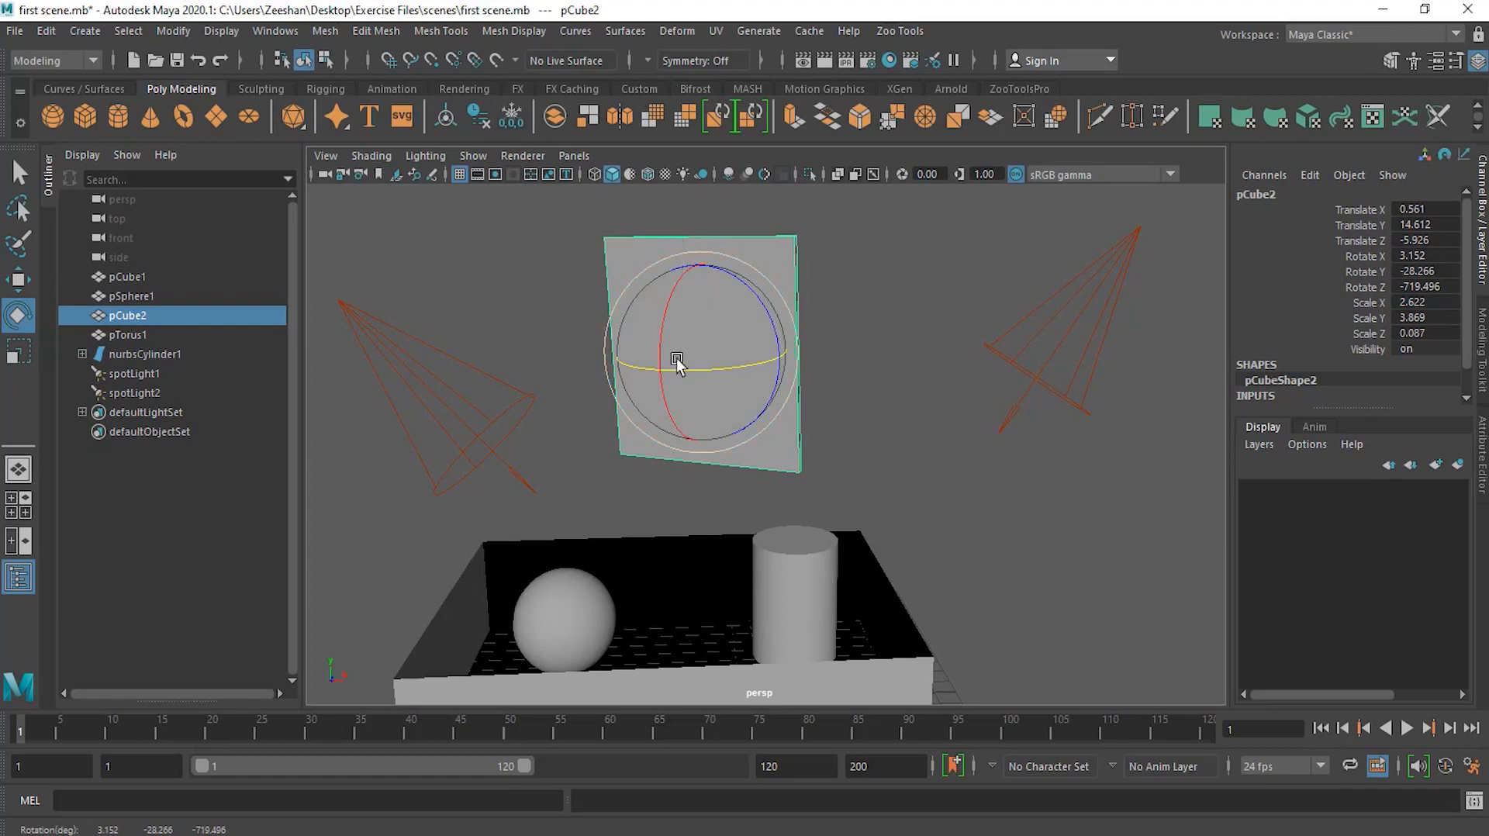
left_click_drag(701, 372, 737, 442)
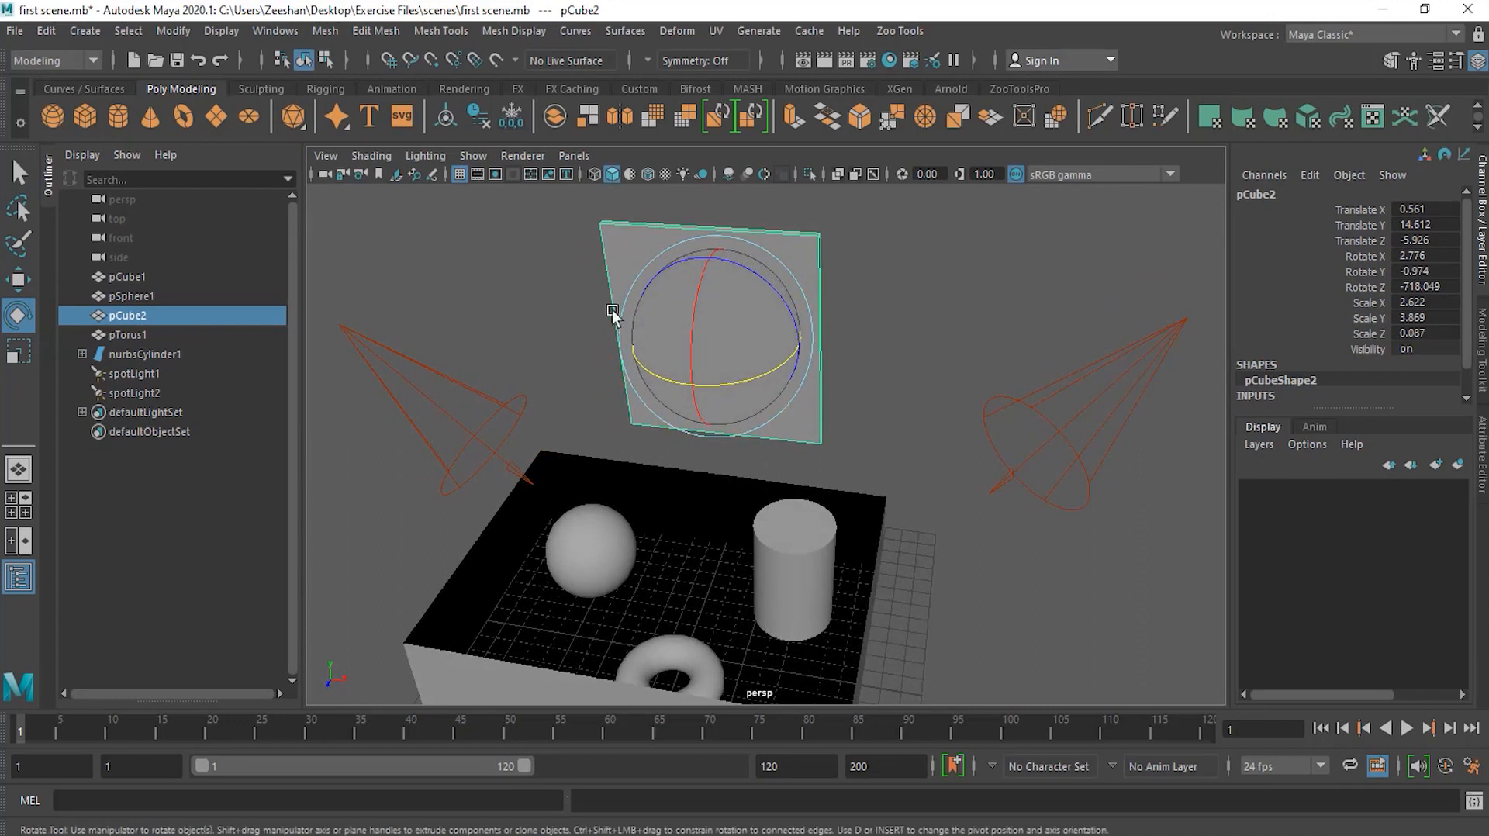
middle_click_drag(705, 372, 705, 419, "alt")
left_click_drag(705, 419, 750, 456)
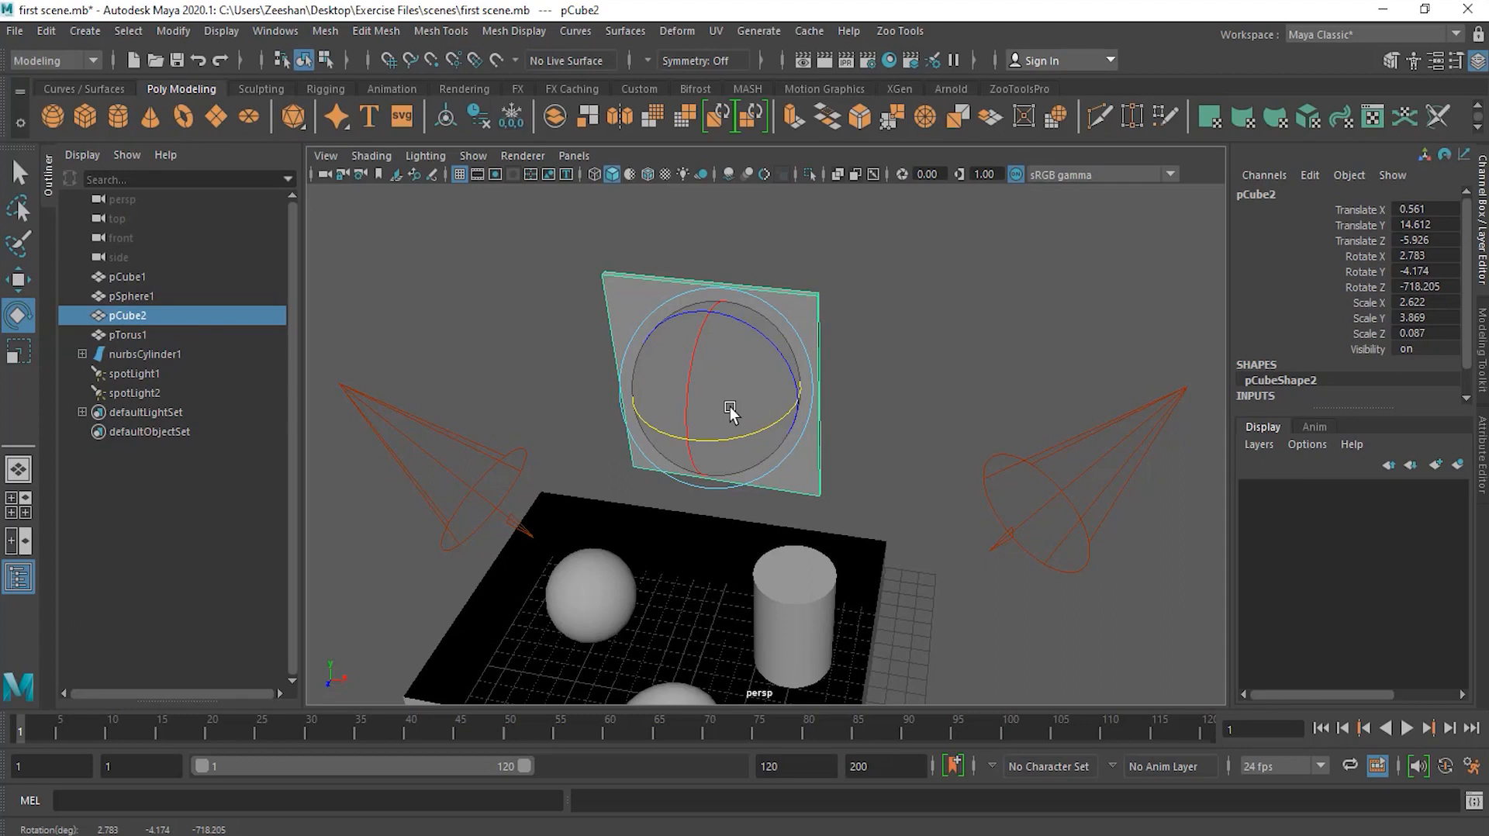
Step: Enter pivot edit mode and move the panel's pivot to its left edge
key("d")
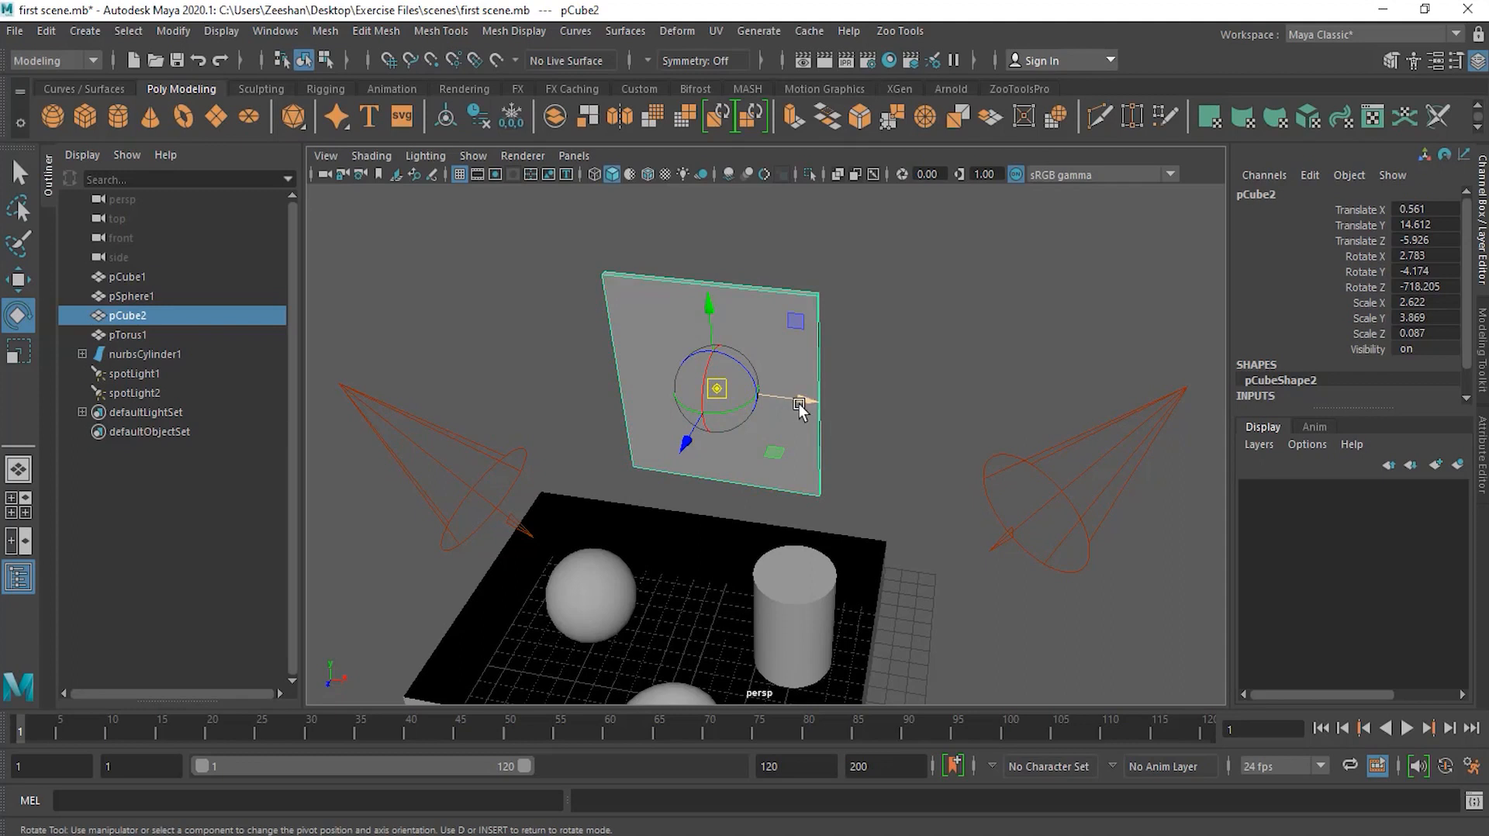
left_click_drag(796, 406, 690, 403)
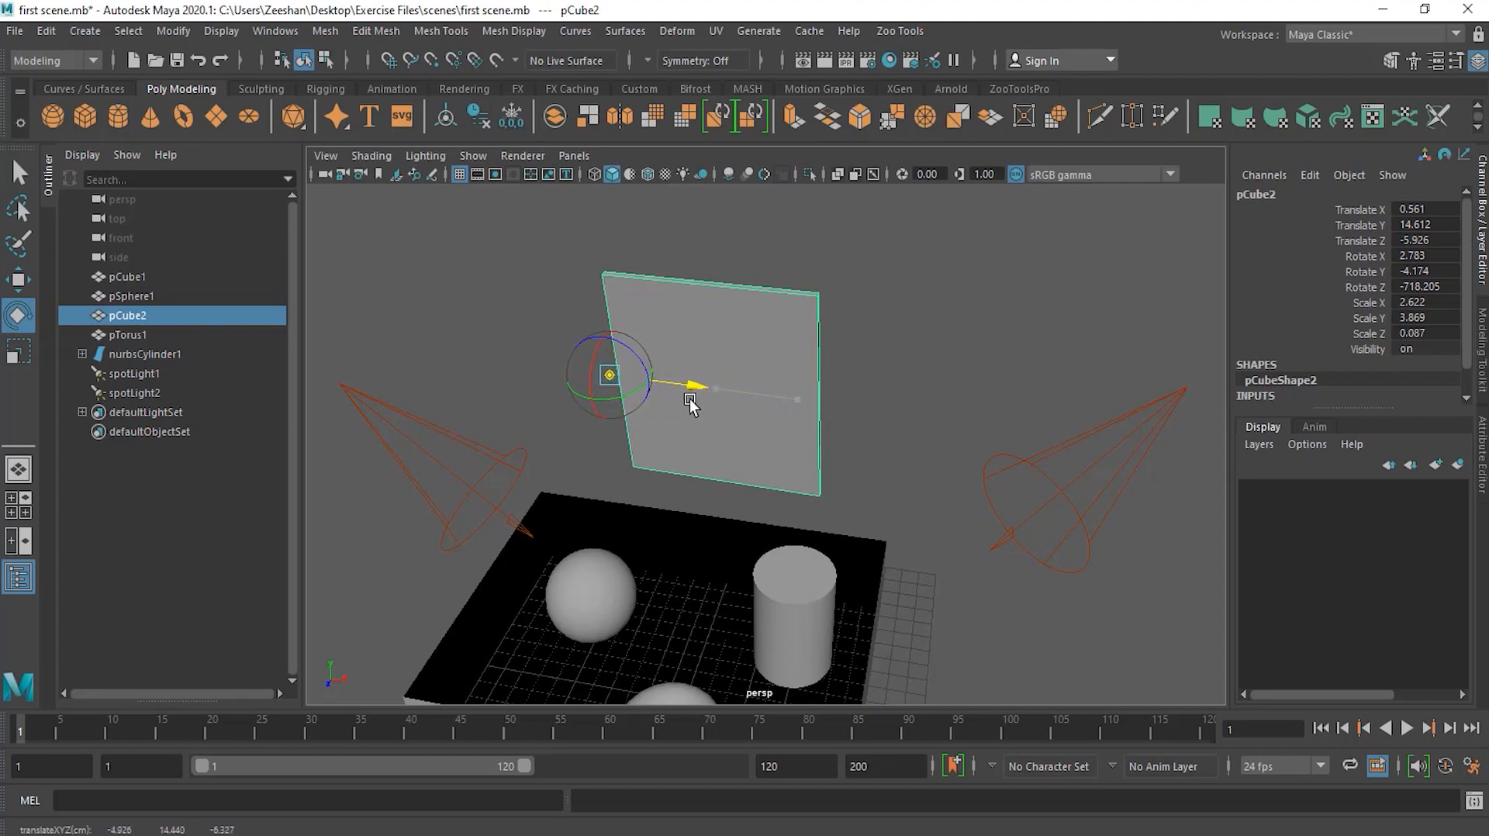
left_click_drag(608, 376, 599, 502, "alt")
left_click_drag(658, 436, 667, 436)
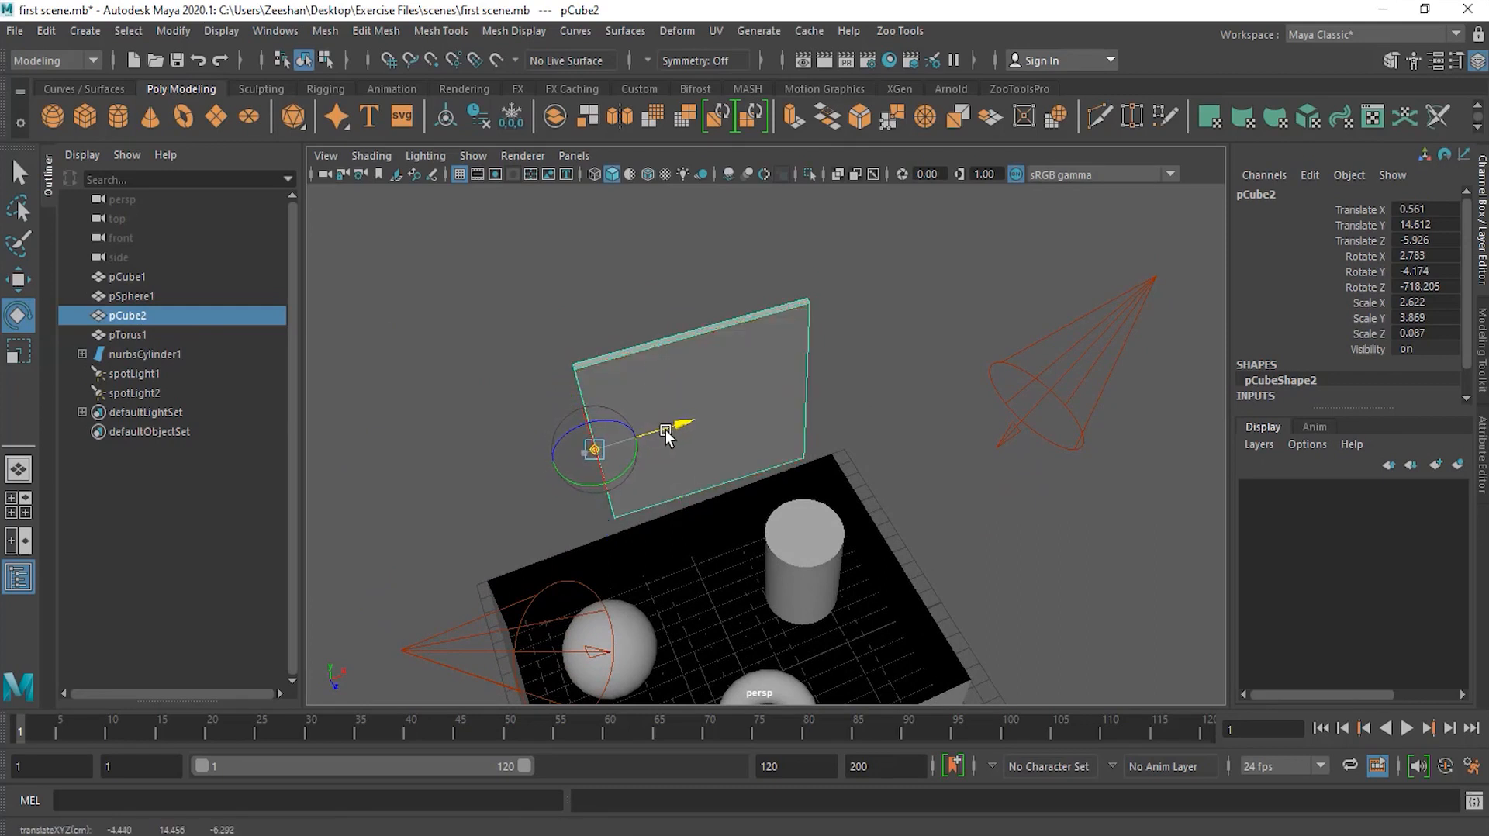
left_click_drag(555, 500, 633, 502, "alt")
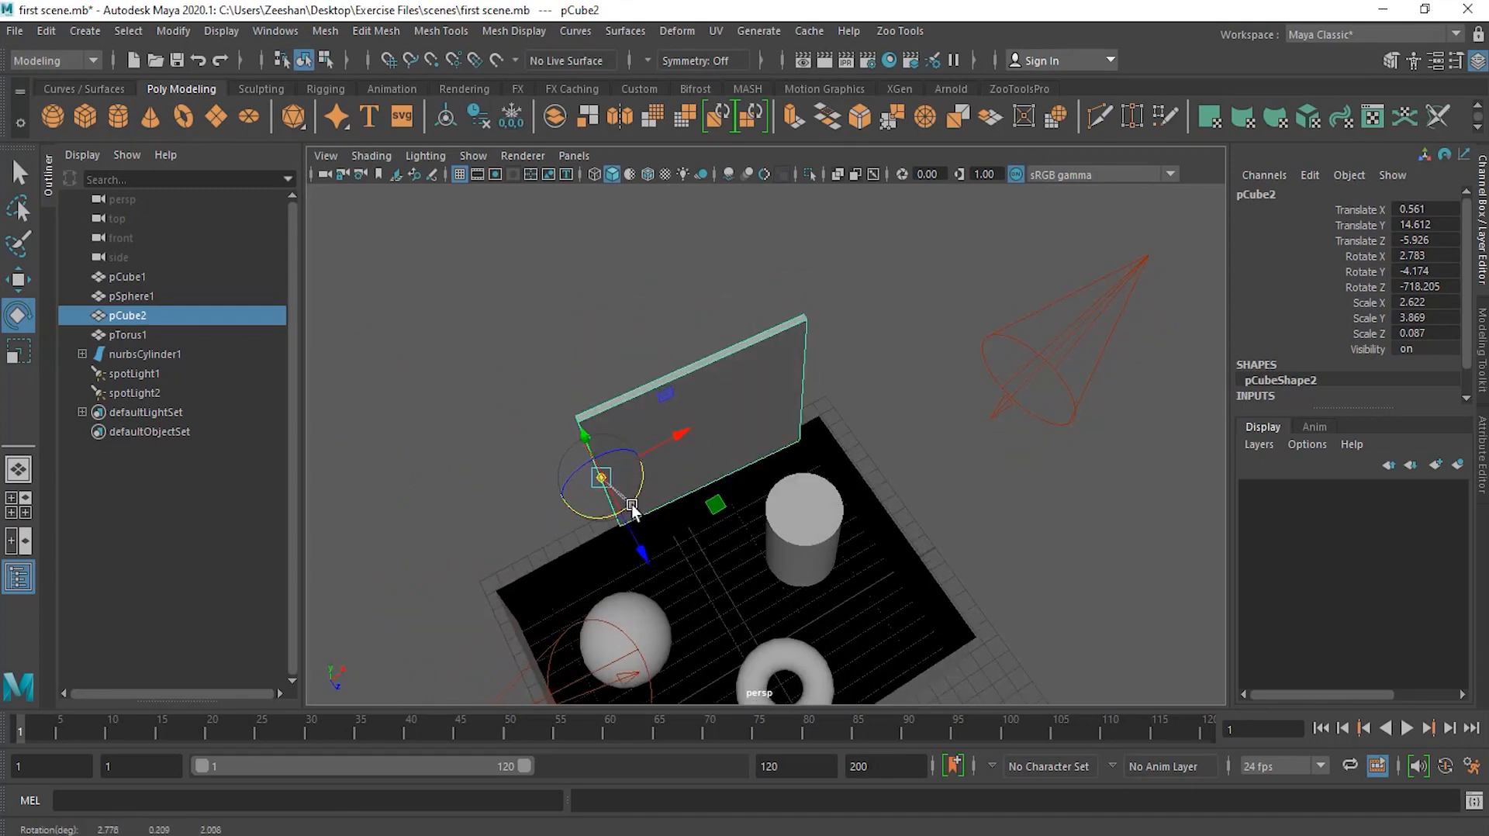
Step: Fine-tune the panel's pivot position along its left edge, checking it from another viewing angle
left_click(664, 457)
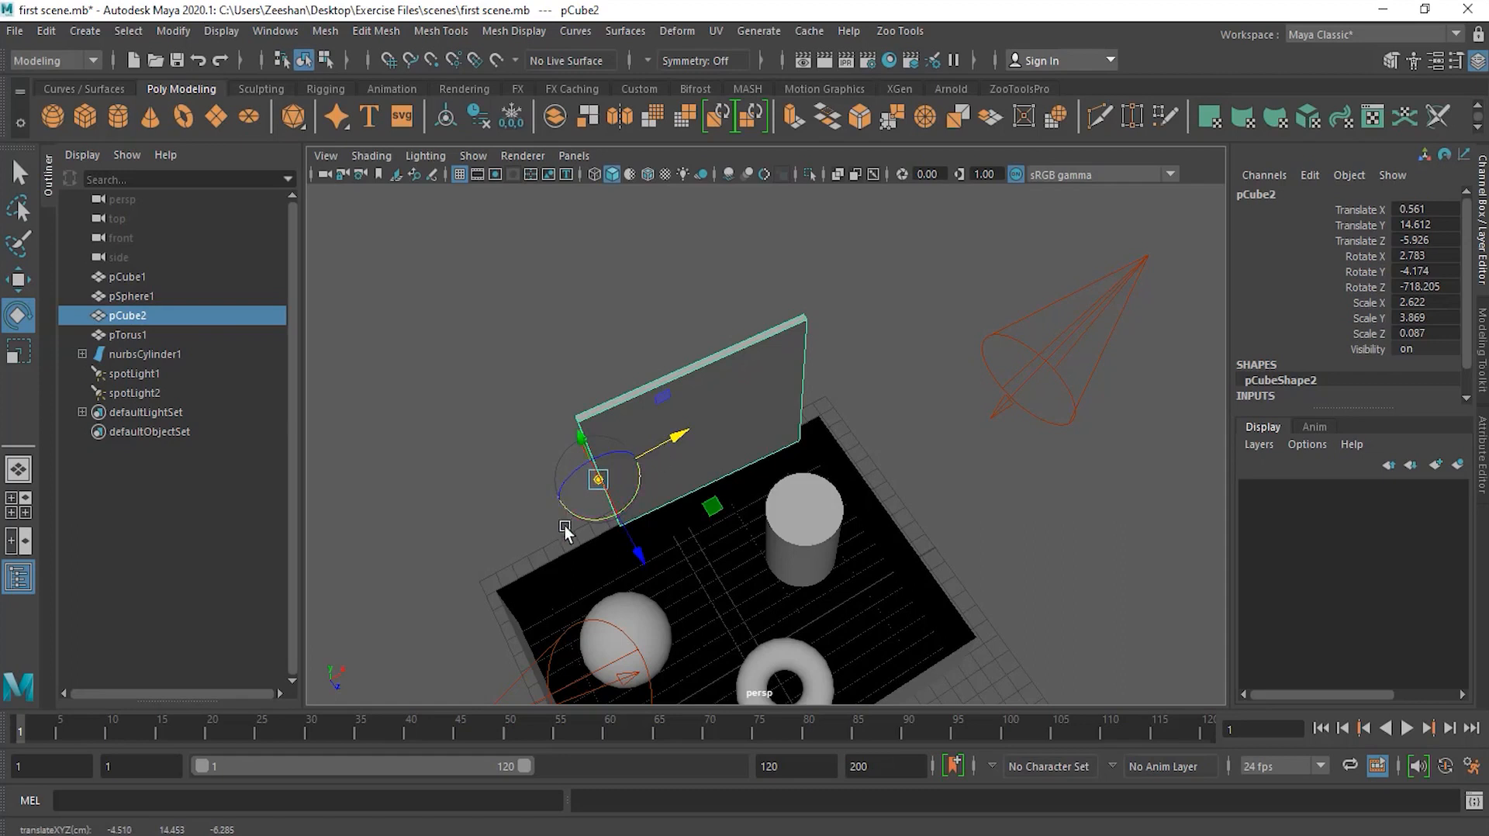
left_click_drag(595, 524, 597, 506)
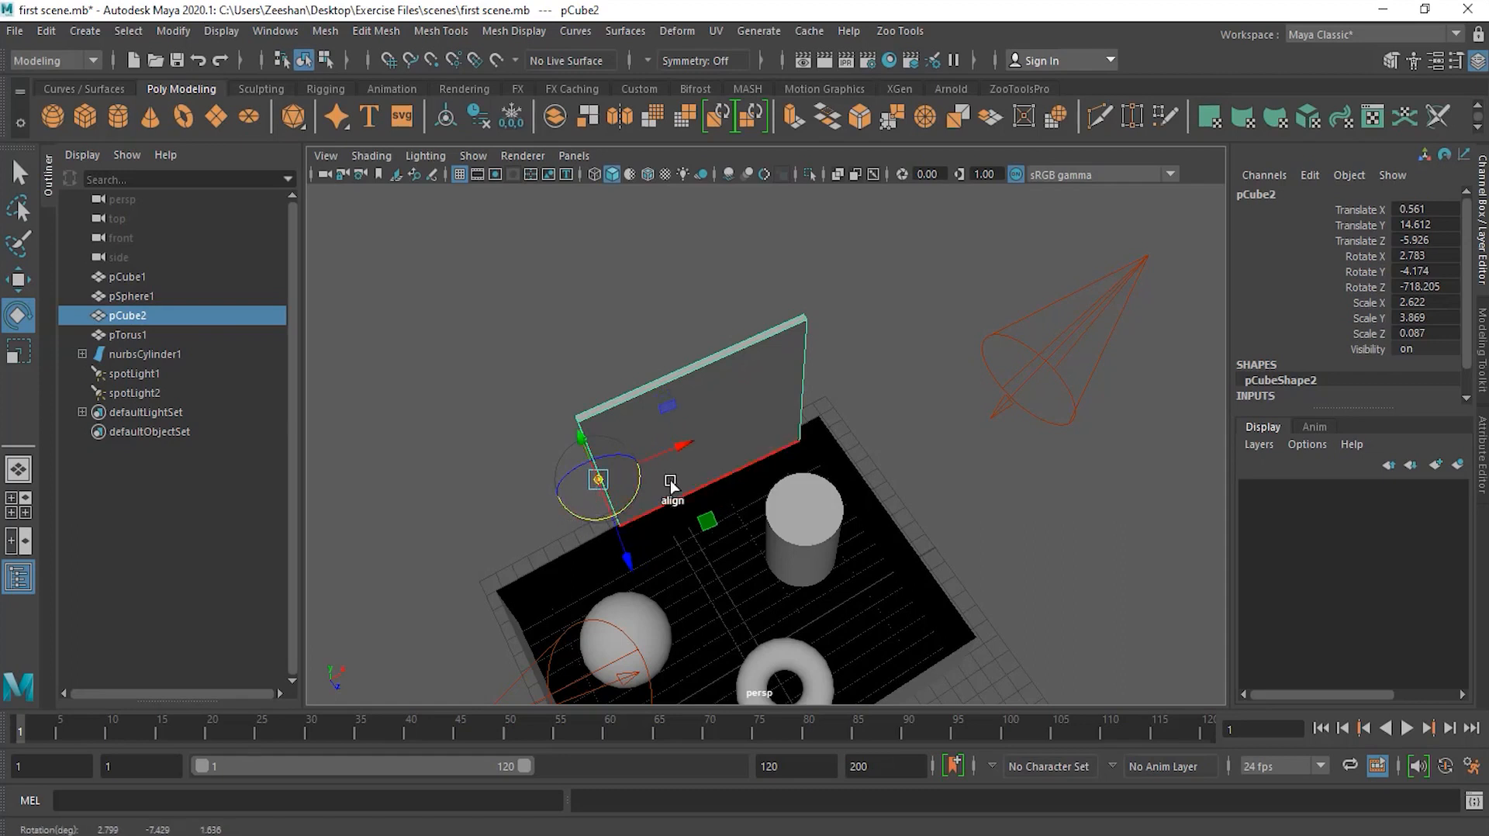
left_click_drag(668, 463, 491, 458, "alt")
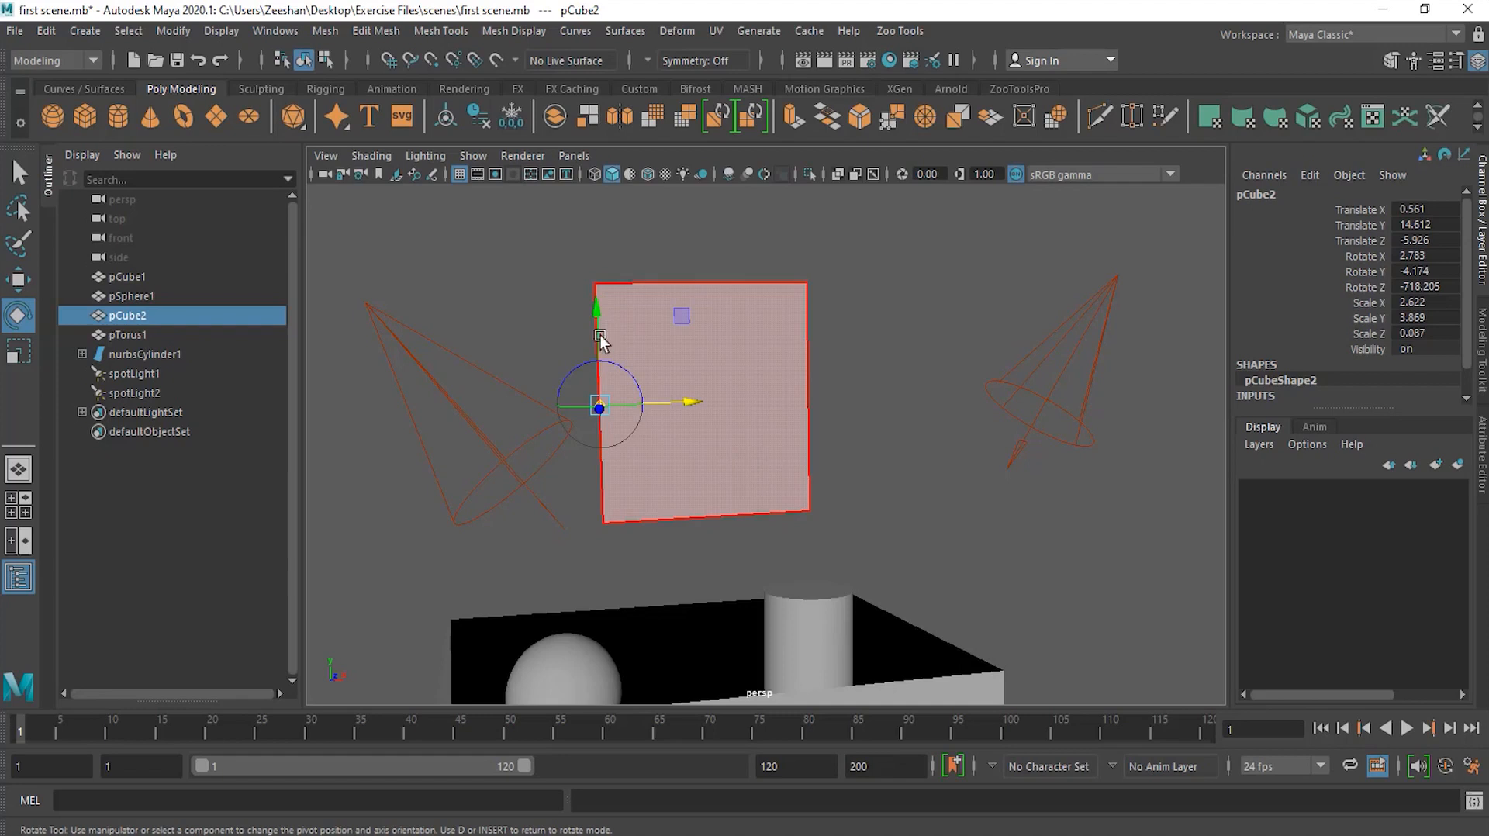
left_click_drag(597, 343, 599, 337)
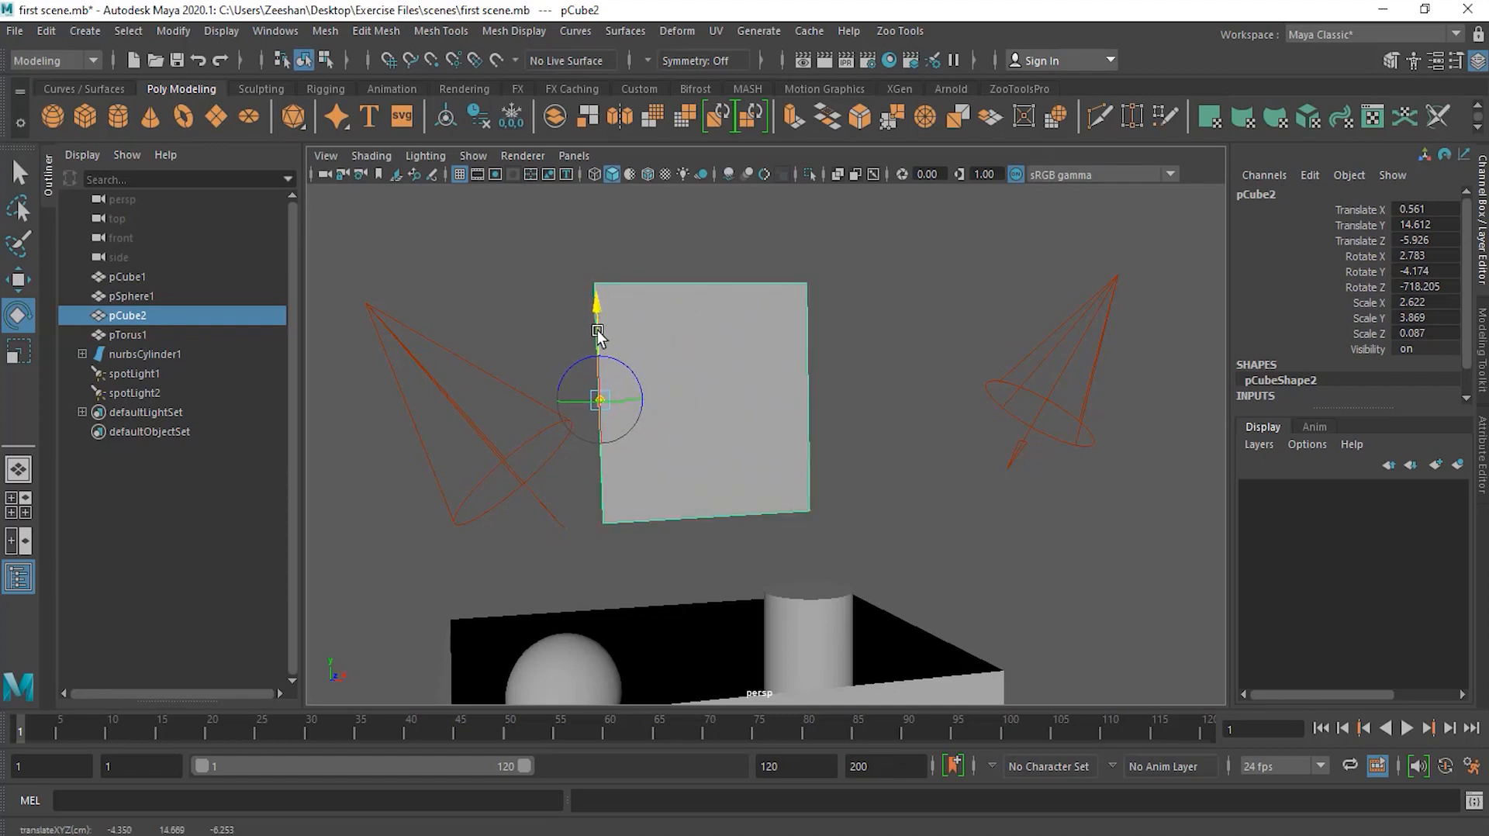
left_click_drag(911, 469, 834, 507, "alt")
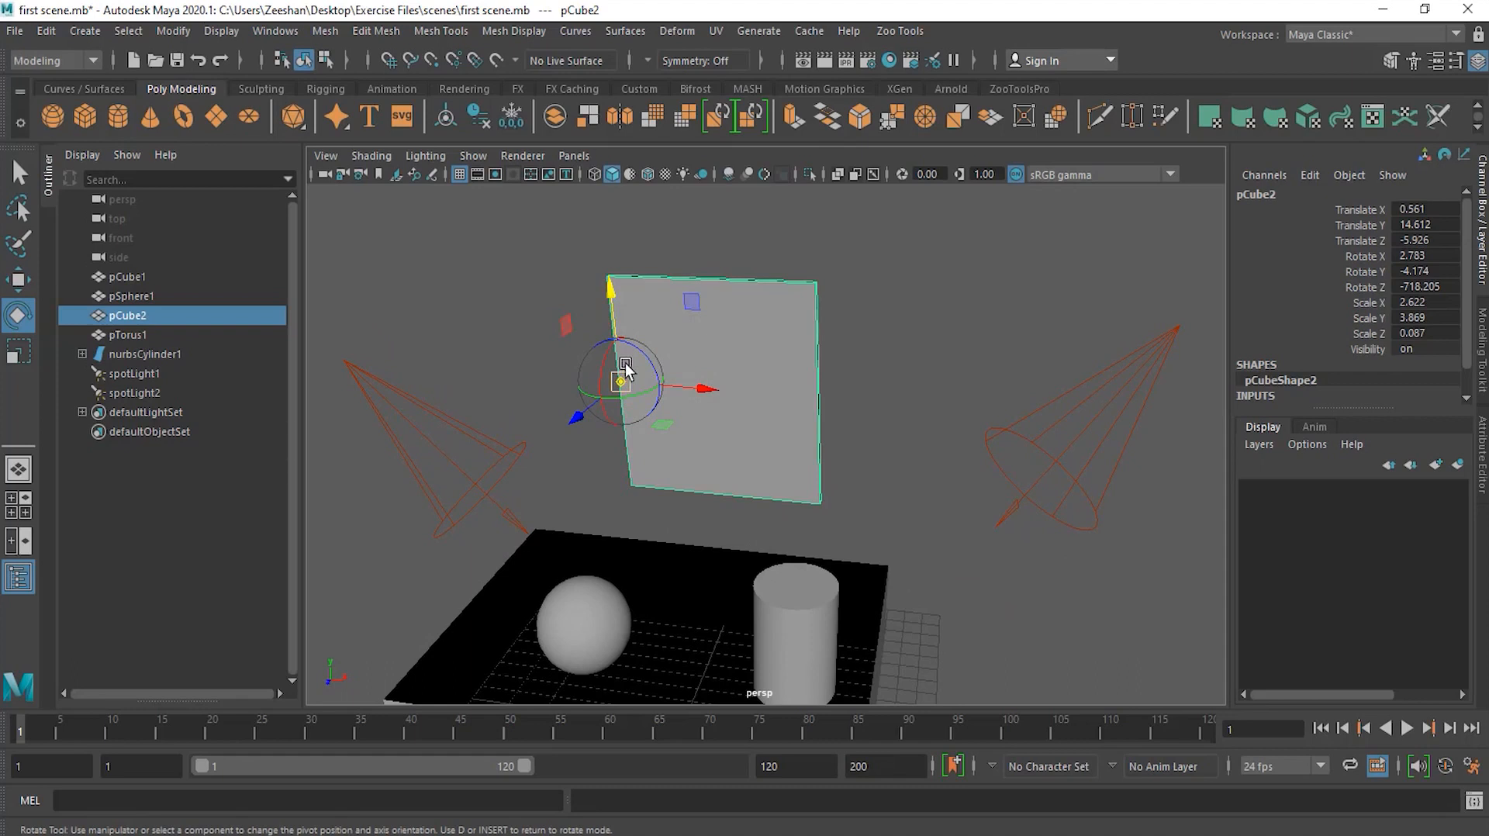
left_click_drag(890, 522, 858, 521, "alt")
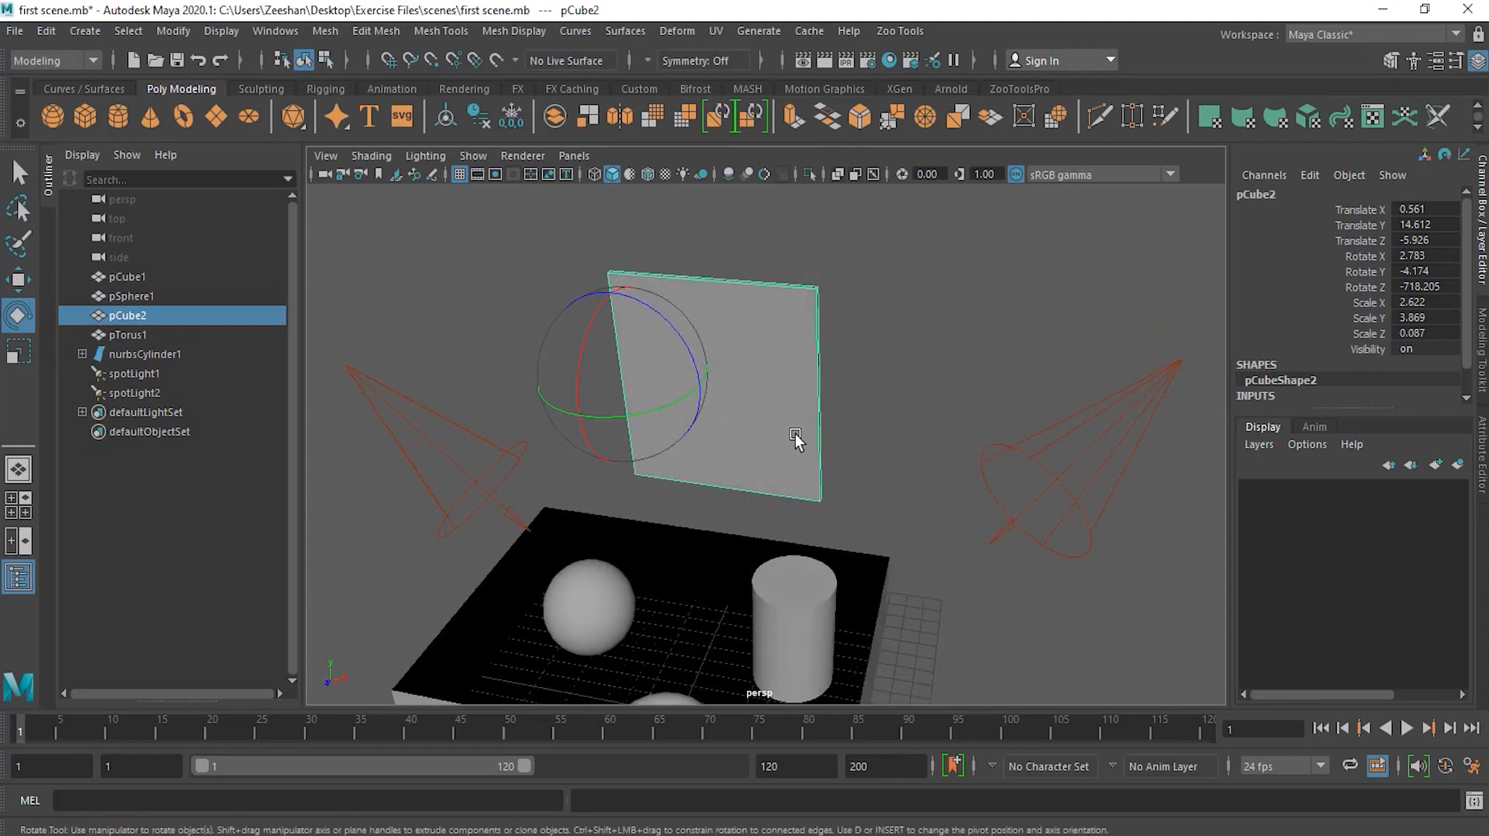
Step: Rotate the panel around its edge pivot, ending at about X 2.78, Y -2.5, Z -718.12 degrees
left_click_drag(668, 411, 678, 317)
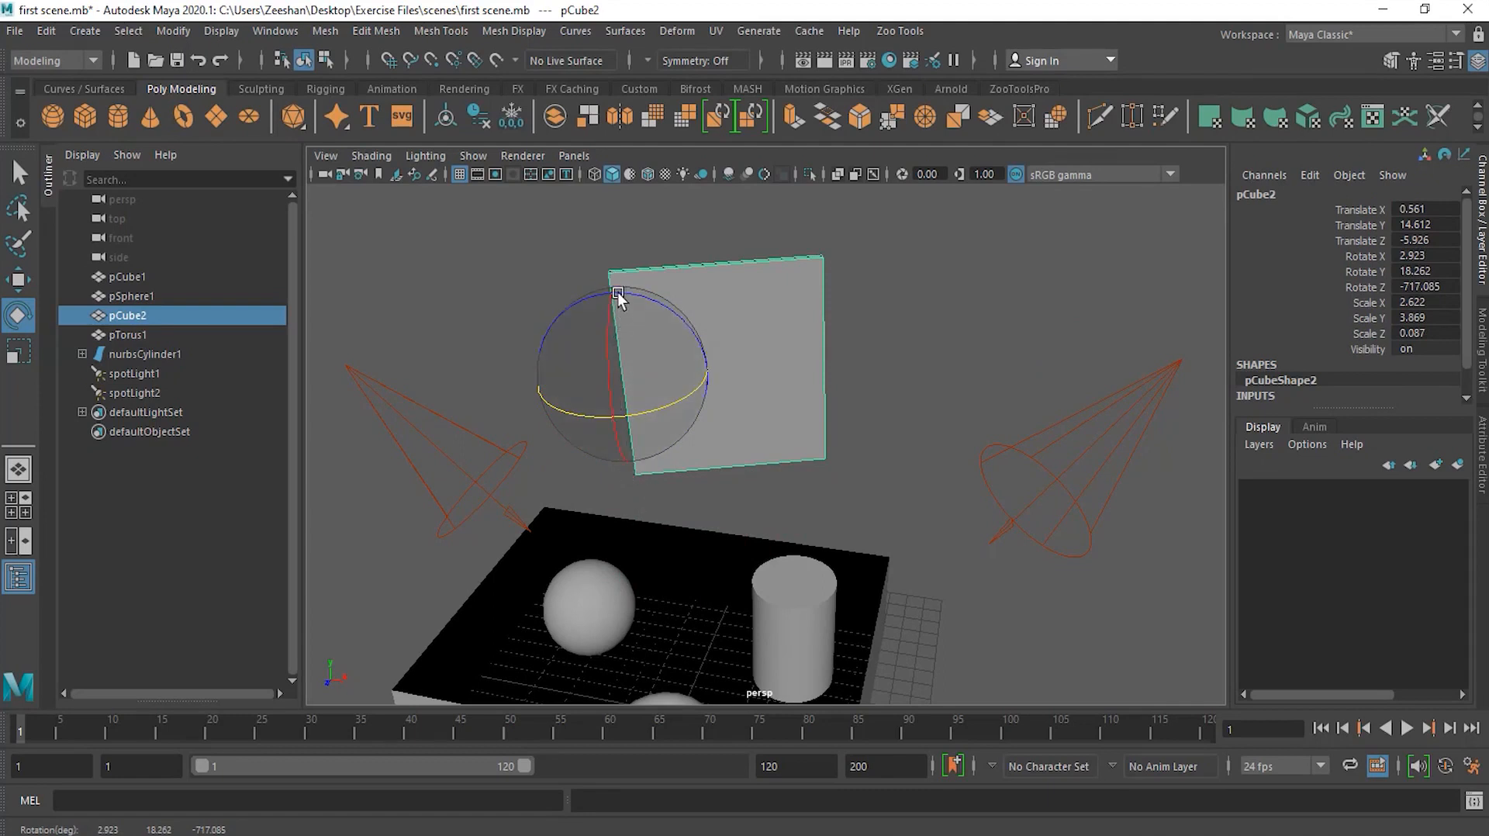
left_click_drag(677, 405, 624, 385)
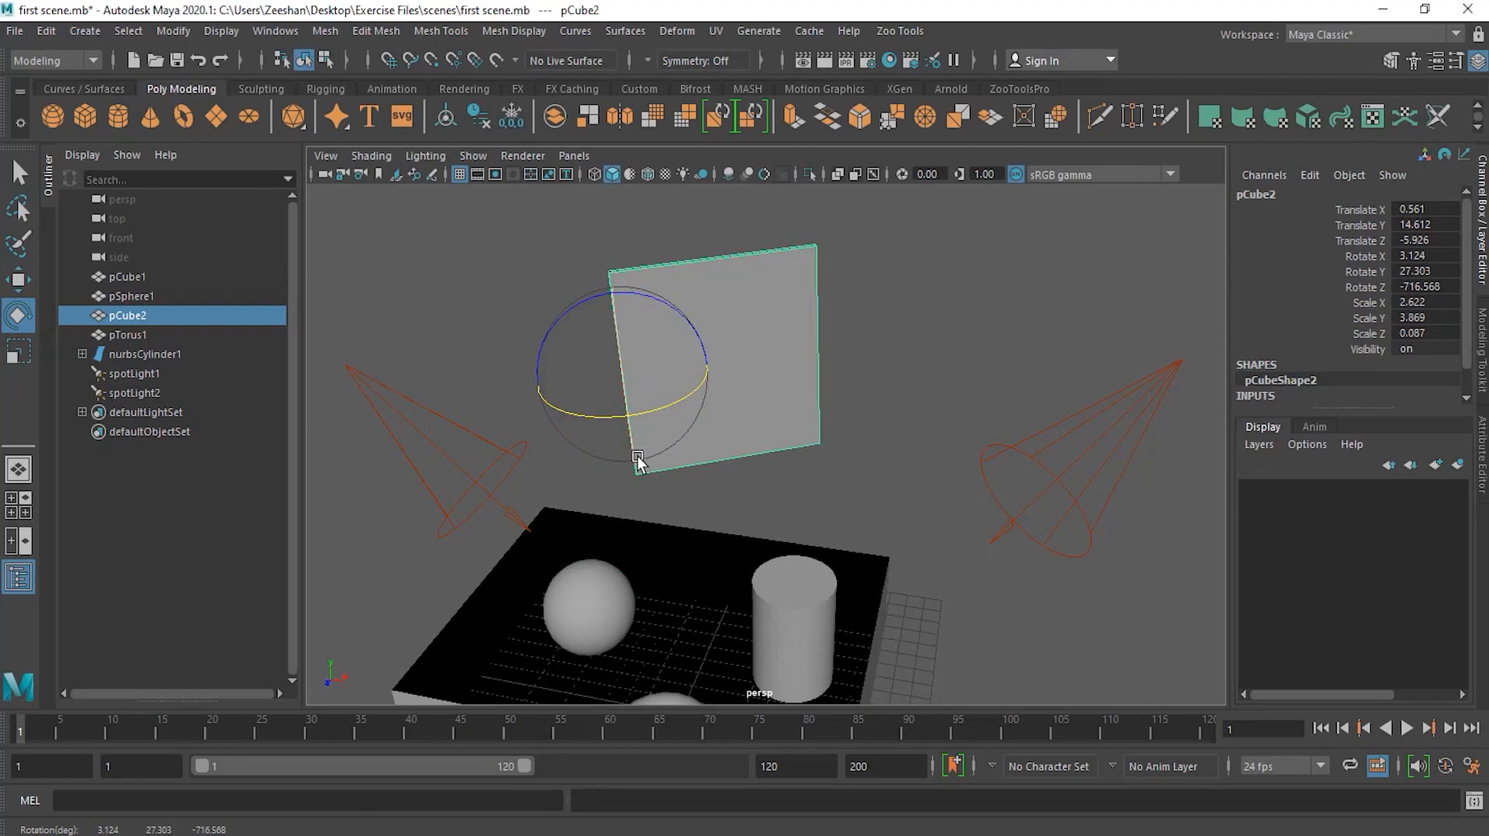
left_click_drag(680, 415, 645, 441)
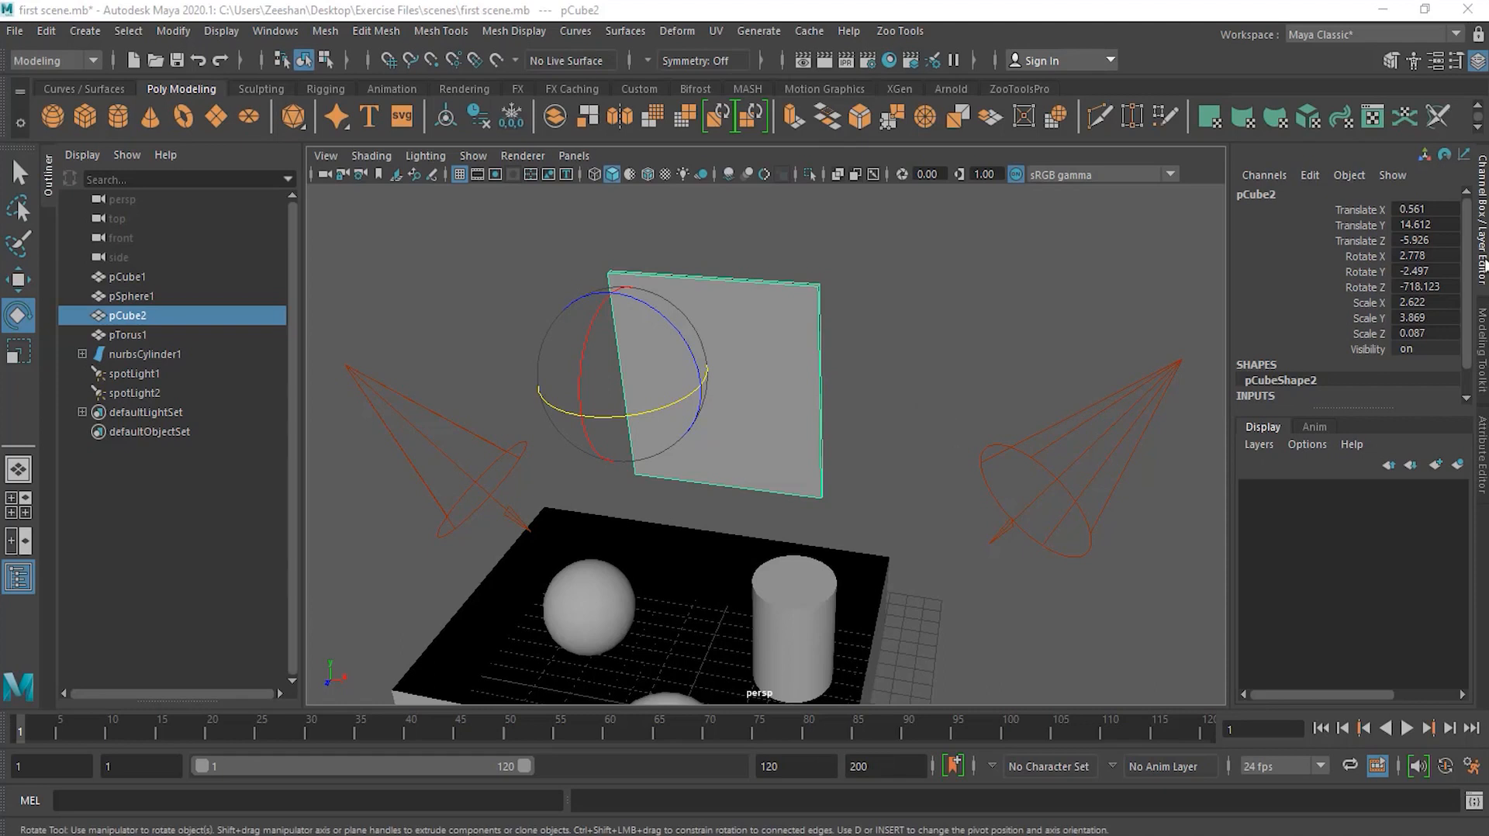
left_click(1483, 265)
left_click(1483, 265)
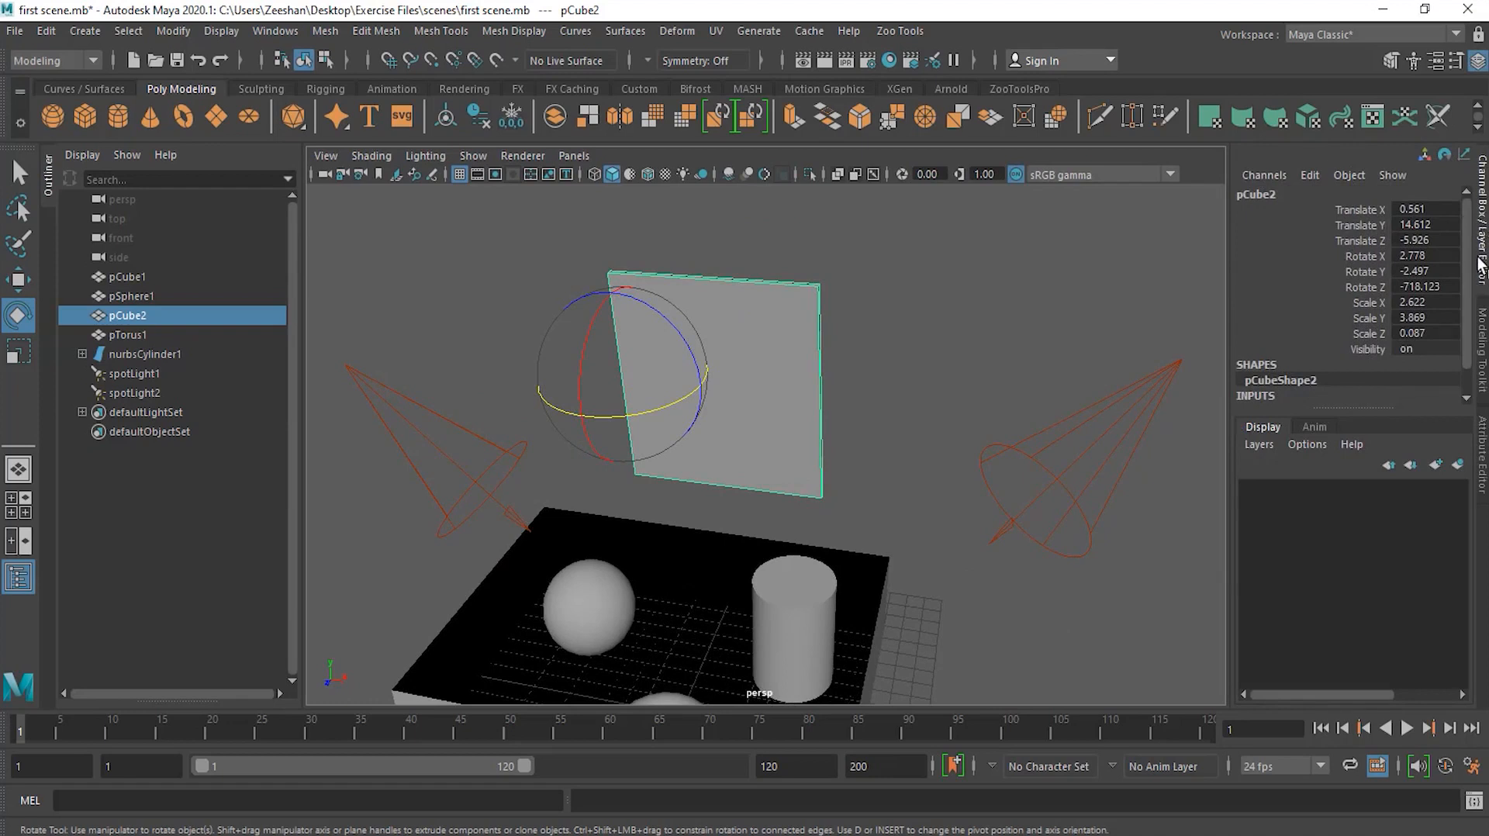
middle_click_drag(884, 535, 887, 465, "alt")
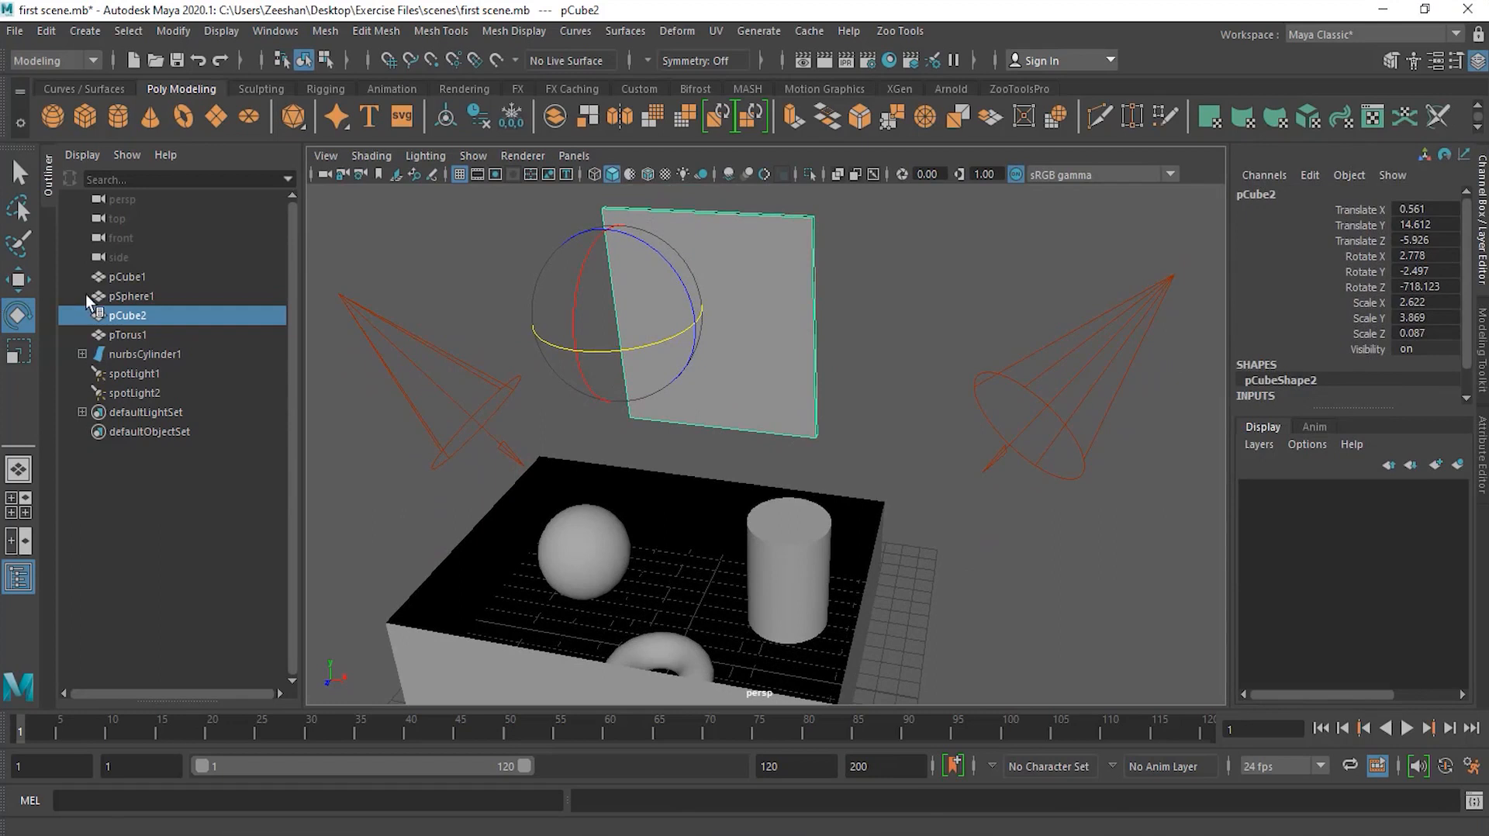
Step: Select the sphere, set its Scale X to 0, then restore its Scale X to 1
left_click(19, 281)
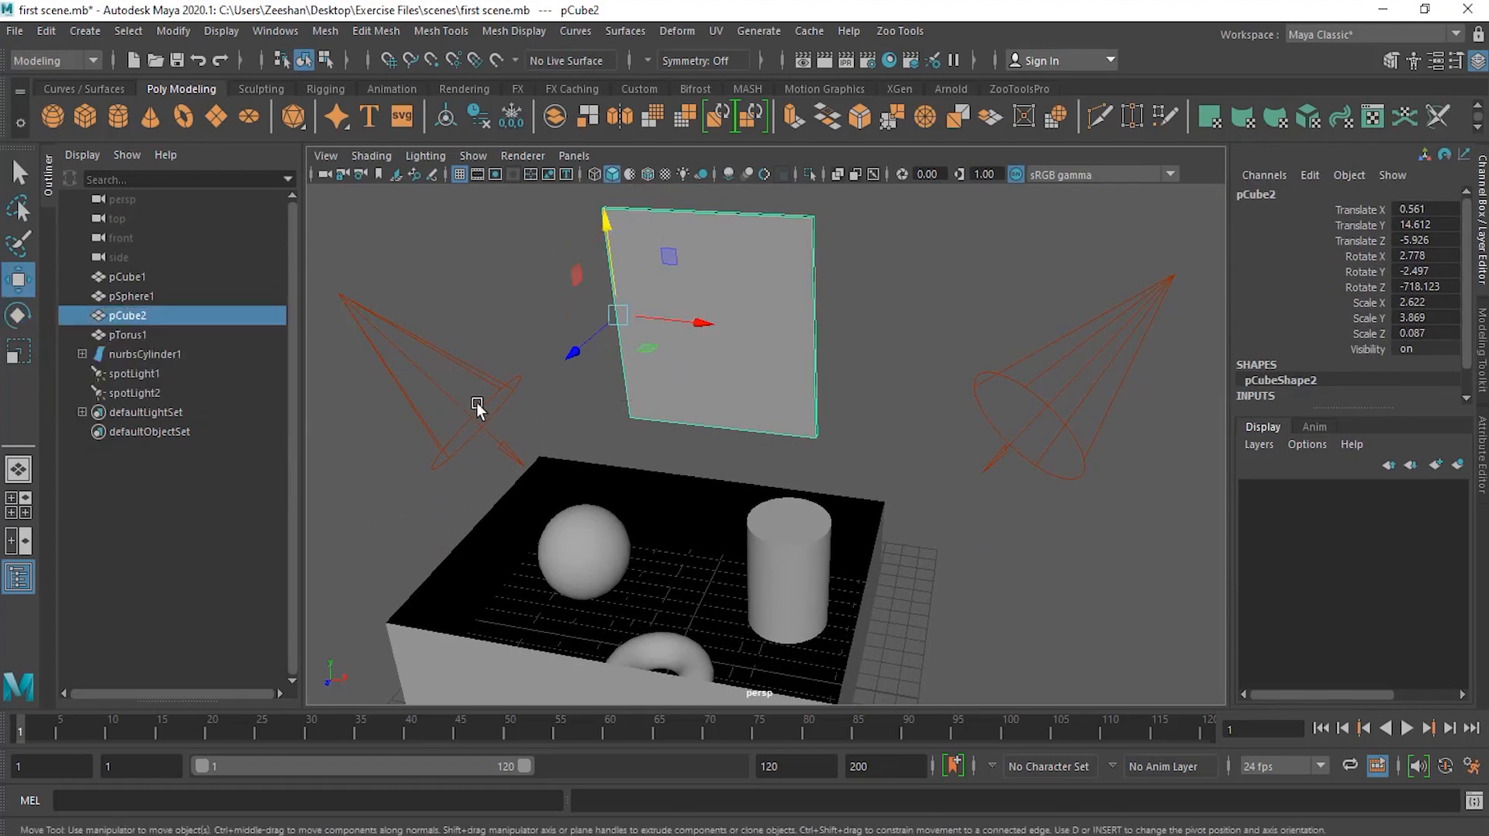
key("q")
left_click(603, 542)
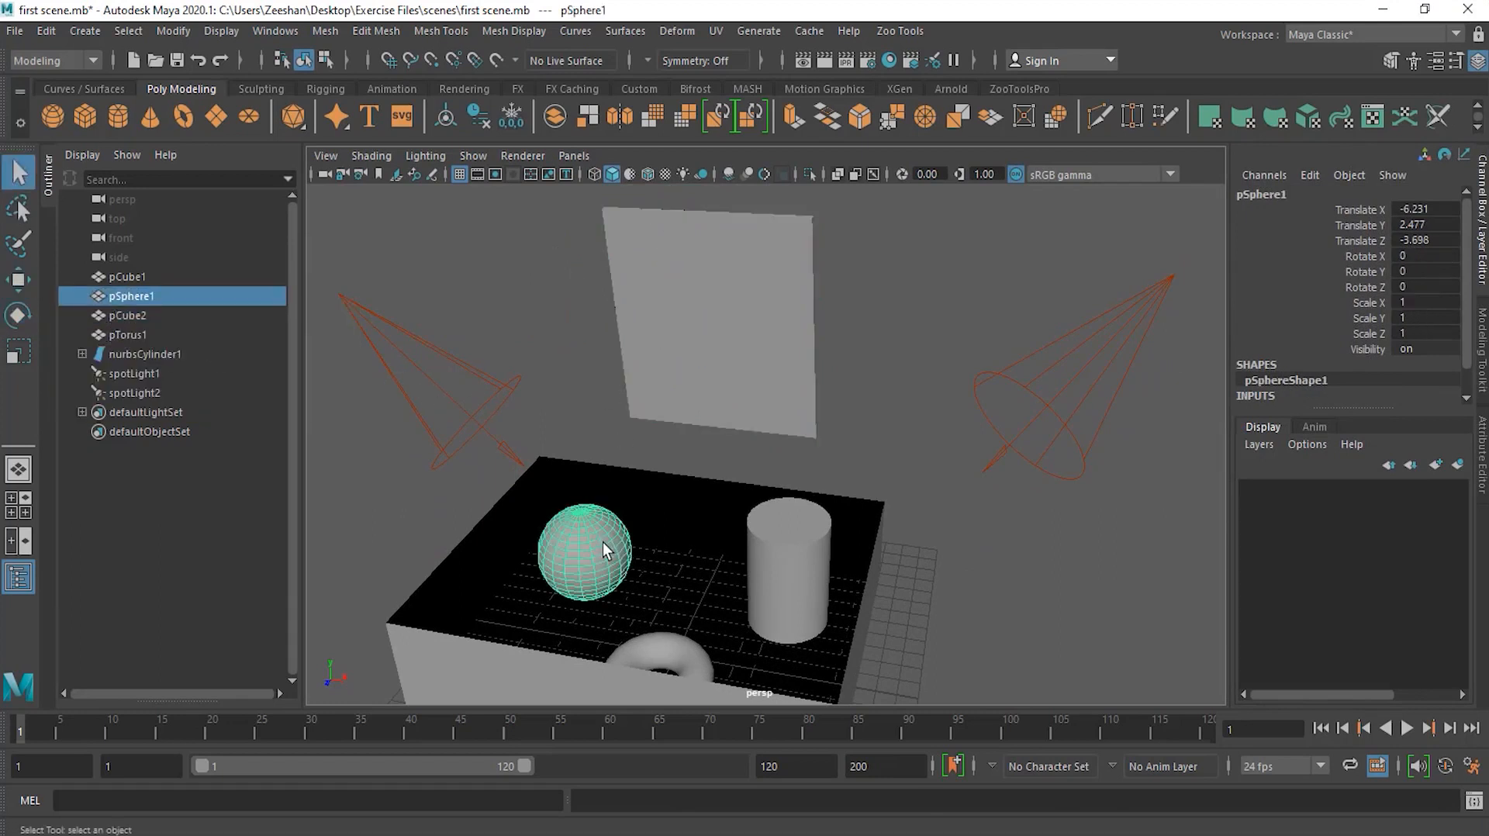
left_click(793, 543)
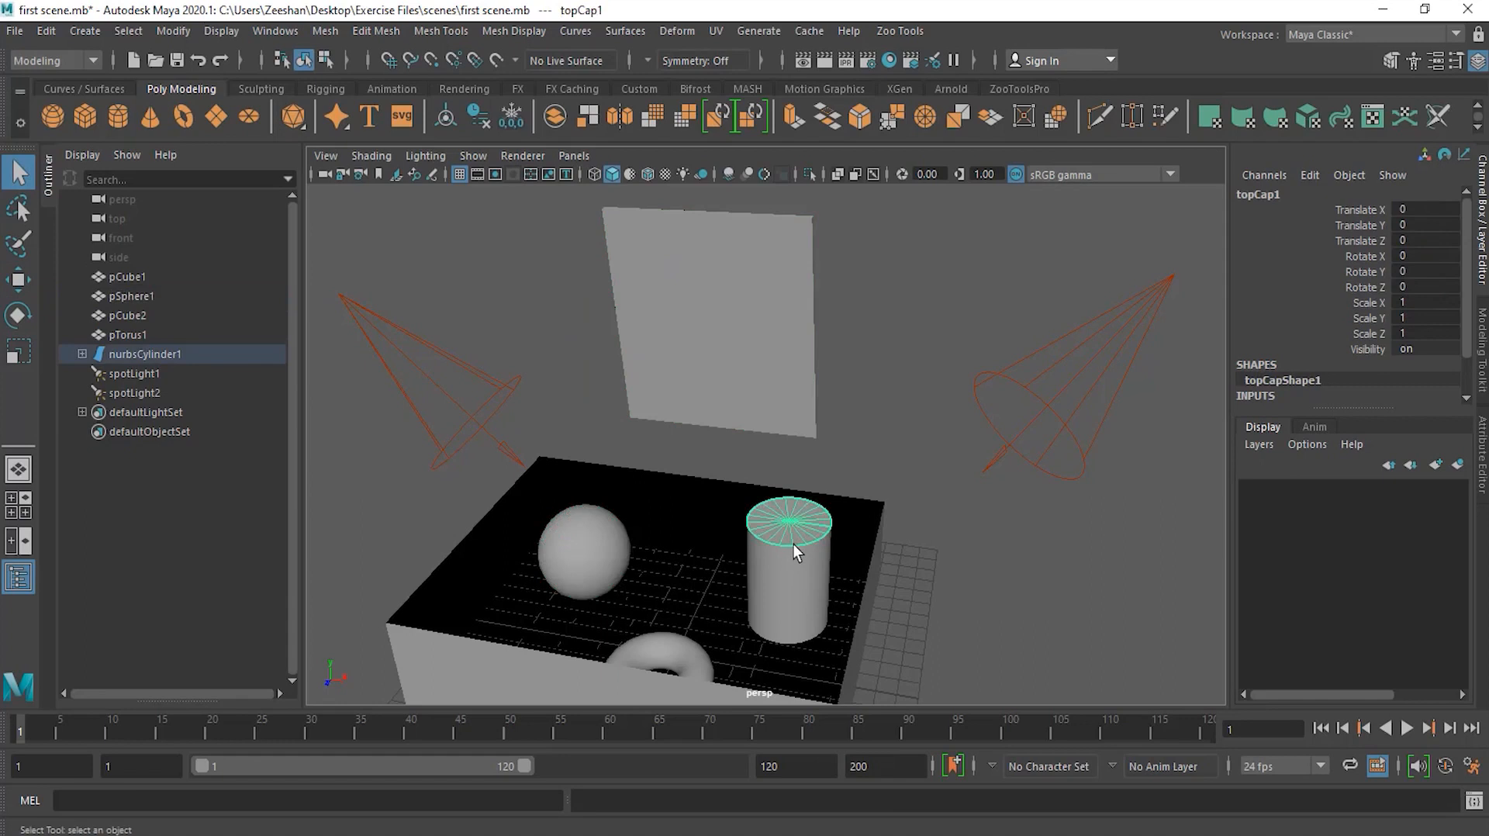
left_click(592, 546)
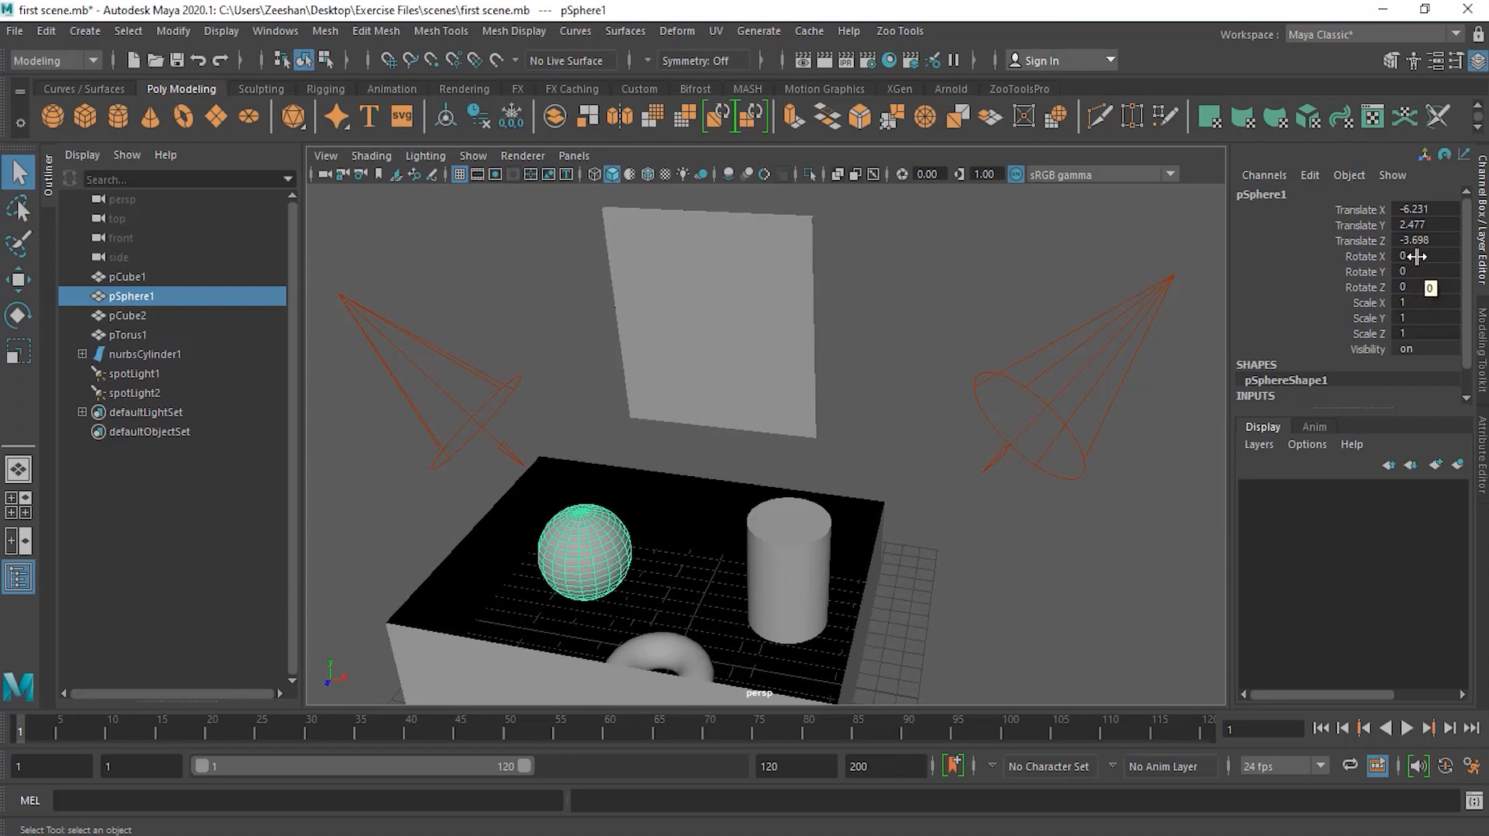
double_click(1422, 302)
key("Return")
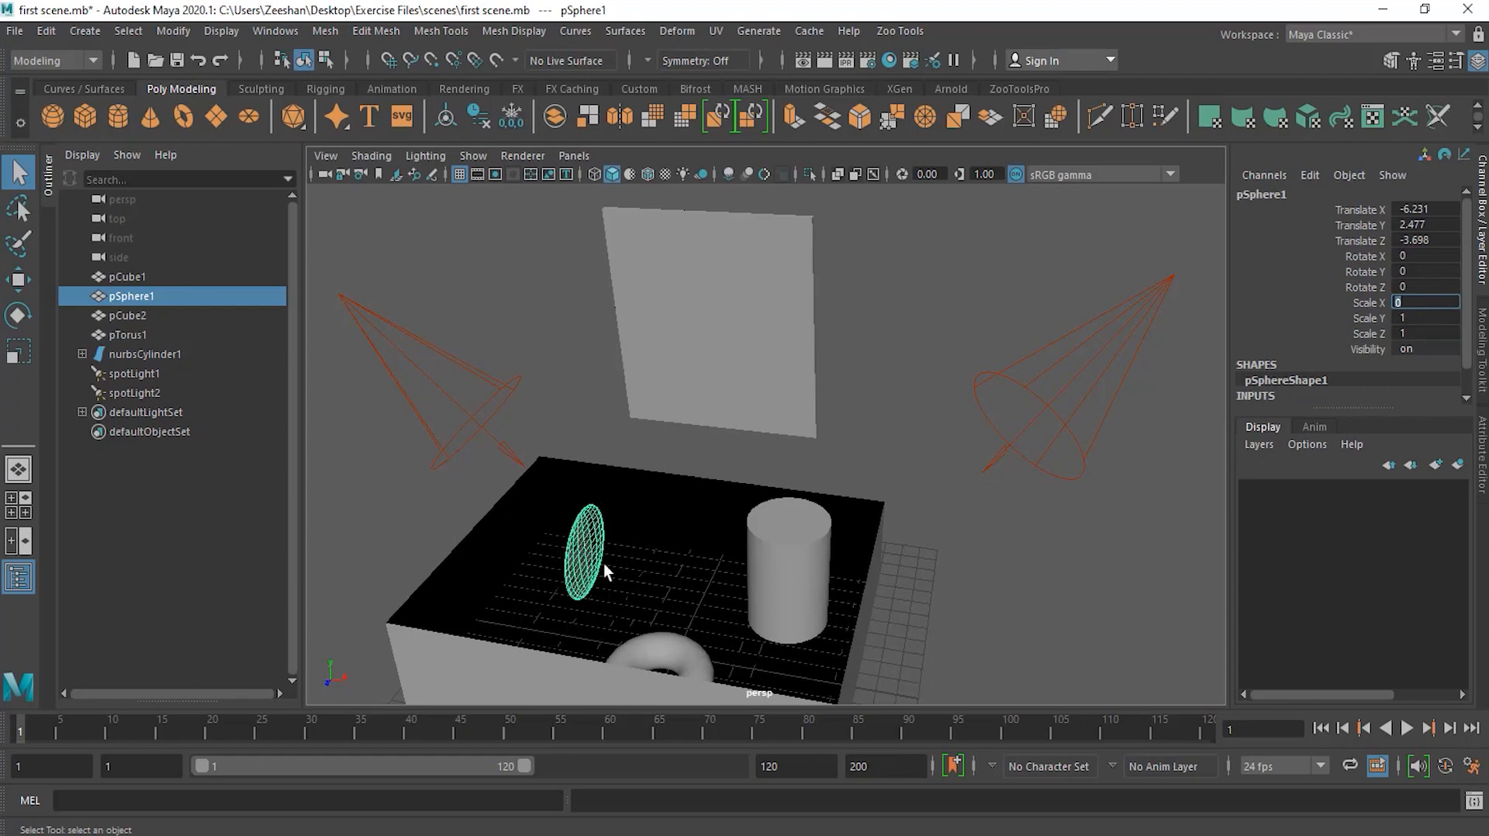
left_click_drag(523, 552, 574, 577, "alt")
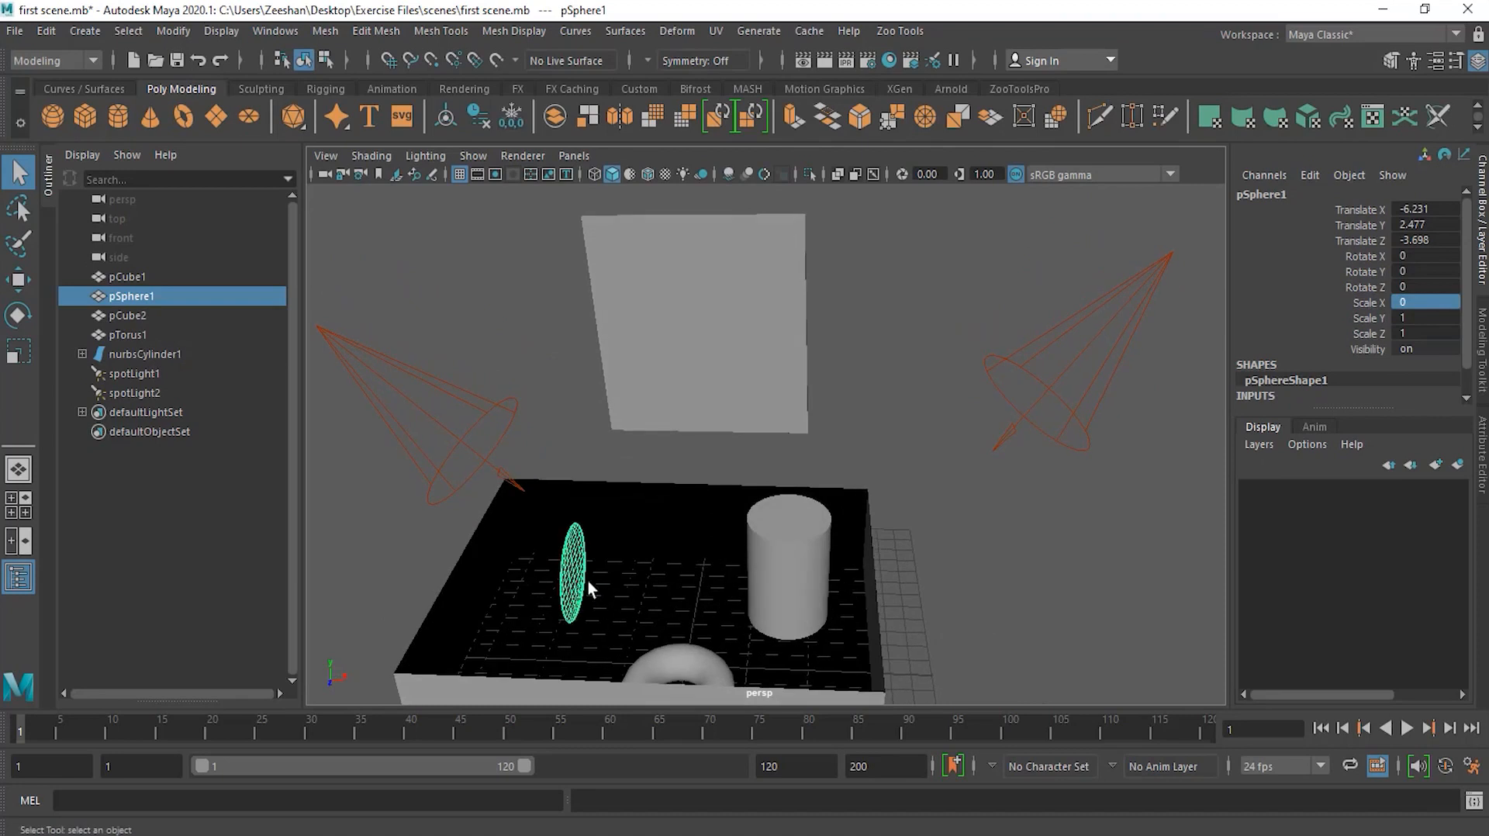
double_click(1421, 303)
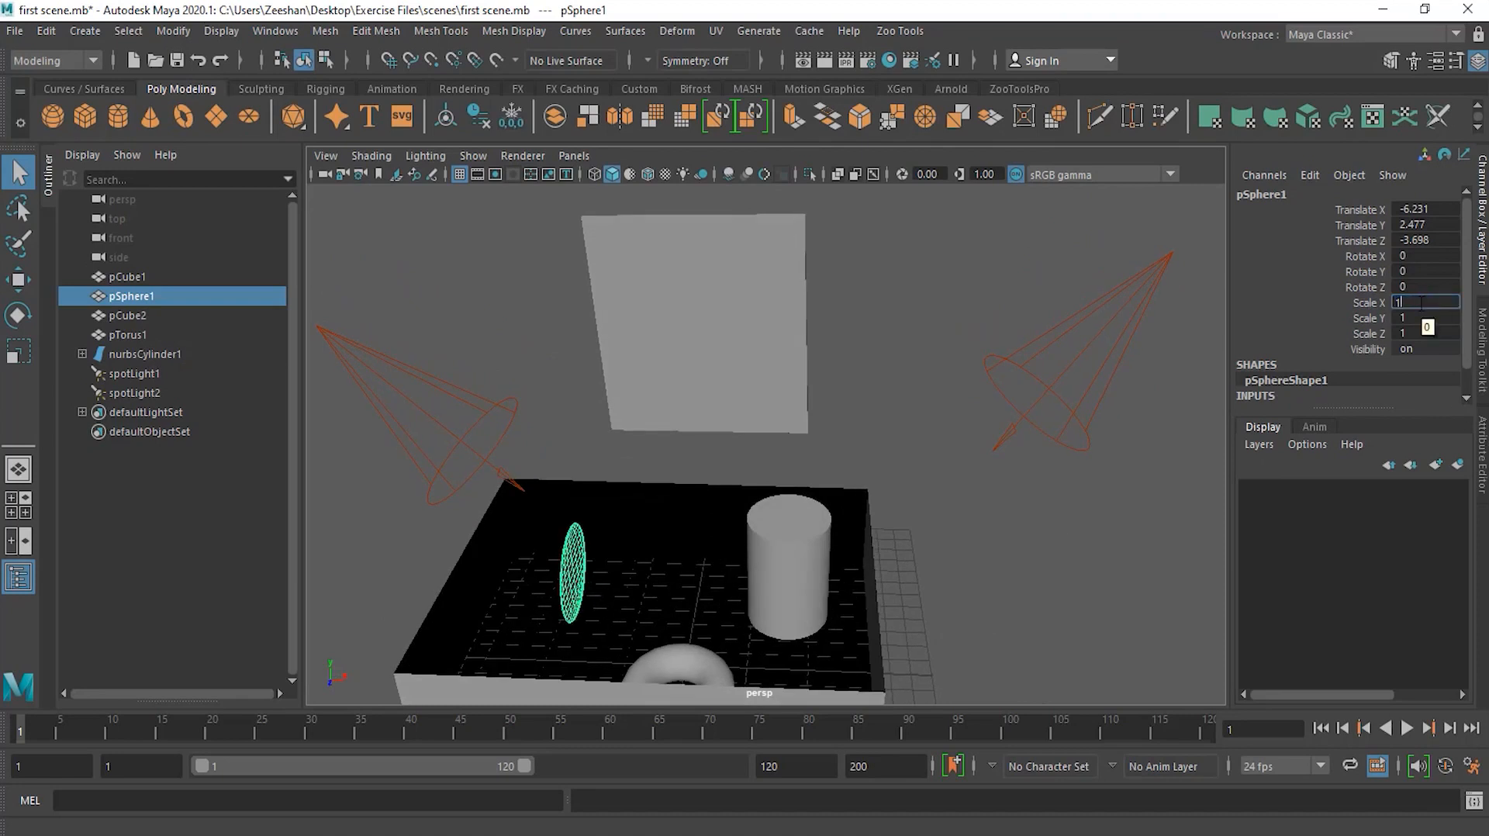
type("1")
key("Return")
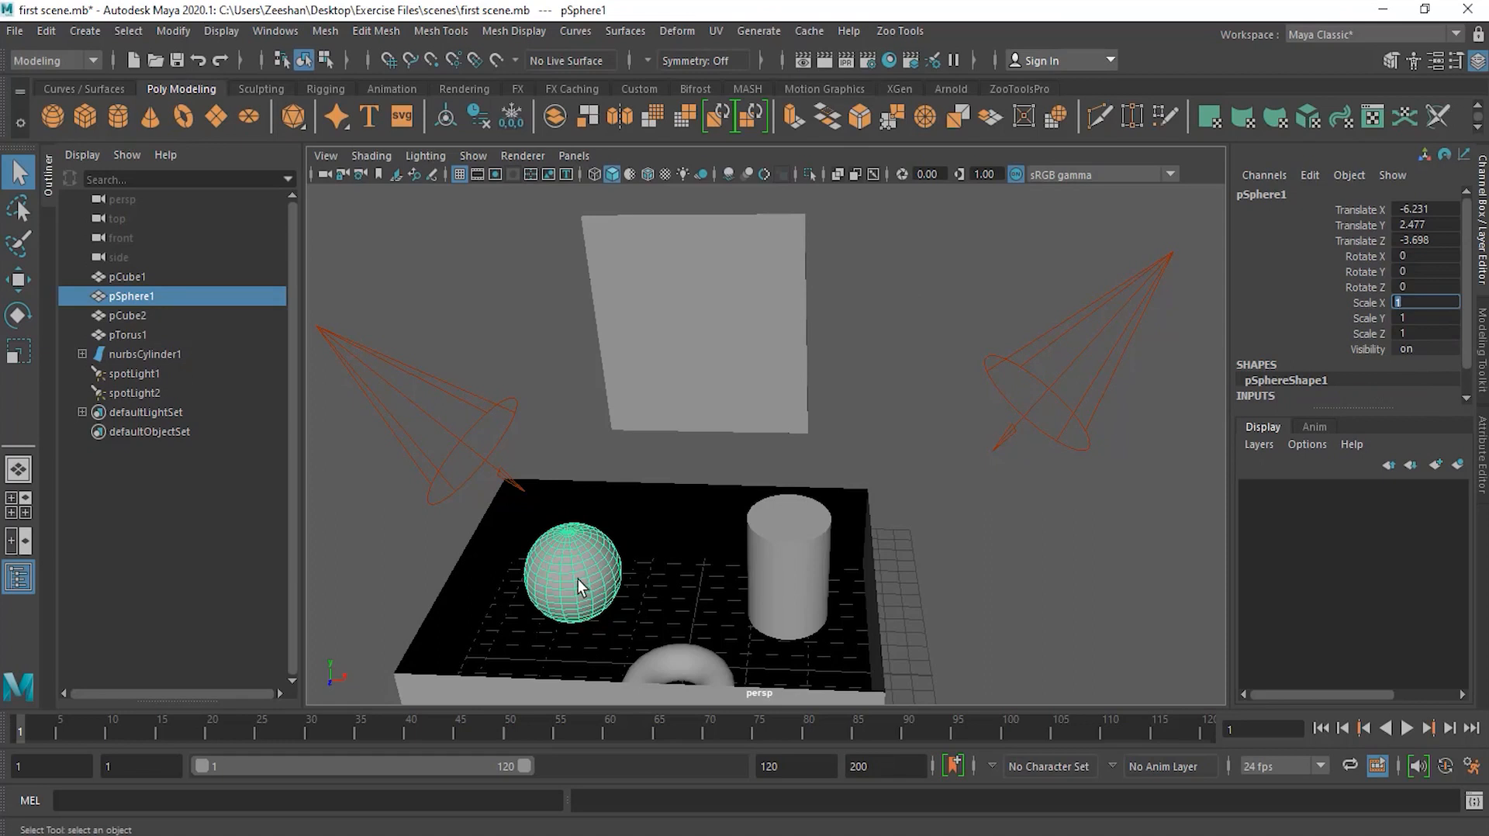
Step: Select the panel and move it to about X 0.19, Y 15.83, Z 1.75
left_click(727, 323)
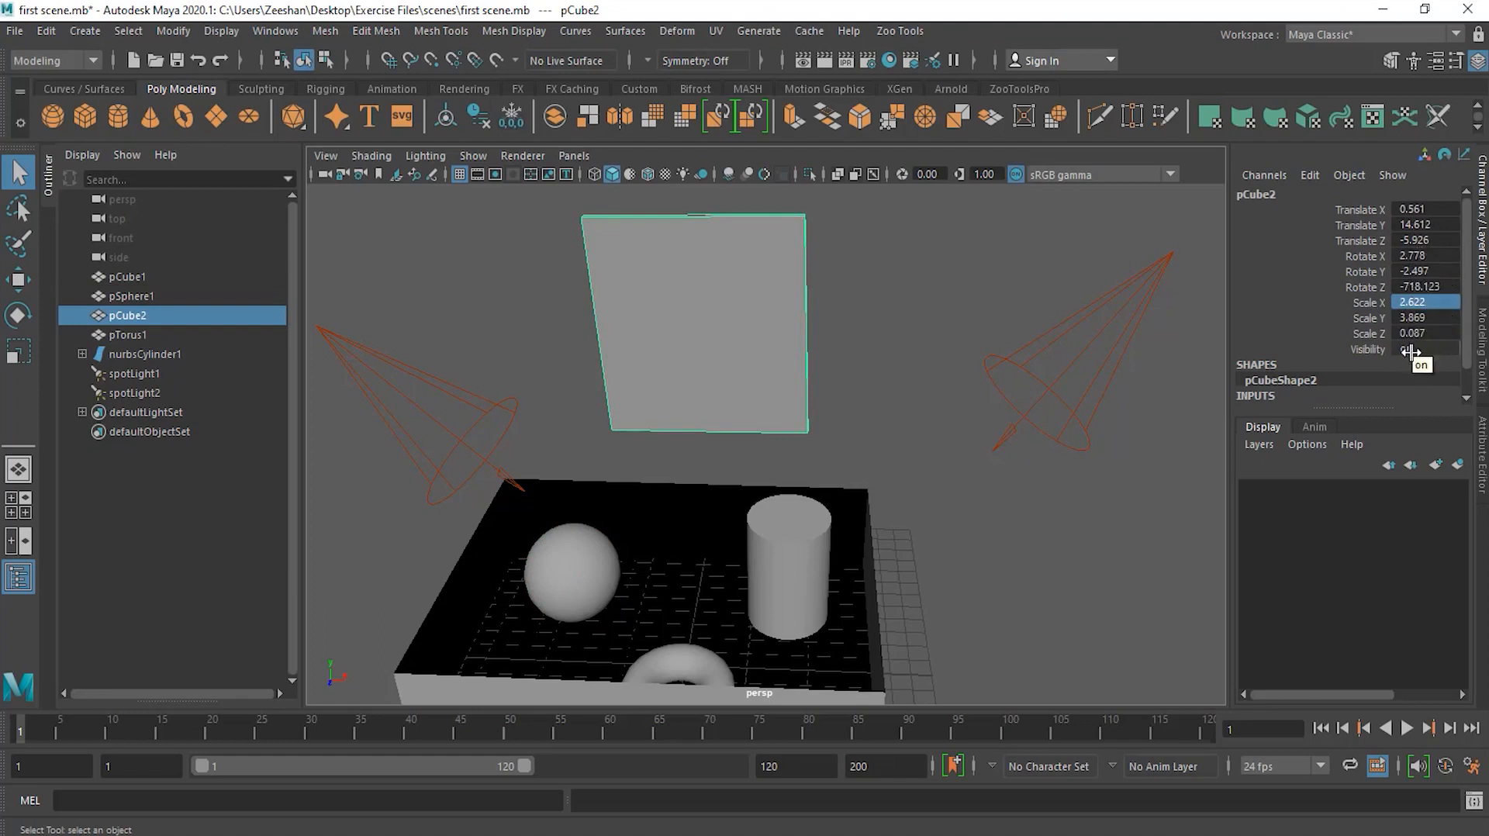
mouse_move(913, 374)
left_mouse_down("alt")
mouse_move(707, 381)
mouse_move(973, 369)
mouse_move(897, 372)
left_mouse_up("alt")
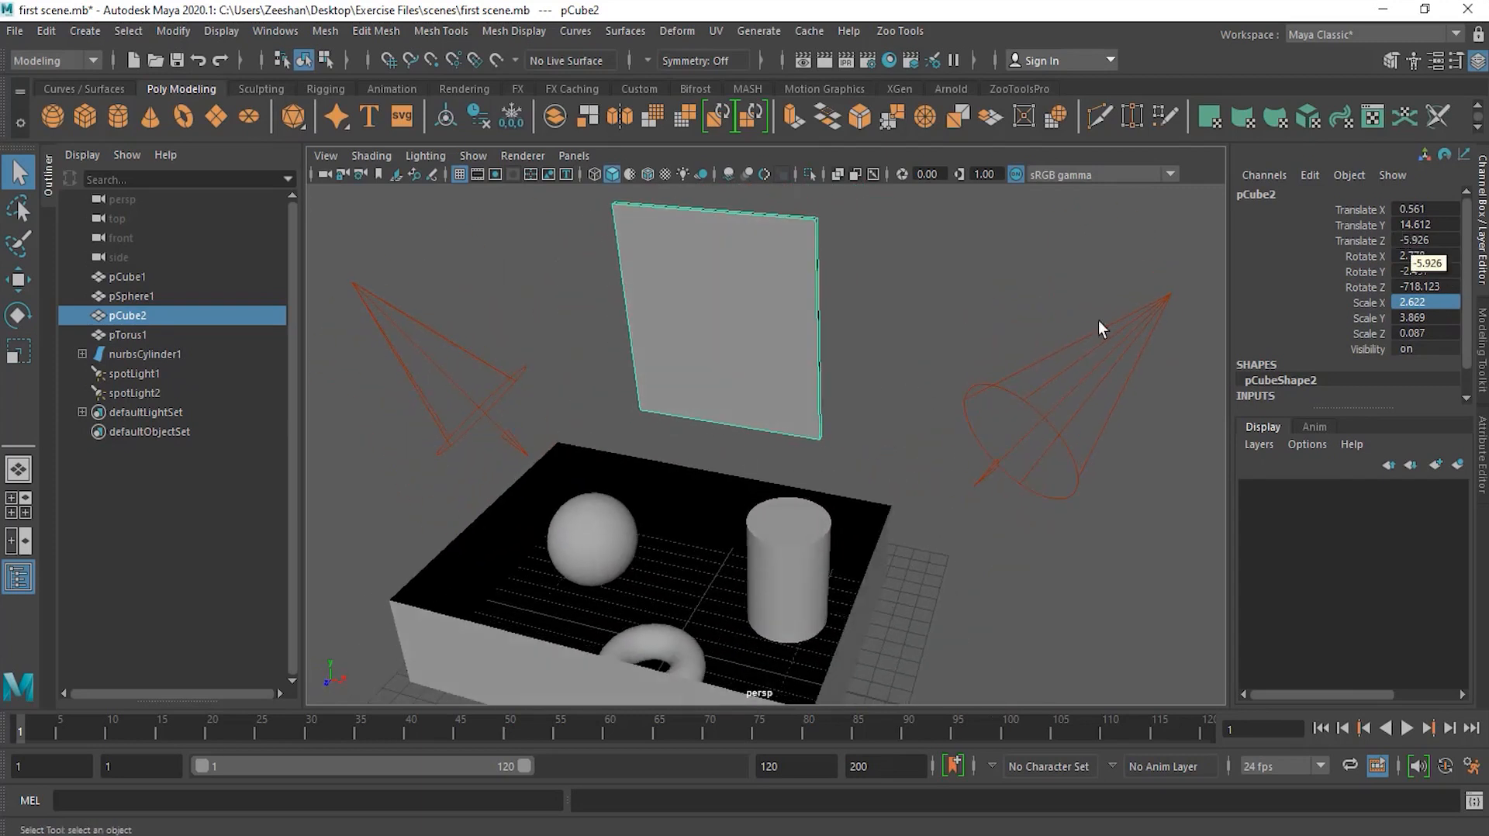
left_click(31, 281)
left_click_drag(582, 346, 543, 424)
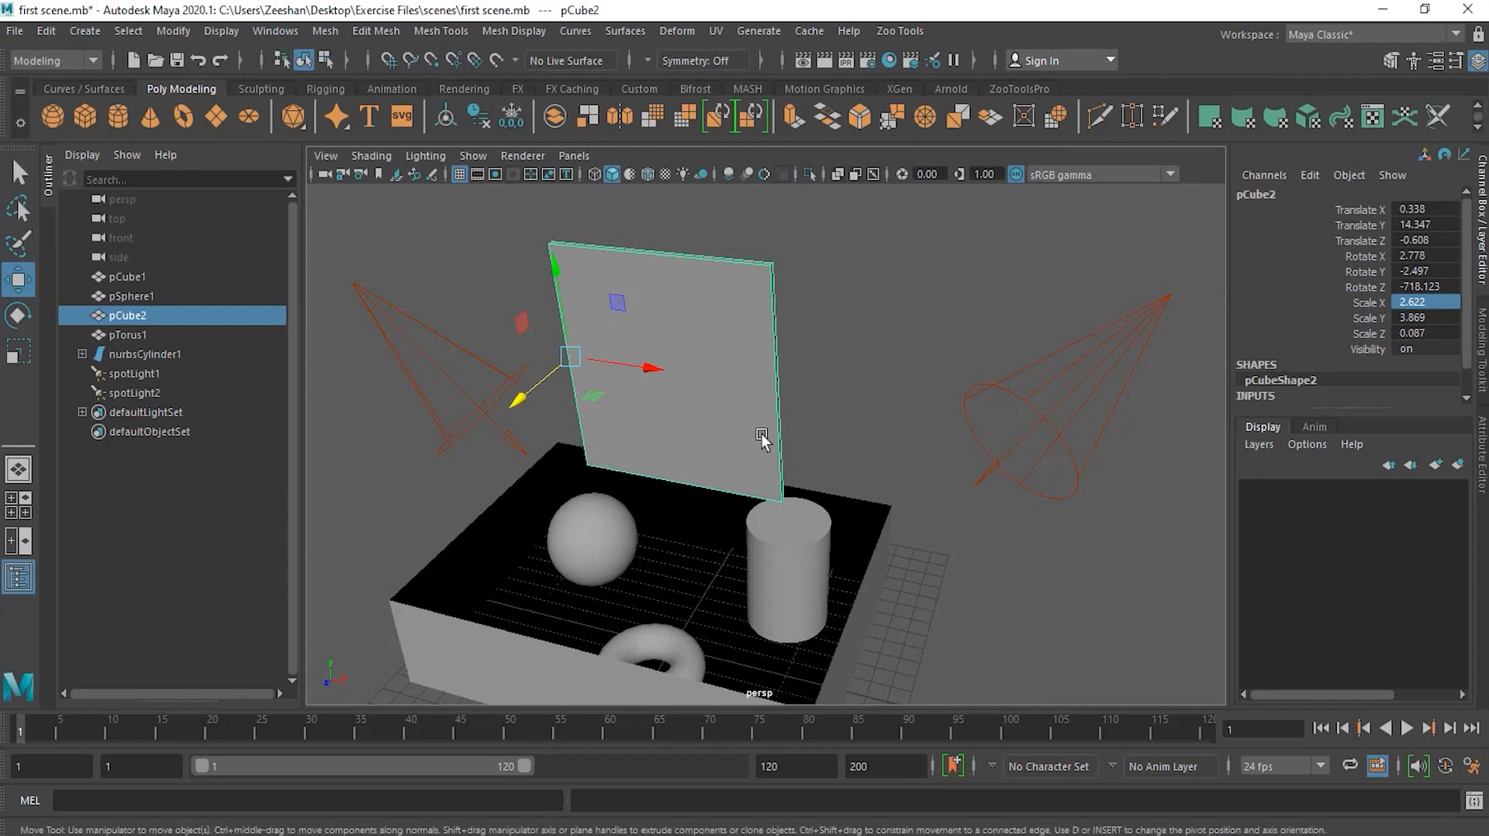
left_click_drag(592, 449, 493, 470, "alt")
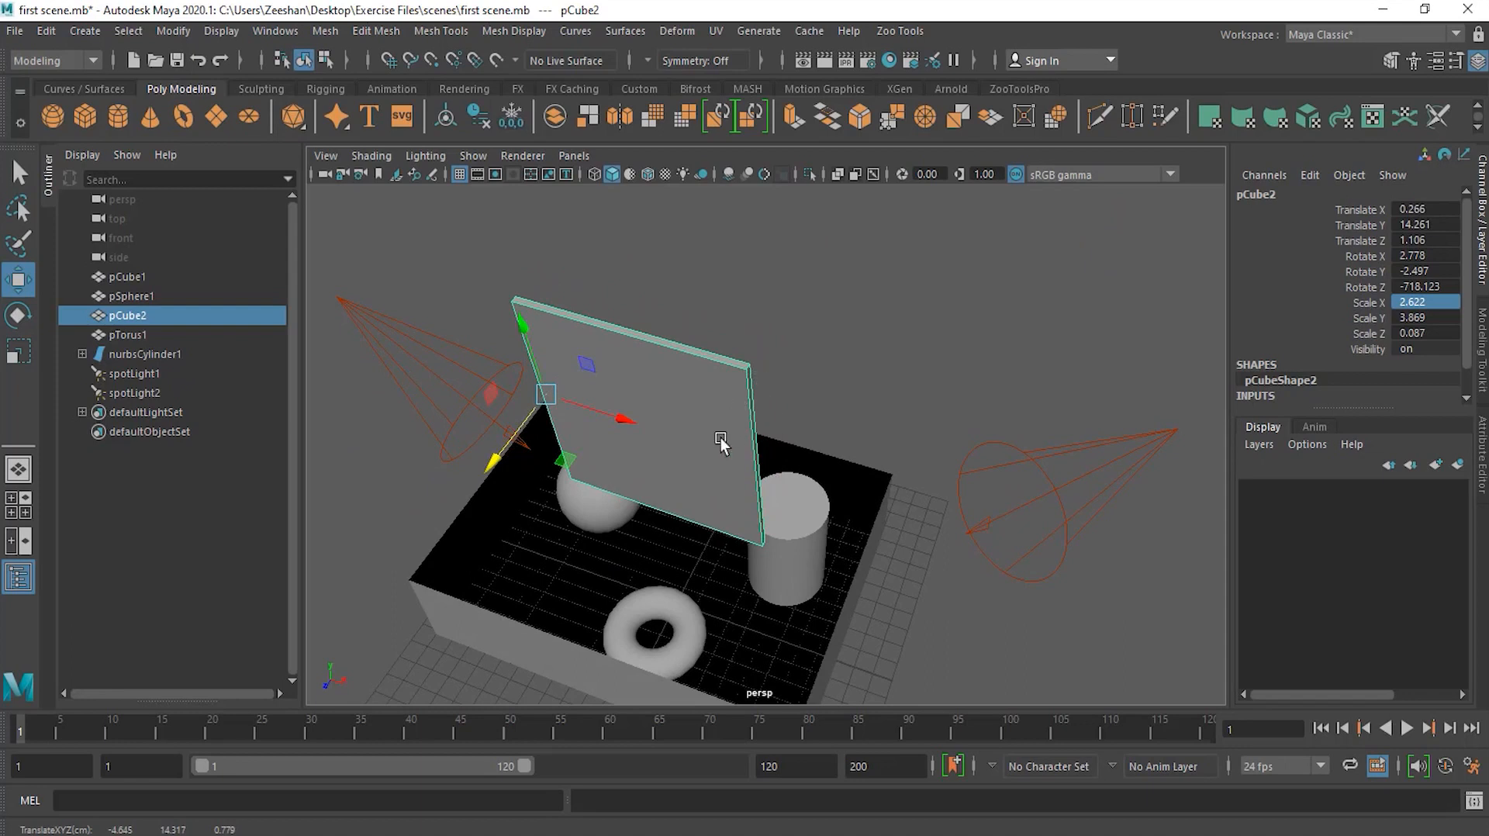
left_click_drag(827, 364, 817, 422, "alt")
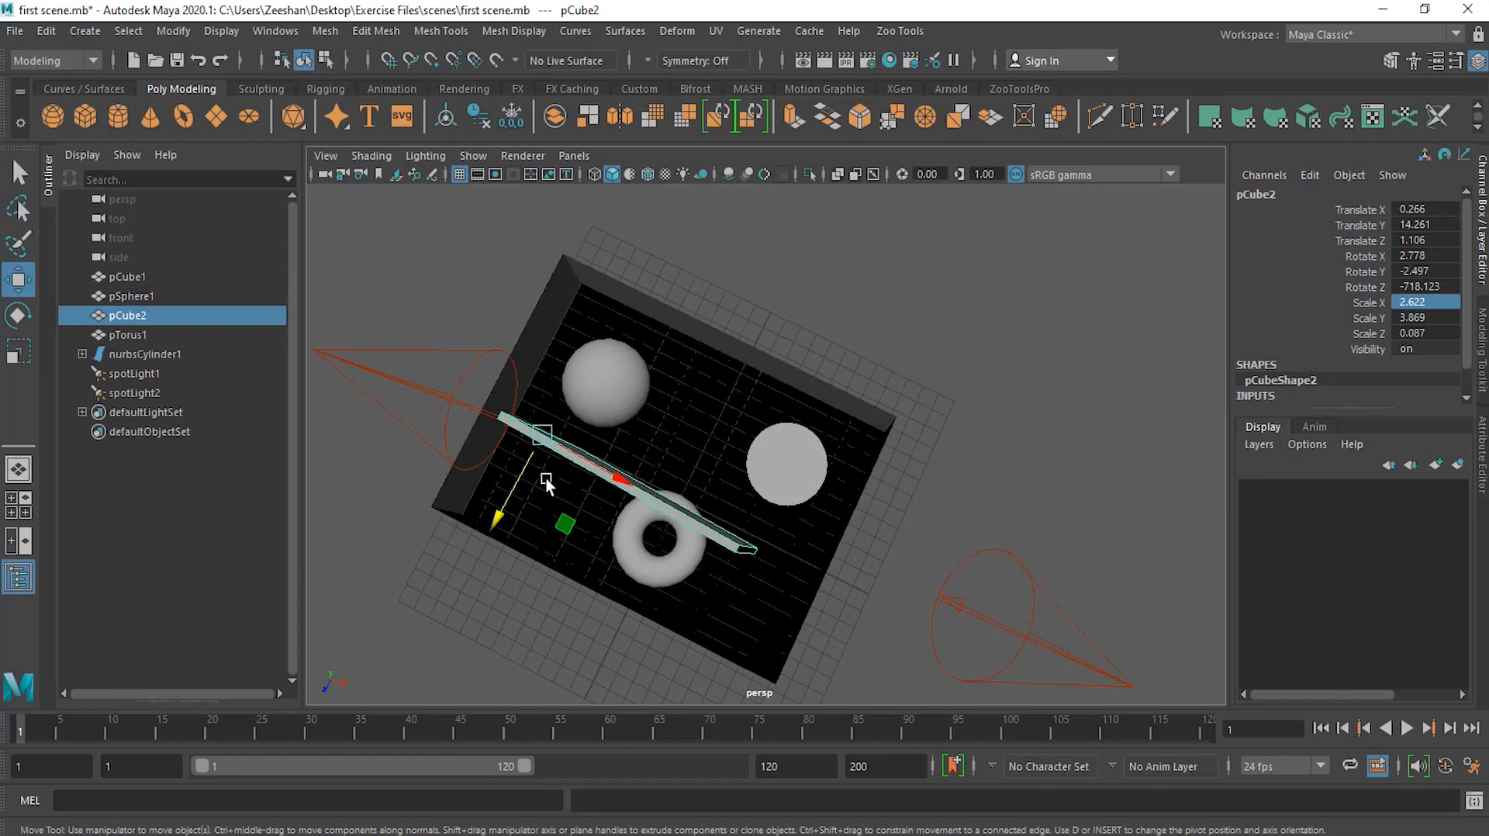
left_click_drag(508, 500, 497, 518)
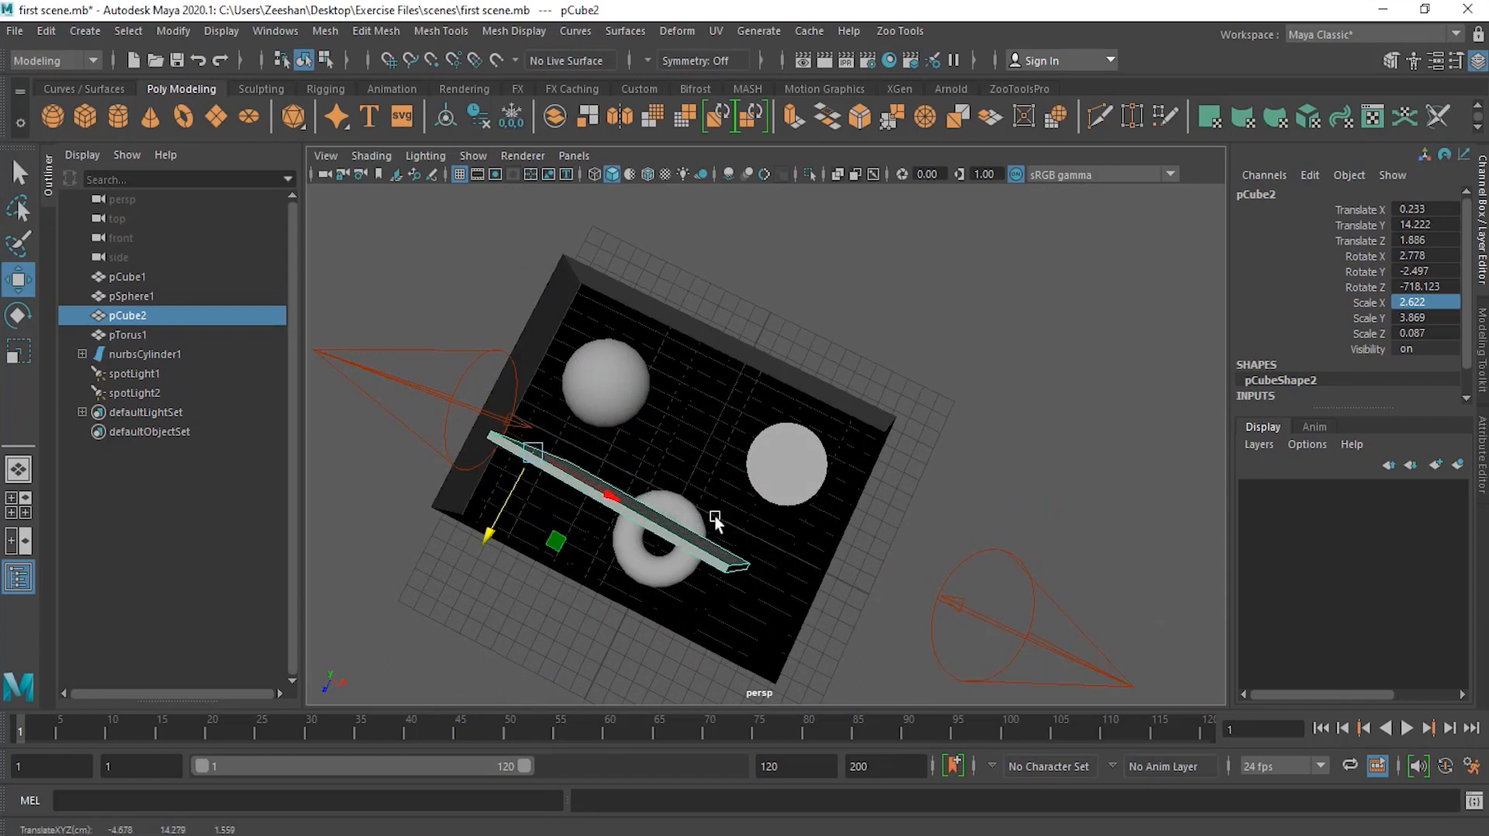
left_click_drag(735, 463, 744, 378, "alt")
left_click_drag(539, 307, 601, 300, "alt")
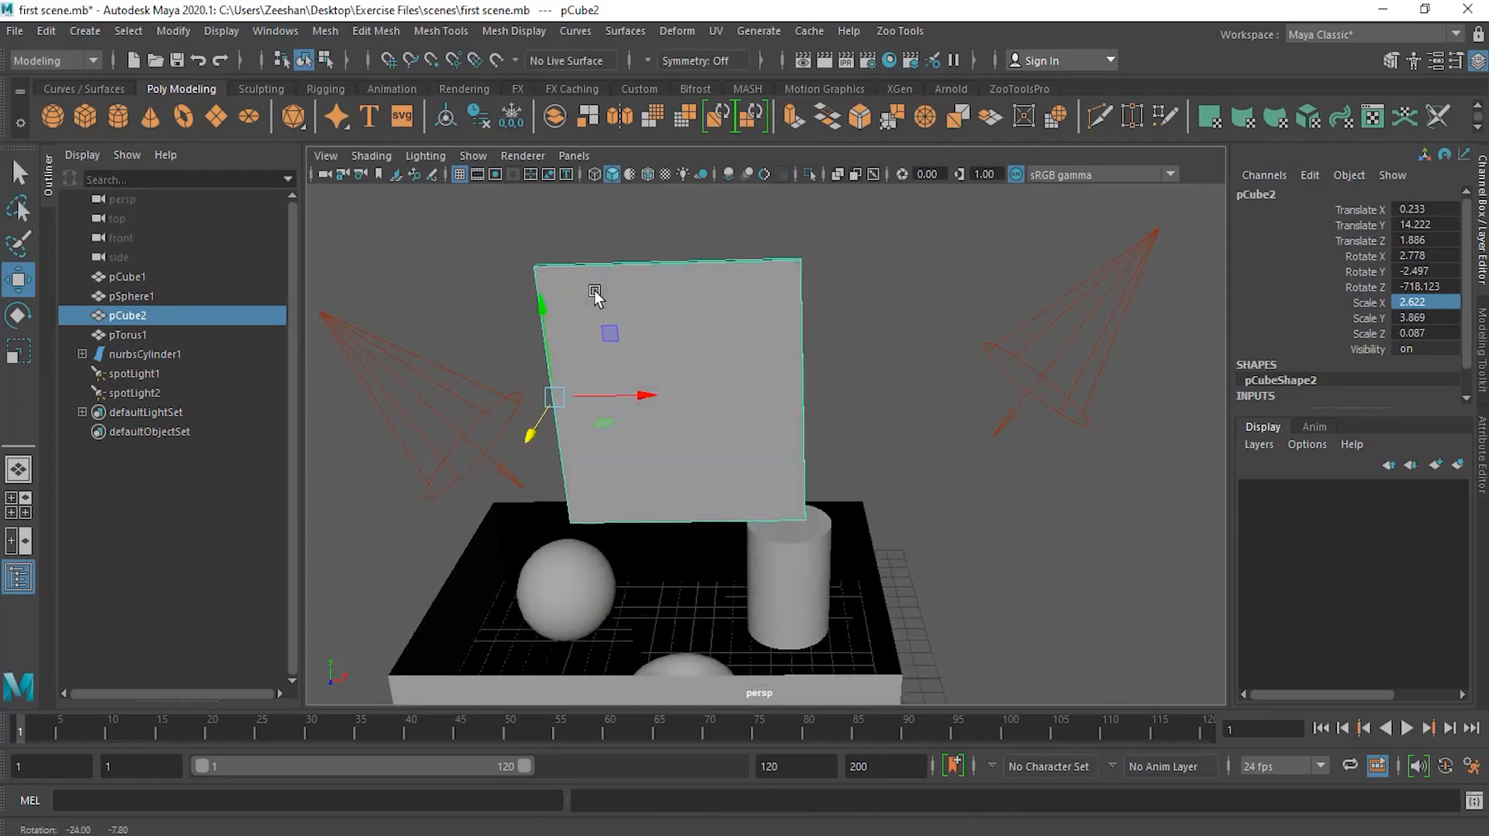
mouse_move(534, 421)
left_mouse_down()
mouse_move(498, 472)
mouse_move(546, 409)
mouse_move(533, 424)
left_mouse_up()
left_click_drag(543, 329, 559, 296)
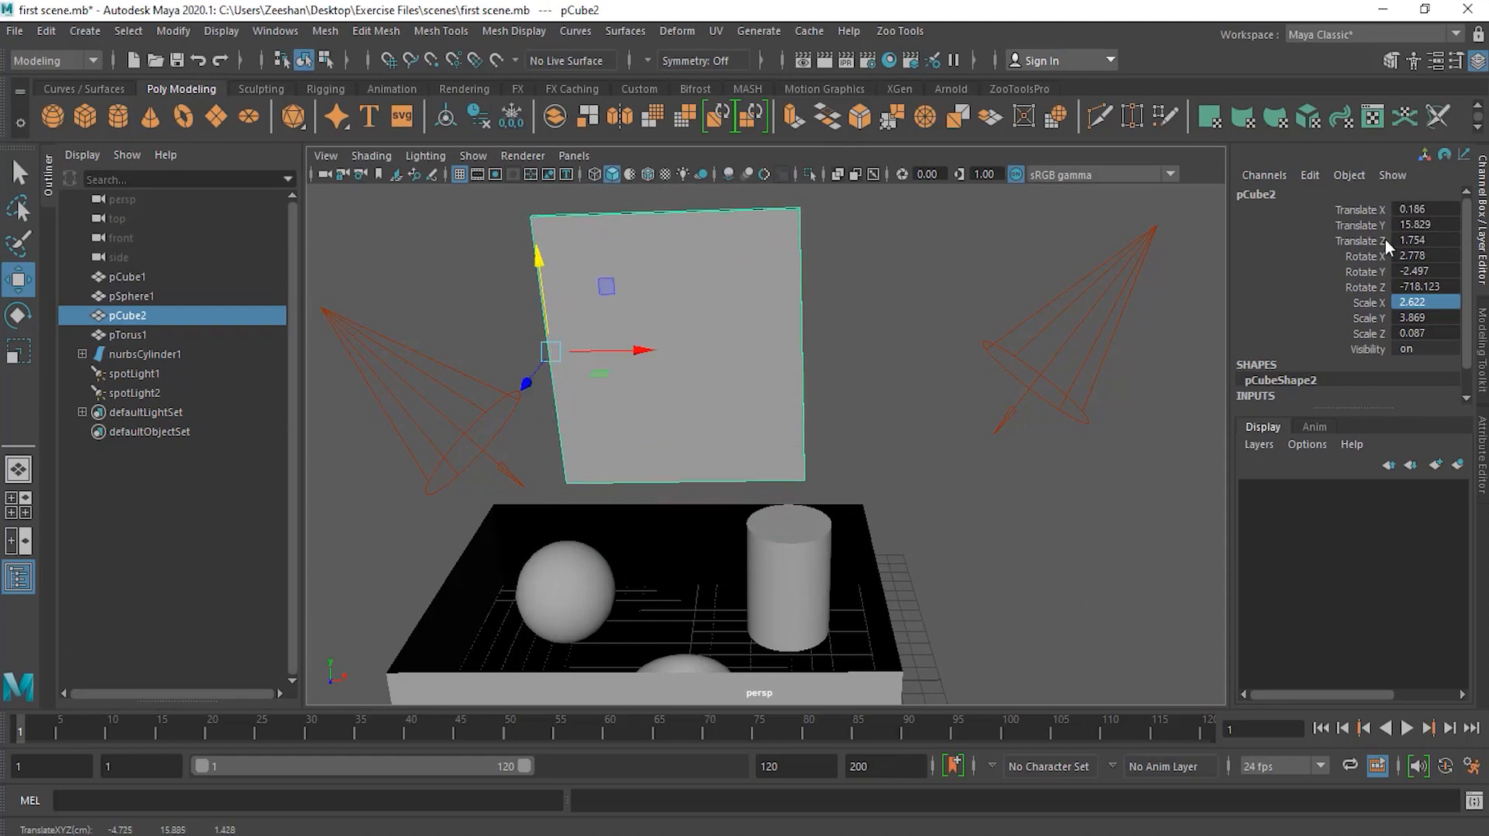
Step: Rotate the panel slightly to about Y -1.87 degrees and scale it to about X 3.11, Y 3.30, Z 0.094
key("e")
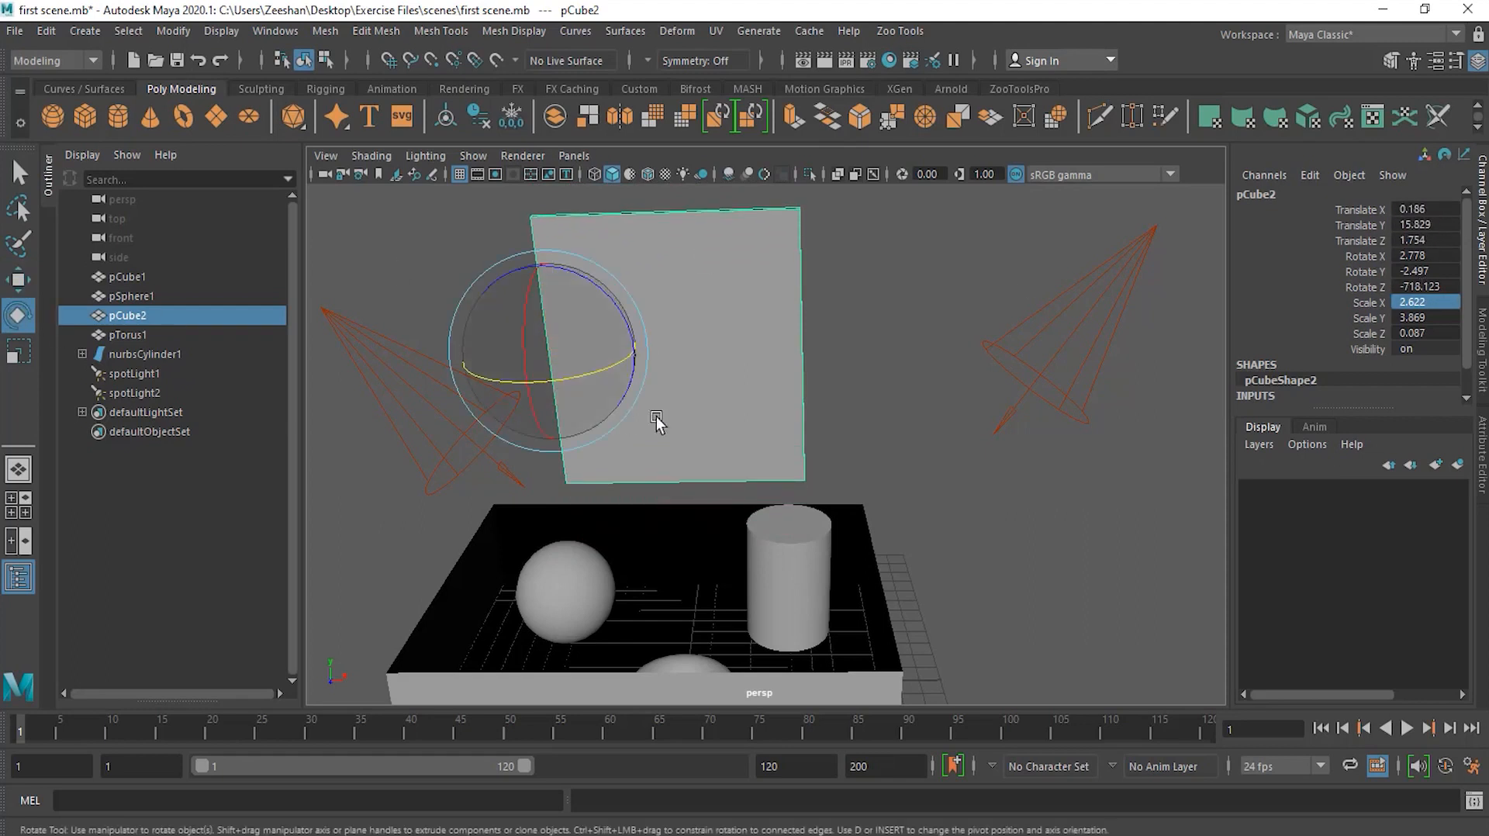
left_click_drag(582, 375, 571, 416)
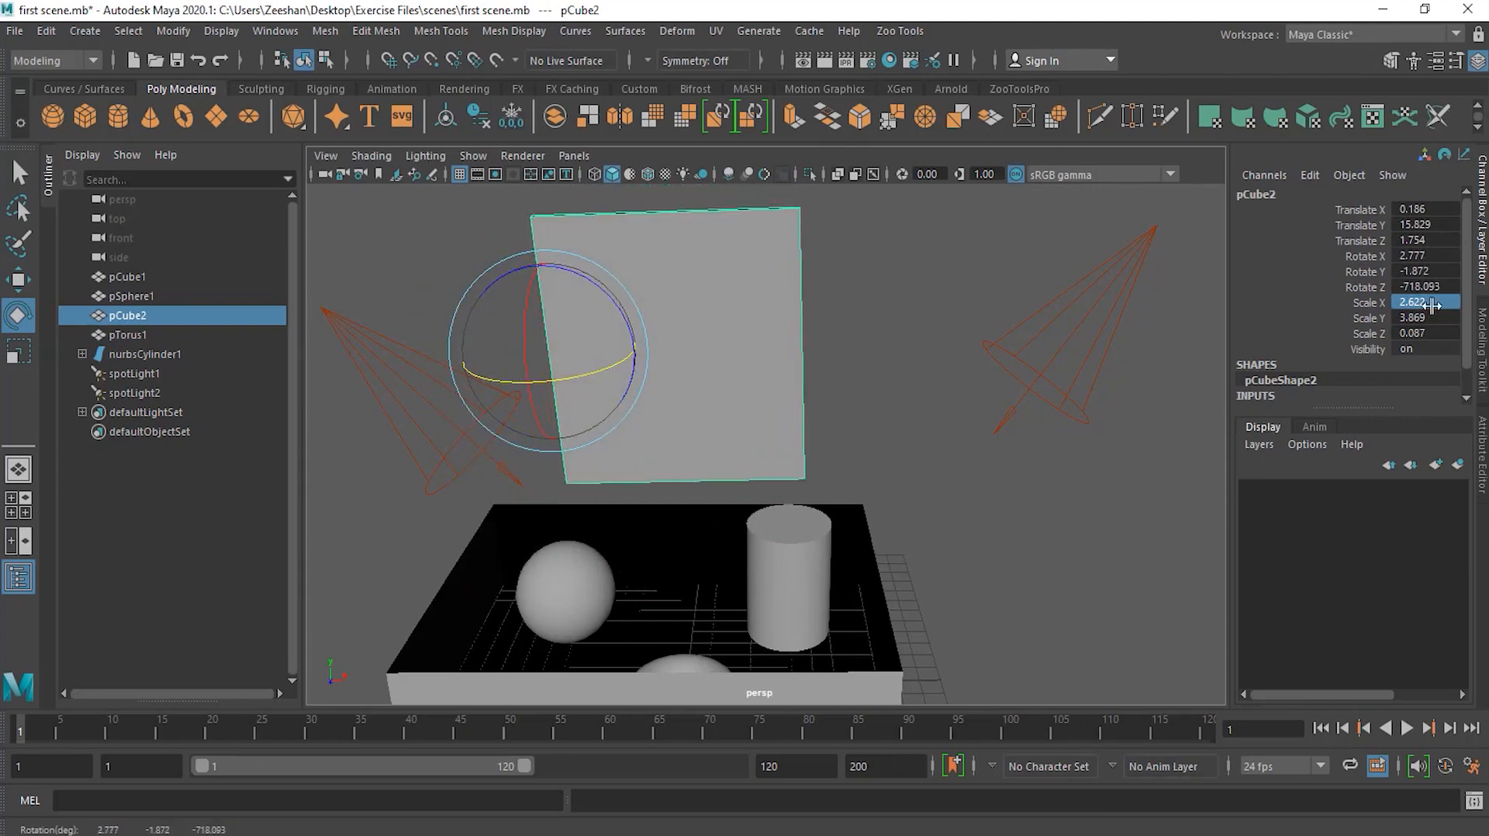
left_click(26, 358)
mouse_move(635, 349)
left_mouse_down()
mouse_move(598, 352)
mouse_move(696, 355)
mouse_move(636, 352)
left_mouse_up()
left_click_drag(538, 266, 552, 320)
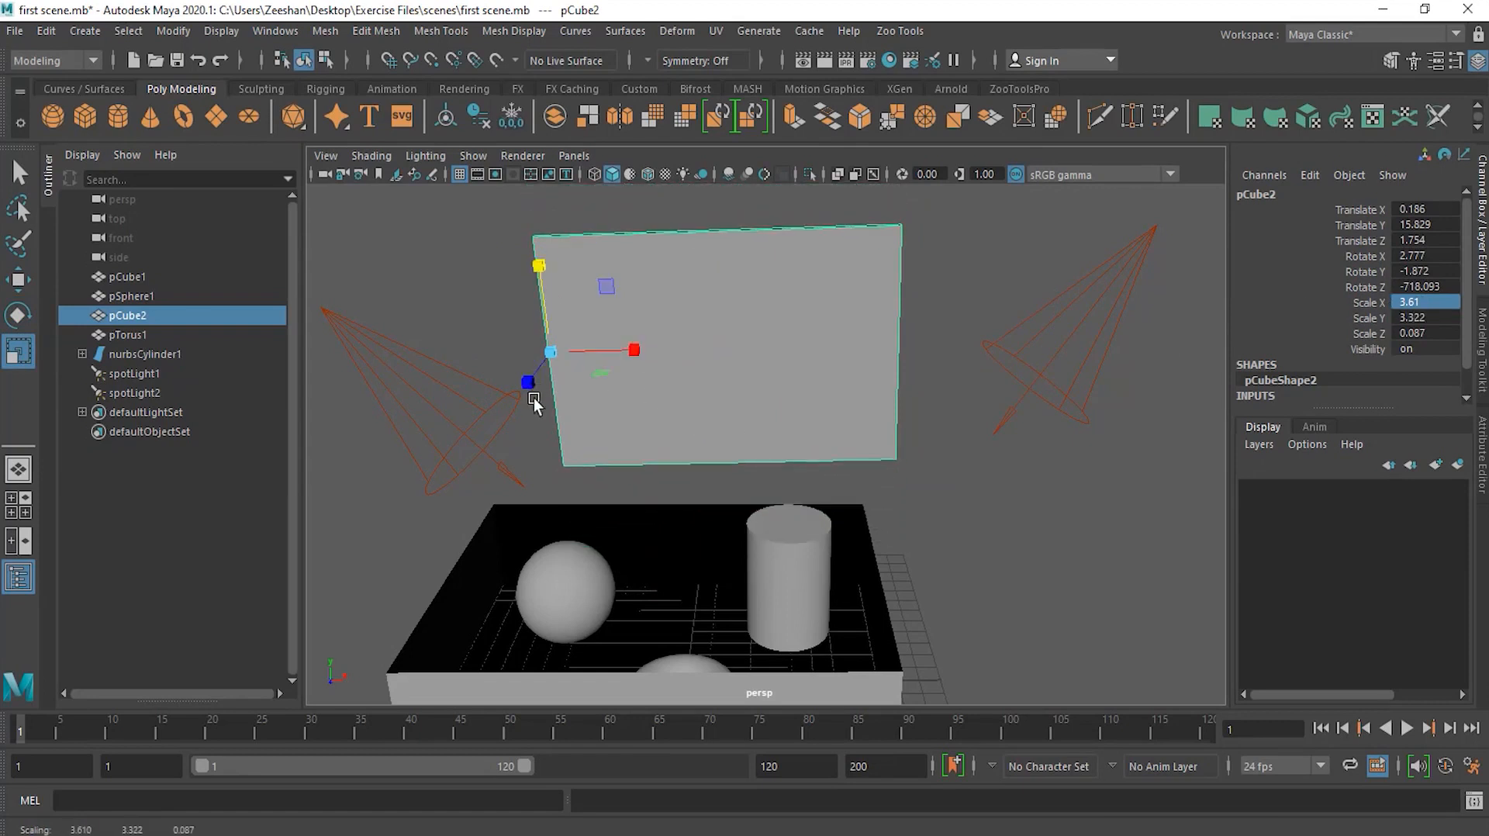
mouse_move(528, 387)
left_mouse_down()
mouse_move(472, 438)
mouse_move(518, 389)
mouse_move(490, 409)
mouse_move(504, 404)
left_mouse_up()
mouse_move(604, 375)
left_mouse_down()
mouse_move(624, 385)
mouse_move(595, 375)
left_mouse_up()
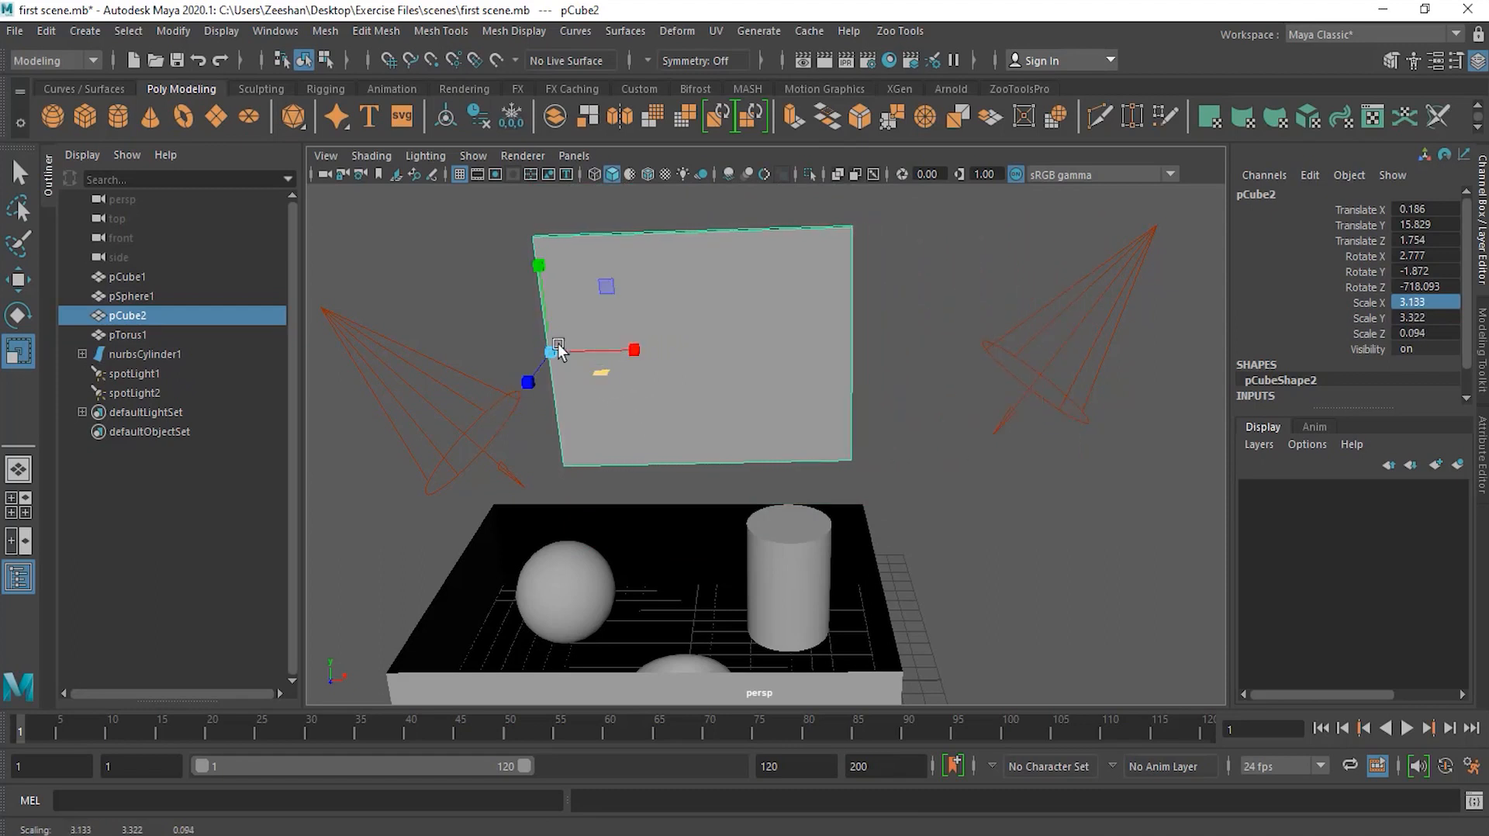
mouse_move(613, 299)
left_mouse_down()
mouse_move(632, 280)
mouse_move(608, 291)
left_mouse_up()
mouse_move(551, 351)
left_mouse_down()
mouse_move(621, 343)
mouse_move(550, 353)
left_mouse_up()
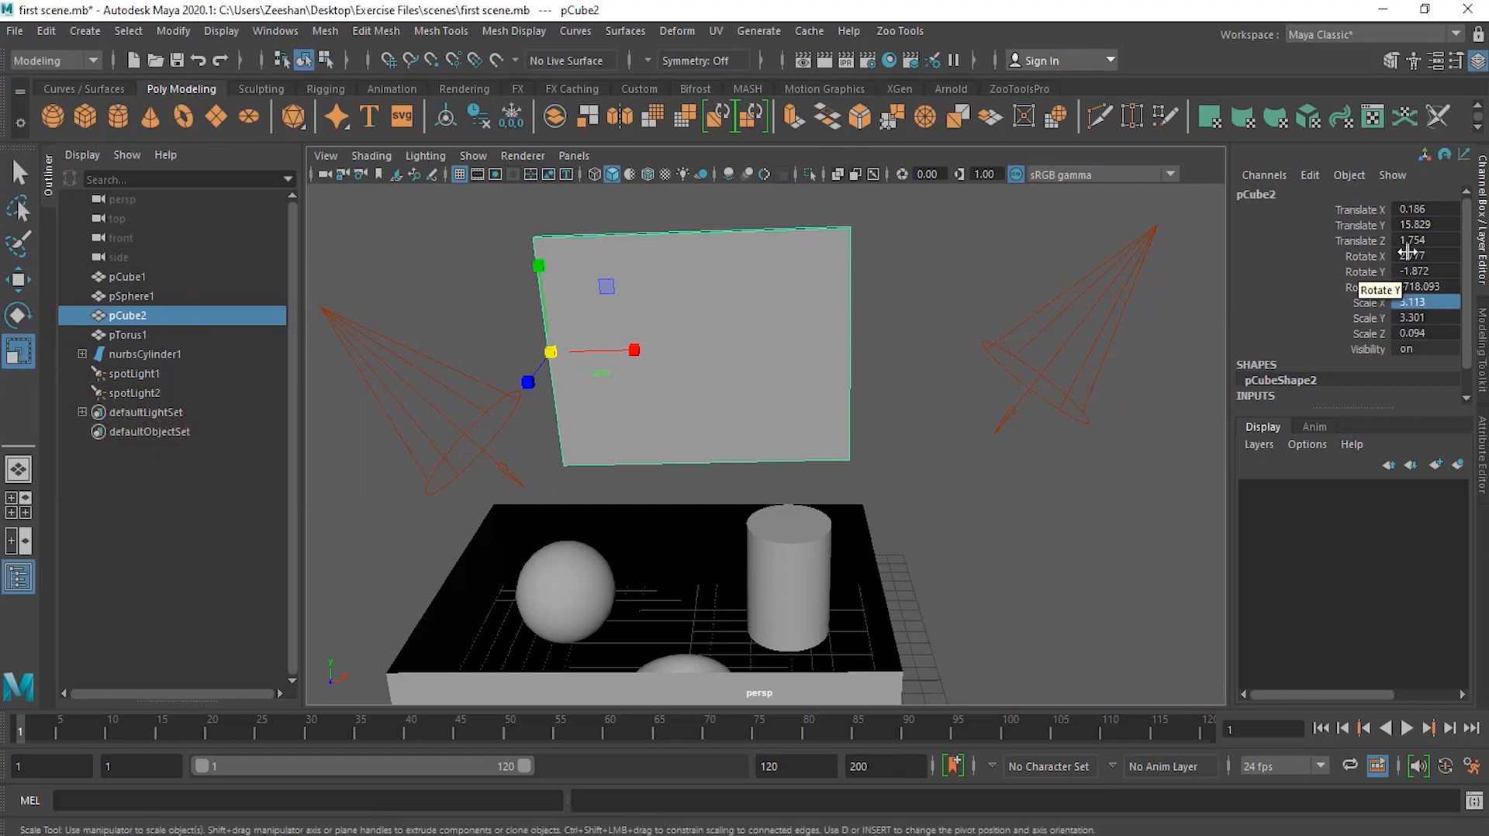
Step: Set the panel's Translate X to 10
left_click_drag(933, 382, 873, 398, "alt")
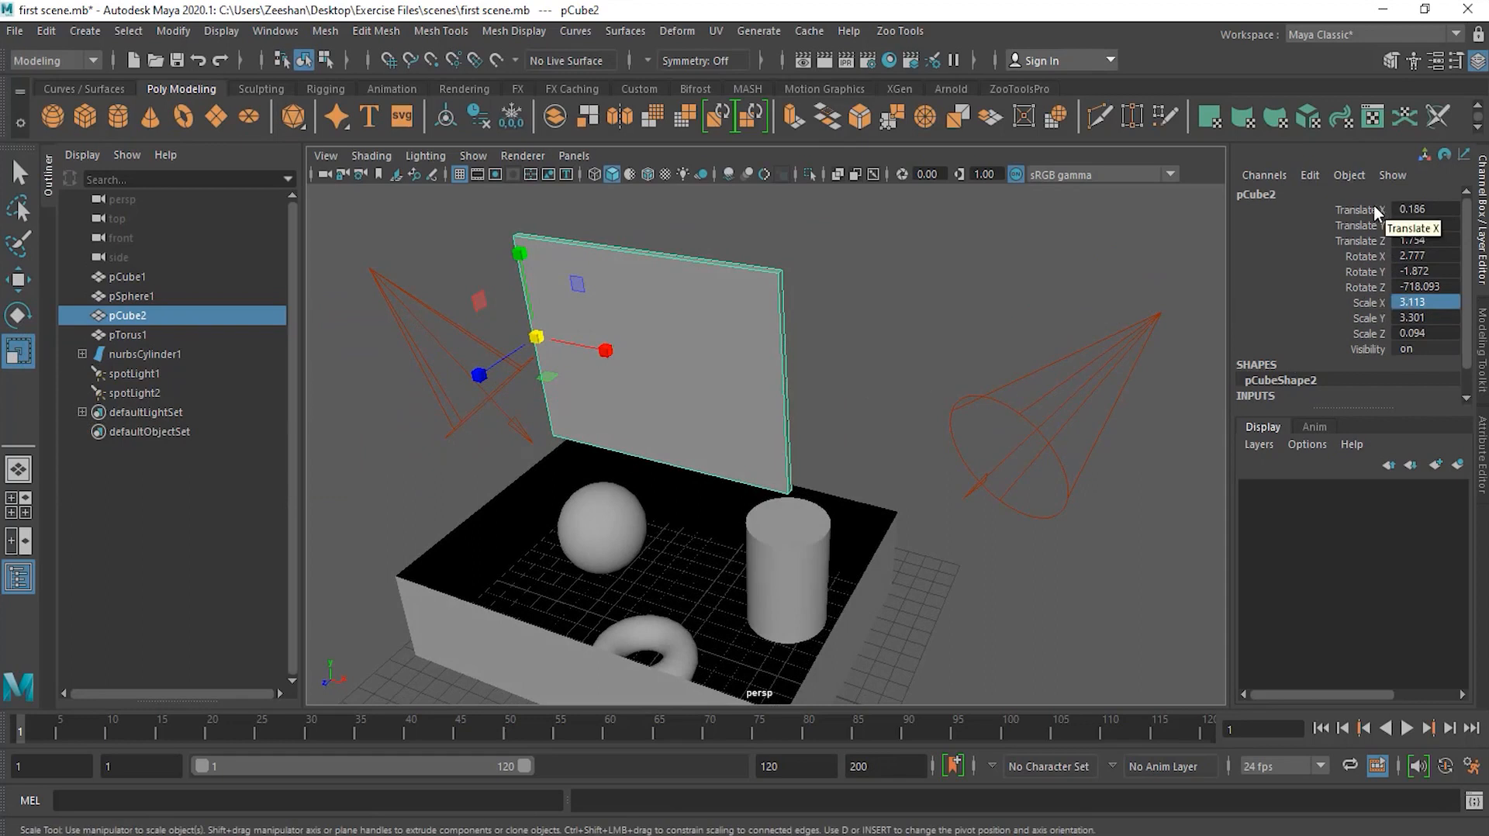
left_click(1411, 209)
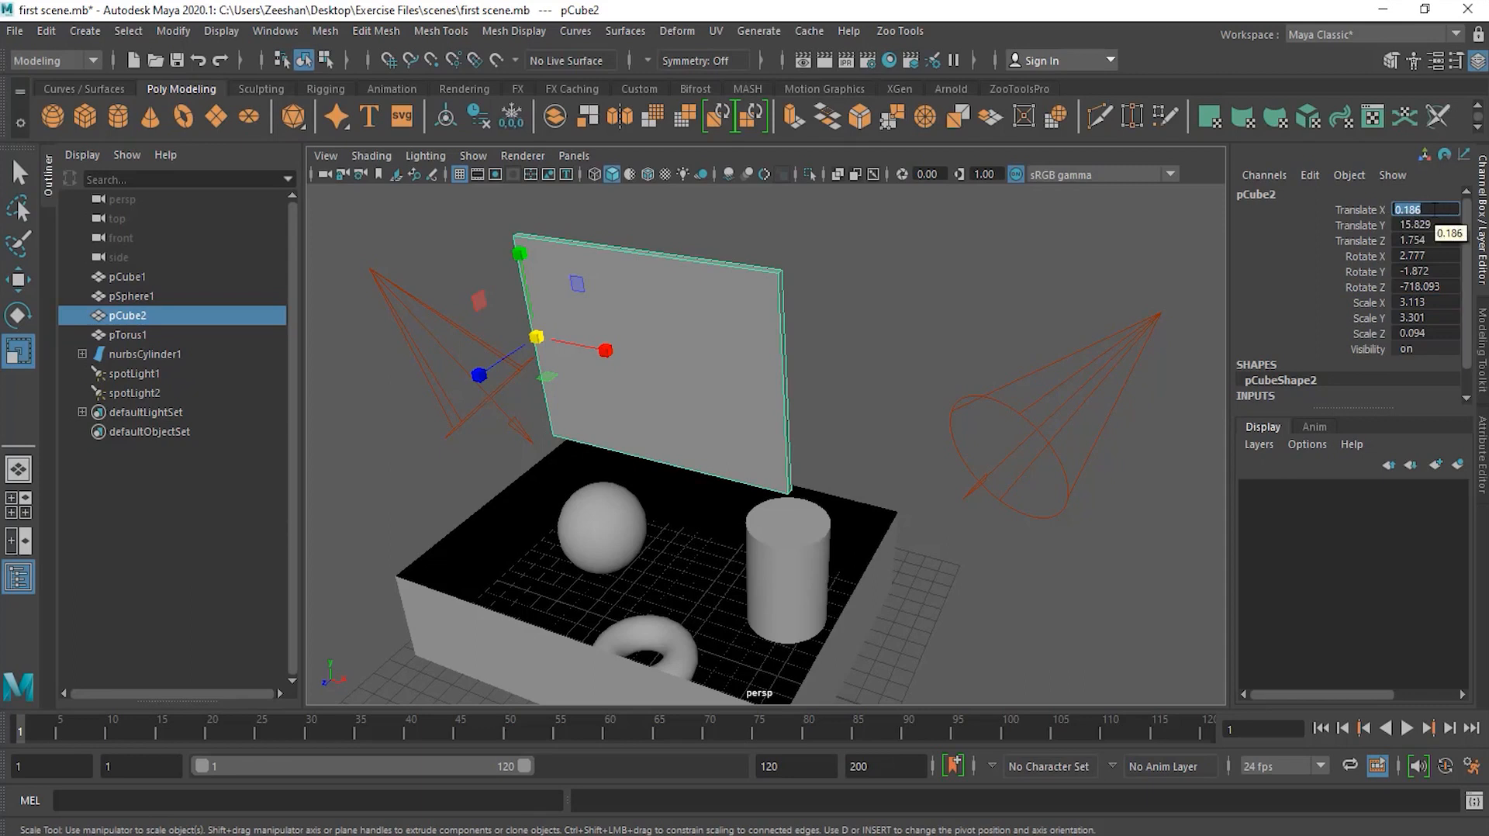
type("1")
key("Return")
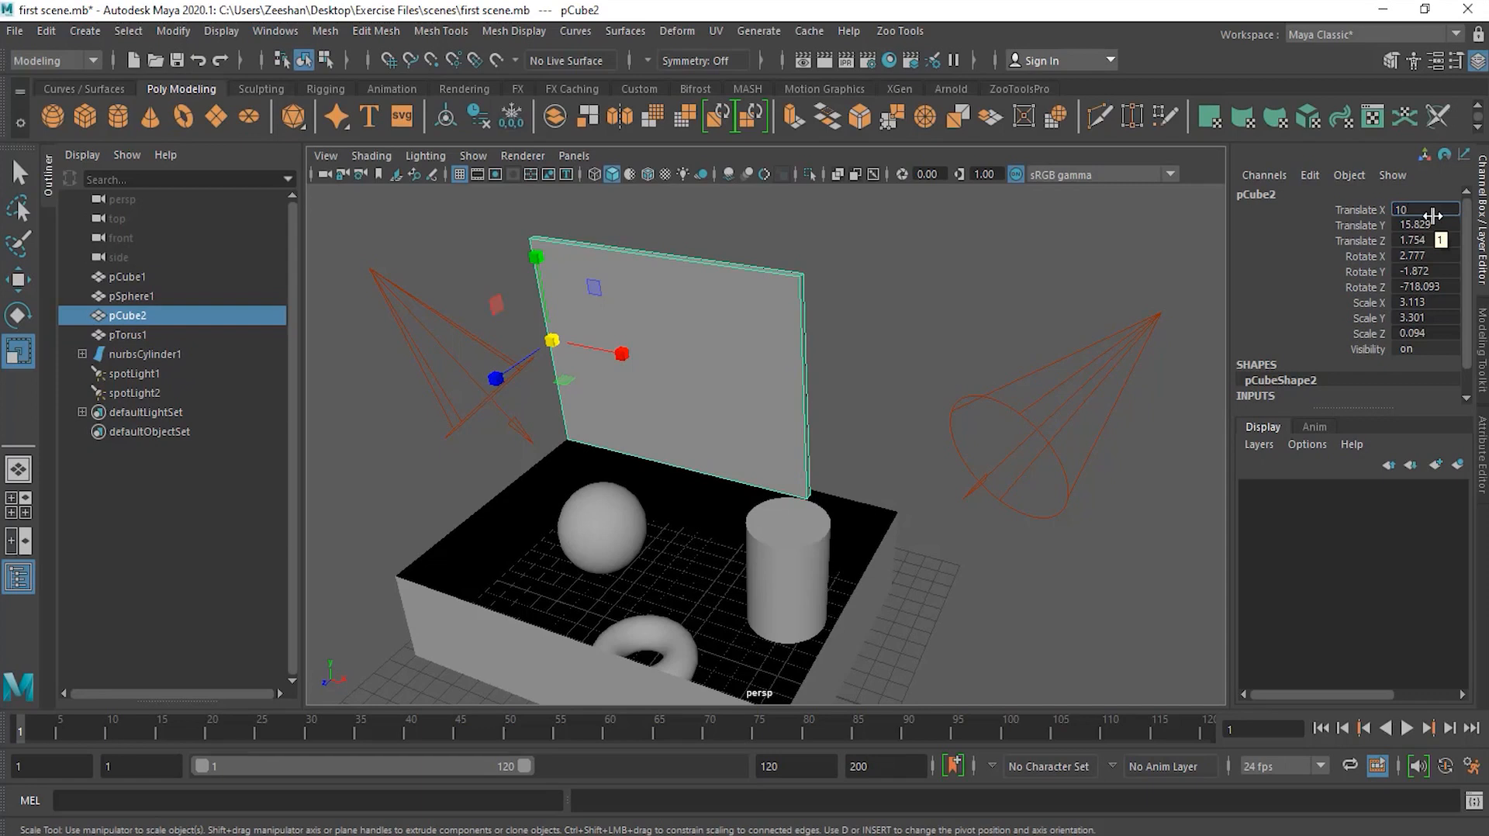
key("Return")
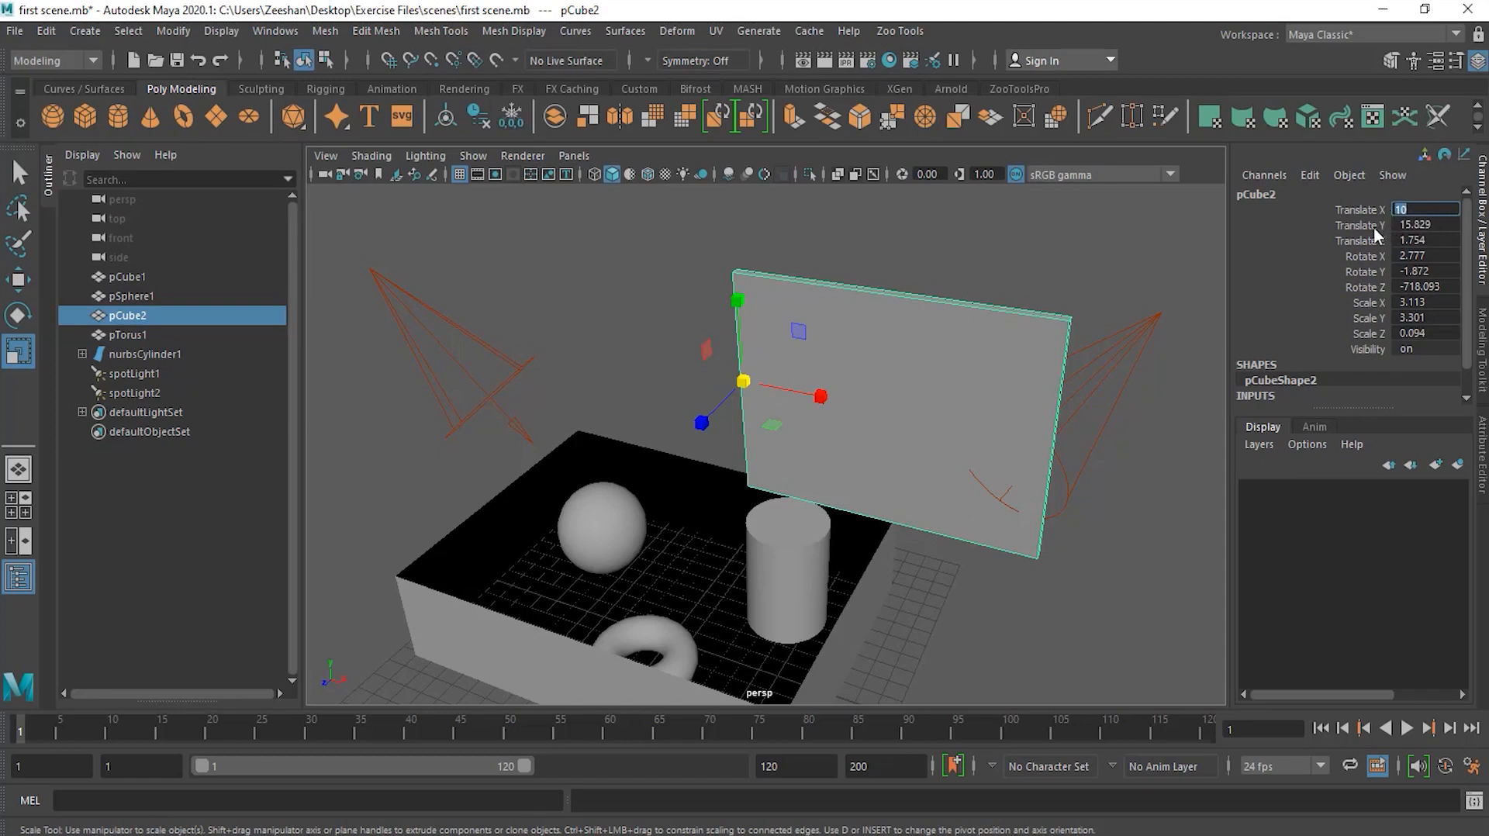
Step: Set the panel's Translate X, Y and Z all to 5, and undo that change
left_click_drag(1366, 209, 1429, 245)
double_click(1428, 245)
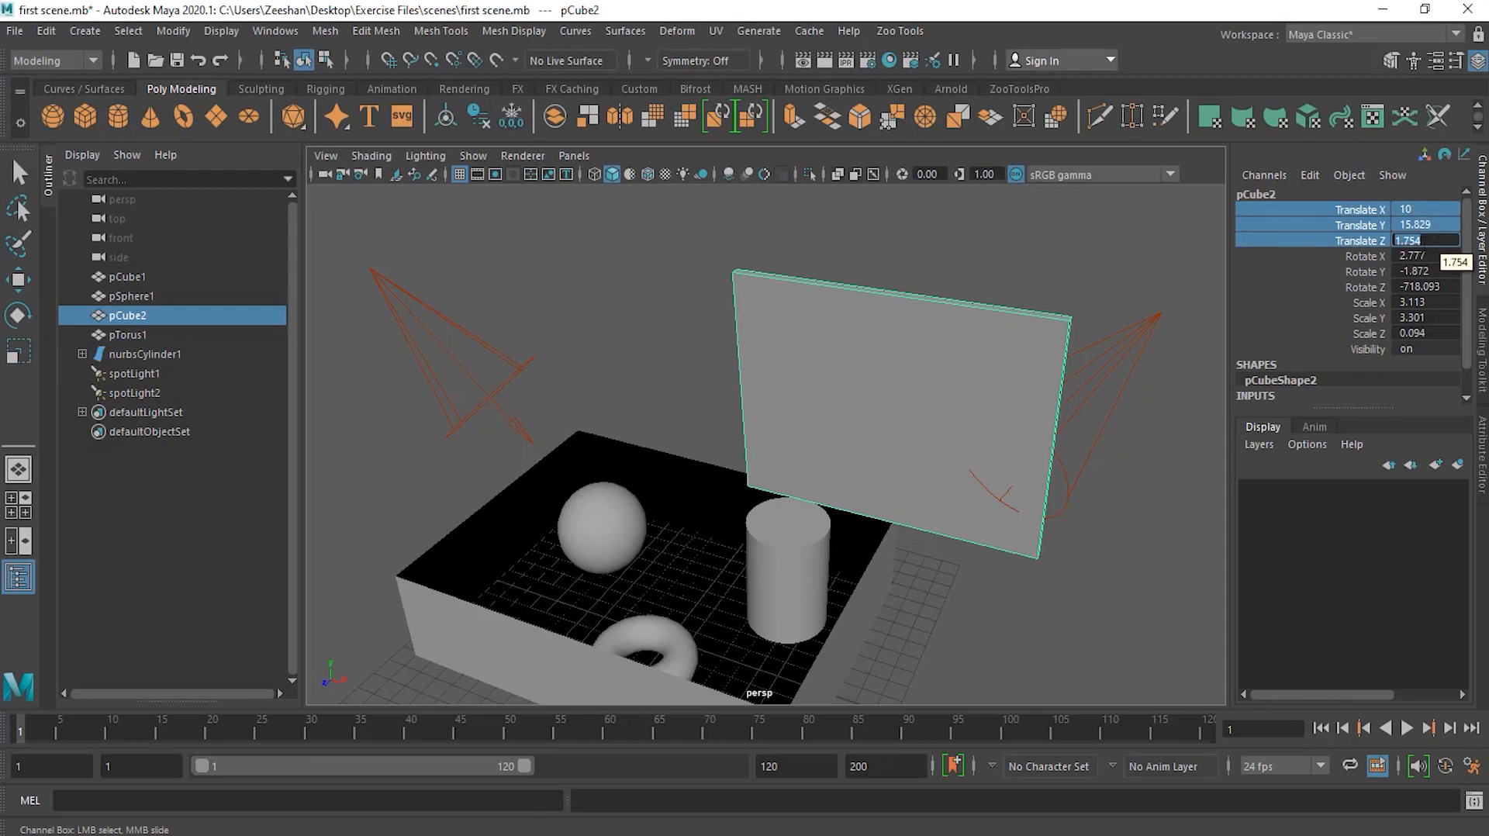
type("5")
key("Return")
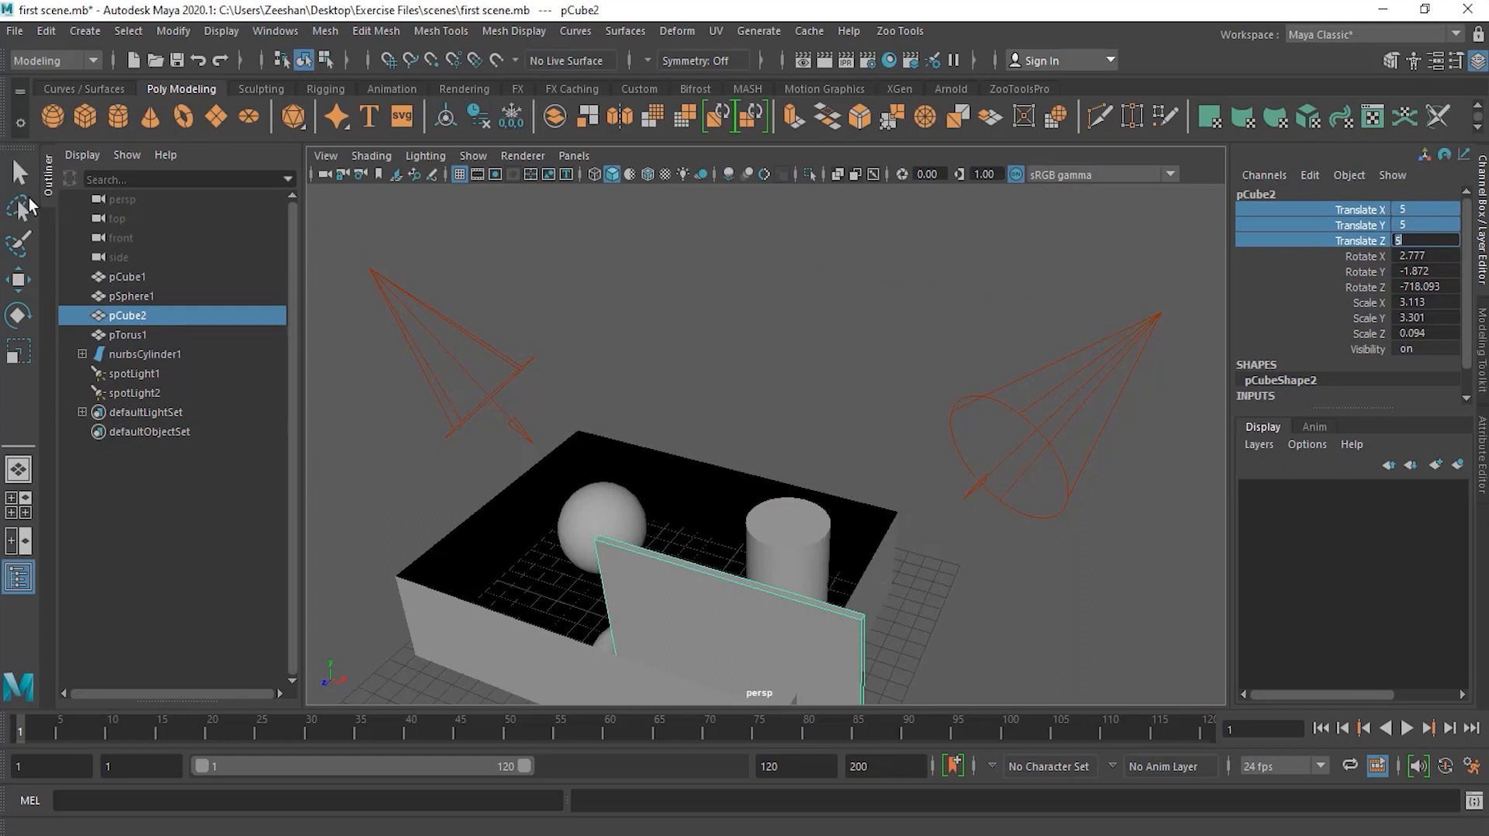
key("q")
left_click(905, 336)
key("ctrl+z")
key("ctrl+z")
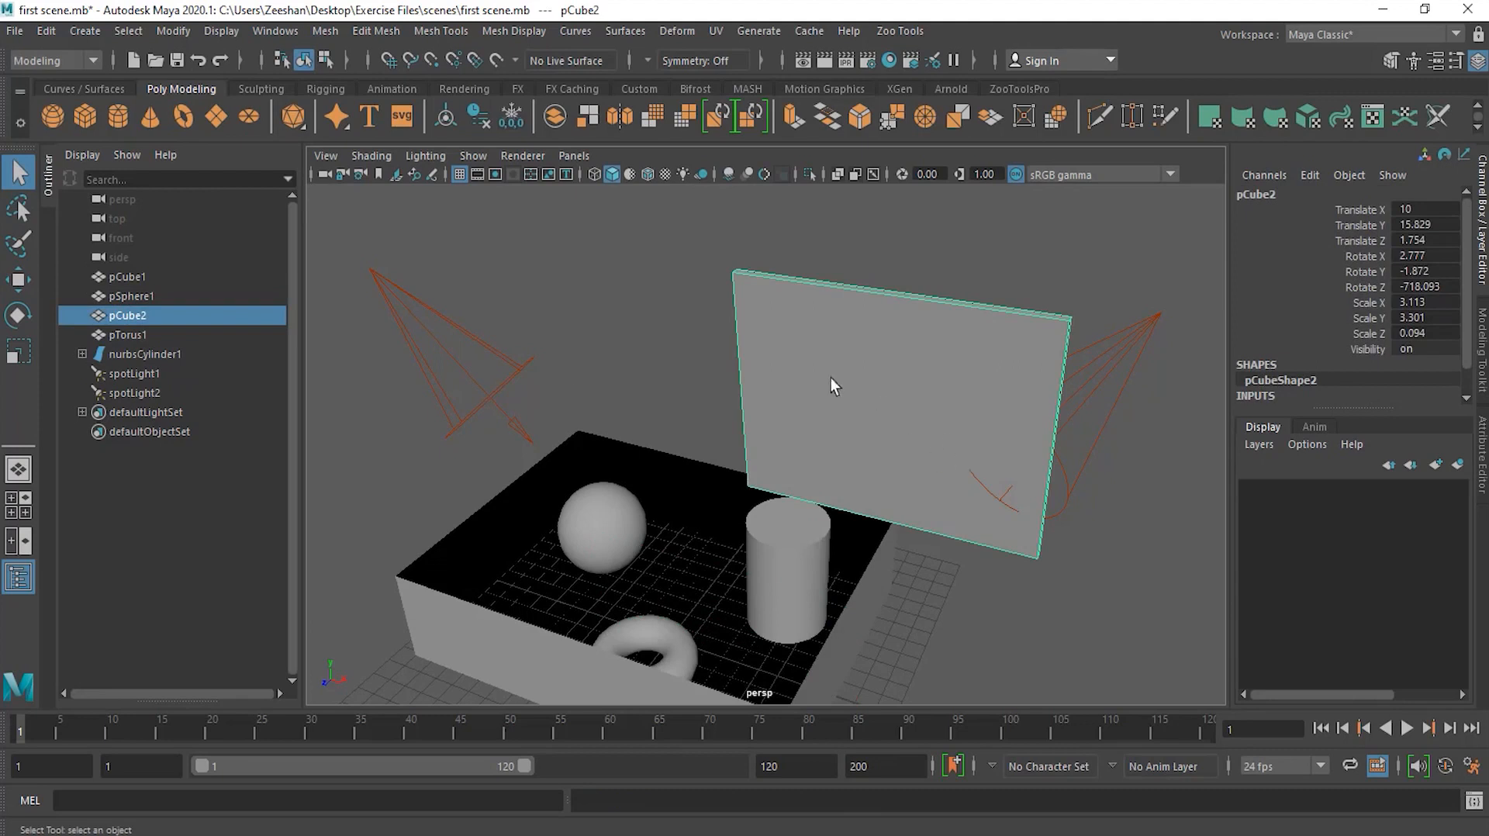
Step: Move the panel with the Move tool to about X 5.69, Y 15.69, Z 1.61
left_click(19, 279)
left_click_drag(814, 408, 731, 378)
Step: Set the panel's Rotate X, Y and Z all to 5 degrees at once
left_click_drag(1371, 256, 1372, 287)
left_click(1446, 285)
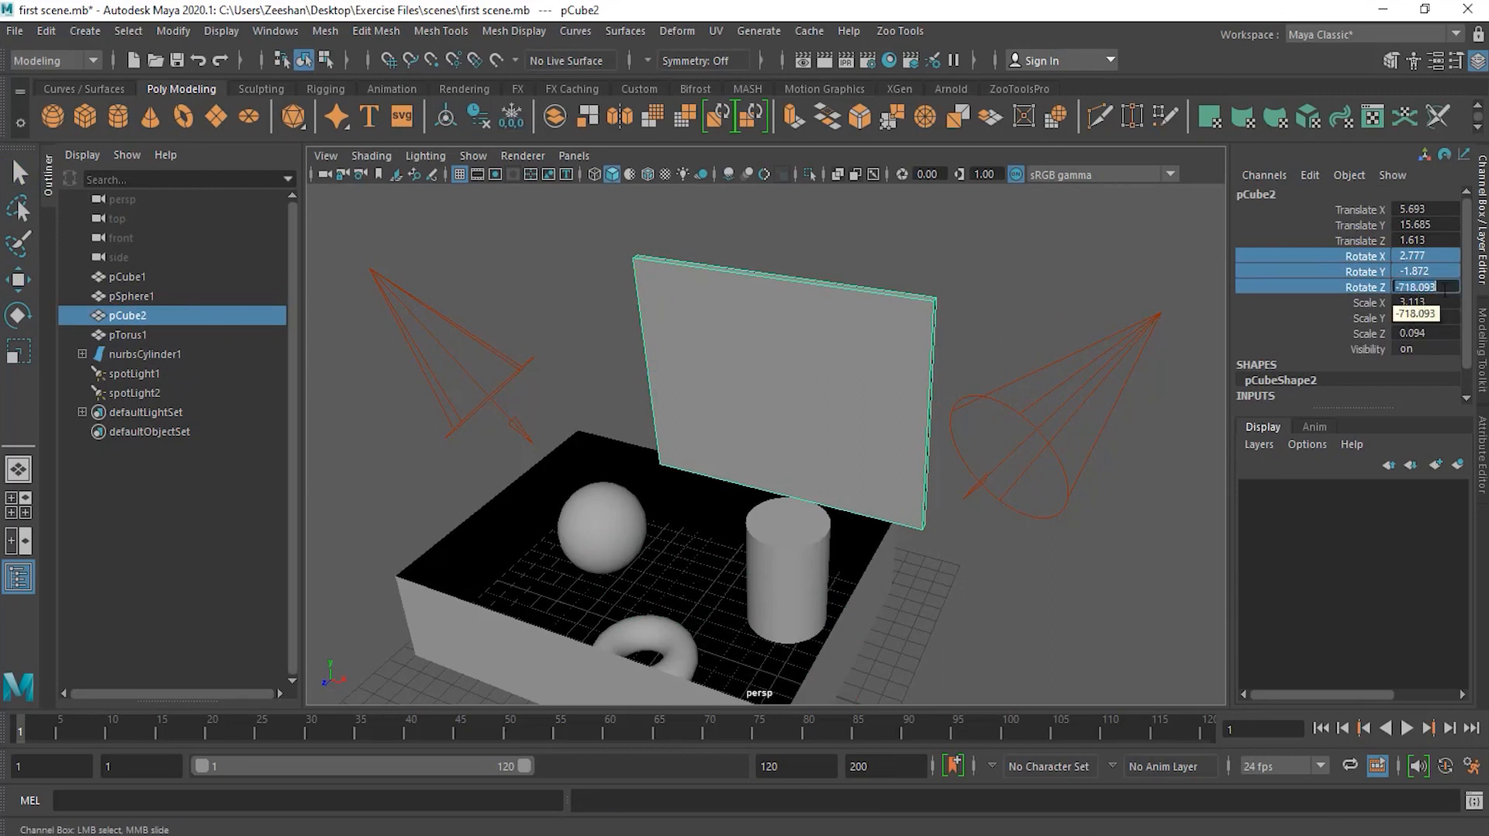
type("5")
key("Return")
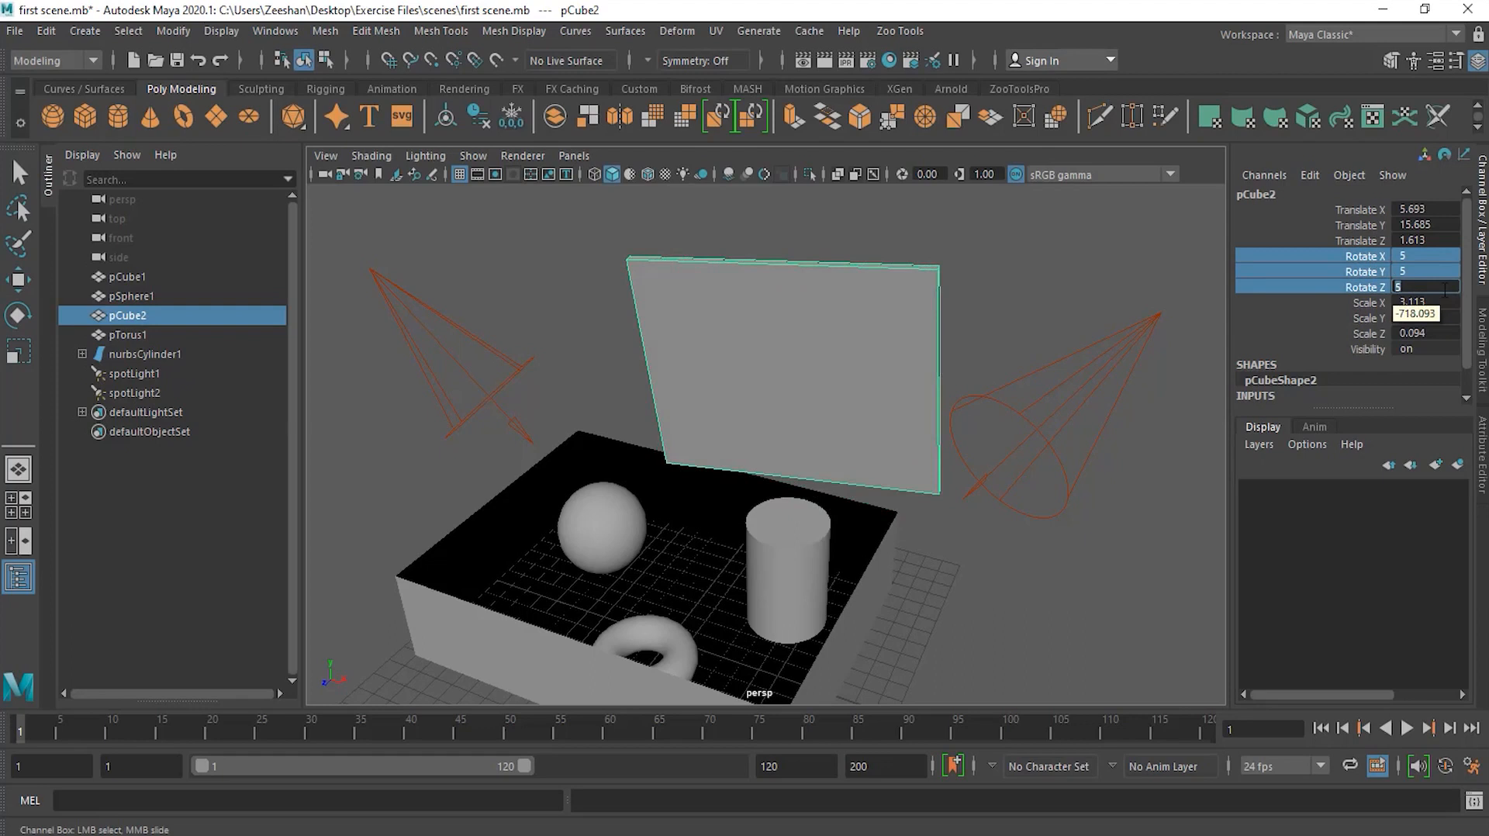
Step: Set the panel's Scale X, Y and Z all to 5 at once
left_click_drag(1440, 302, 1458, 335)
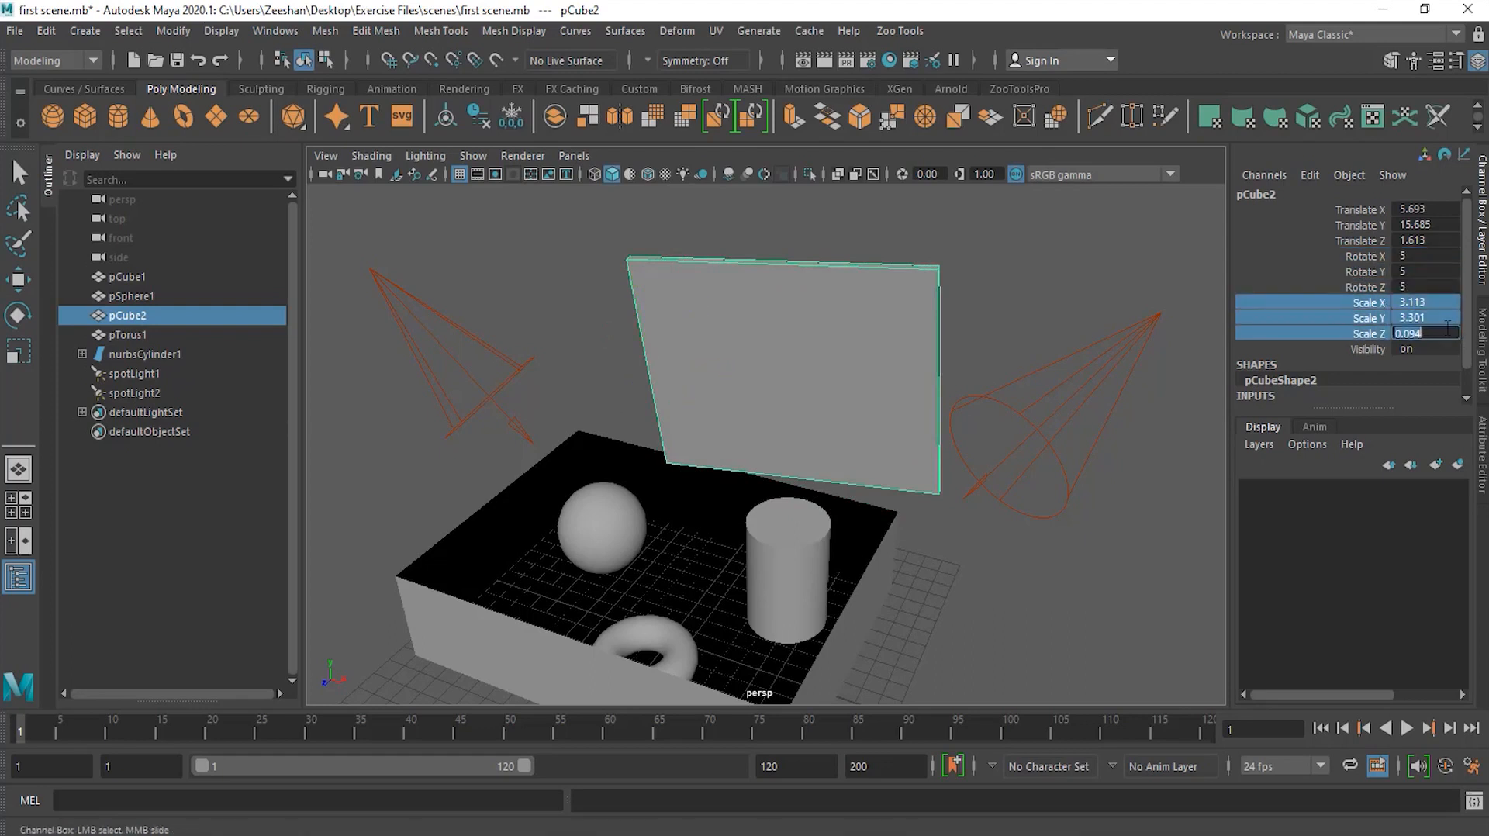
type("5")
key("Return")
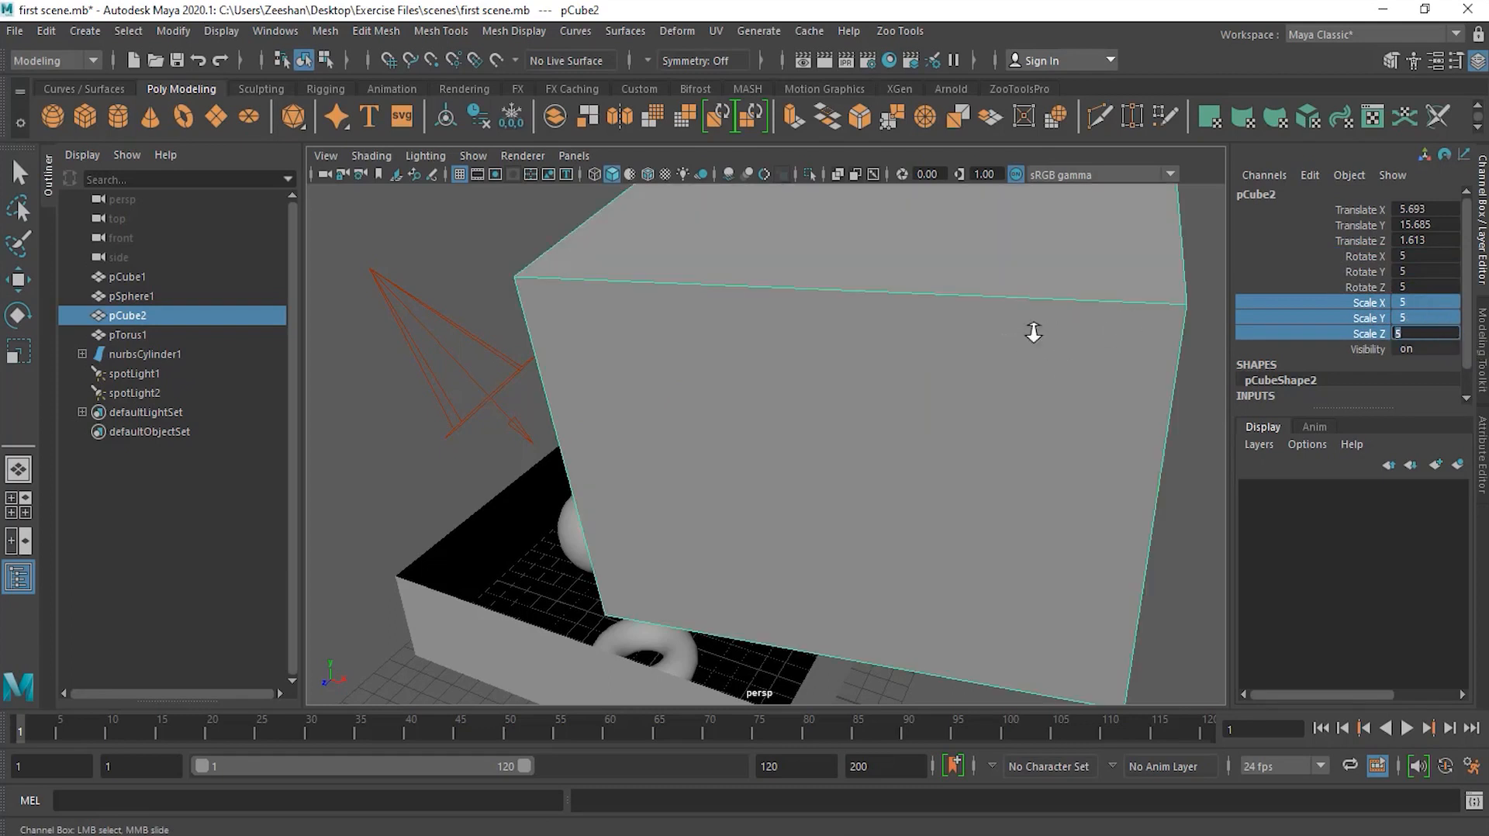
Step: Set the panel's Scale X, Y and Z all to 1, turning it into a cube
right_click_drag(1031, 332, 952, 333, "alt")
left_click(1409, 328)
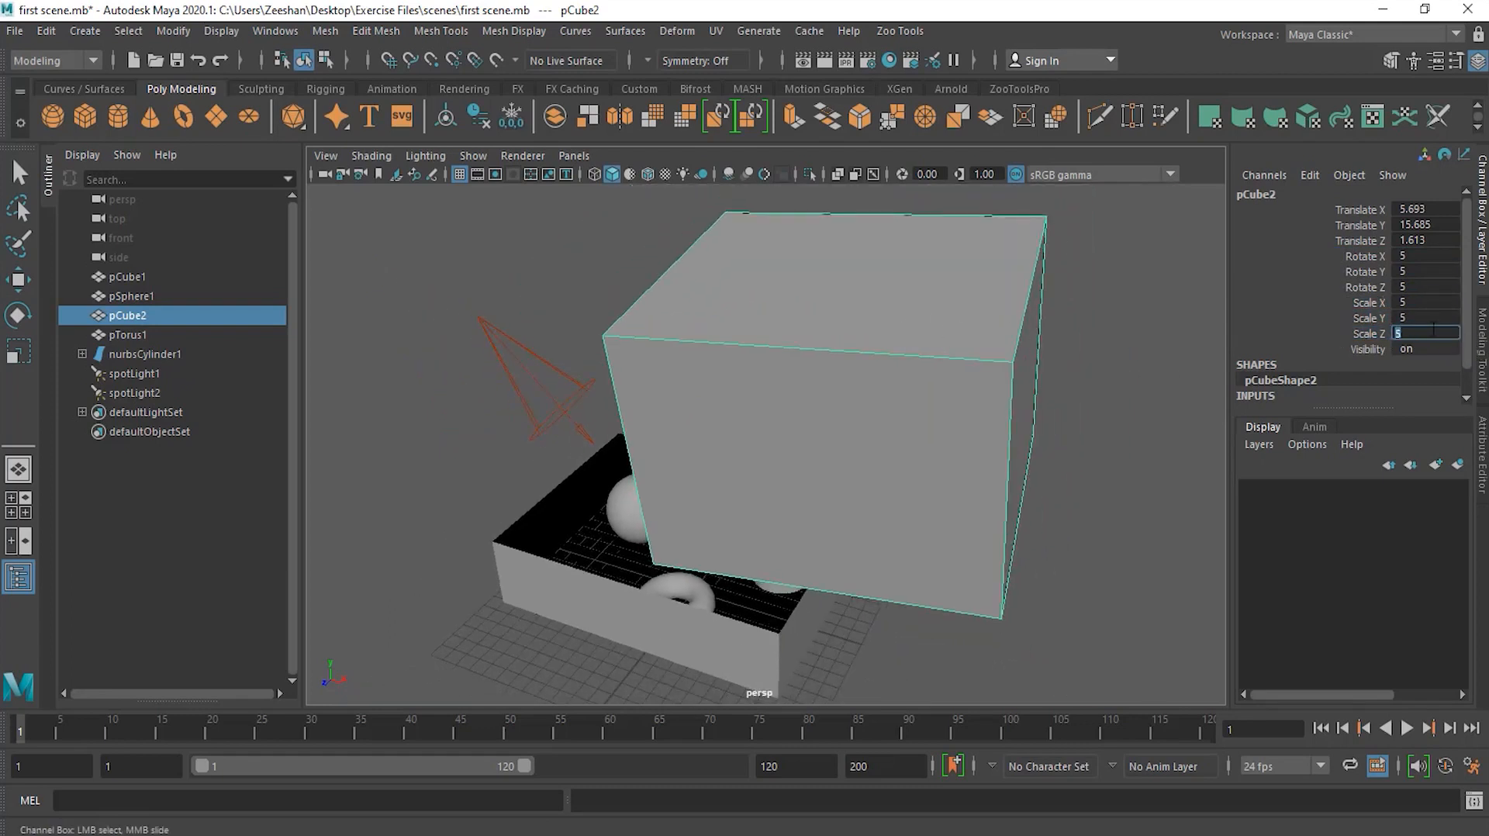
left_click_drag(1334, 303, 1349, 333)
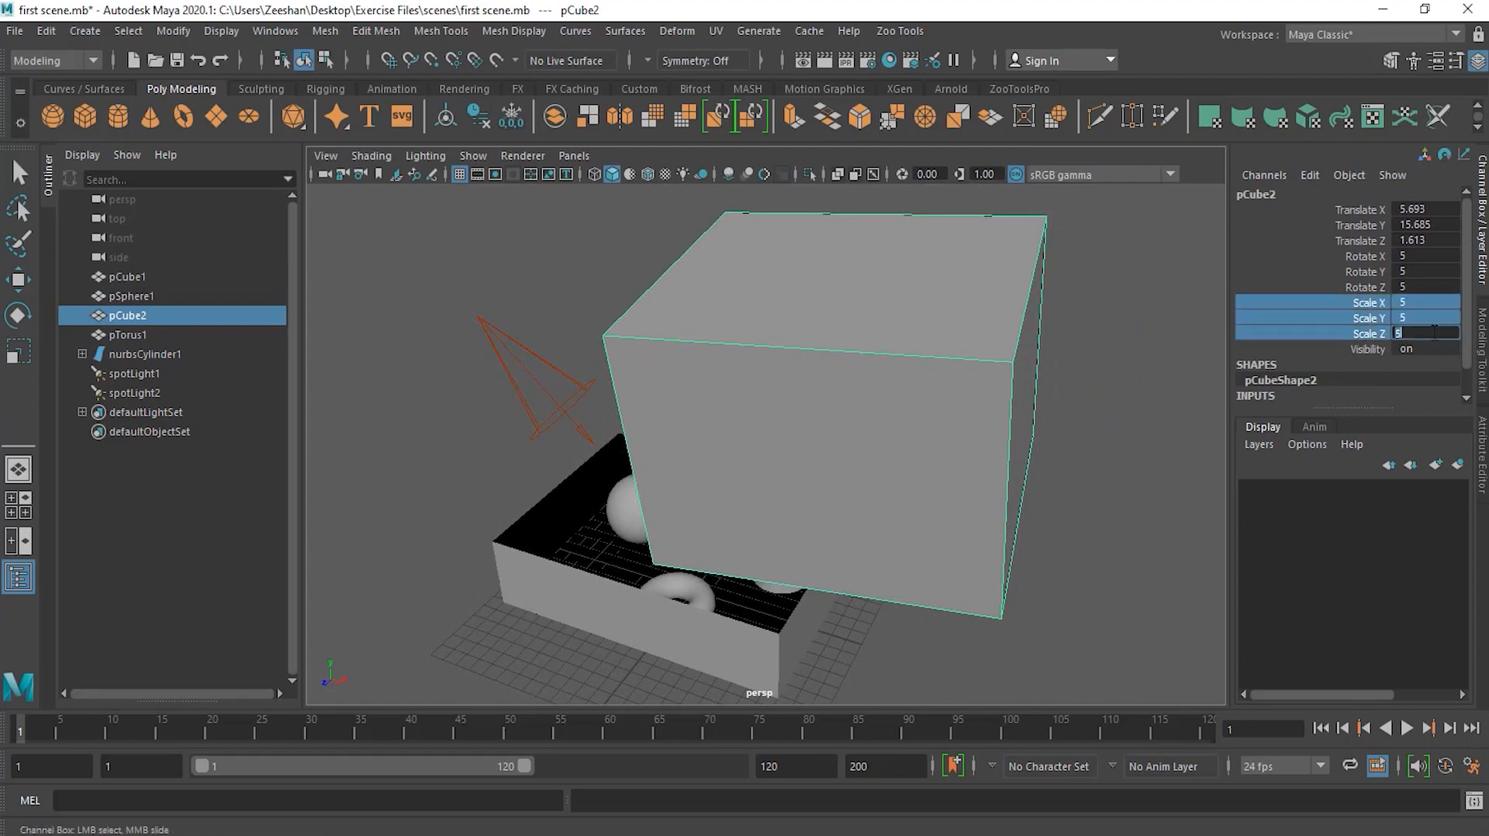
key("r")
left_click(1332, 303)
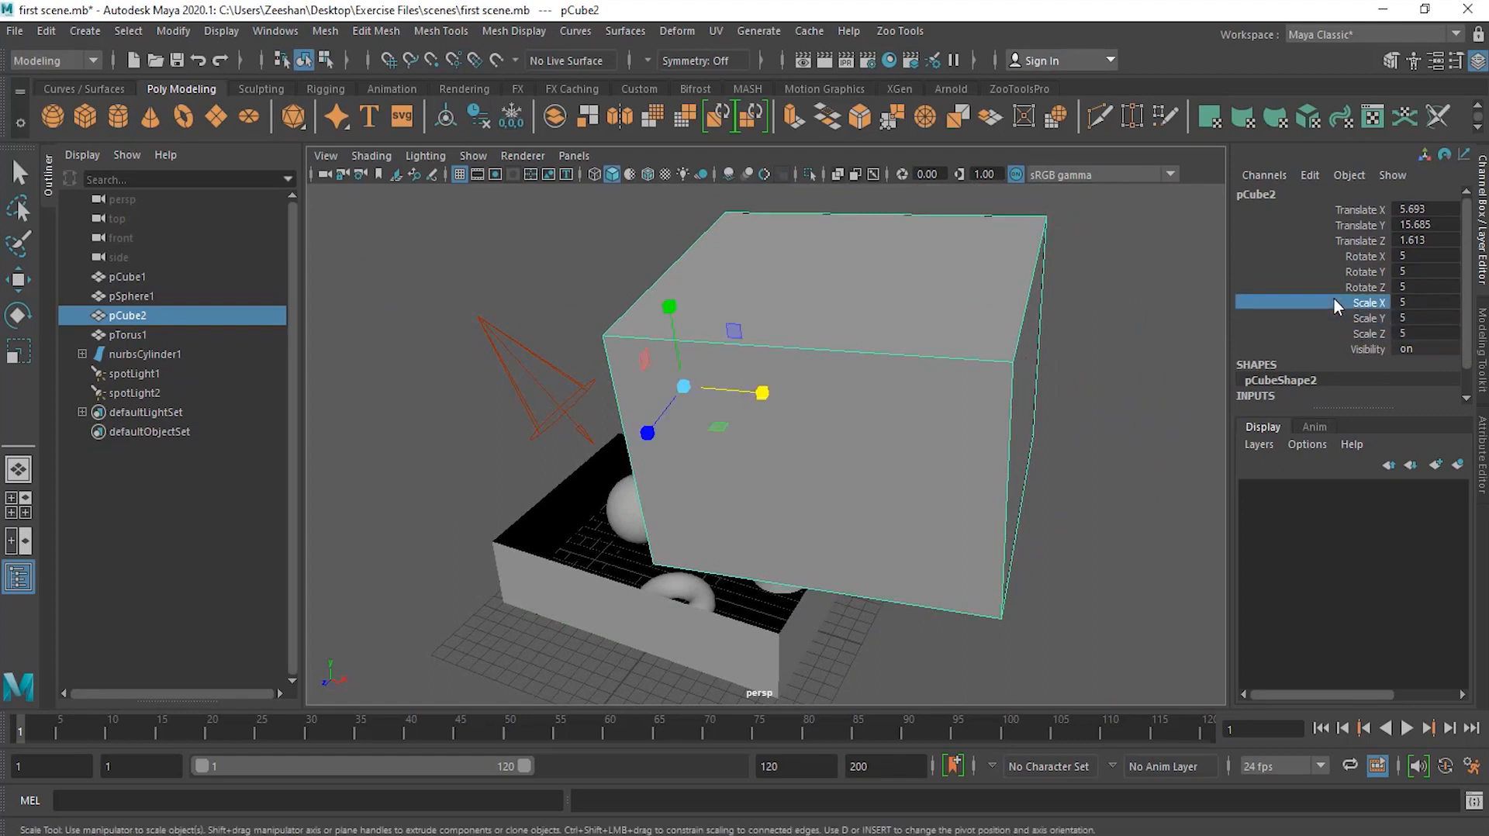
left_click_drag(1333, 300, 1437, 333)
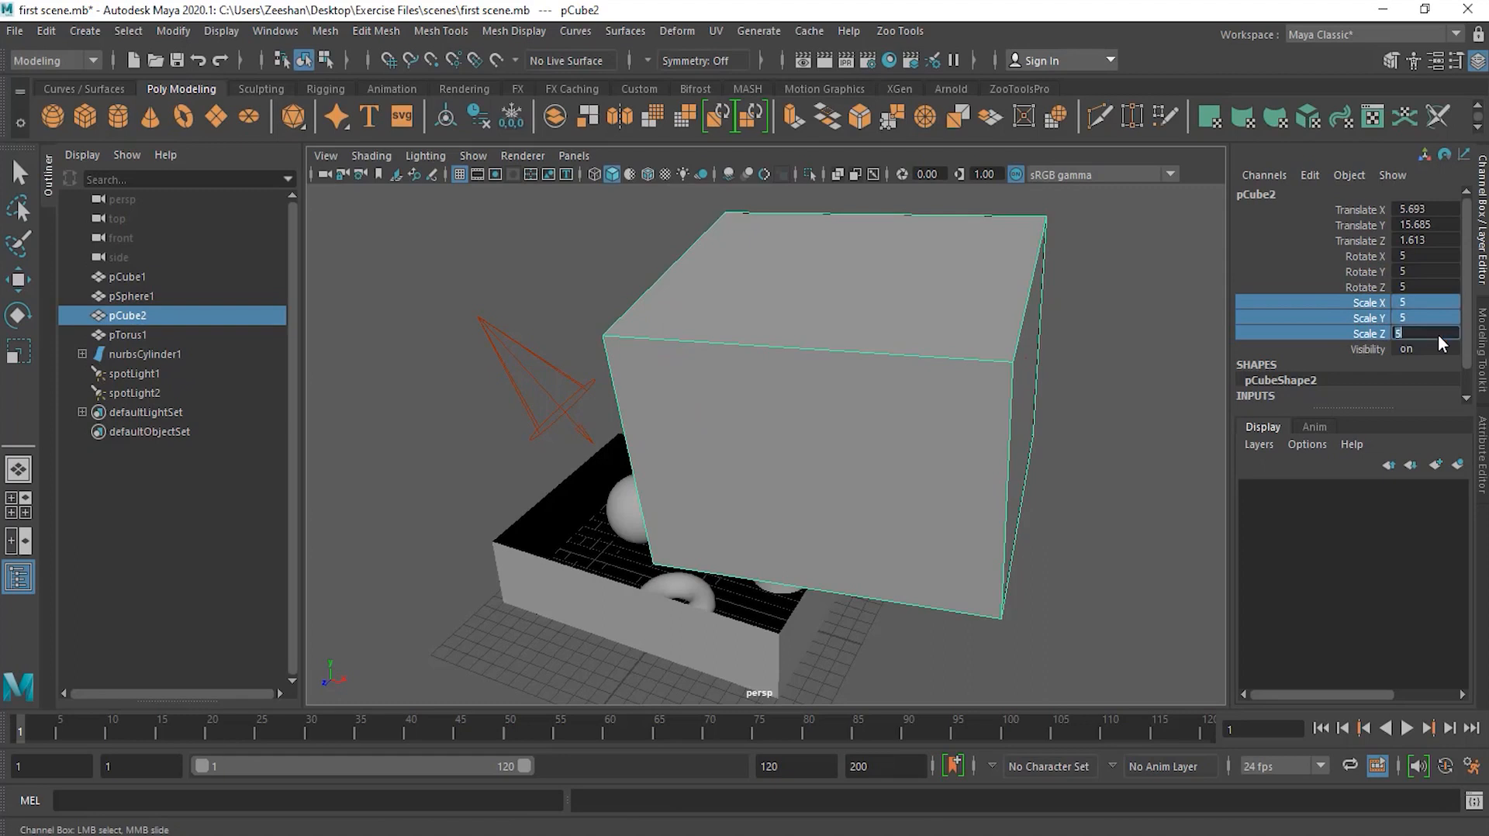
key("Return")
scroll(931, 425, "up", 5)
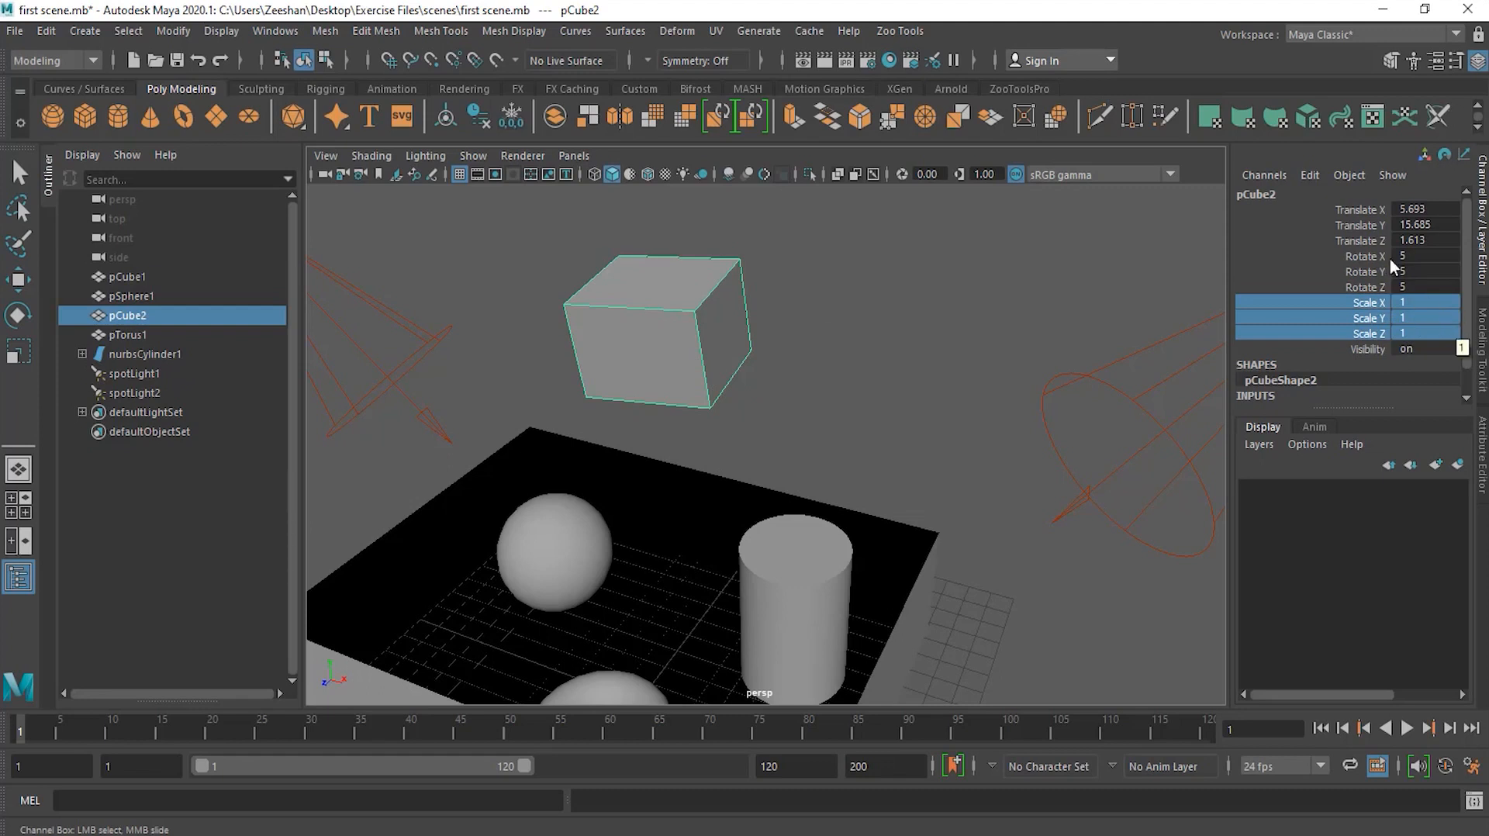
Step: Slide the cube's Translate Y to about 13.69 and all translate channels together to about X 4.59, Y 12.59, Z 0.51
left_click(1359, 226)
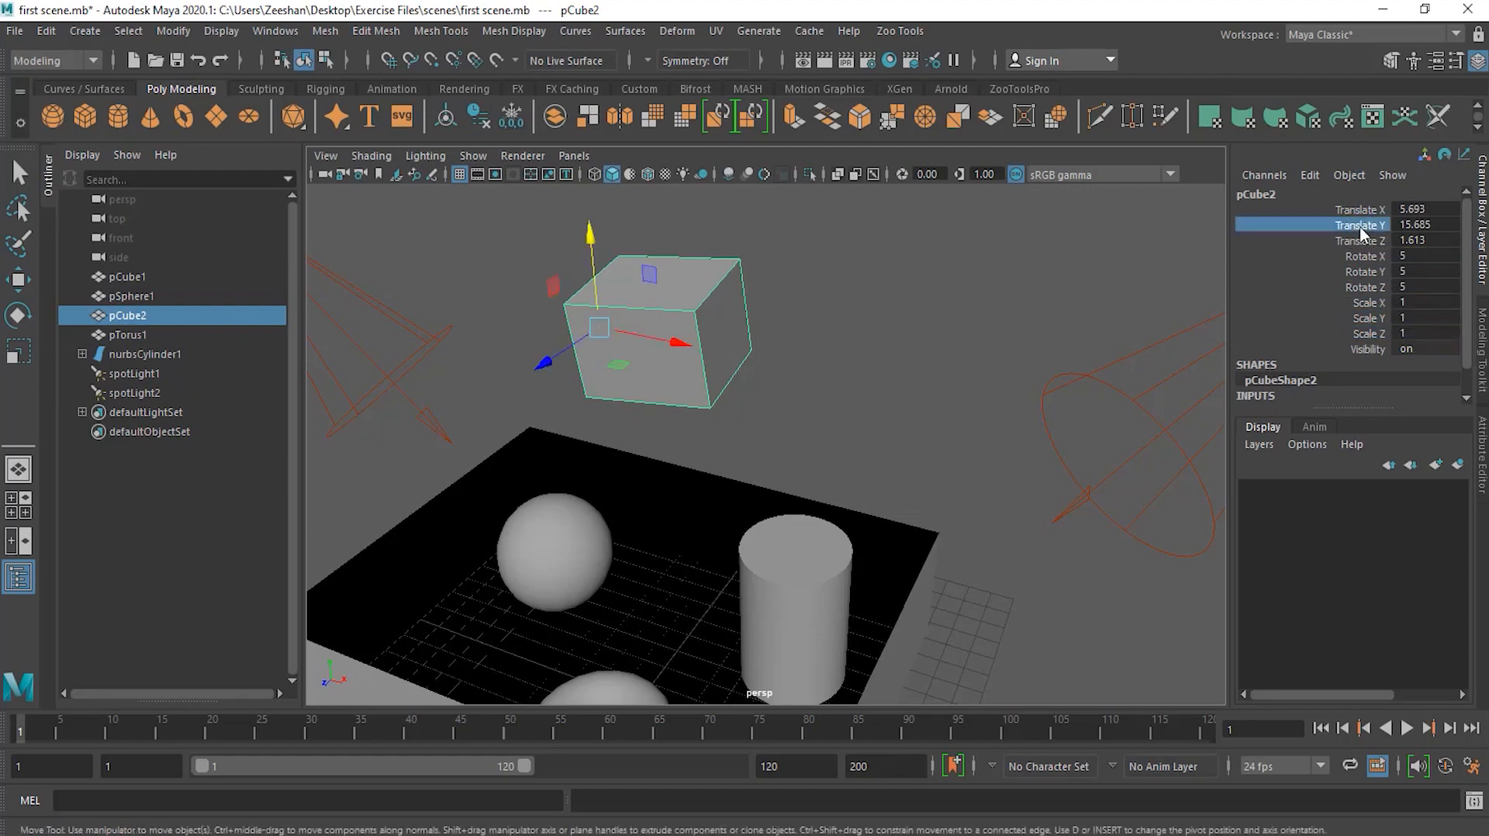
left_click(1347, 236)
left_click(1359, 225)
left_click(1438, 224)
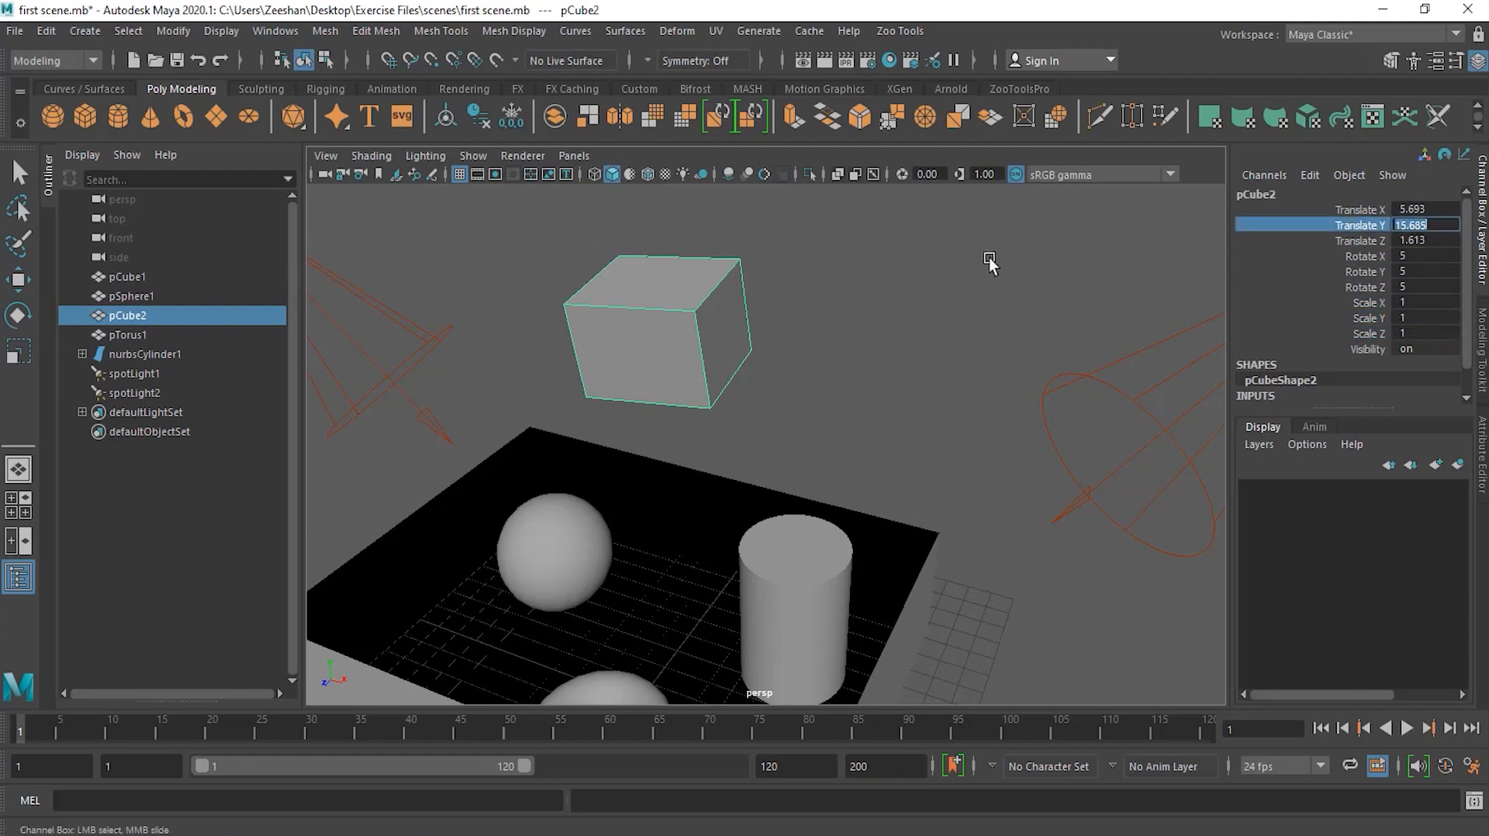
middle_click_drag(1132, 231, 1131, 231)
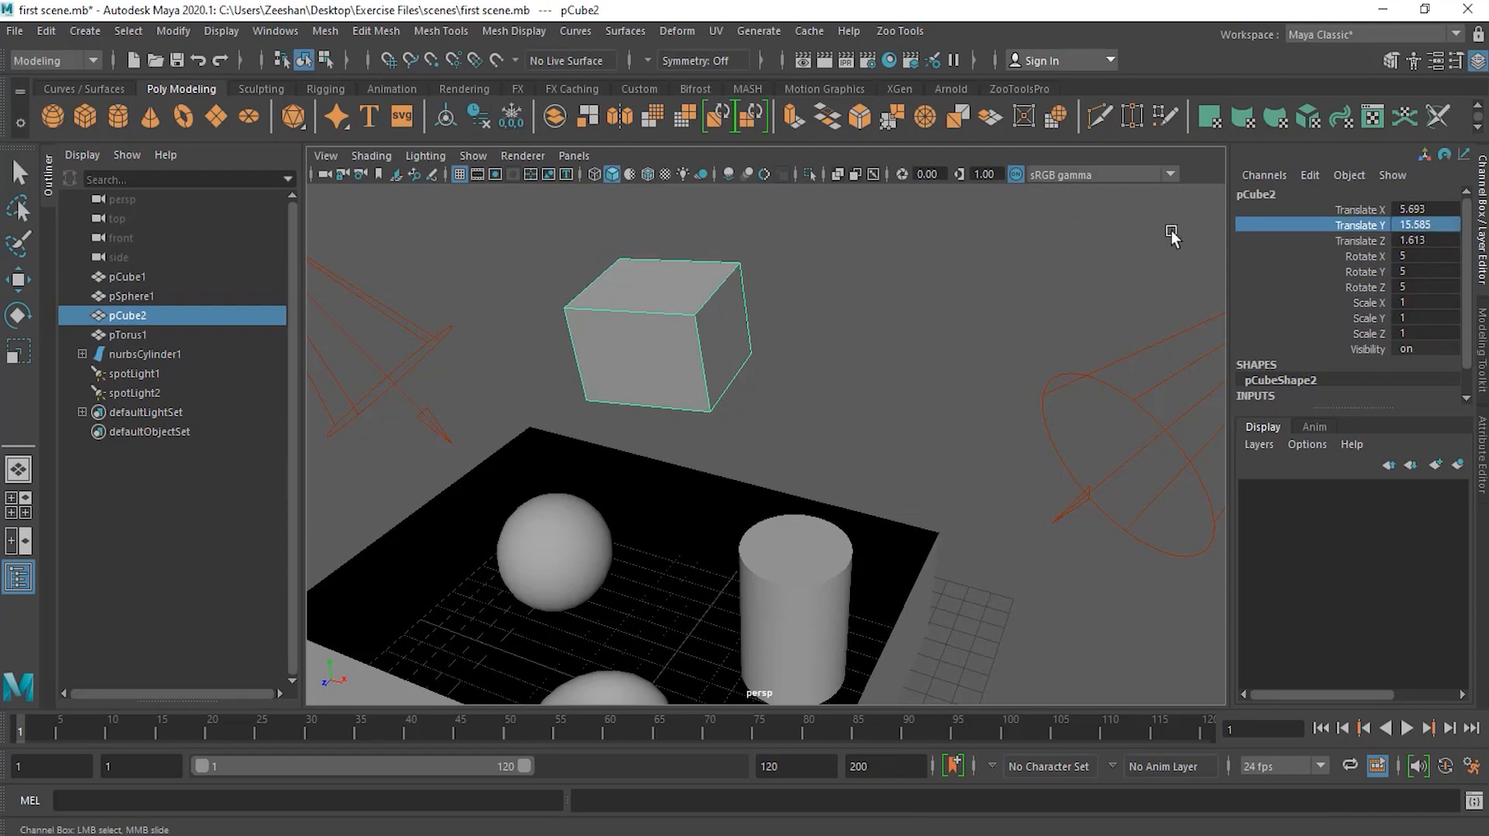
left_click(1355, 224)
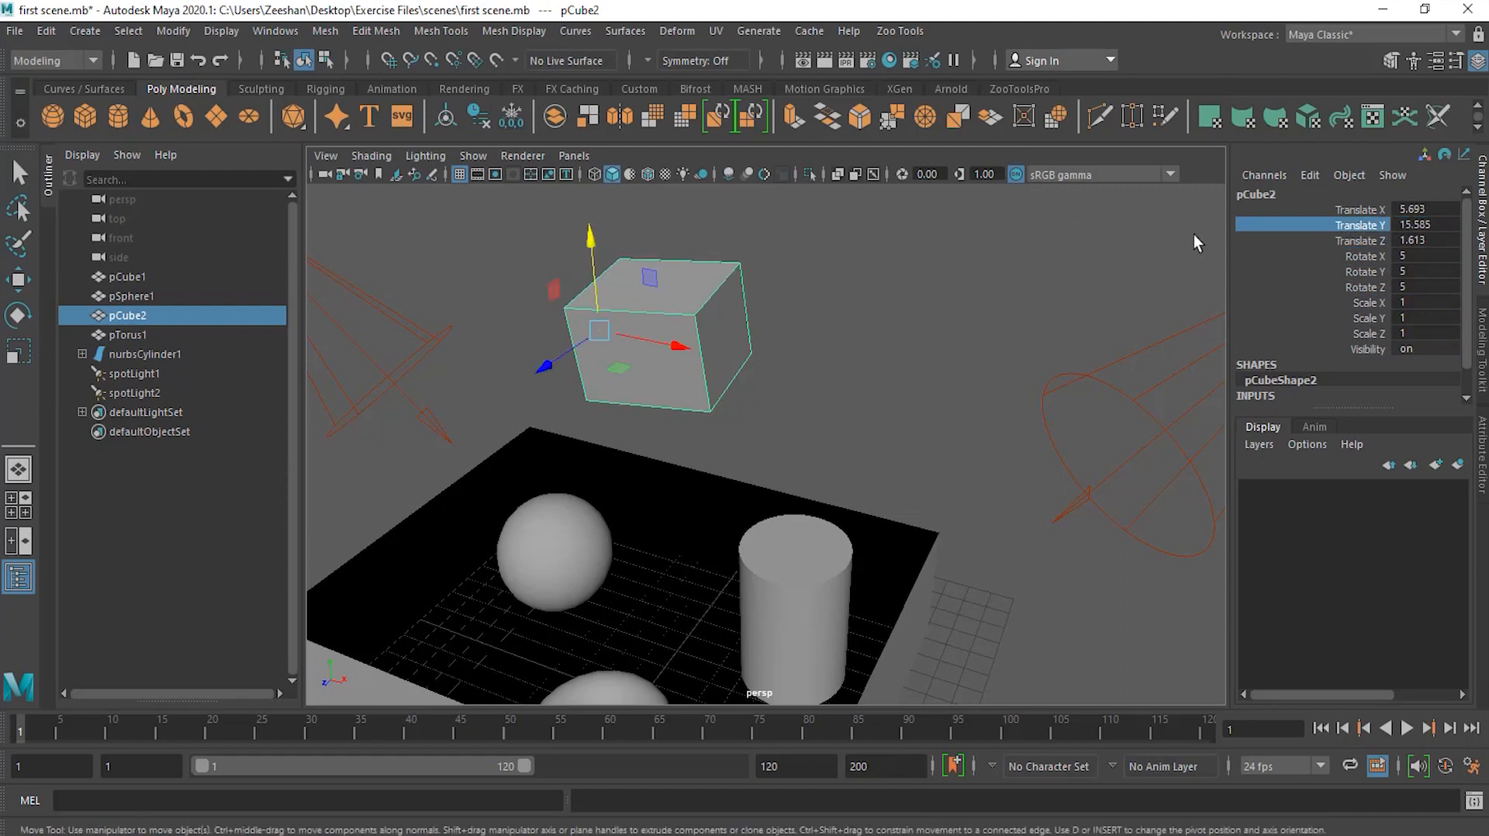
double_click(1430, 225)
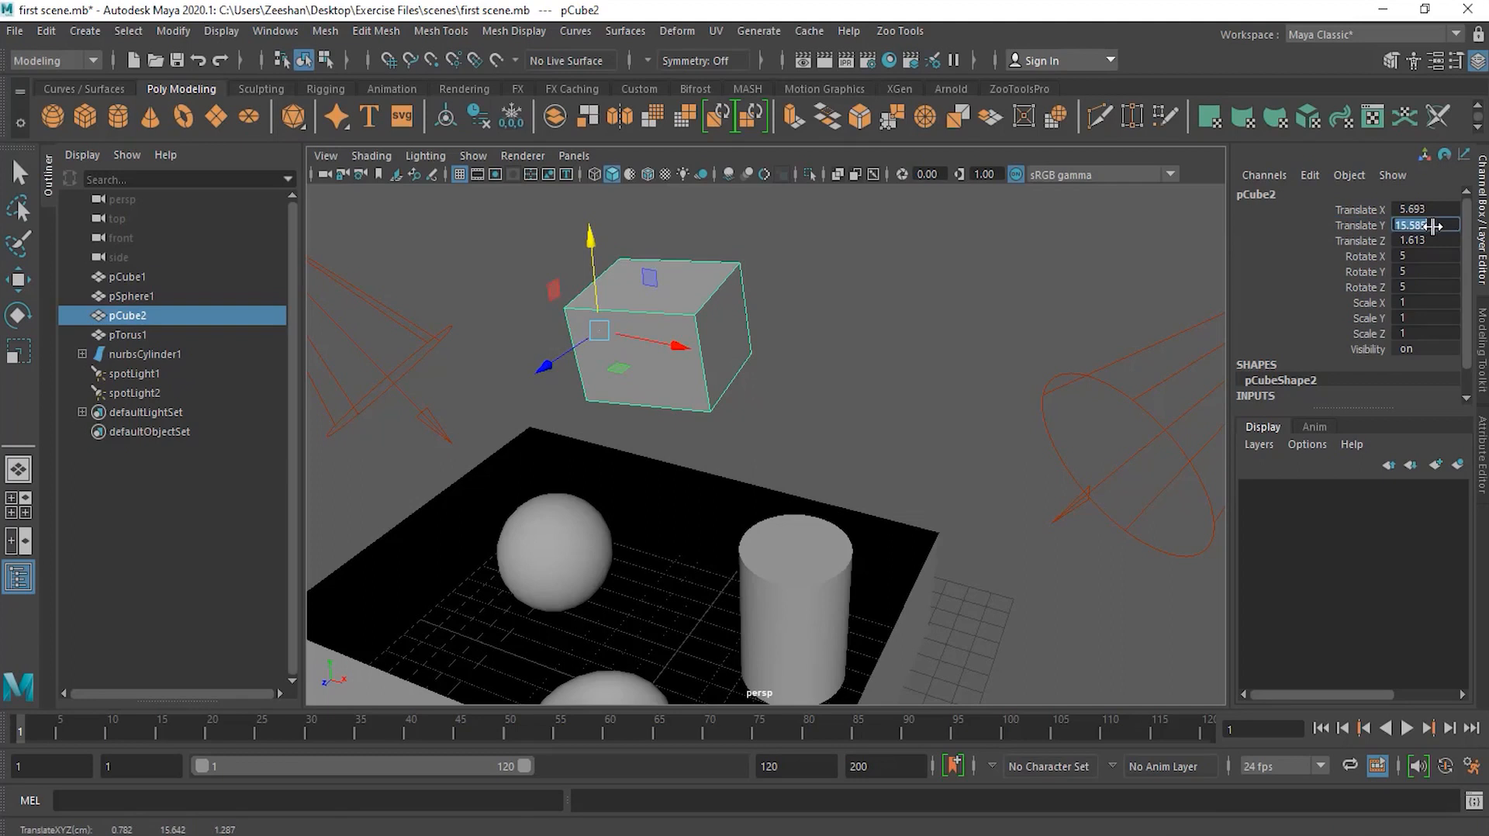
left_click(1346, 225)
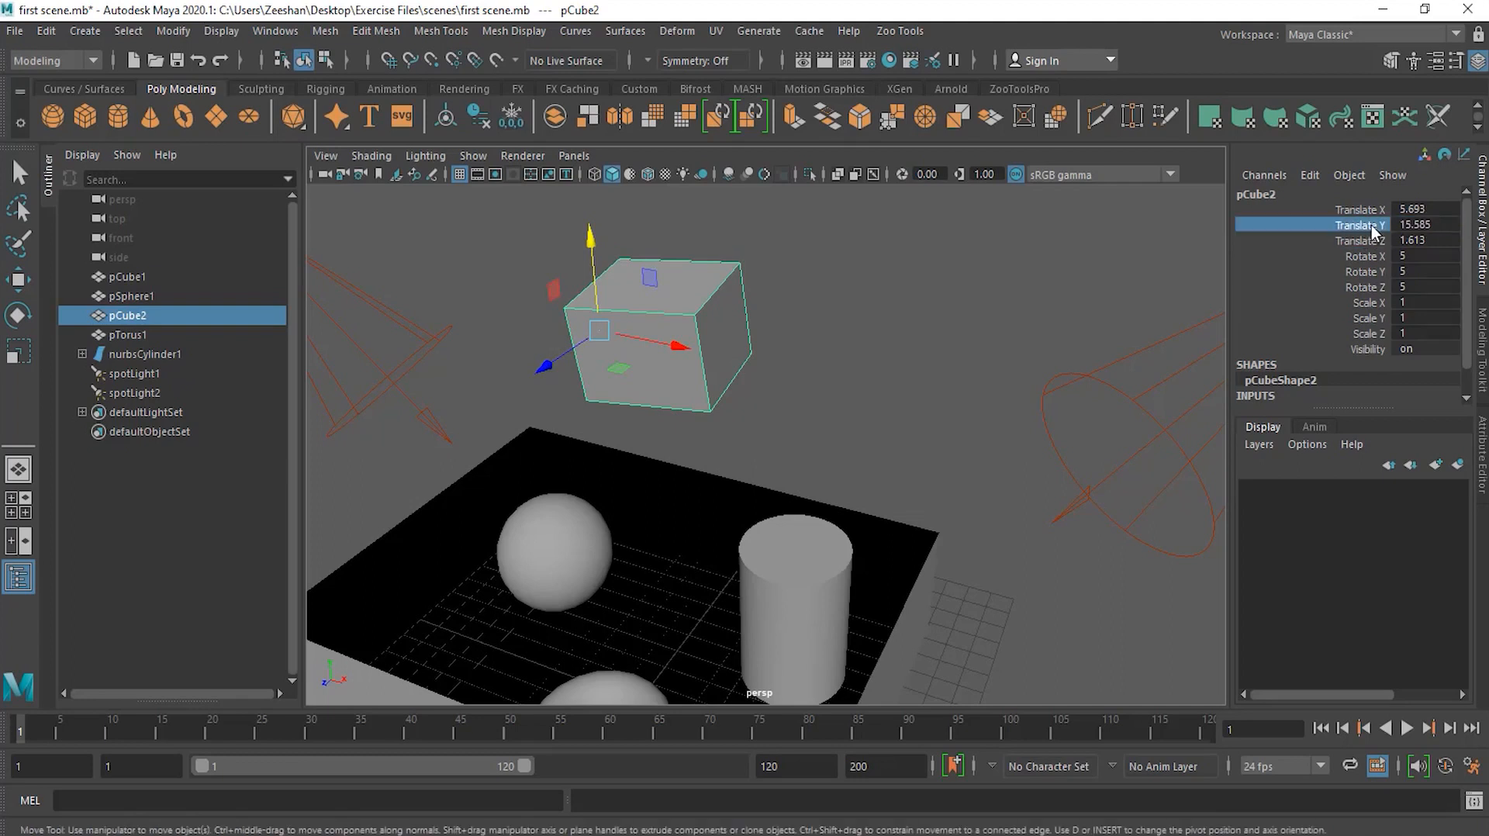
left_click(1420, 225)
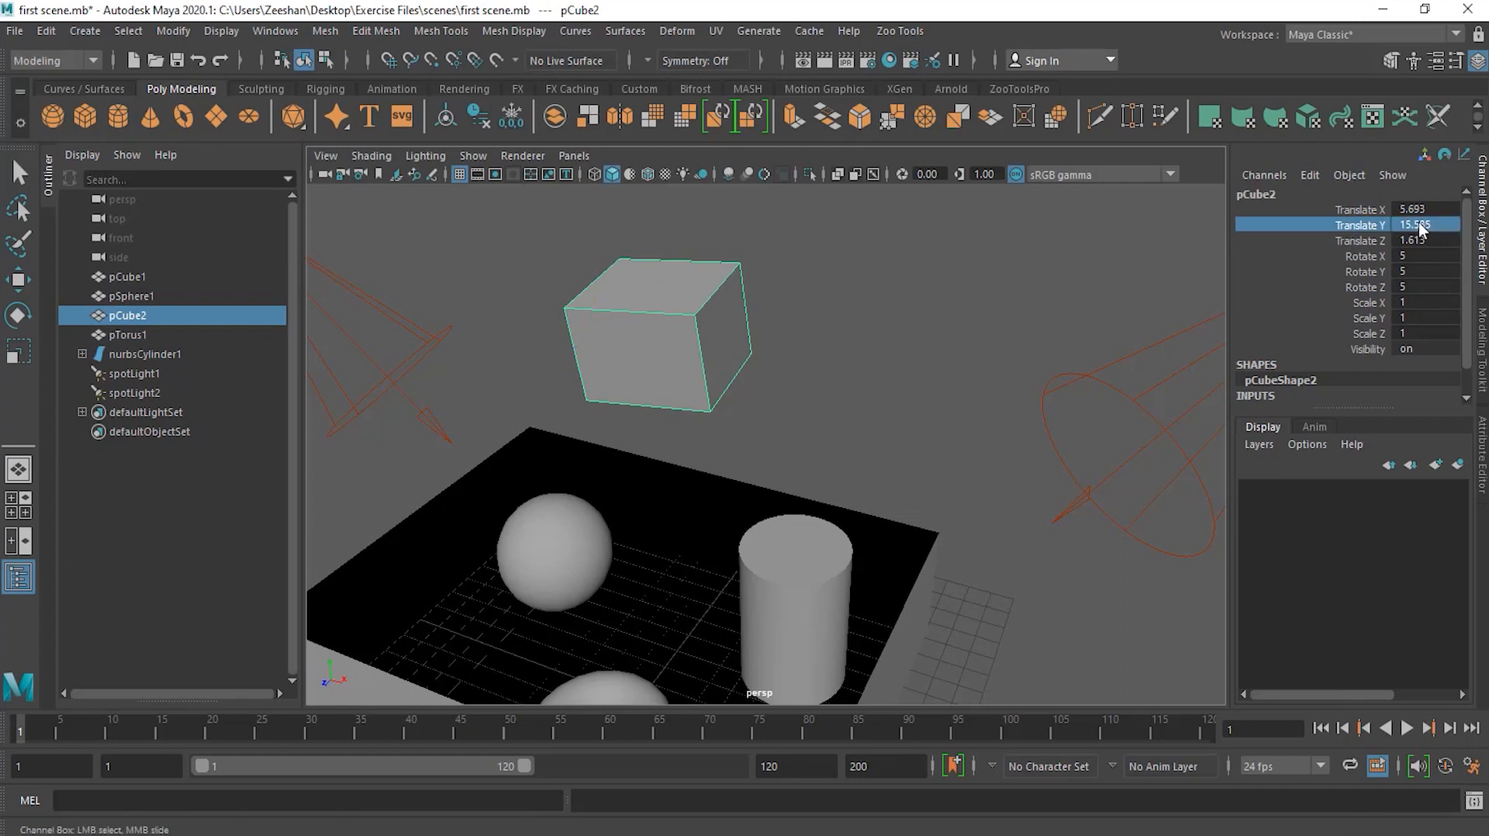
double_click(1421, 226)
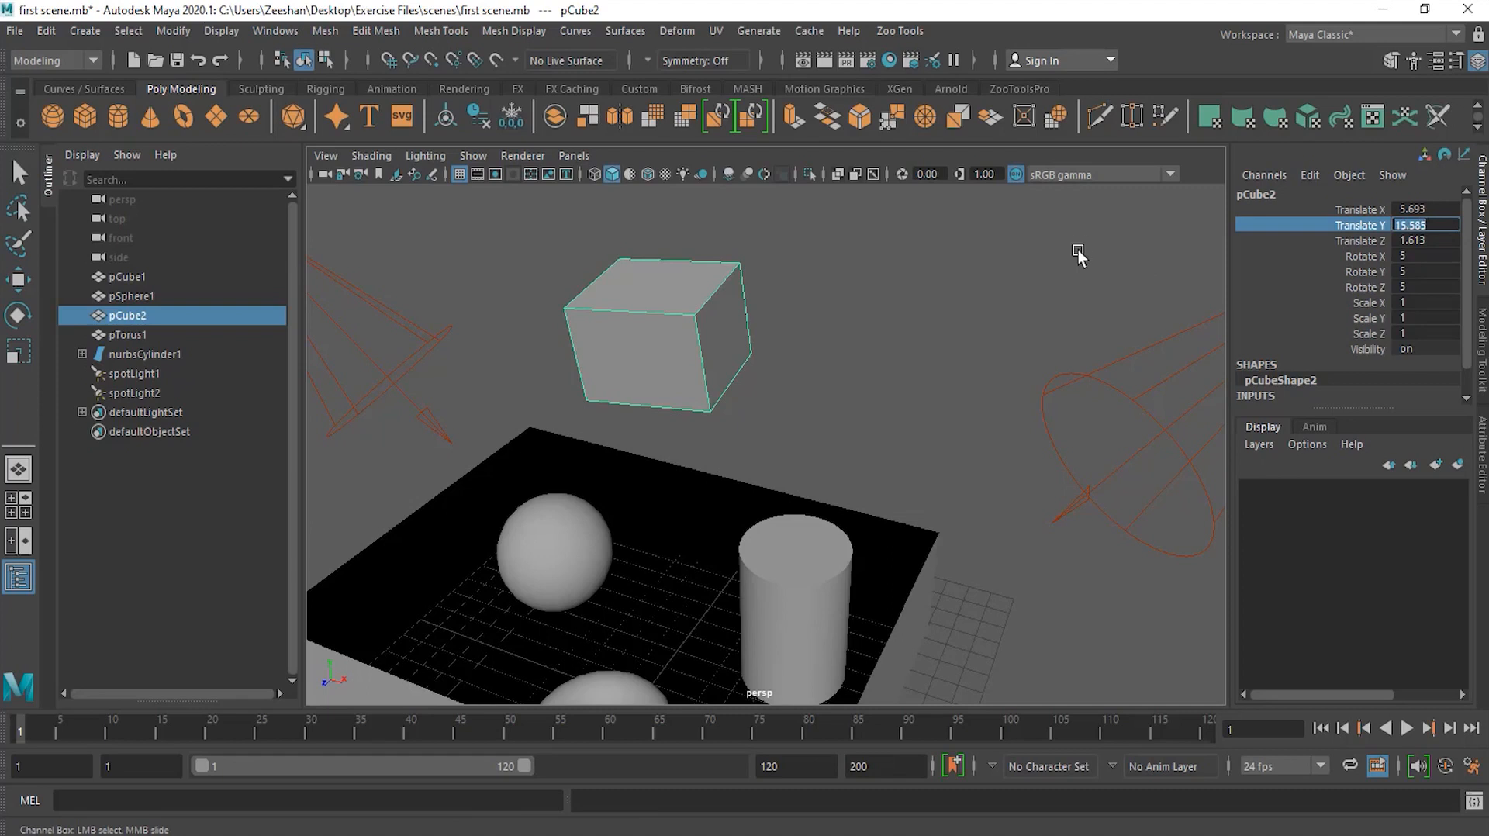
key("Return")
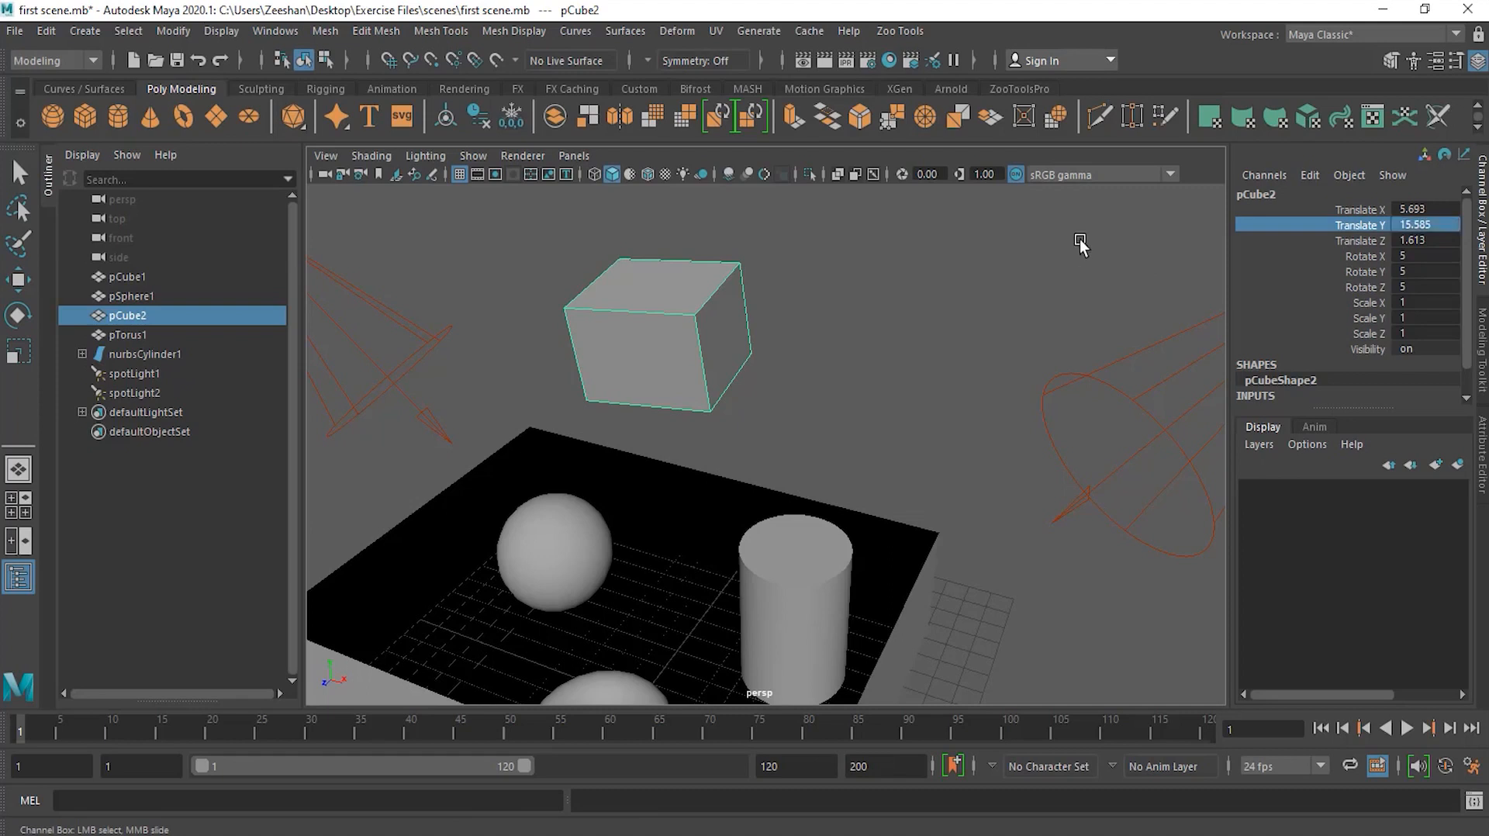
mouse_move(1080, 245)
middle_mouse_down()
mouse_move(1033, 244)
mouse_move(1100, 243)
mouse_move(1013, 246)
mouse_move(1096, 249)
mouse_move(1062, 251)
middle_mouse_up()
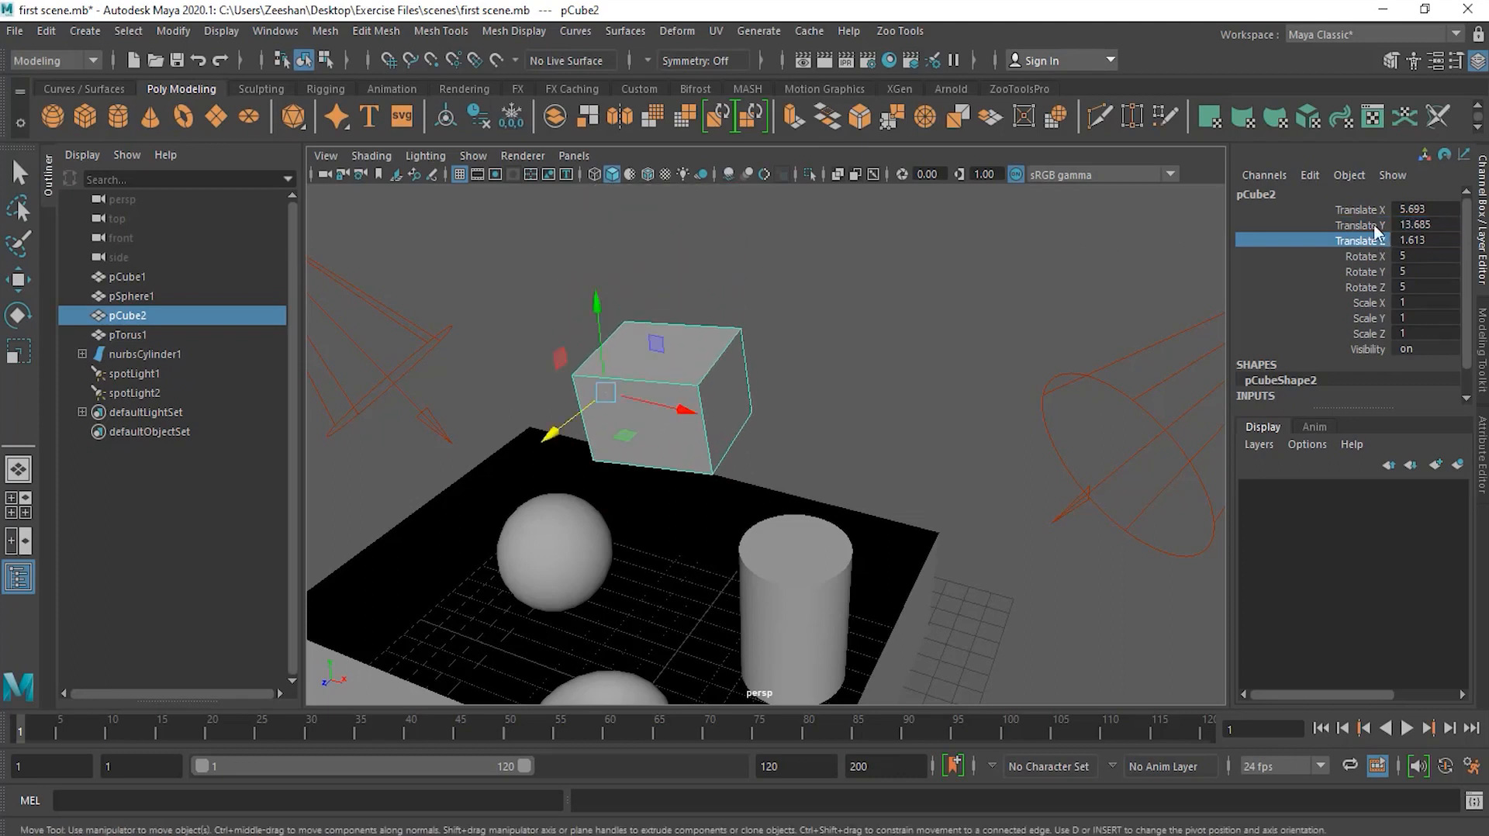
left_click_drag(1369, 209, 1430, 237)
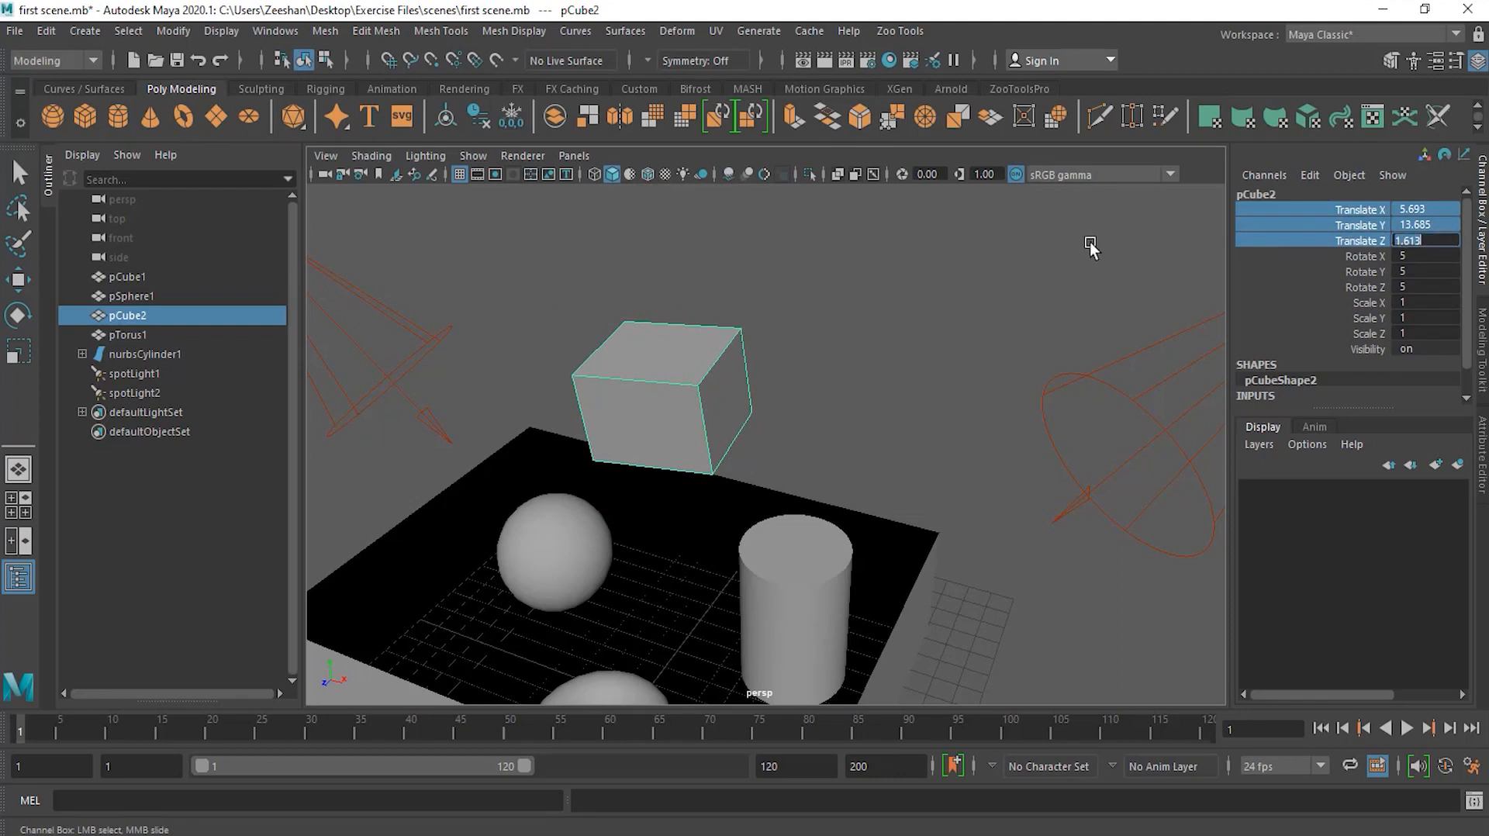
mouse_move(1084, 246)
middle_mouse_down()
mouse_move(1033, 243)
mouse_move(1123, 243)
mouse_move(1074, 252)
middle_mouse_up()
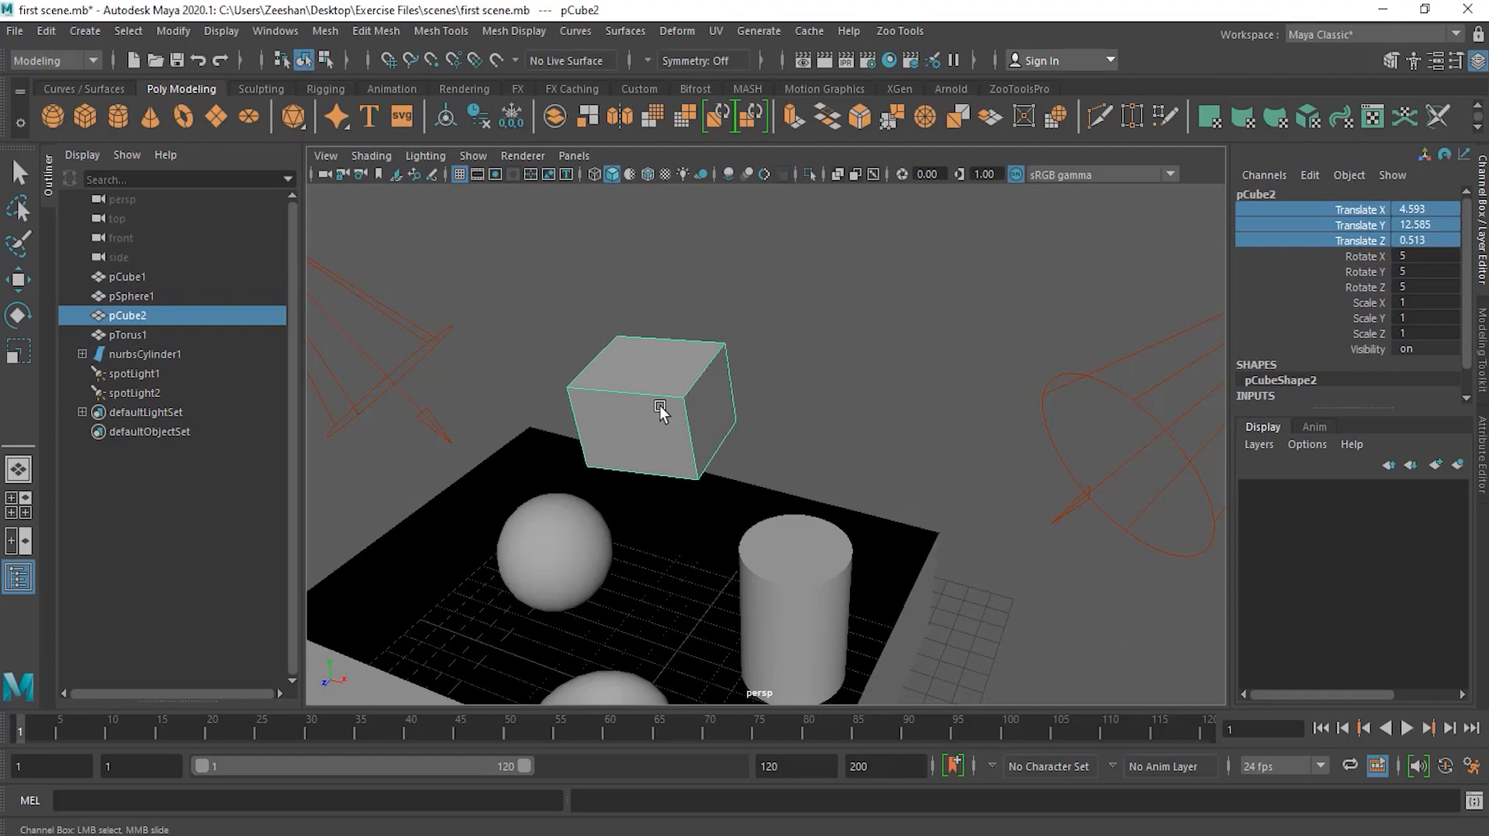
Step: Center the cube's pivot and switch to the Move tool
left_click(186, 32)
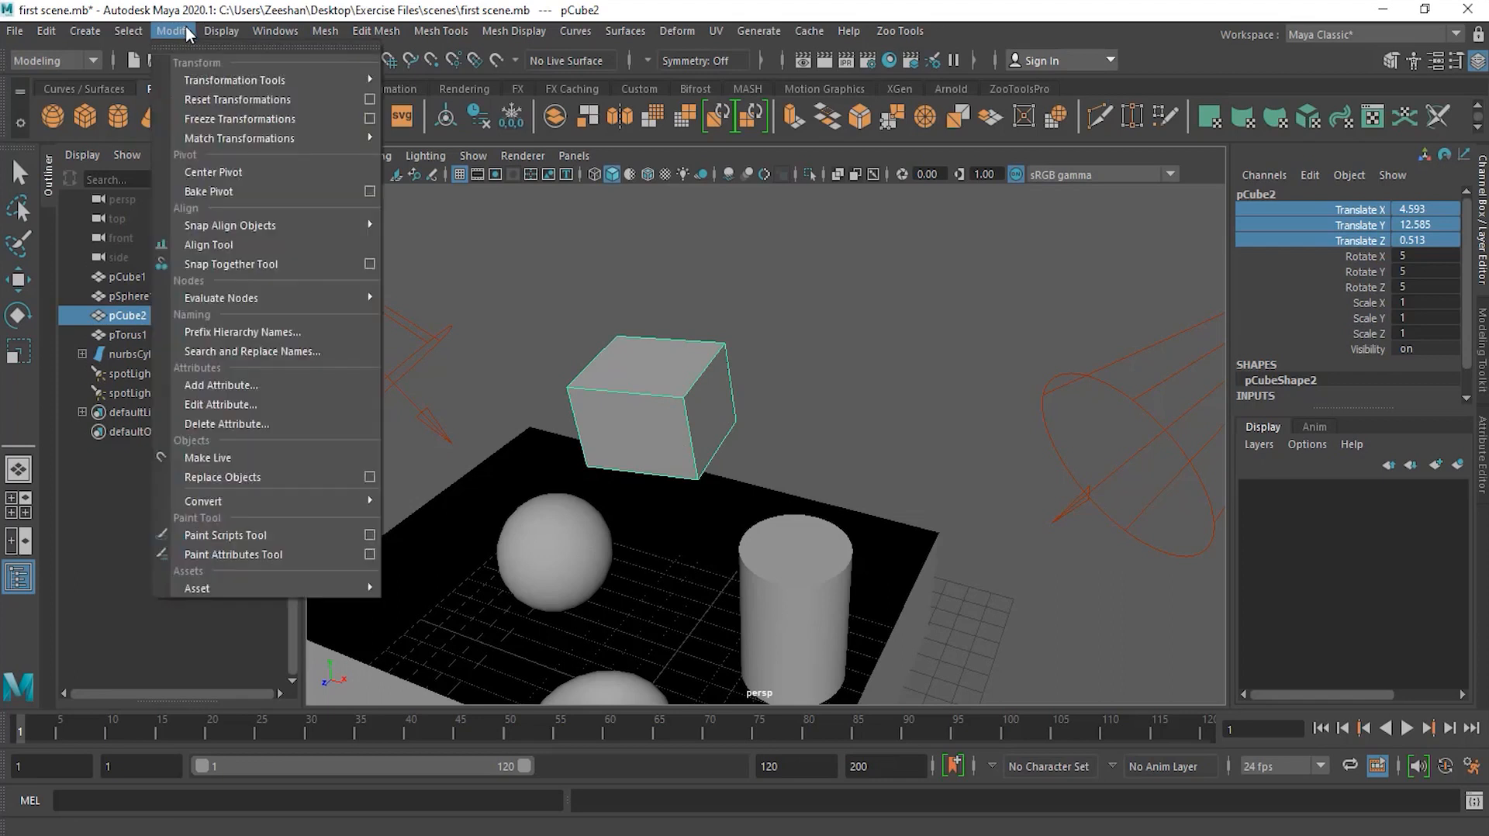
left_click(259, 166)
left_click(18, 279)
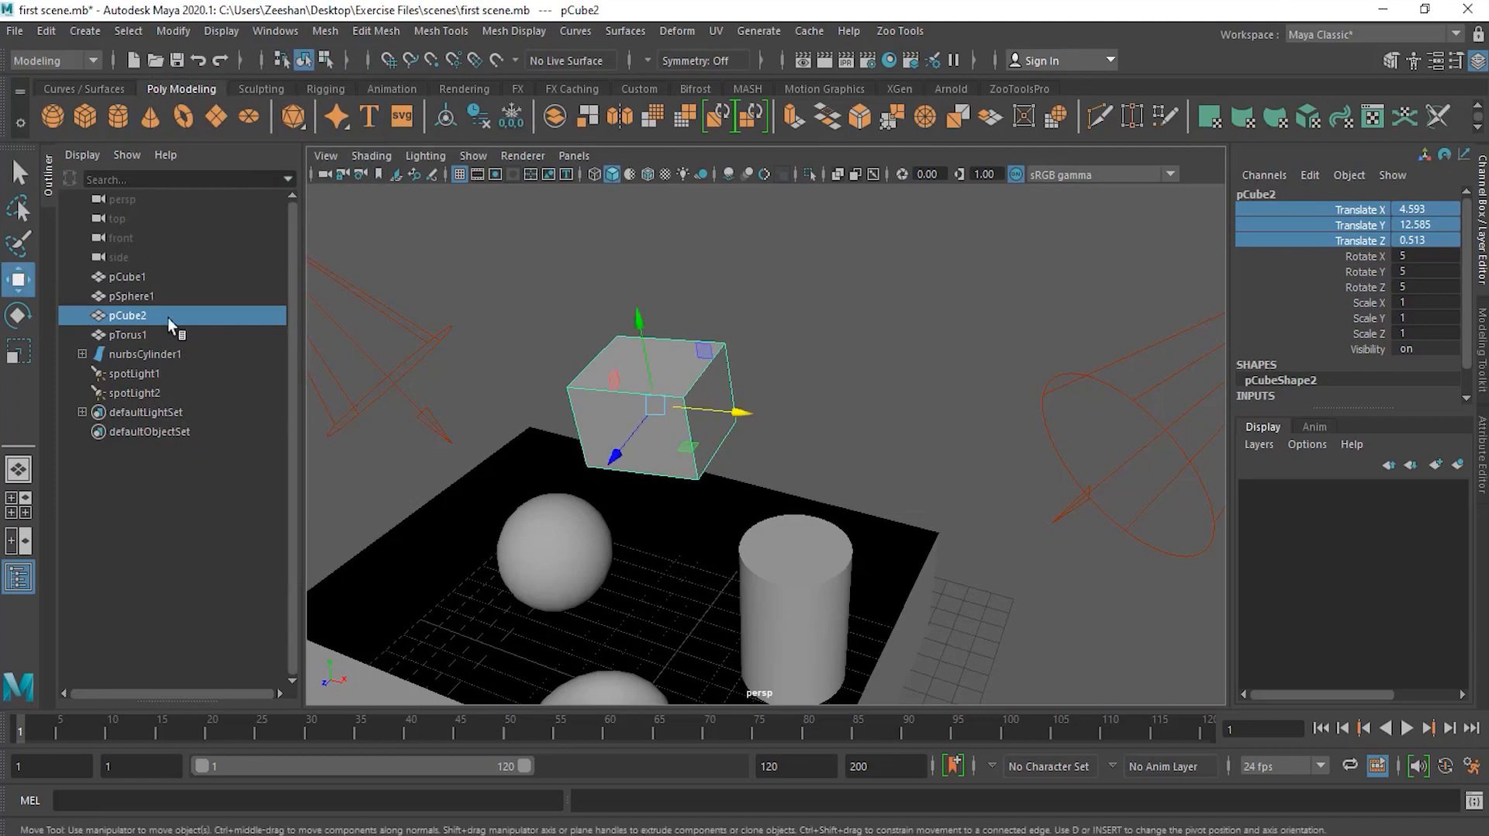
Step: Reset the cube's Translate and Rotate X, Y and Z channels all to 0
left_click(1327, 271)
left_click_drag(1328, 202, 1431, 328)
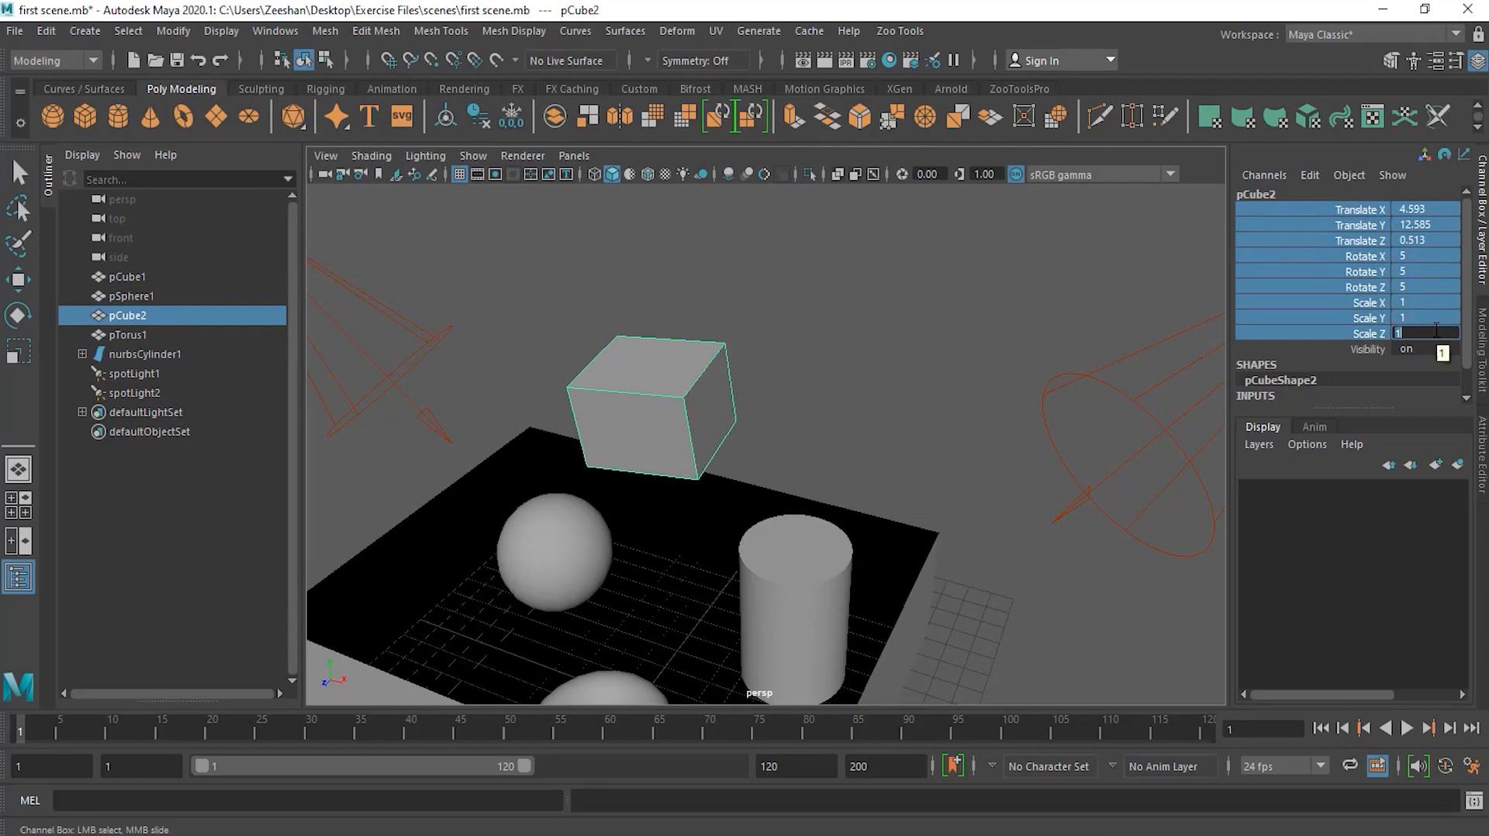
left_click(1386, 234)
left_click_drag(1367, 305, 1440, 327)
left_click(1418, 334)
left_click_drag(1384, 211, 1427, 286)
left_click(1446, 286)
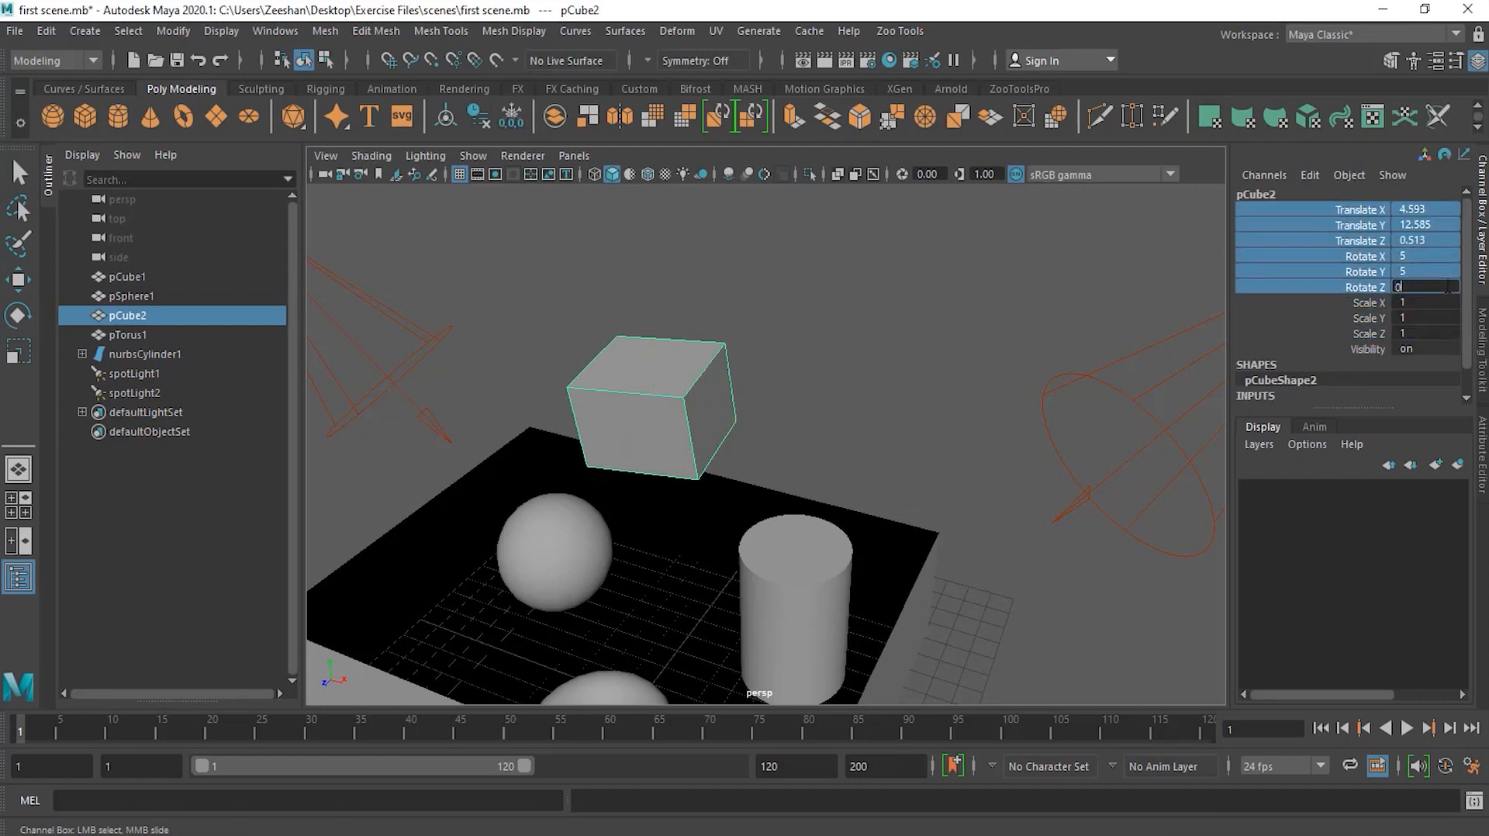
key("Return")
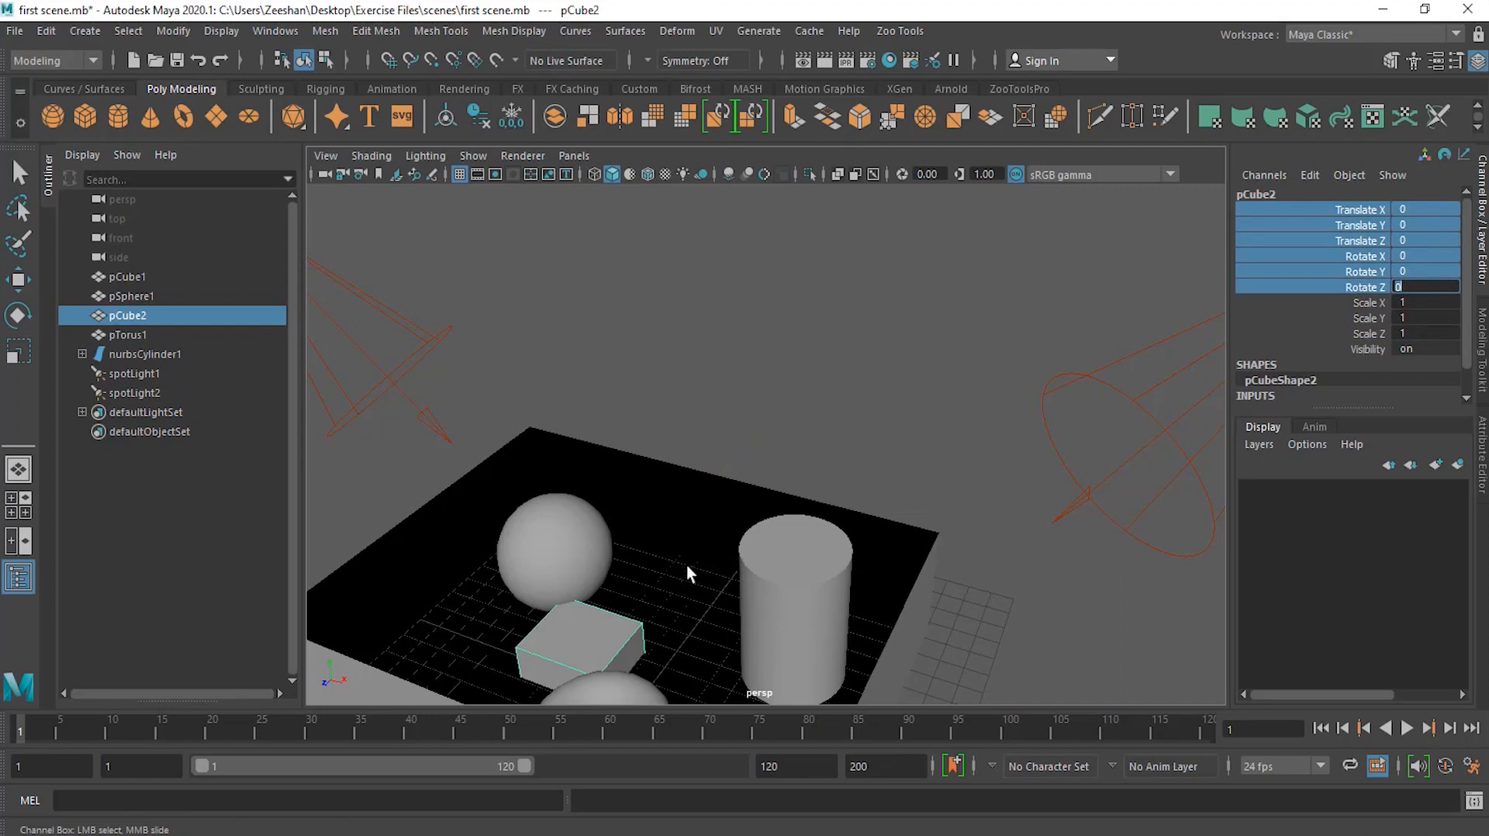
Step: Reselect the cube with the Move tool active
middle_click_drag(688, 554, 733, 423, "alt")
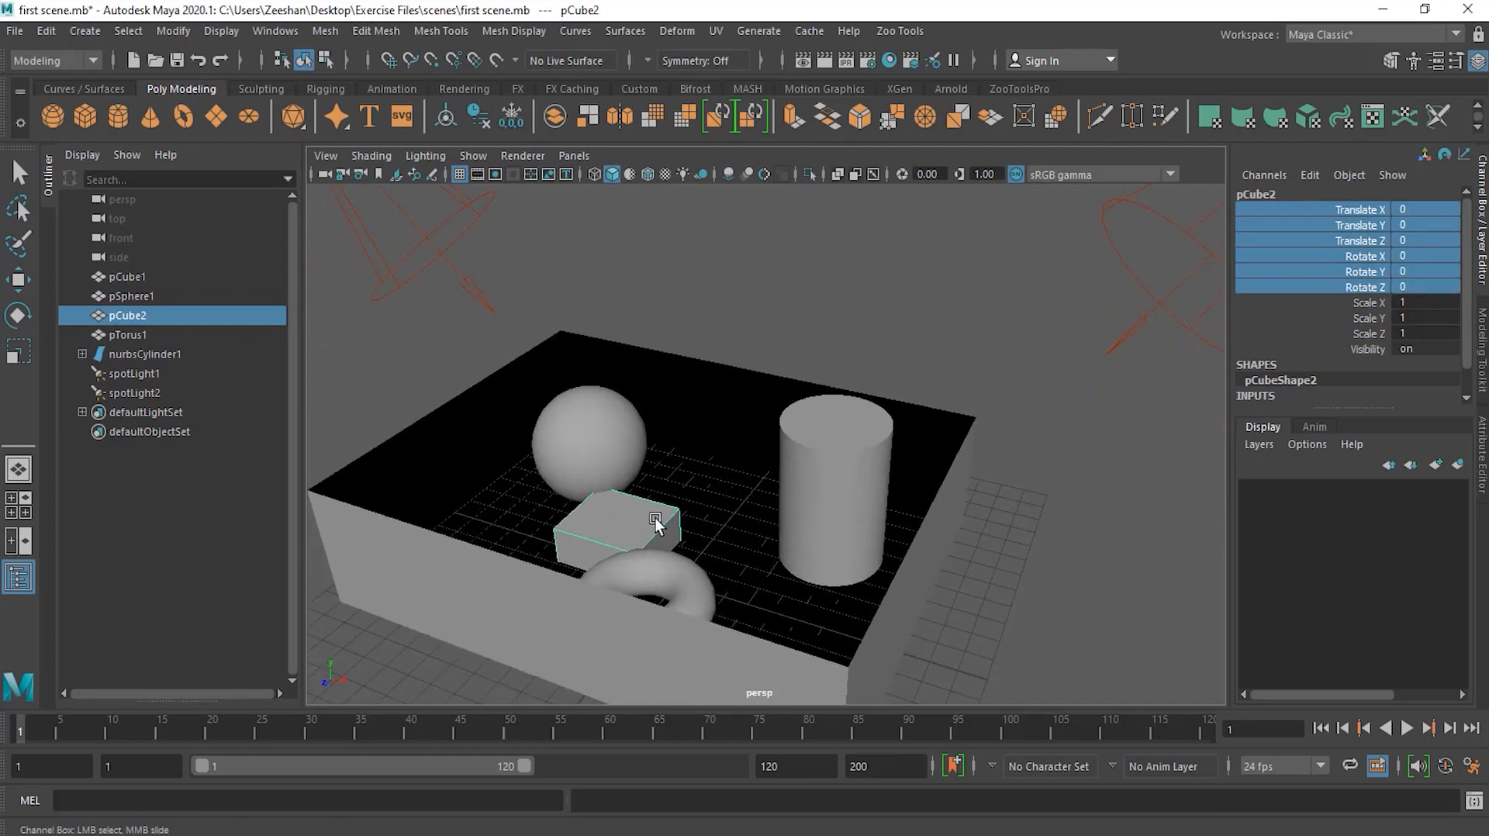
left_click(1164, 506)
key("w")
left_click(667, 533)
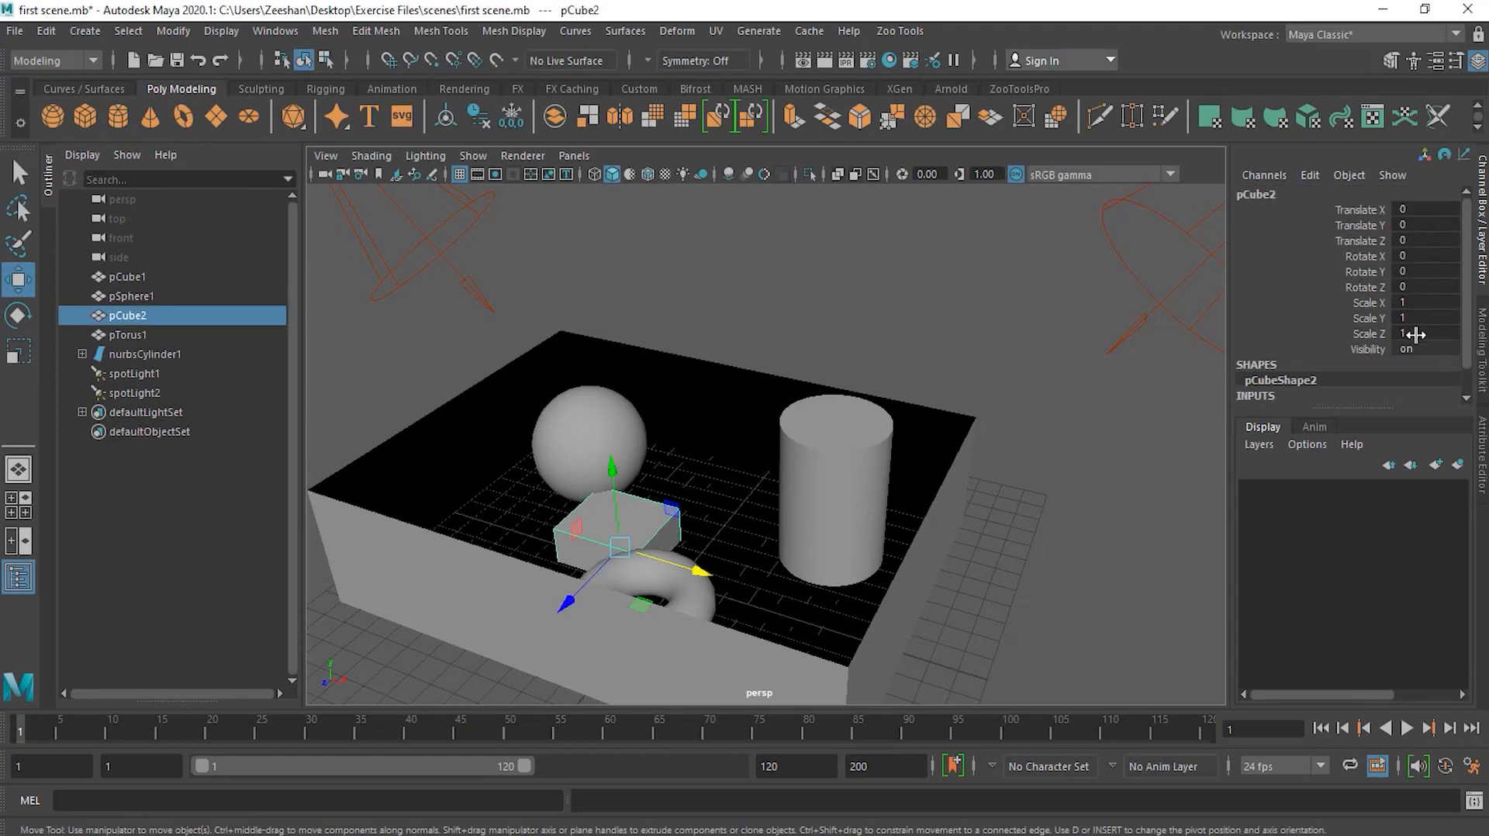
Step: Move the cube with the Move tool to about X 2.05, Y 1.26, Z -2.55
left_click_drag(621, 504, 616, 463)
left_click_drag(755, 477, 741, 537, "alt")
left_click_drag(579, 468, 624, 425)
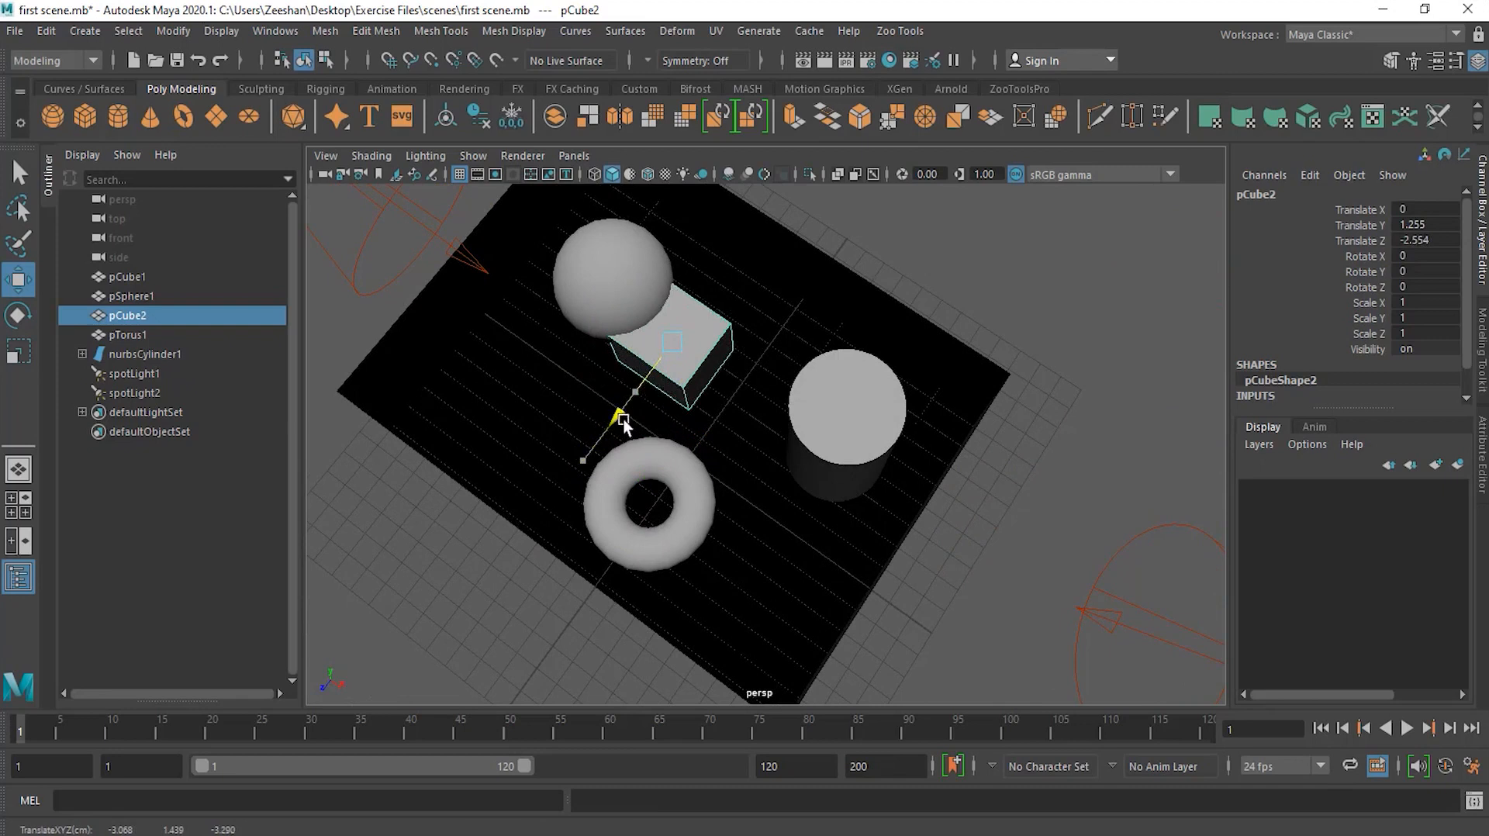
left_click_drag(730, 381, 771, 410)
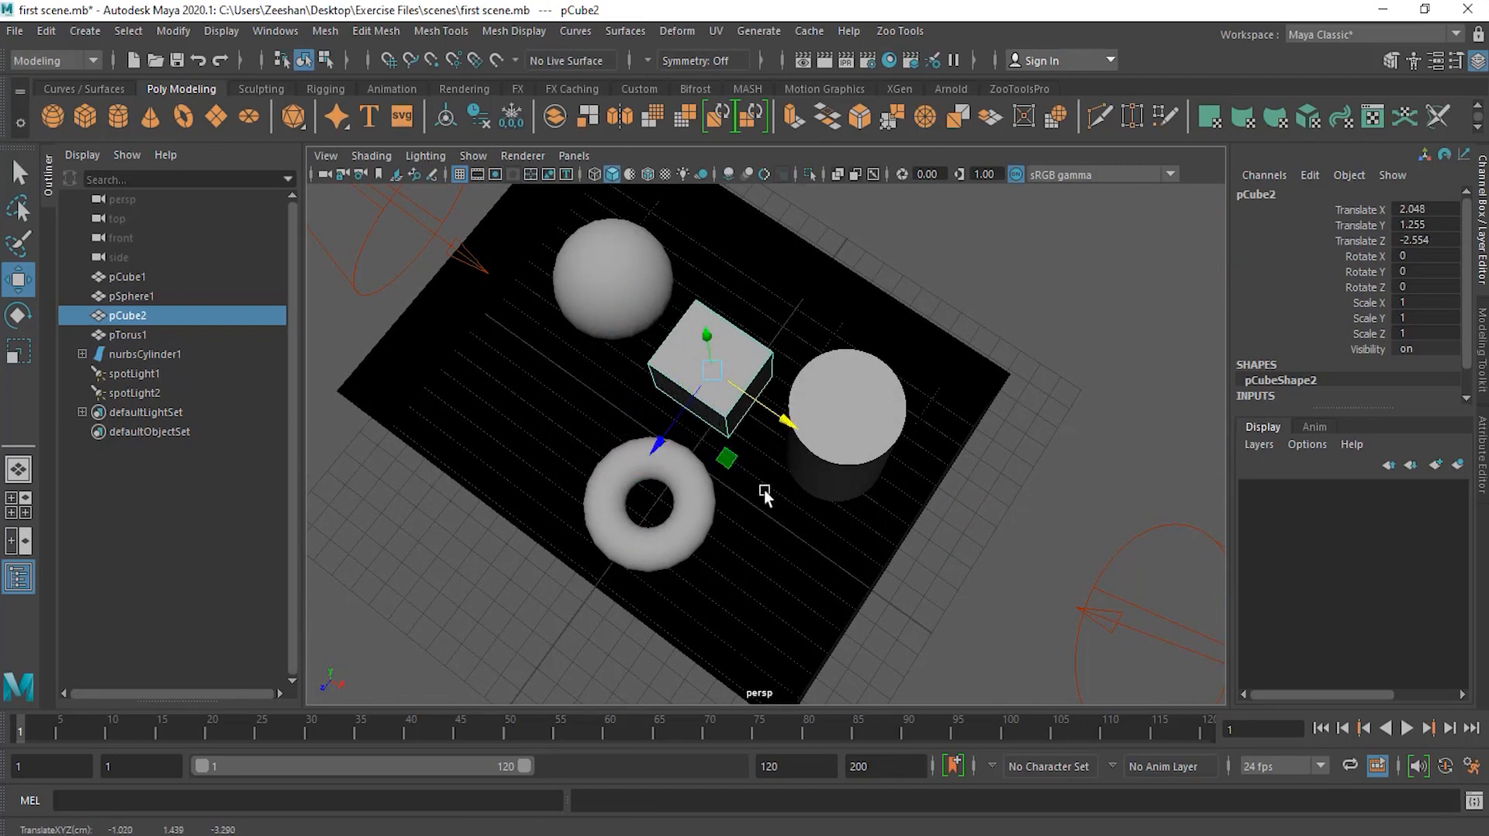
Step: Freeze all transformations of the cube from its channels
left_click_drag(775, 519, 903, 481, "alt")
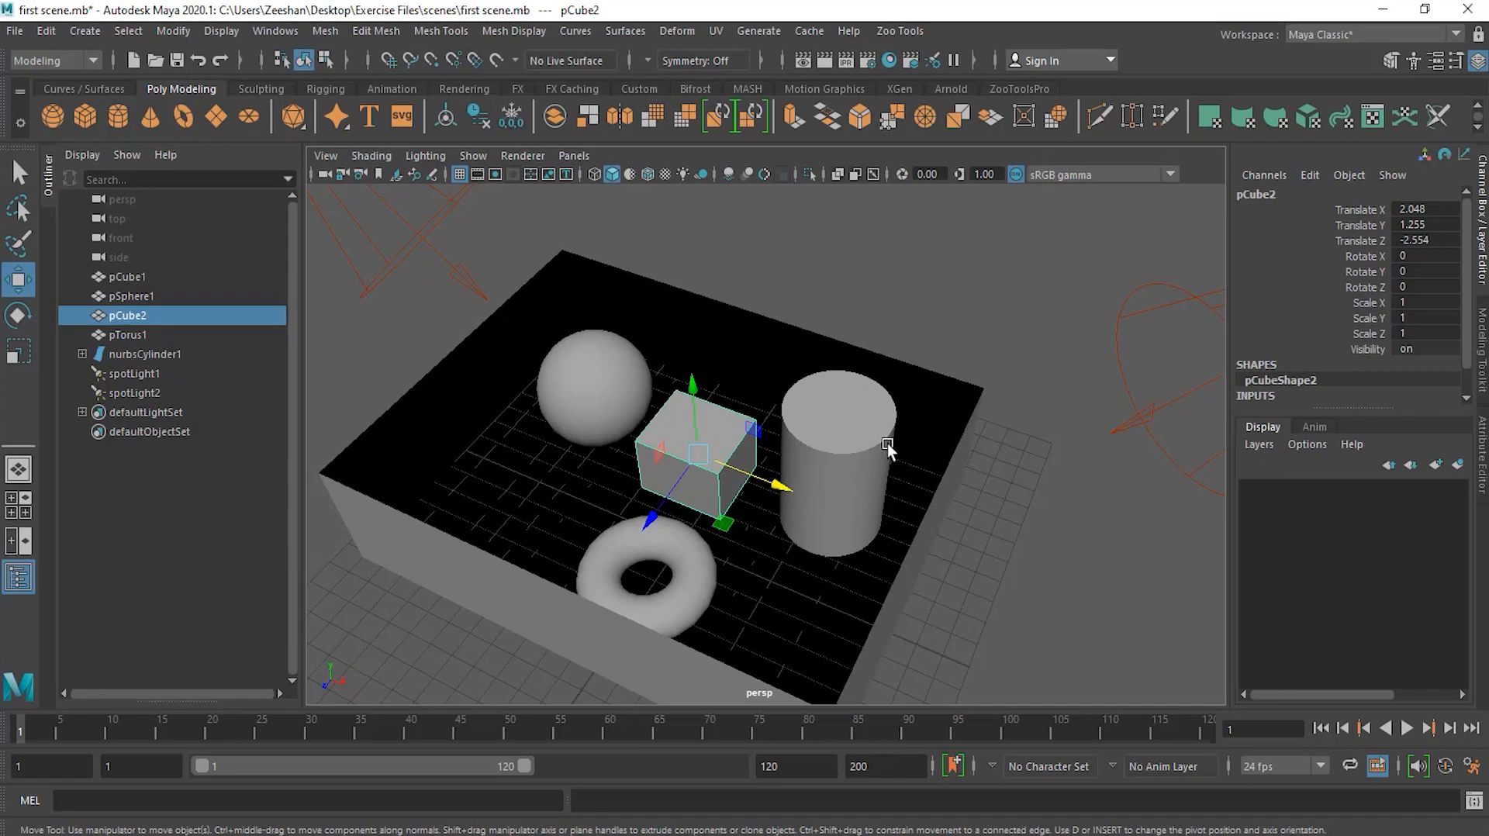
mouse_move(1004, 551)
left_mouse_down("alt")
mouse_move(1070, 543)
mouse_move(1012, 543)
left_mouse_up("alt")
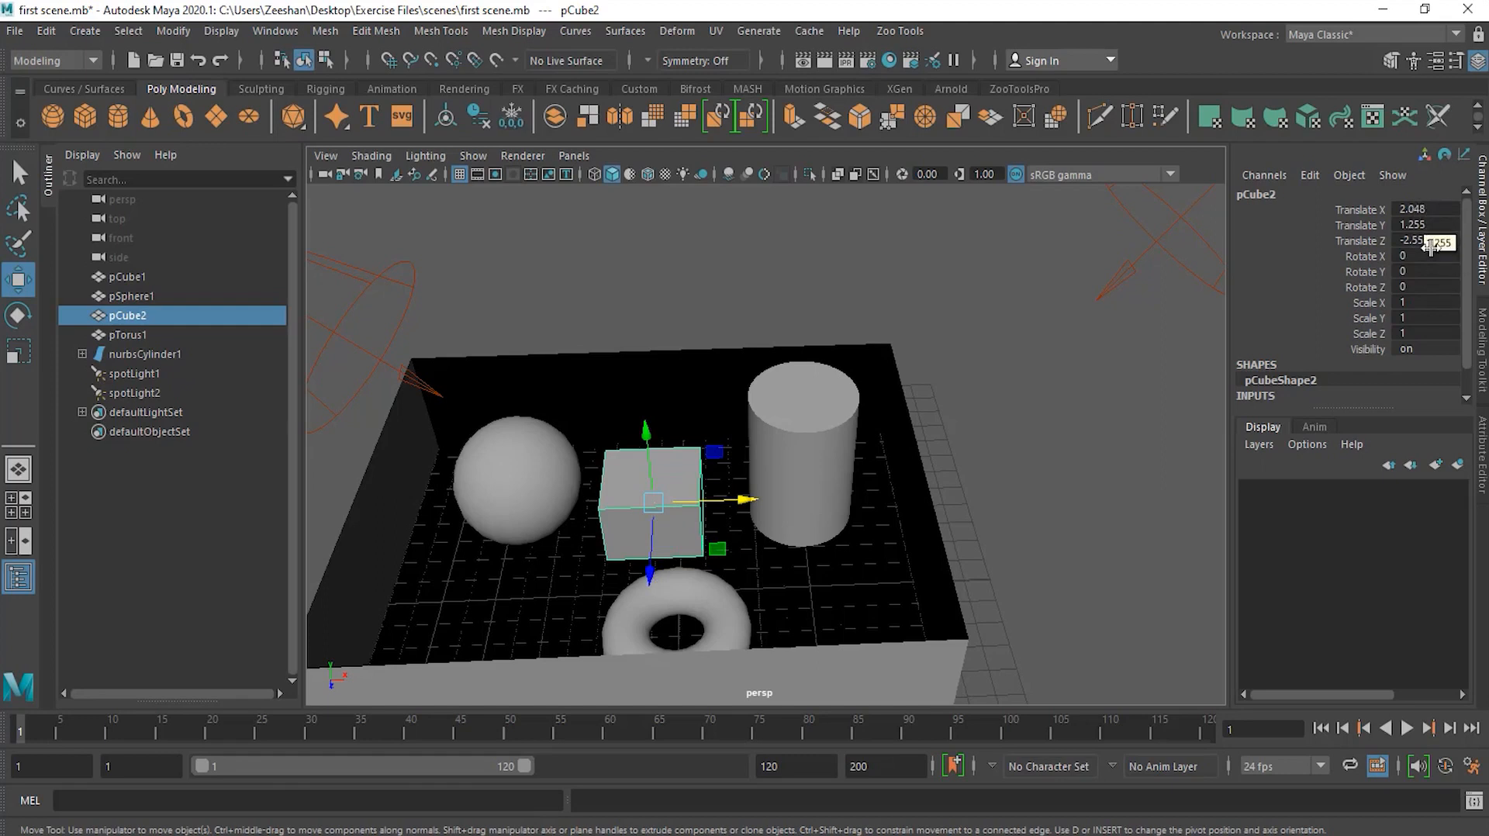
left_click_drag(748, 534, 640, 541, "alt")
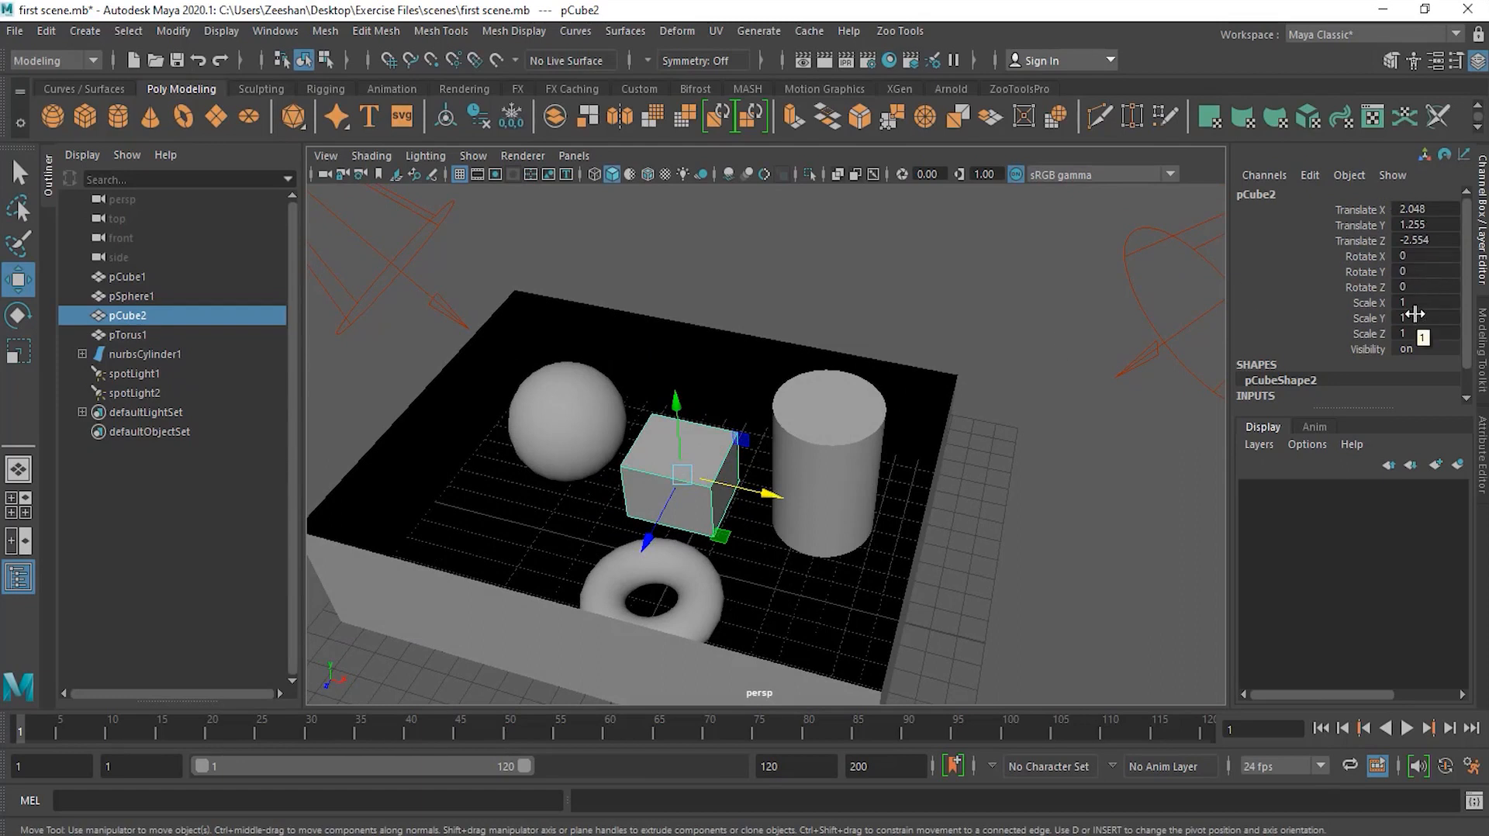
left_click_drag(1342, 207, 1421, 332)
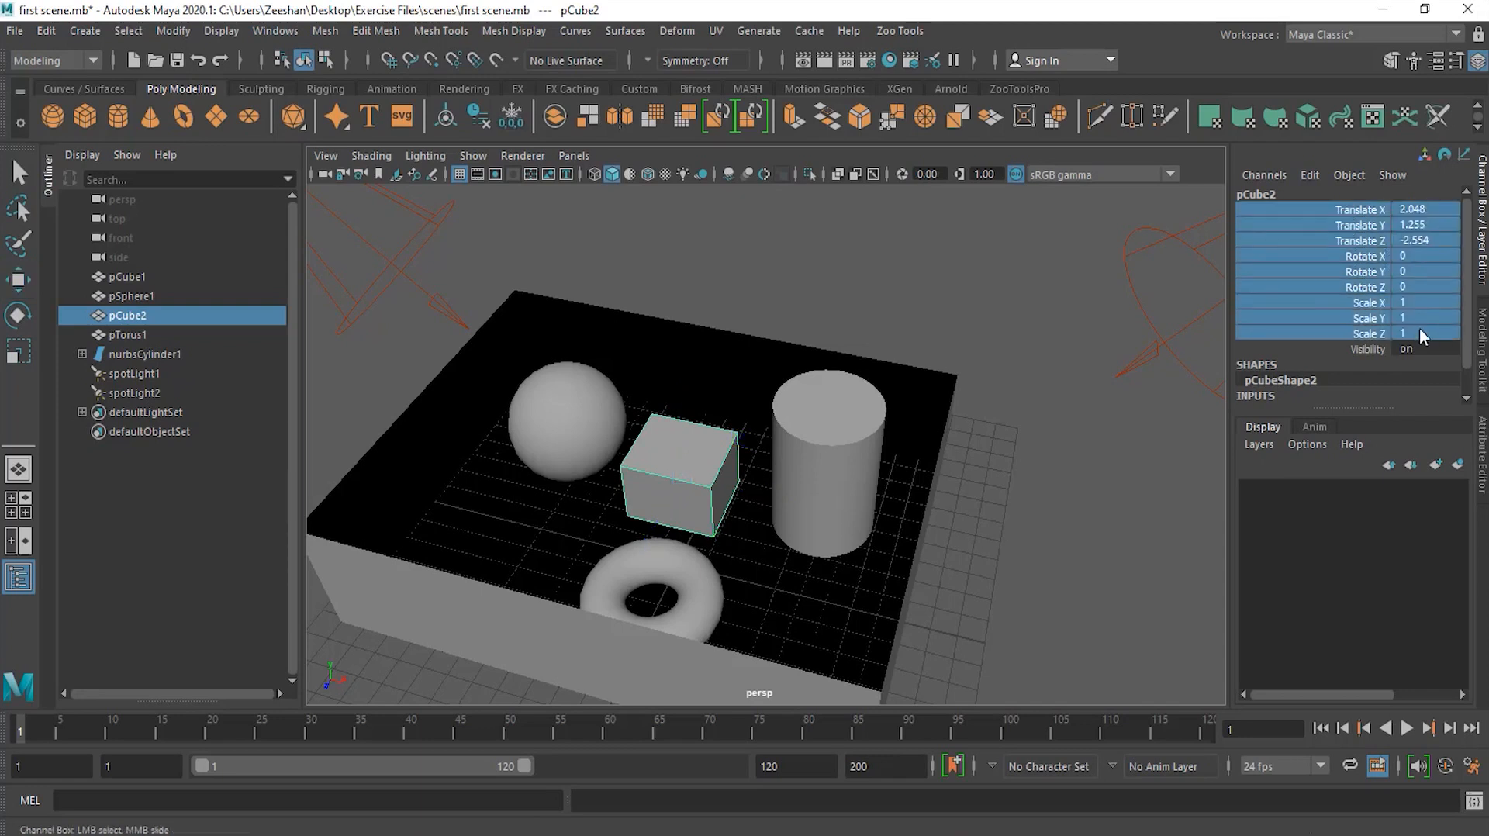
right_click(1366, 327)
mouse_move(1304, 346)
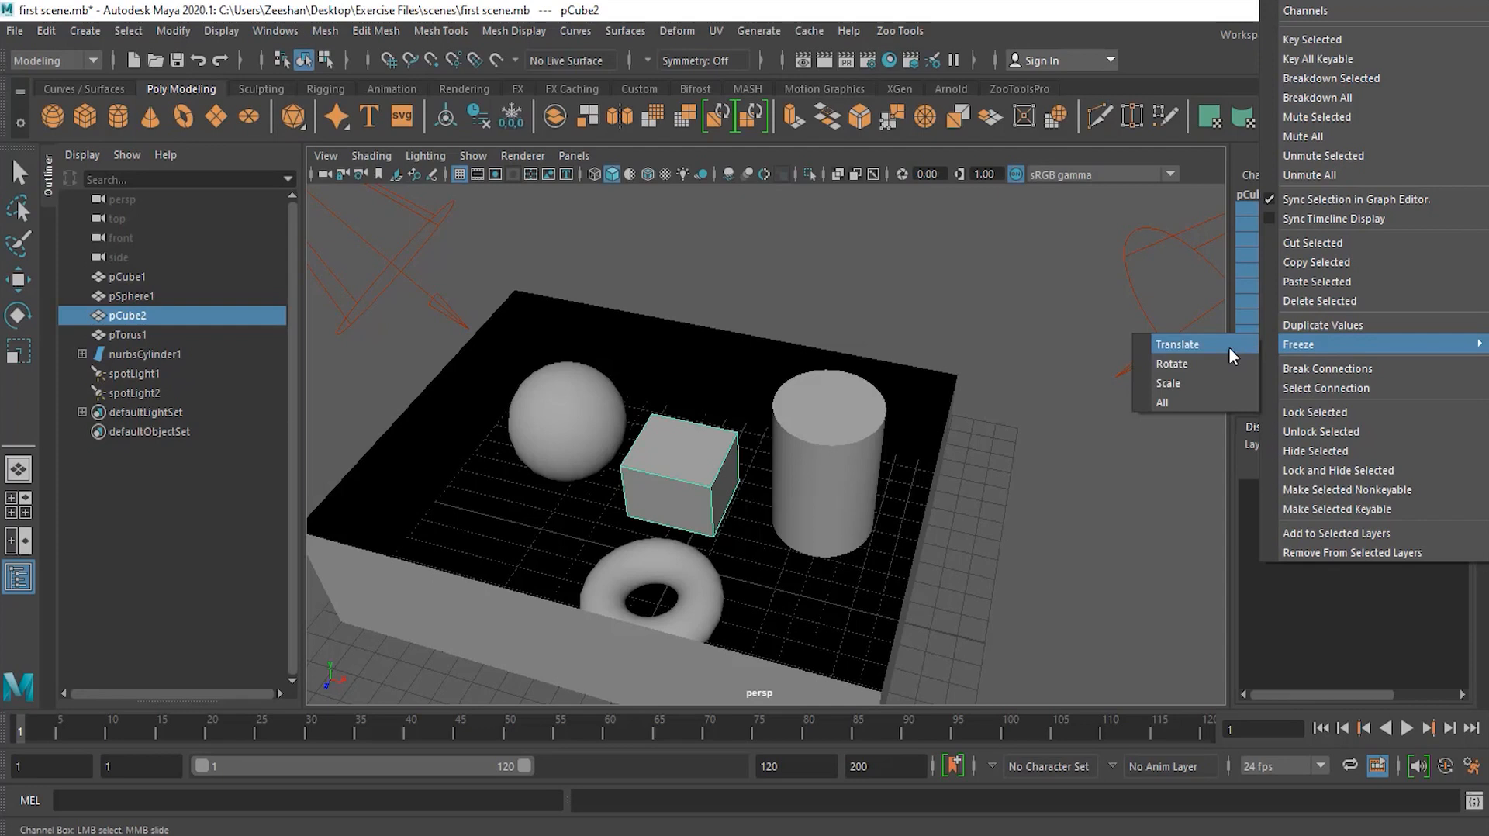
left_click(1211, 399)
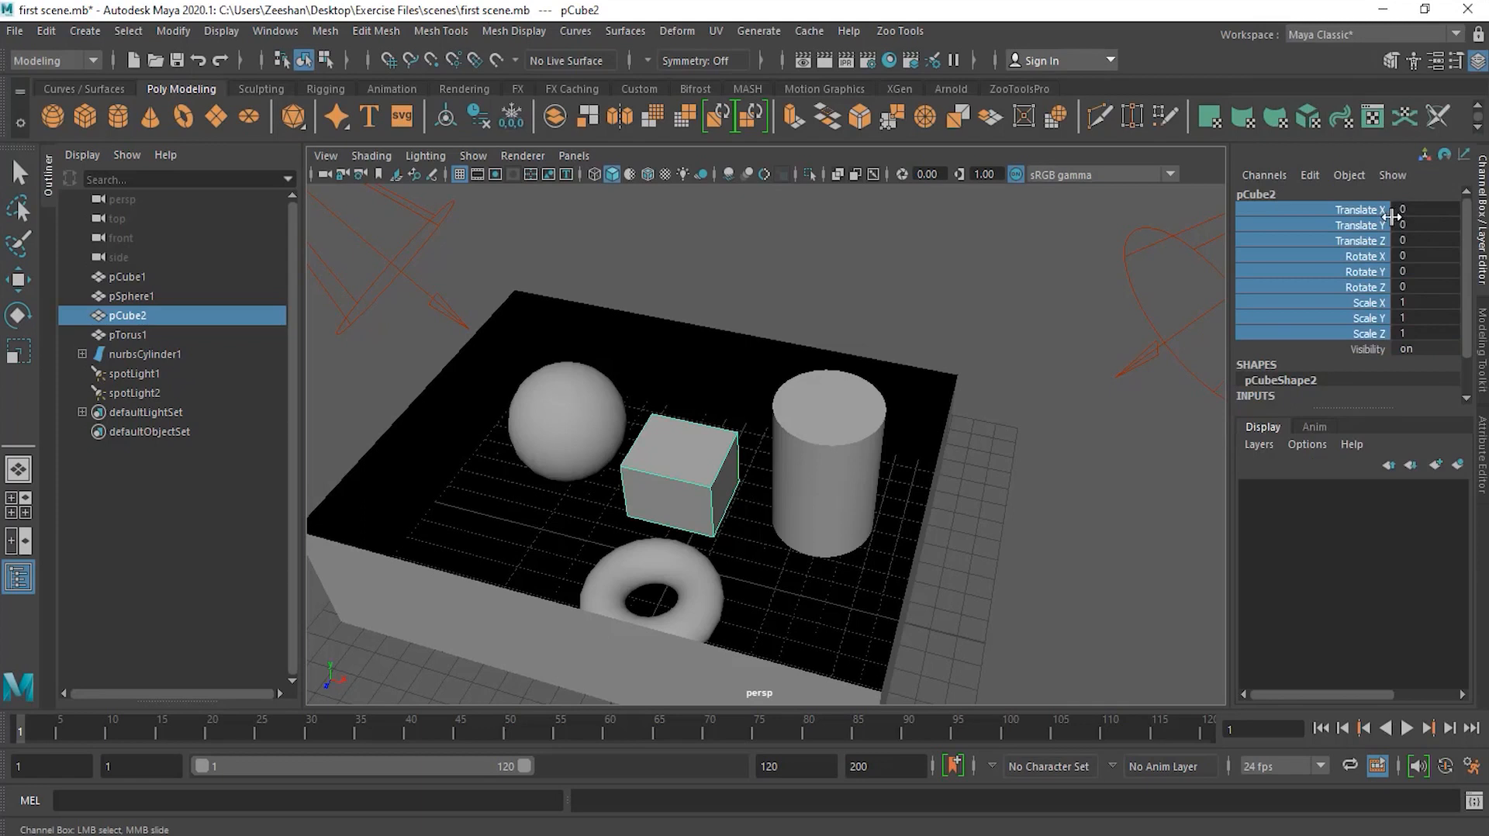
Step: Move the cube freely off the base to about X 16.18, Y 5.77
right_click(1412, 271)
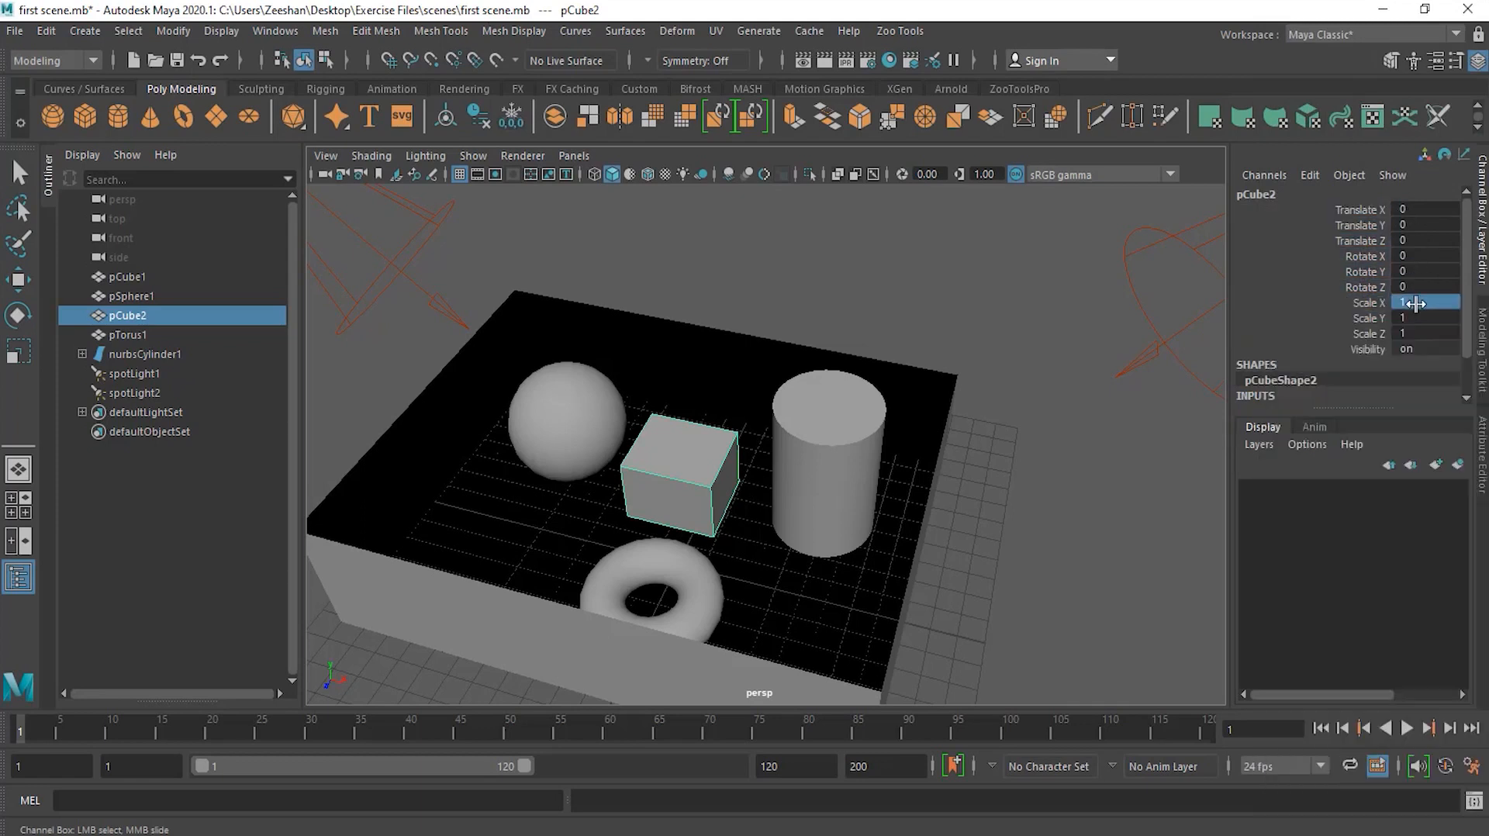
left_click(1361, 240)
left_click_drag(717, 563, 636, 535, "alt")
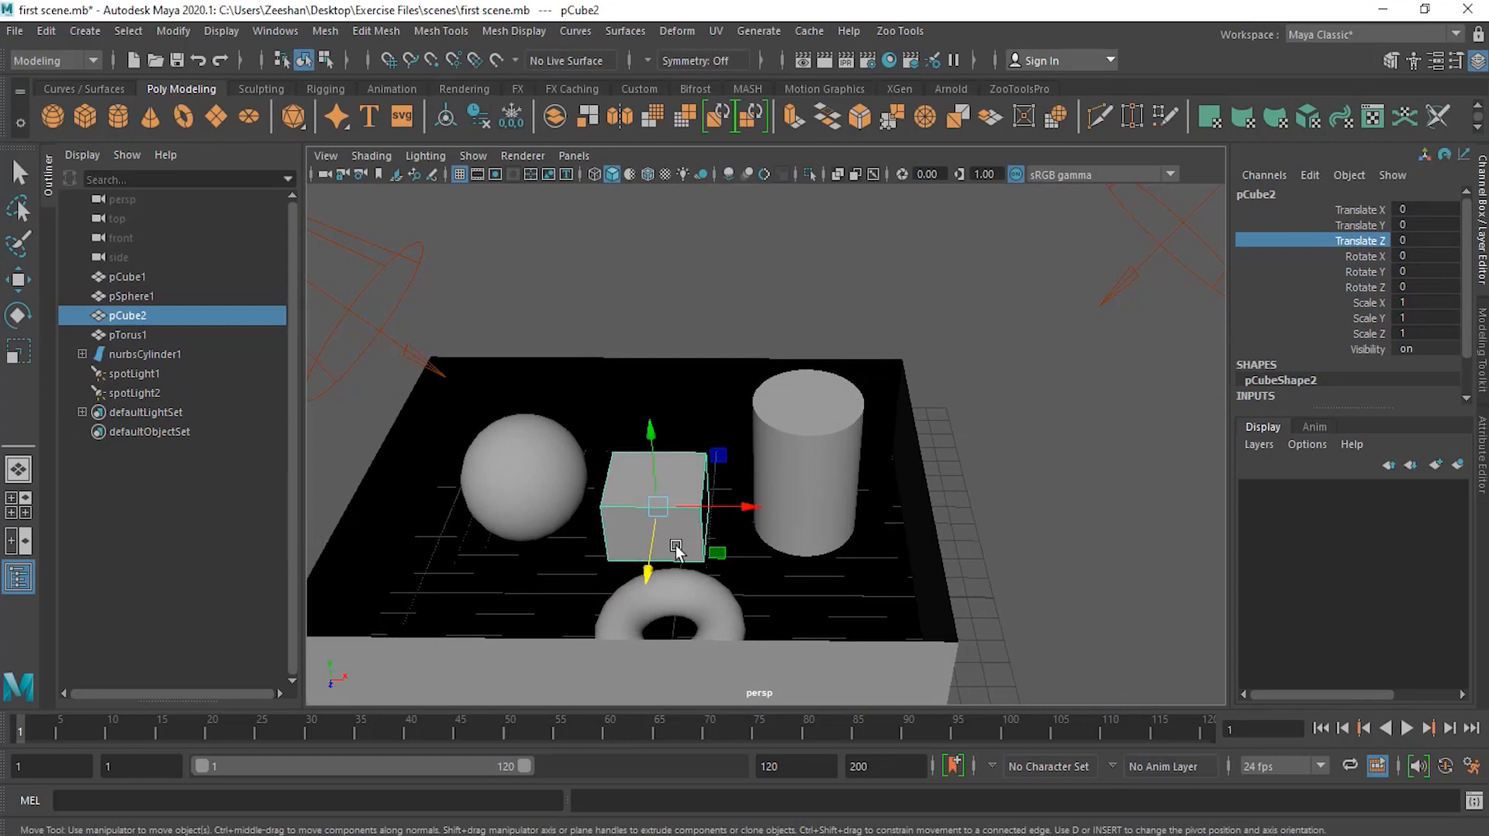
left_click_drag(705, 505, 1046, 320)
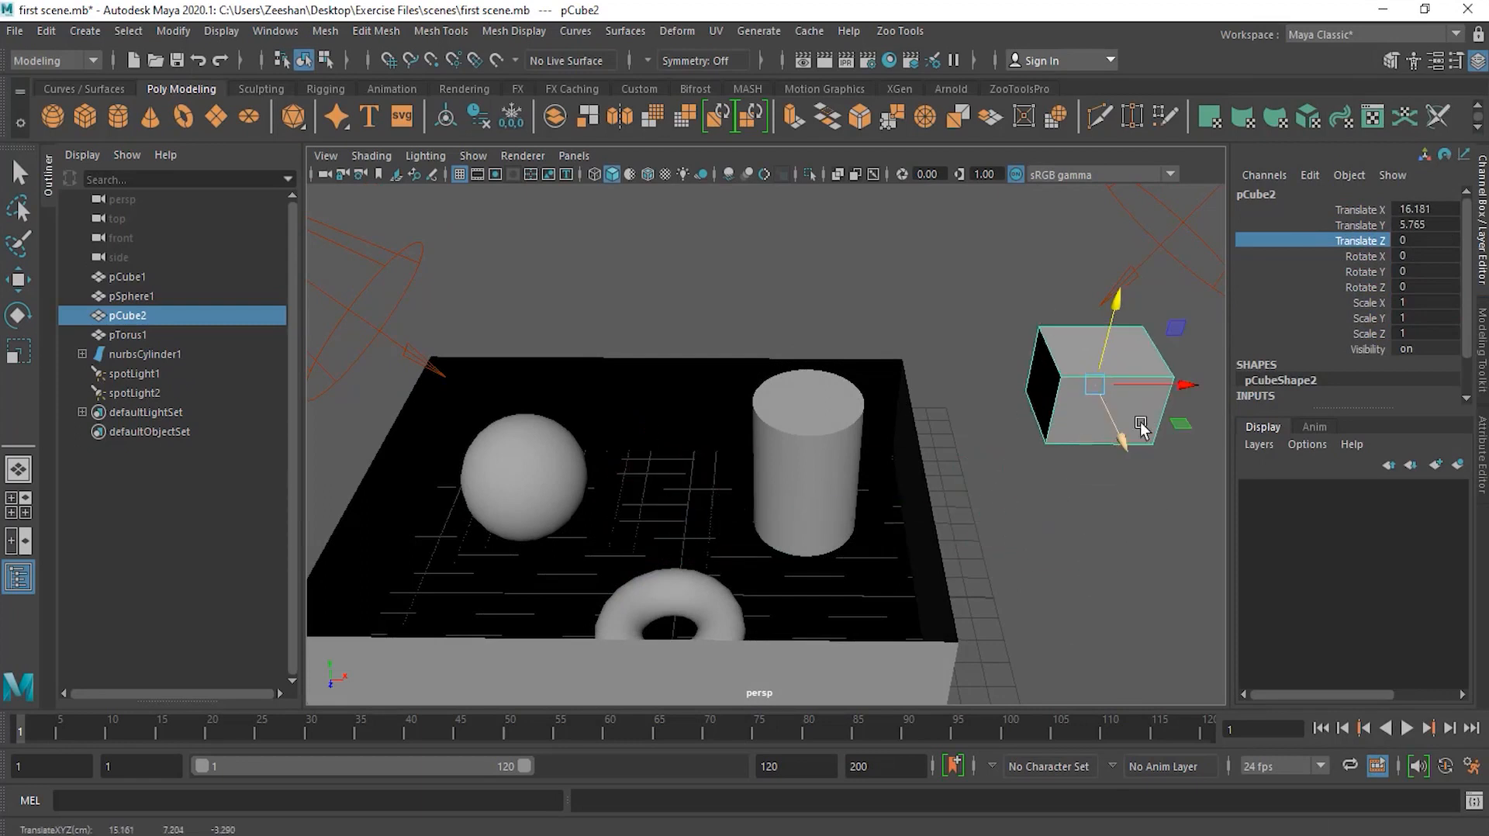
Step: Rotate the cube to about -57.6 degrees on Y
key("e")
left_click_drag(1163, 437, 1134, 239)
Step: Scale the cube to about 2.89 by 7.49 by 2.89
key("r")
left_click_drag(1114, 307, 1140, 190)
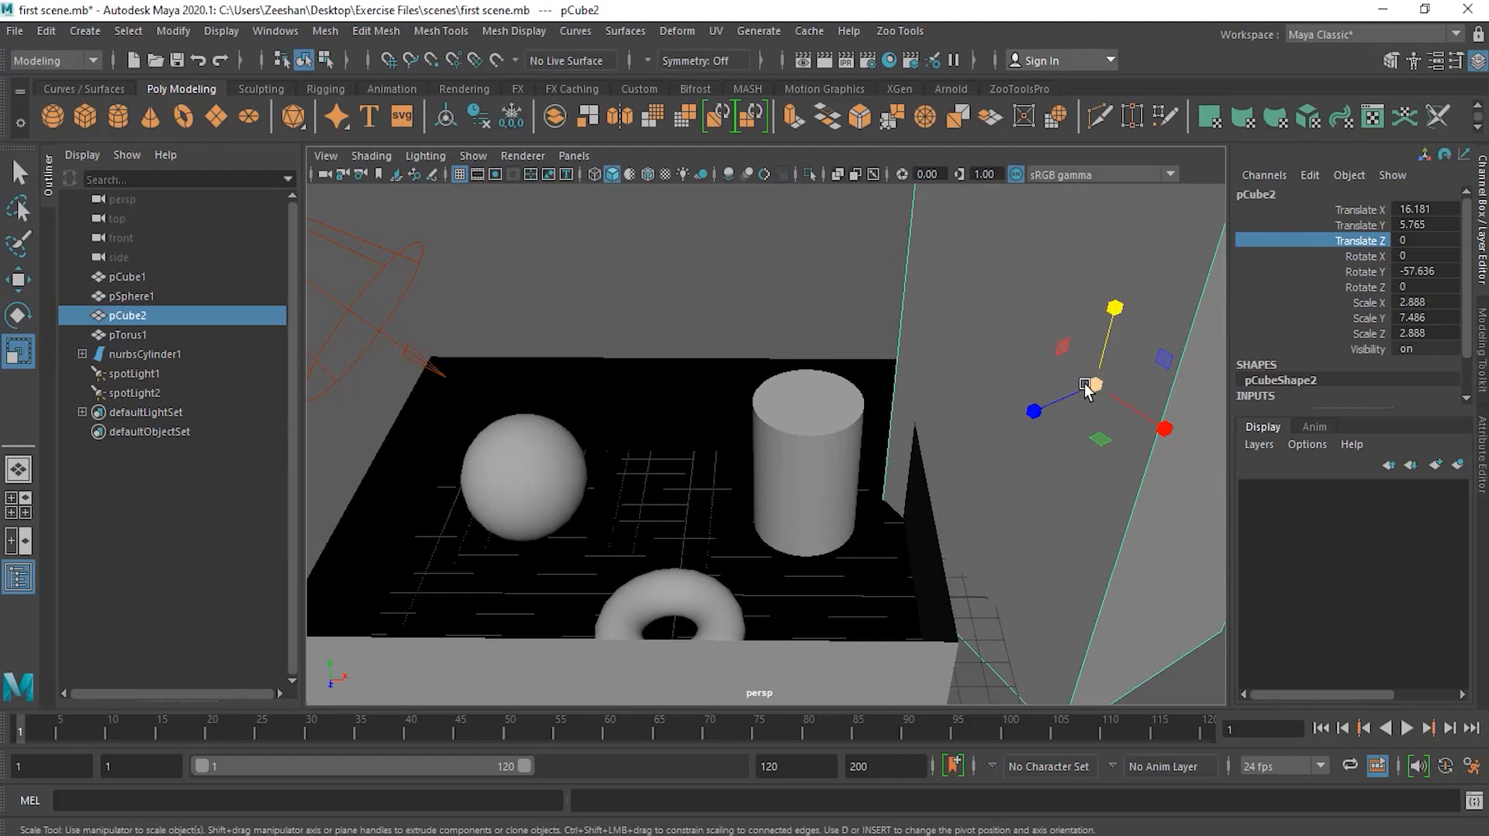
right_click_drag(1082, 381, 887, 398, "alt")
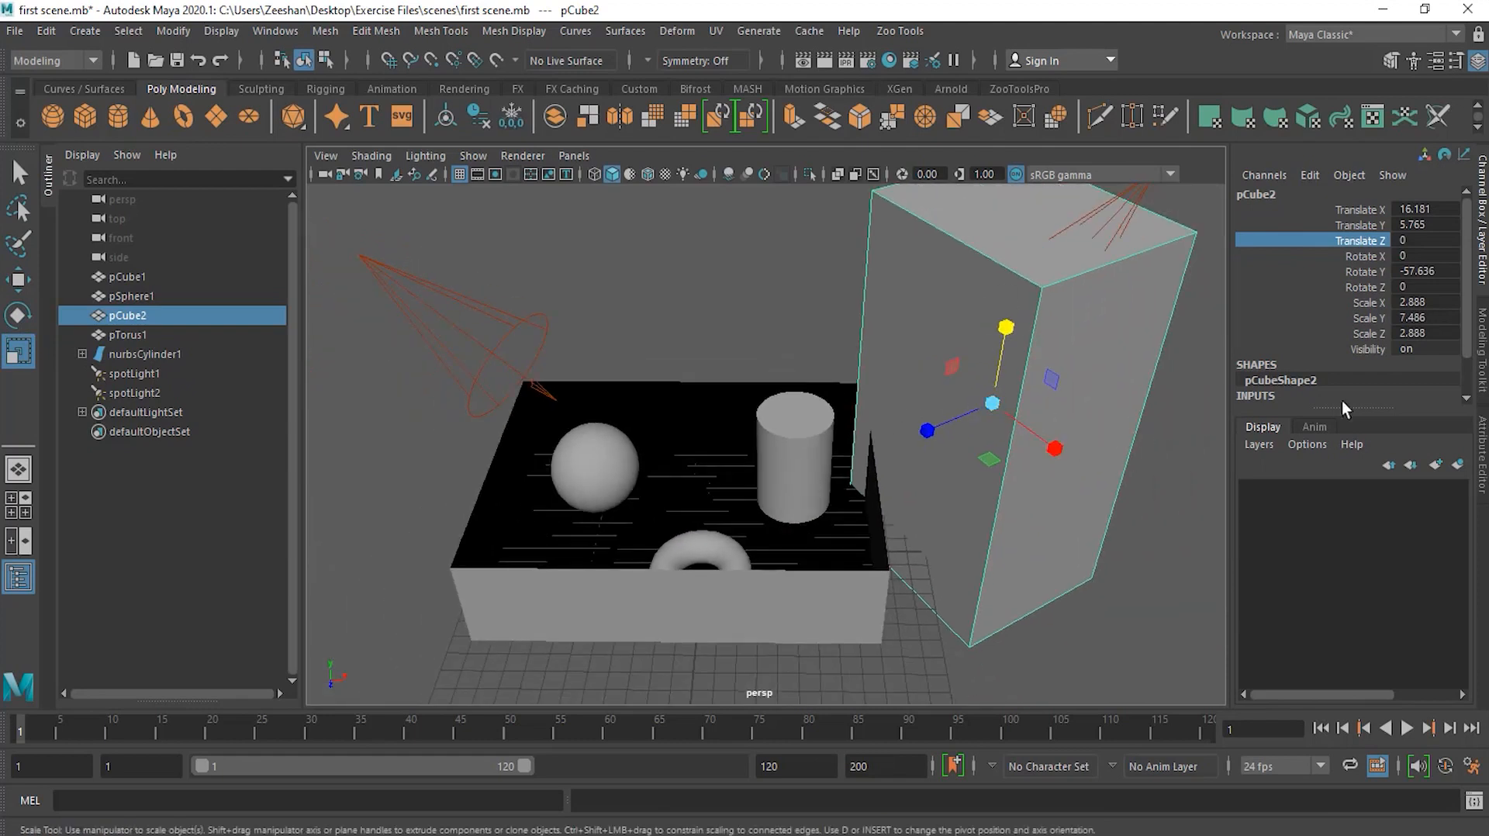
Step: Reset the cube's translate and rotate channels all to 0
left_click_drag(1352, 208, 1427, 332)
left_click_drag(1351, 210, 1433, 332)
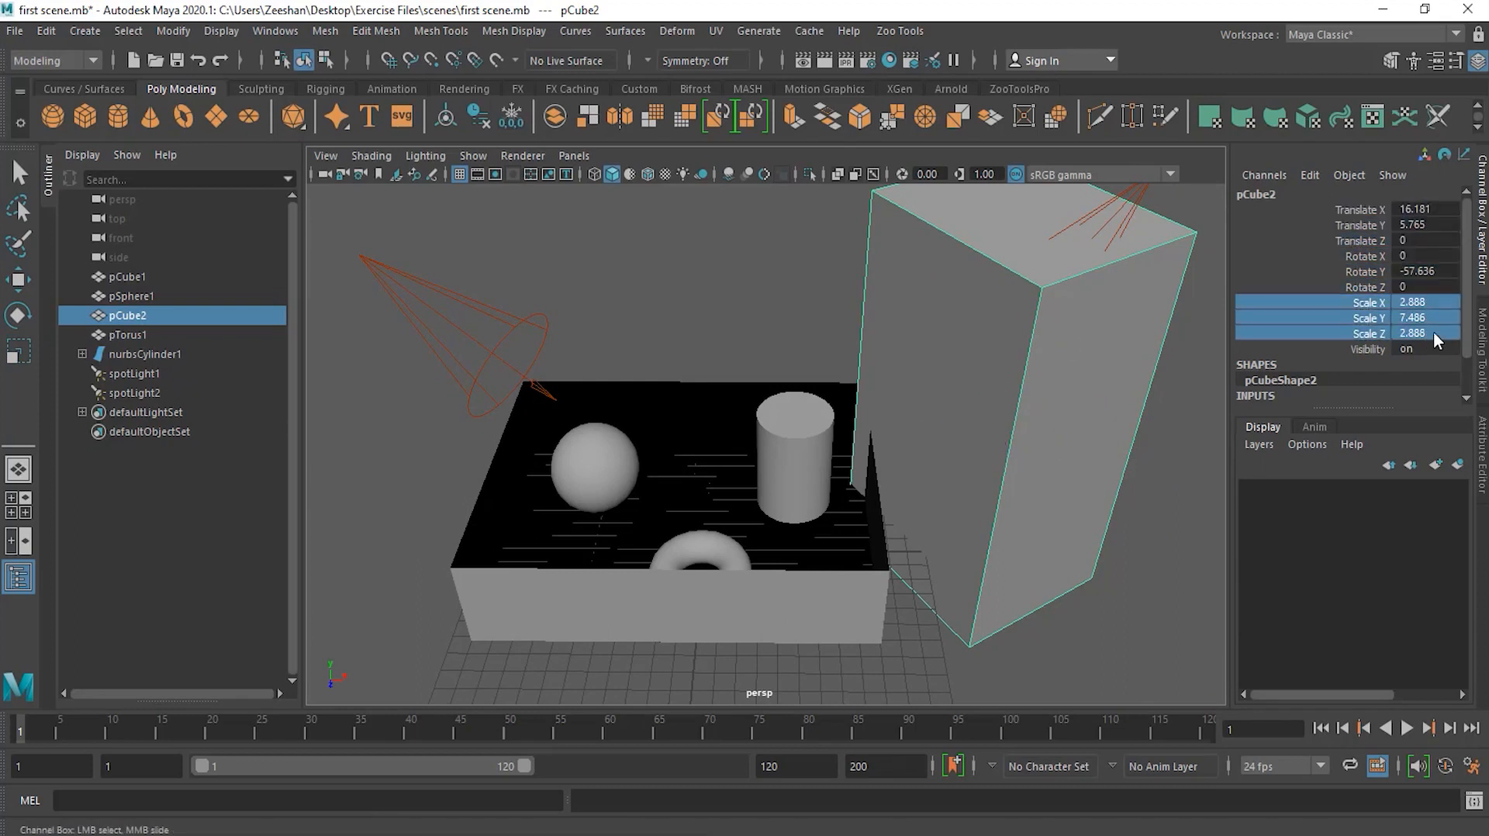
left_click(1356, 225)
left_click_drag(1371, 207, 1452, 284)
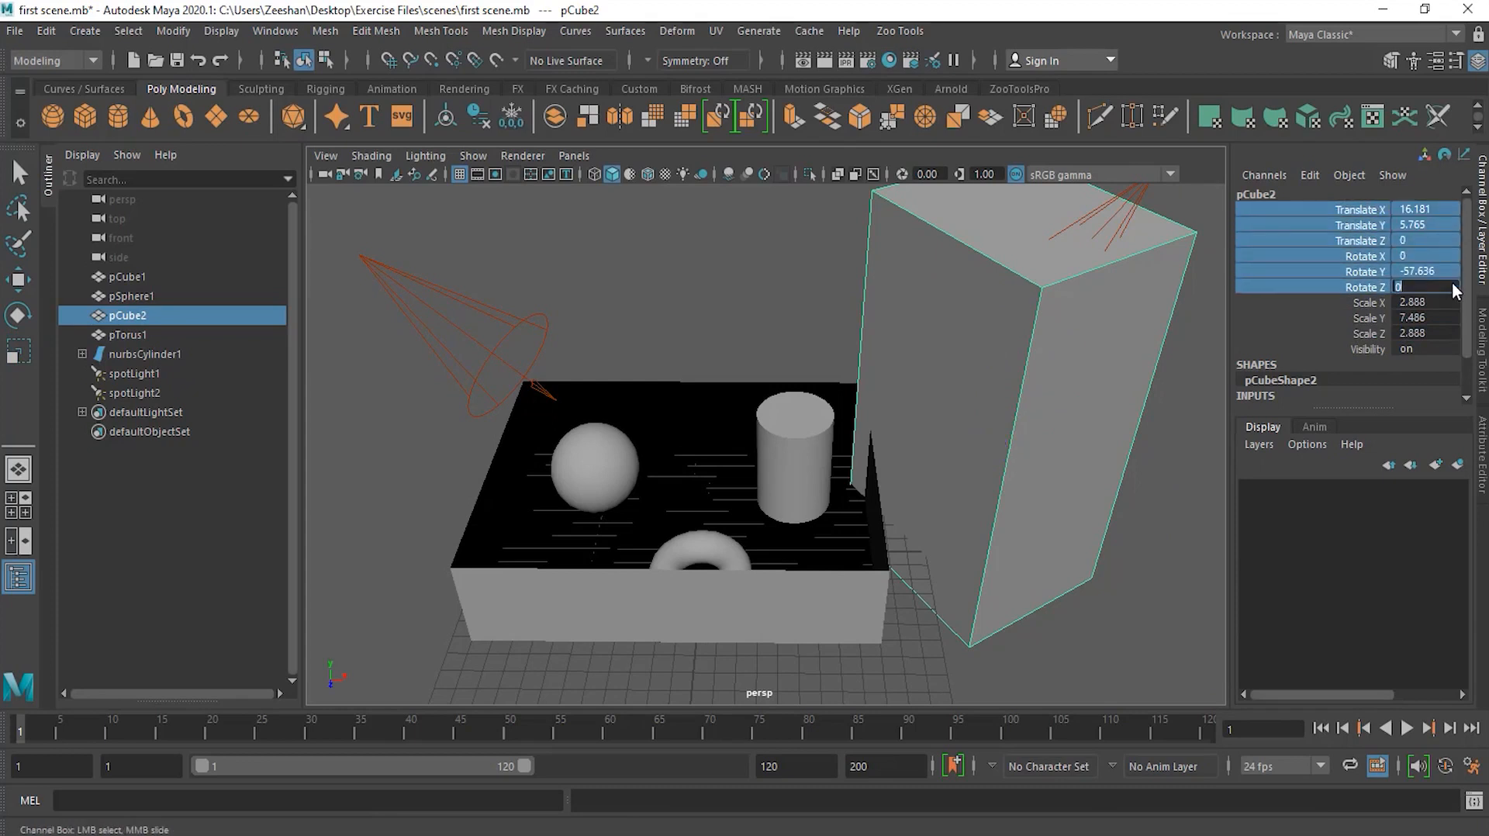
key("Return")
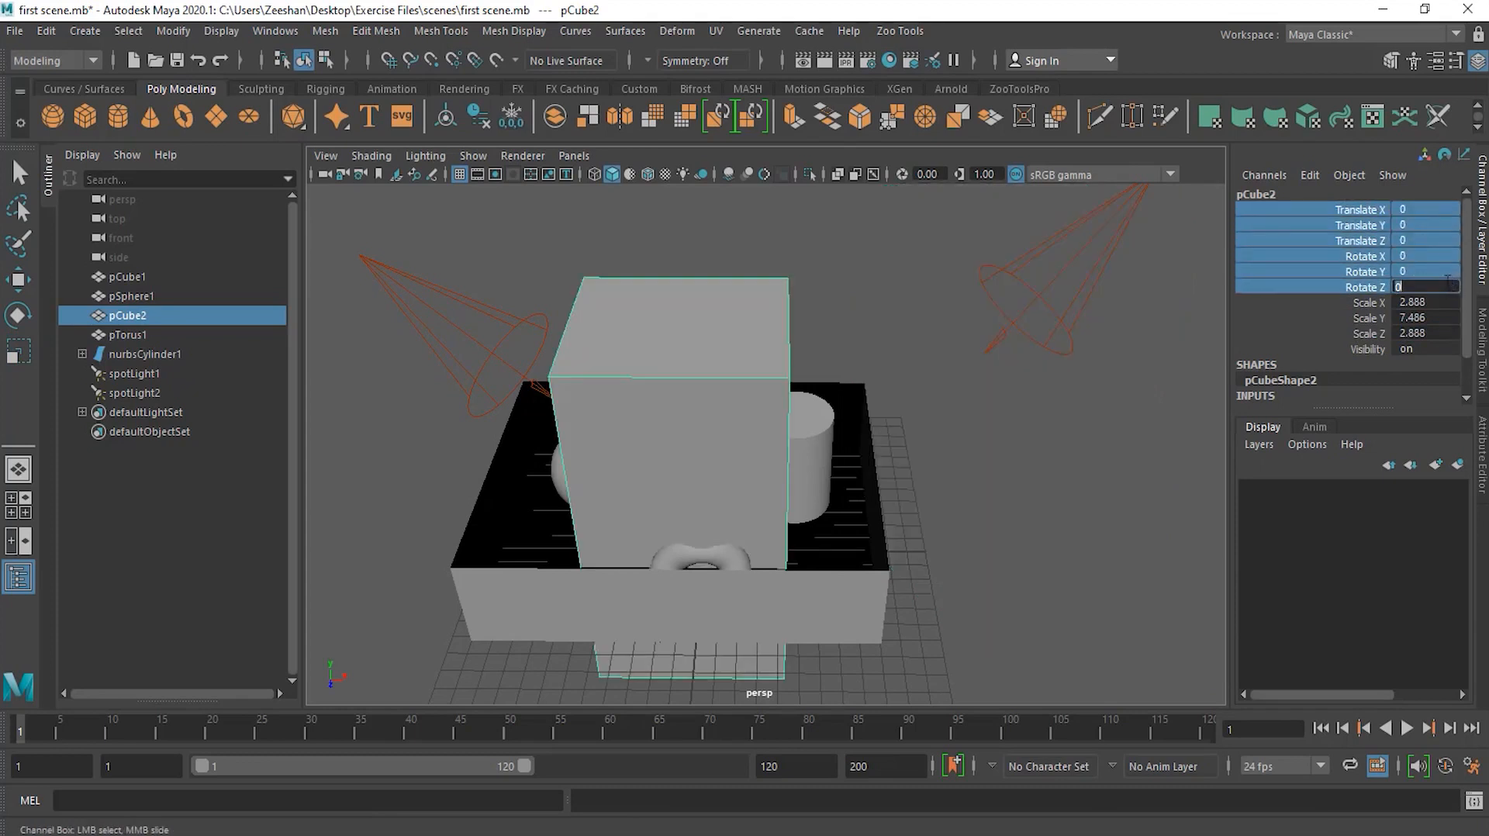
Step: Set the cube's Scale X, Y and Z channels all to 1
left_click_drag(1376, 309, 1431, 335)
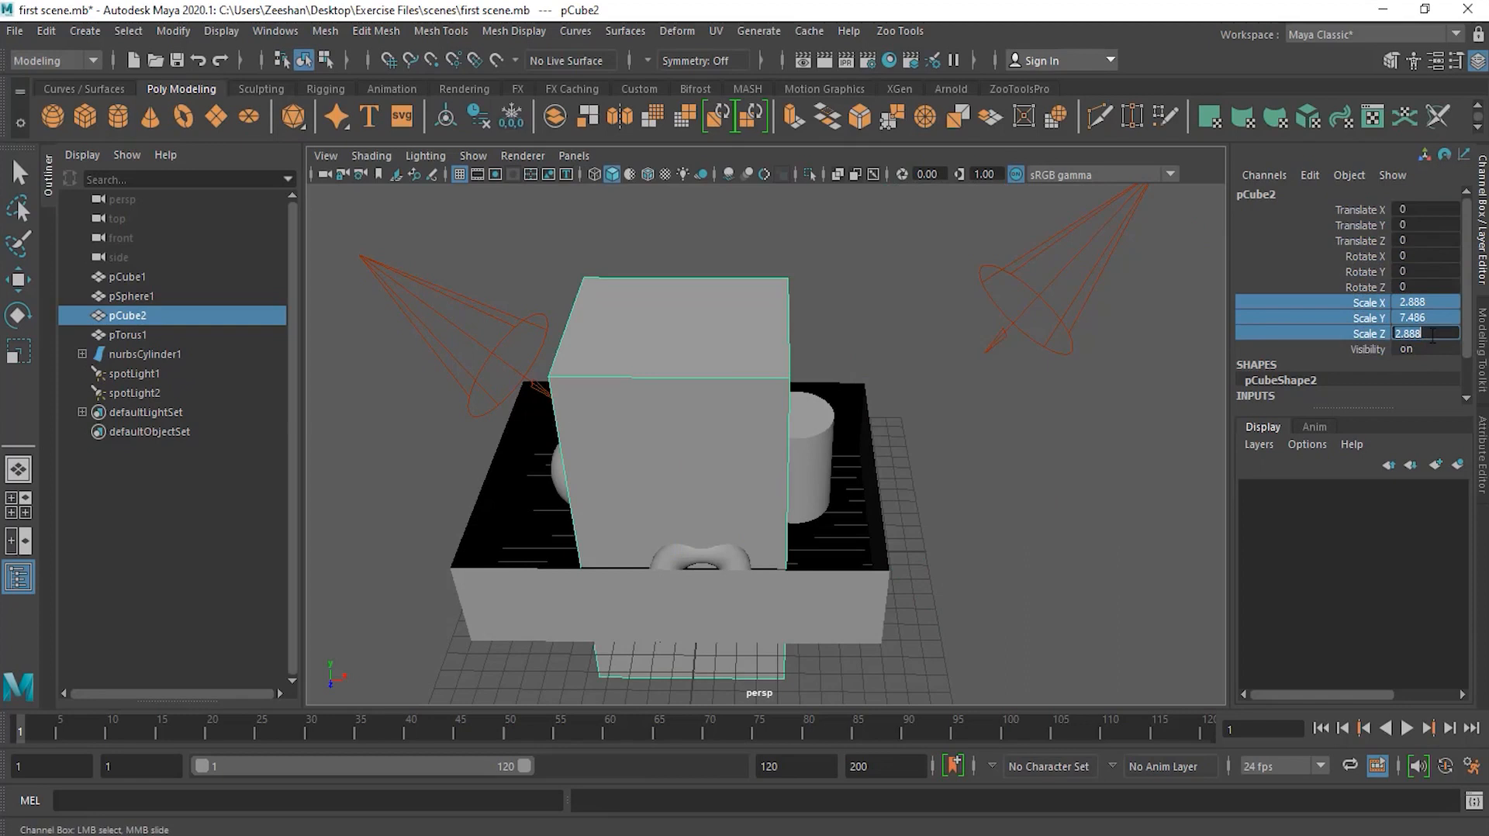
type("1")
key("Return")
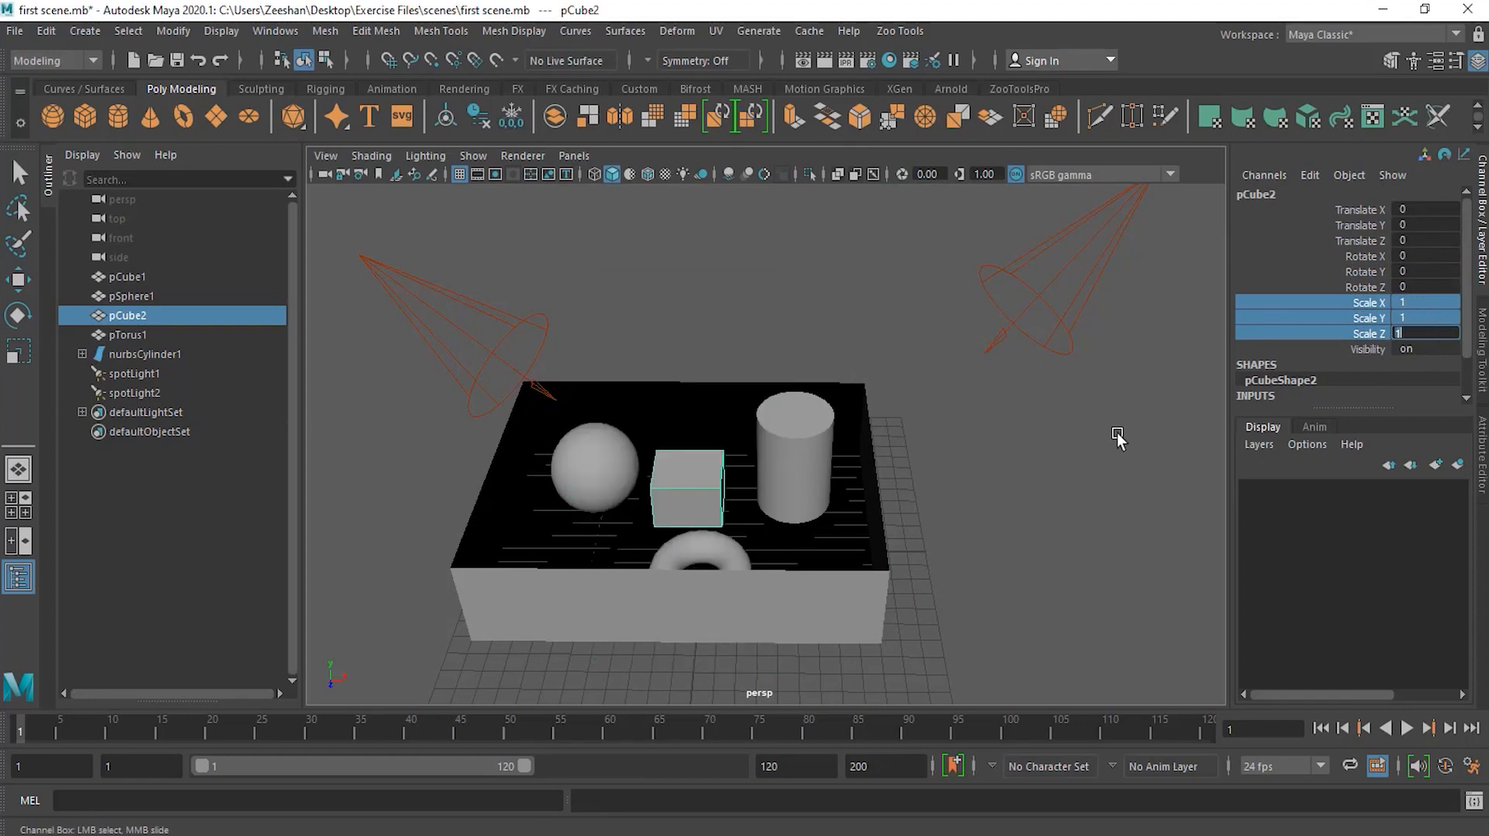
Step: Reselect the cube and move it onto the cylinder, to about X 5.88, Y 6.07, Z -0.39
left_click(1117, 432)
key("r")
scroll(643, 523, "up", 5)
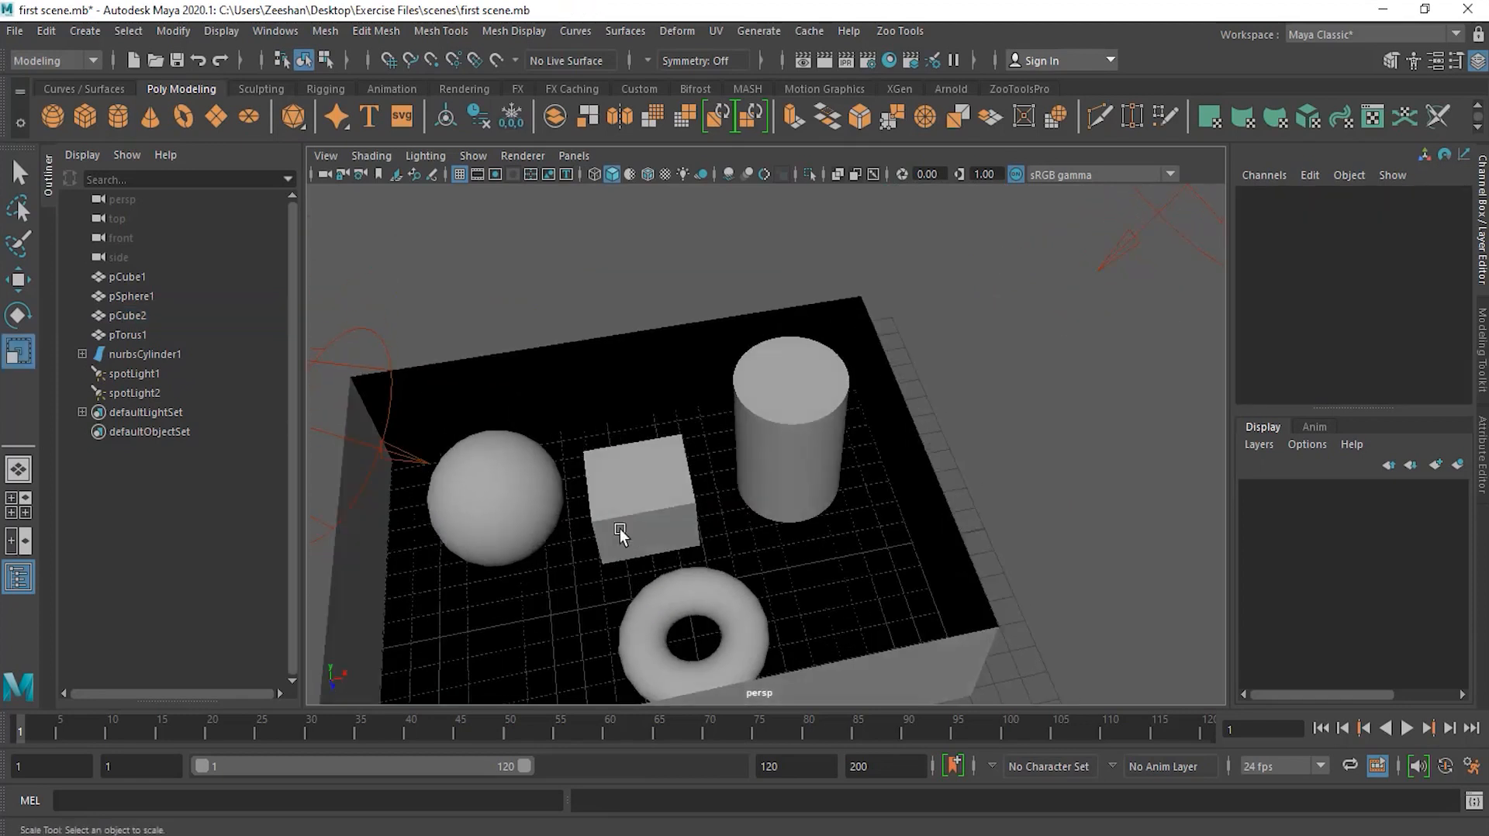
left_click(621, 522)
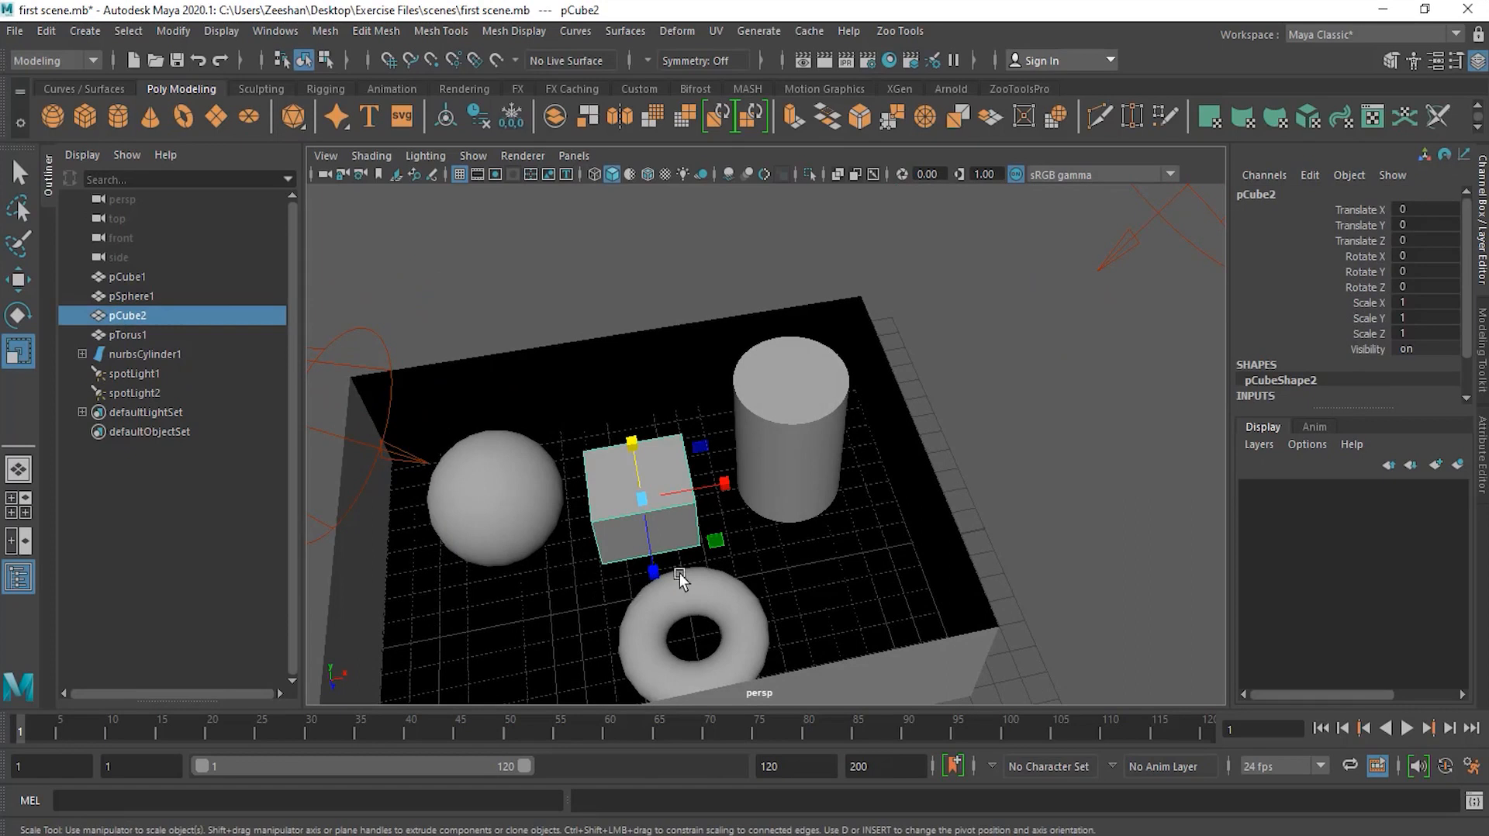
key("w")
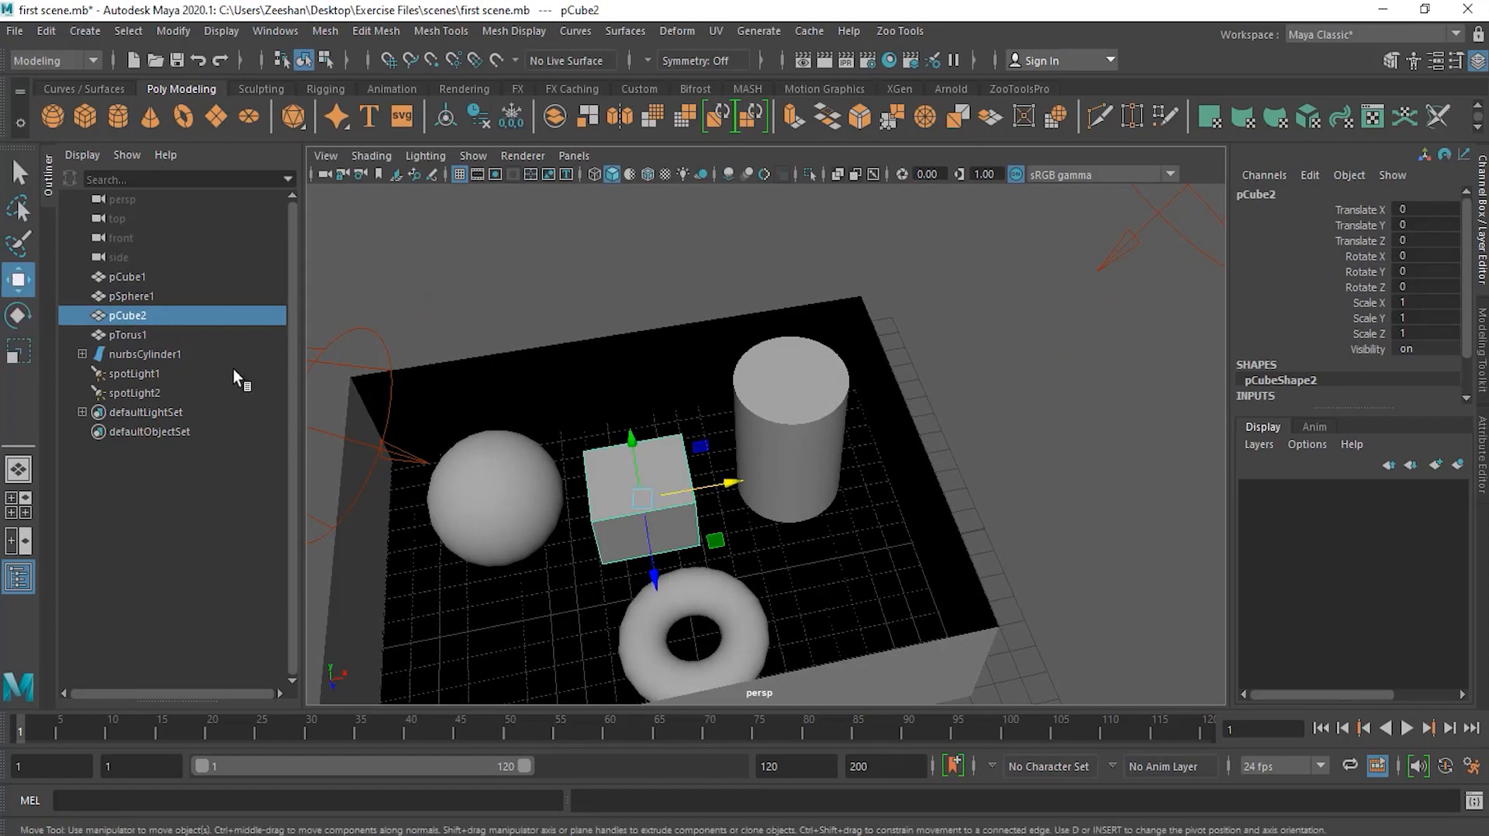
left_click_drag(676, 527, 807, 399, "alt")
left_click_drag(693, 312, 700, 360)
left_click_drag(777, 424, 694, 473)
left_click_drag(877, 412, 935, 496)
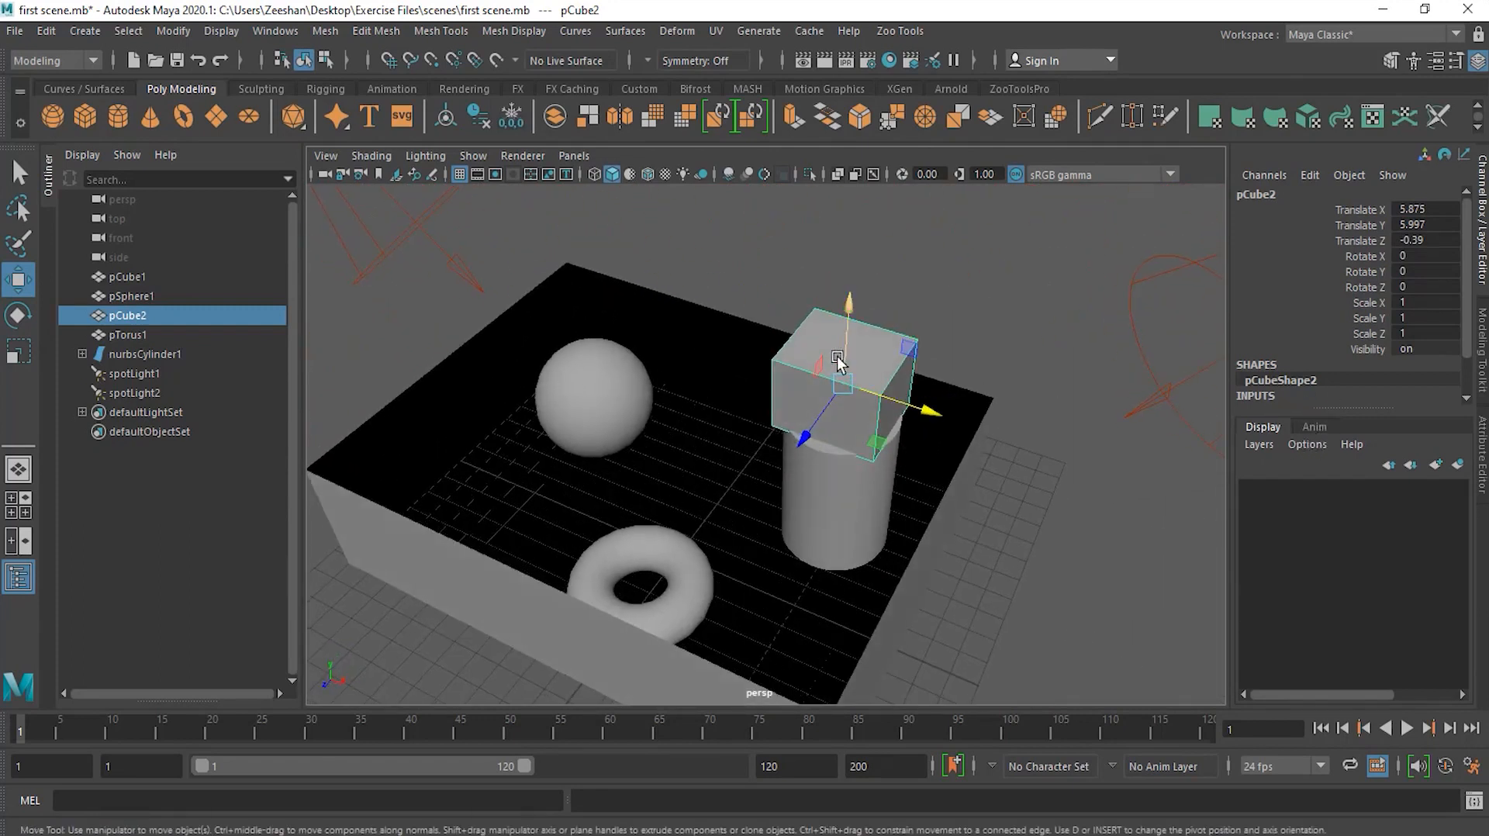
left_click_drag(848, 355, 853, 342)
left_click_drag(1015, 434, 1055, 459, "alt")
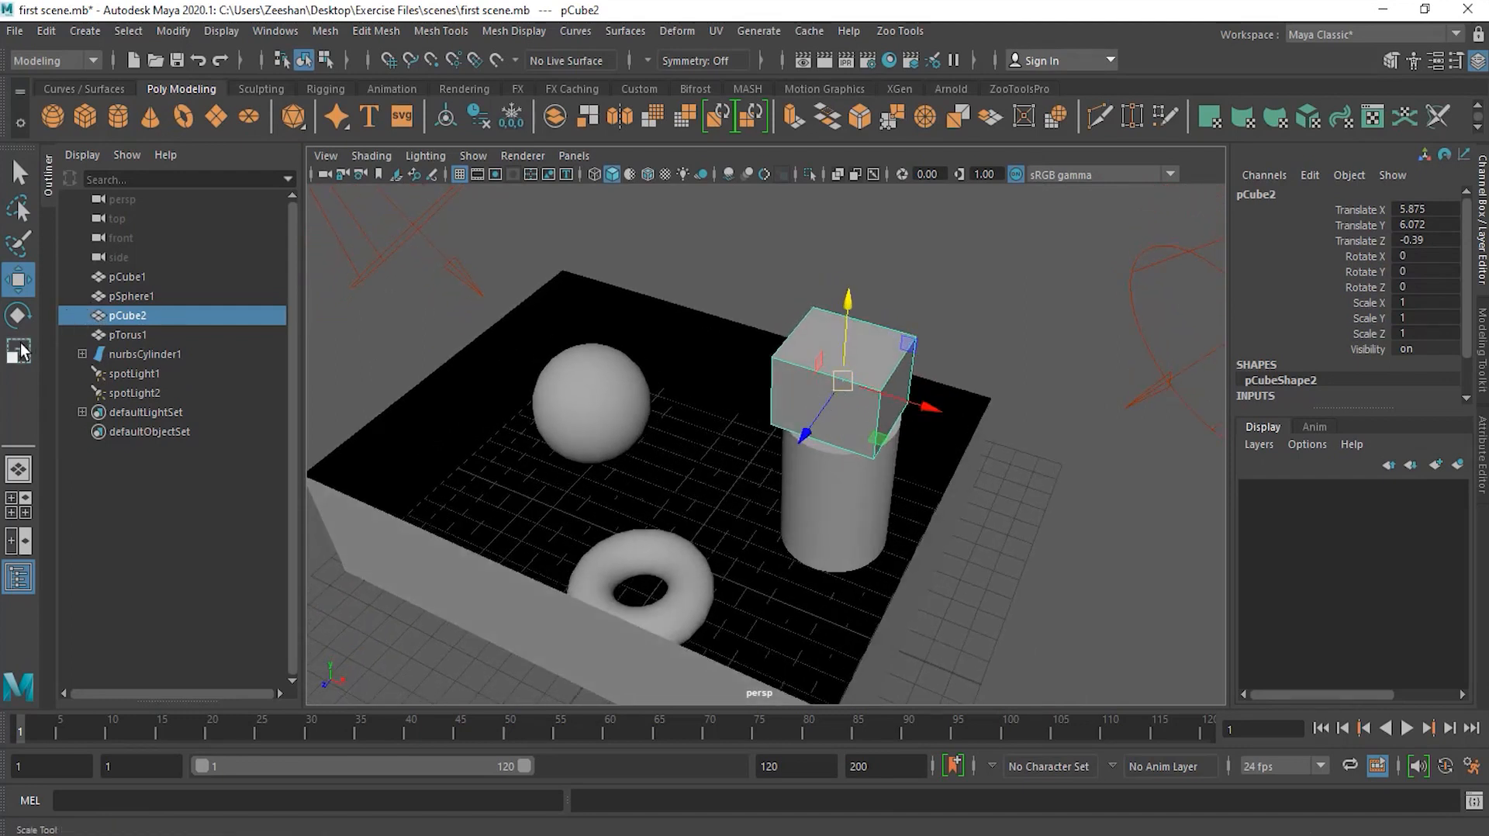
Step: Scale the cube into a tall column about 0.68 by 2.50 by 0.70, then return to the Move tool
key("r")
left_click_drag(915, 399, 822, 412)
left_click_drag(844, 318, 841, 175)
key("w")
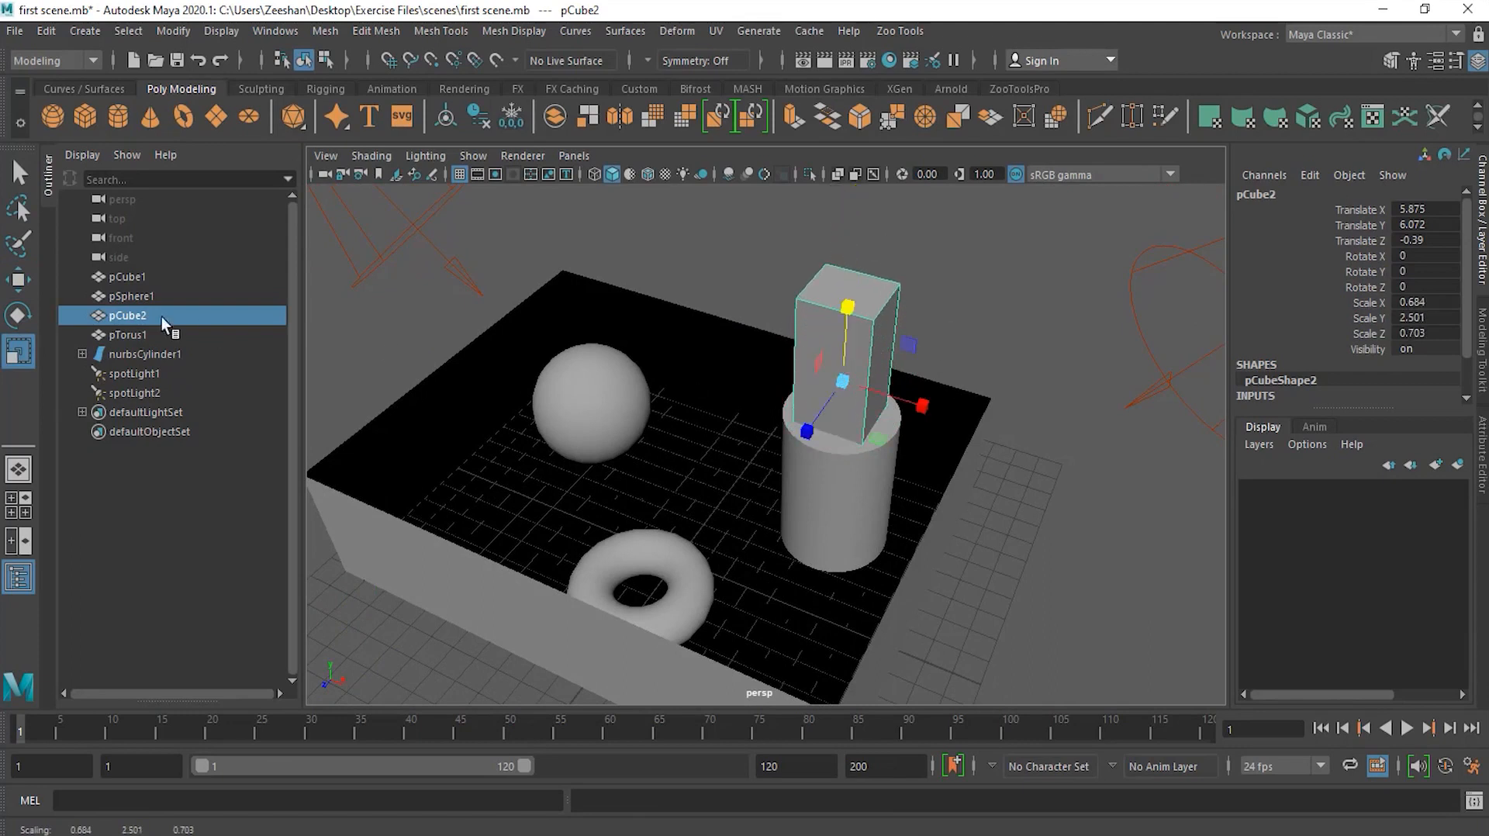
left_click(14, 280)
Step: Raise the column to a Translate Y of about 8.14
left_click_drag(846, 313, 868, 391)
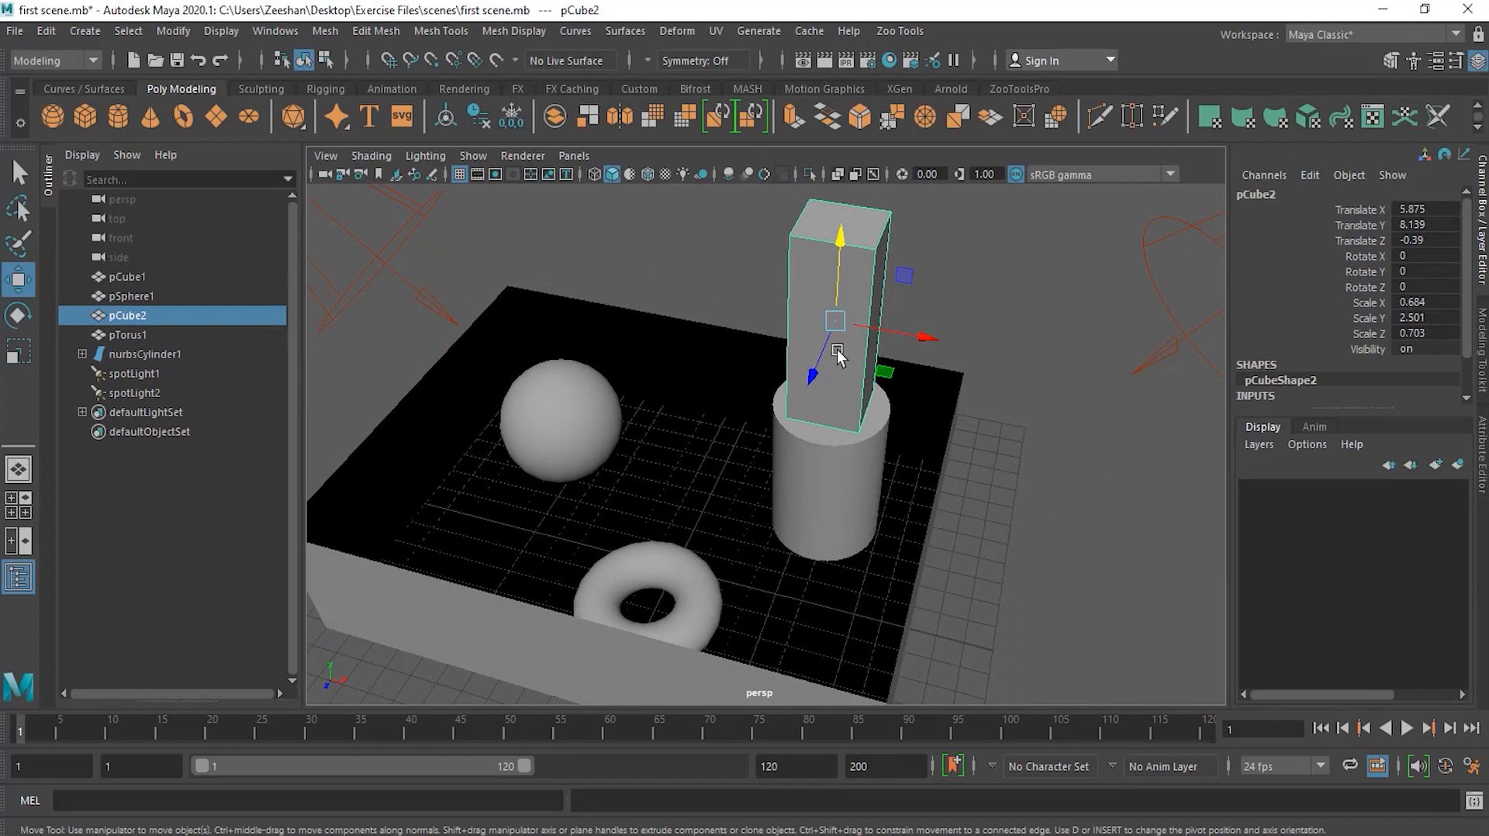
left_click_drag(858, 371, 865, 359, "alt")
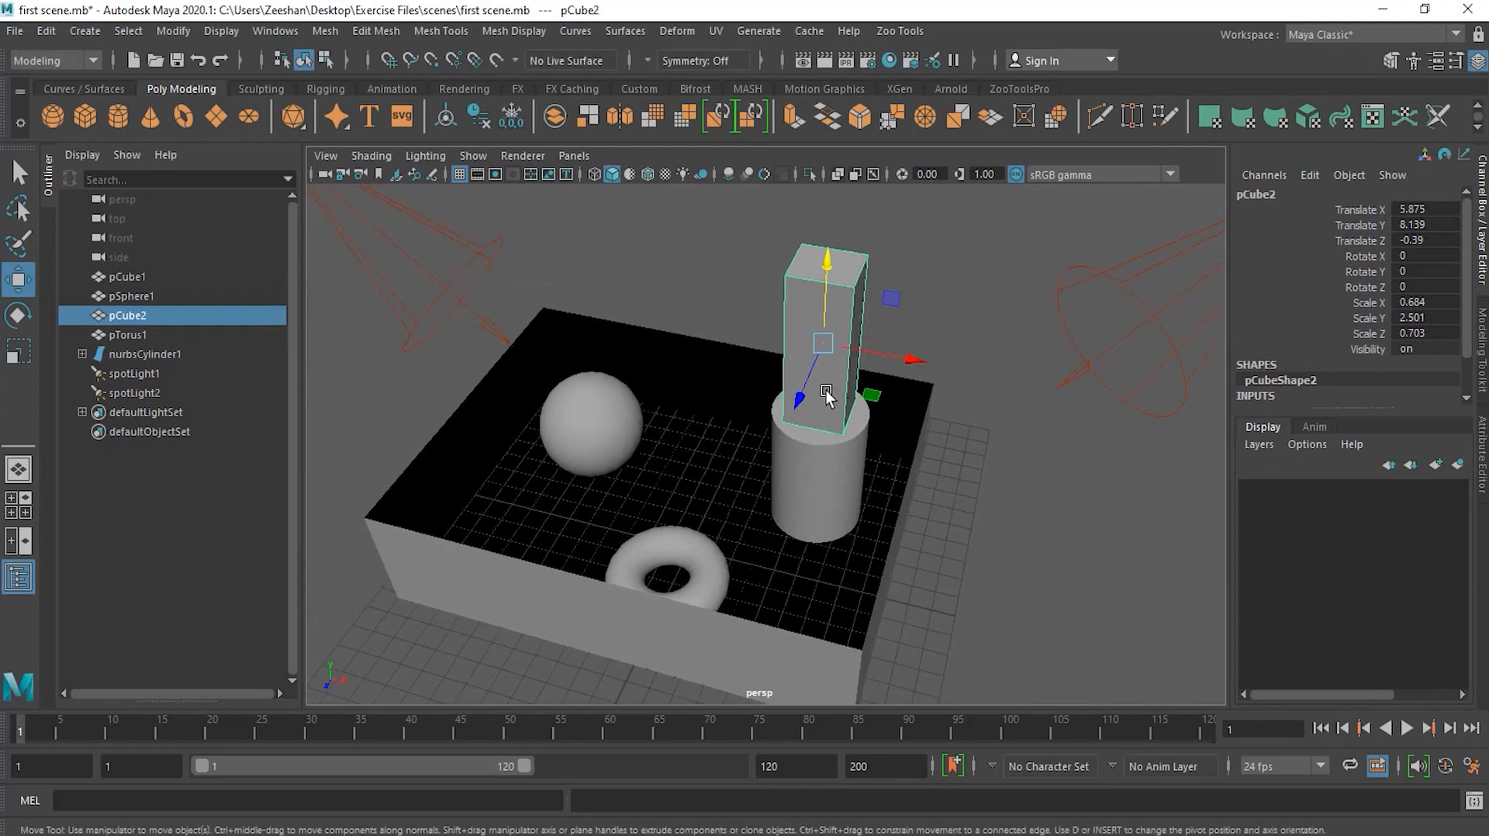
Step: Freeze all transformations of the column from its channels
left_click_drag(1349, 208, 1366, 332)
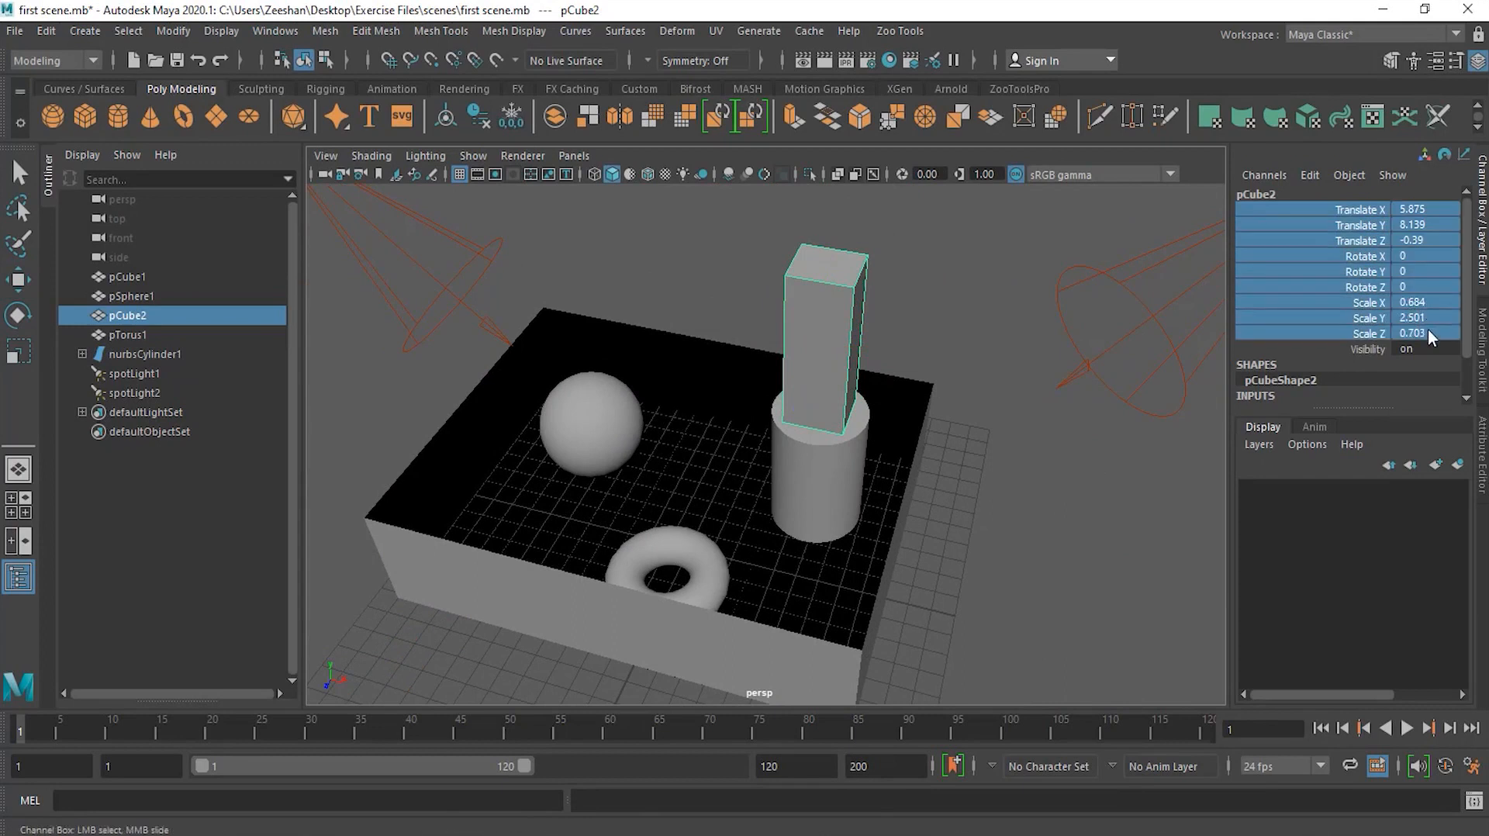
right_click(1366, 335)
mouse_move(1364, 341)
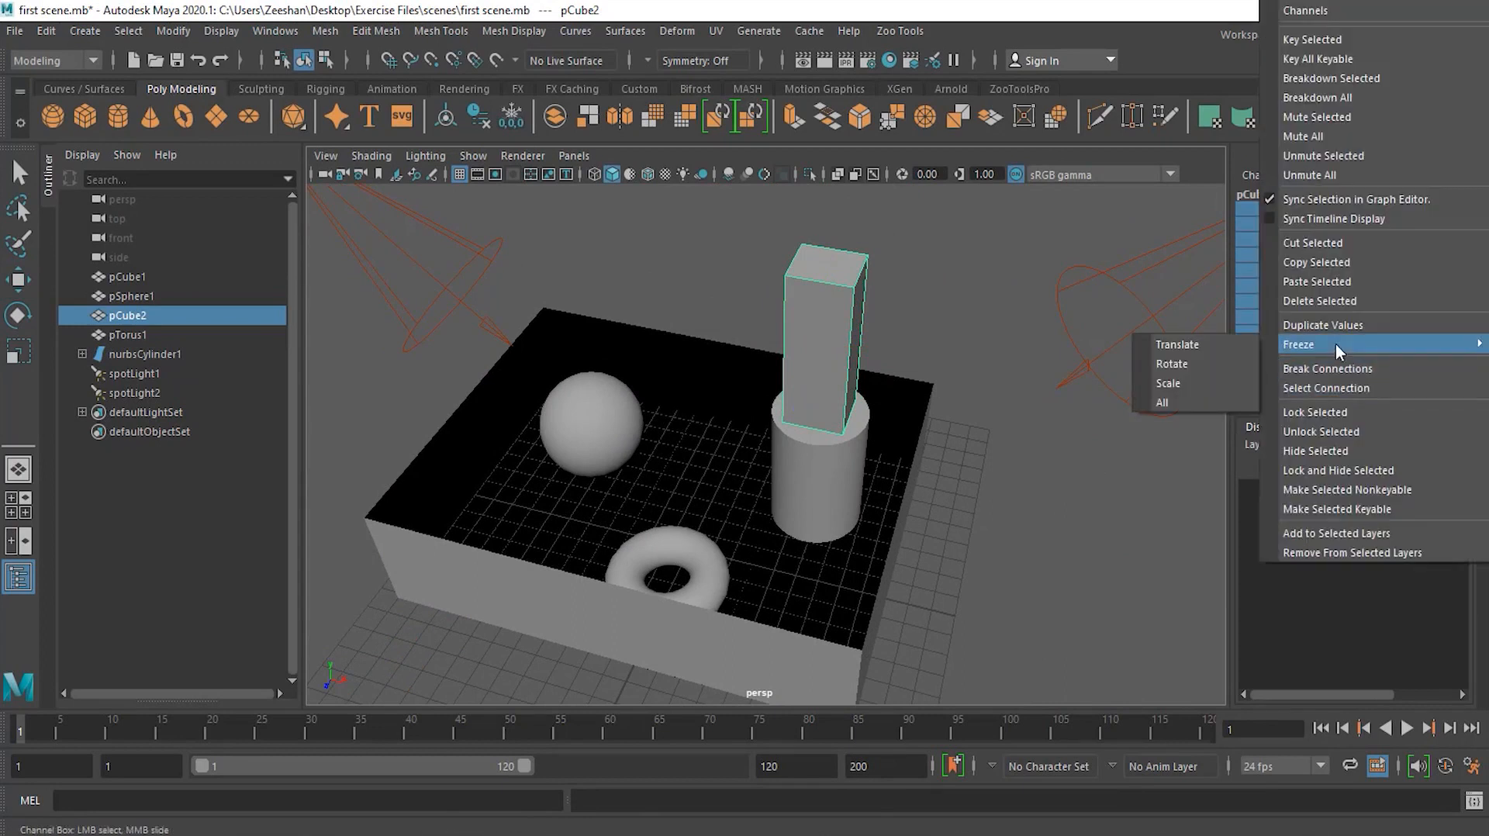
left_click(1185, 399)
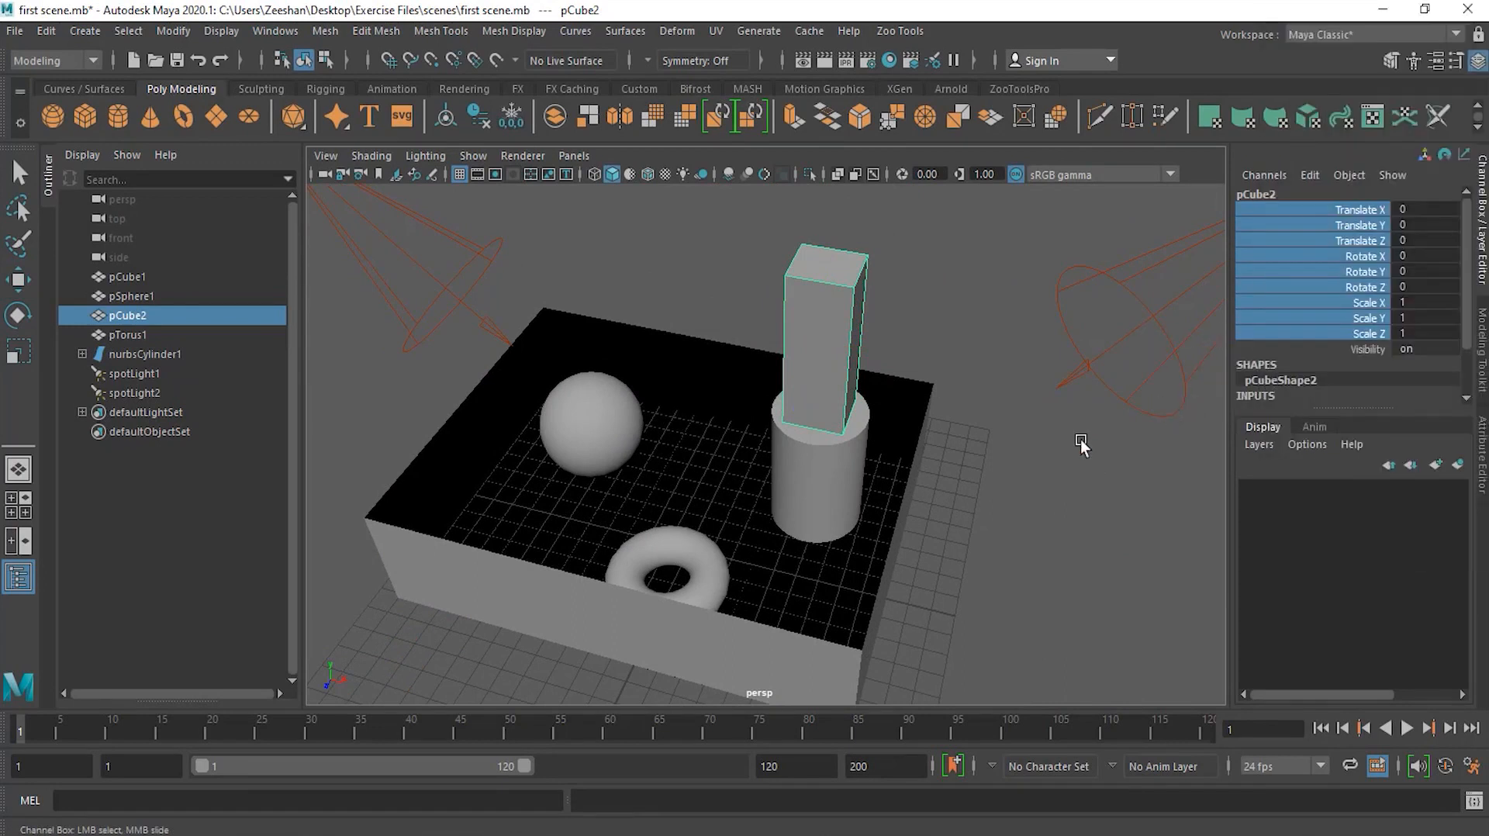
Step: Select the sphere, torus and column in turn to compare their channel values
left_click(1078, 439)
left_click(802, 347)
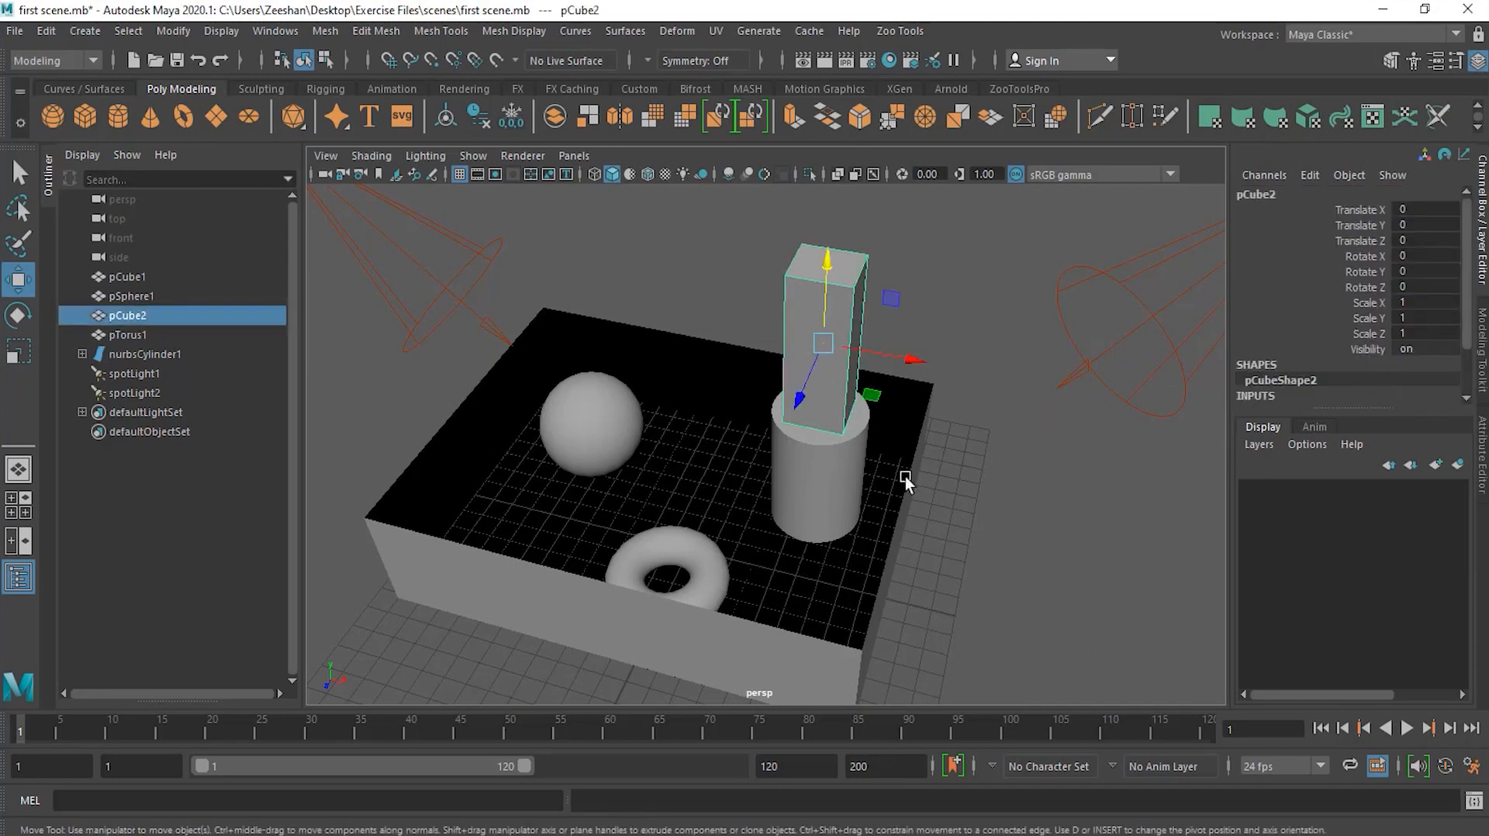
left_click_drag(900, 367, 971, 450, "alt")
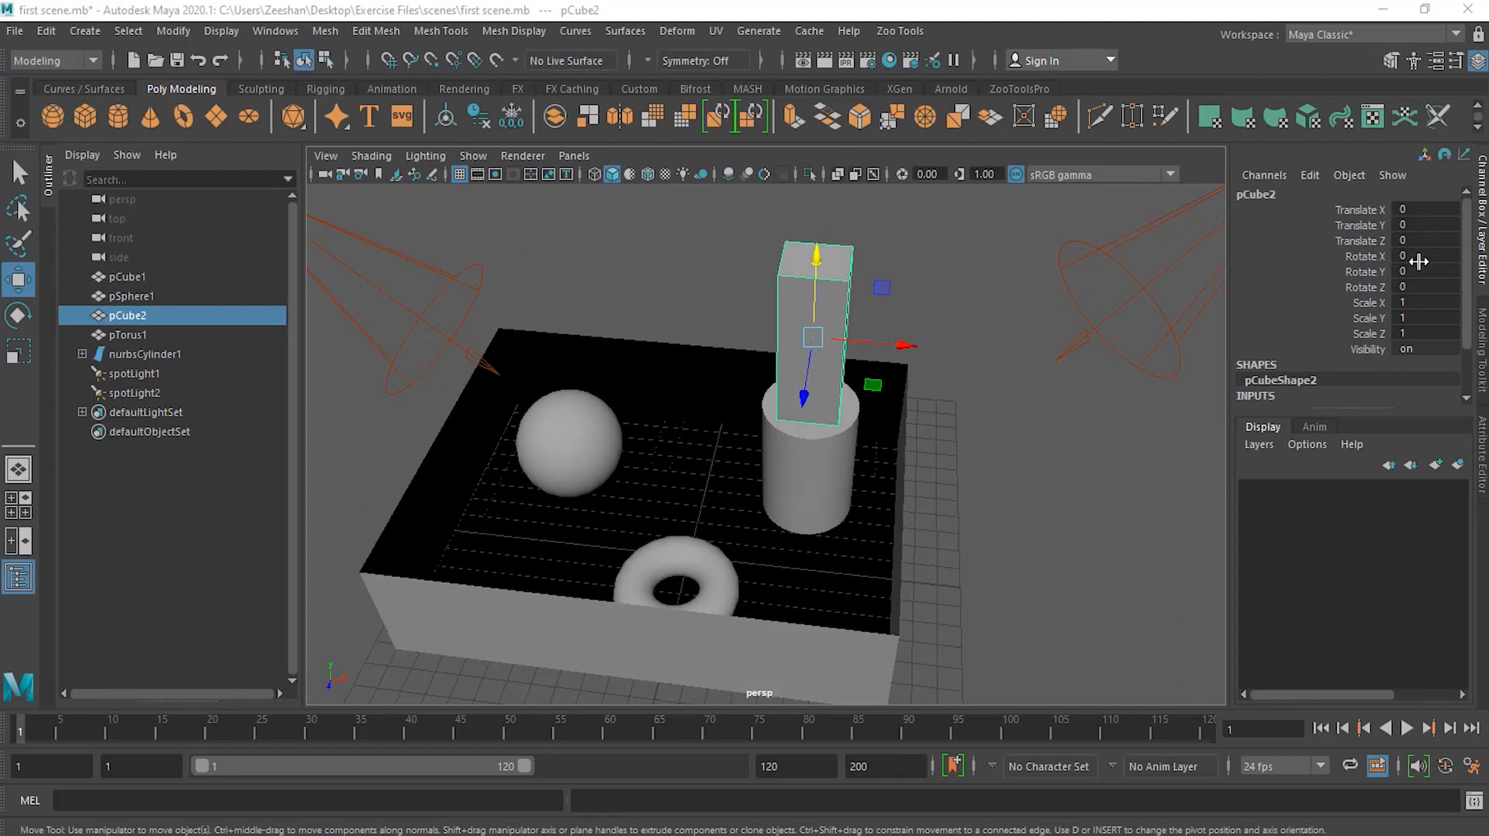
left_click(601, 445)
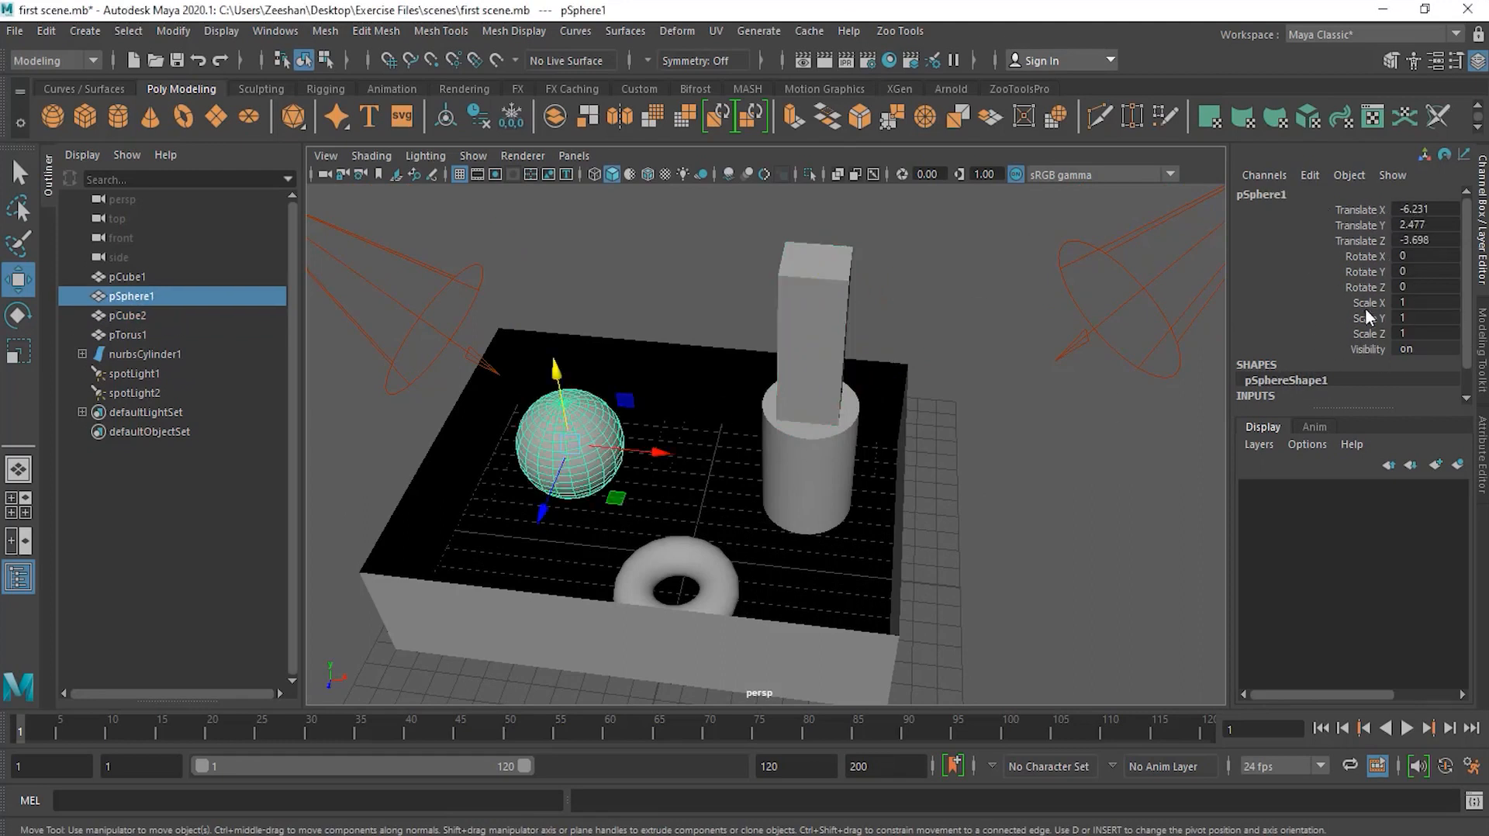
left_click(830, 312)
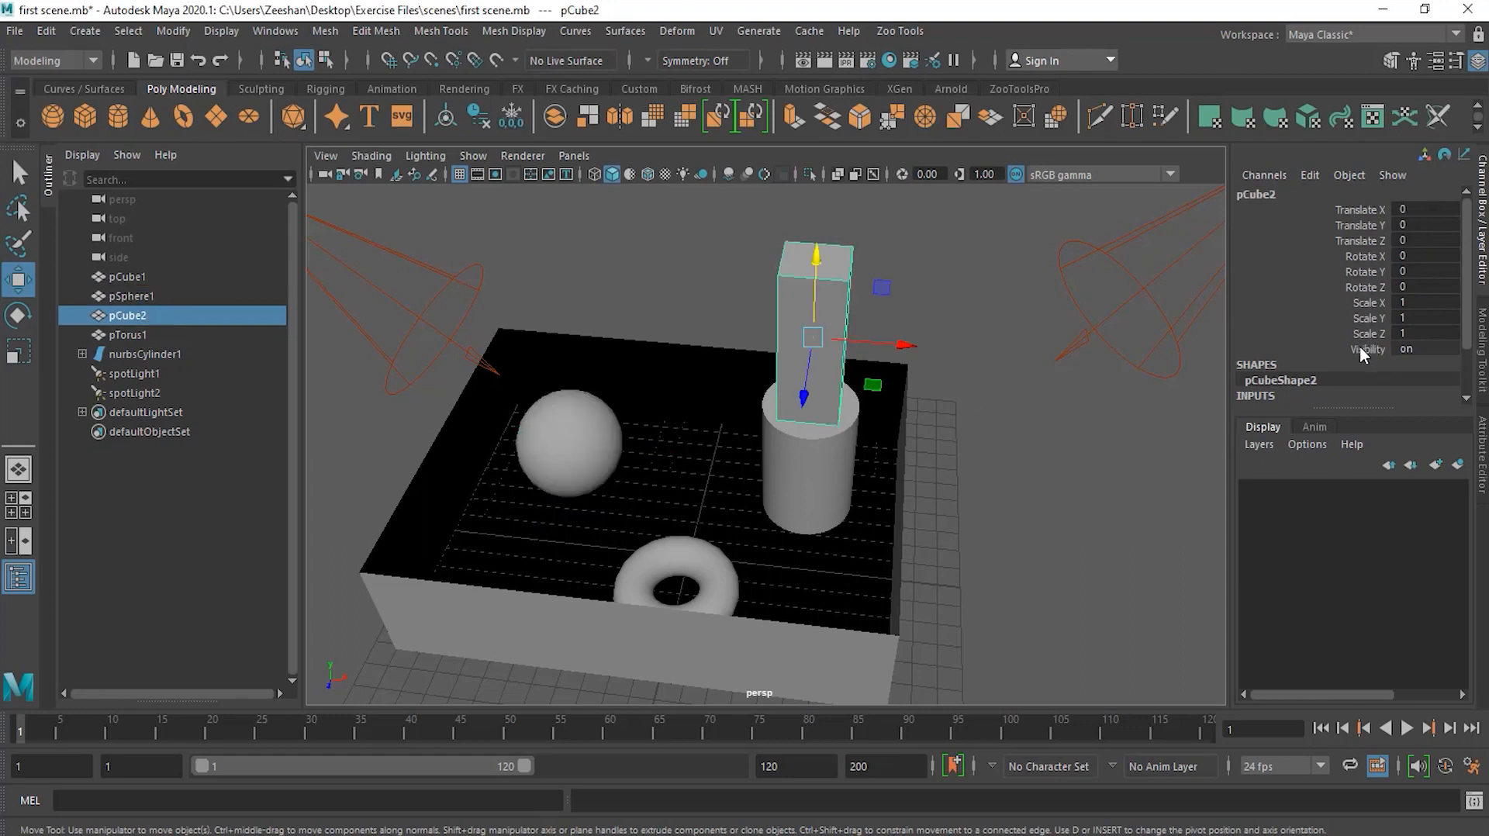
left_click(686, 544)
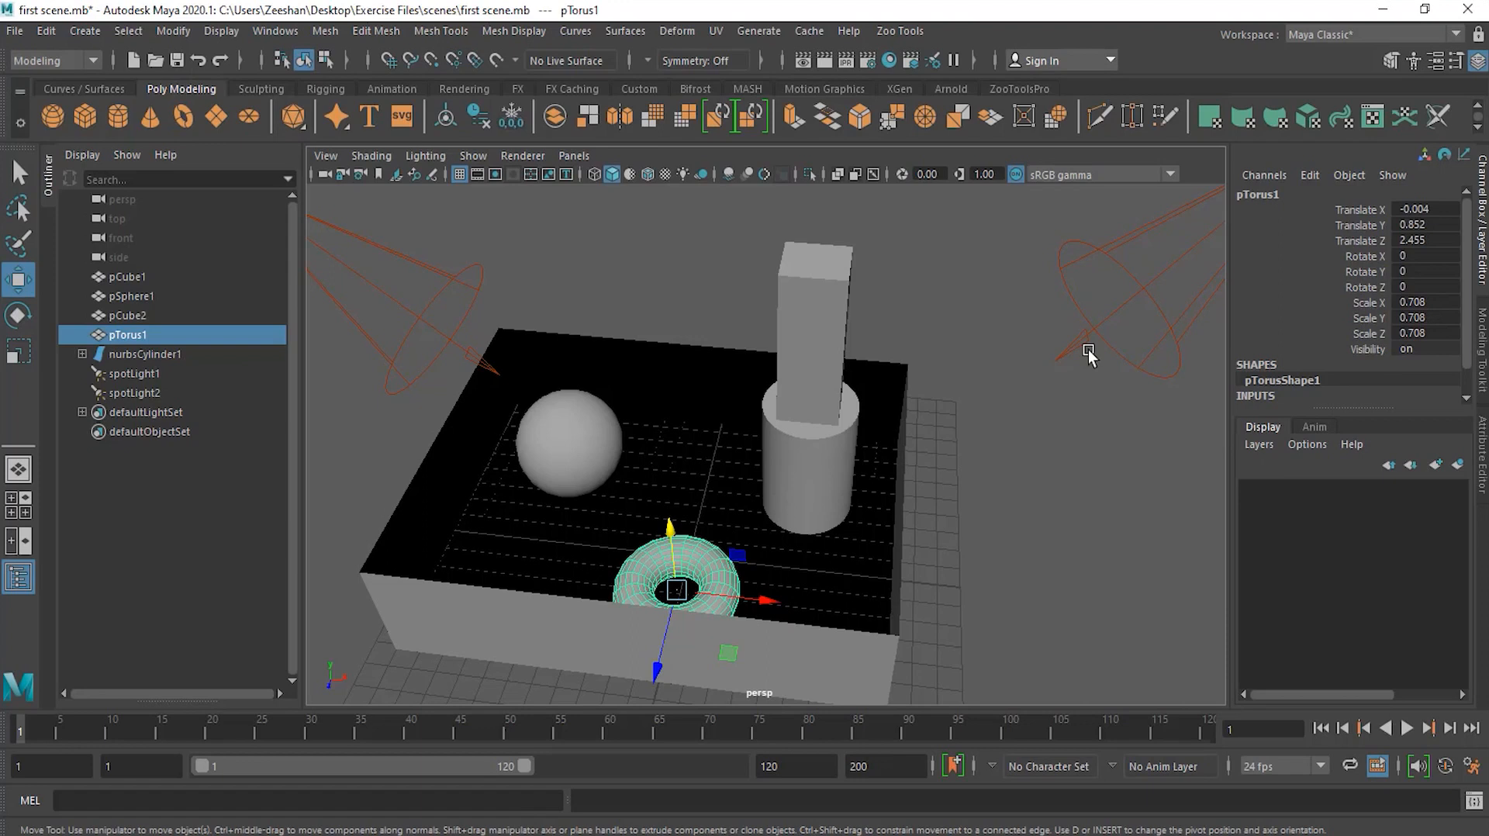
left_click(812, 301)
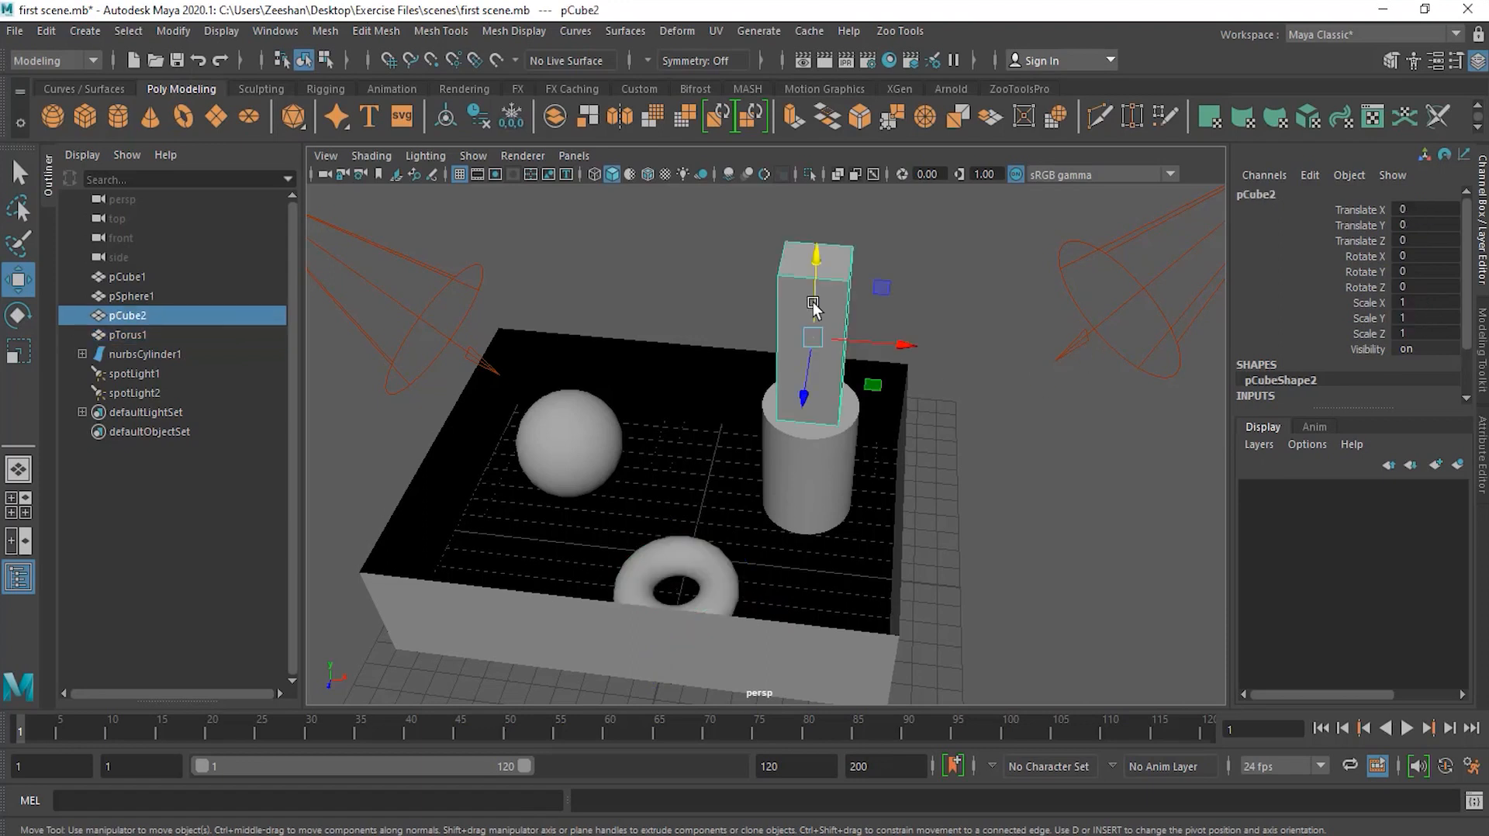
Step: Open the Attribute Editor and browse the column's and sphere's node tabs, including transform, shape, history and material nodes
left_click(1482, 483)
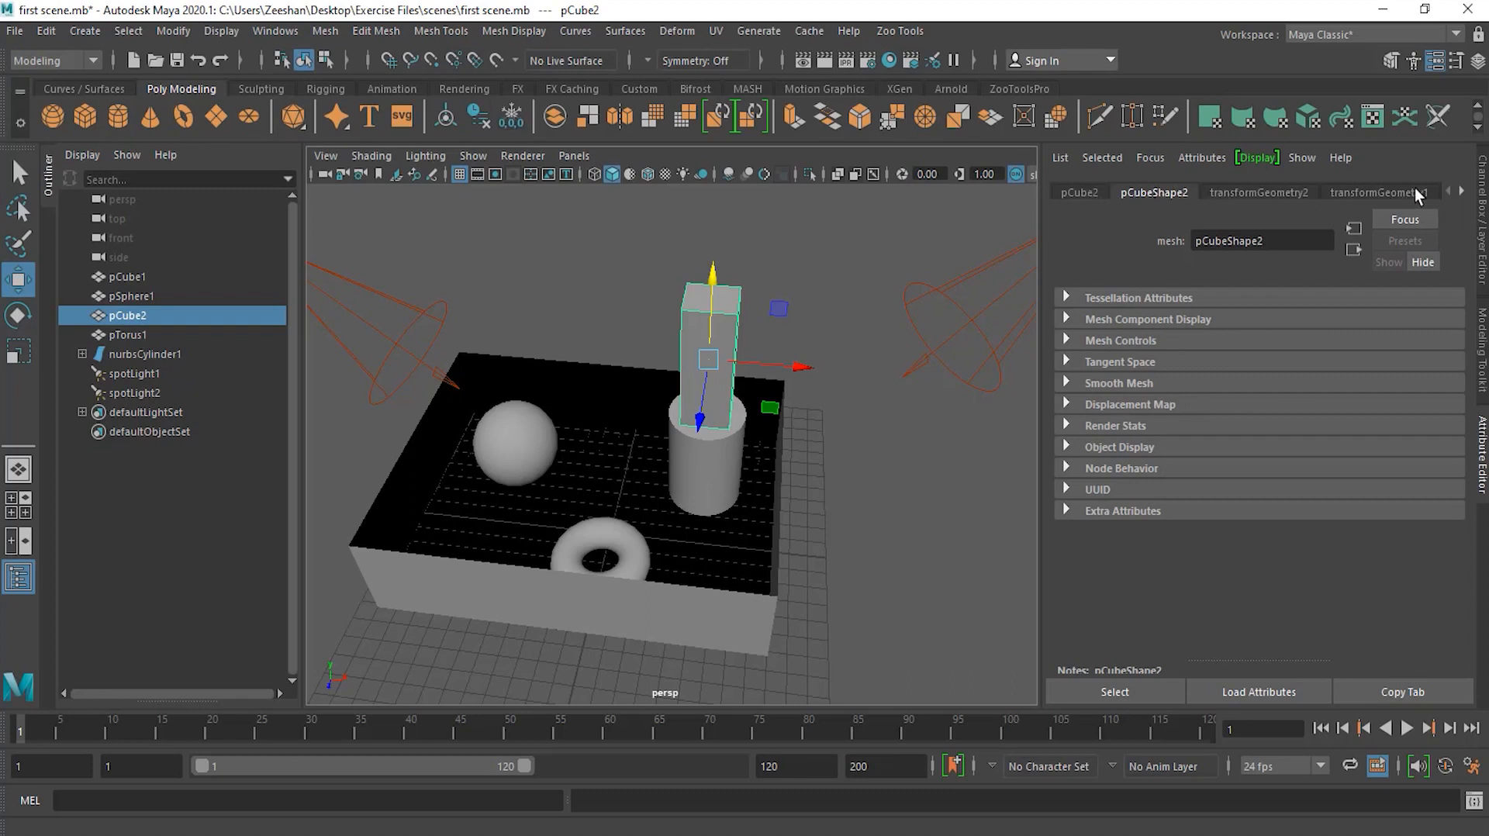
left_click(1082, 191)
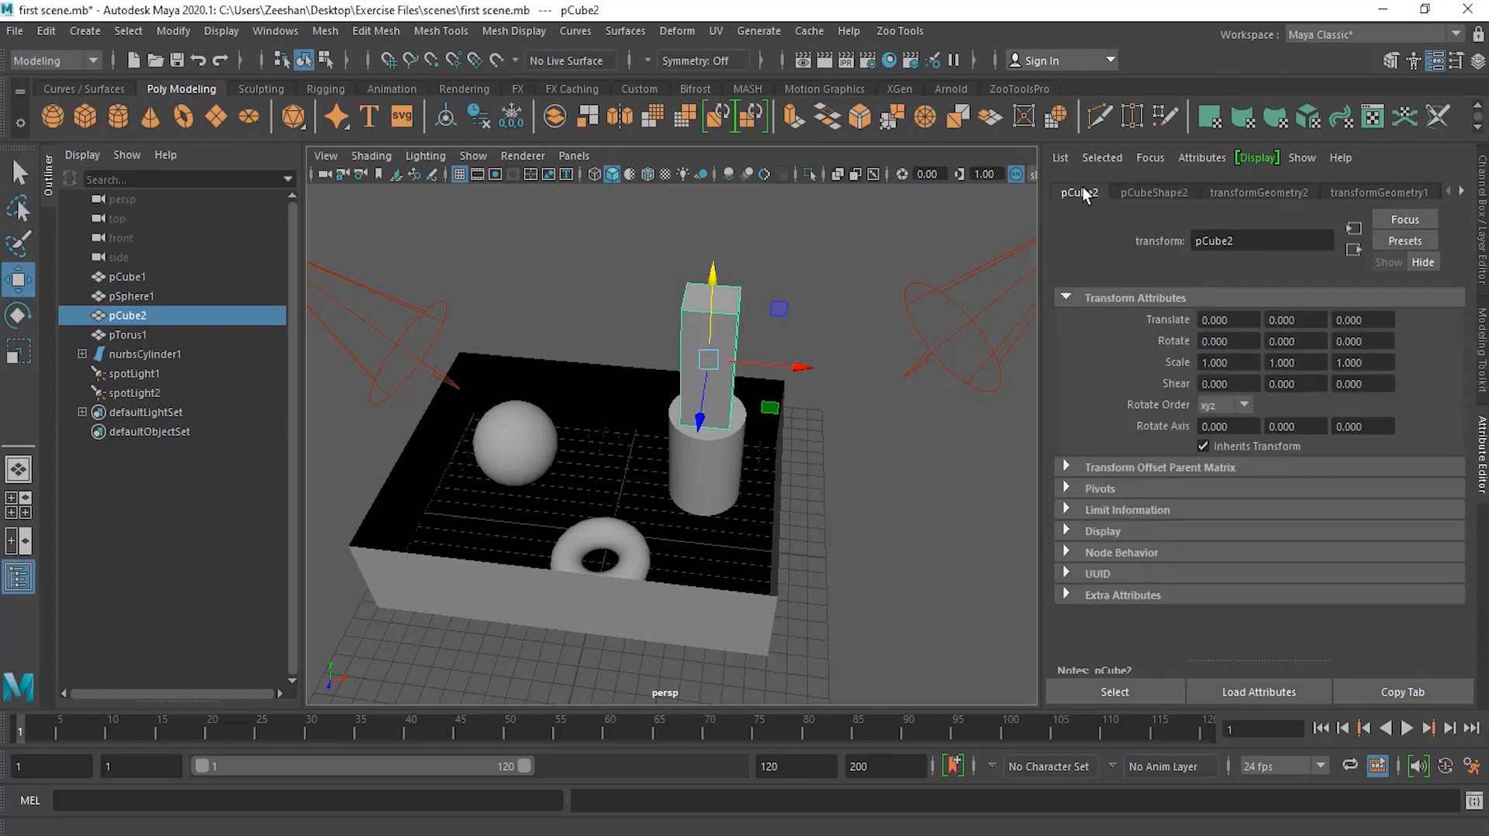
left_click(1159, 191)
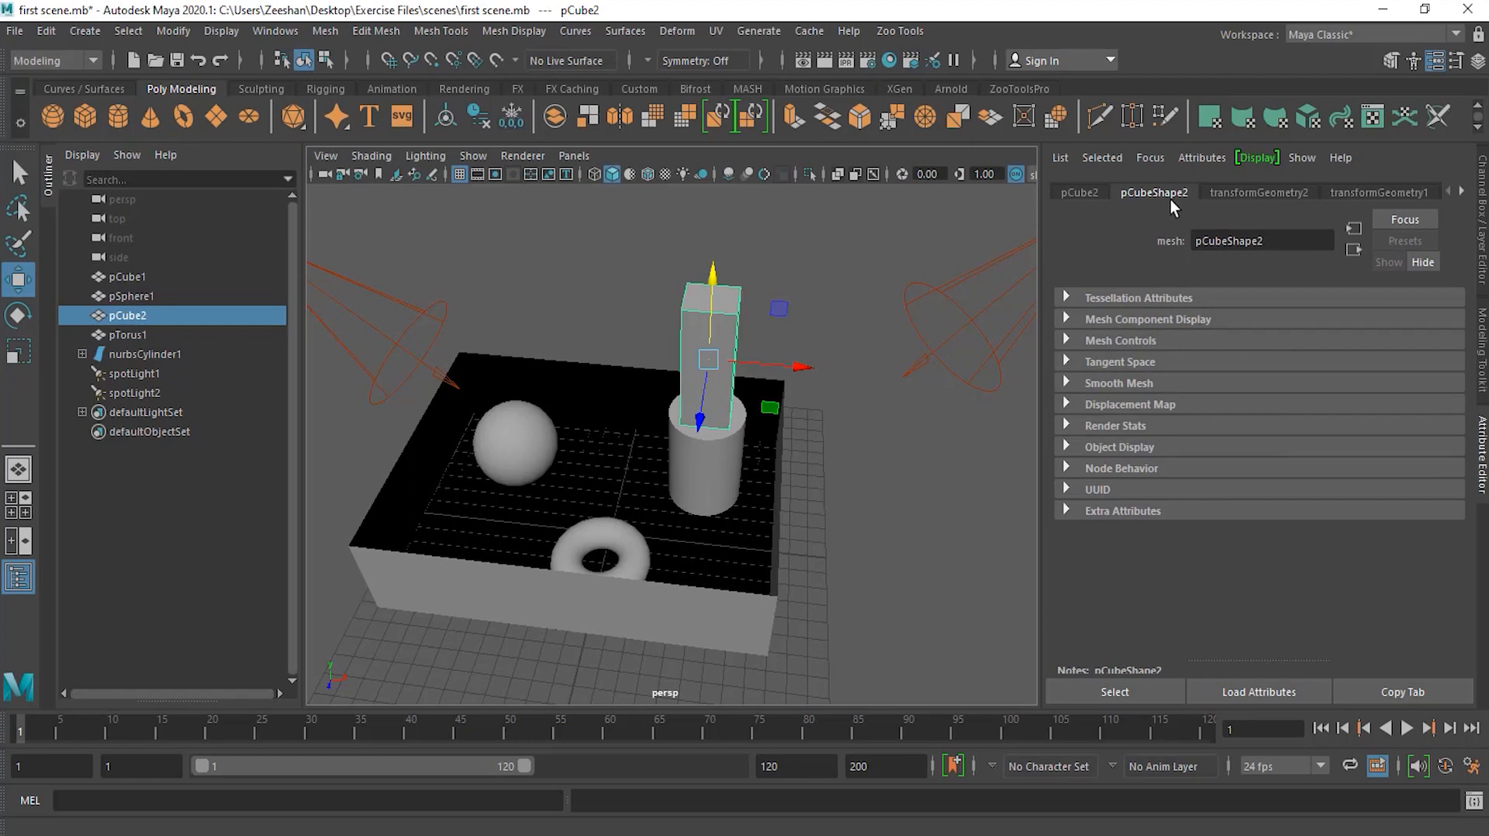
left_click(1285, 194)
left_click(1373, 193)
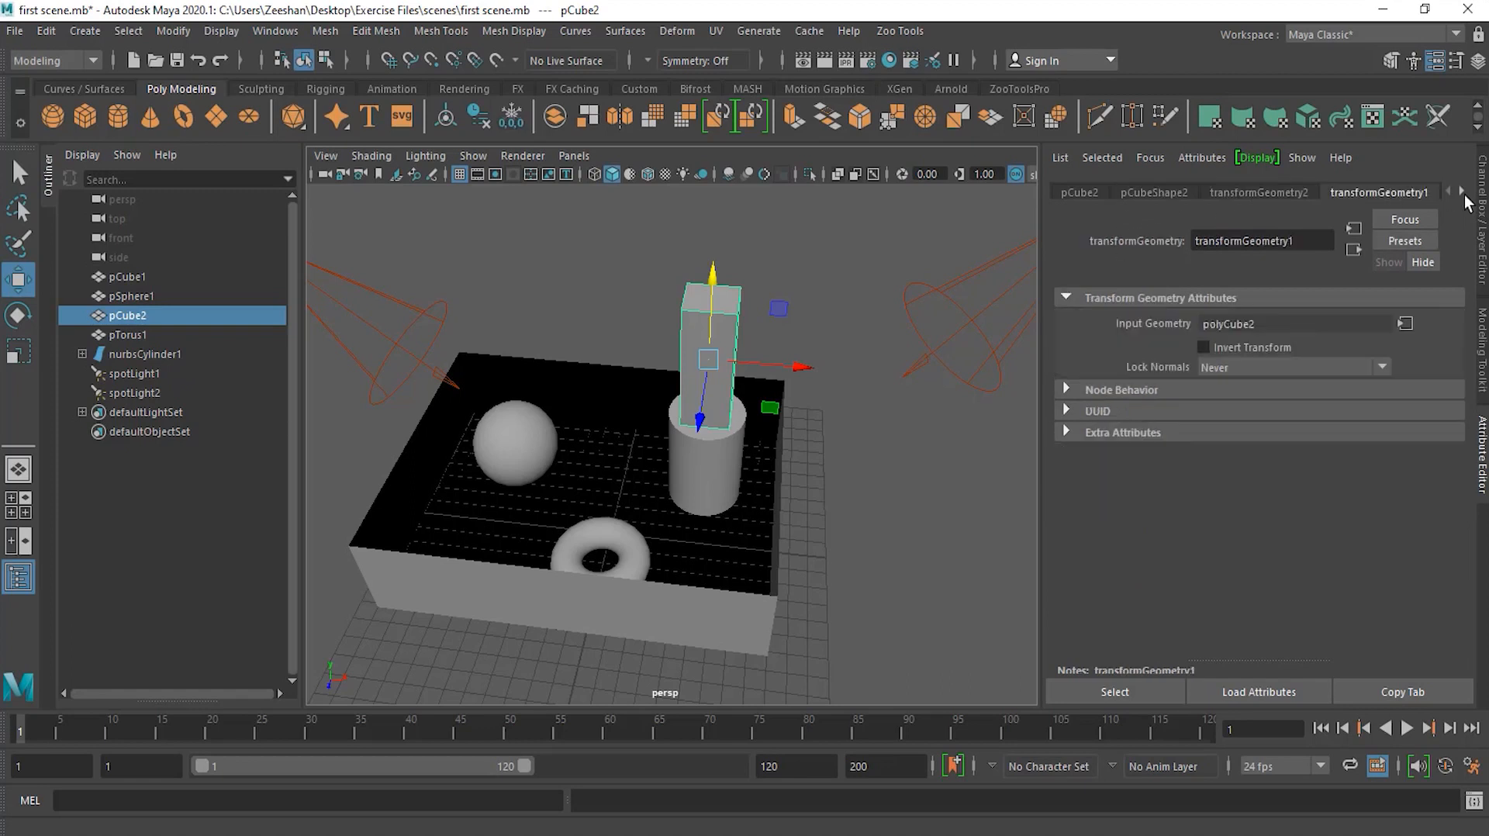
left_click(1462, 193)
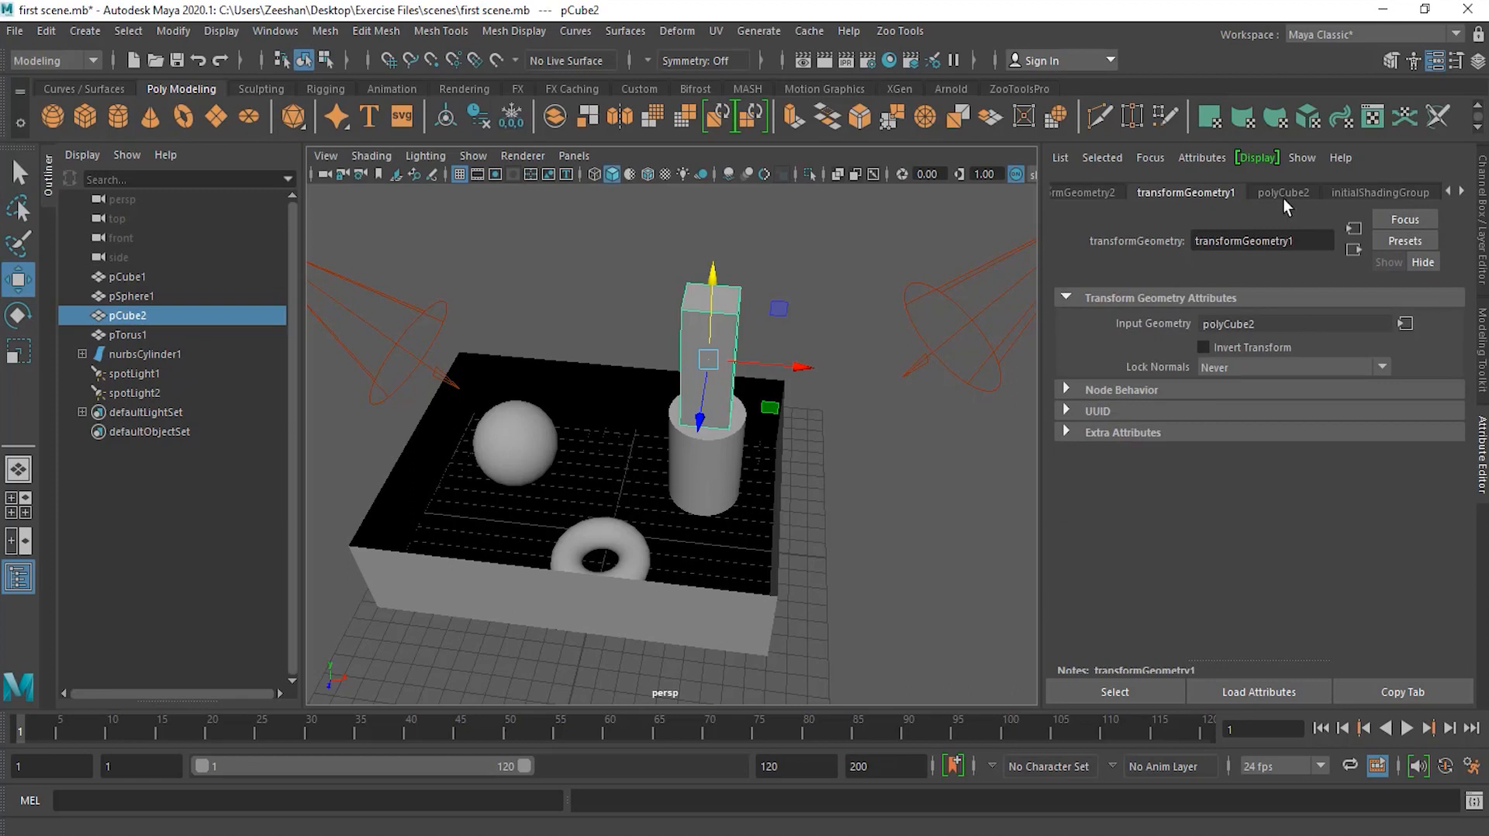
left_click(1286, 194)
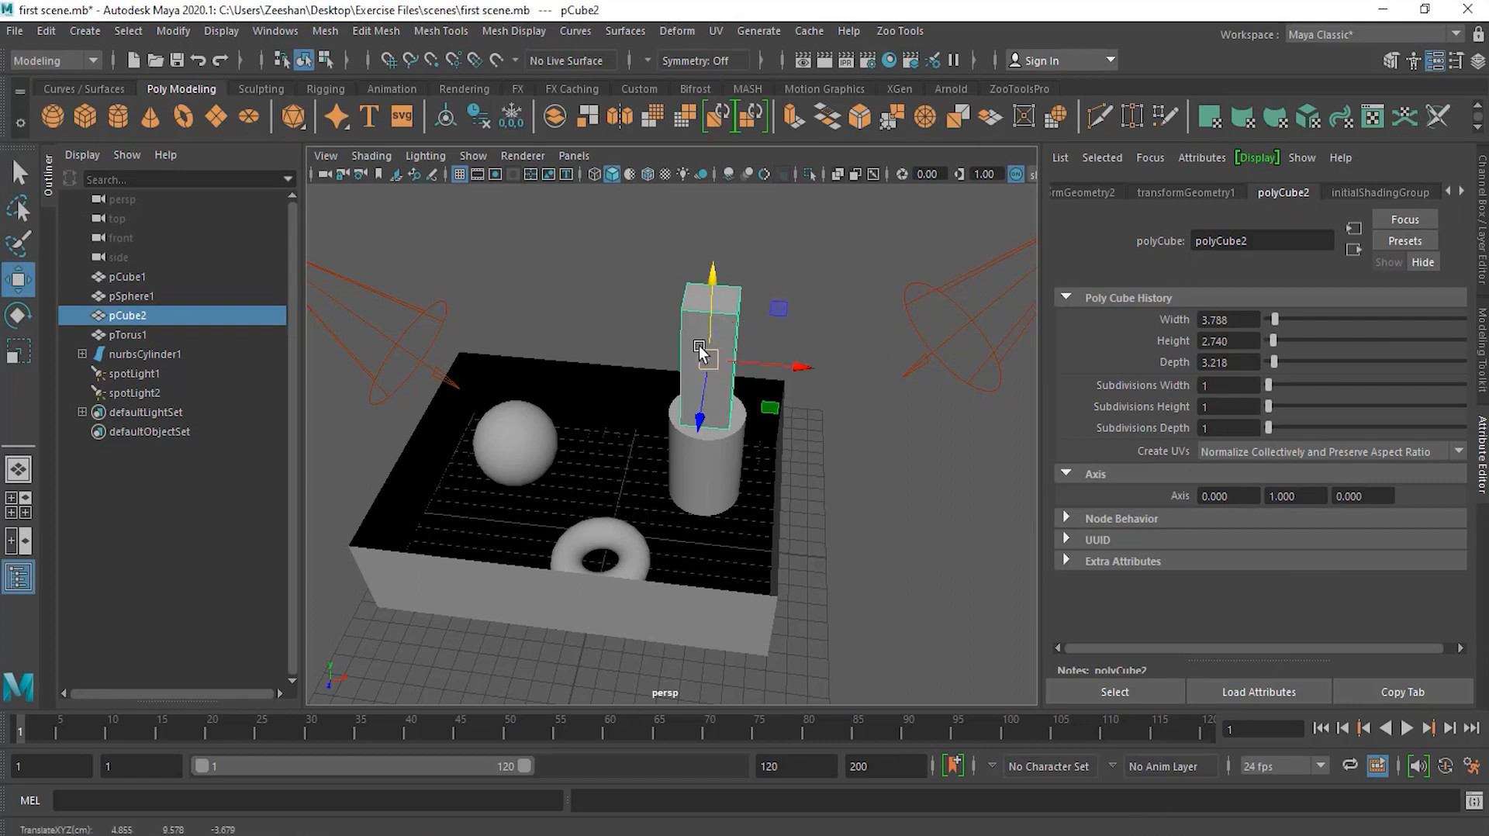
left_click(518, 445)
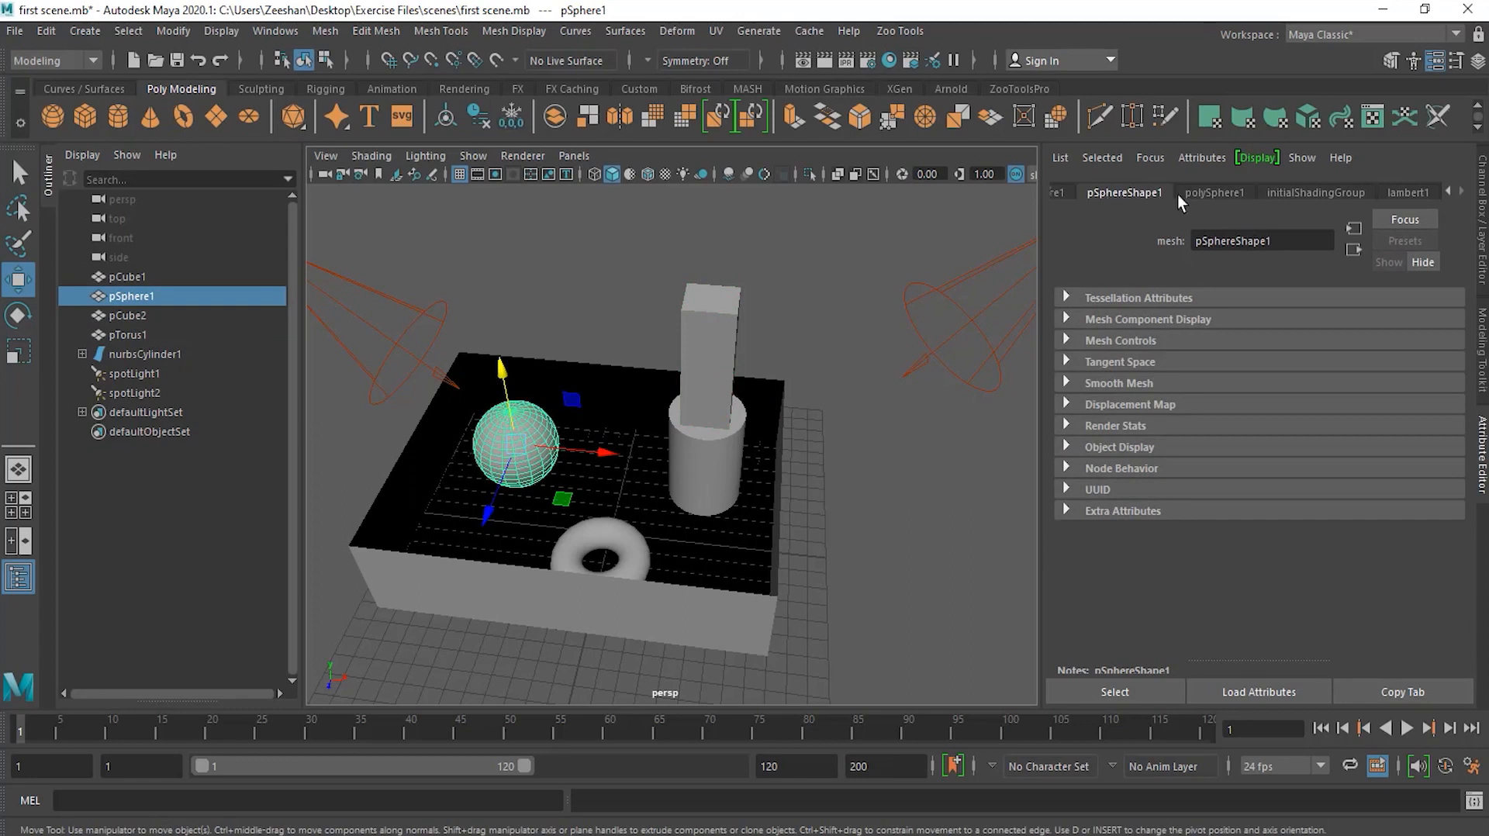
left_click(1446, 191)
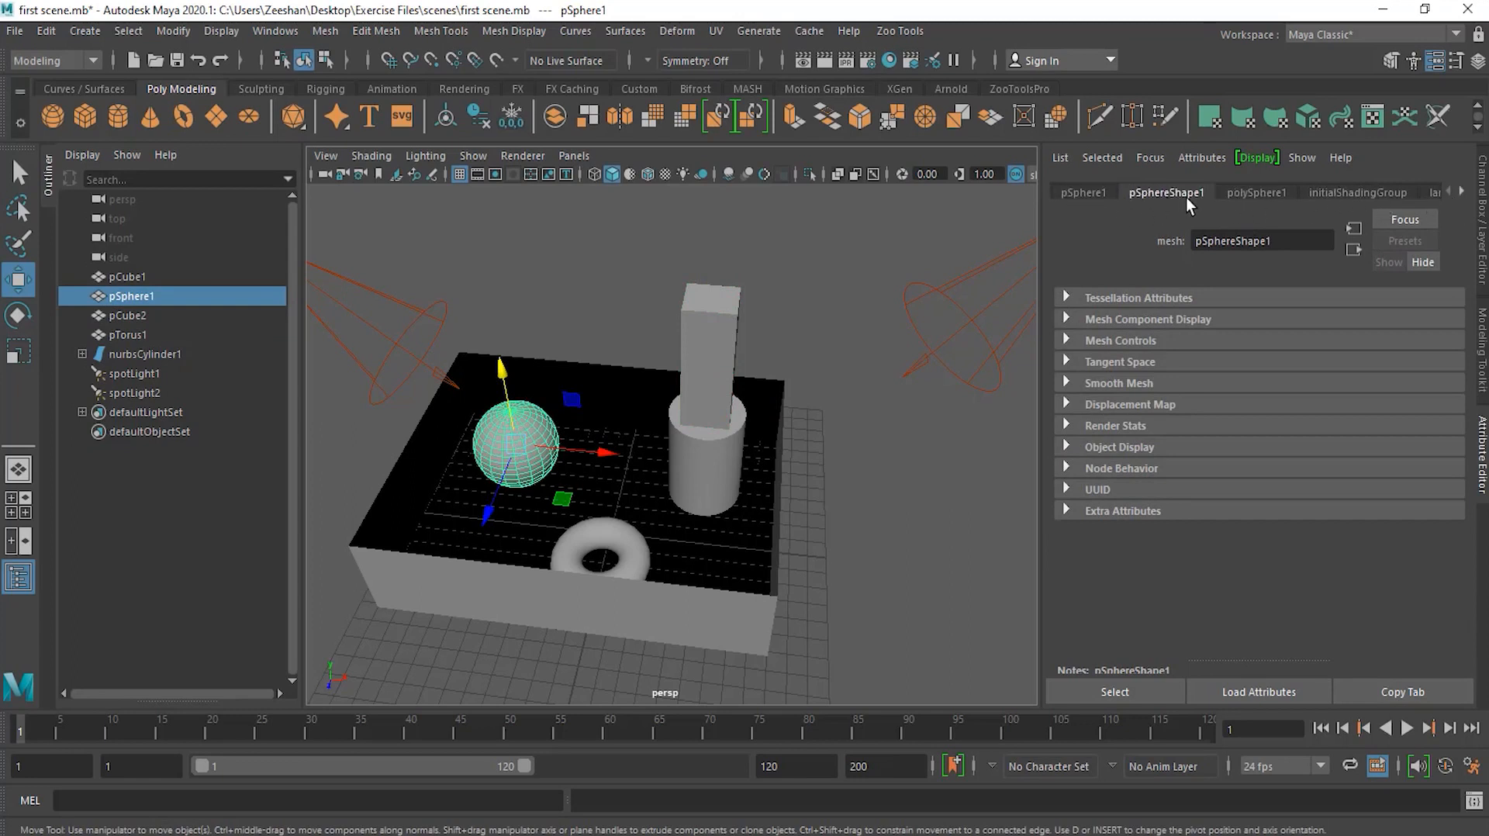
left_click(1070, 194)
left_click(1159, 193)
left_click(1268, 193)
left_click(1370, 193)
left_click(1463, 190)
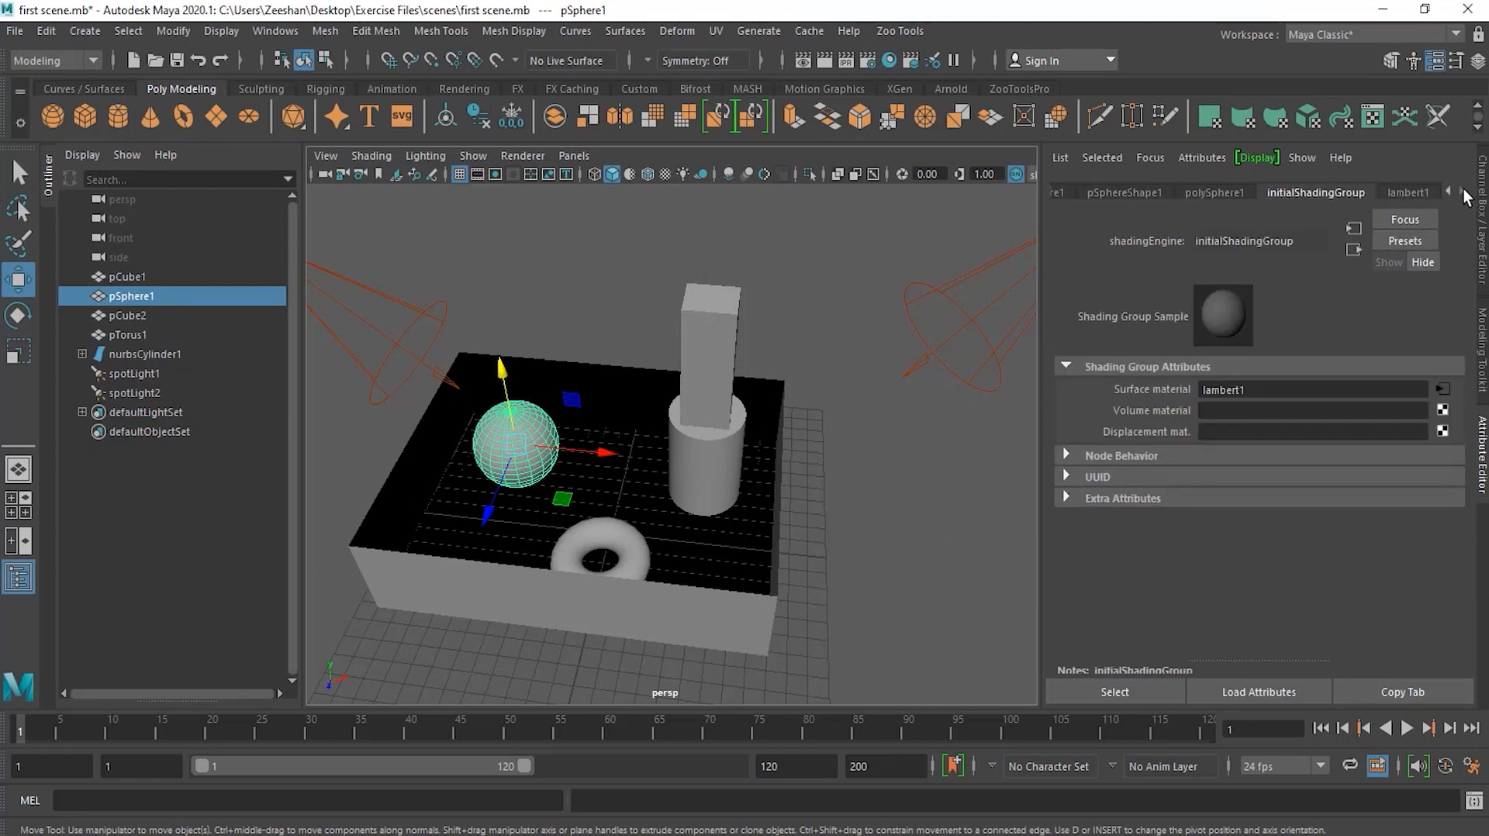
left_click(1416, 192)
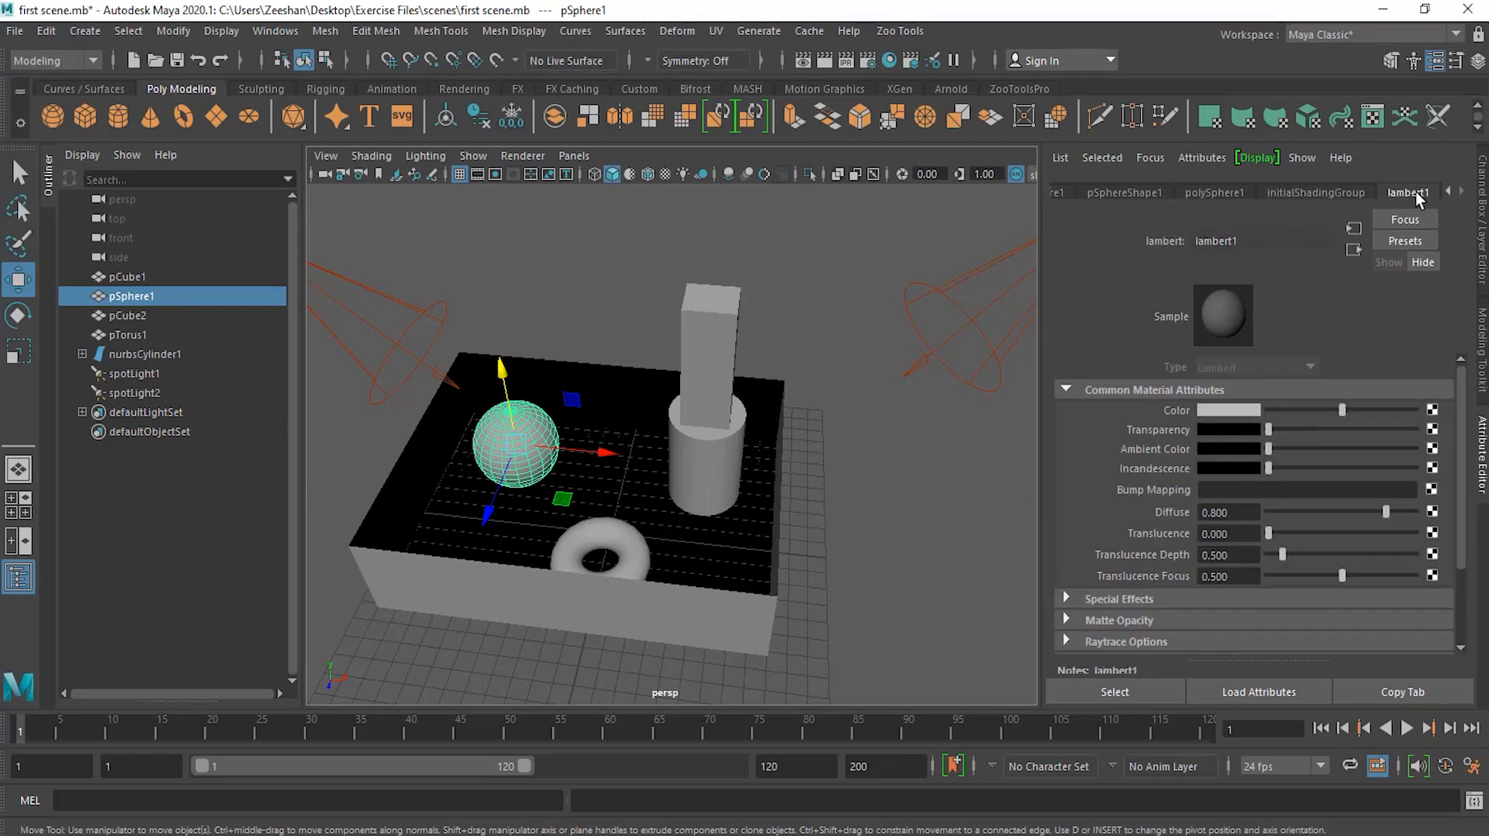
left_click(1328, 192)
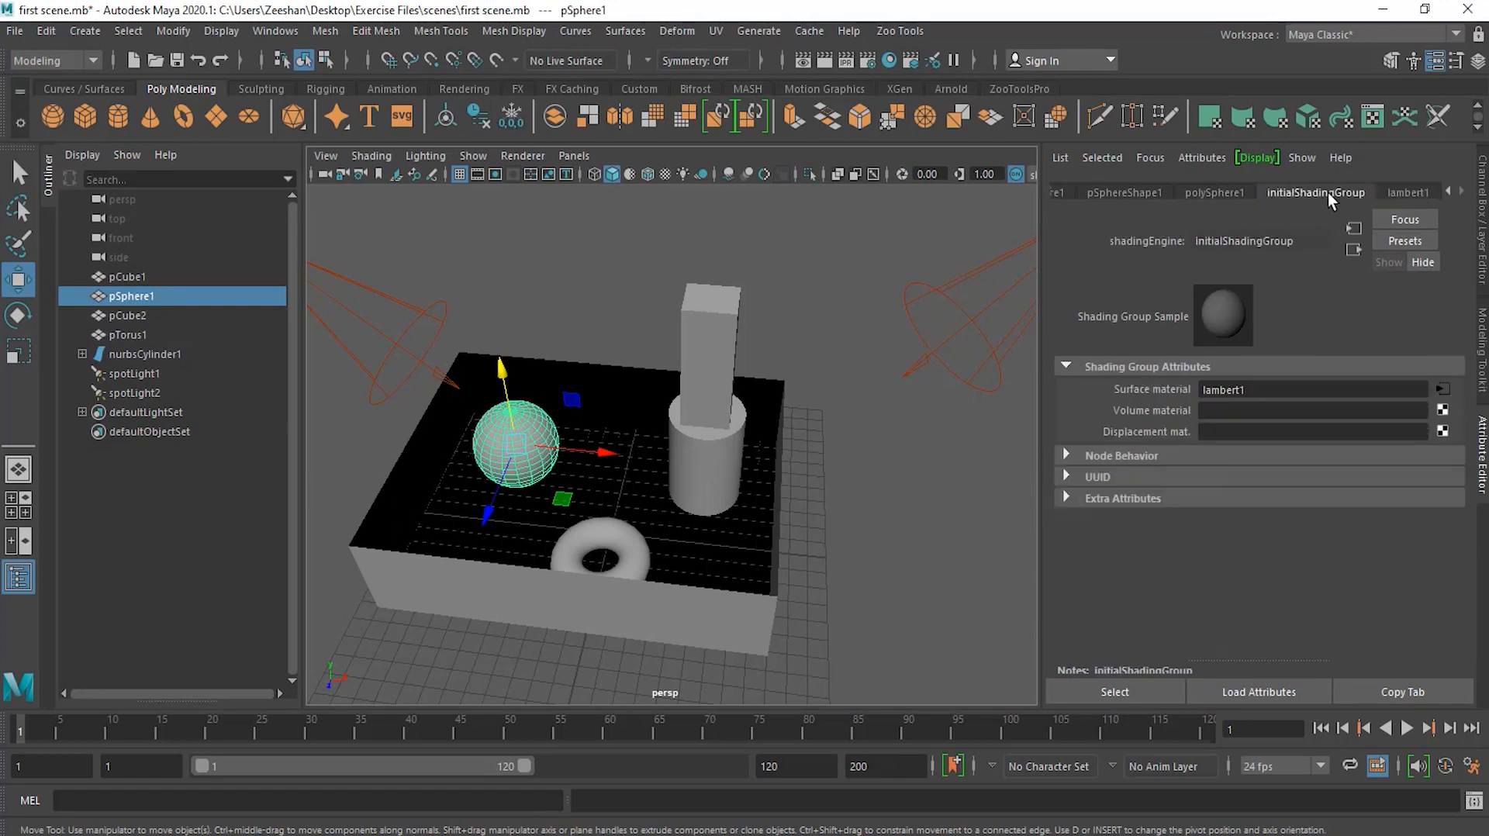
left_click(1222, 193)
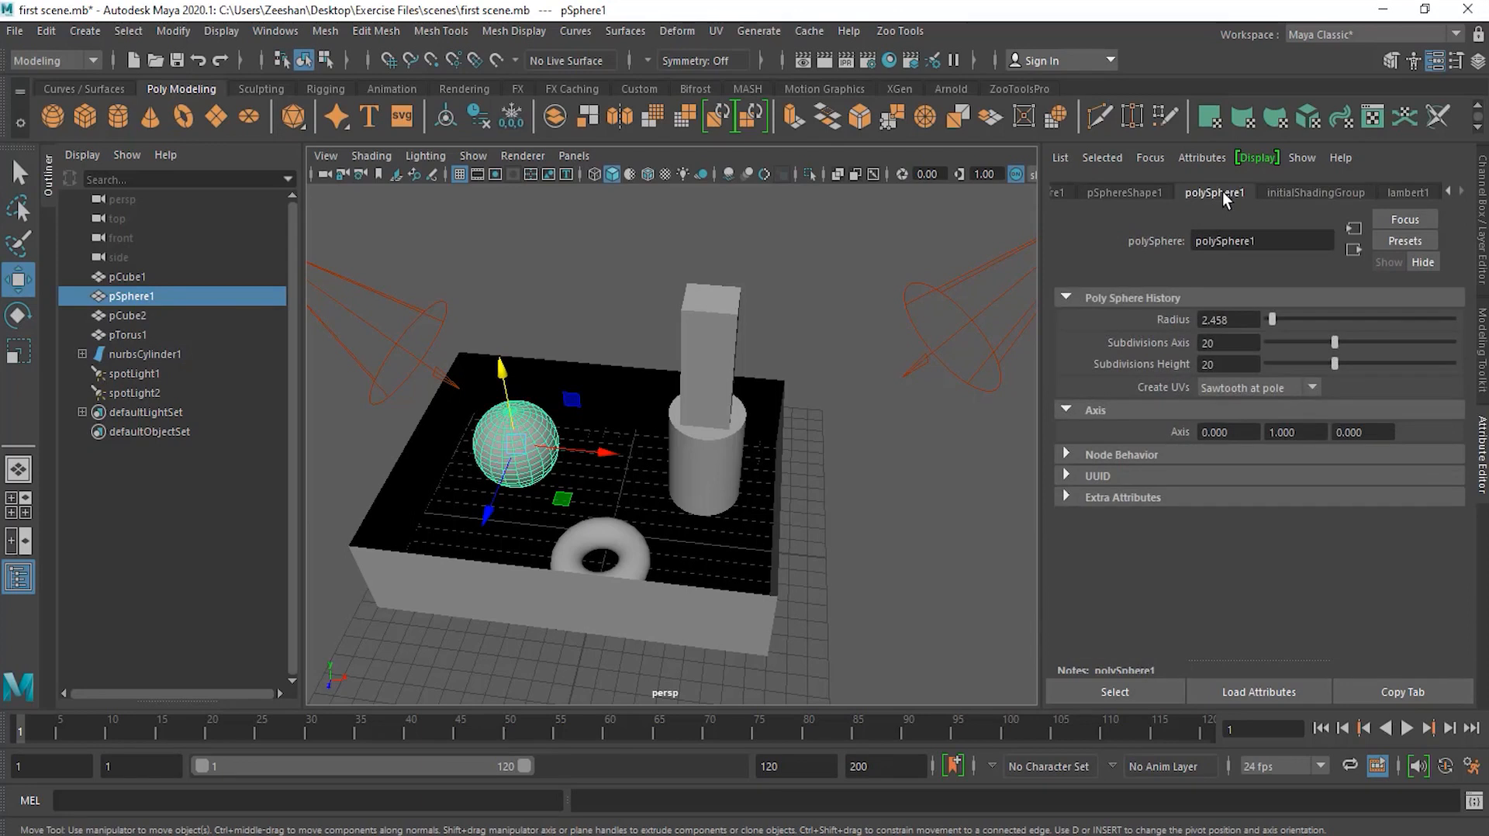
Step: Select the torus, column and sphere in turn to compare their history nodes and channel values, ending on the column
left_click(625, 532)
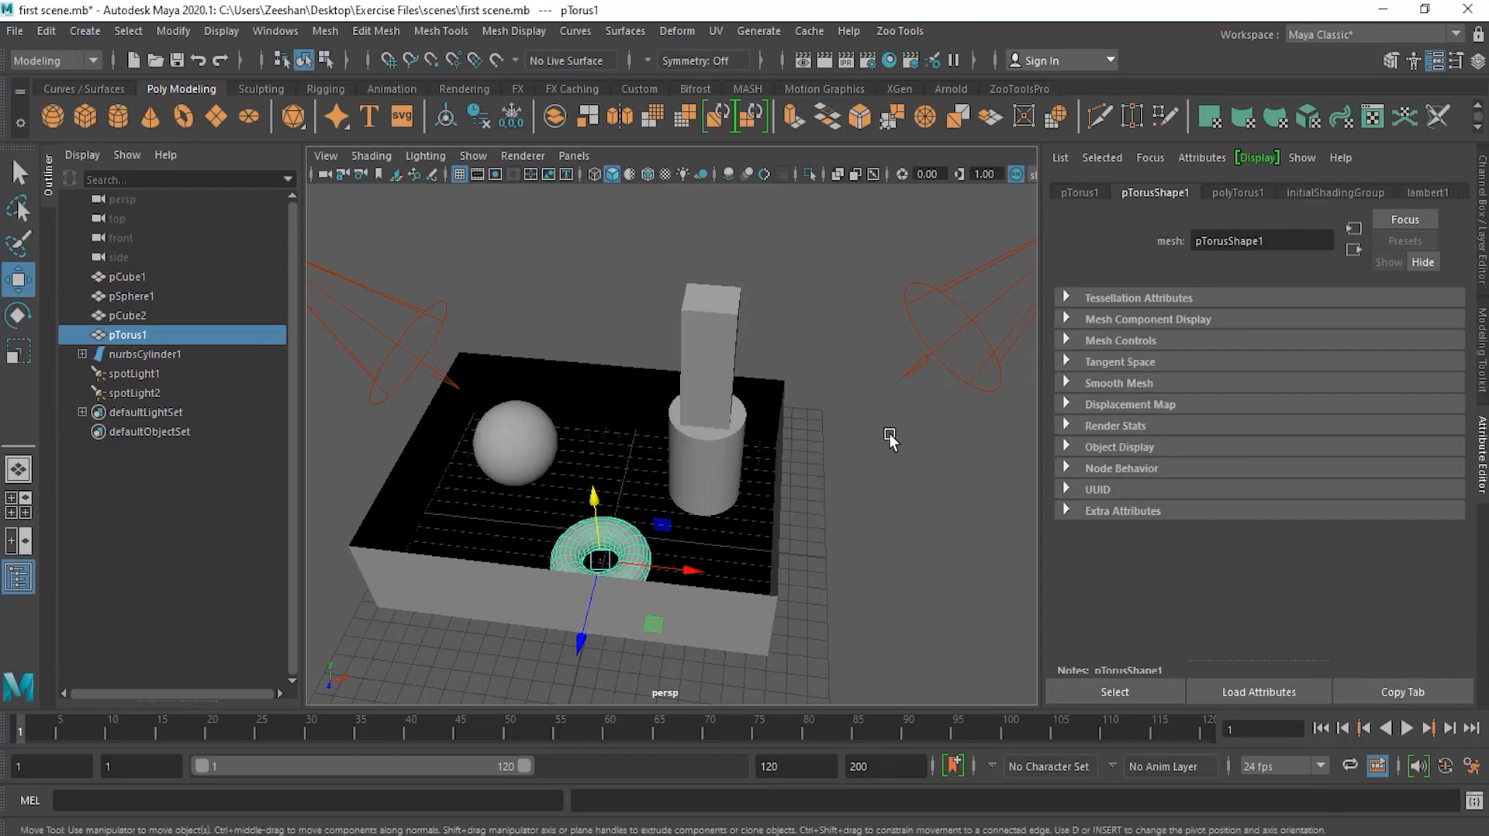
left_click(1241, 194)
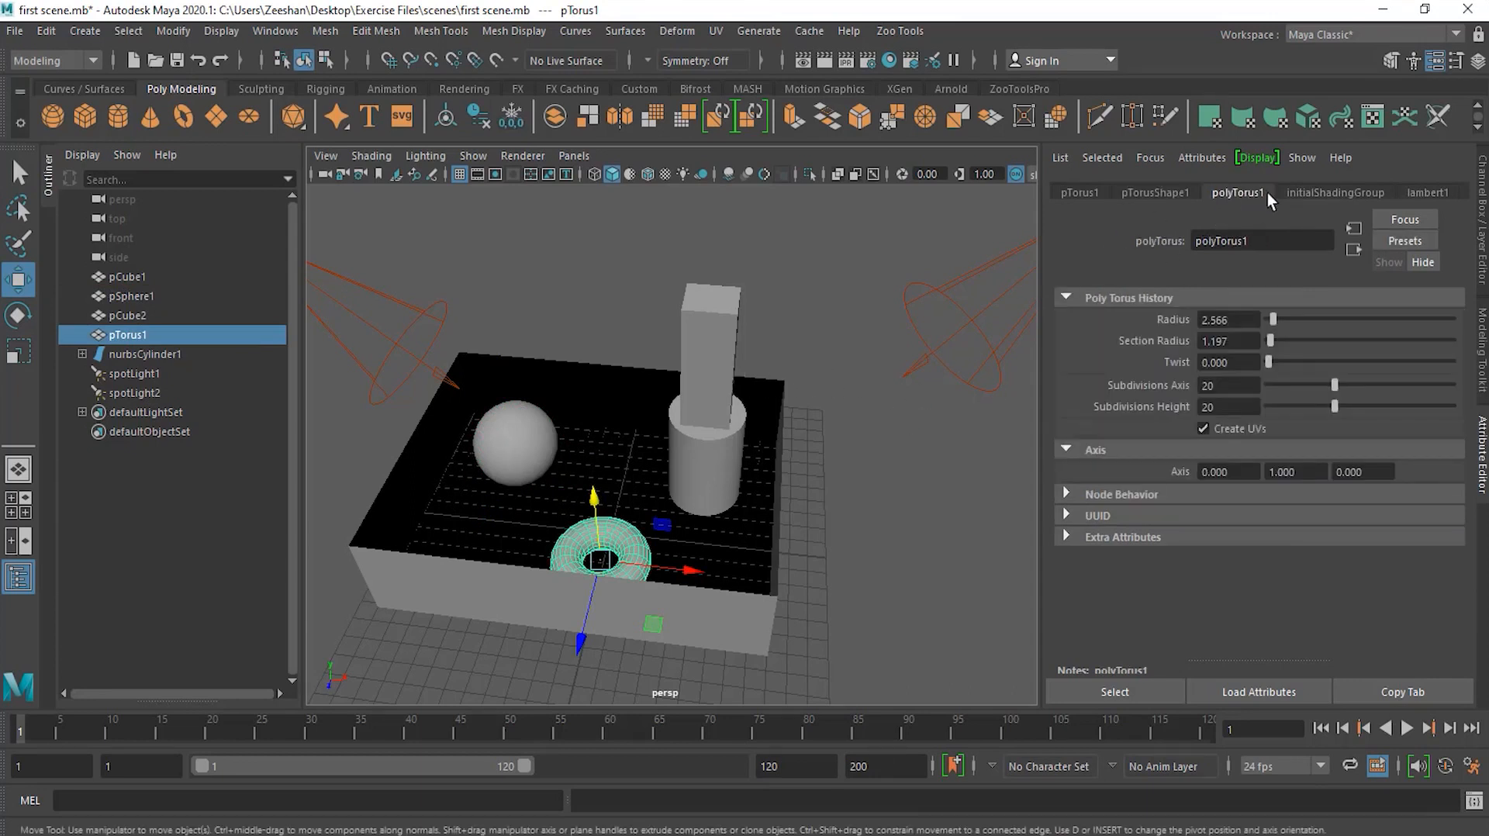
left_click(712, 360)
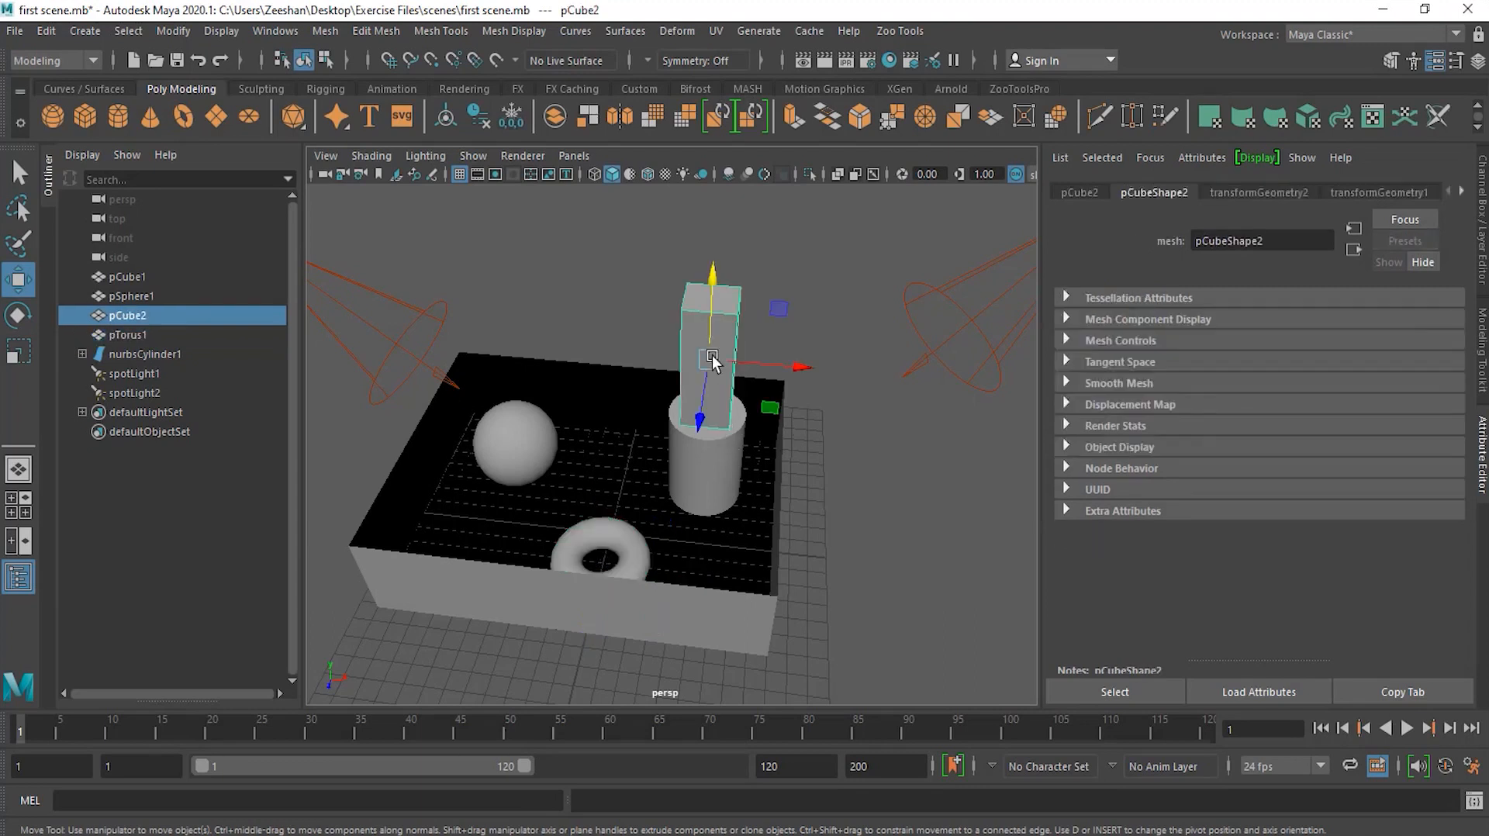
left_click(549, 438)
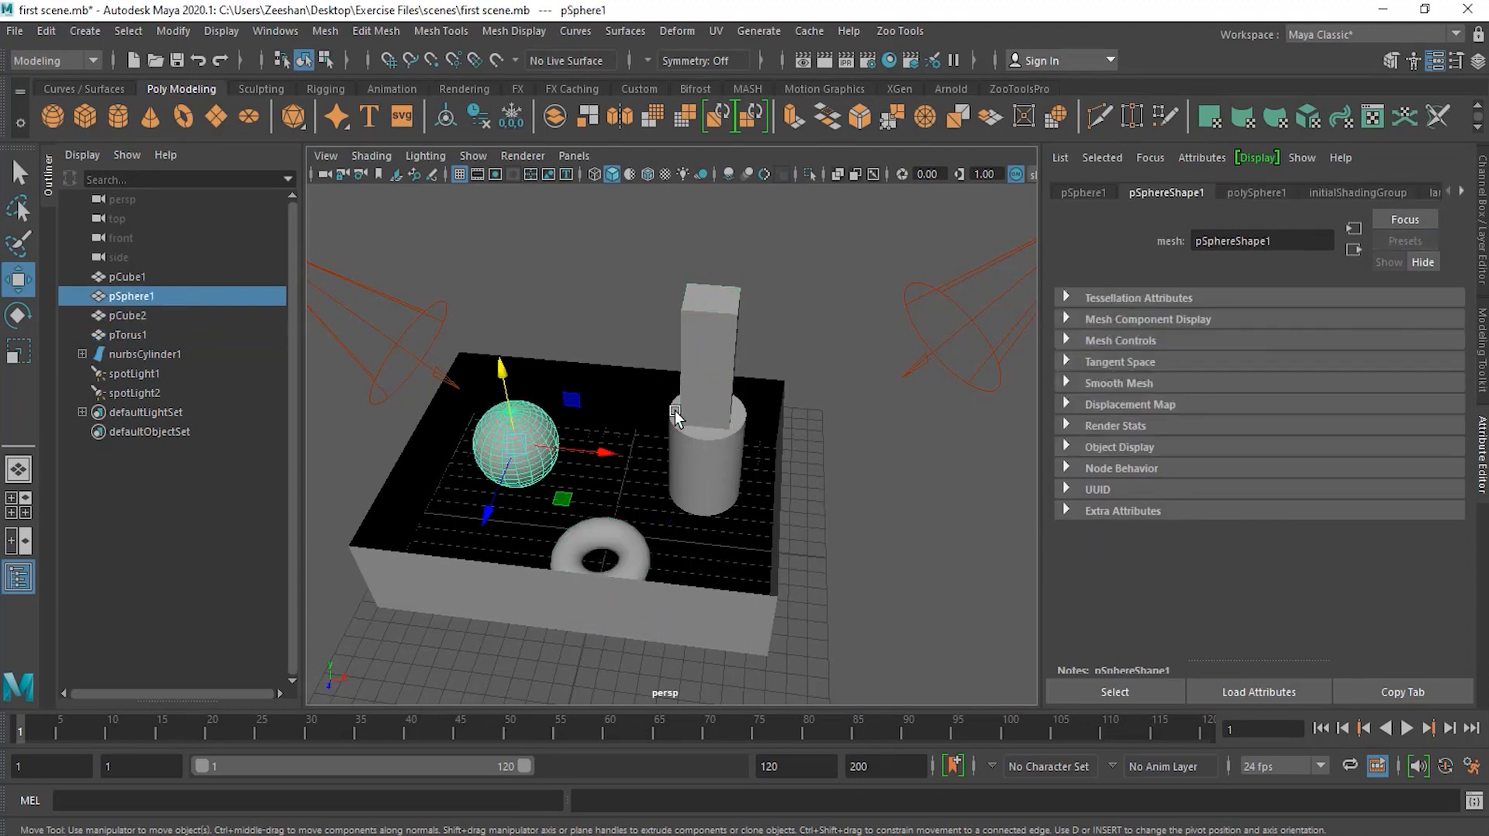
left_click(695, 372)
left_click(1459, 191)
left_click(1459, 191)
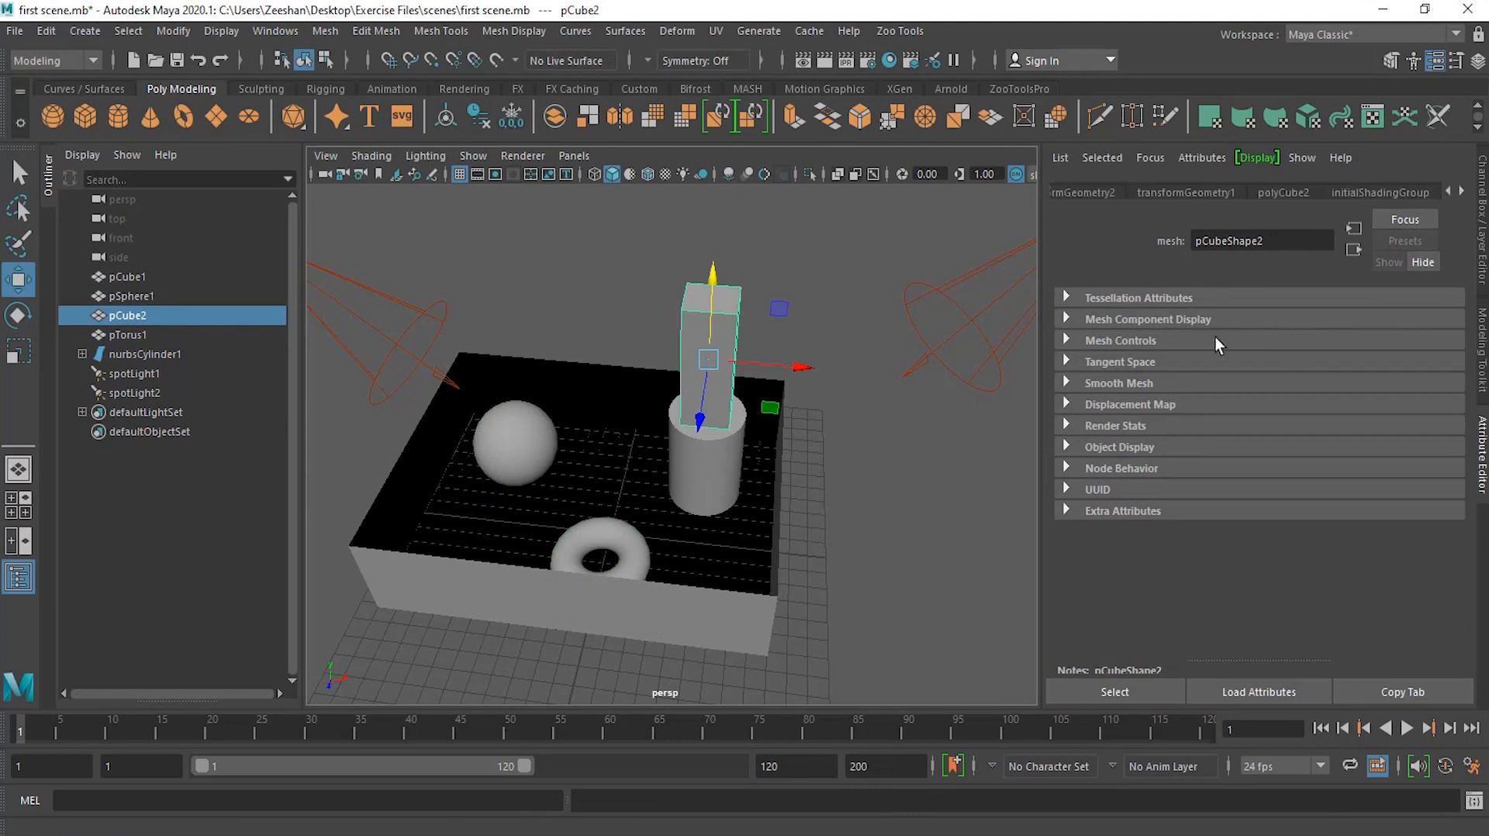
left_click(1289, 194)
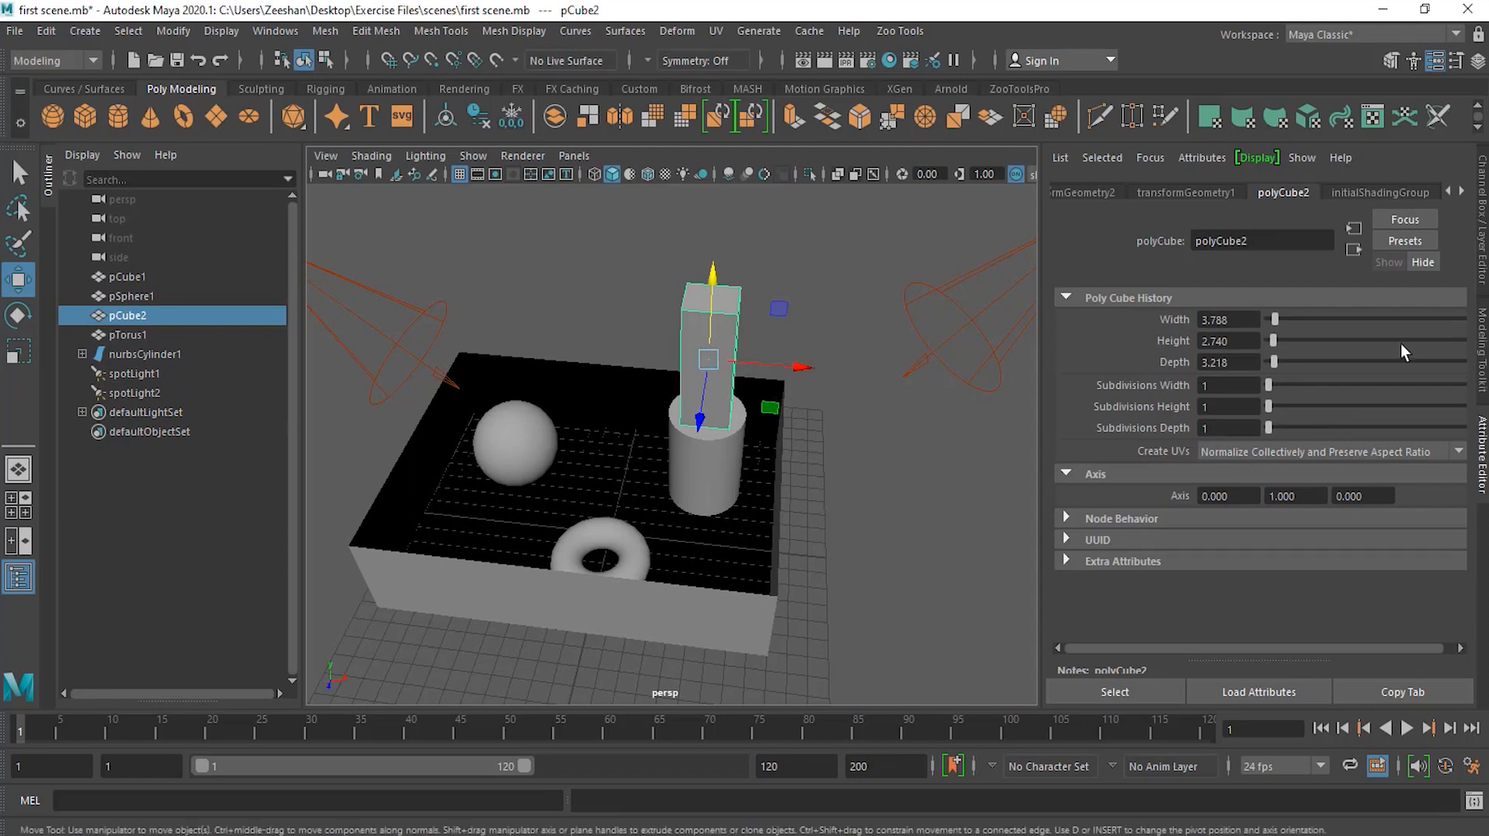
left_click(1481, 232)
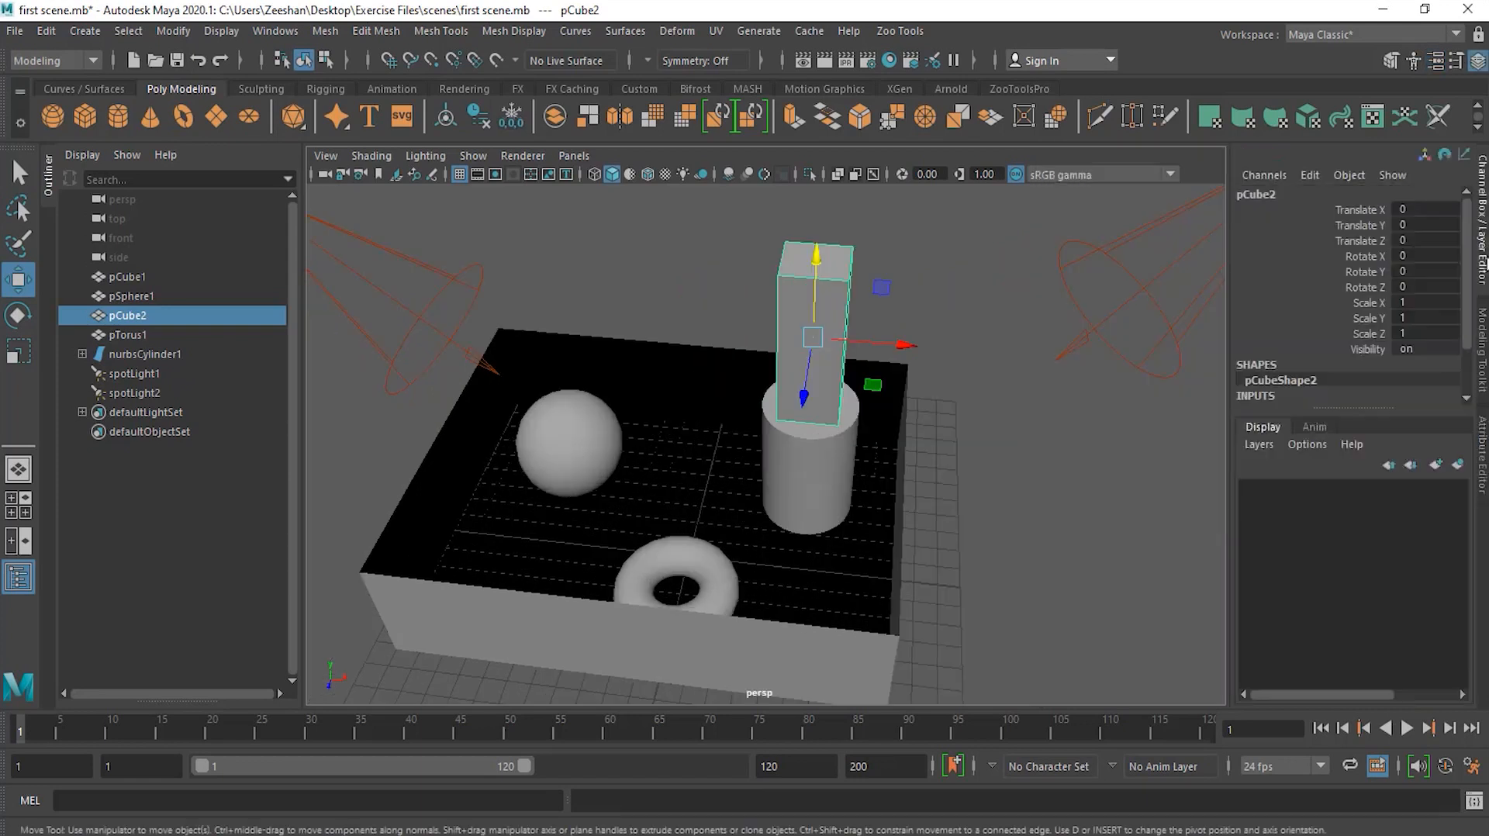
left_click(710, 562)
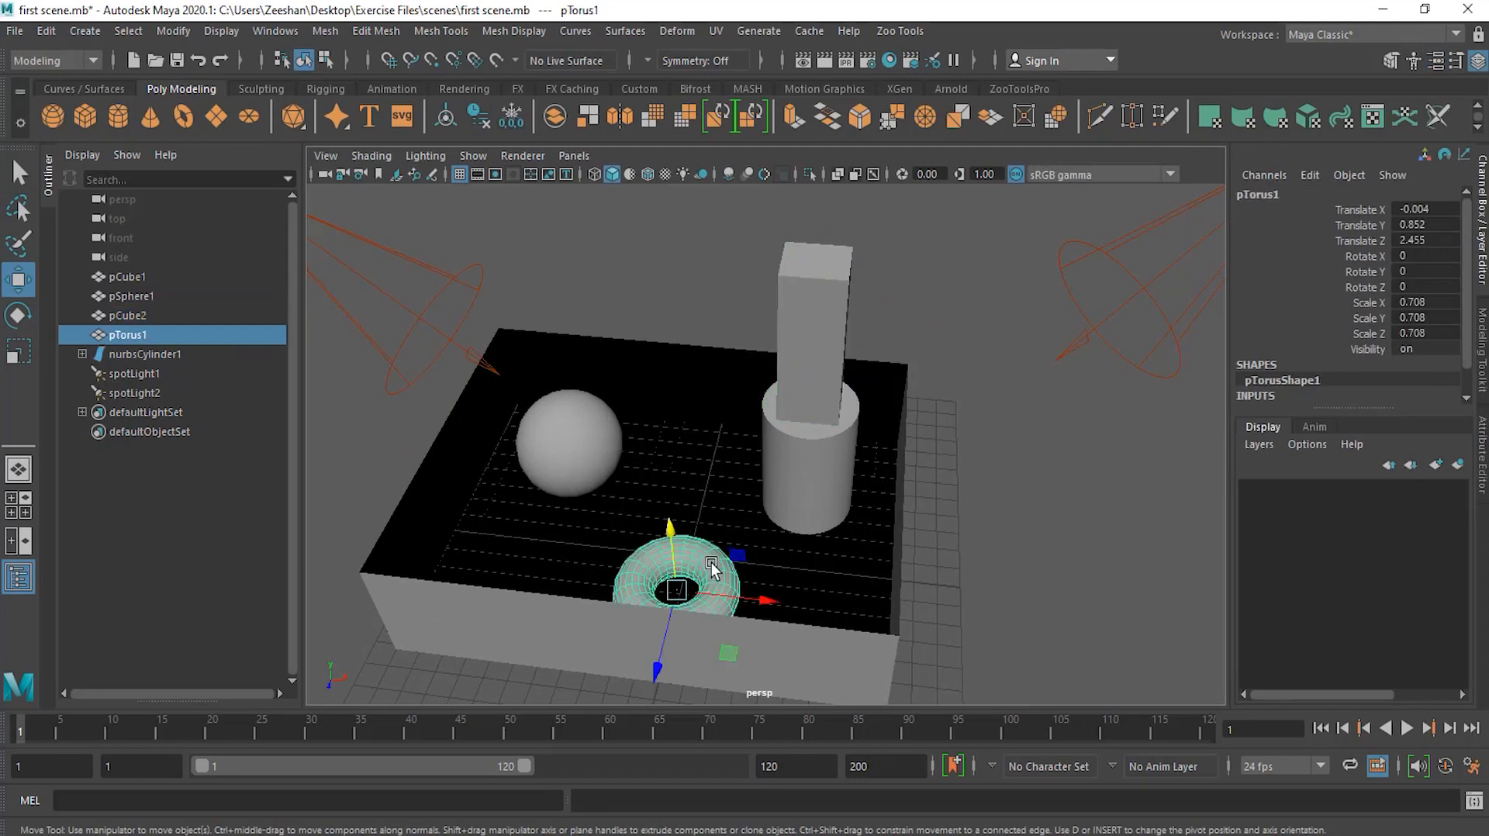
left_click(589, 451)
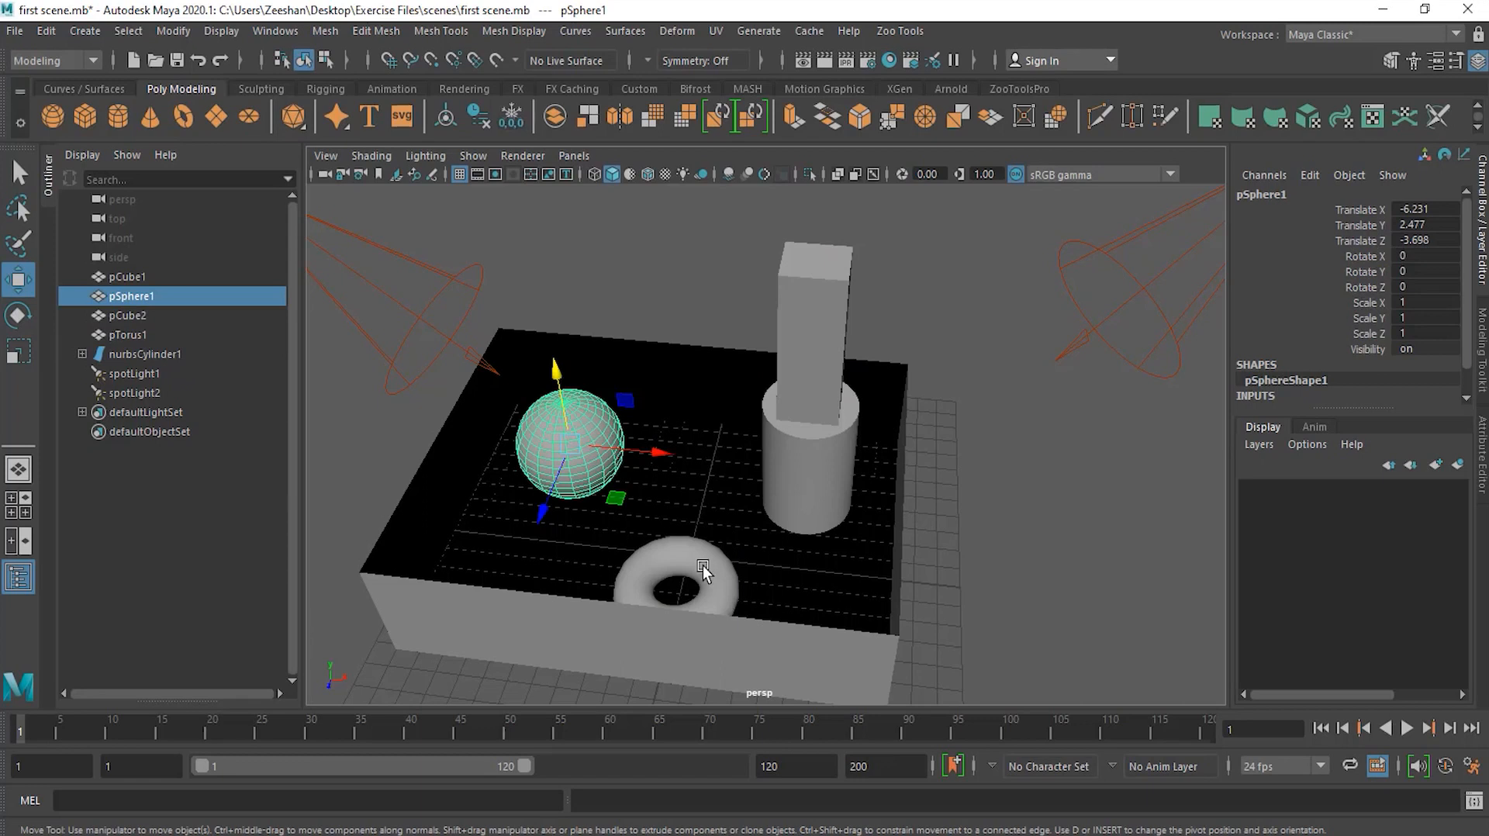
left_click(682, 581)
left_click(809, 357)
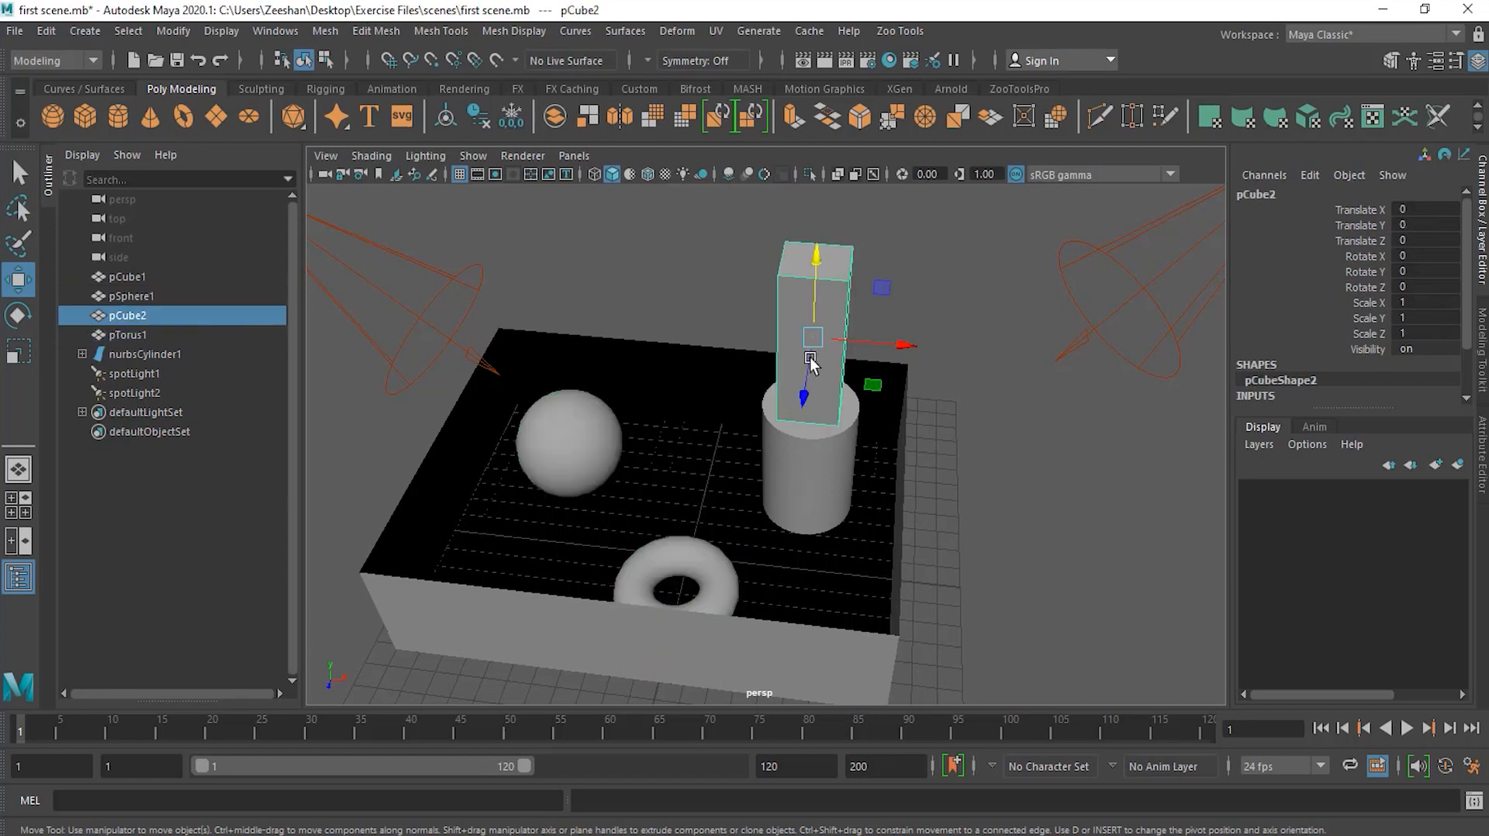
left_click(1481, 479)
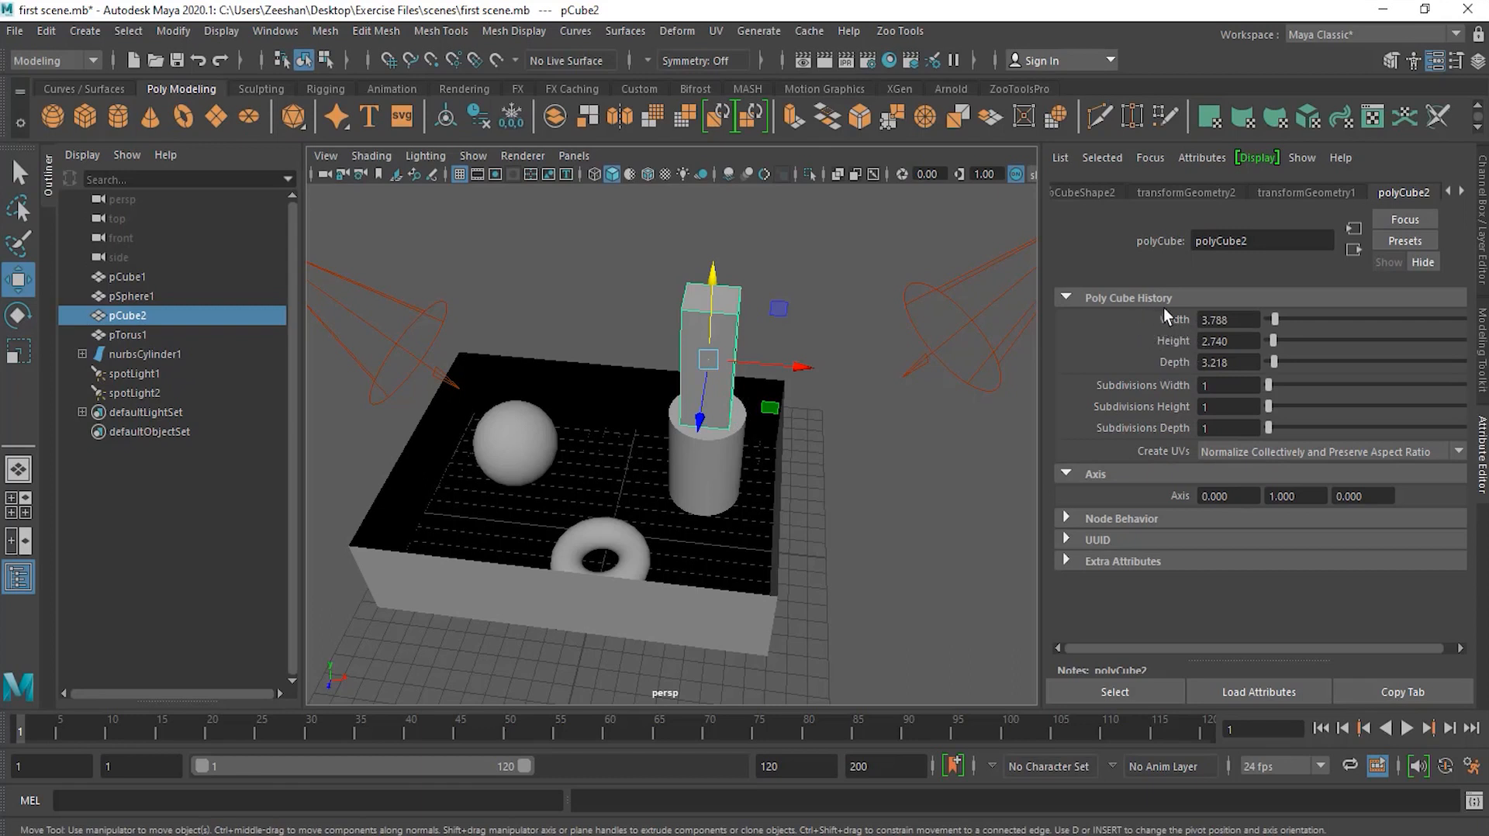
Step: Set the column's polyCube2 history to width 8.182, height 2.414 and depth 8.182, with subdivisions at 1
left_click_drag(1275, 315, 1284, 384)
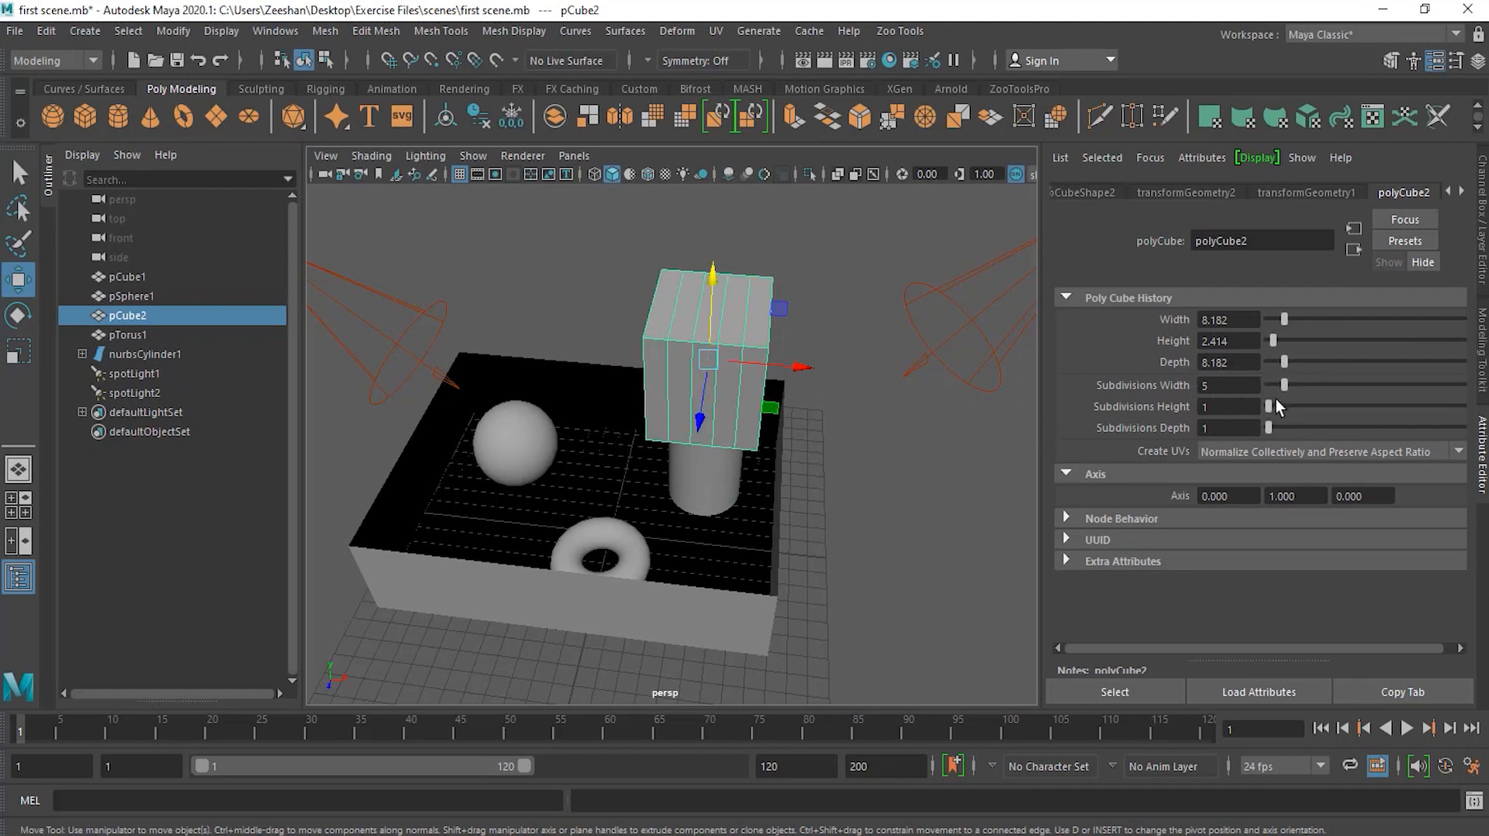
left_click_drag(1268, 406, 1275, 406)
left_click_drag(1287, 429, 1276, 430)
left_click_drag(1270, 428, 1266, 385)
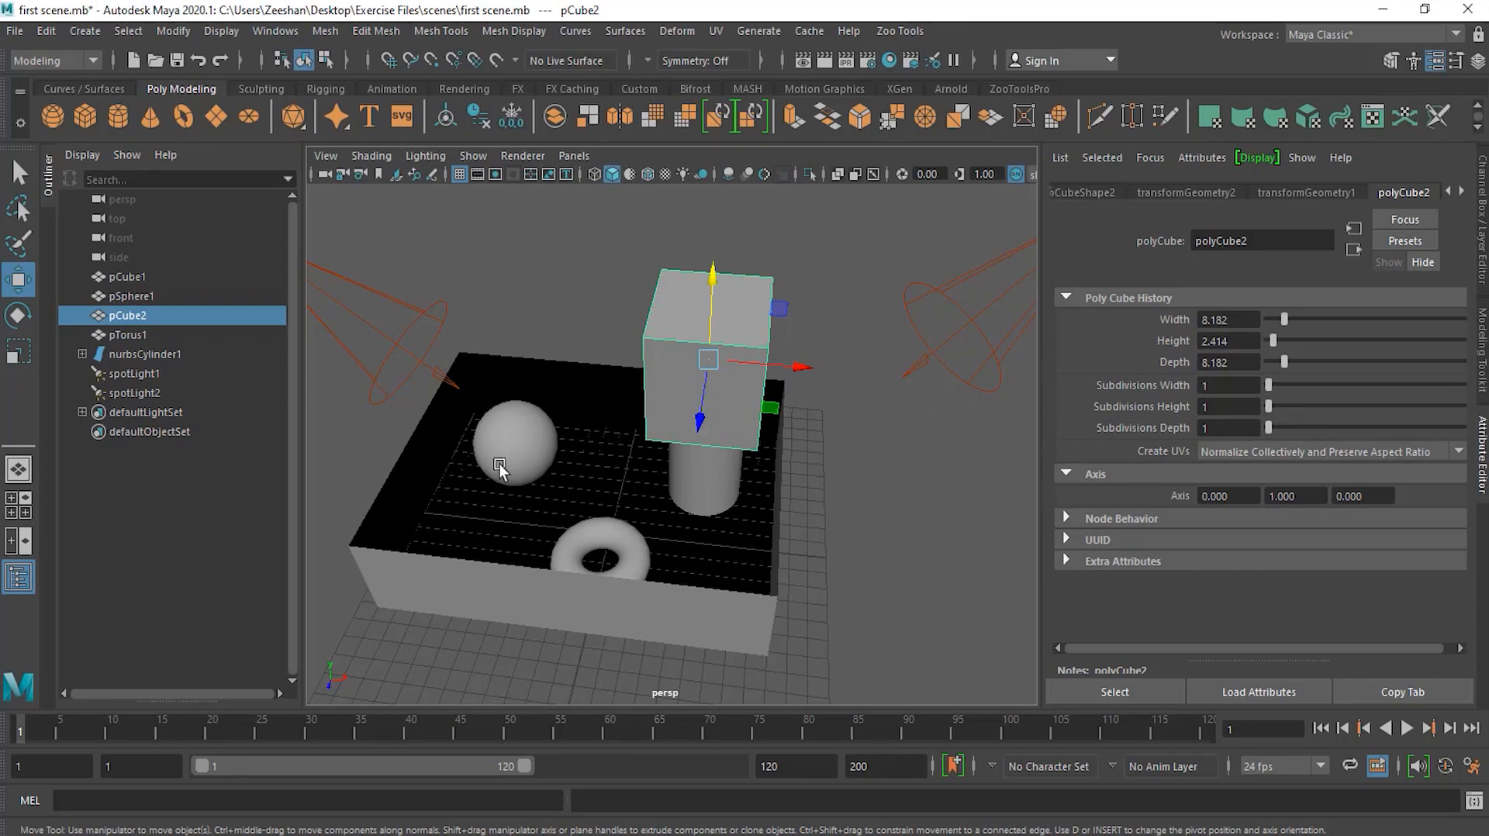
Step: Select the sphere and set its polySphere1 radius to 4.091 with 18 axis and 17 height subdivisions
left_click(521, 447)
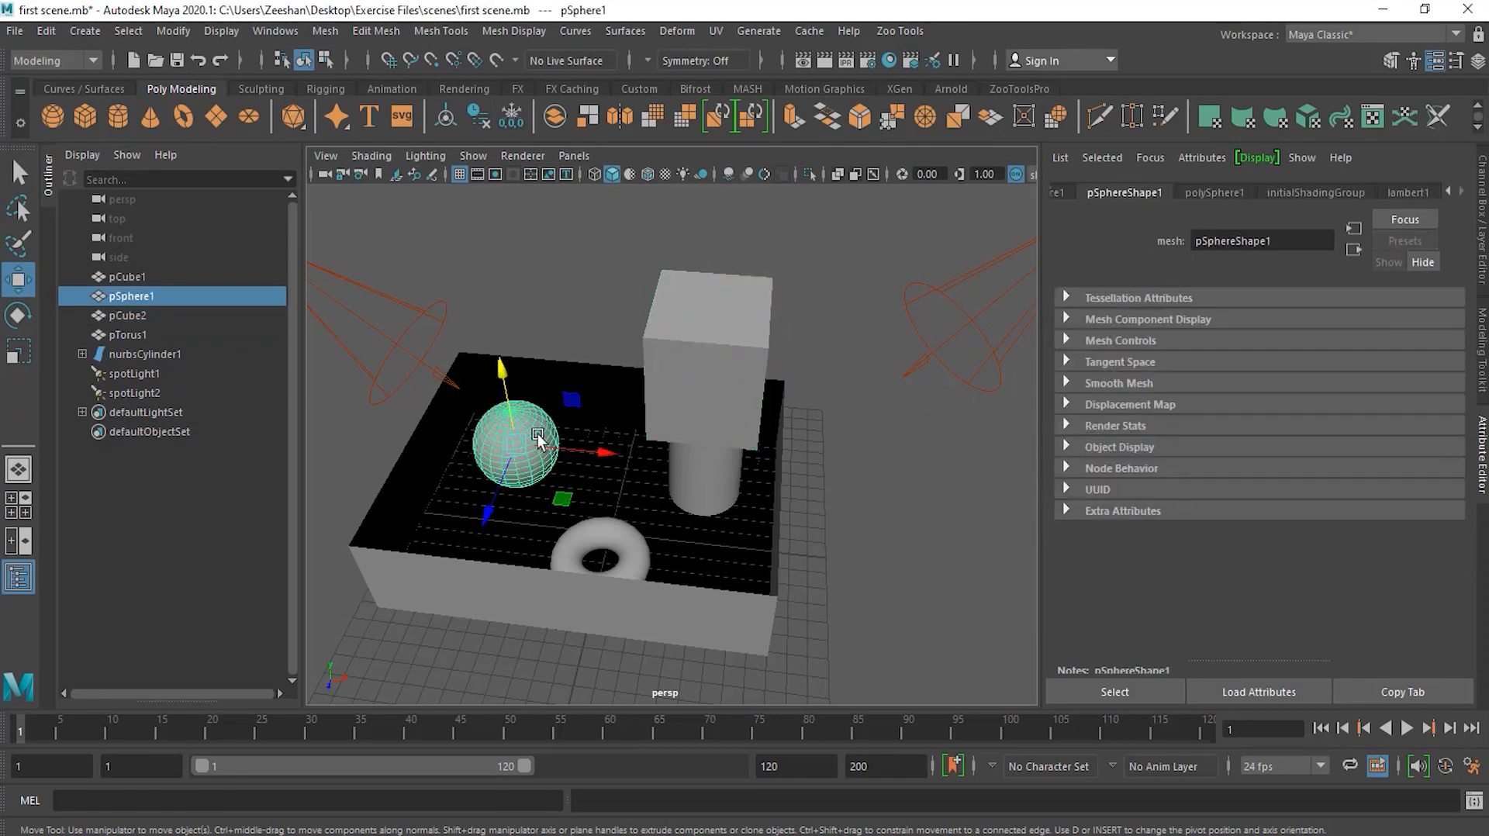
left_click(1224, 193)
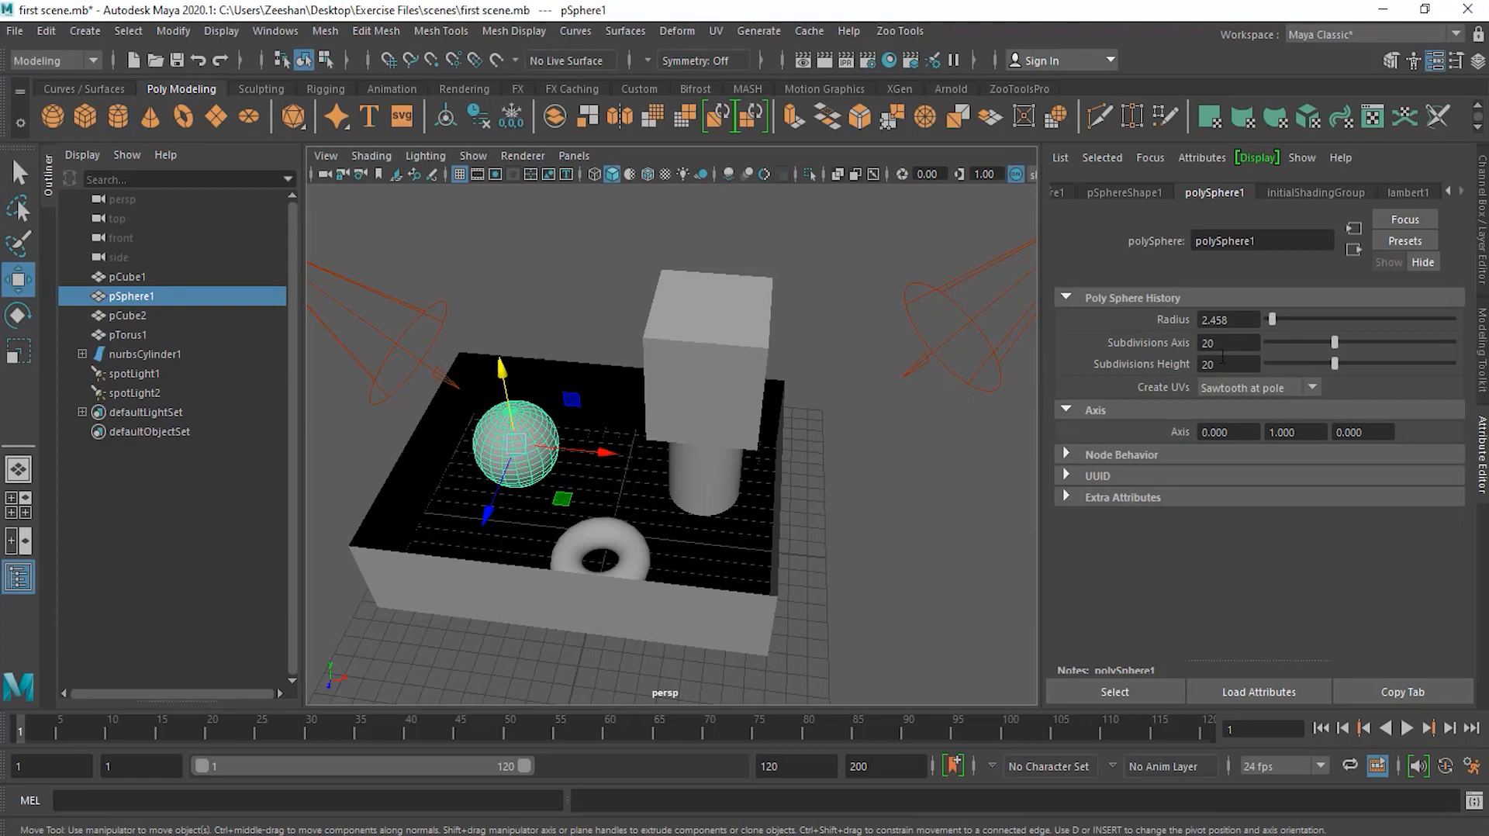
left_click_drag(1274, 315, 1321, 362)
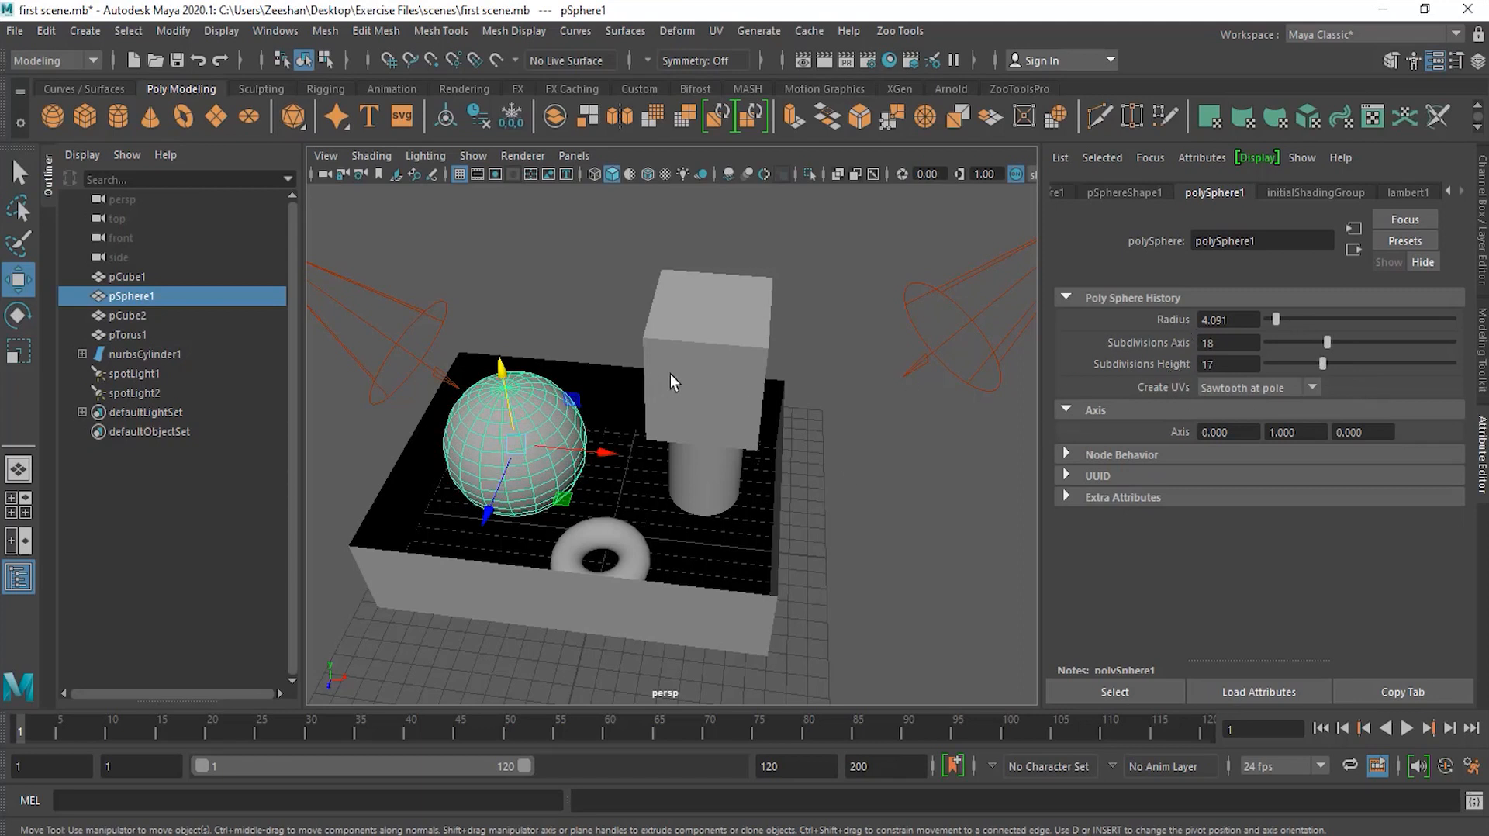
Step: Select the torus and set its polyTorus1 radius to 3.581, section radius 1.030 and twist 5.510
left_click(634, 548)
left_click(1243, 193)
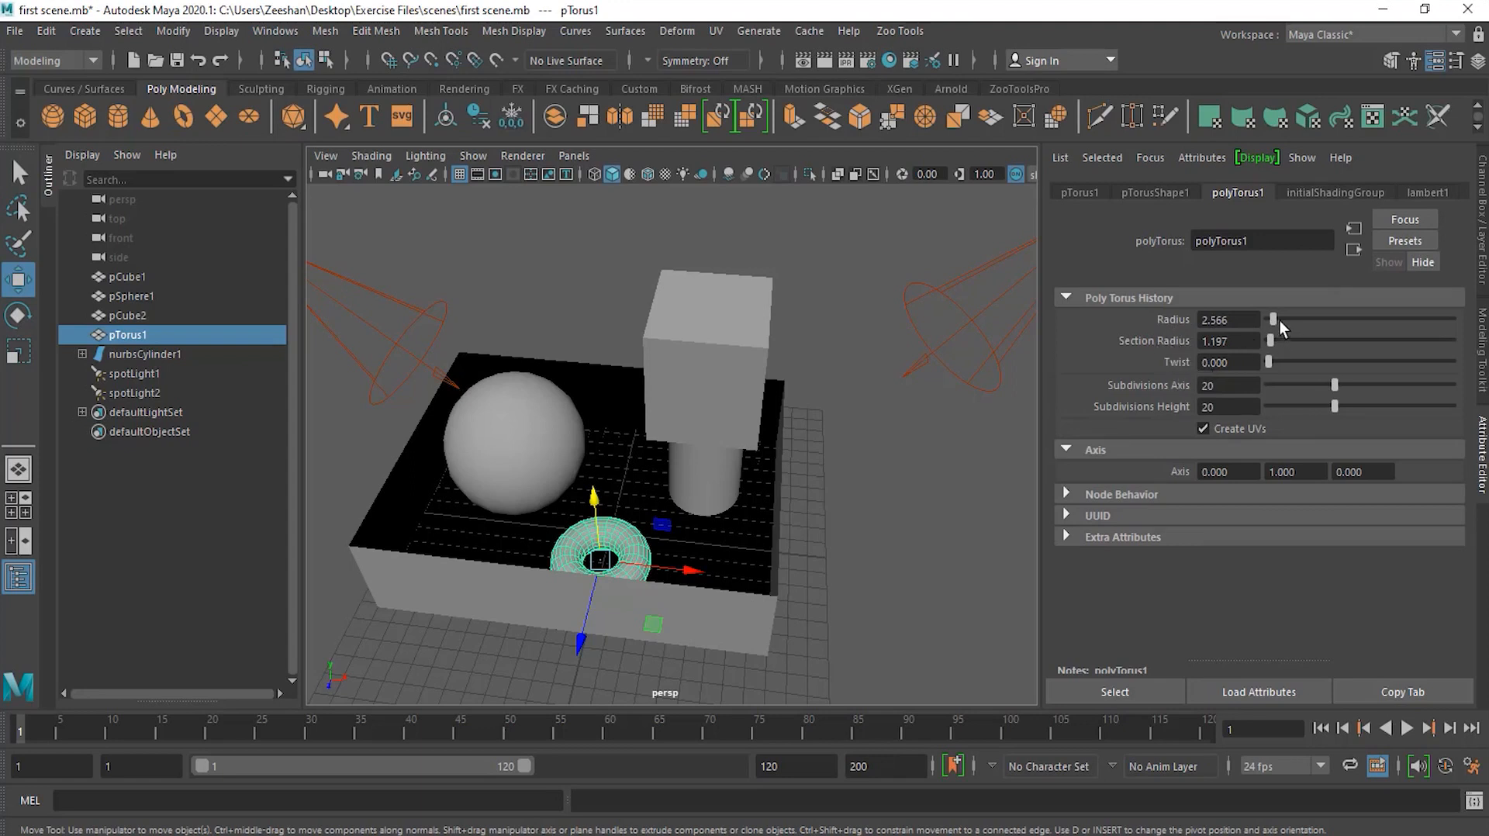
mouse_move(1276, 318)
left_mouse_down()
mouse_move(1278, 359)
mouse_move(1332, 360)
mouse_move(1271, 362)
mouse_move(1277, 313)
mouse_move(1268, 342)
left_mouse_up()
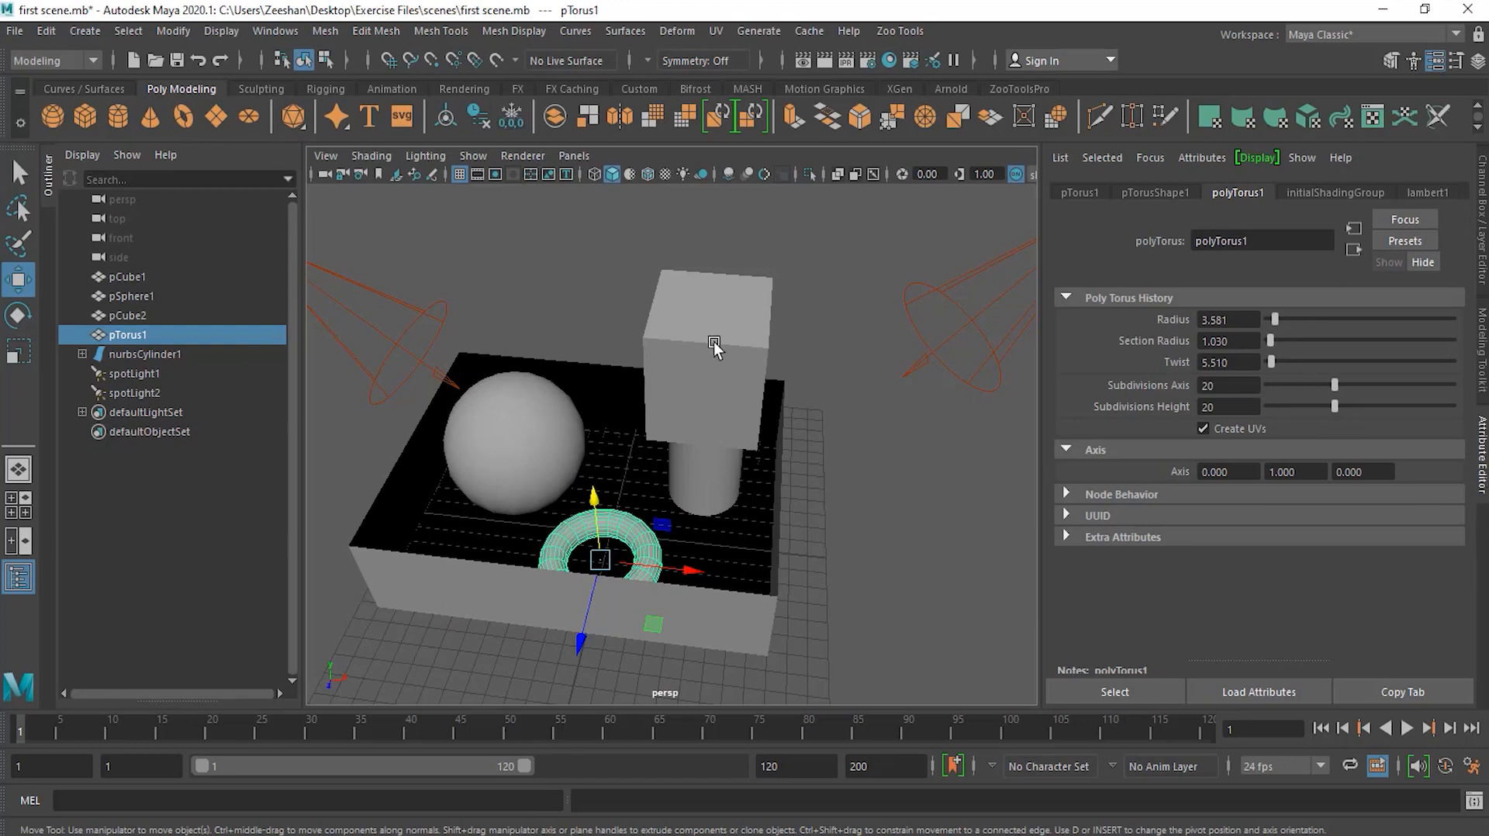
Step: Review the history node tabs of the sphere and the cube in the Attribute Editor
left_click(545, 411)
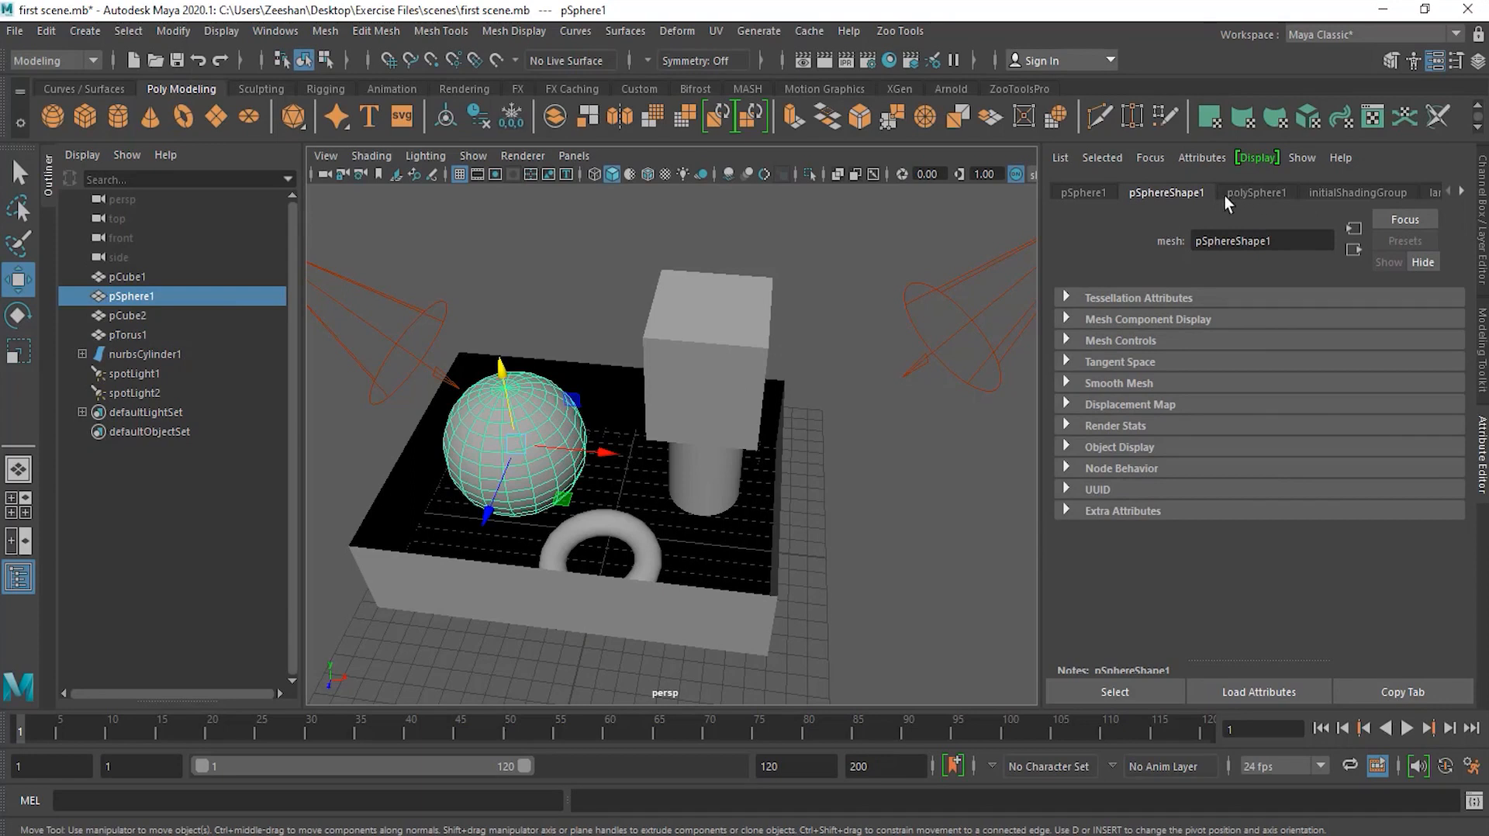
left_click(1253, 193)
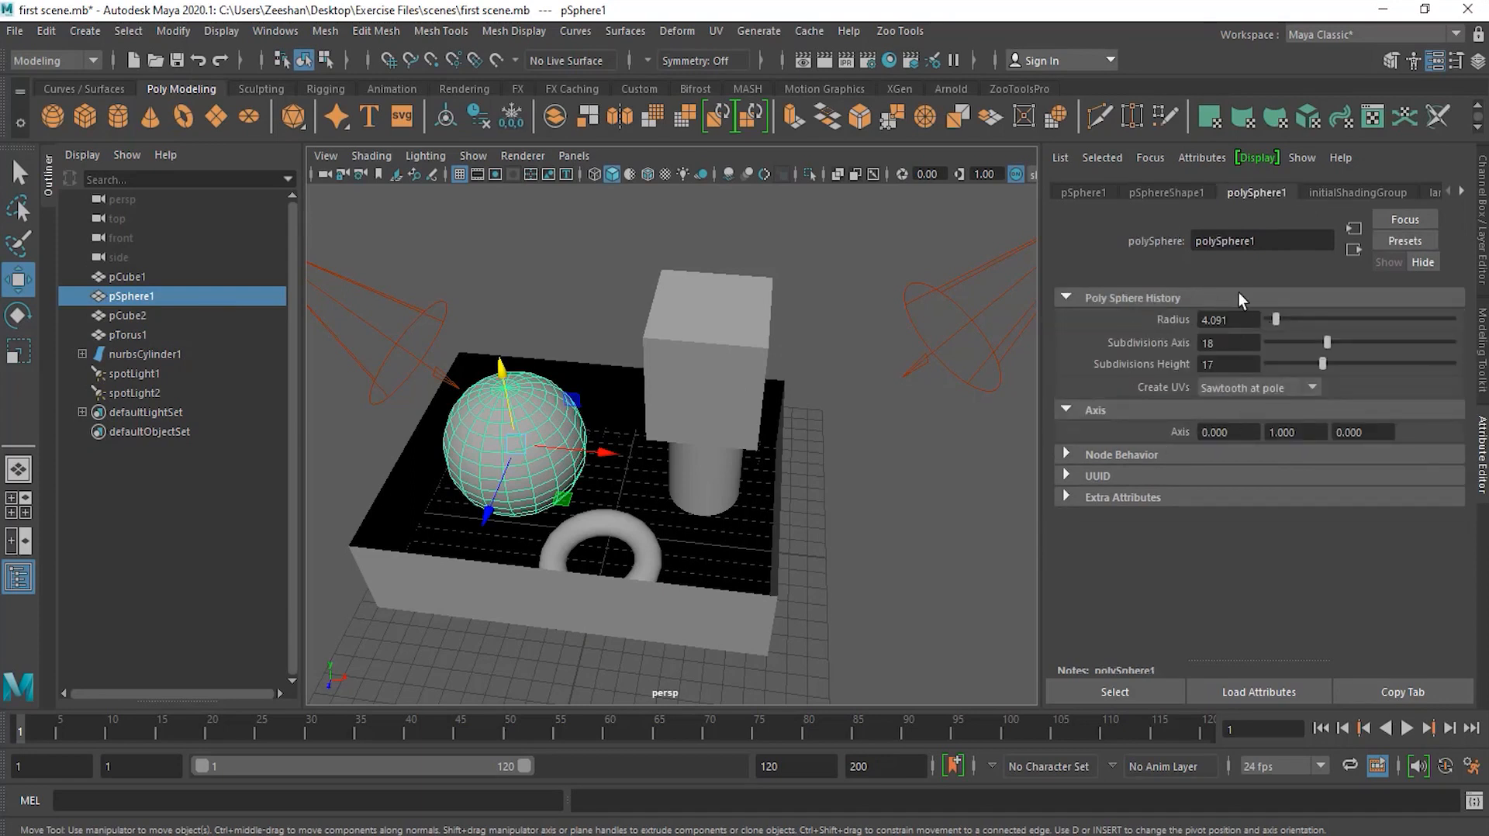
left_click(1265, 403)
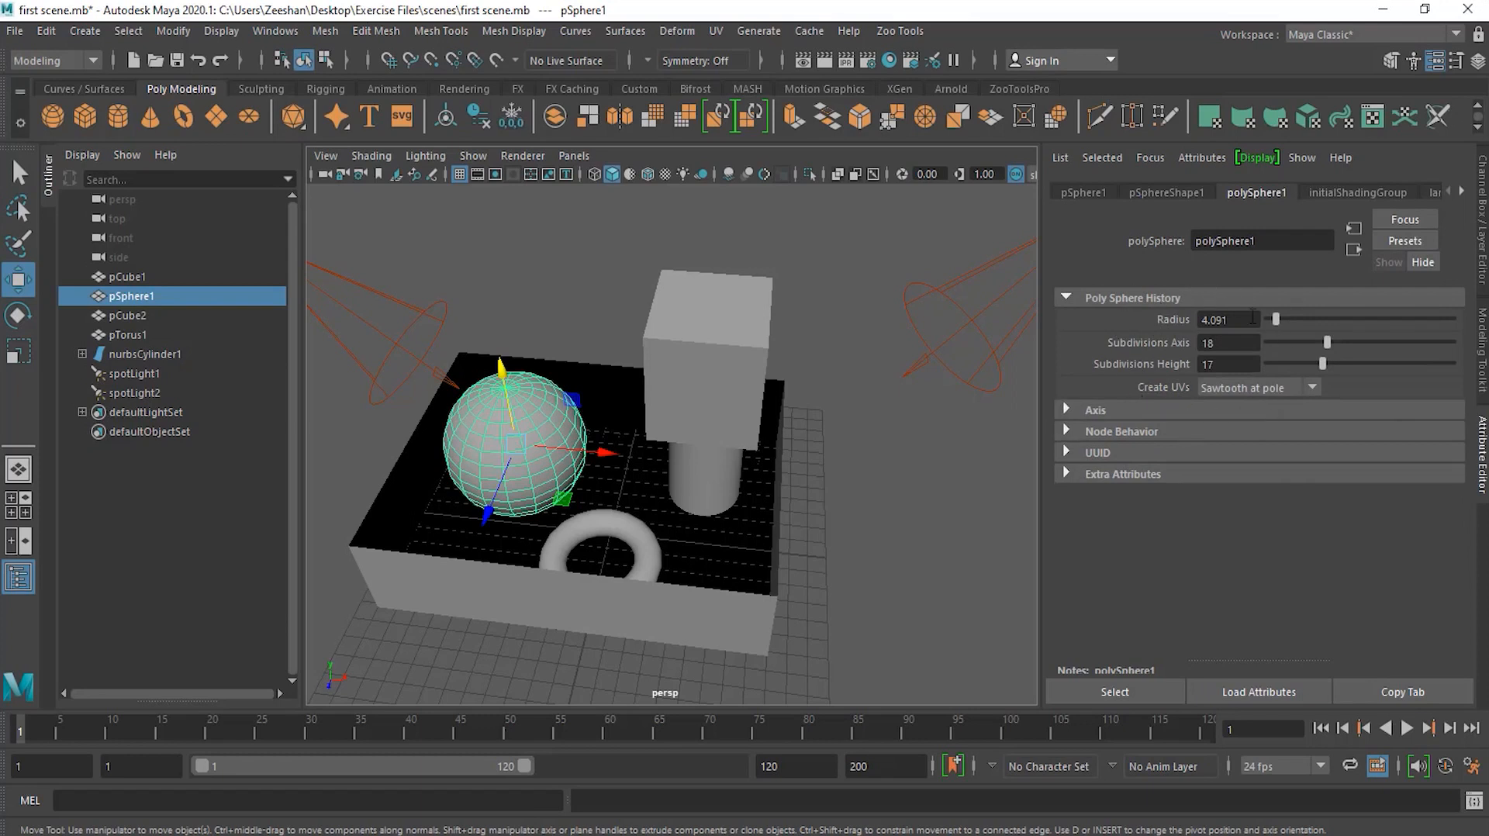
left_click(738, 332)
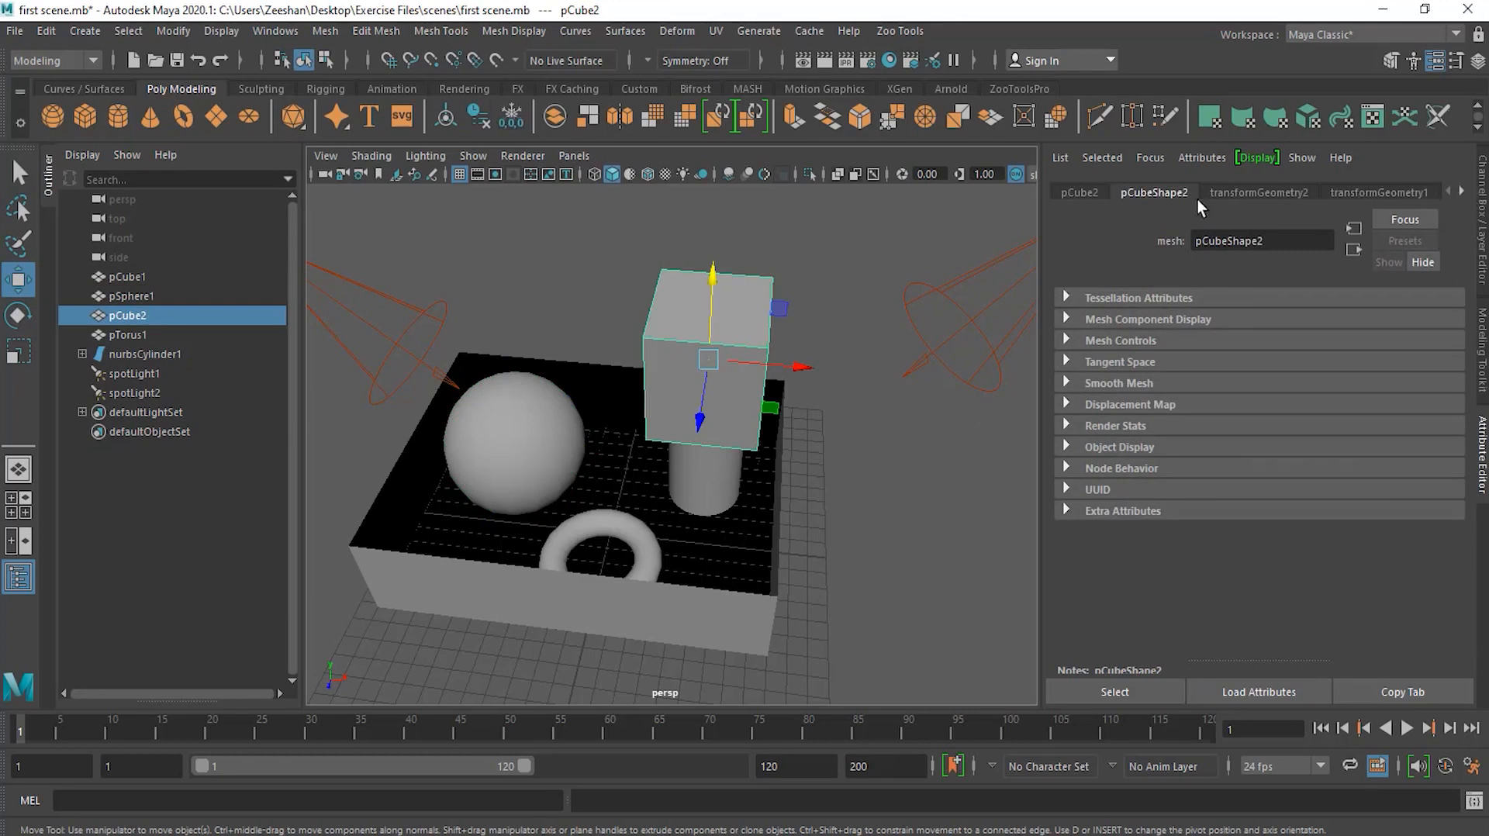
left_click(1463, 192)
left_click(1463, 192)
left_click(1463, 192)
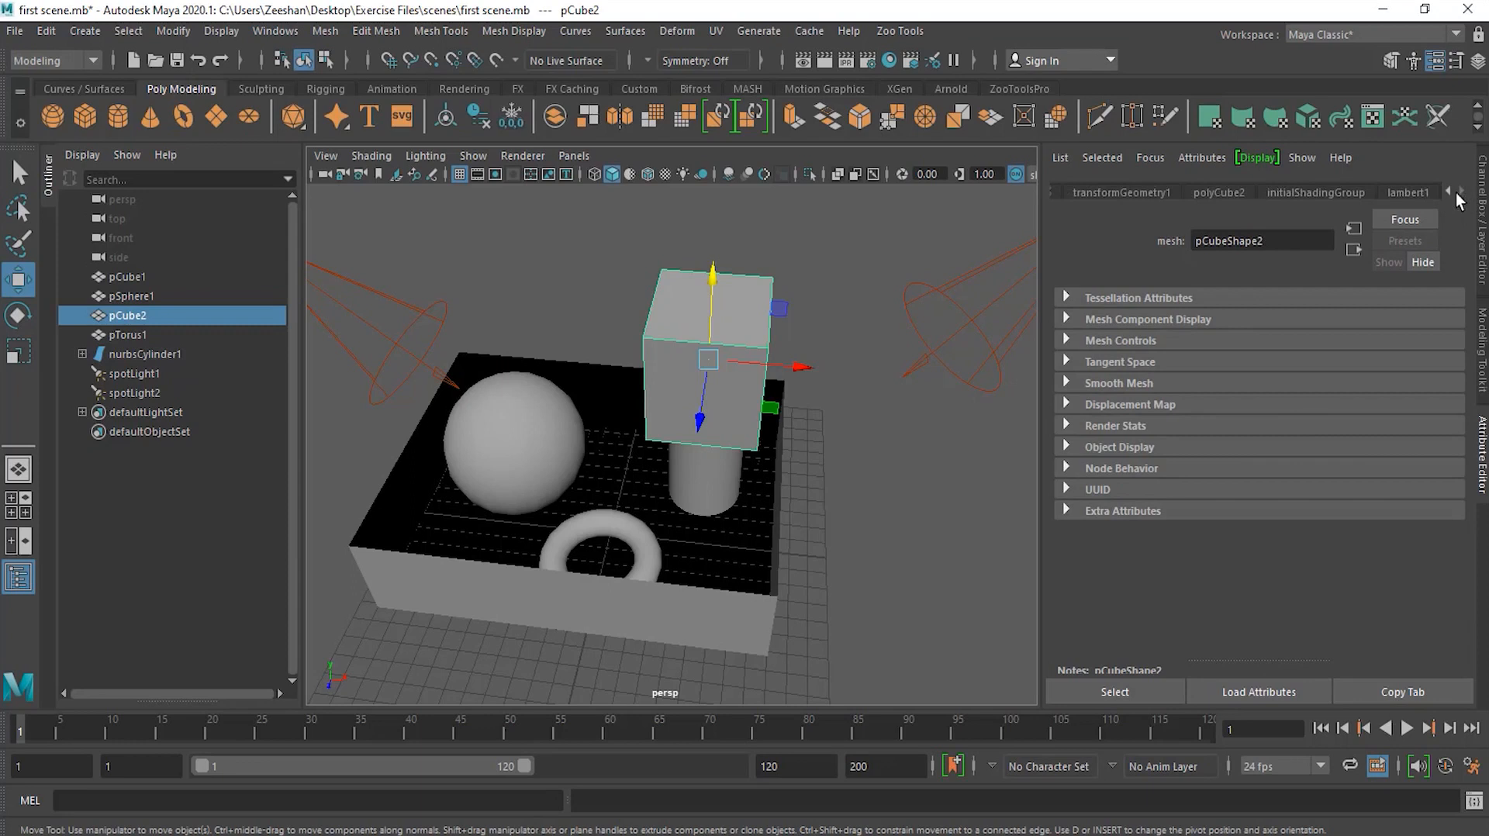
Step: Browse the cube's history node tabs in the Attribute Editor, then deselect everything
left_click(1215, 193)
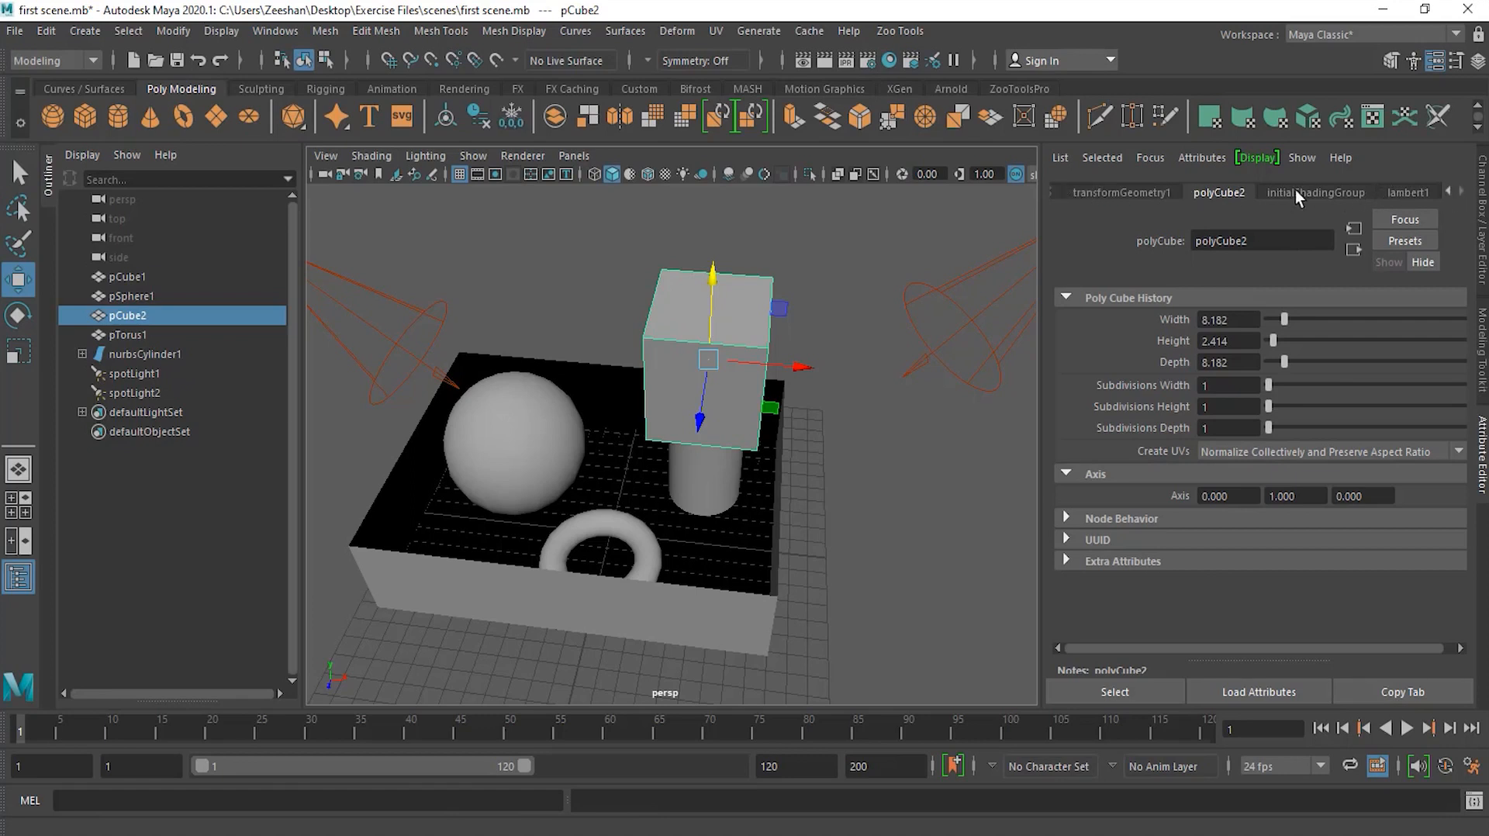
left_click(1445, 190)
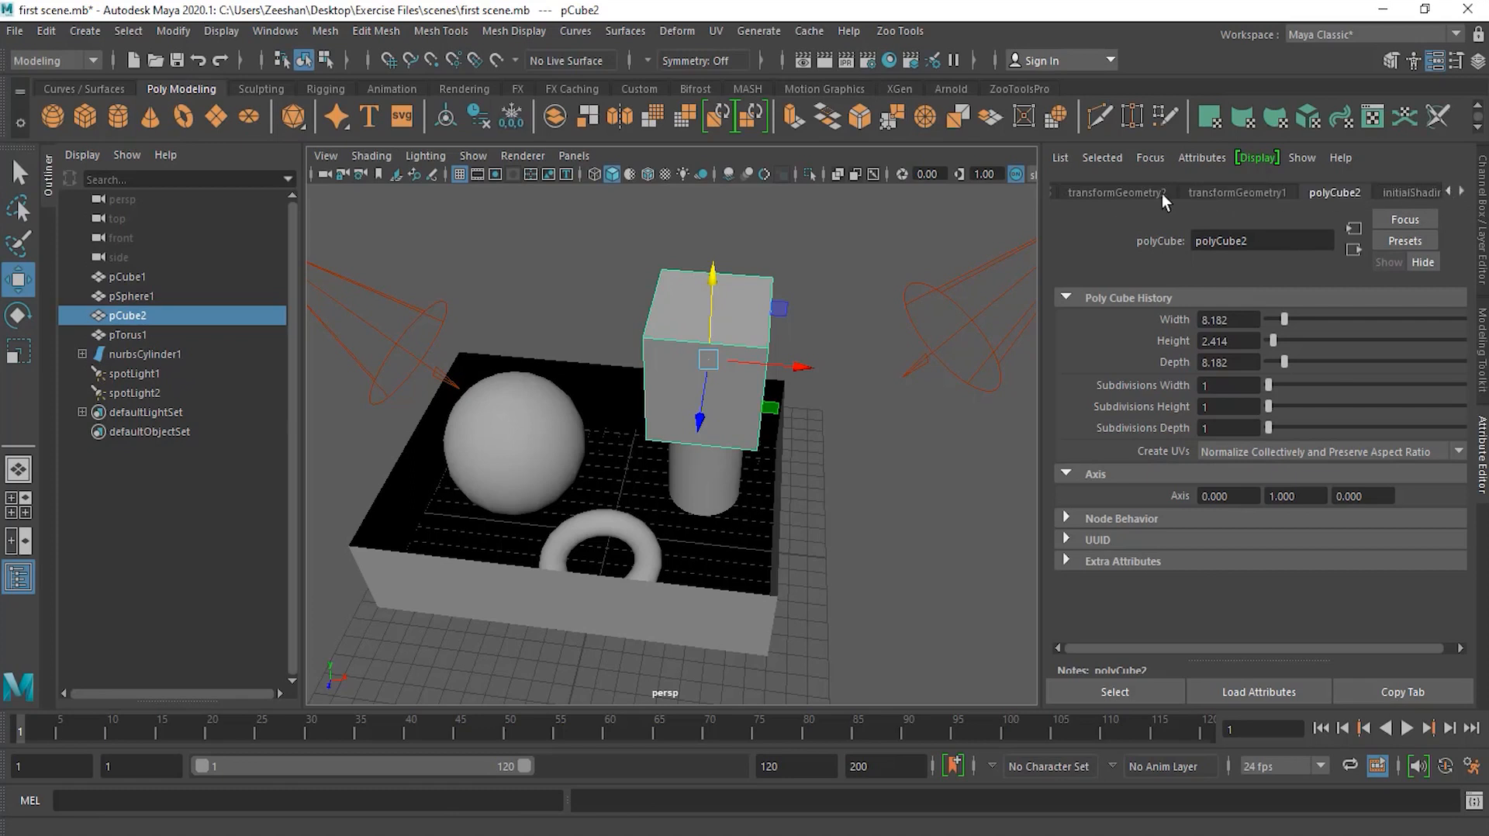
left_click(1461, 191)
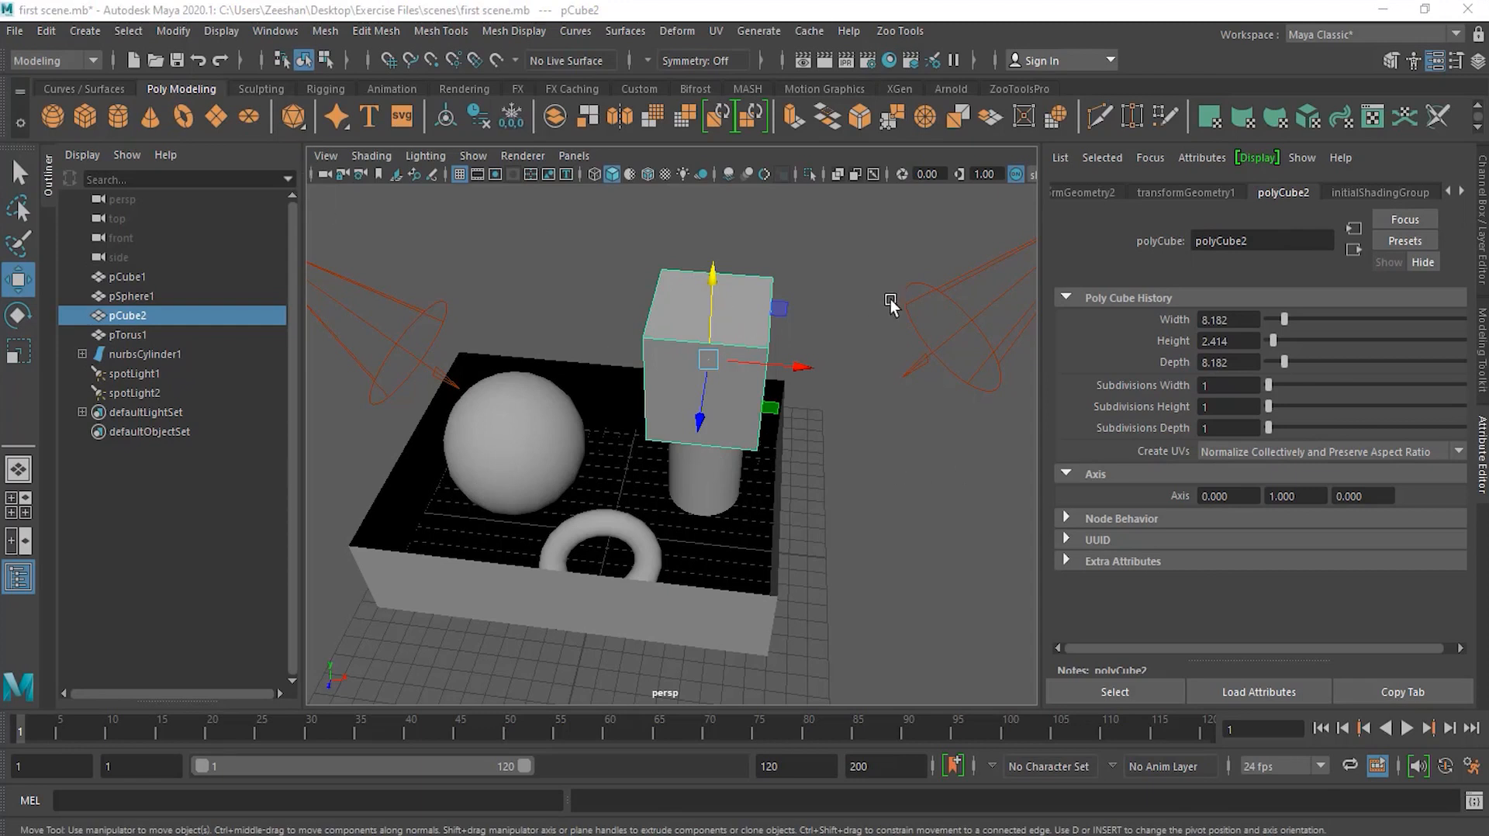
left_click(829, 266)
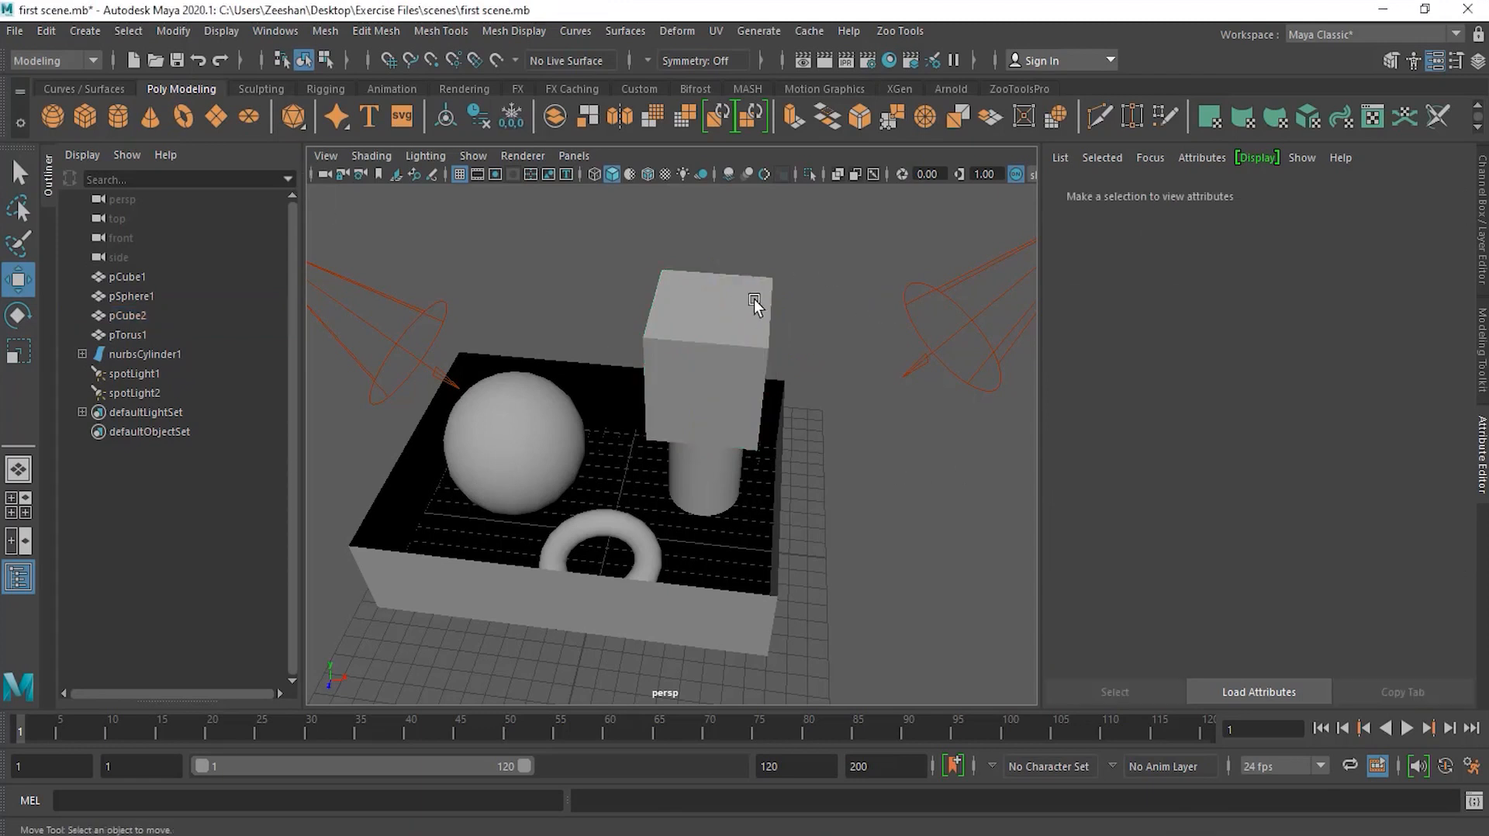
Step: Start a new scene without saving changes to first scene.mb
left_click(15, 31)
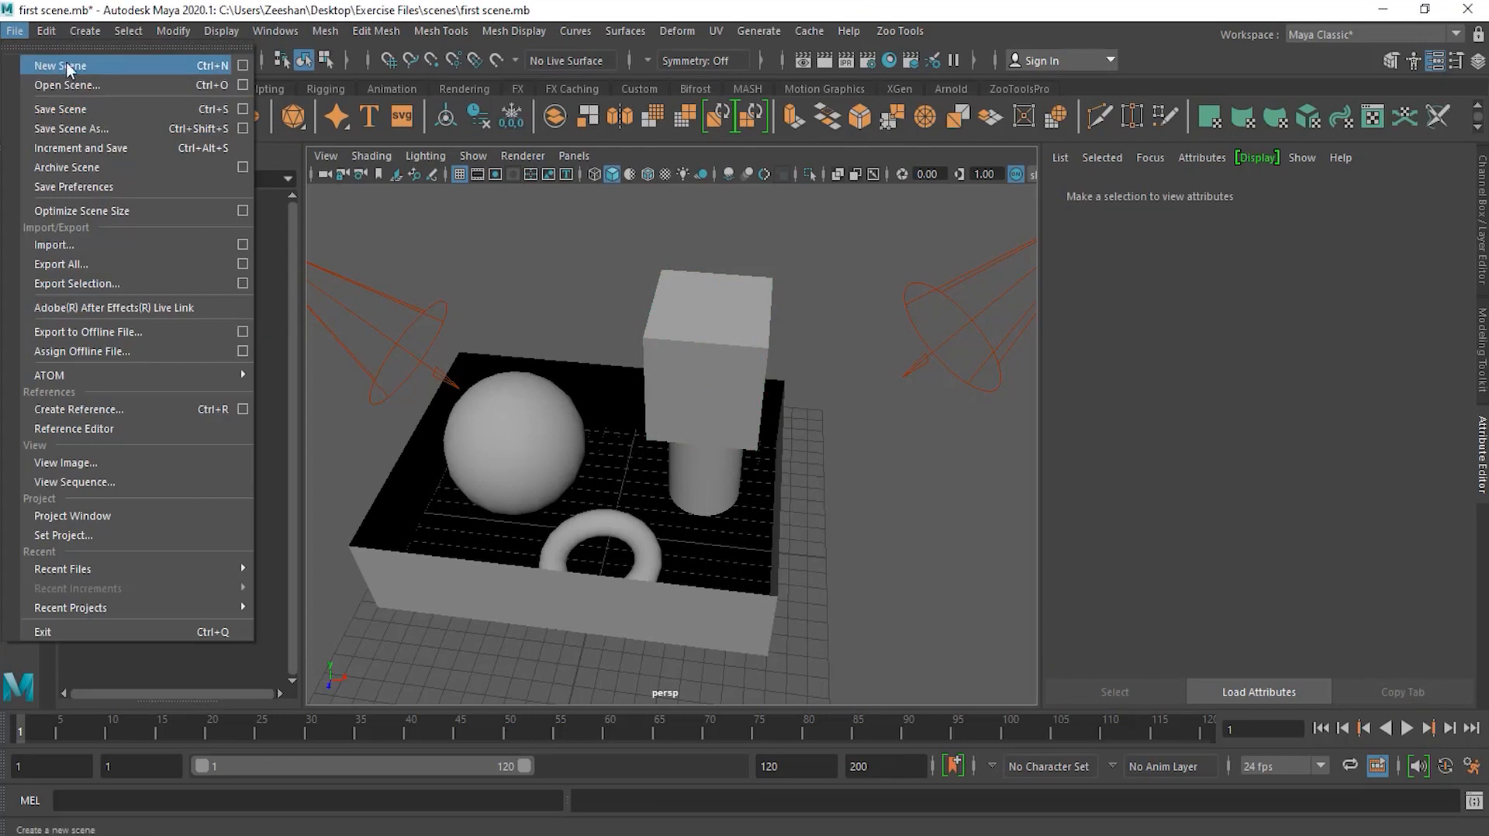
left_click(429, 206)
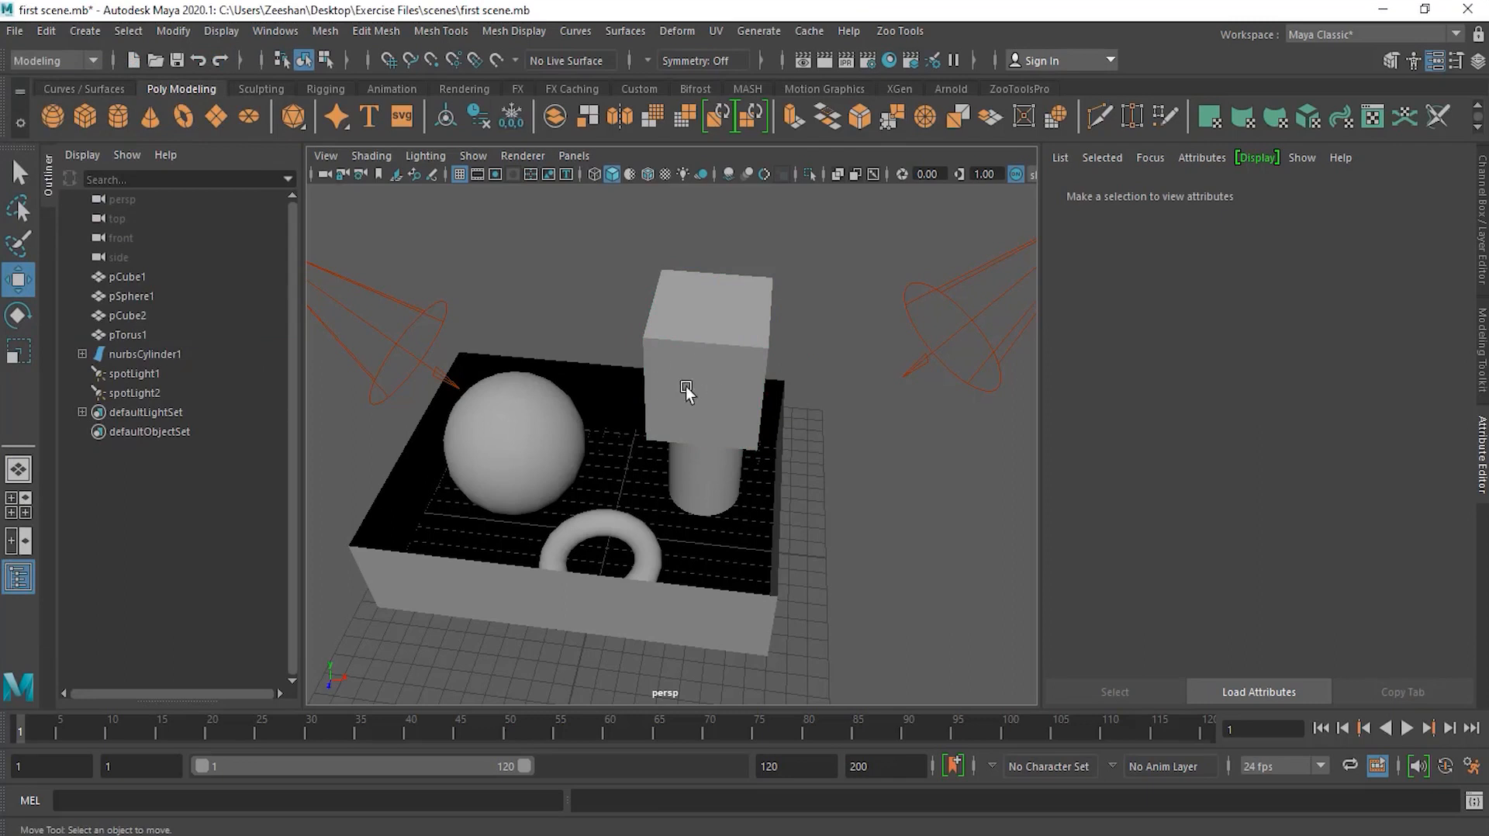
left_click_drag(819, 448, 665, 422, "alt")
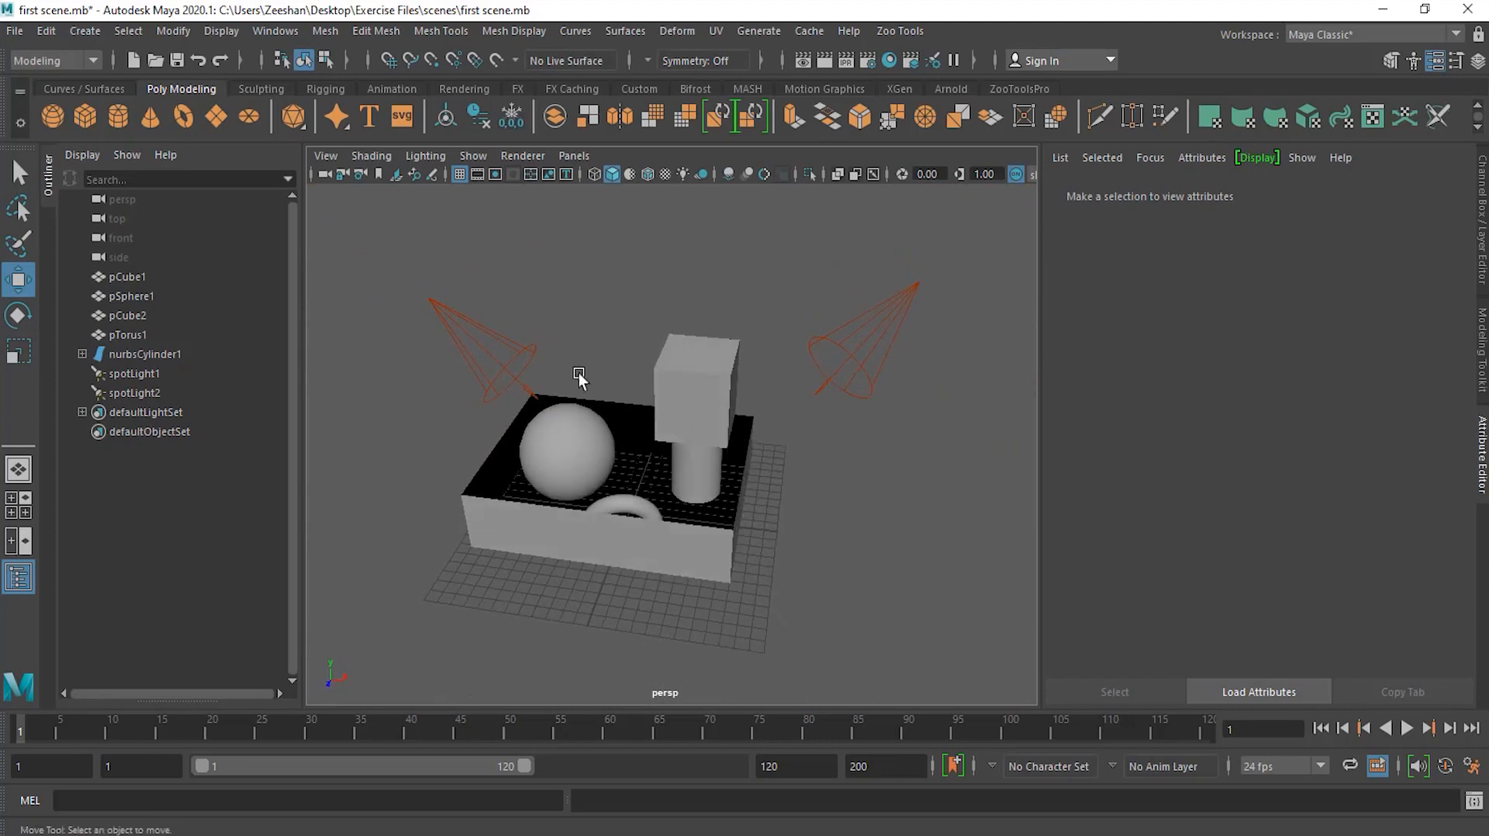
left_click(15, 31)
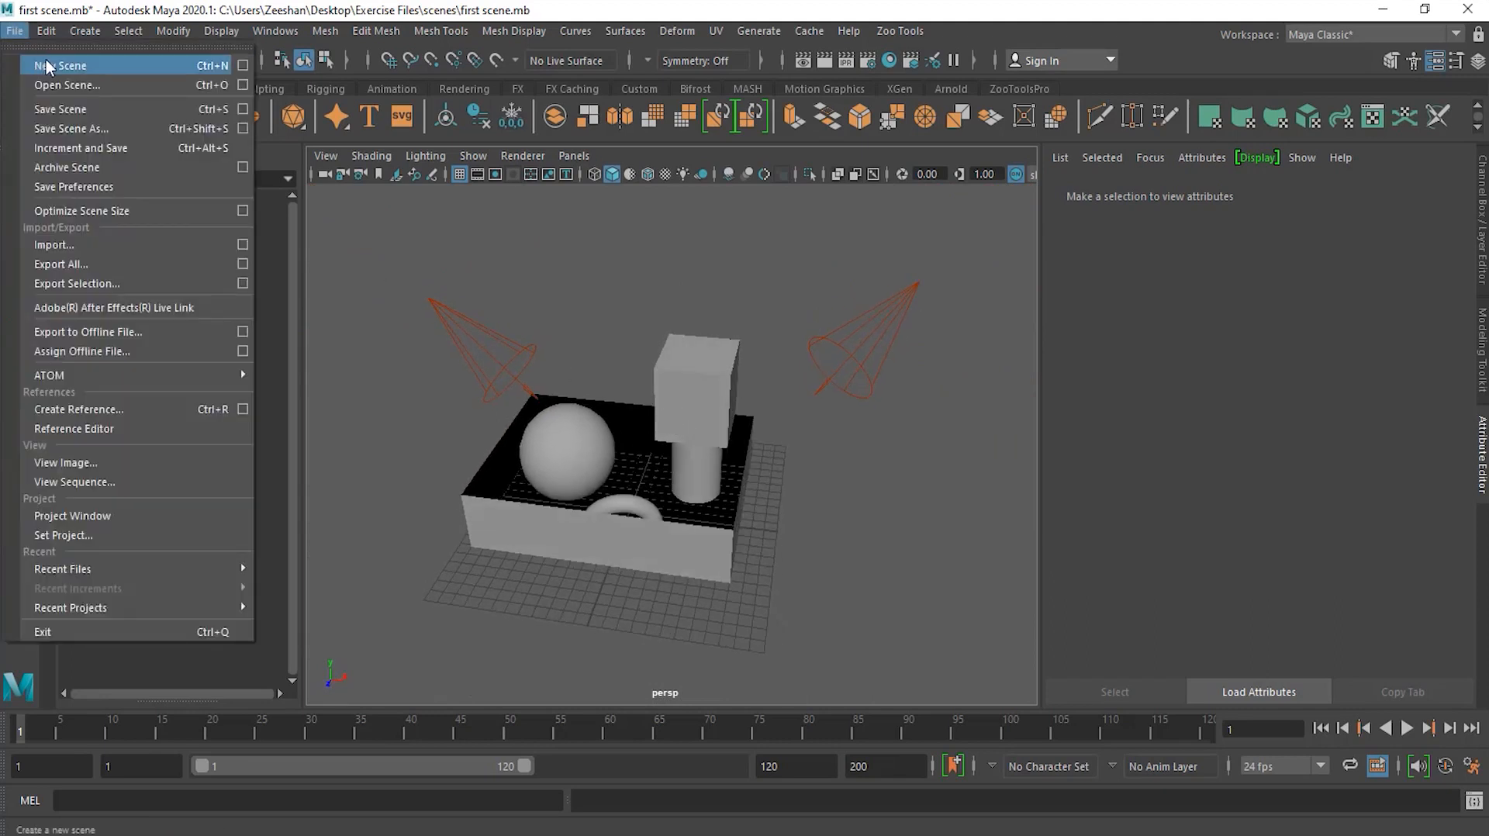
left_click(76, 65)
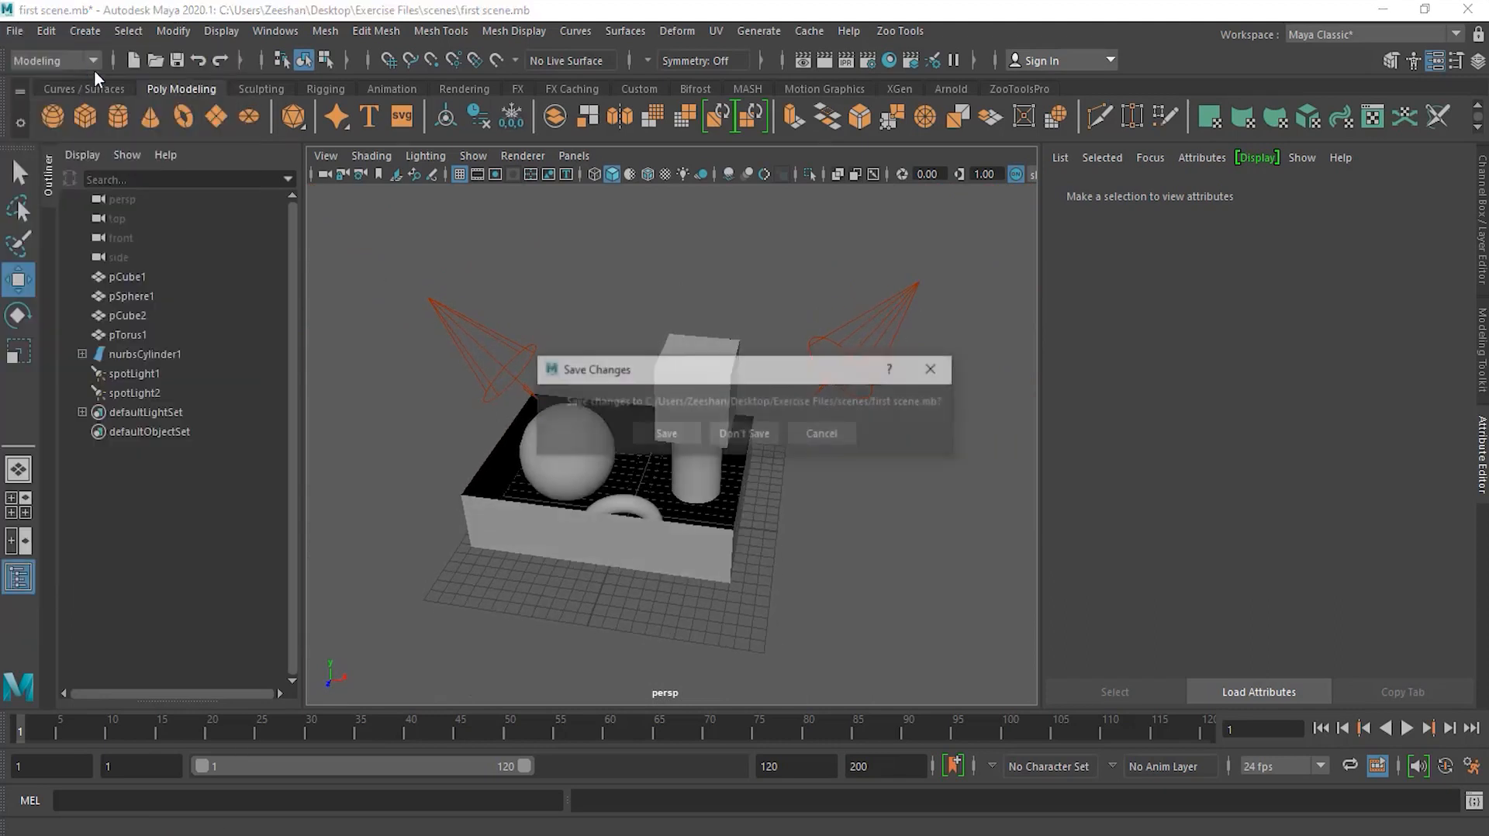
left_click(742, 434)
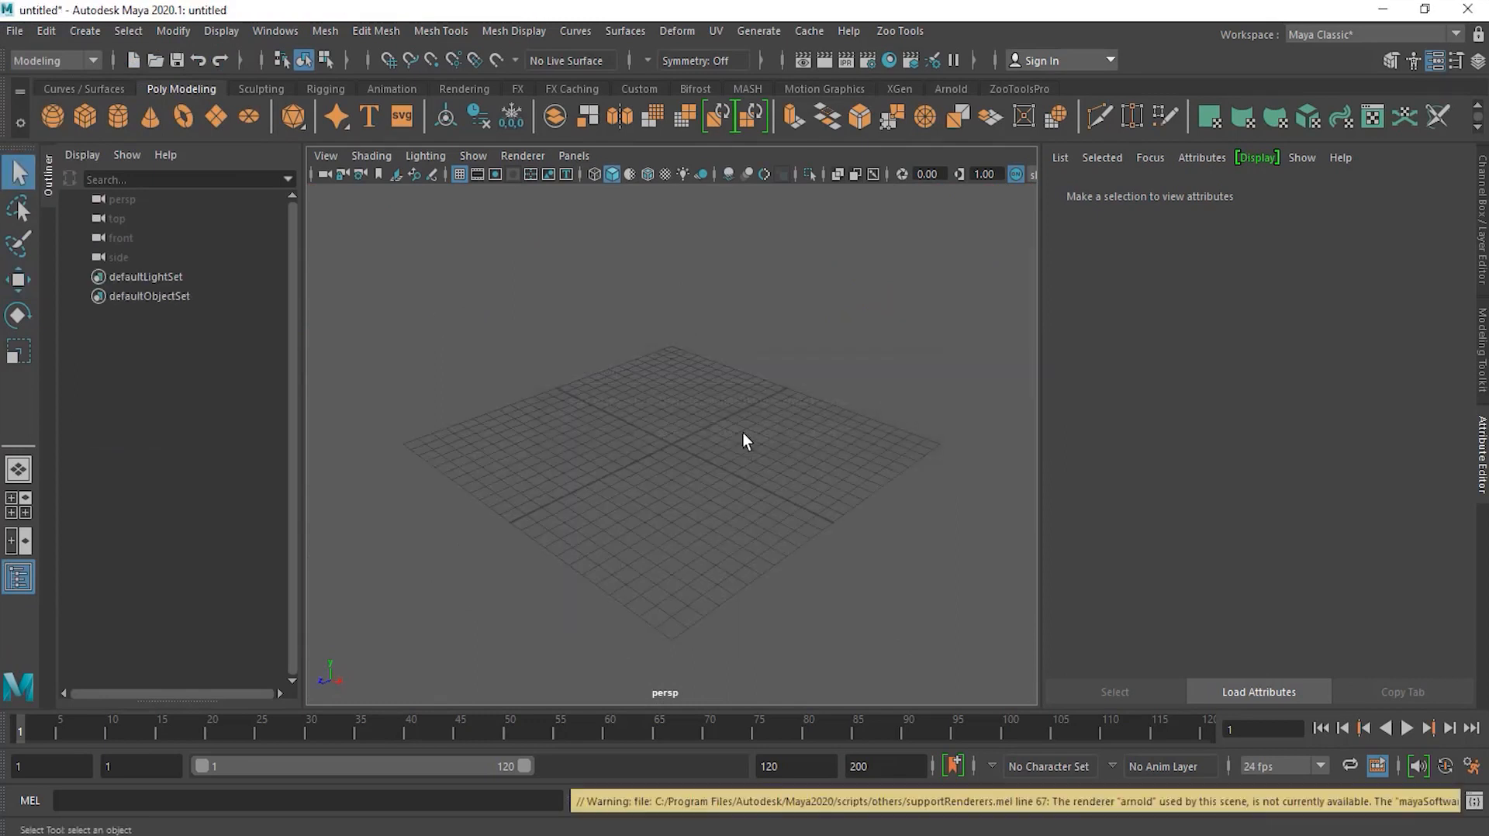
Step: Create a polygon cube at the grid origin
left_click_drag(621, 412, 652, 426, "alt")
right_click_drag(611, 411, 673, 406, "alt")
middle_click_drag(775, 408, 755, 424, "alt")
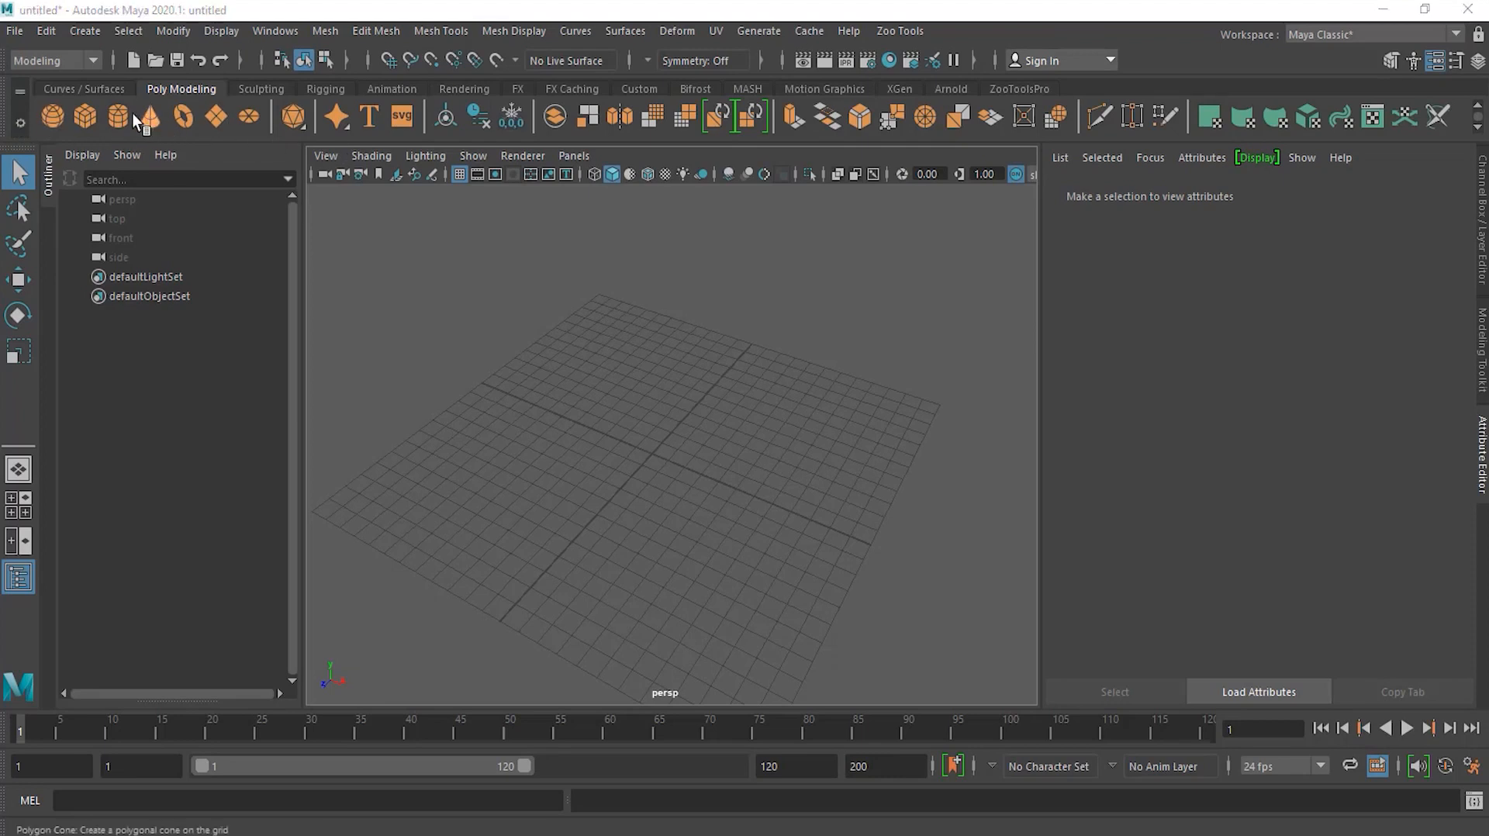
left_click(81, 114)
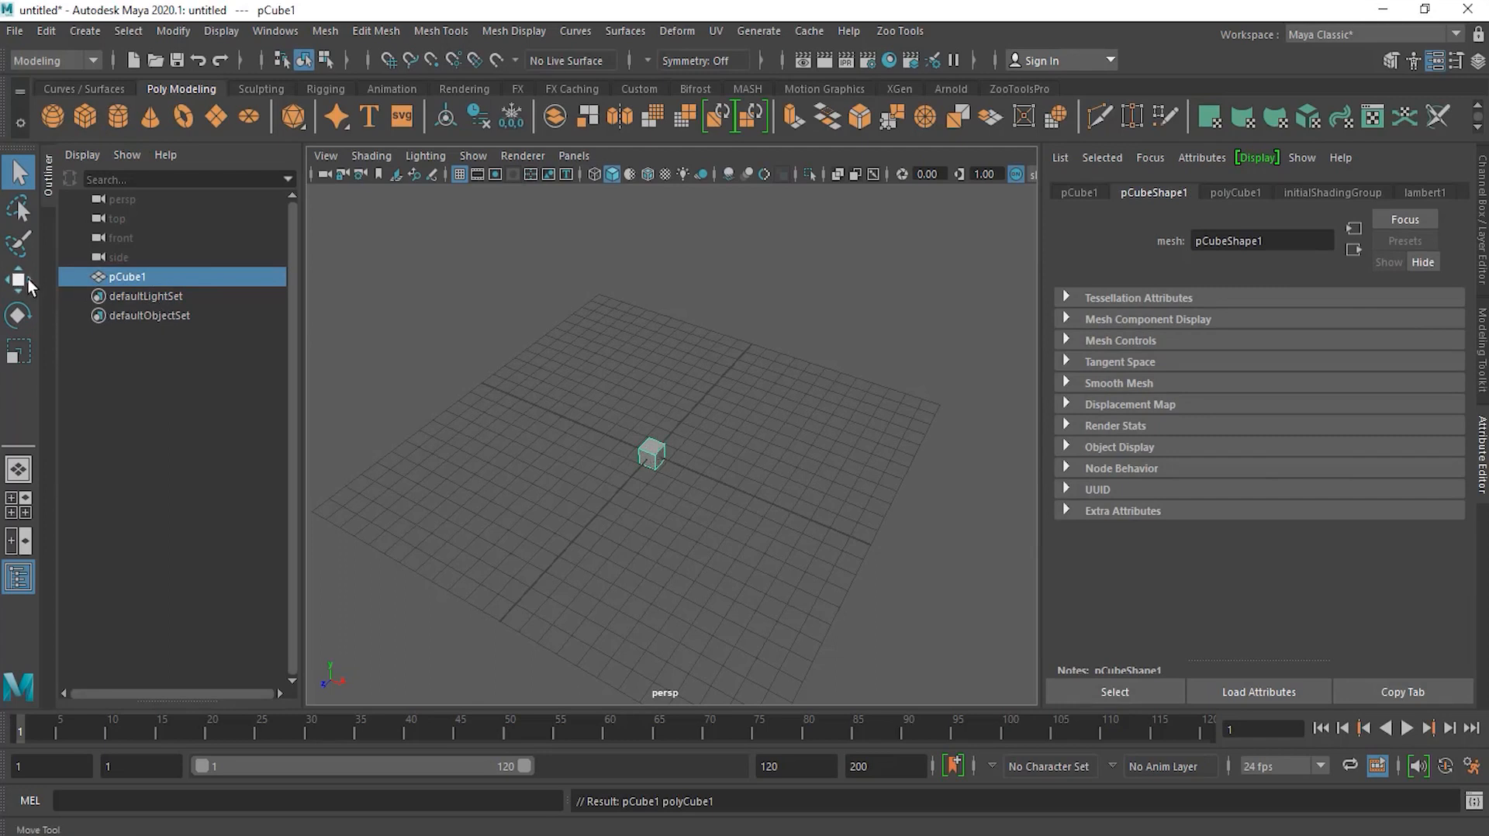
Step: Scale the cube into a wide flat slab and move it upward above the grid
left_click(18, 350)
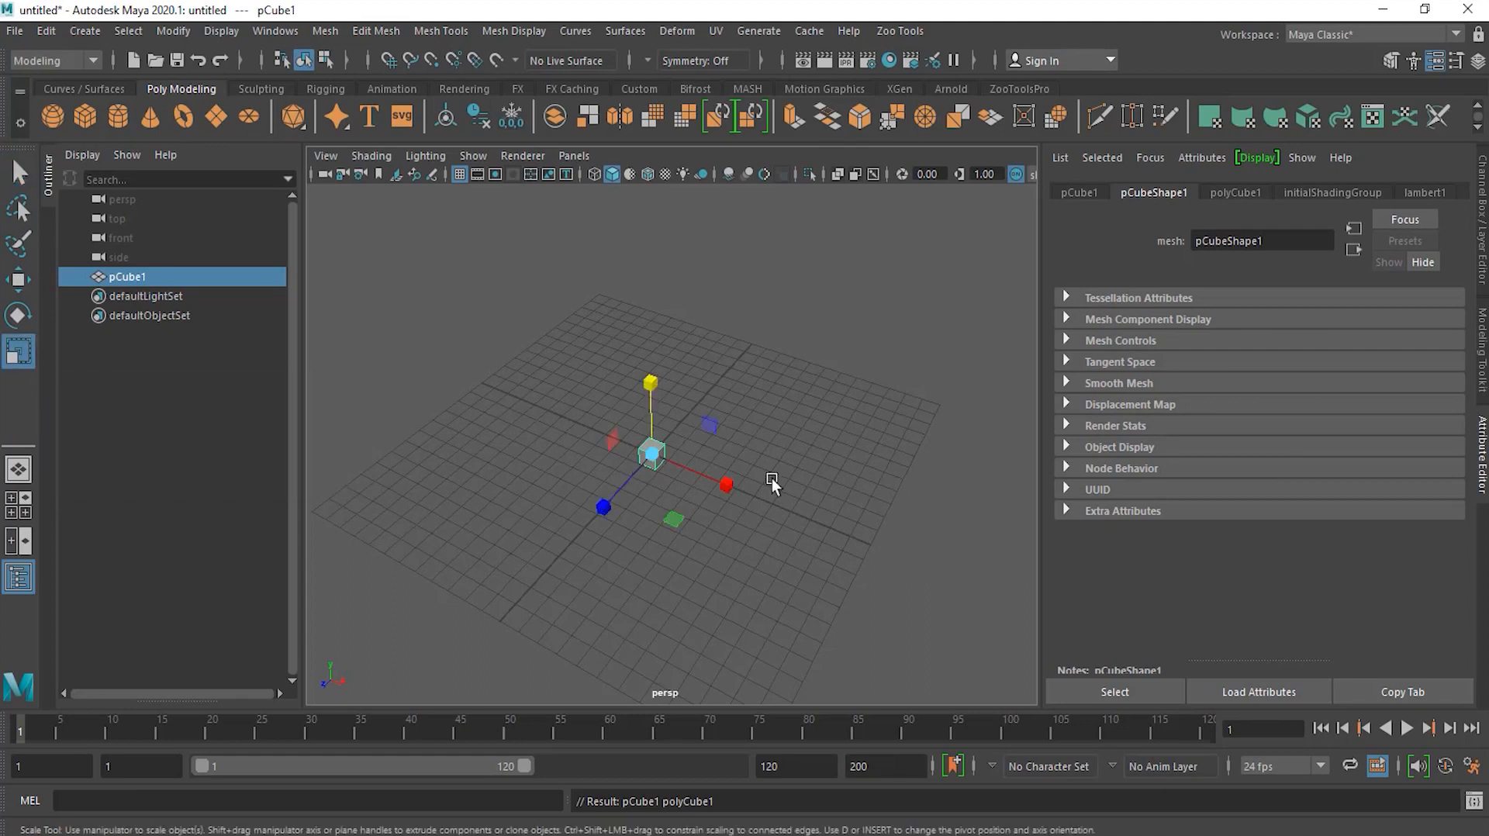
left_click_drag(652, 454, 807, 436)
left_click_drag(740, 574, 744, 535, "alt")
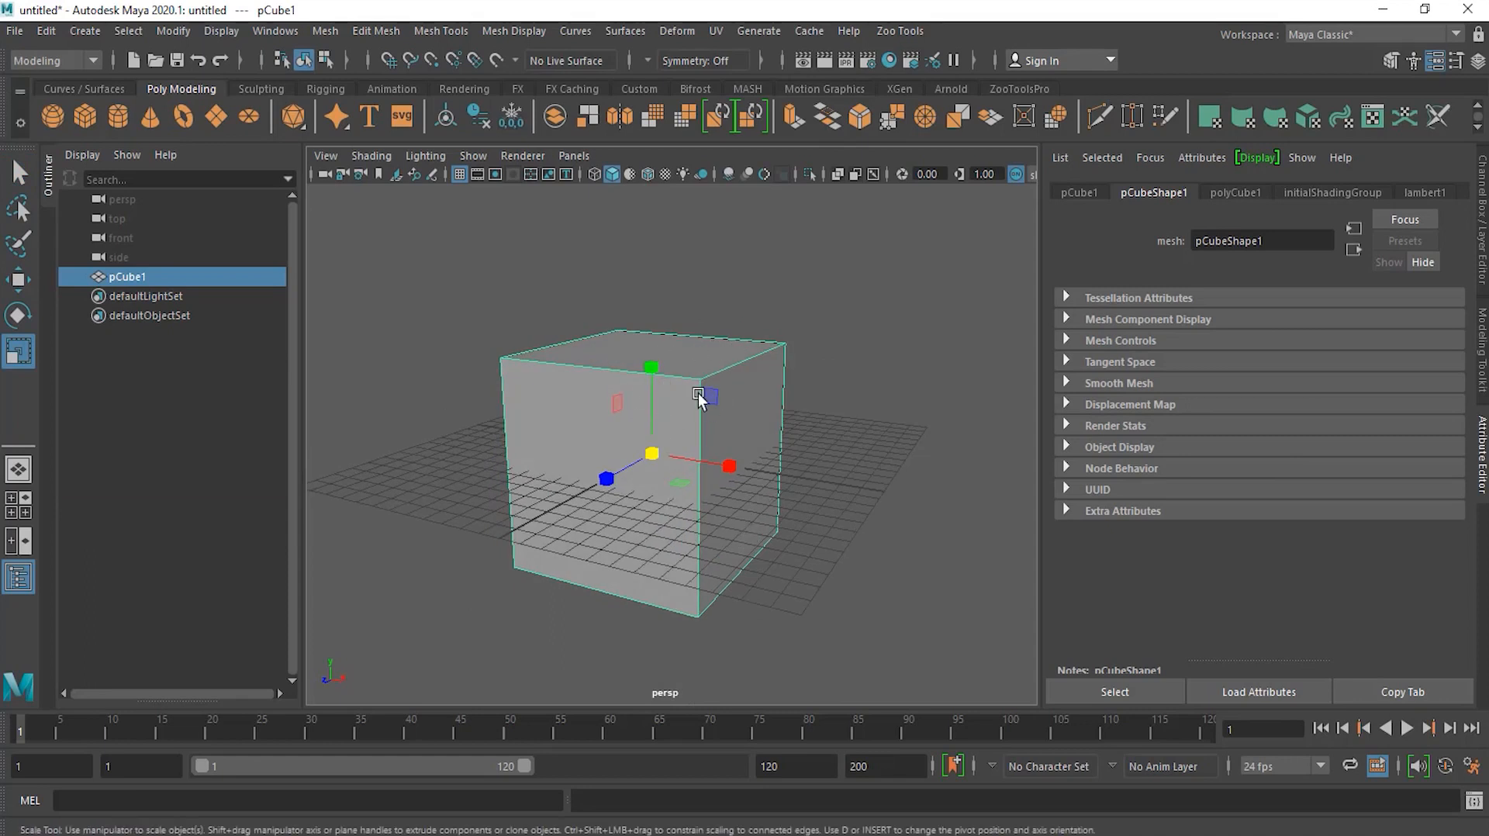
left_click_drag(653, 371, 672, 454)
left_click_drag(786, 504, 765, 532, "alt")
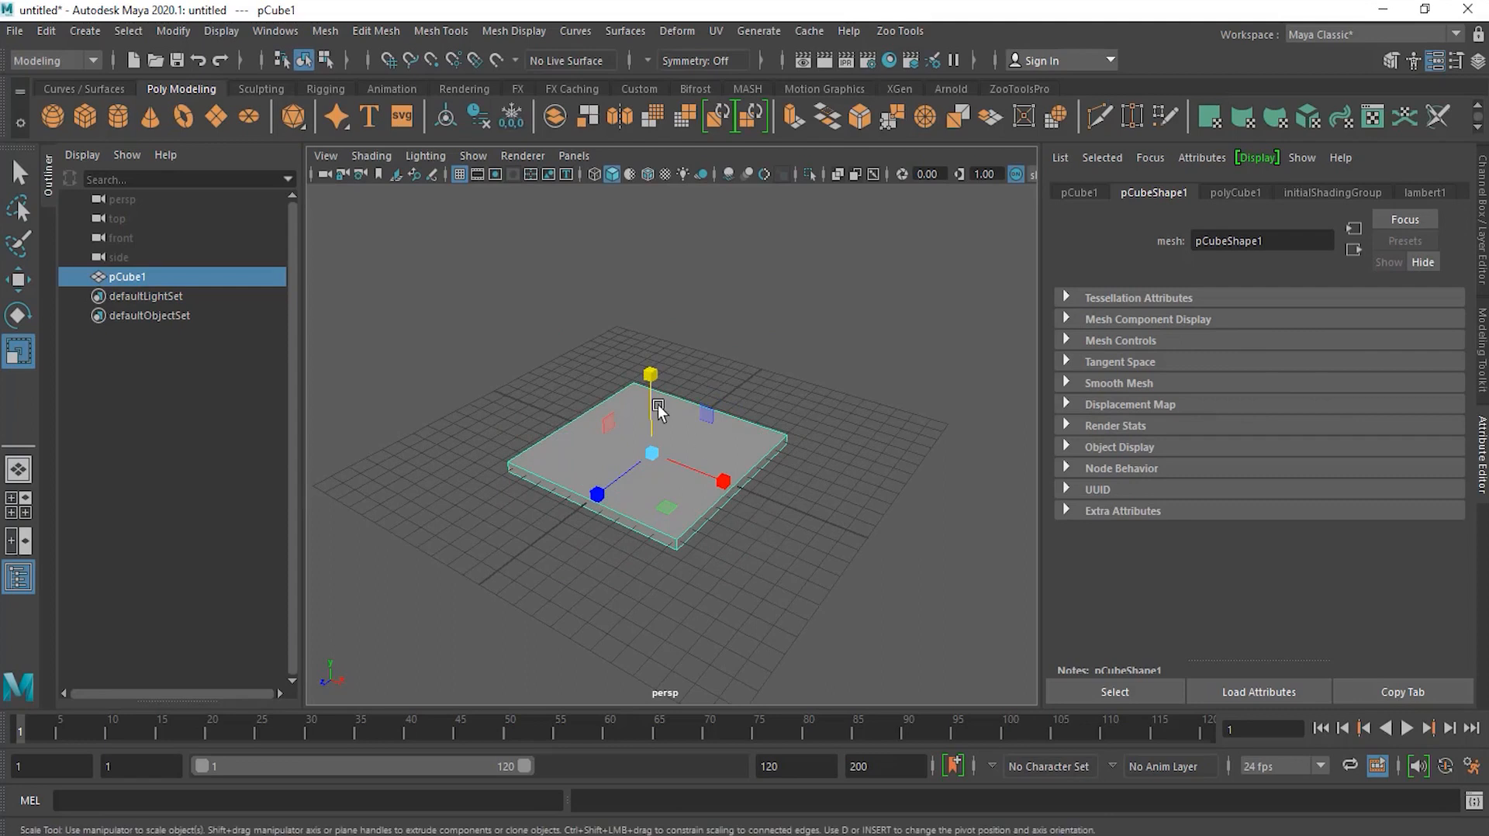
key("w")
left_click_drag(651, 397, 737, 467, "alt")
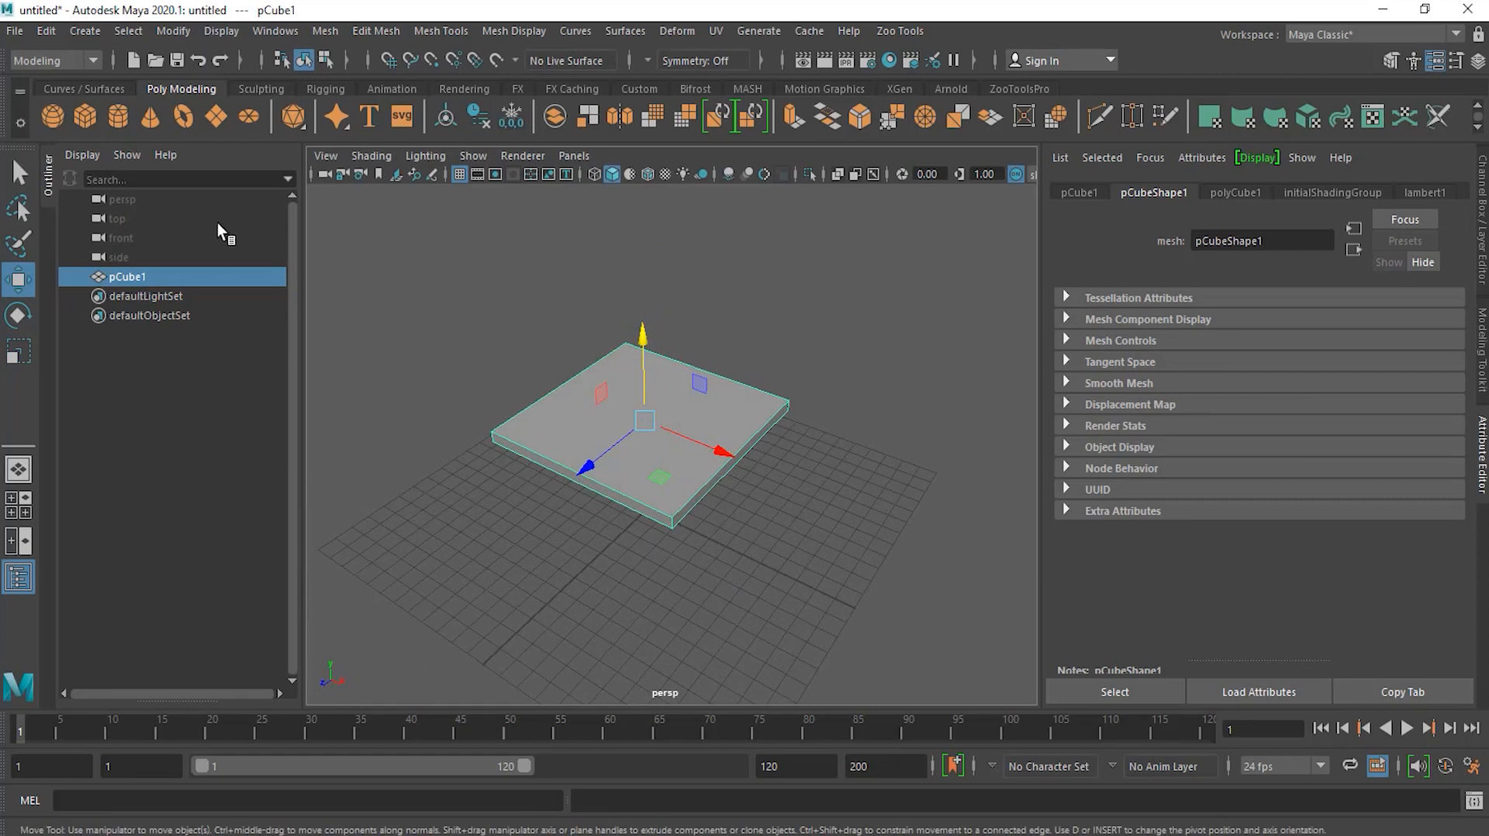
Step: Create a second polygon cube below the slab
left_click(85, 110)
left_click_drag(751, 559, 641, 535, "alt")
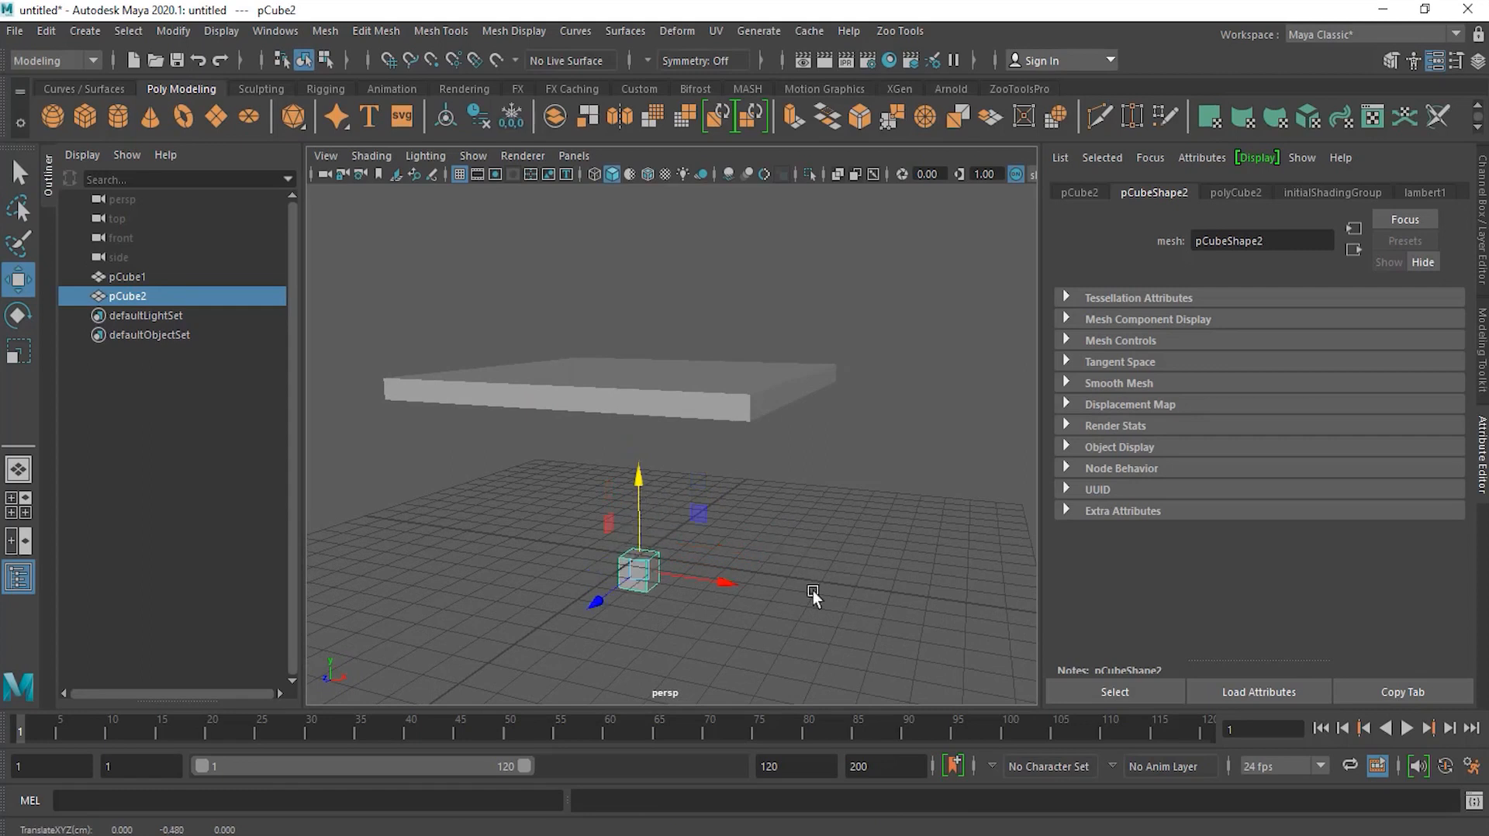
left_click_drag(638, 510, 640, 483)
left_click_drag(642, 496, 690, 578, "alt")
Step: Scale the second cube into a thin tall column, then undo the vertical scale
left_click(18, 351)
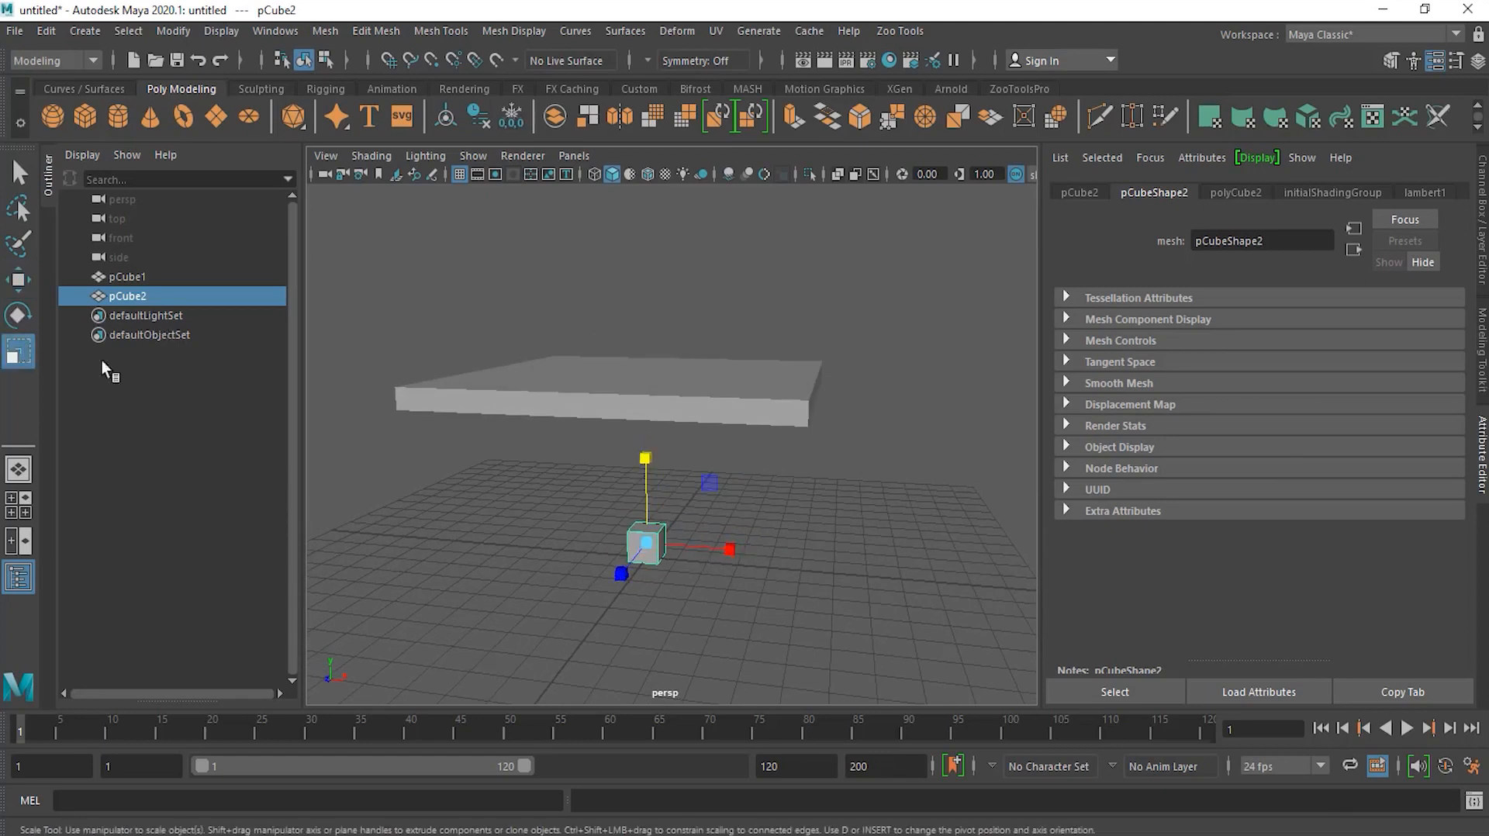
left_click(730, 549)
mouse_move(730, 549)
left_mouse_down()
mouse_move(638, 558)
mouse_move(707, 553)
left_mouse_up()
left_click_drag(650, 471, 645, 256)
left_click_drag(653, 564, 617, 606, "alt")
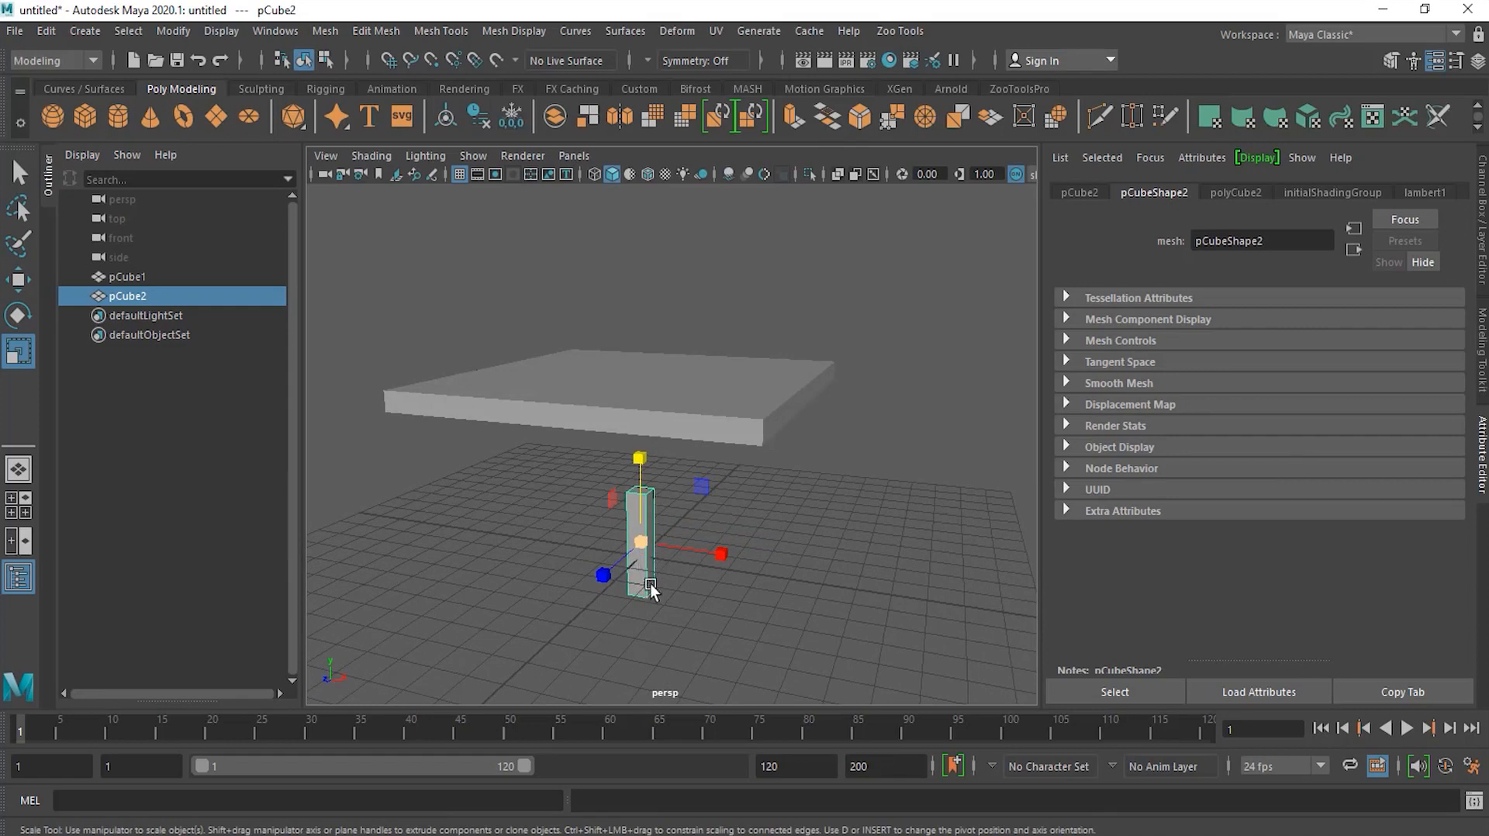
left_click_drag(648, 541, 644, 502)
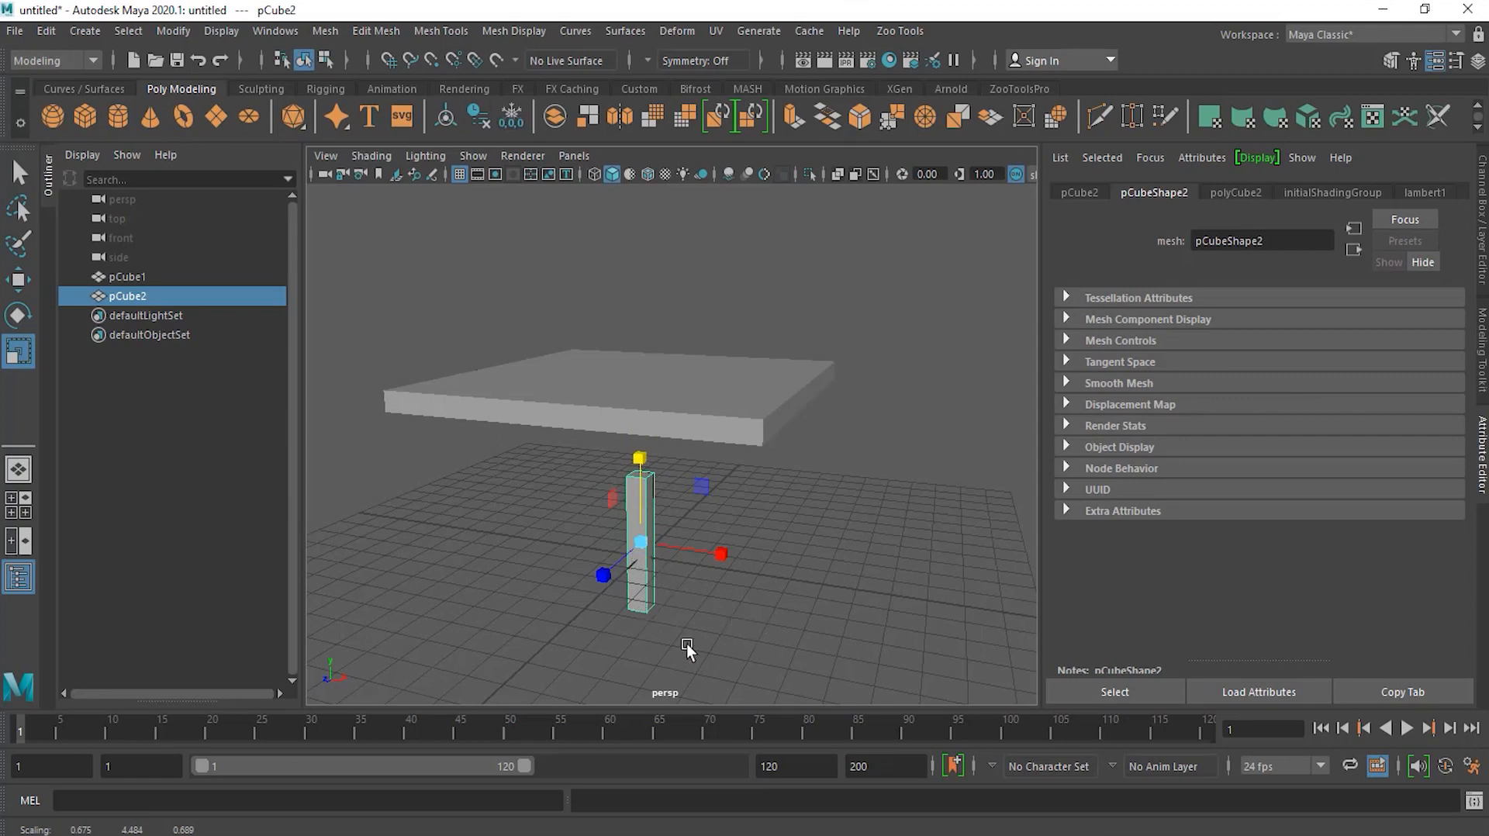
key("ctrl+z")
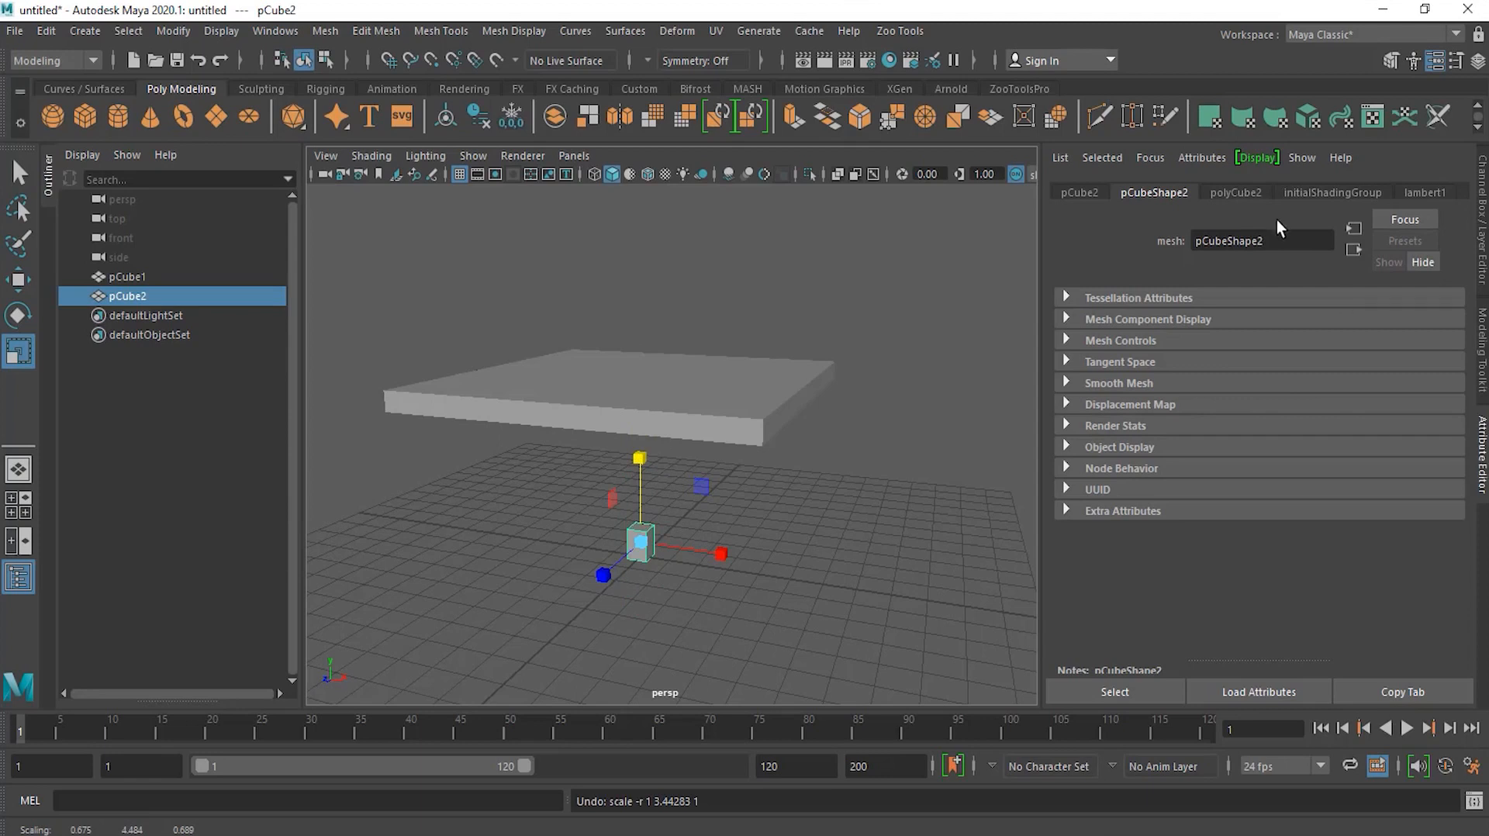
Step: Set the second cube's polyCube2 height to 4.817 and move its pivot down to the base
left_click(1239, 194)
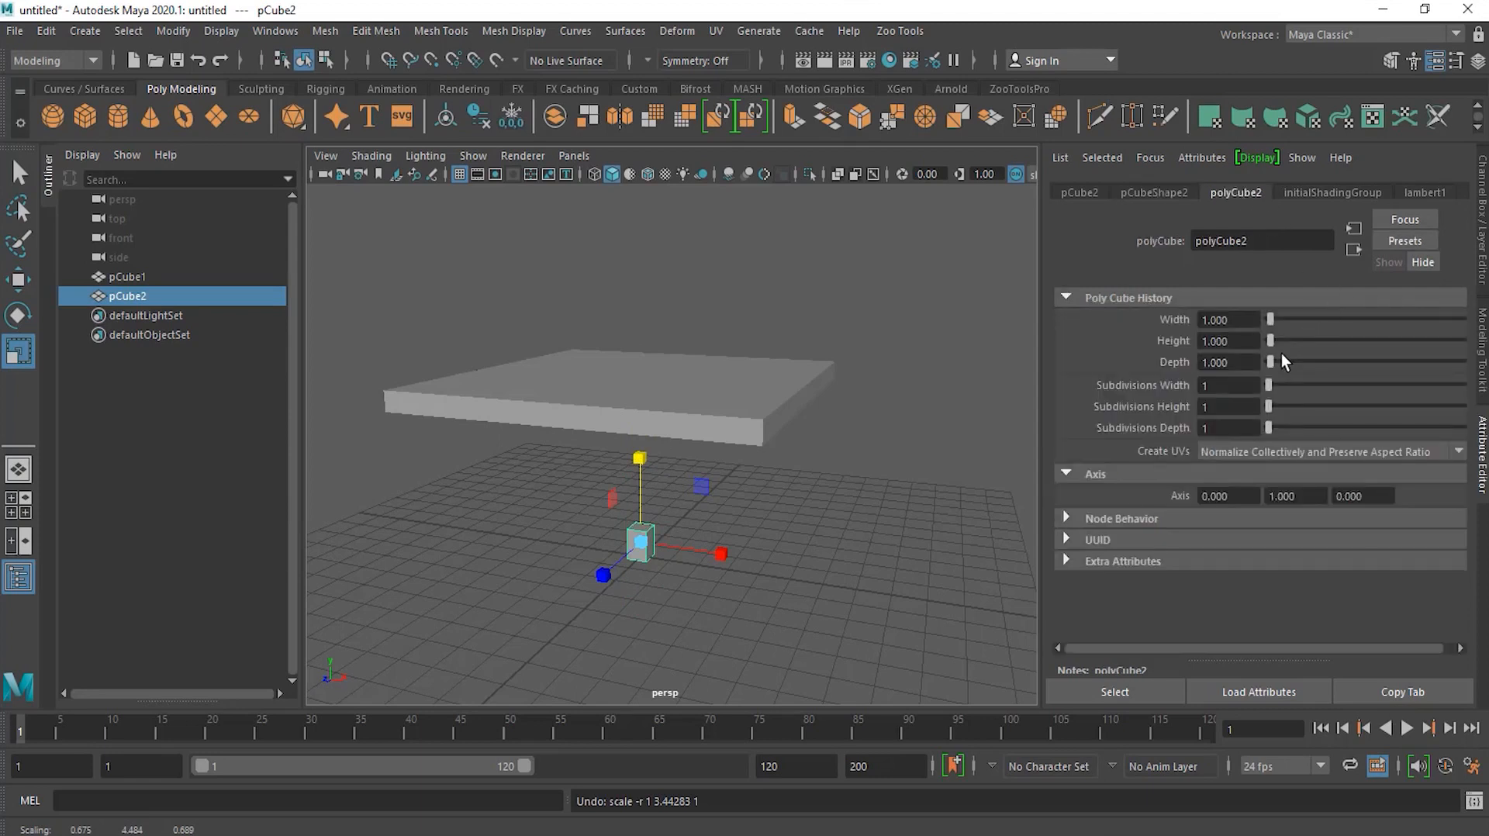
left_click_drag(1272, 341, 1277, 339)
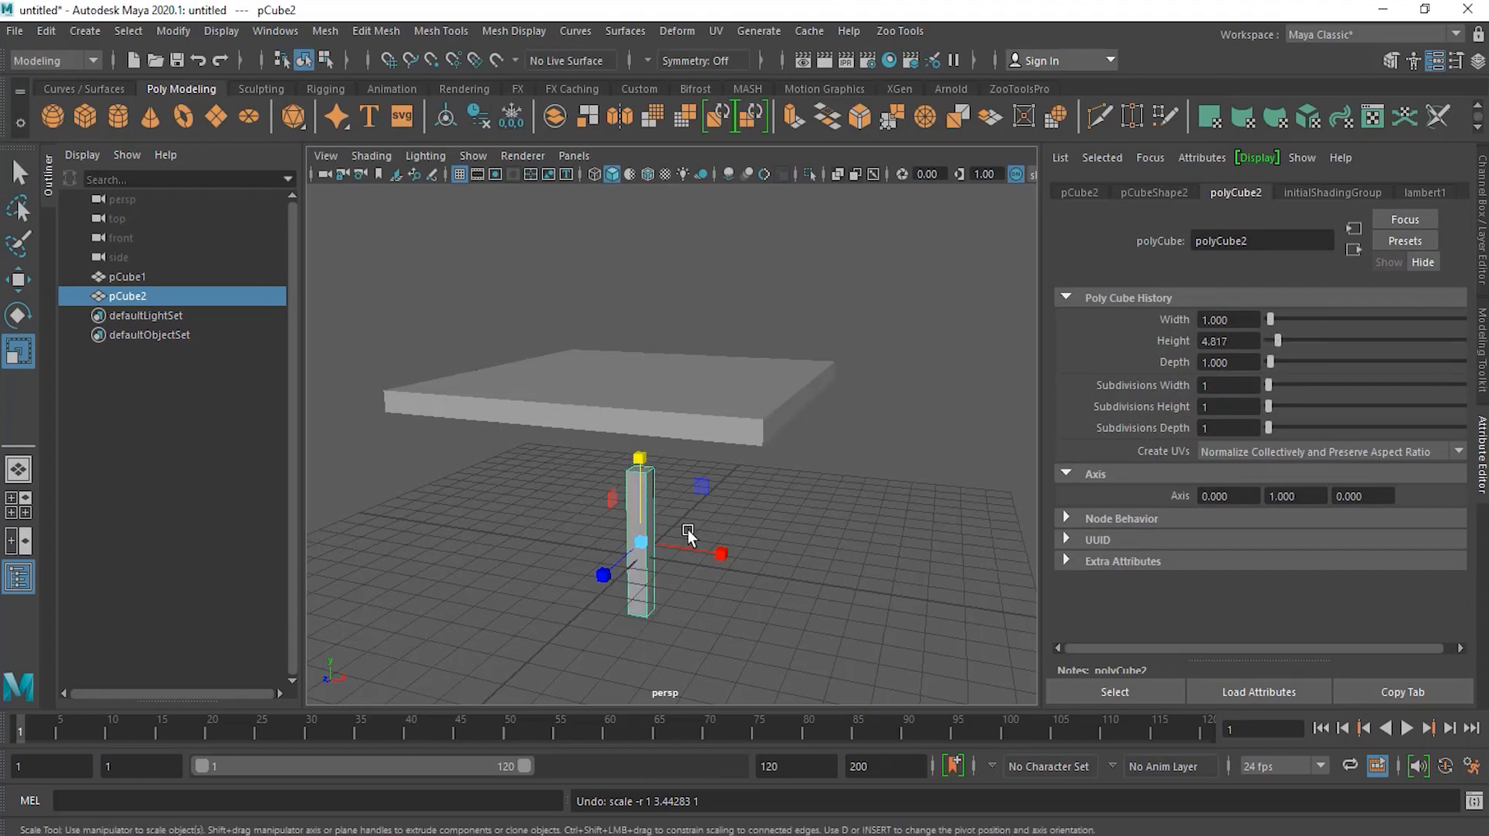
key("d")
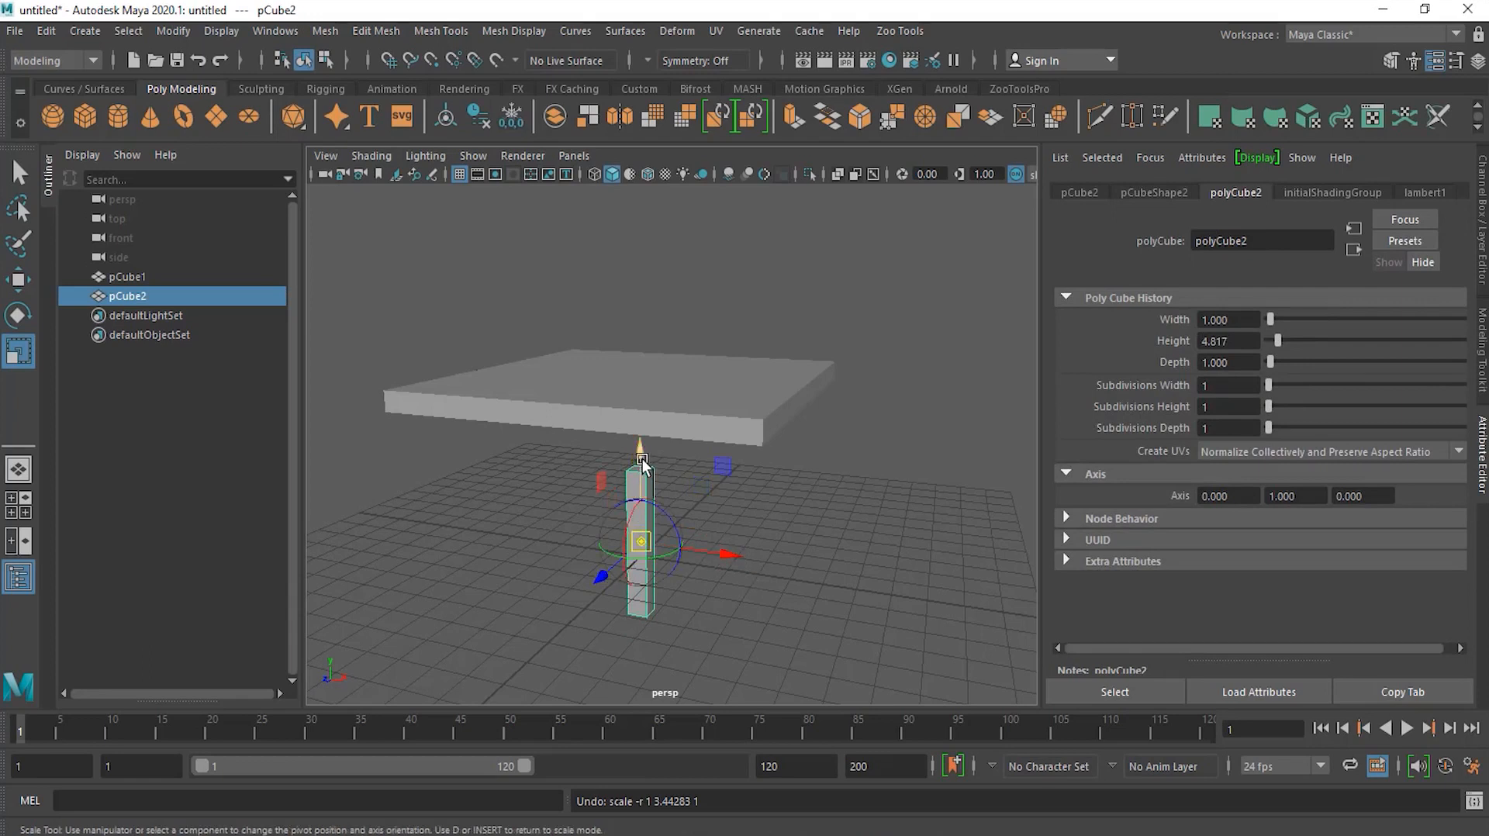
left_click_drag(718, 553, 739, 537, "alt")
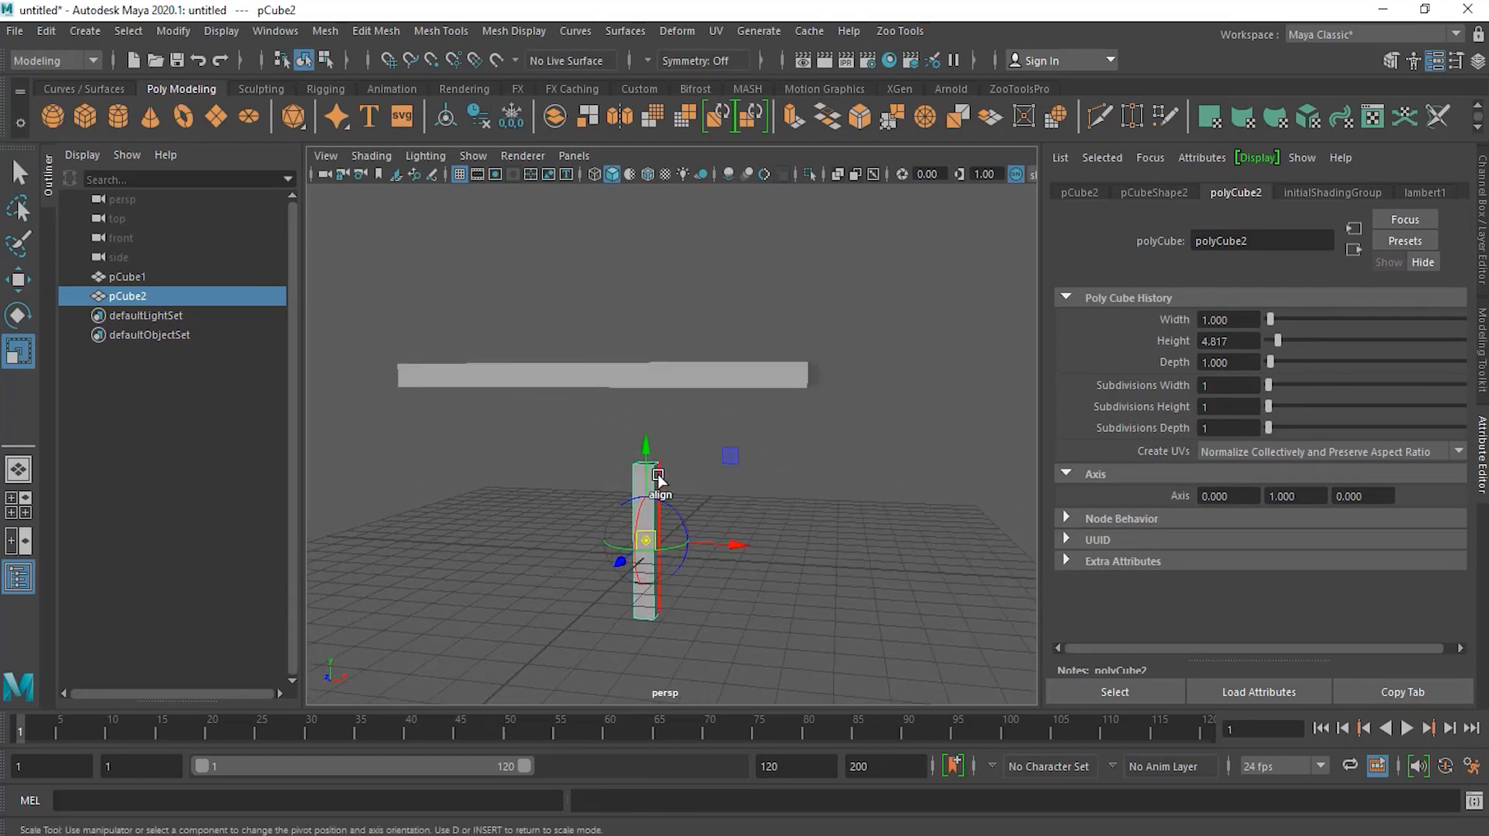
left_click_drag(648, 471, 651, 587)
key("d")
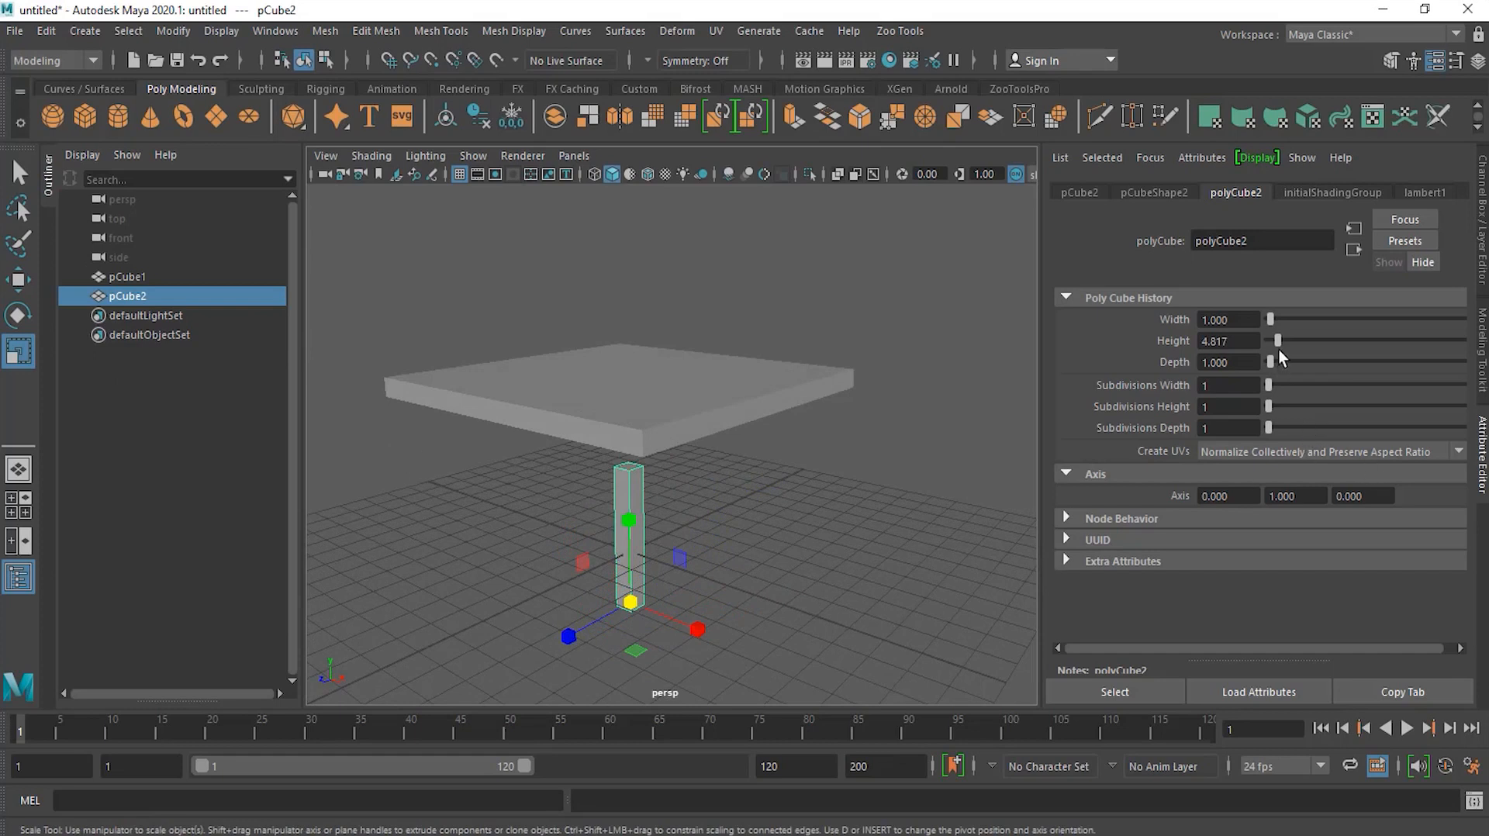
Step: Move the column up so its top meets the underside of the slab
left_click_drag(1276, 342, 1276, 342)
mouse_move(946, 513)
left_mouse_down("alt")
mouse_move(870, 504)
mouse_move(923, 515)
left_mouse_up("alt")
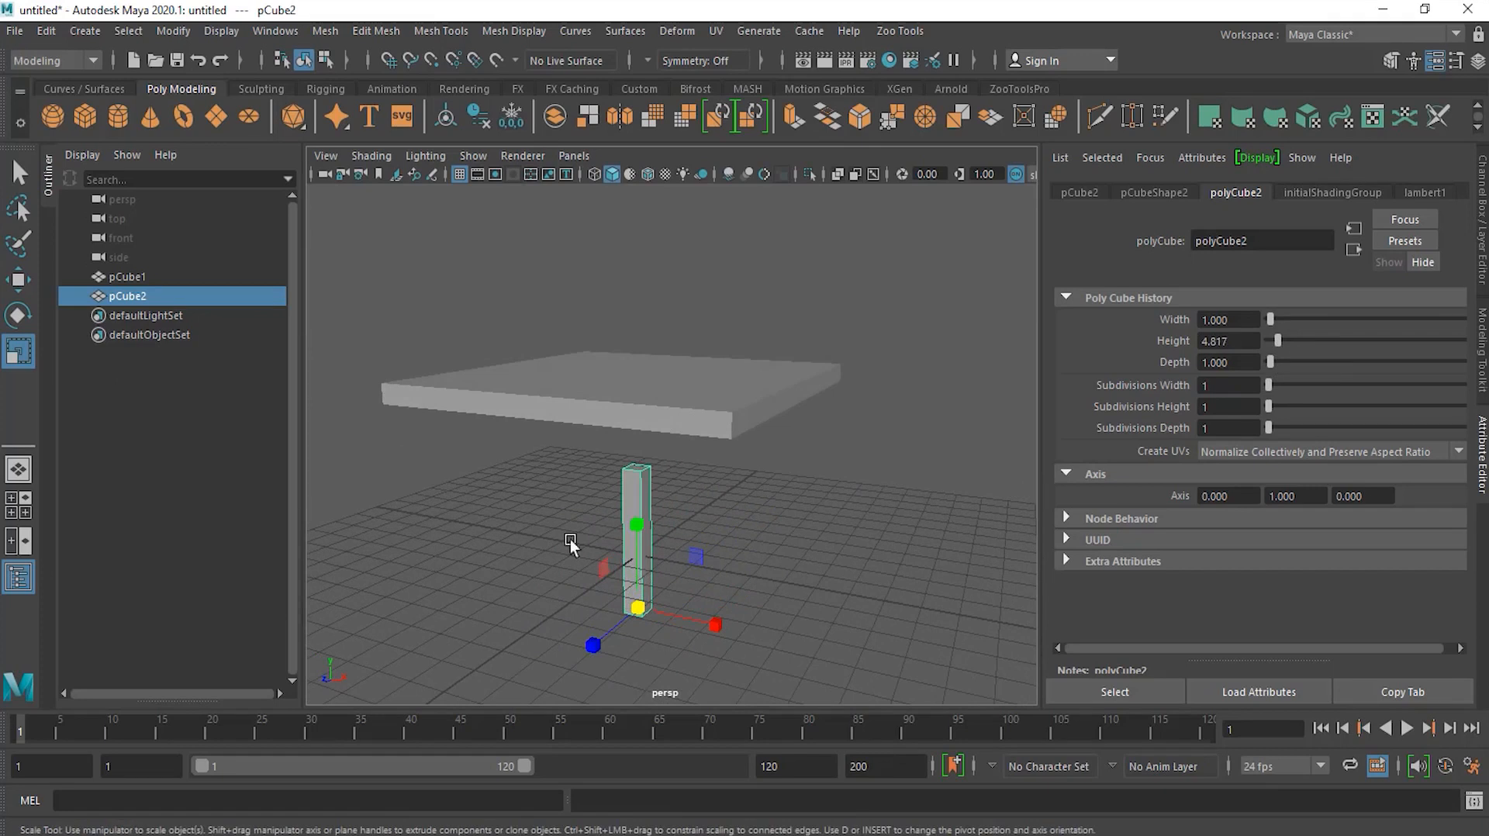
left_click_drag(639, 529, 640, 514)
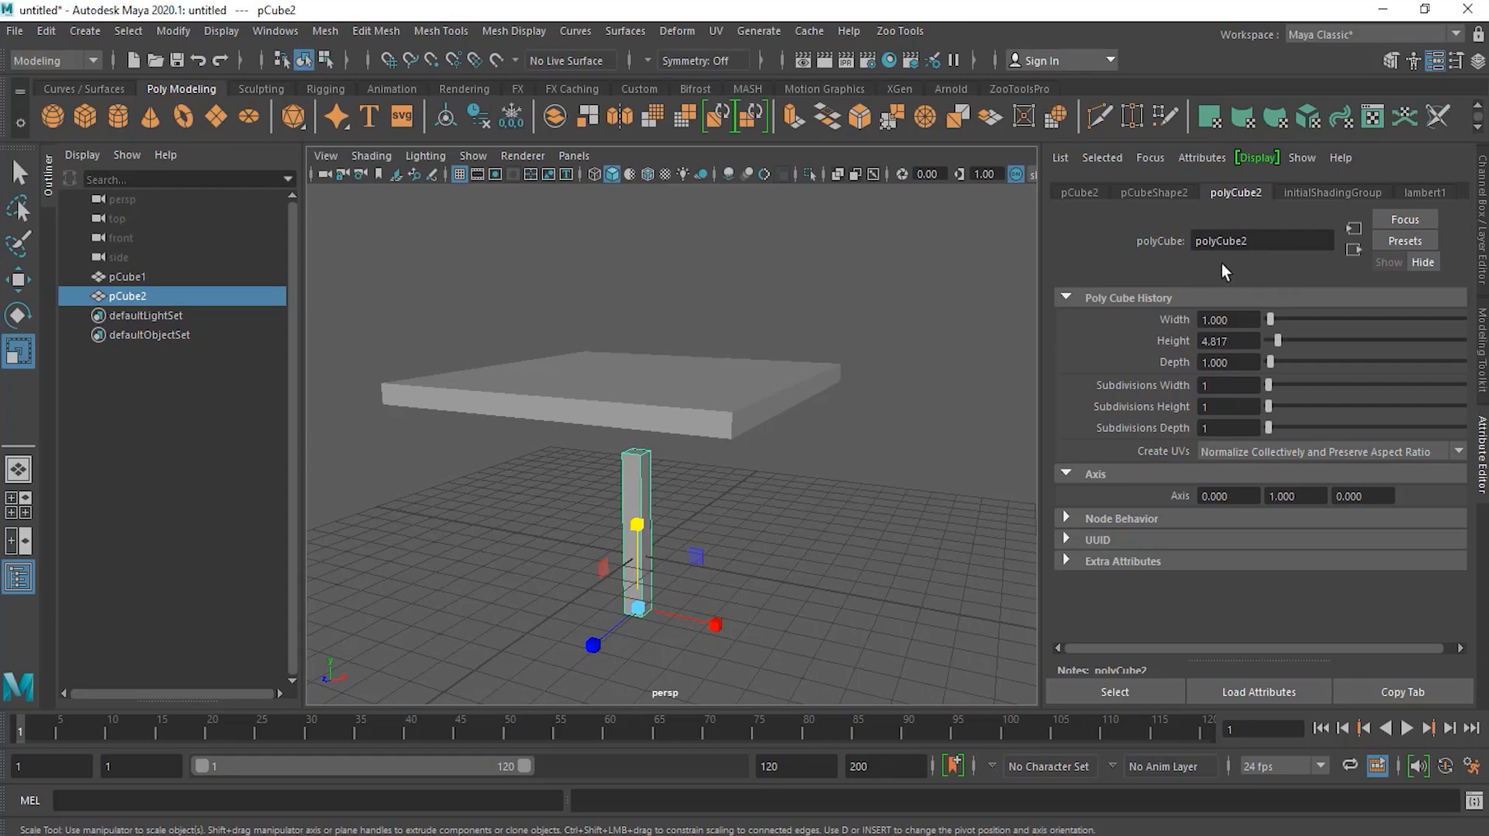
left_click(18, 279)
left_click_drag(642, 624, 659, 515, "alt")
left_click_drag(700, 566, 593, 530, "alt")
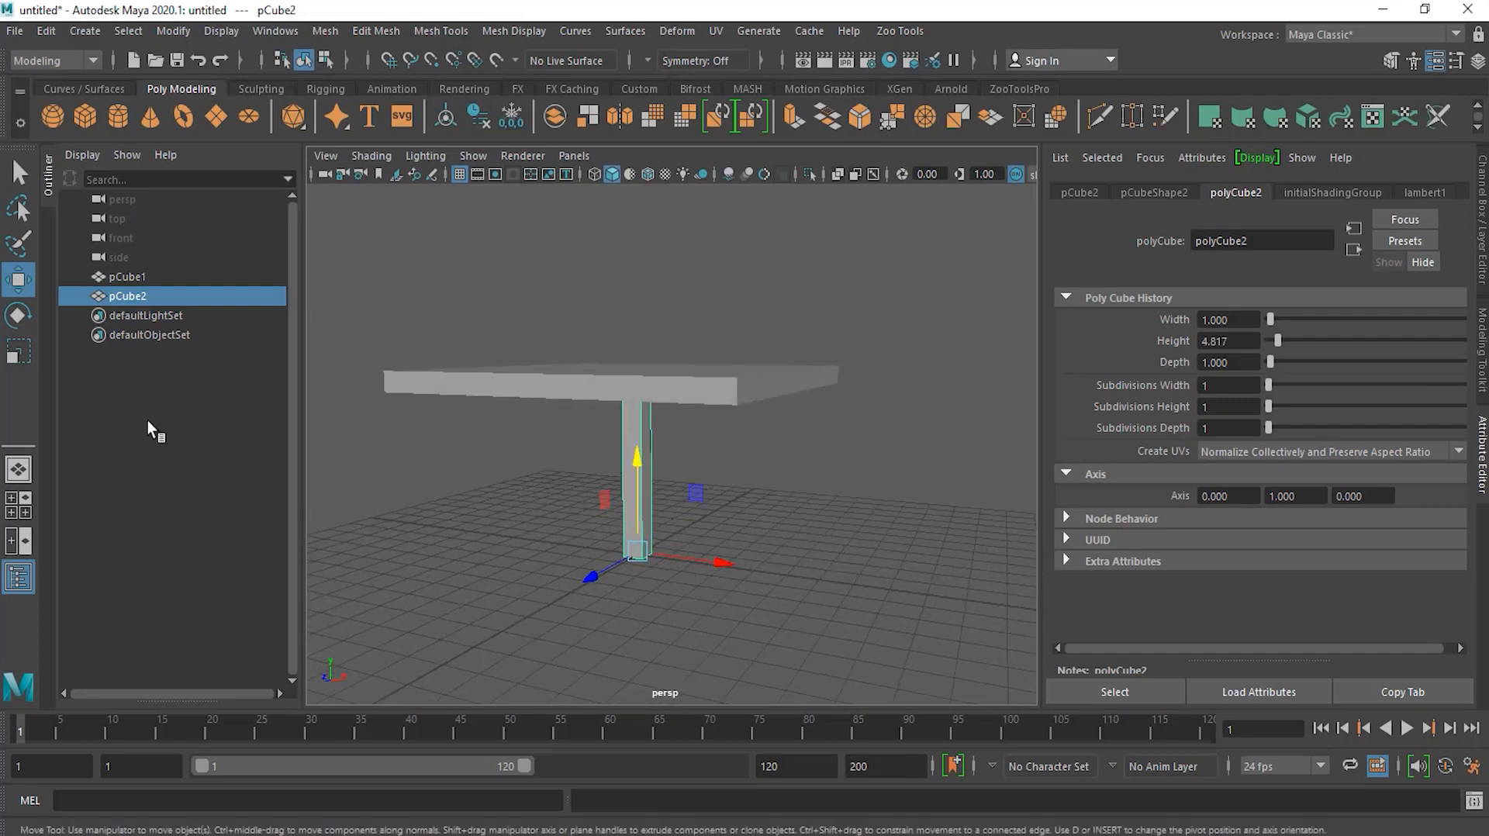
Step: Scale the column's width with the Scale tool
left_click(19, 350)
left_click_drag(738, 492, 640, 500, "alt")
left_click_drag(778, 510, 747, 502, "alt")
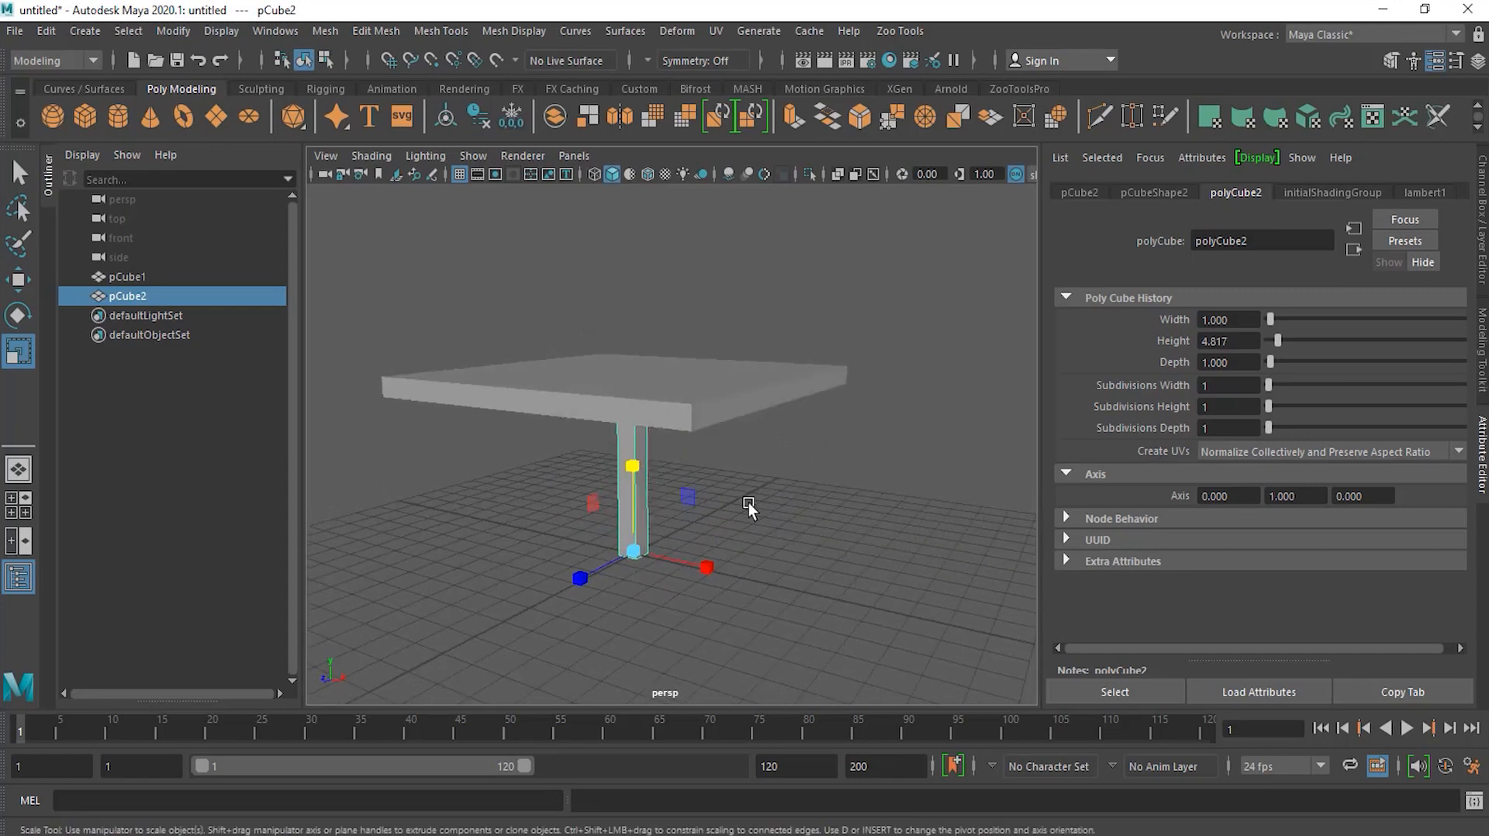
key("w")
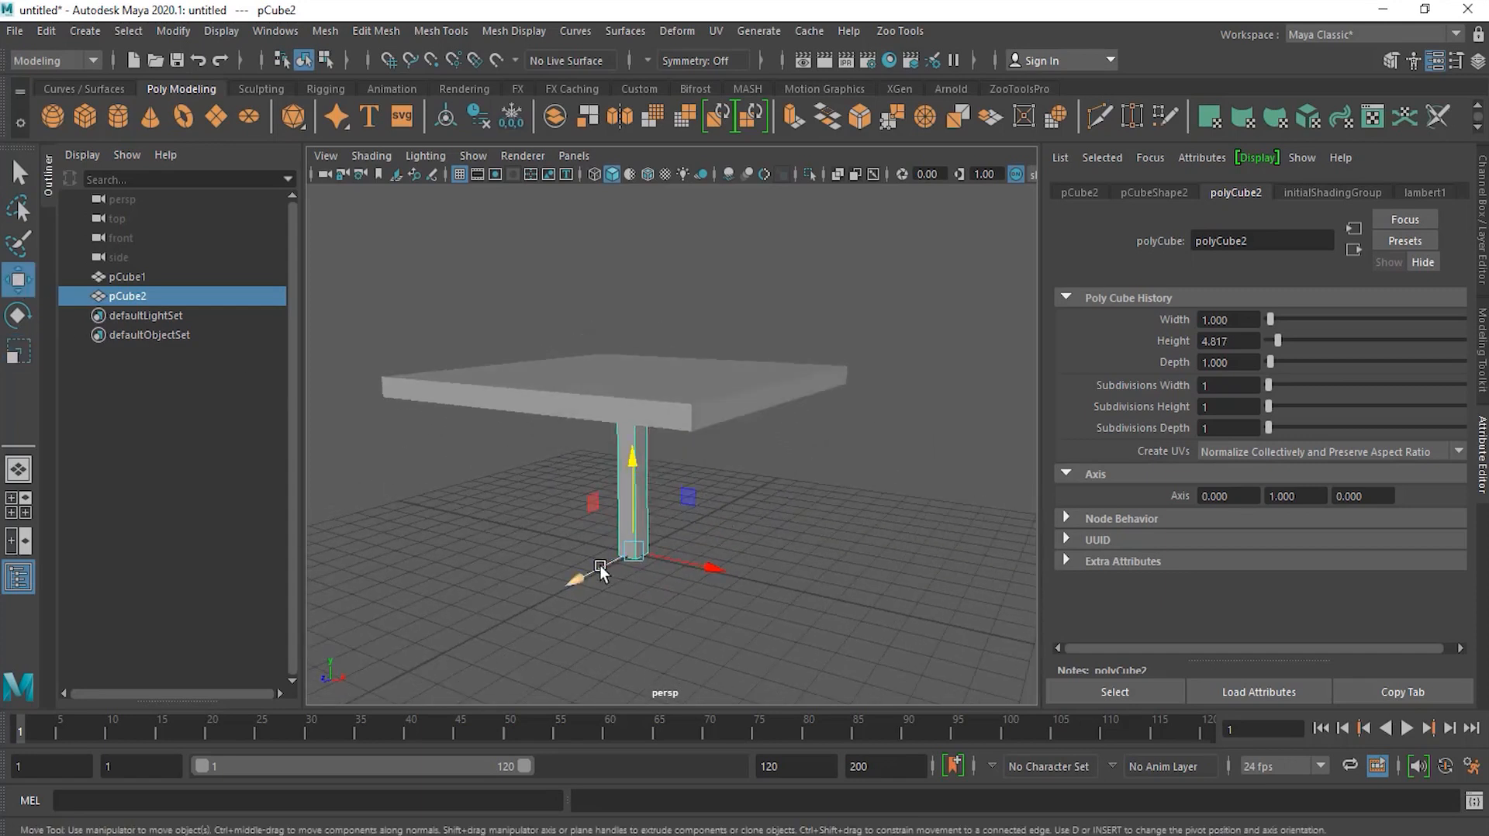
Step: Maximize the top view and switch it to wireframe display
left_click_drag(809, 390, 814, 475, "alt")
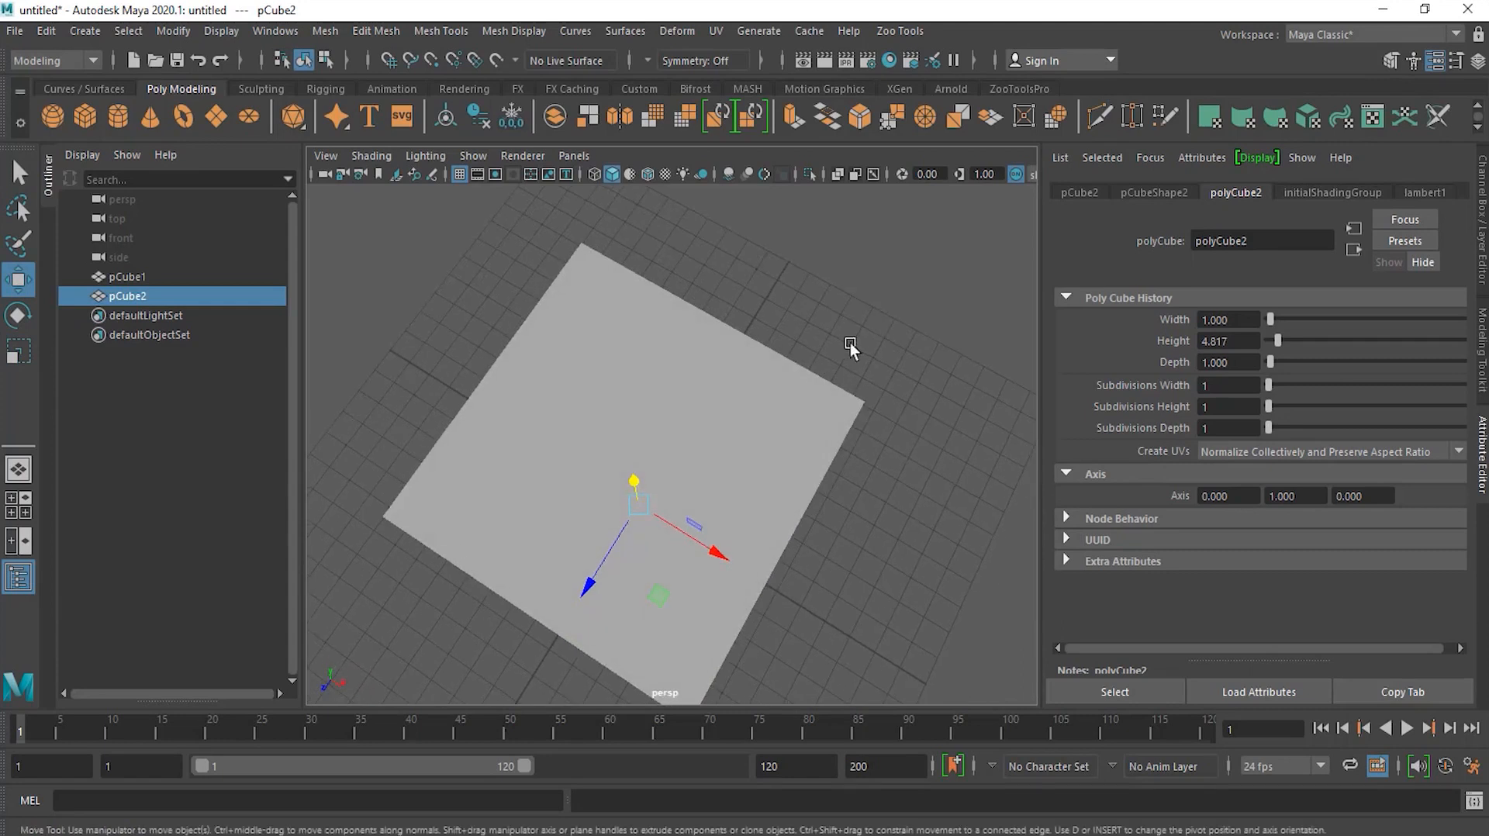
key("space")
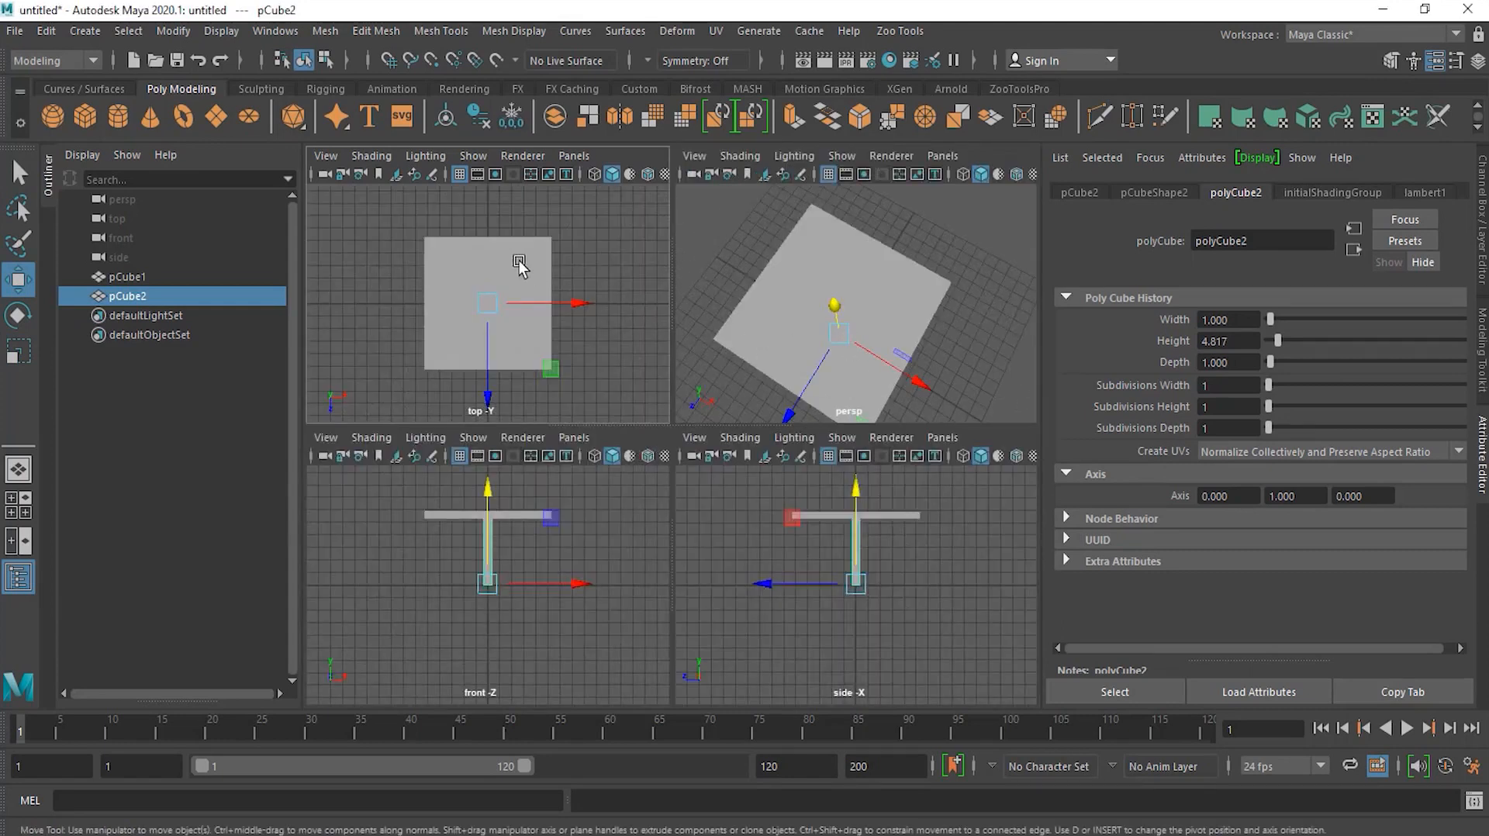
key("space")
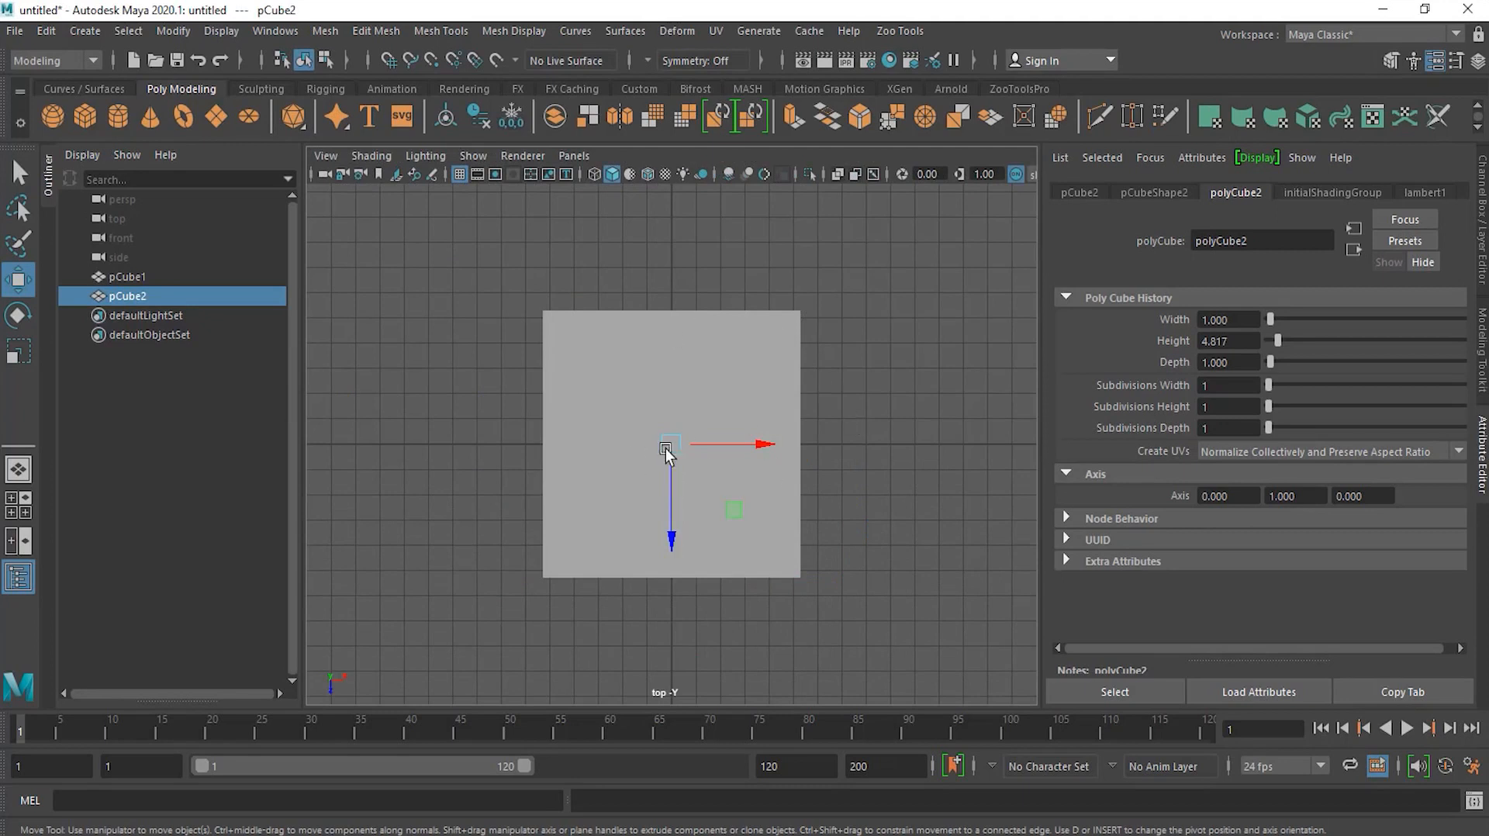
left_click(595, 175)
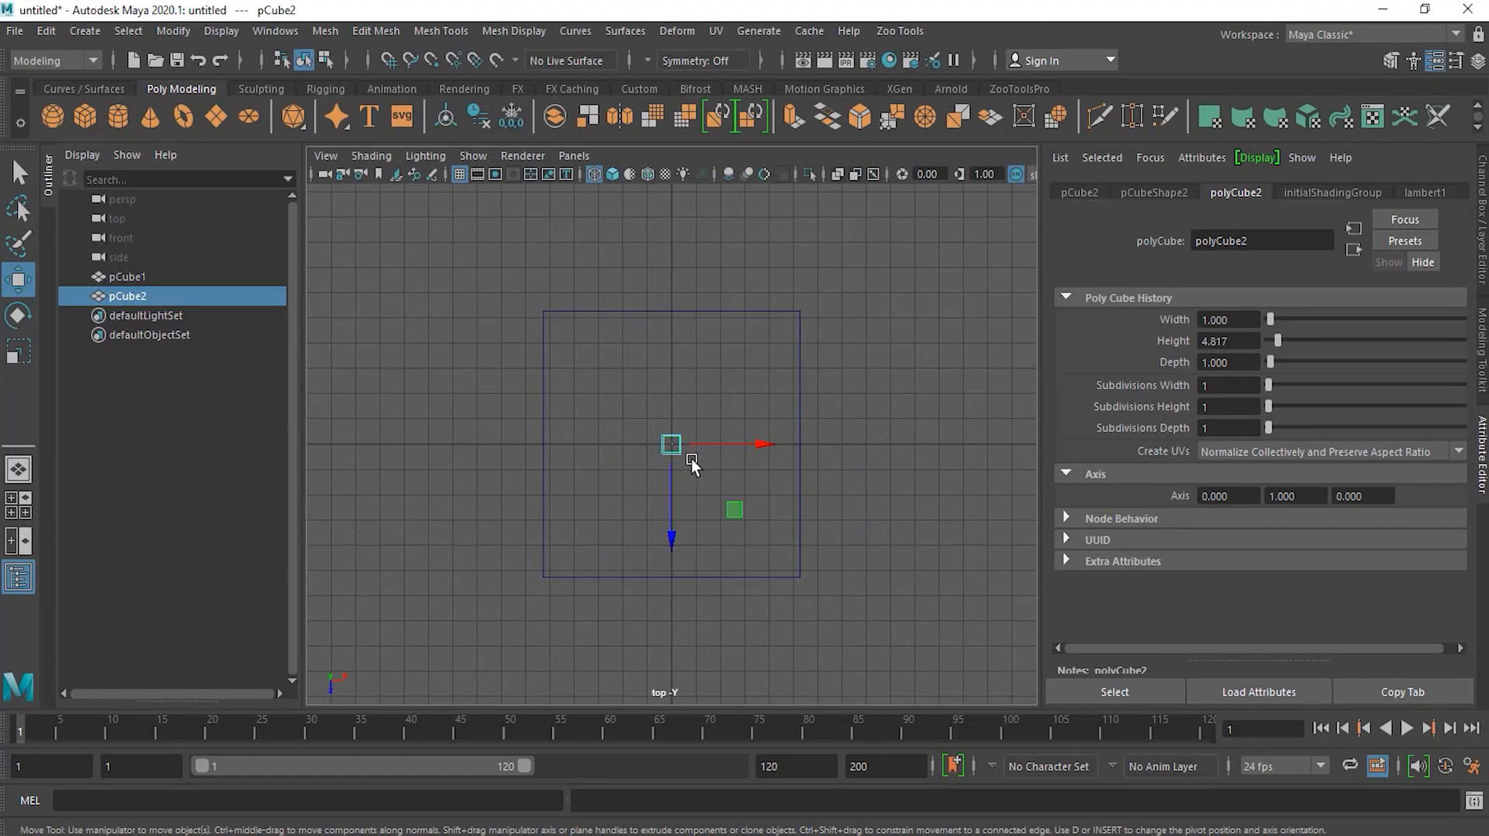
Step: Move the column to the slab's upper-left corner in the top view
left_click_drag(733, 510, 626, 398)
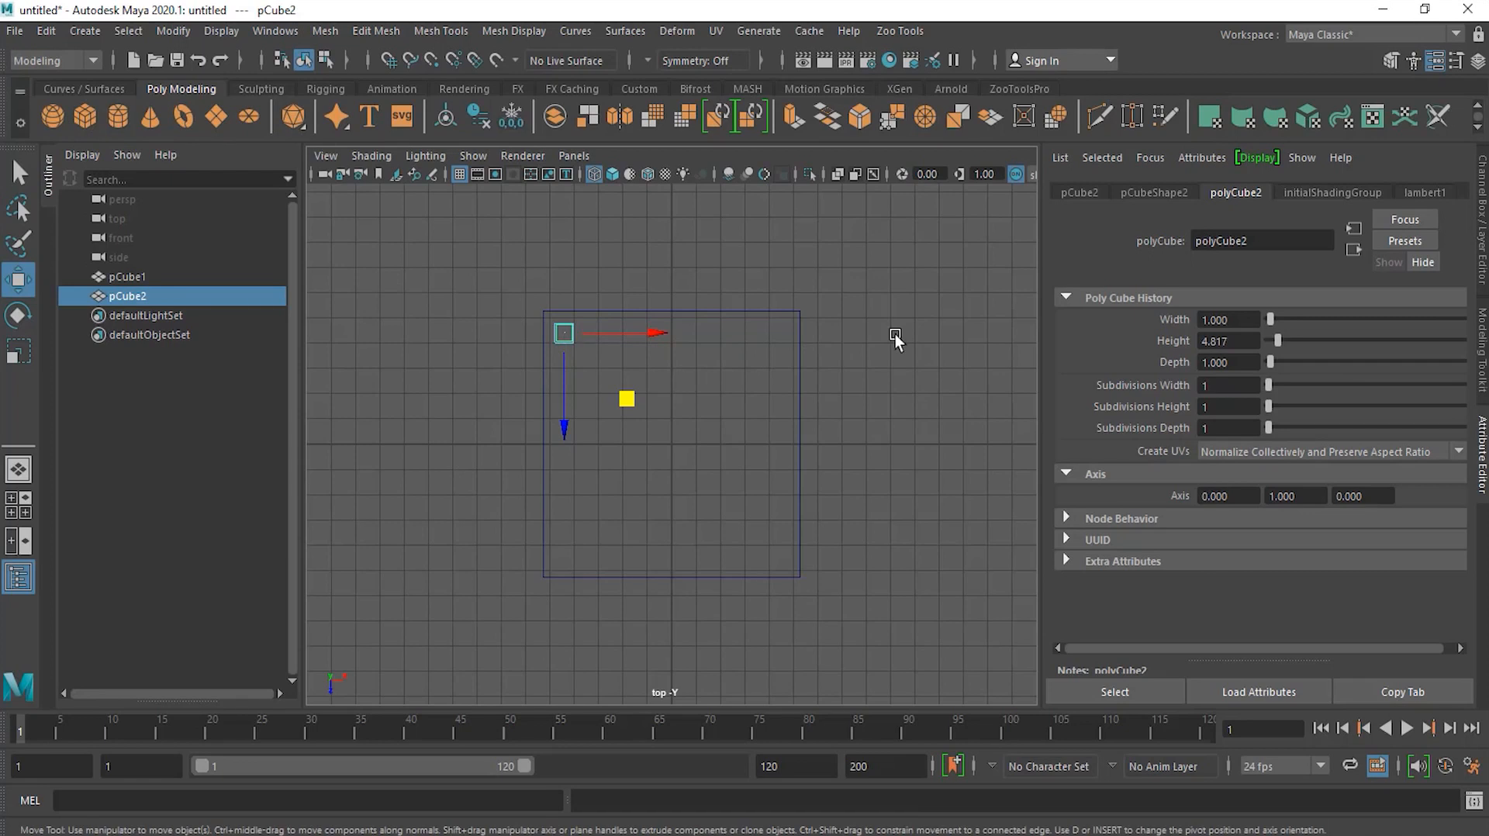
scroll(933, 338, "up", 2)
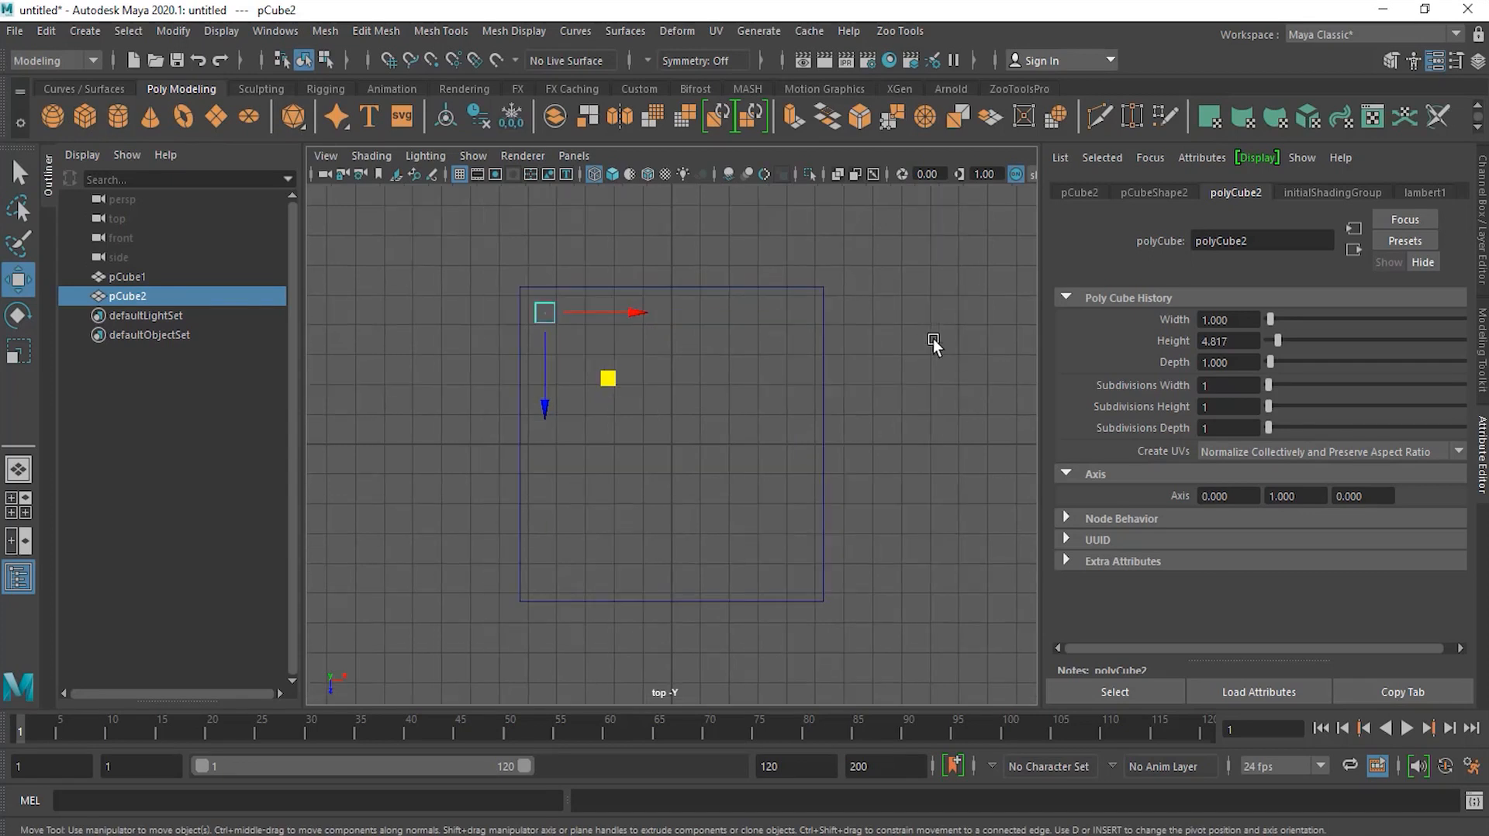
middle_click_drag(914, 332, 882, 363, "alt")
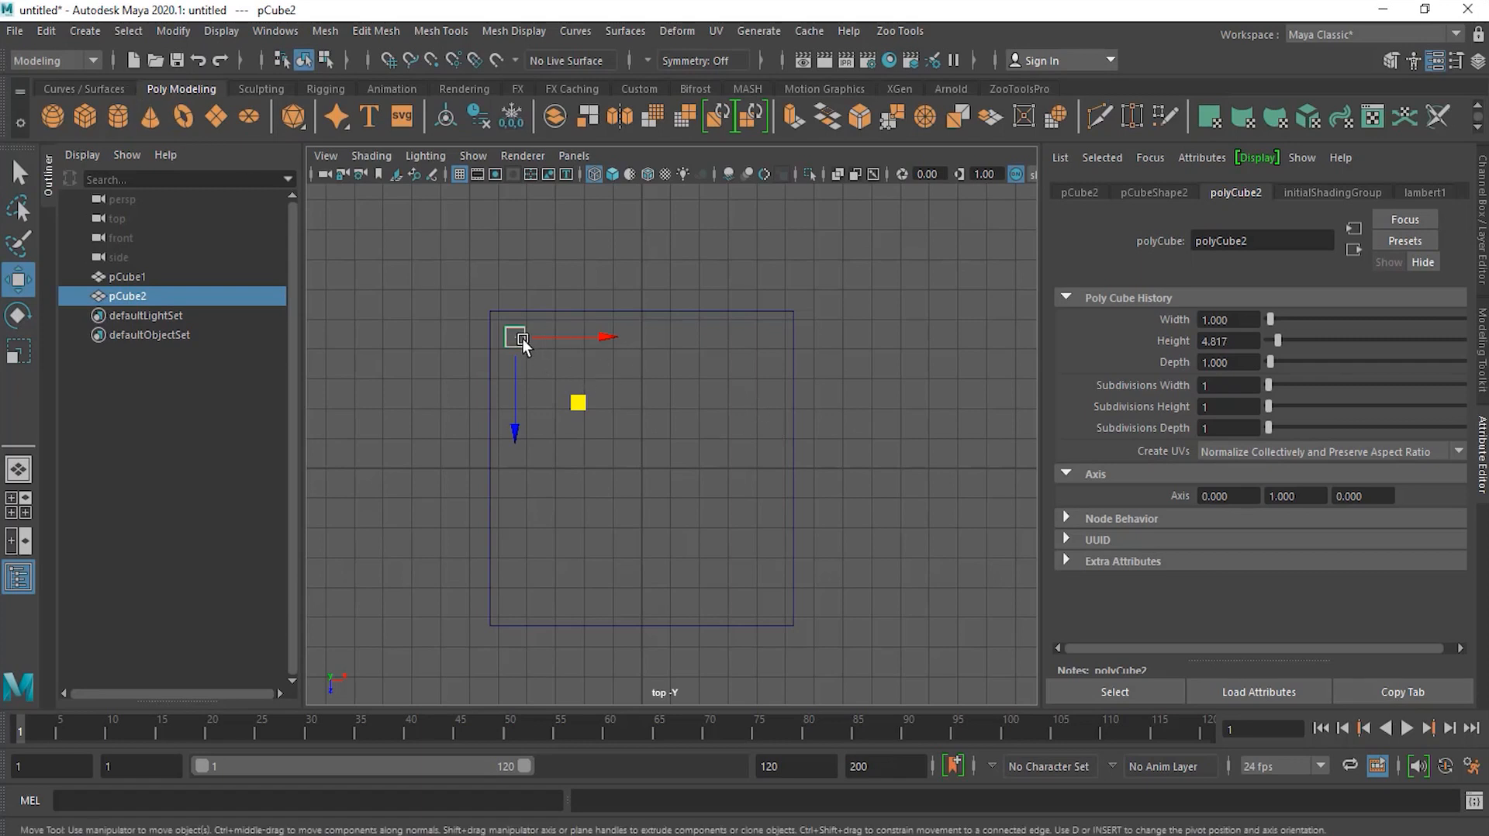
Step: Duplicate the column and move the copy along X to the slab's upper-right corner
left_click(35, 26)
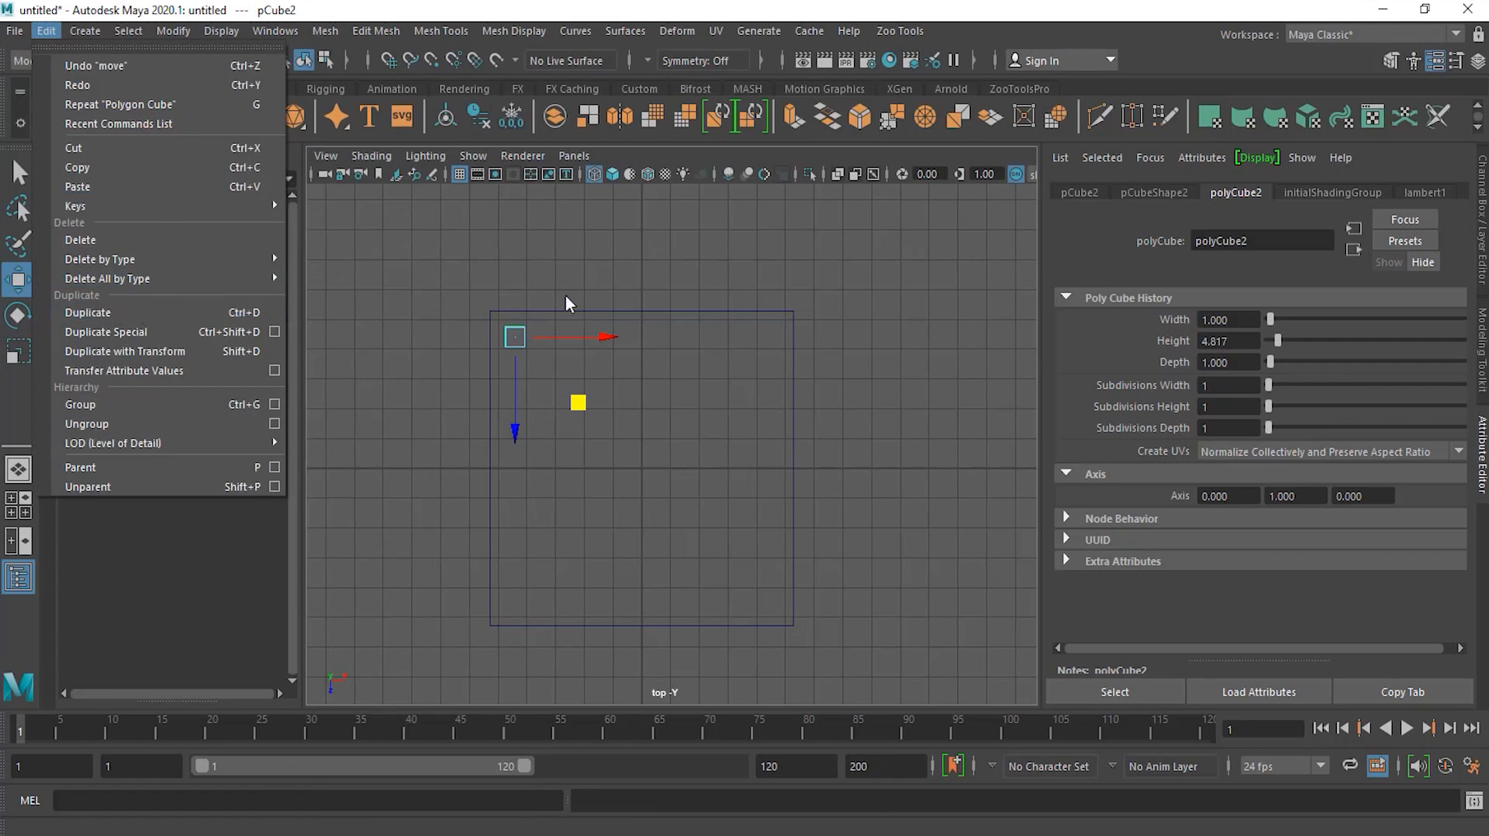
left_click(514, 336)
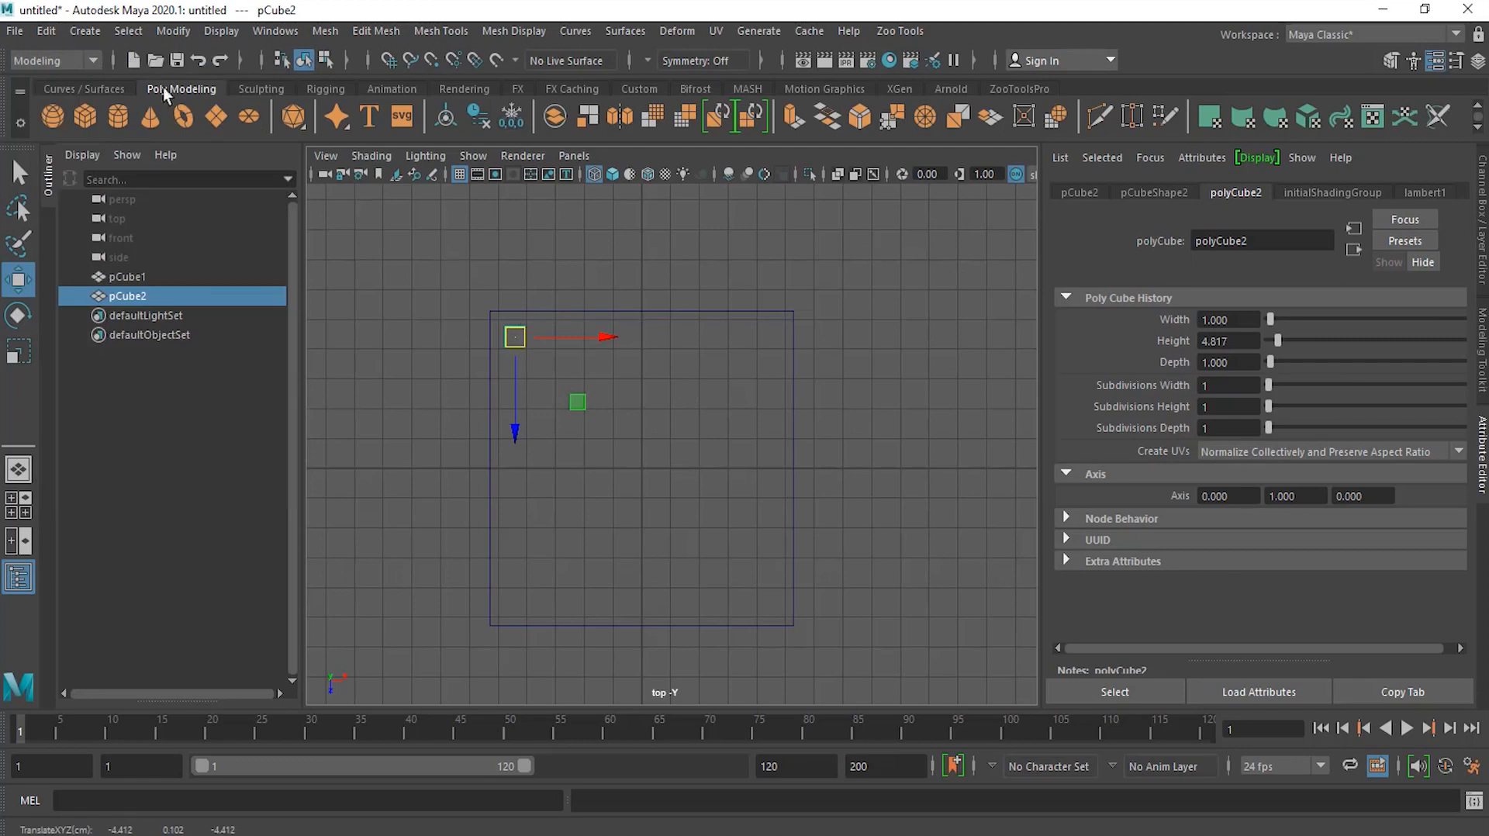
left_click(17, 30)
mouse_move(46, 31)
left_click(118, 312)
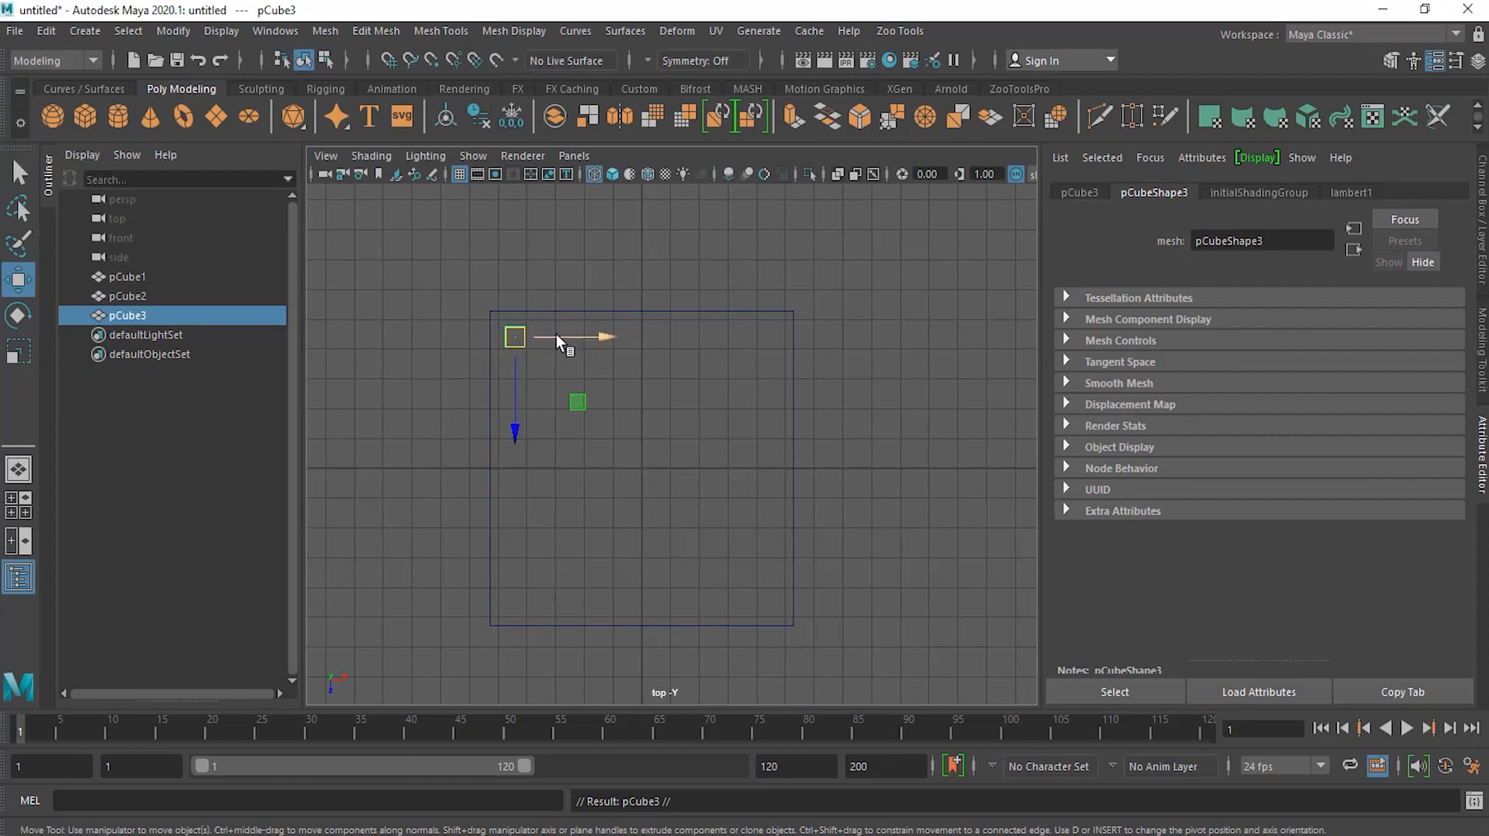
left_click_drag(556, 333, 612, 337)
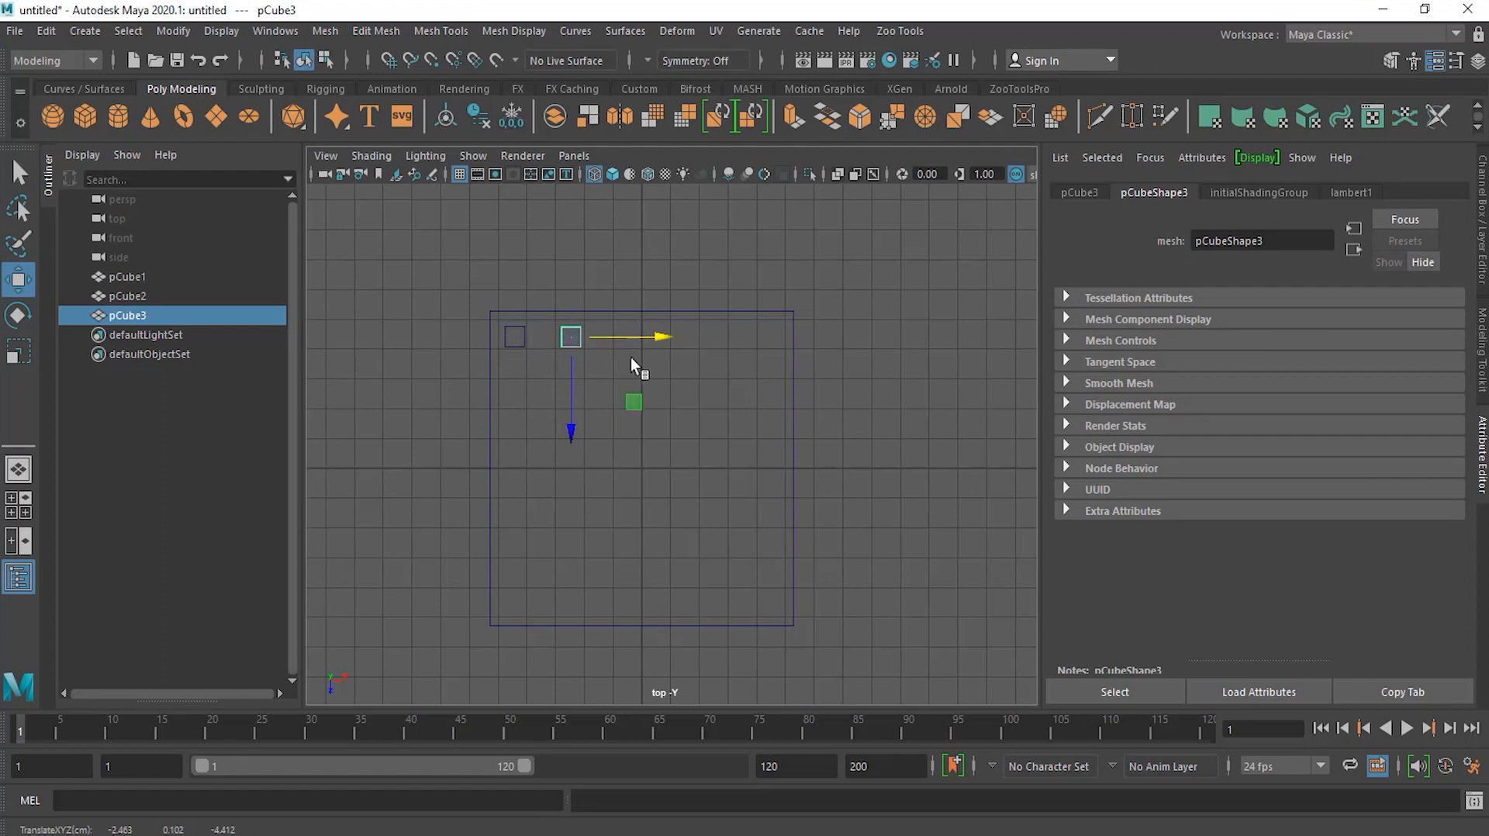
left_click_drag(639, 336, 837, 350)
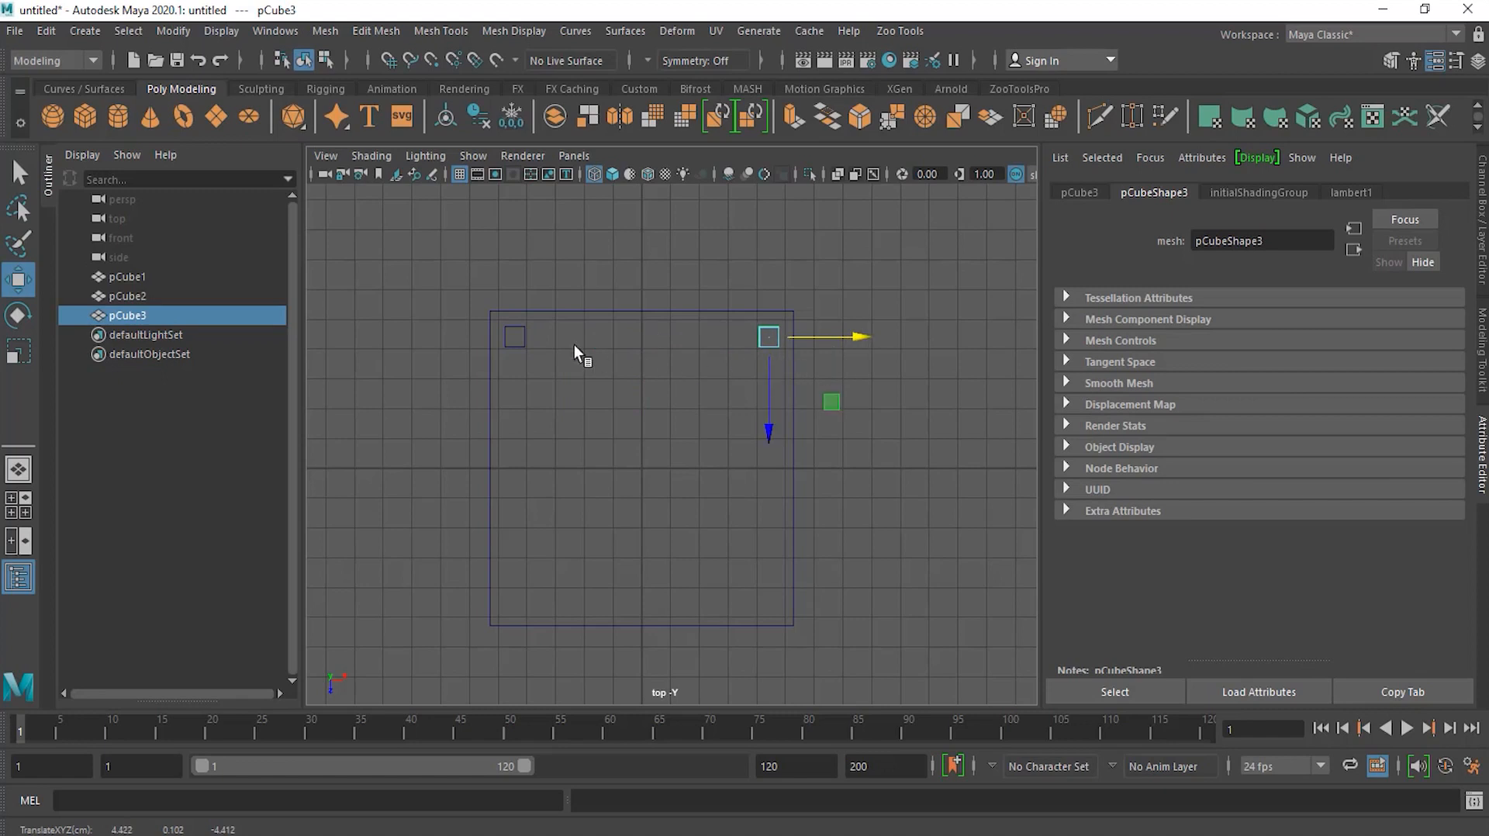
Step: Duplicate both legs together and move the copies along Z to the slab's two lower corners
left_click(524, 337, "shift")
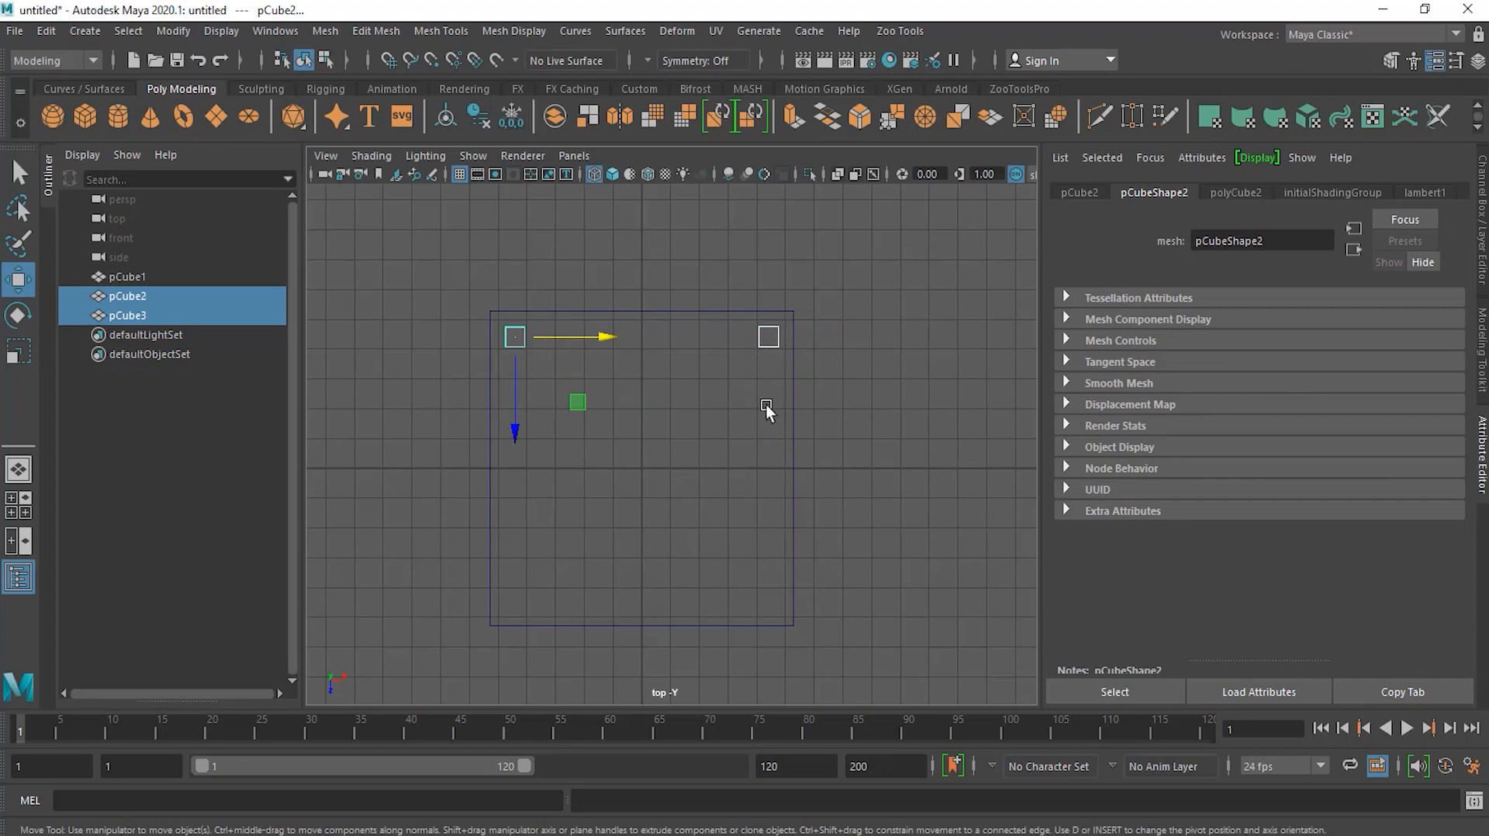
left_click(45, 32)
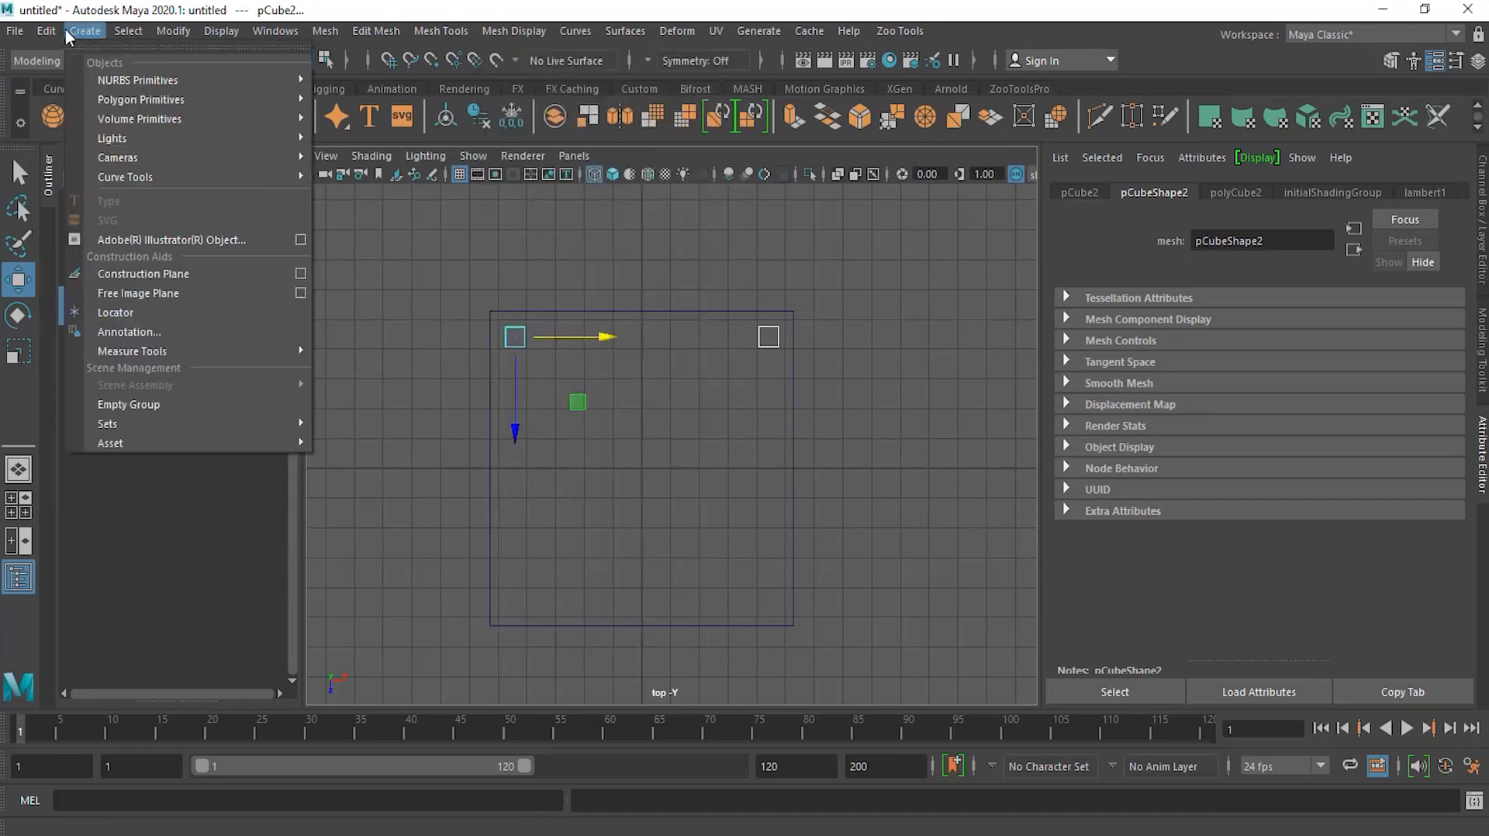
left_click(681, 7)
key("ctrl+d")
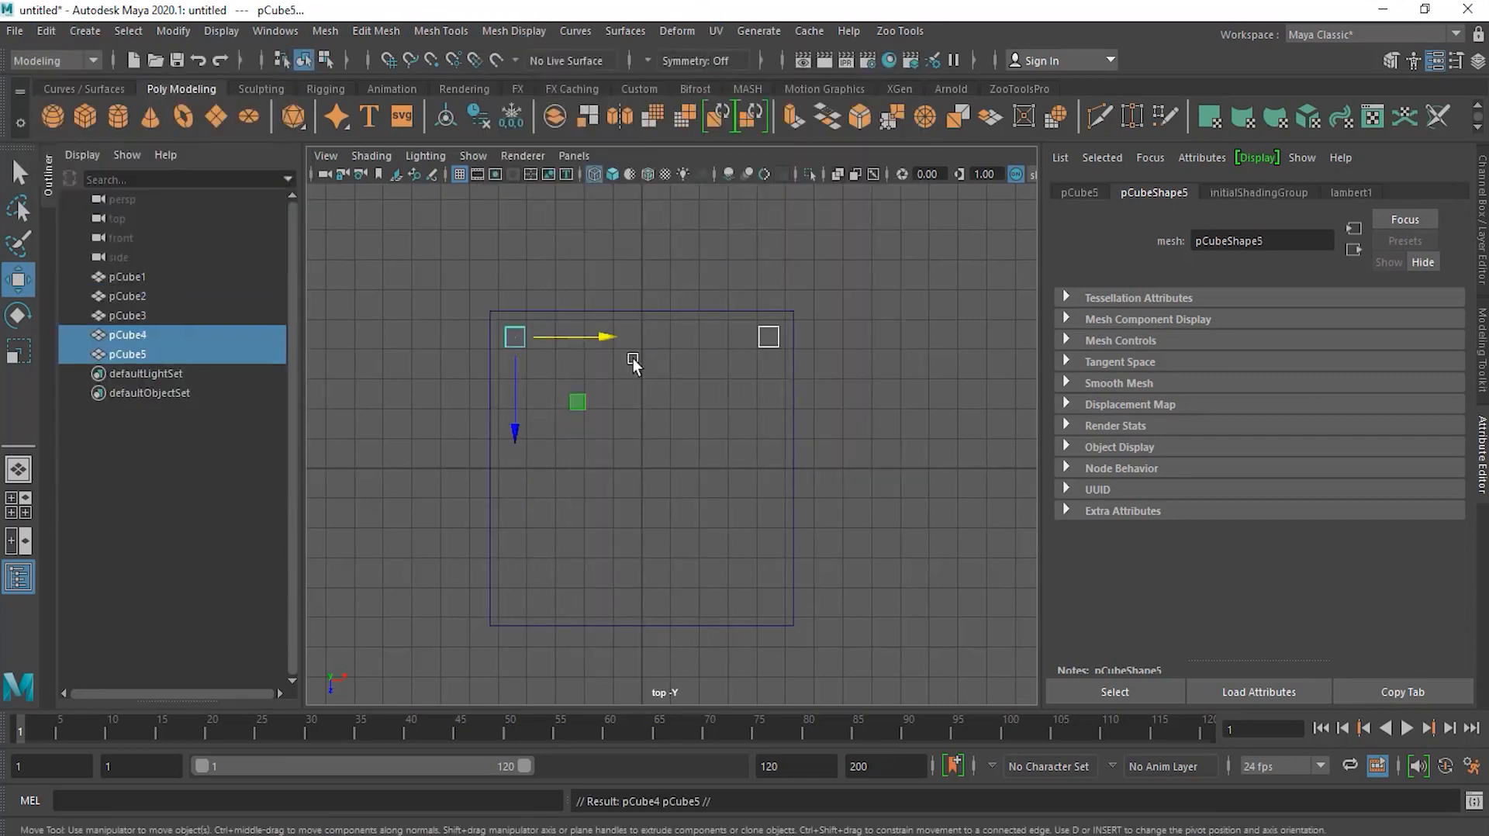
left_click_drag(515, 434, 507, 694)
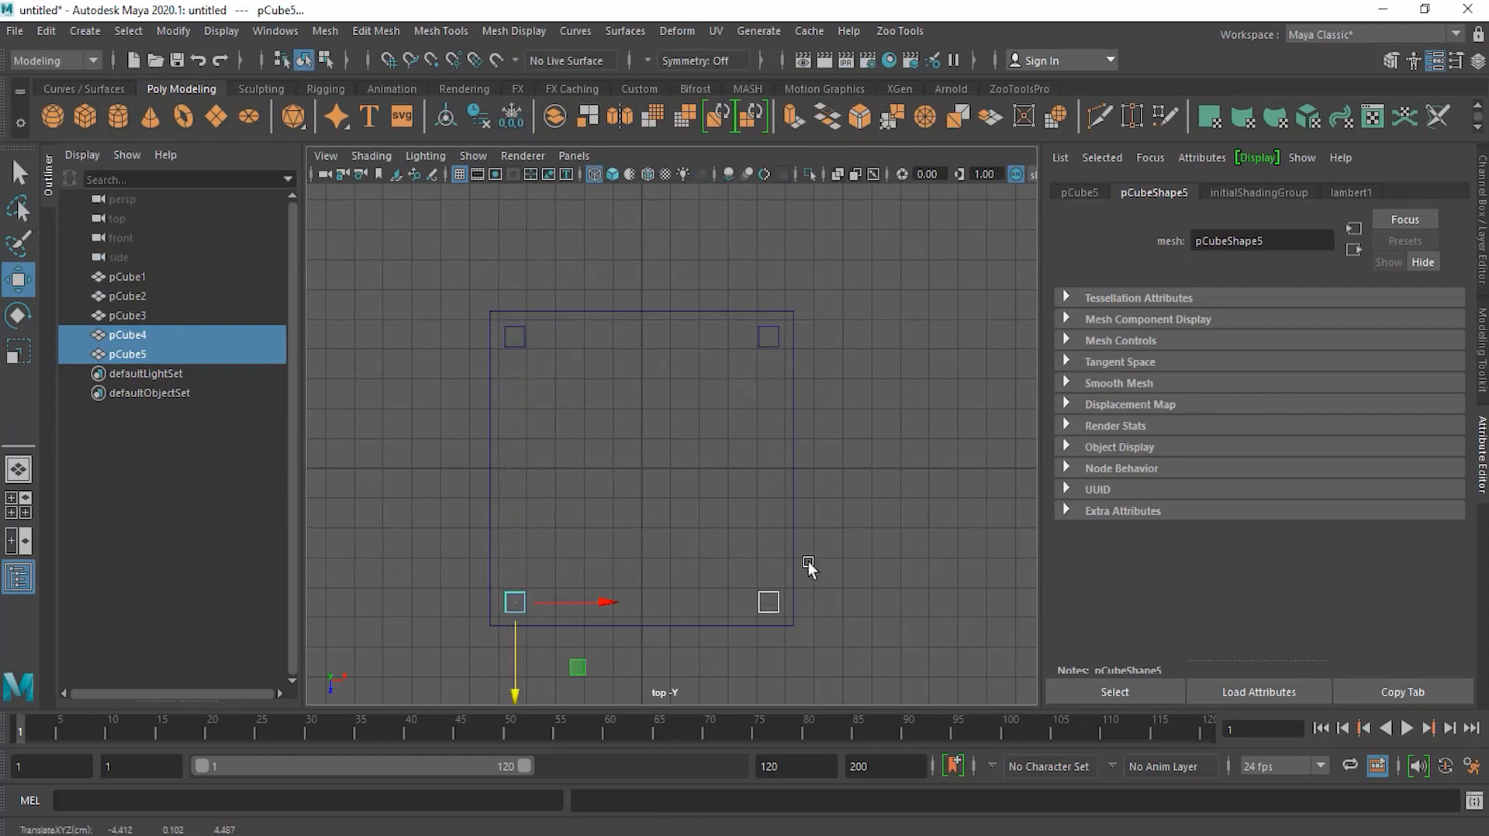
left_click(873, 490)
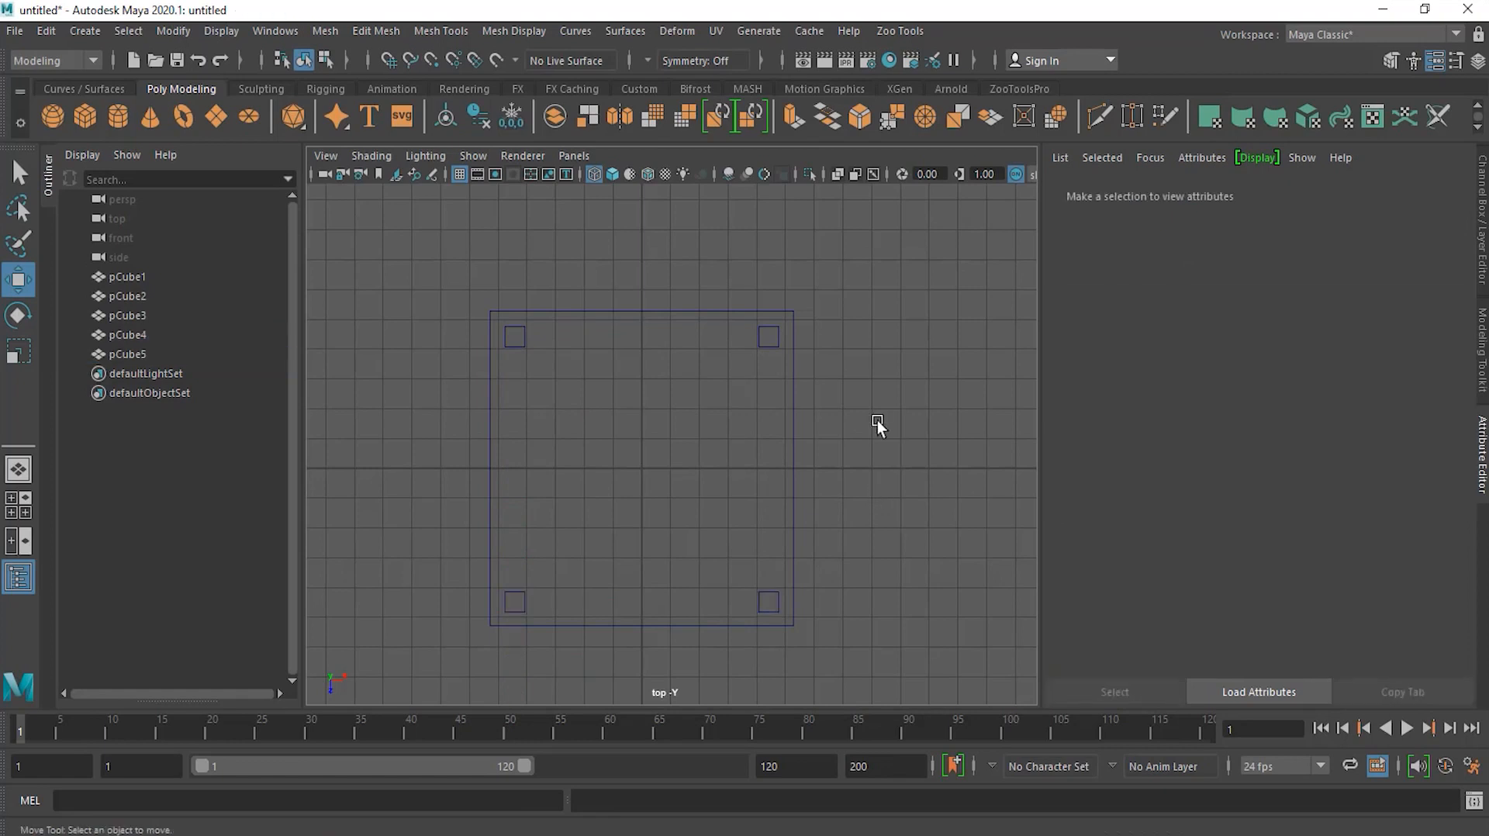
Step: Inspect the assembled table in the maximized perspective view, undoing an accidental tabletop move
key("space")
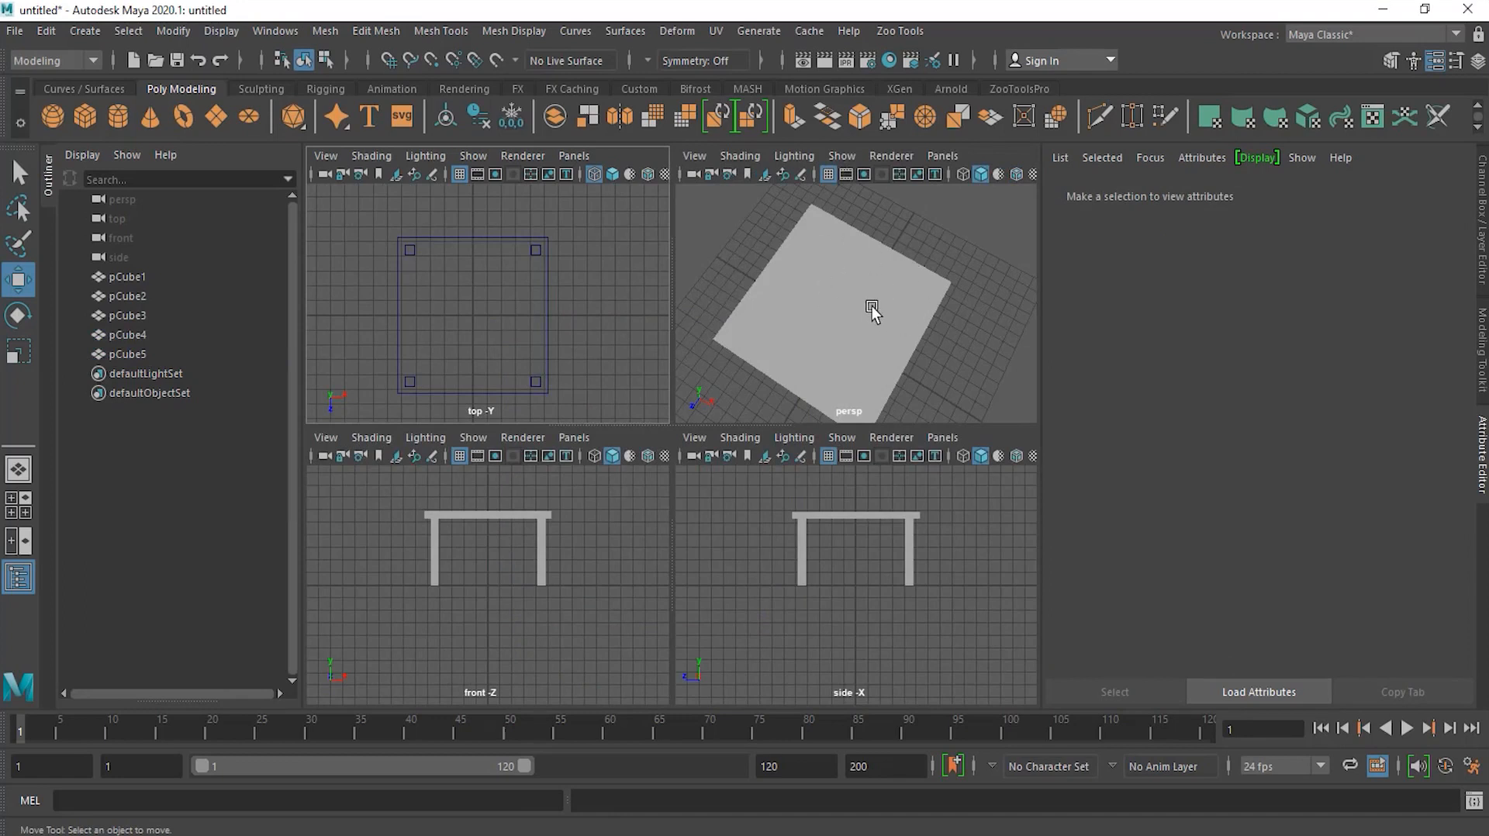
key("space")
left_click_drag(844, 579, 825, 517, "alt")
right_click_drag(825, 518, 713, 509, "alt")
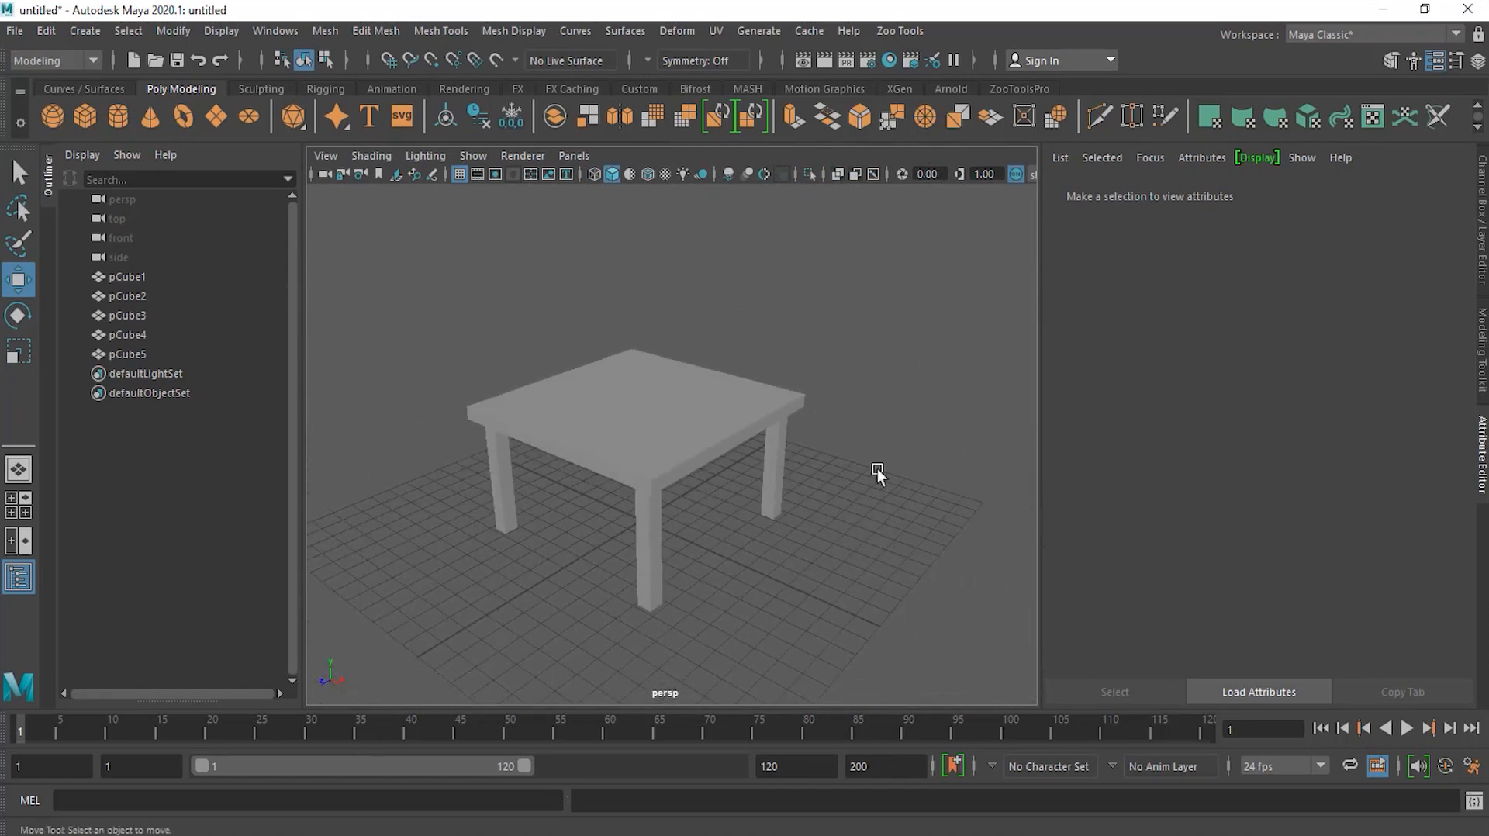
left_click_drag(837, 538, 872, 460, "alt")
left_click(698, 455)
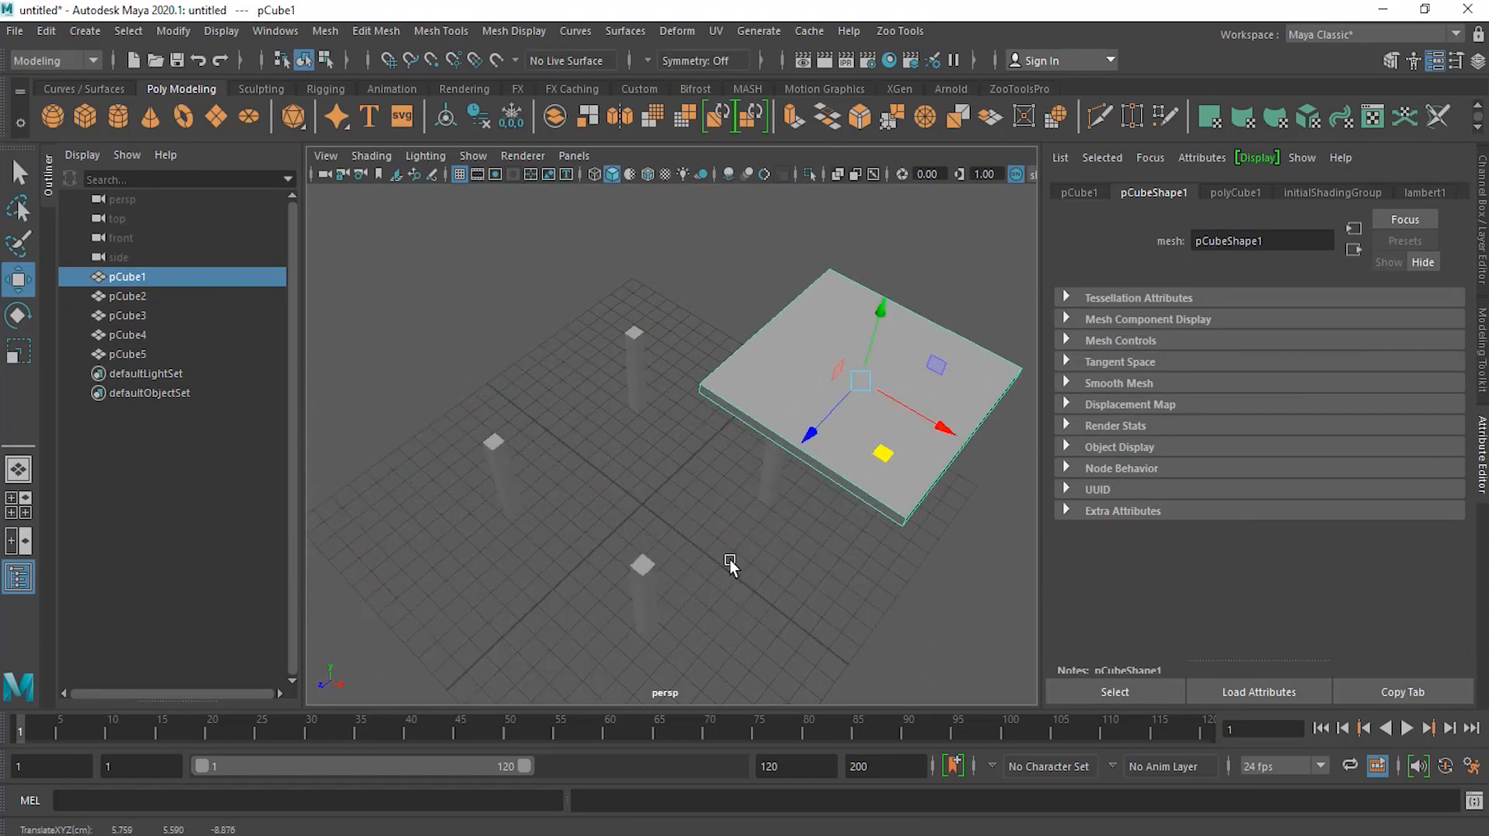
key("ctrl+z")
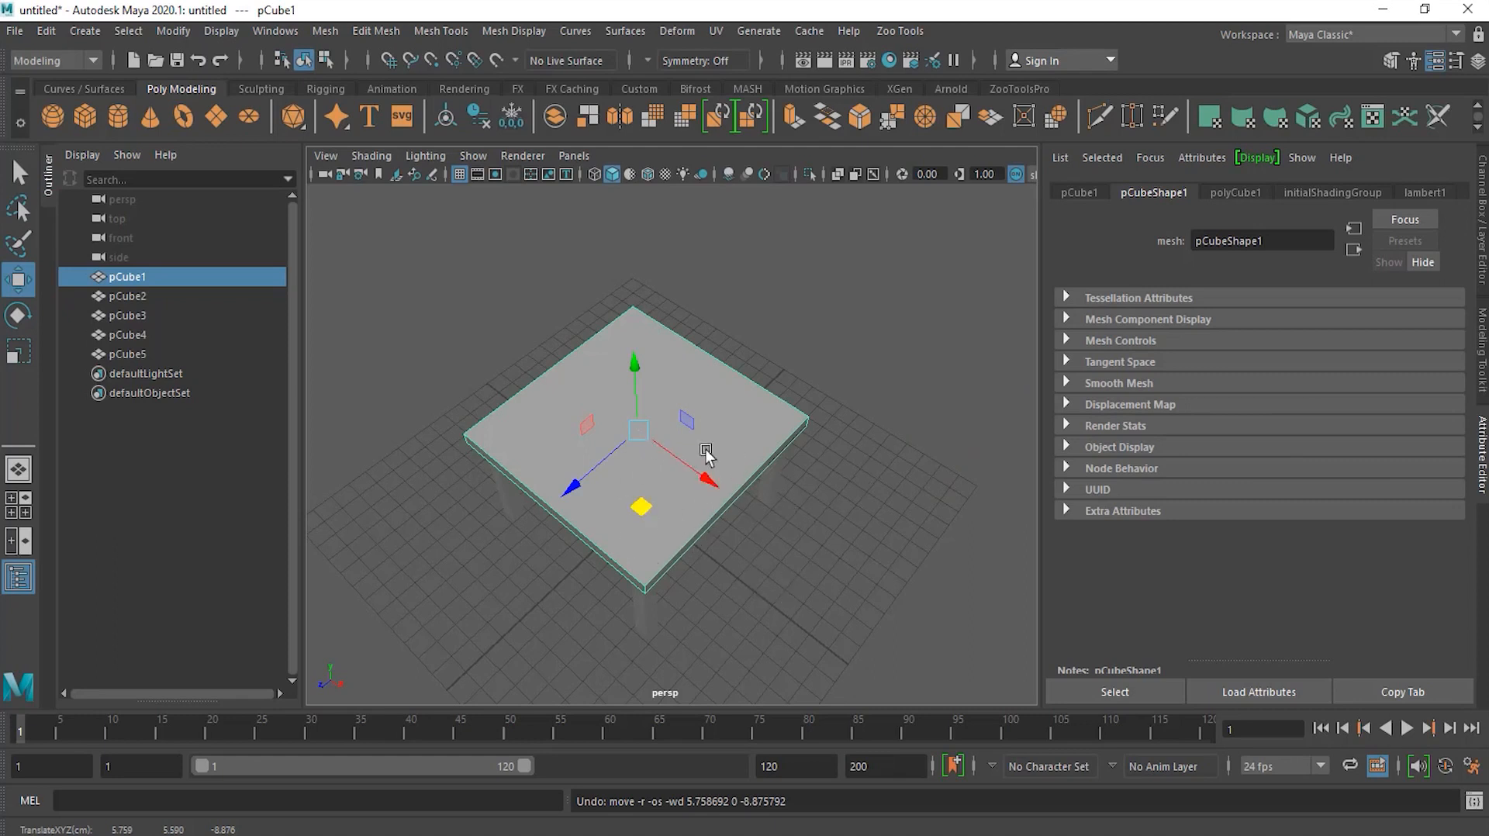
Step: Select all five table parts and open the Group options dialog
left_click_drag(806, 559, 651, 441, "alt")
left_click_drag(491, 330, 849, 464)
left_click_drag(701, 416, 641, 501, "alt")
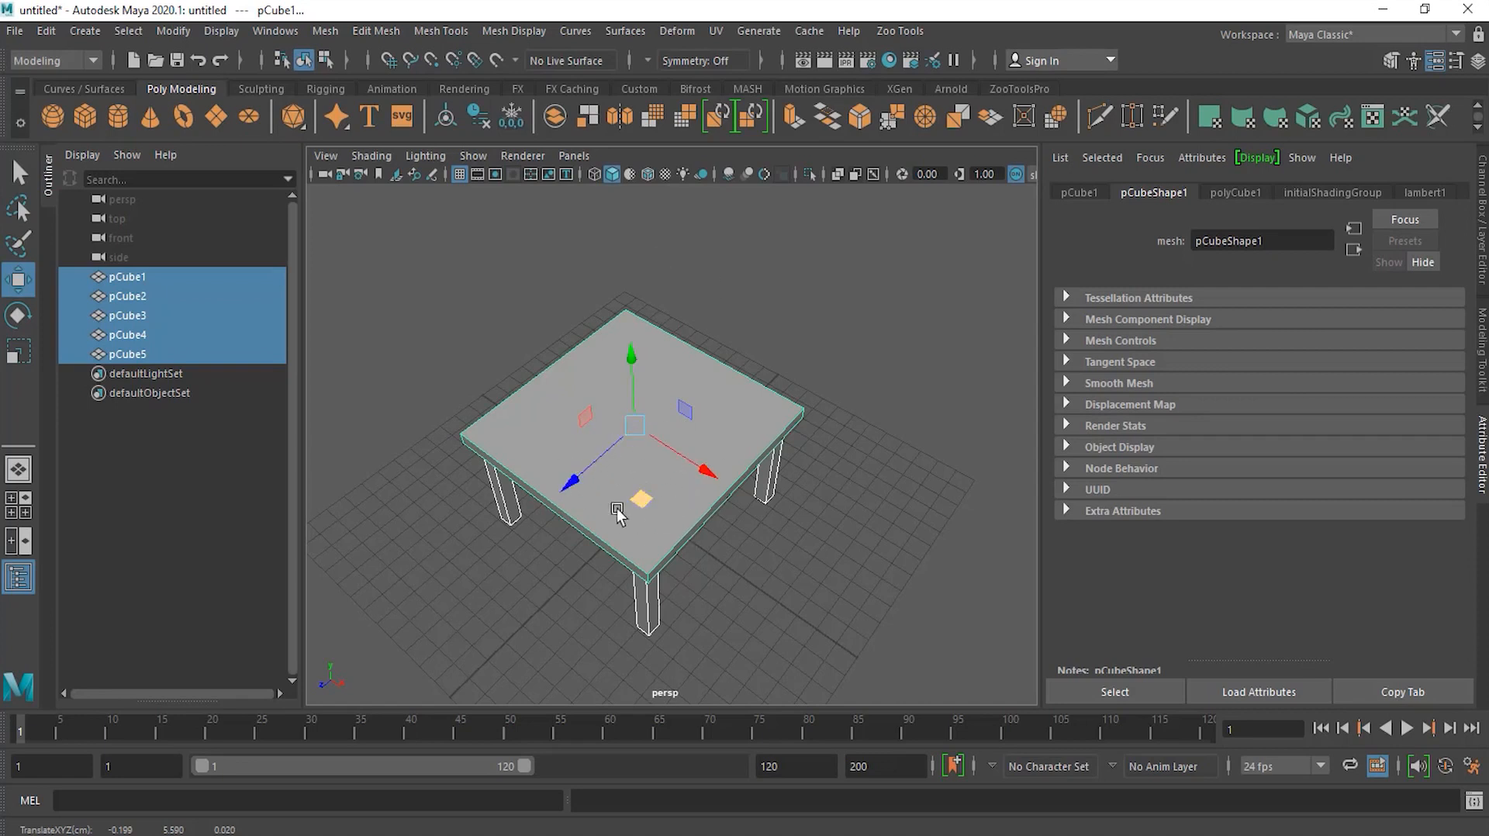
left_click_drag(642, 500, 656, 531)
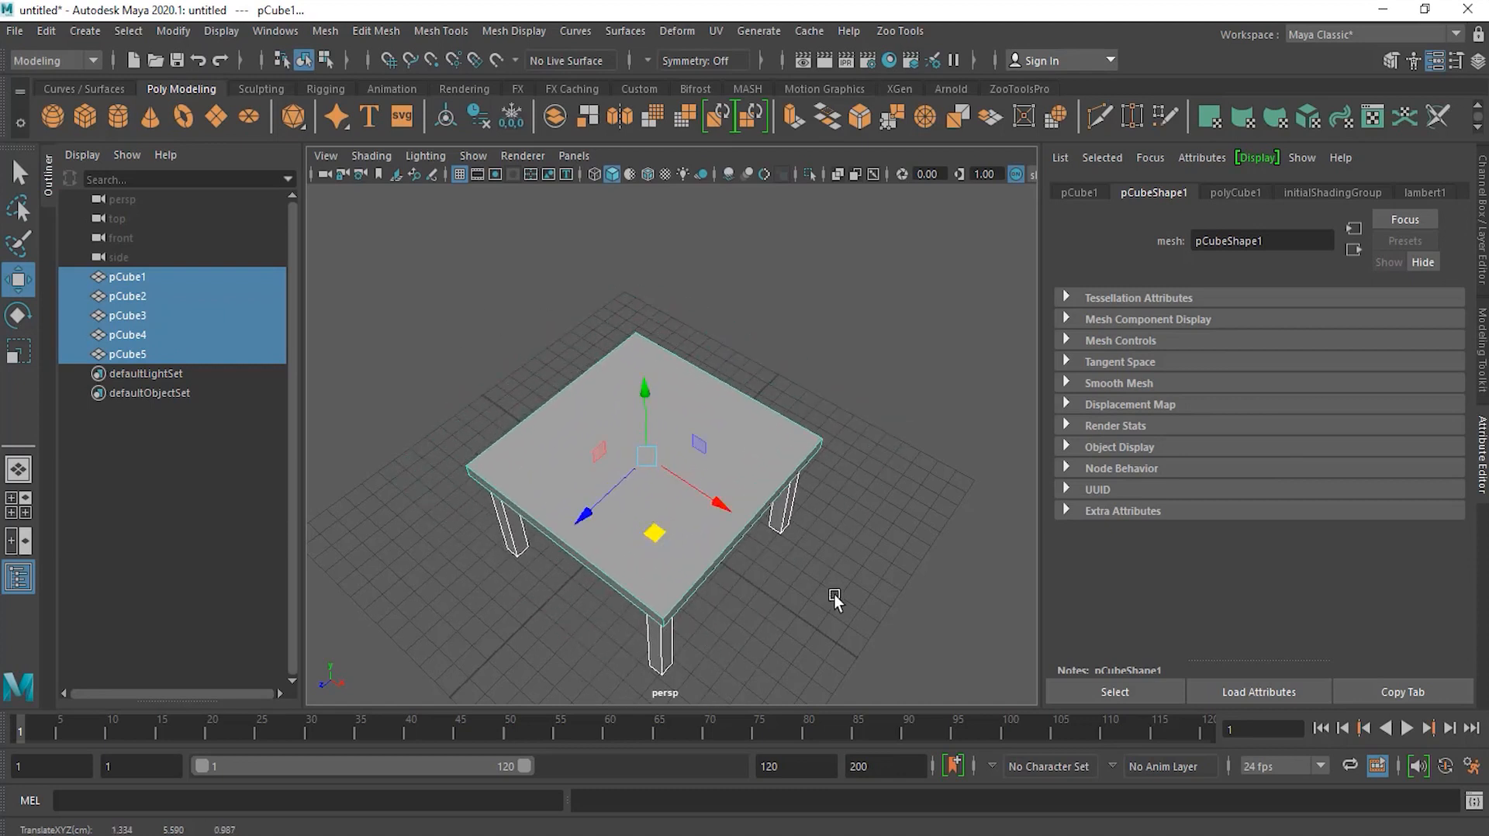
left_click_drag(808, 605, 812, 547, "alt")
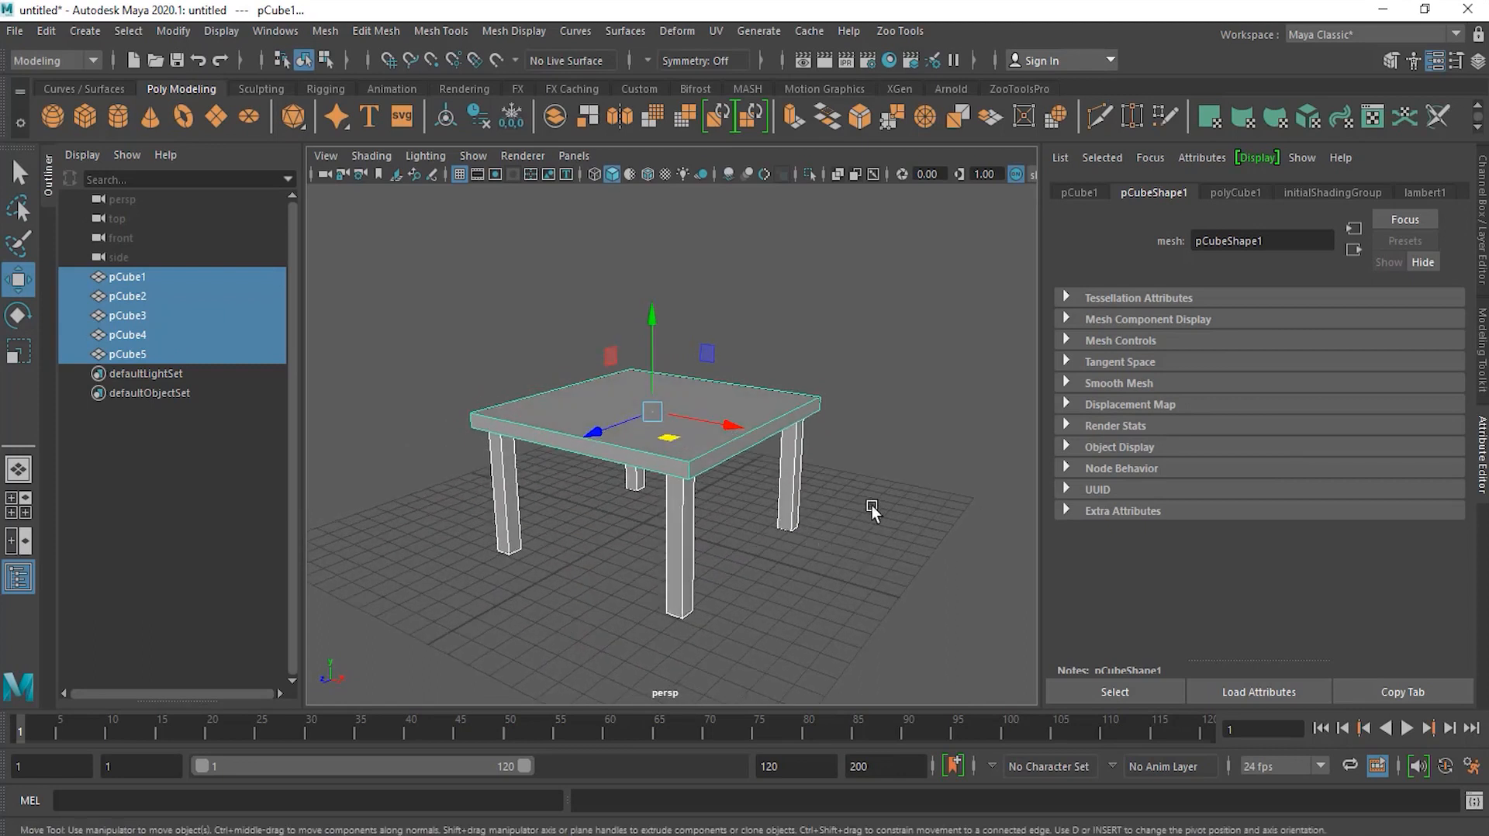
left_click(434, 245)
left_click_drag(434, 247, 895, 516)
left_click(48, 33)
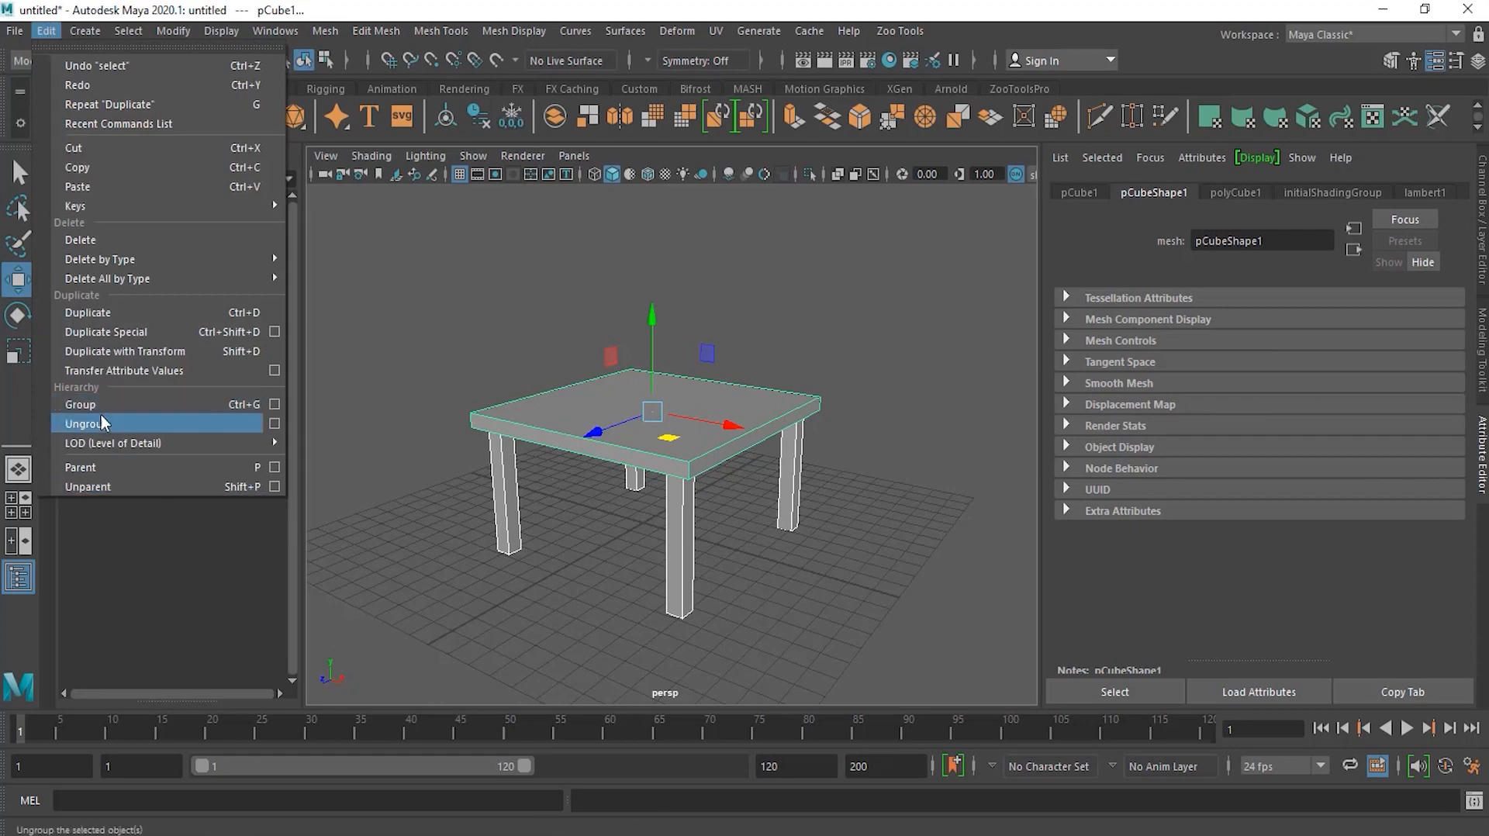
left_click(274, 405)
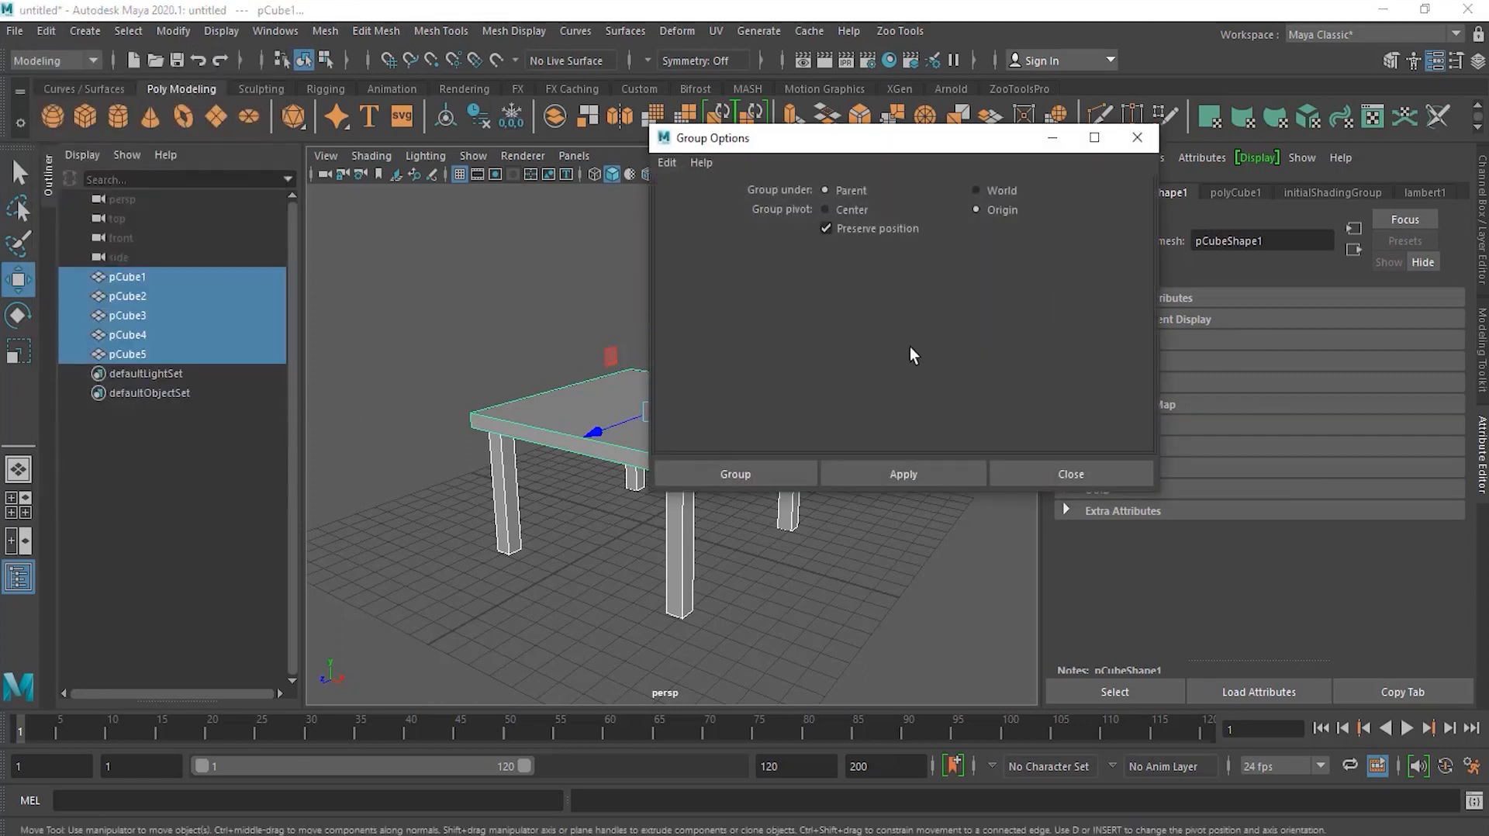
left_click_drag(952, 157, 1171, 174)
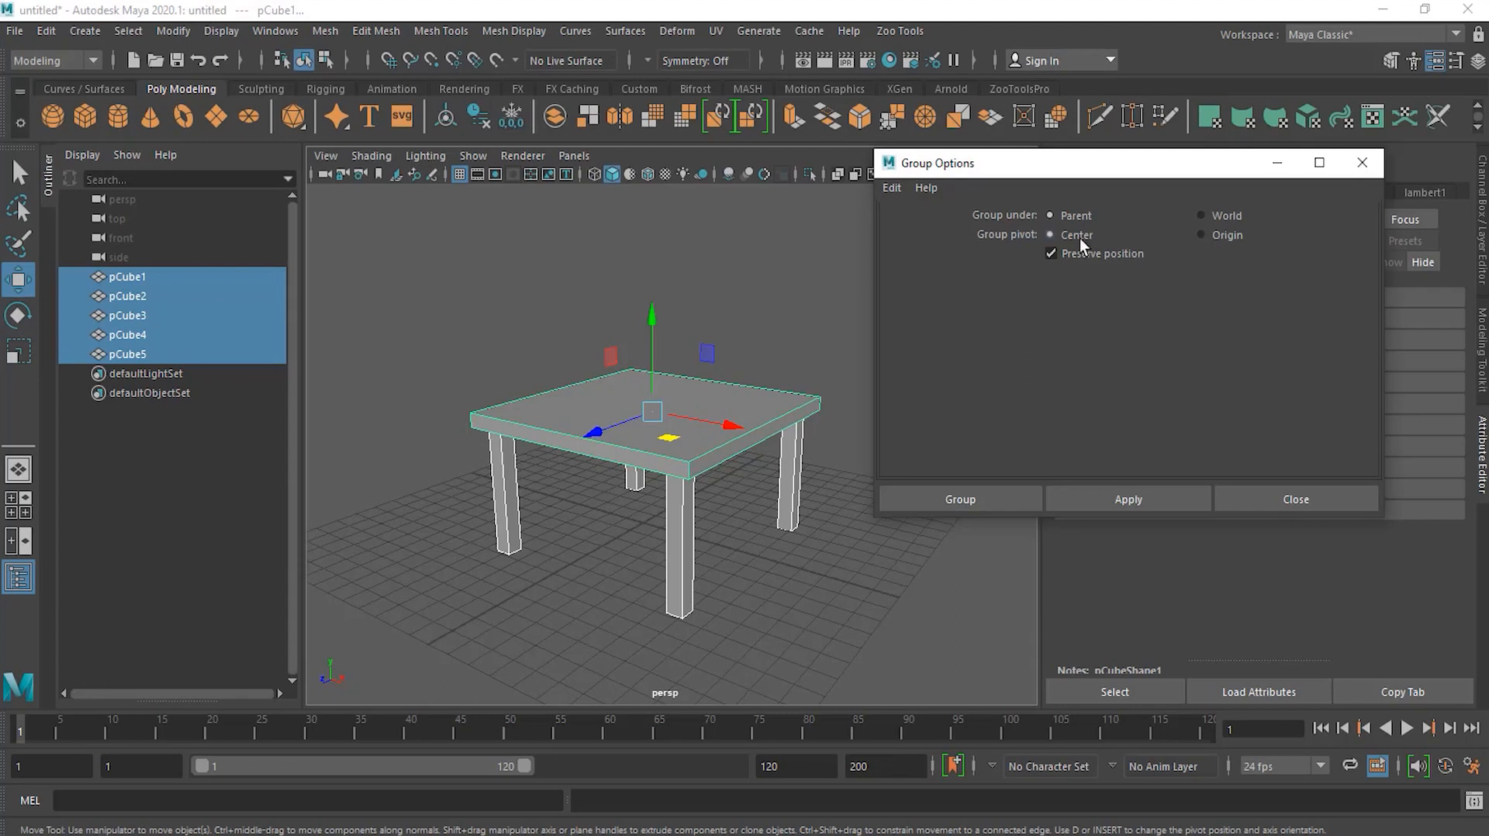
Step: Group the five selected table parts under a new group with a centered group pivot
left_click(959, 499)
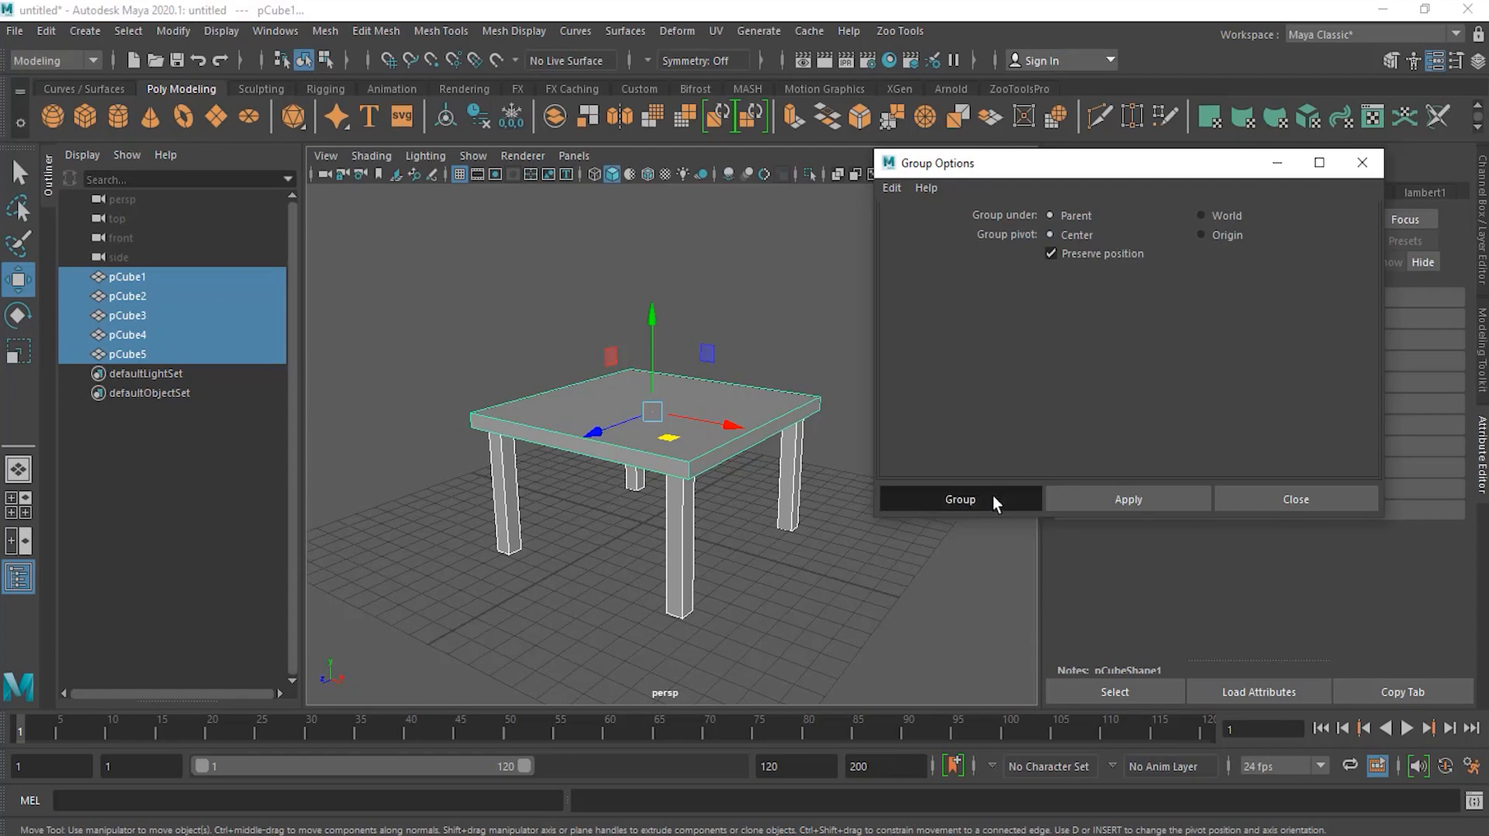
left_click(727, 541)
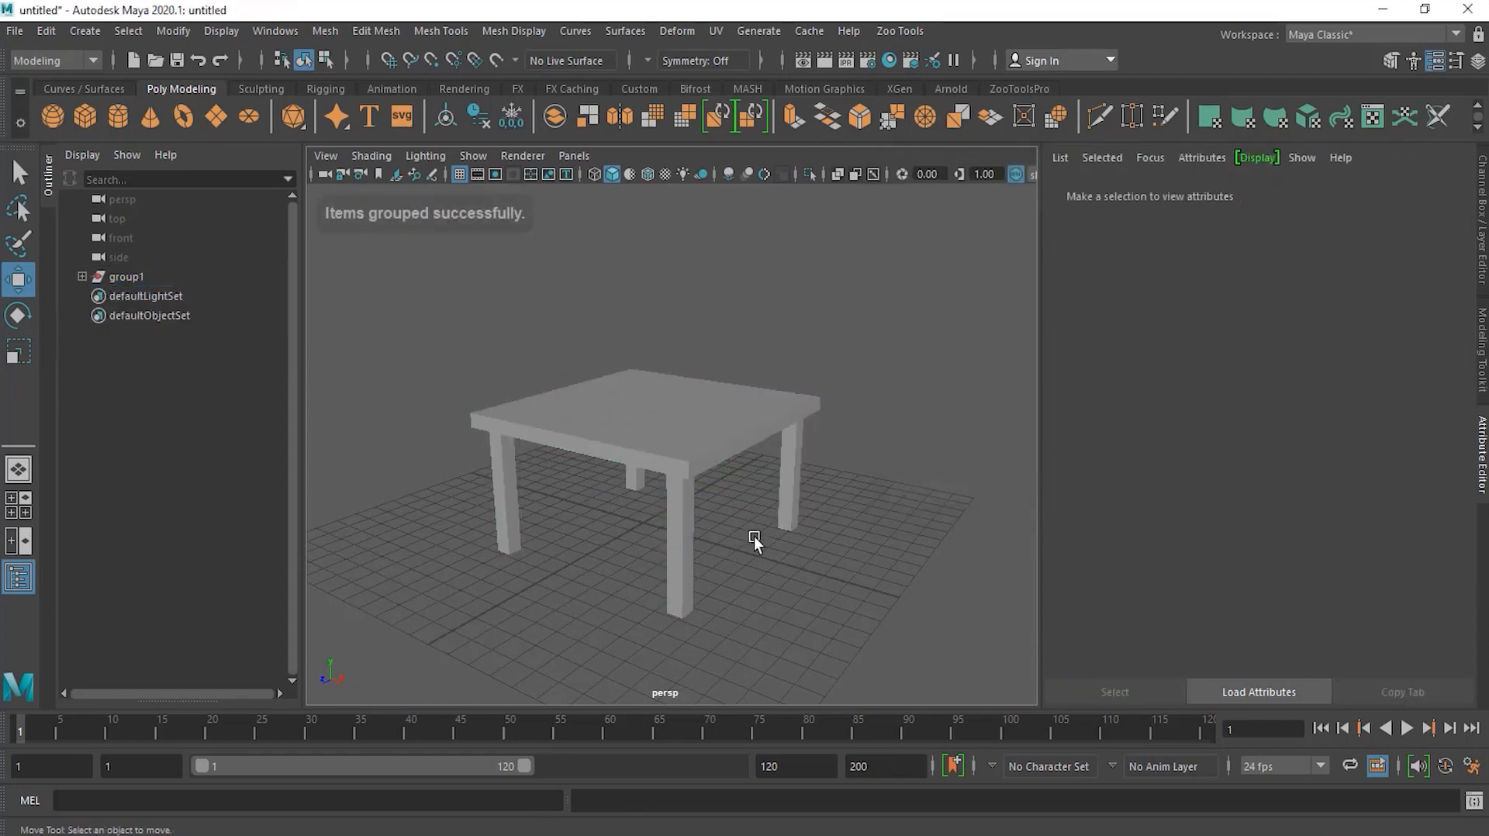
Step: Try moving the tabletop on its own inside the group, undoing each of those moves
left_click(658, 456)
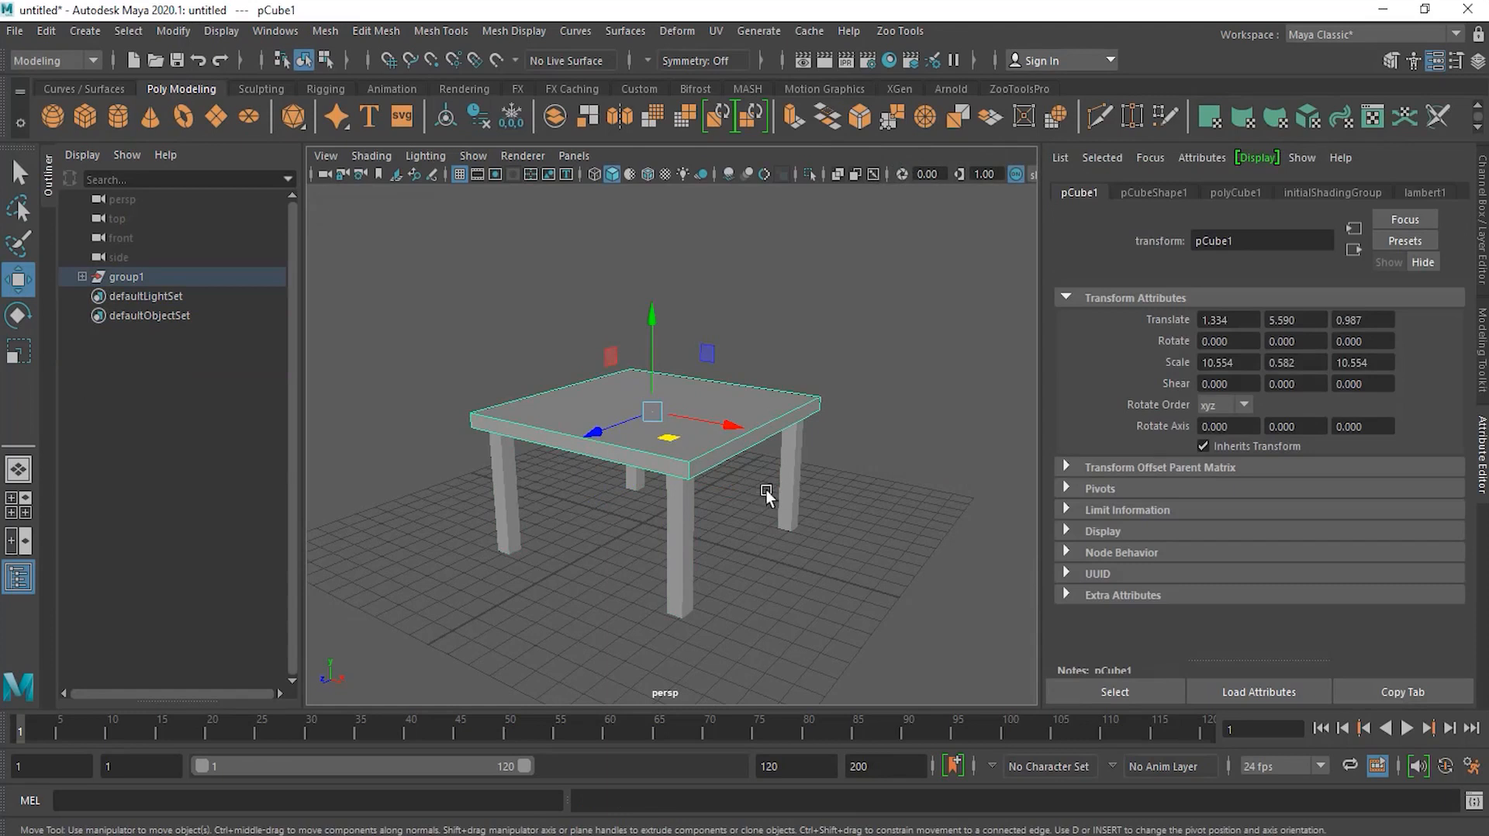
left_click_drag(652, 369, 658, 354)
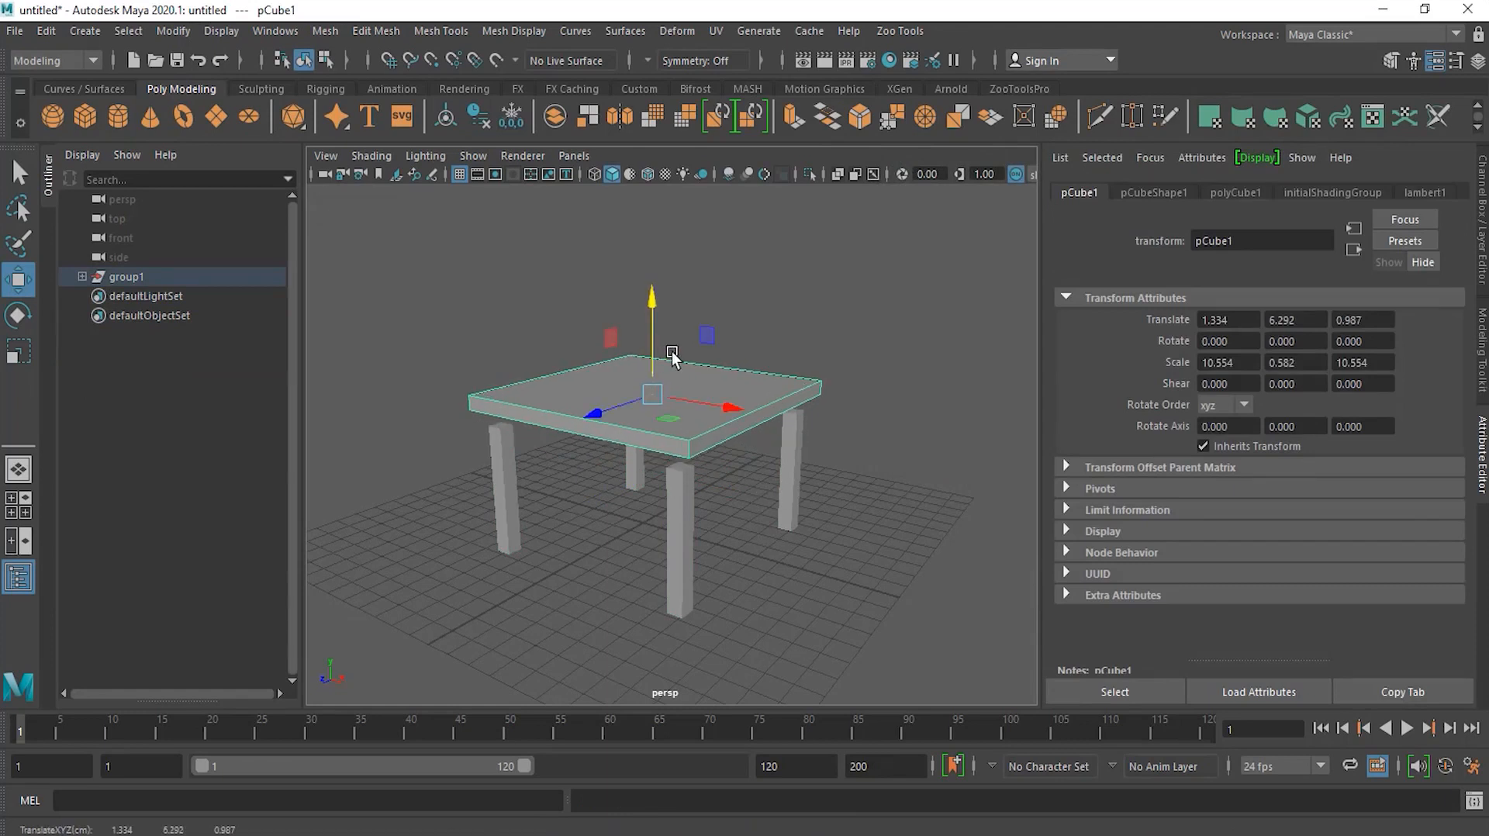
key("ctrl+z")
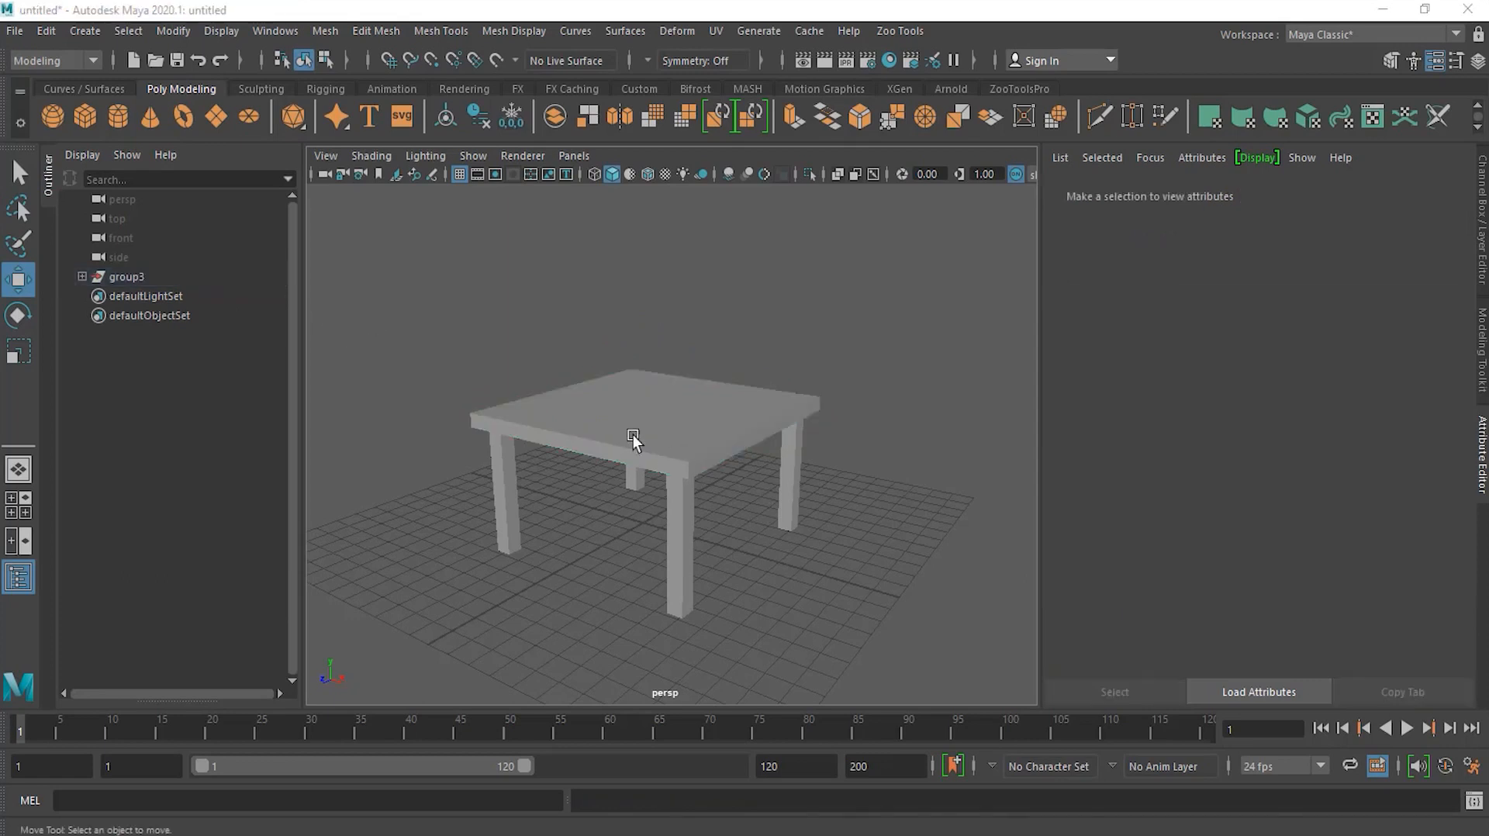
left_click(661, 400)
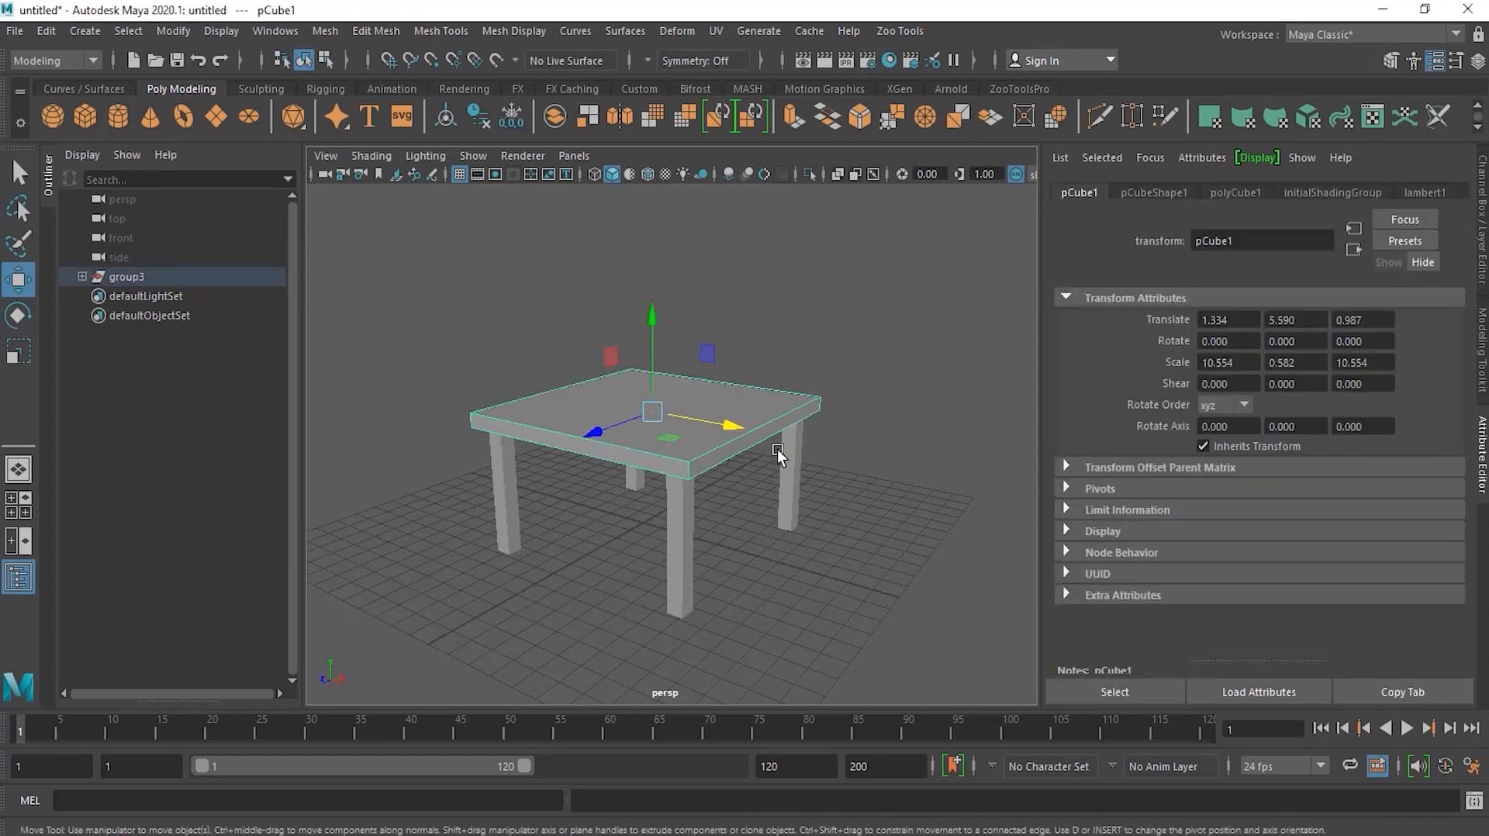
left_click(685, 500)
left_click(715, 448)
left_click_drag(731, 432, 712, 563)
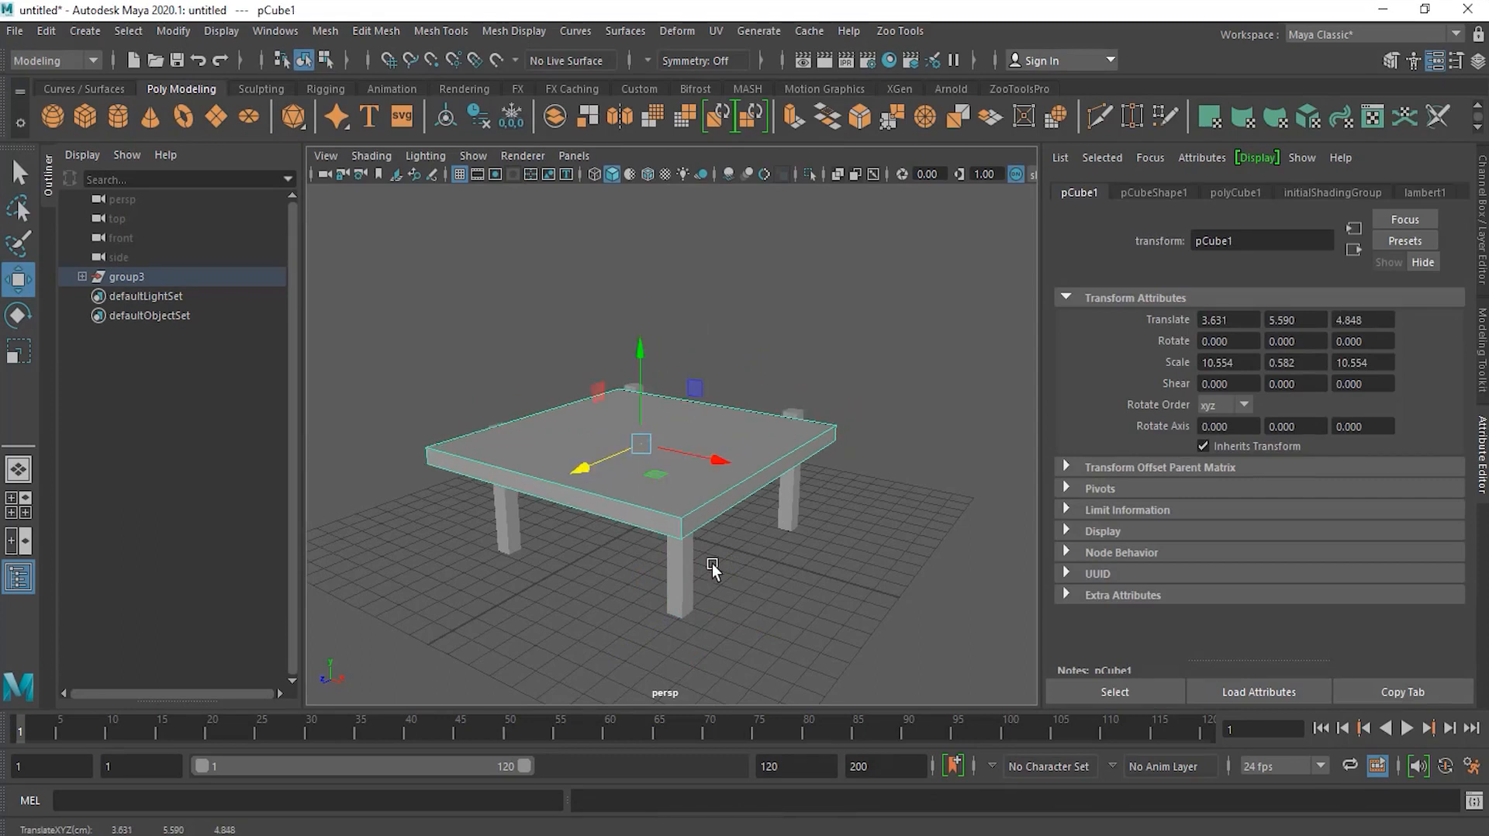
key("ctrl+z")
key("ctrl+z")
left_click(828, 527)
left_click(695, 427)
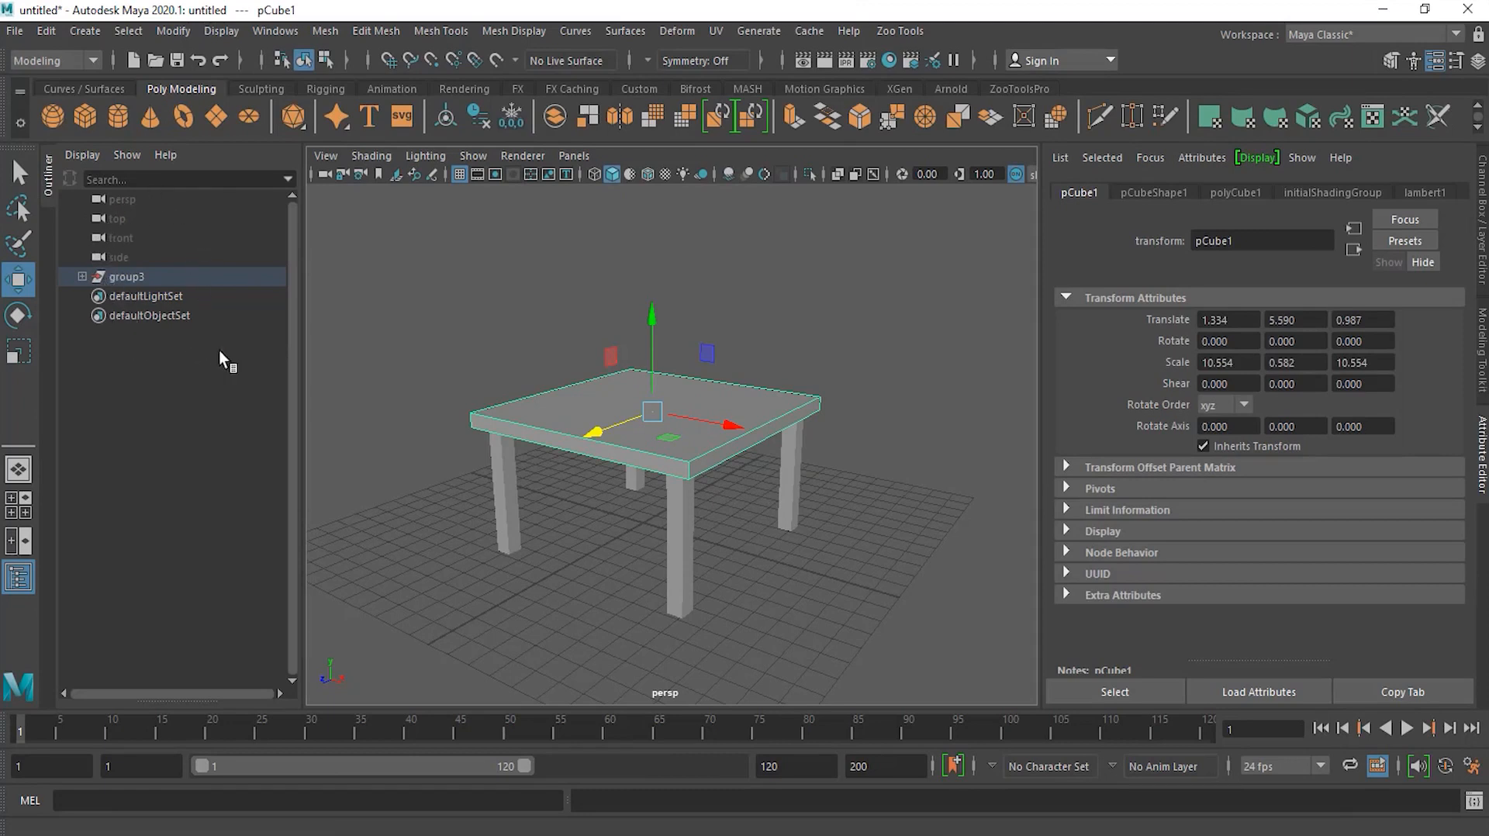
Step: Rename the new group as Table
left_click(132, 277)
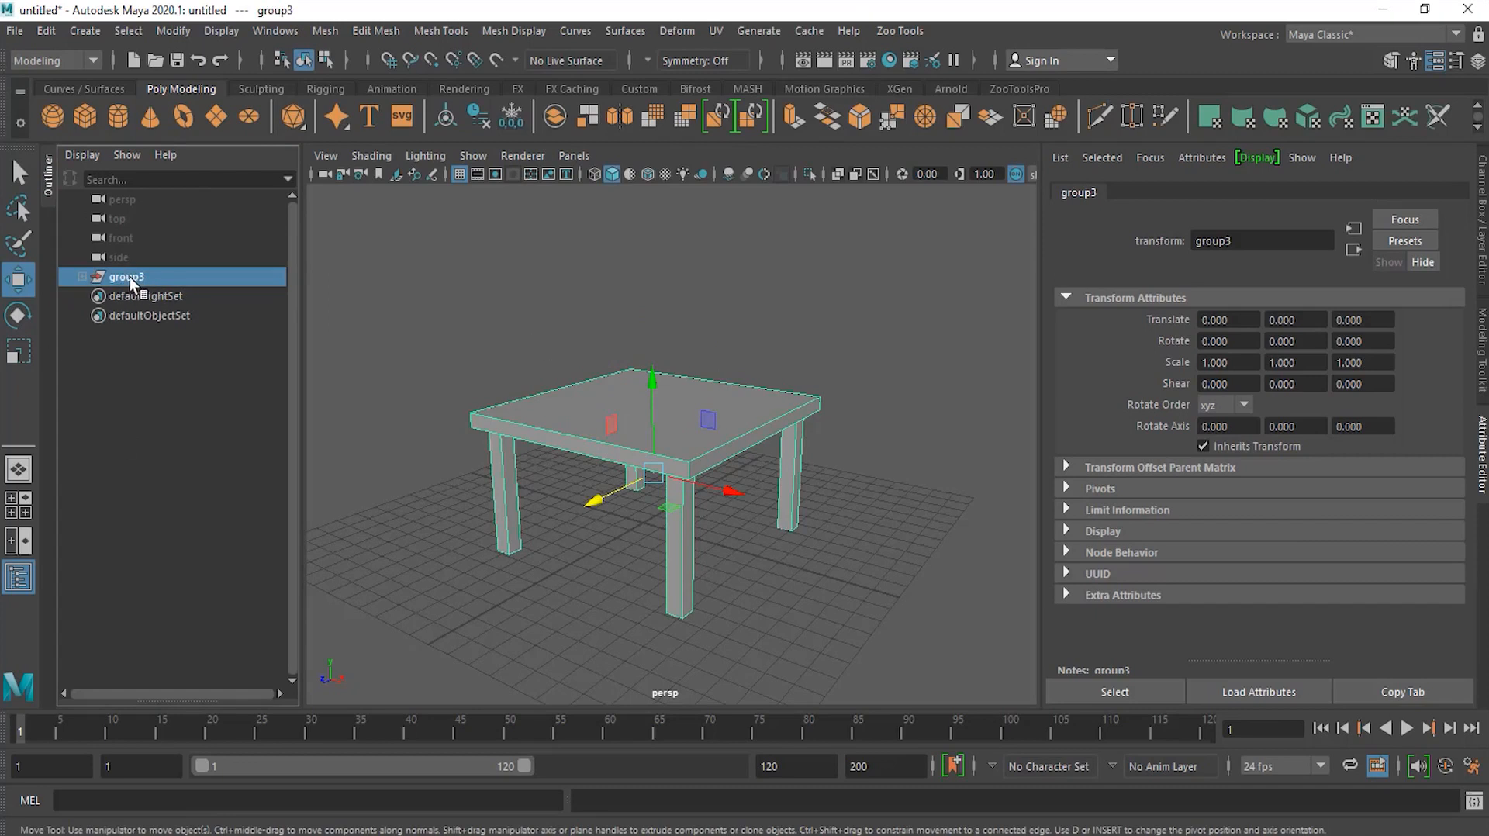
double_click(131, 277)
type("Table")
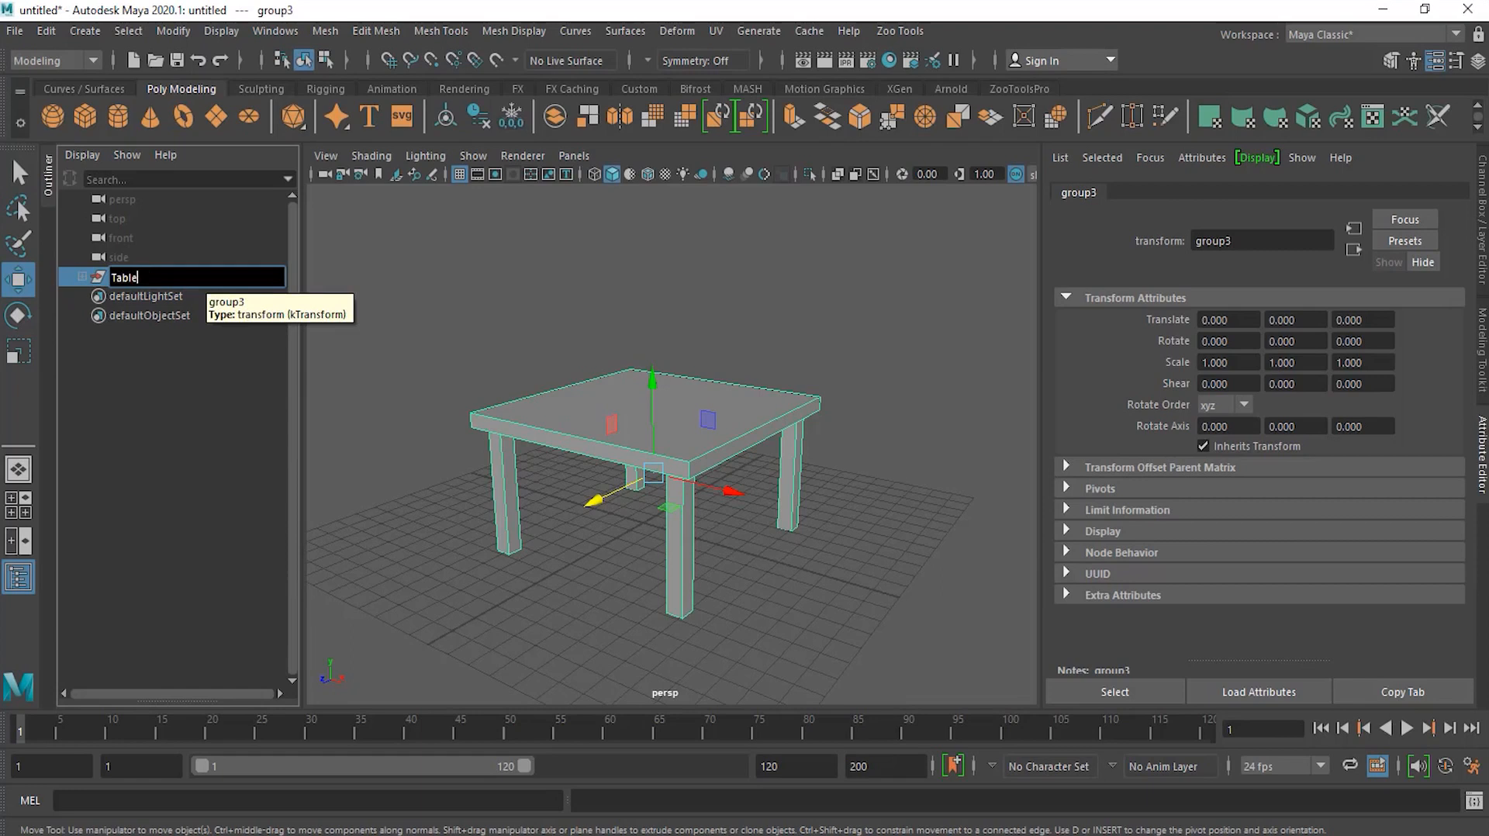
key("Return")
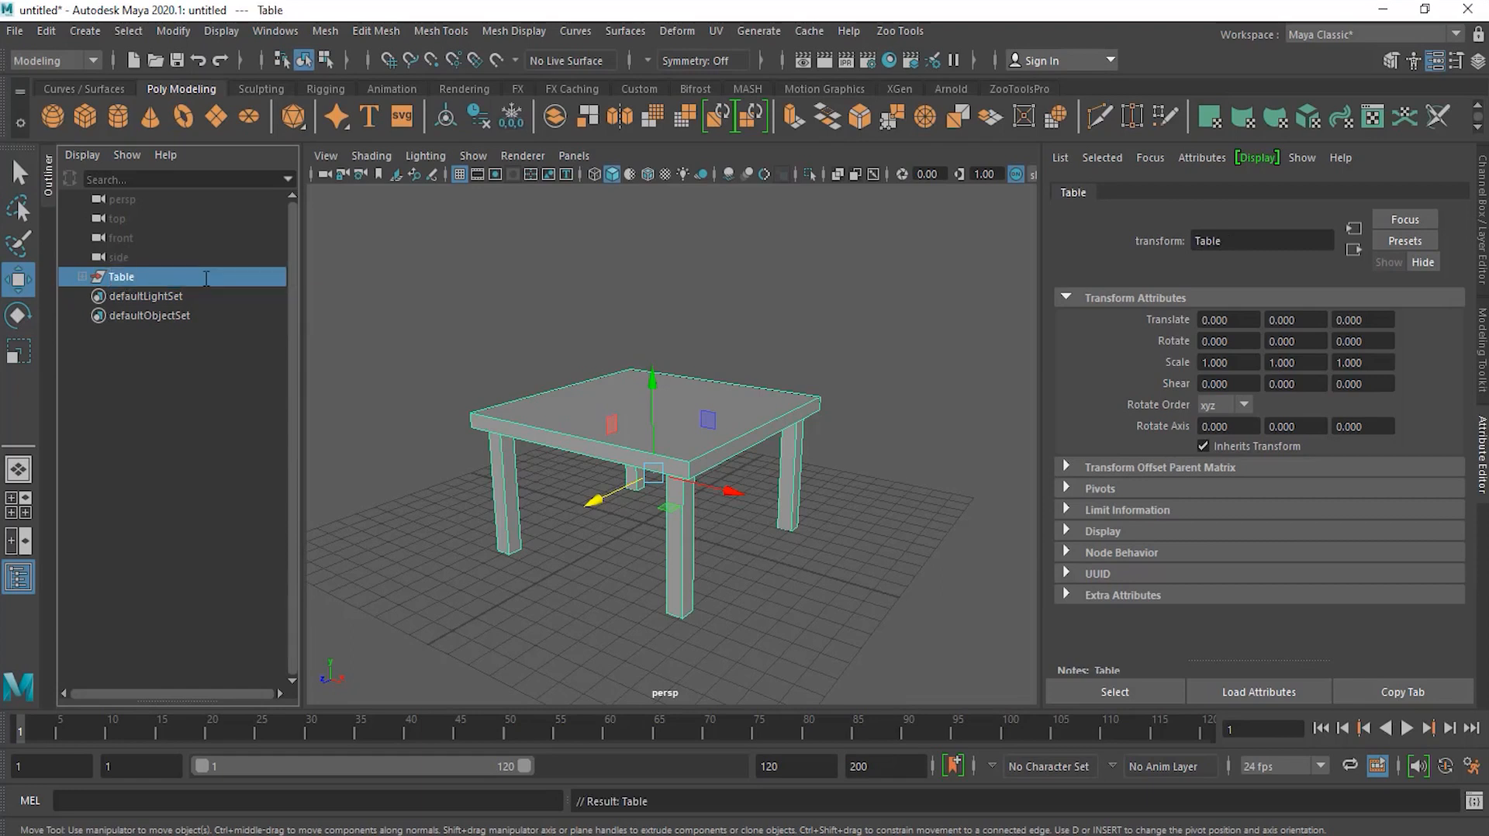
Step: Select the Table group instead of the tabletop and move the whole table slightly across the grid
left_click(779, 386)
left_click(644, 433)
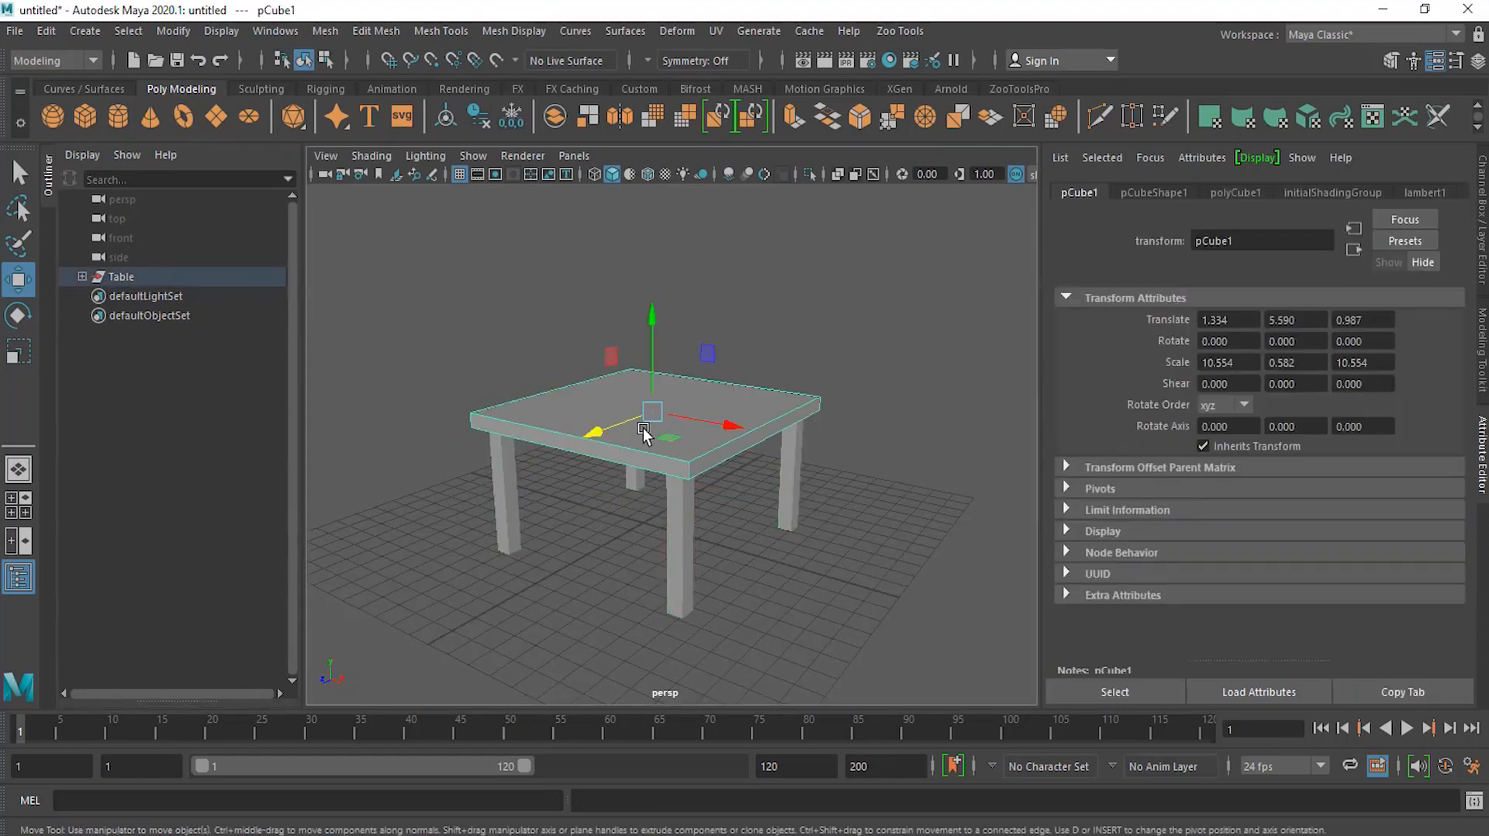
left_click(120, 276)
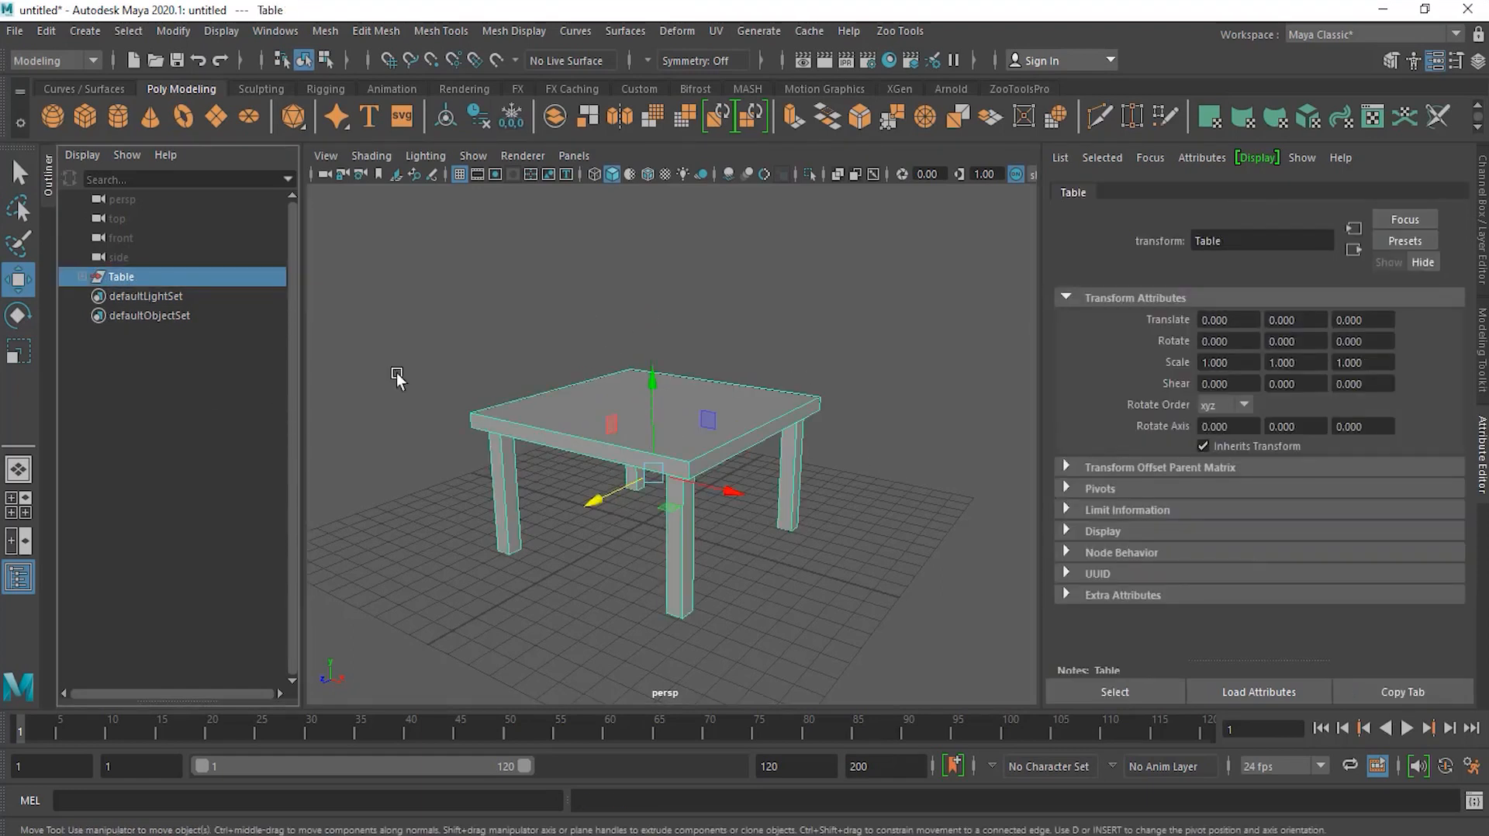
left_click_drag(639, 515, 658, 517)
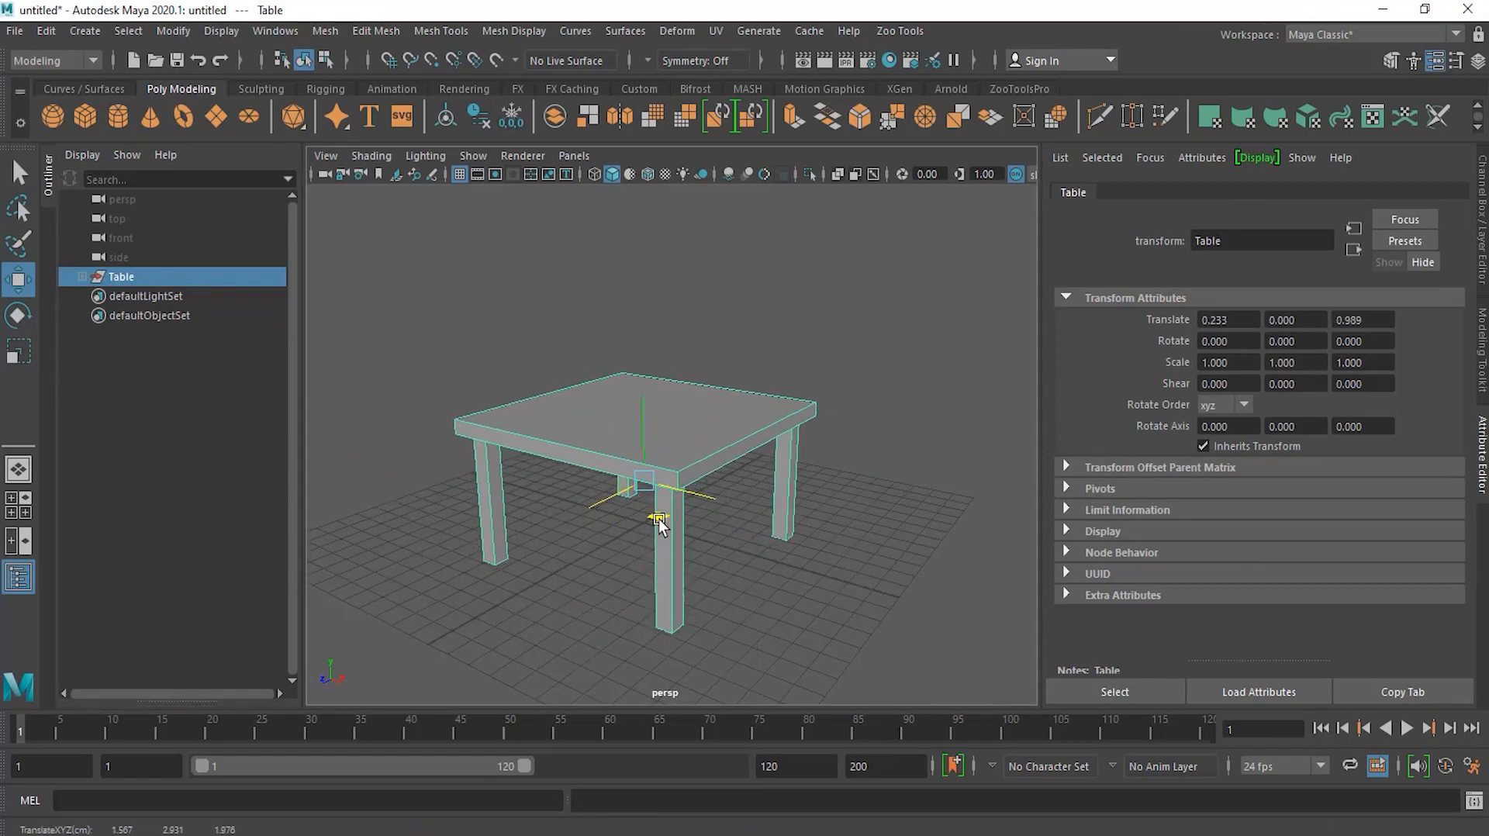
Step: Try moving a single leg of the table, then undo that move and deselect
left_click(750, 505)
left_click(545, 411)
left_click(499, 517)
left_click_drag(492, 603, 460, 646)
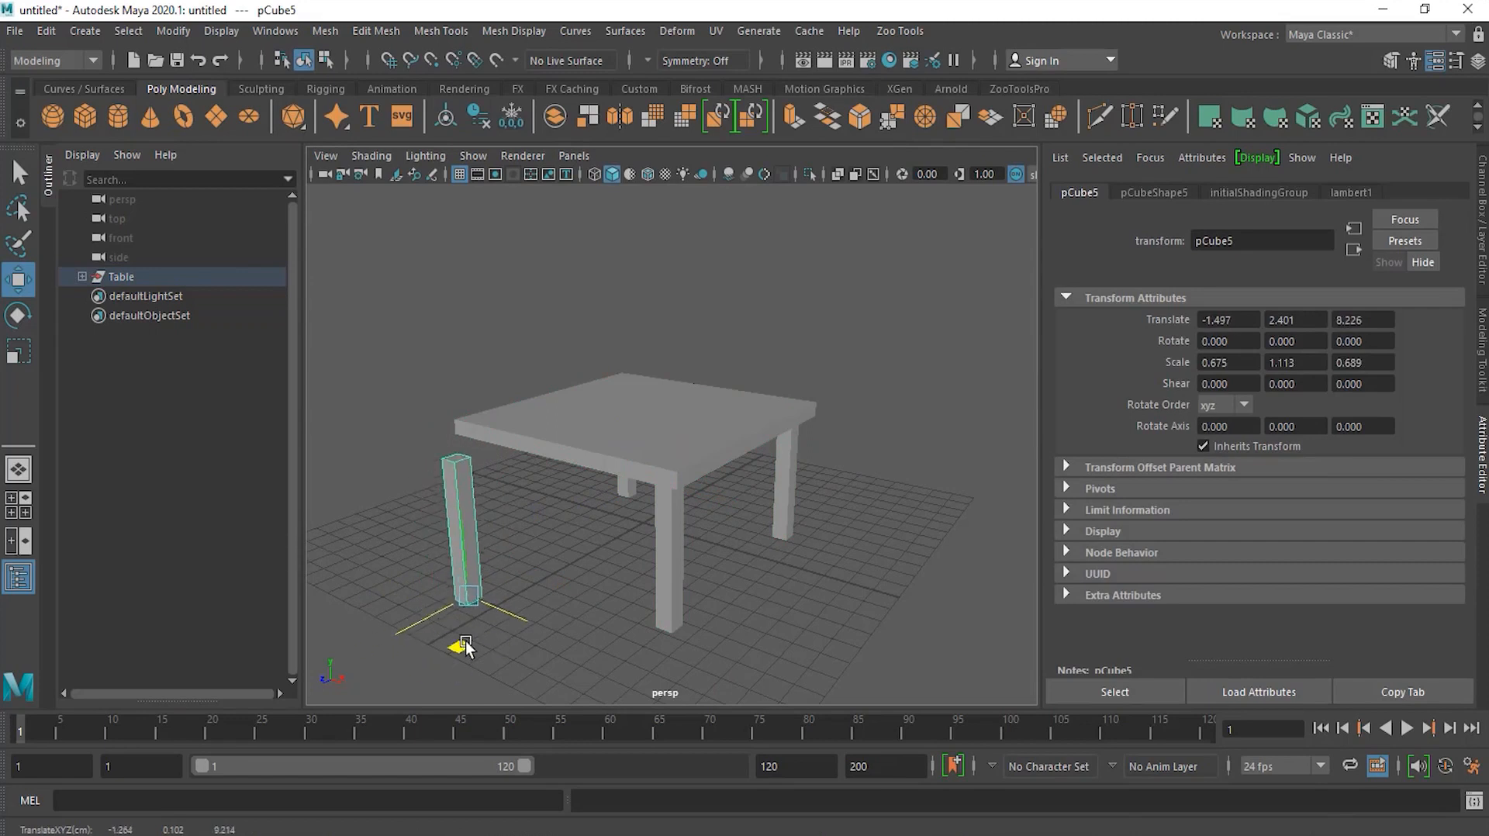
key("ctrl+z")
left_click(338, 315)
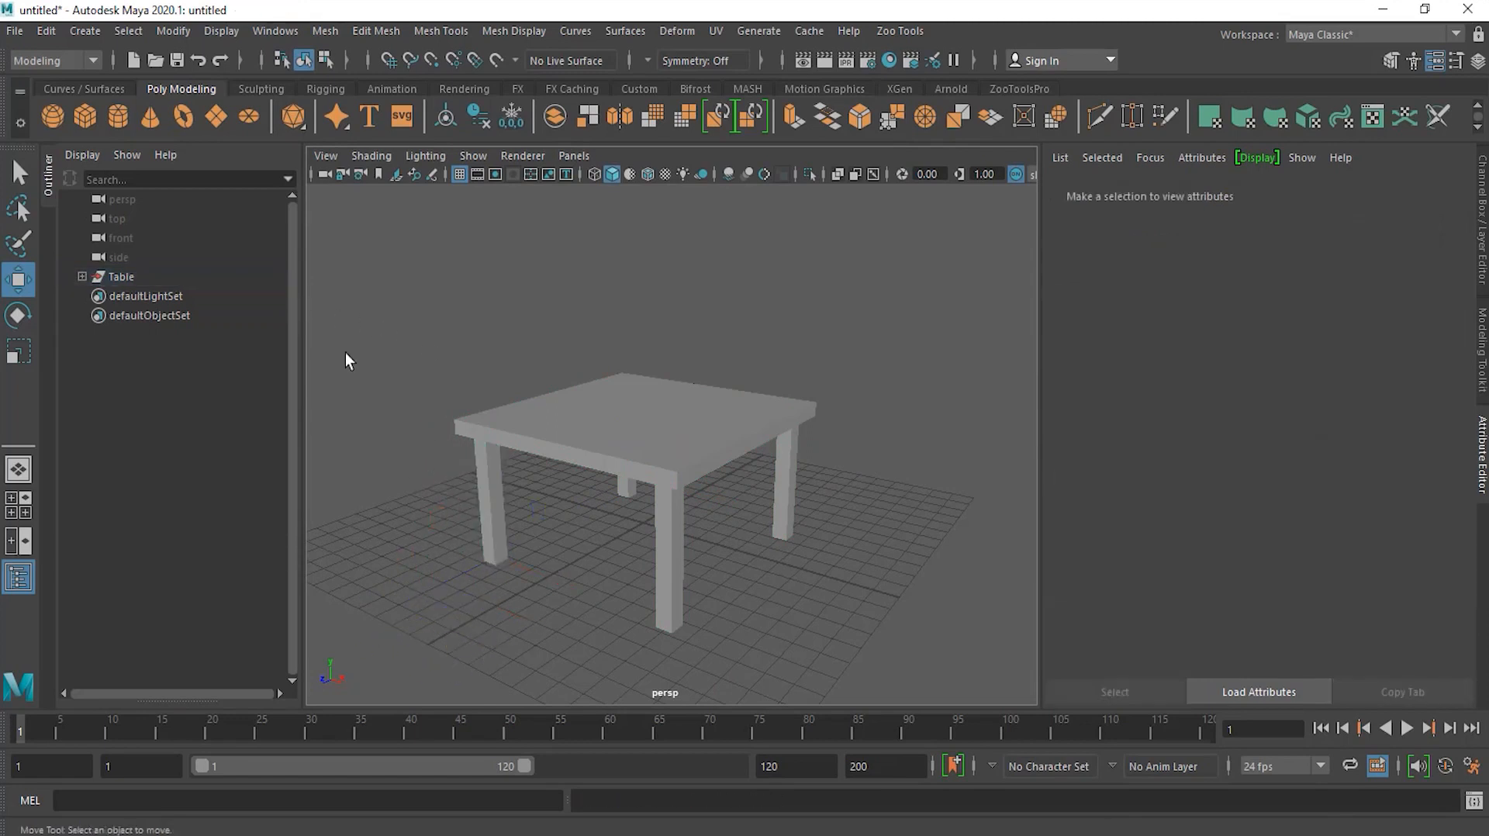
Step: Select the Table group again and move it along negative X away from the origin
left_click(121, 276)
left_click_drag(731, 395, 711, 488, "alt")
mouse_move(644, 572)
left_mouse_down()
mouse_move(648, 533)
mouse_move(665, 568)
mouse_move(694, 578)
mouse_move(881, 530)
mouse_move(760, 532)
mouse_move(747, 561)
mouse_move(788, 562)
left_mouse_up()
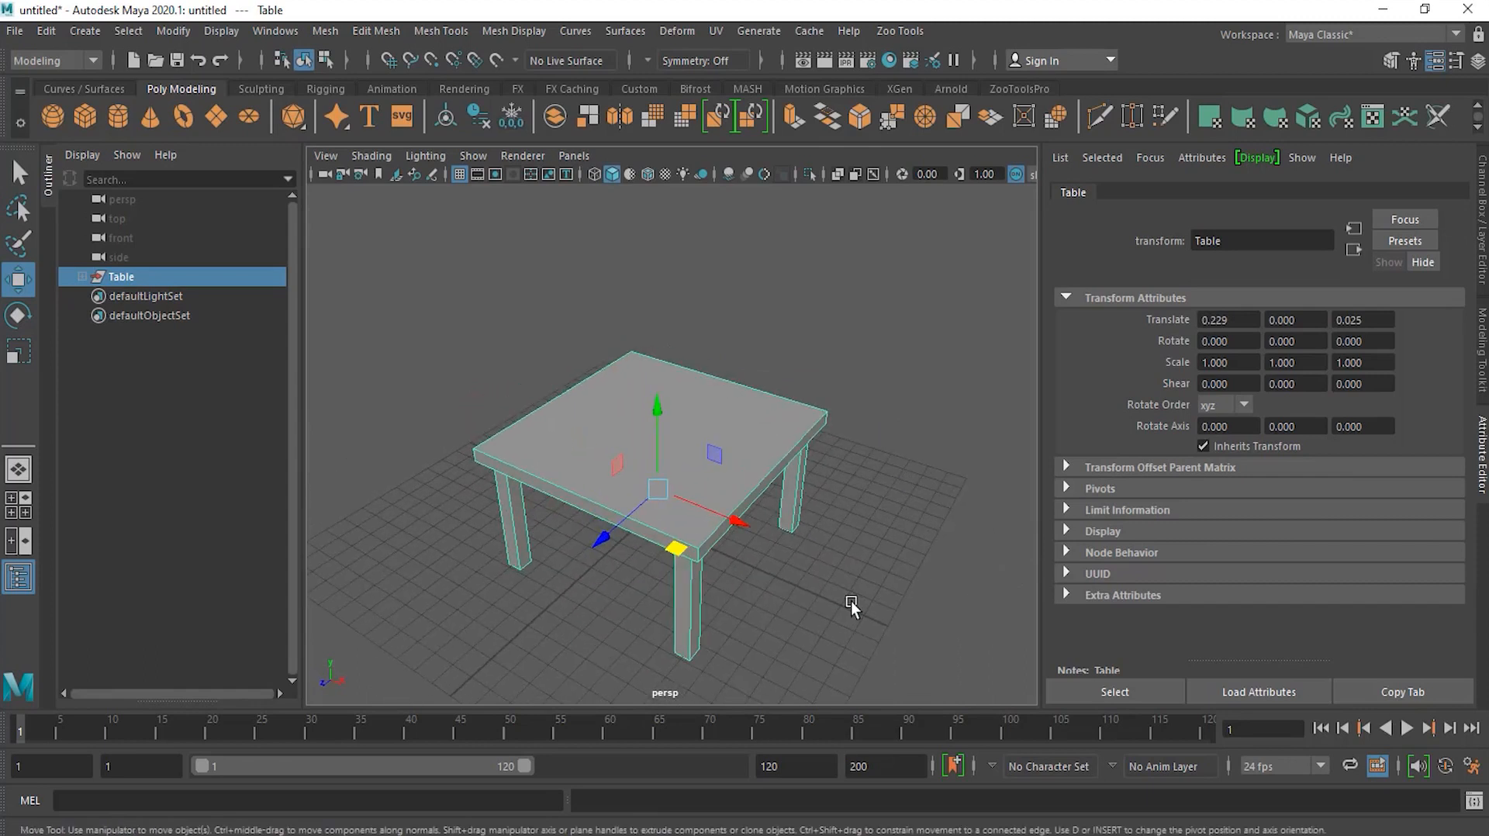
left_click(803, 583)
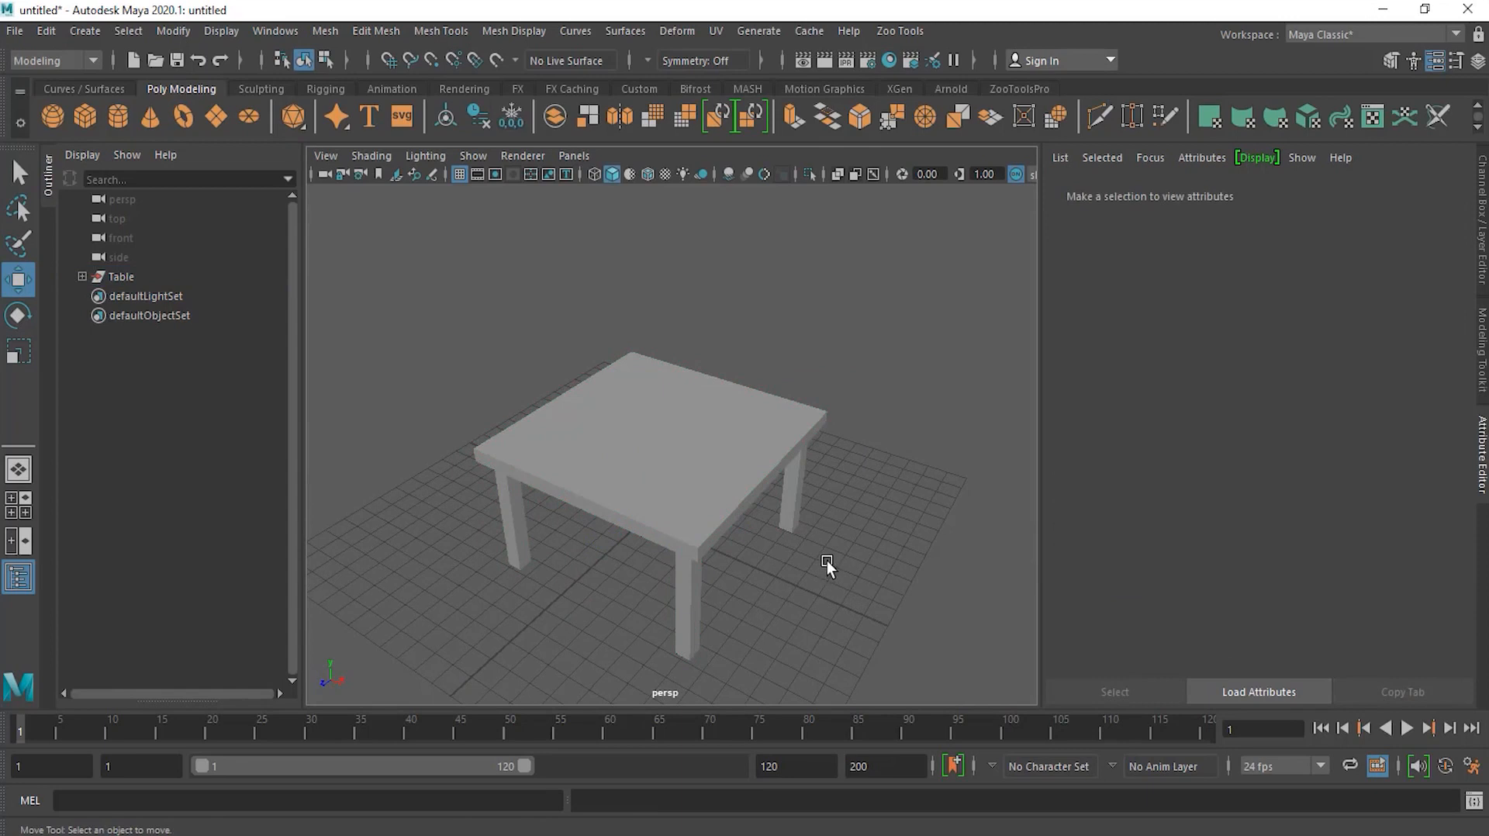
left_click_drag(760, 595, 869, 521, "alt")
middle_click_drag(870, 518, 745, 496, "alt")
left_click_drag(744, 496, 718, 540, "alt")
right_click_drag(718, 540, 671, 552, "alt")
left_click_drag(671, 549, 725, 573, "alt")
left_click(123, 277)
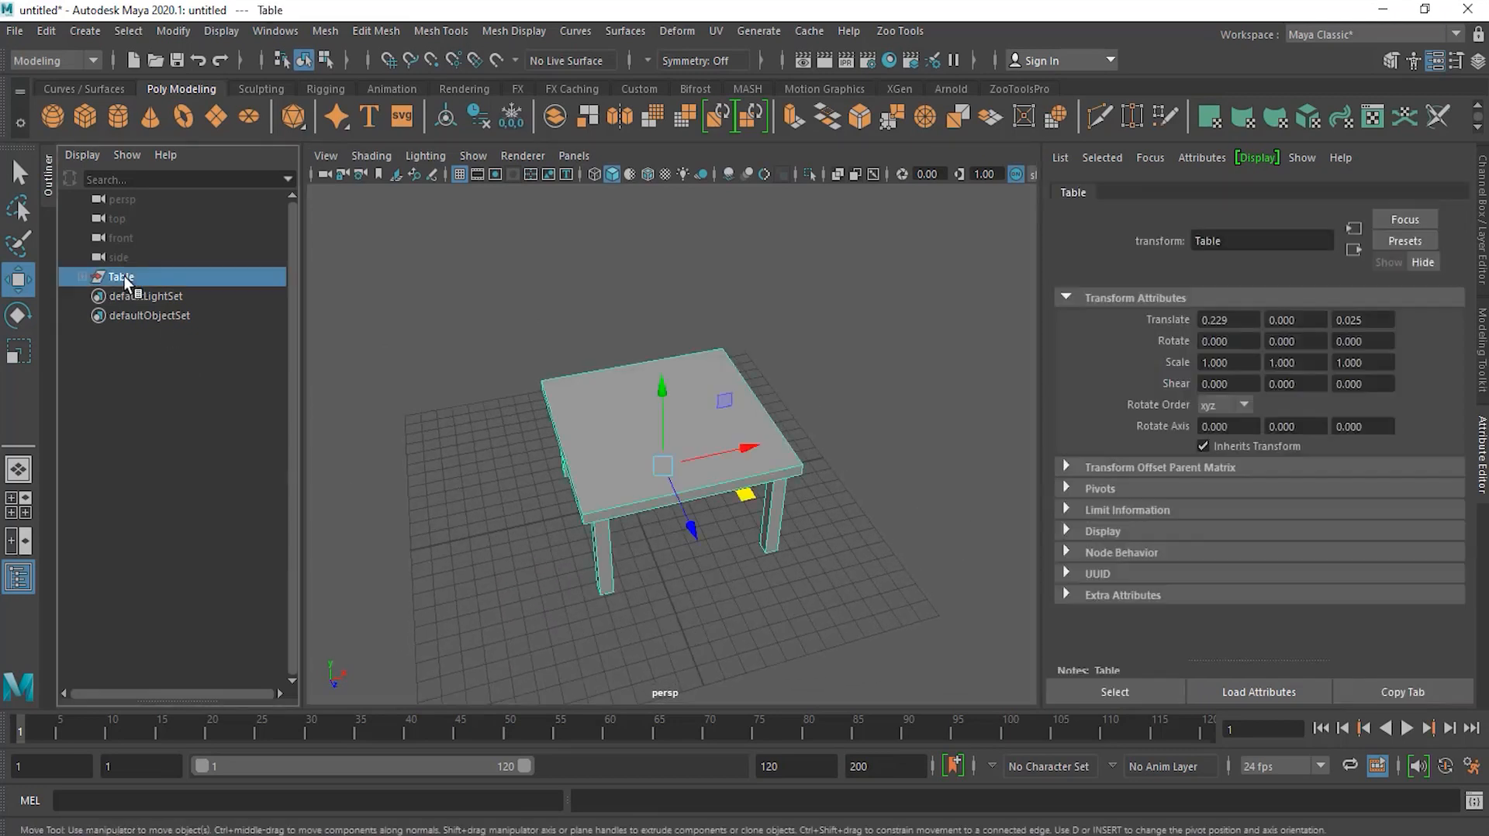
left_click_drag(744, 500, 640, 524)
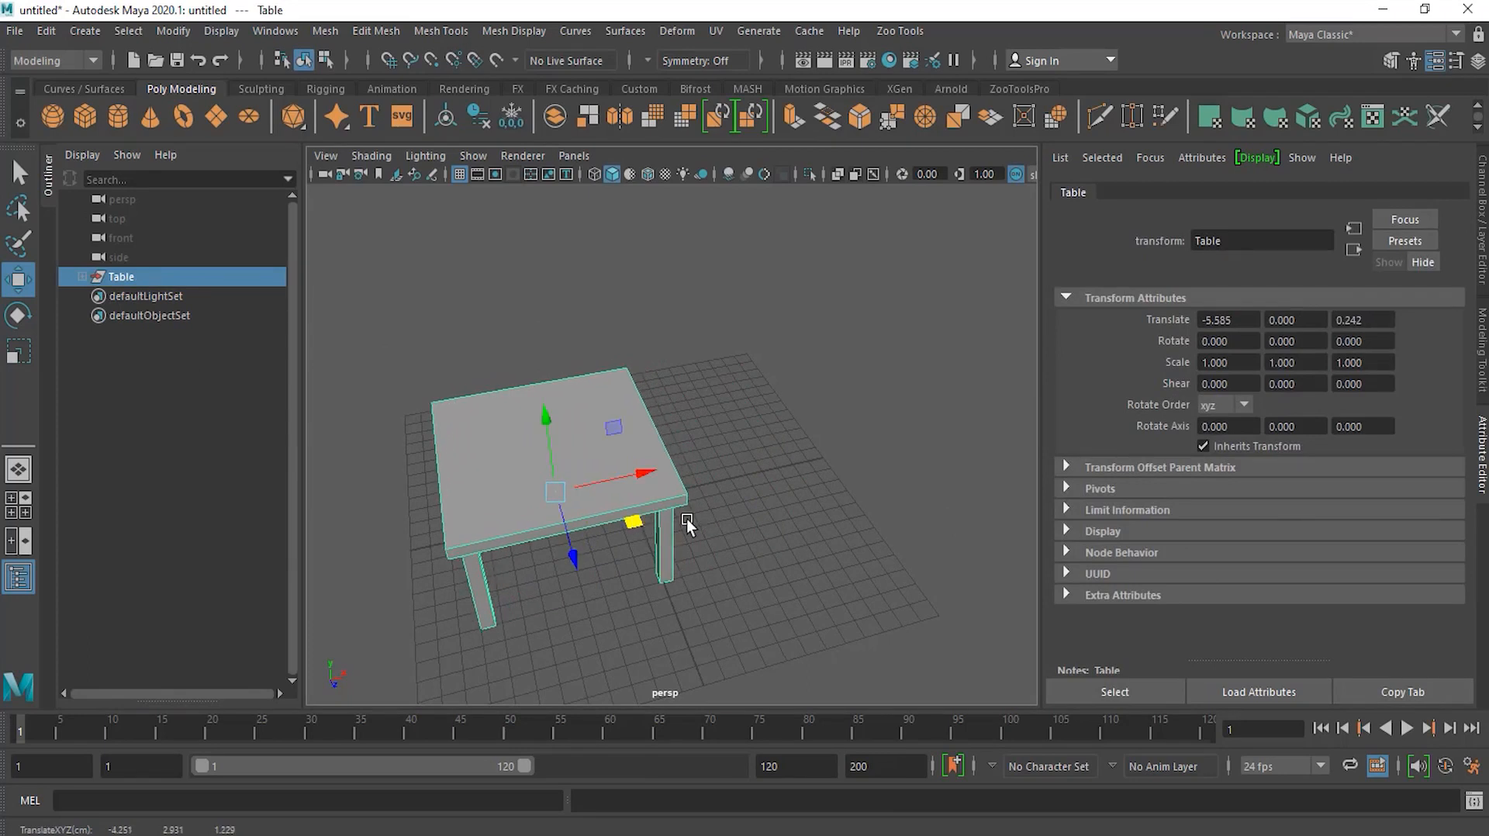
Step: Clone the Table group by moving a copy along X to the right of the original
left_click(43, 34)
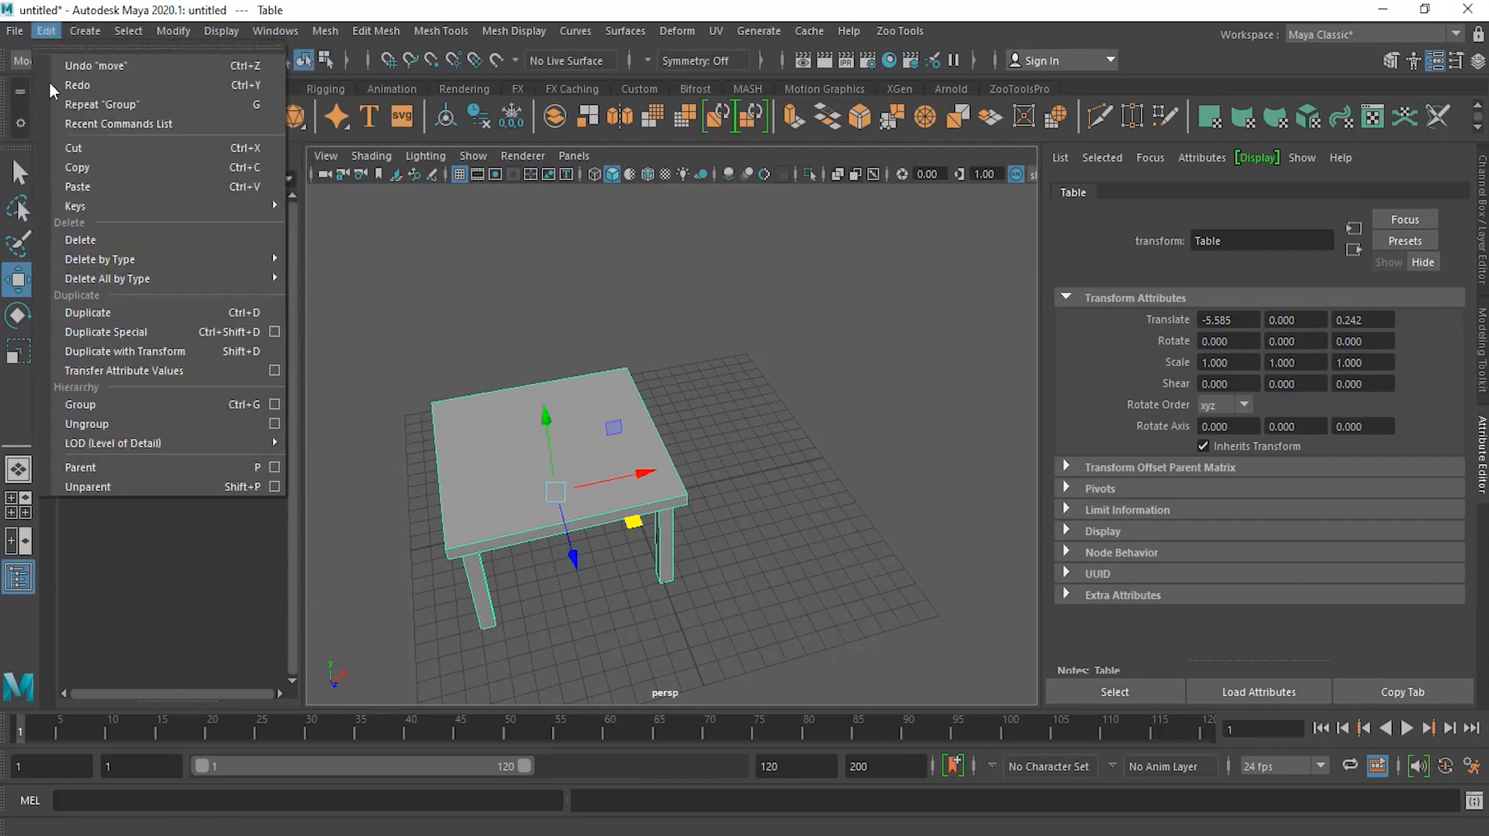
left_click(758, 412)
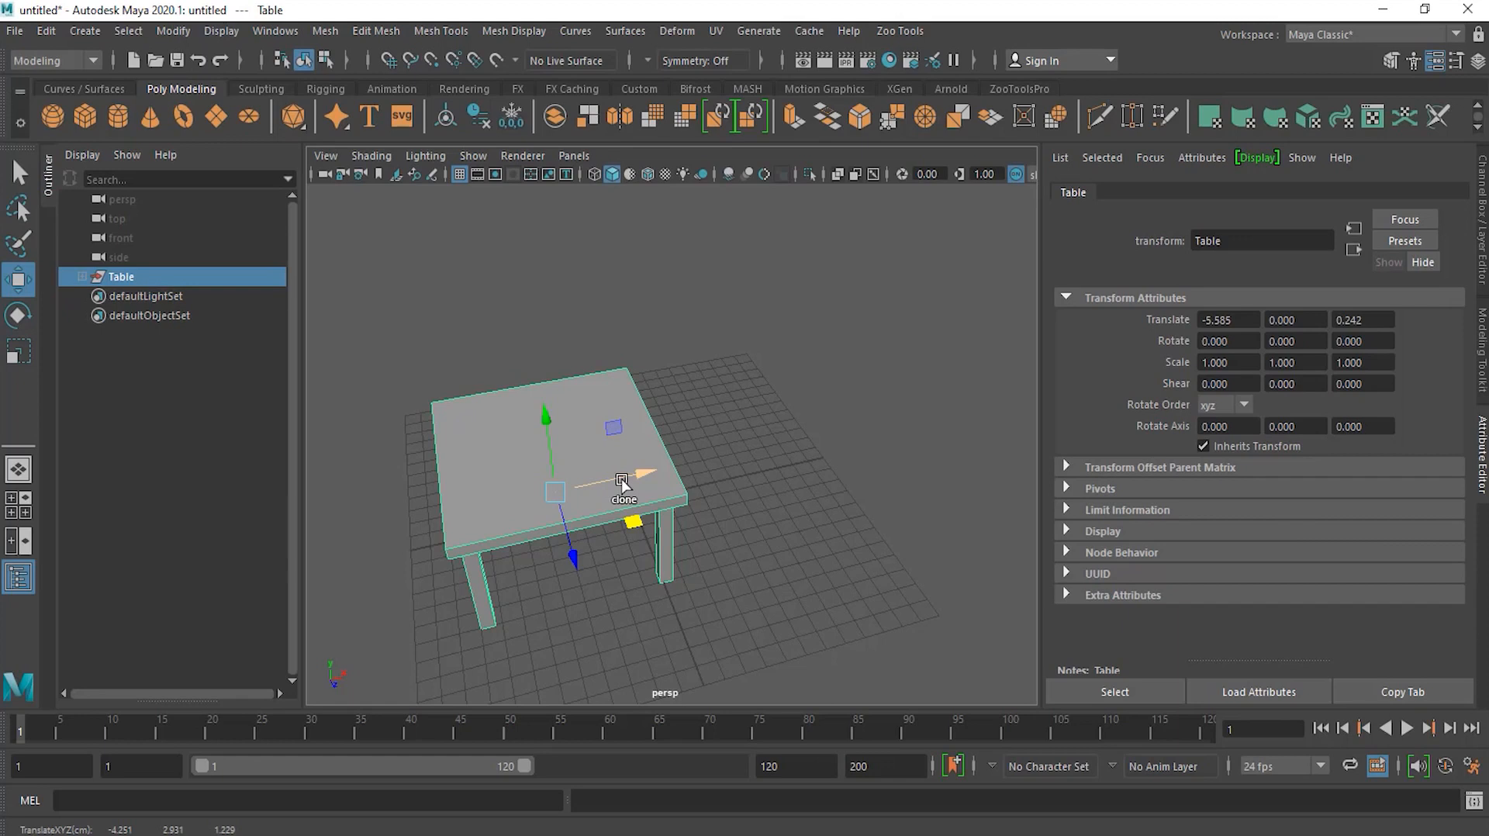
left_click_drag(622, 482, 901, 435)
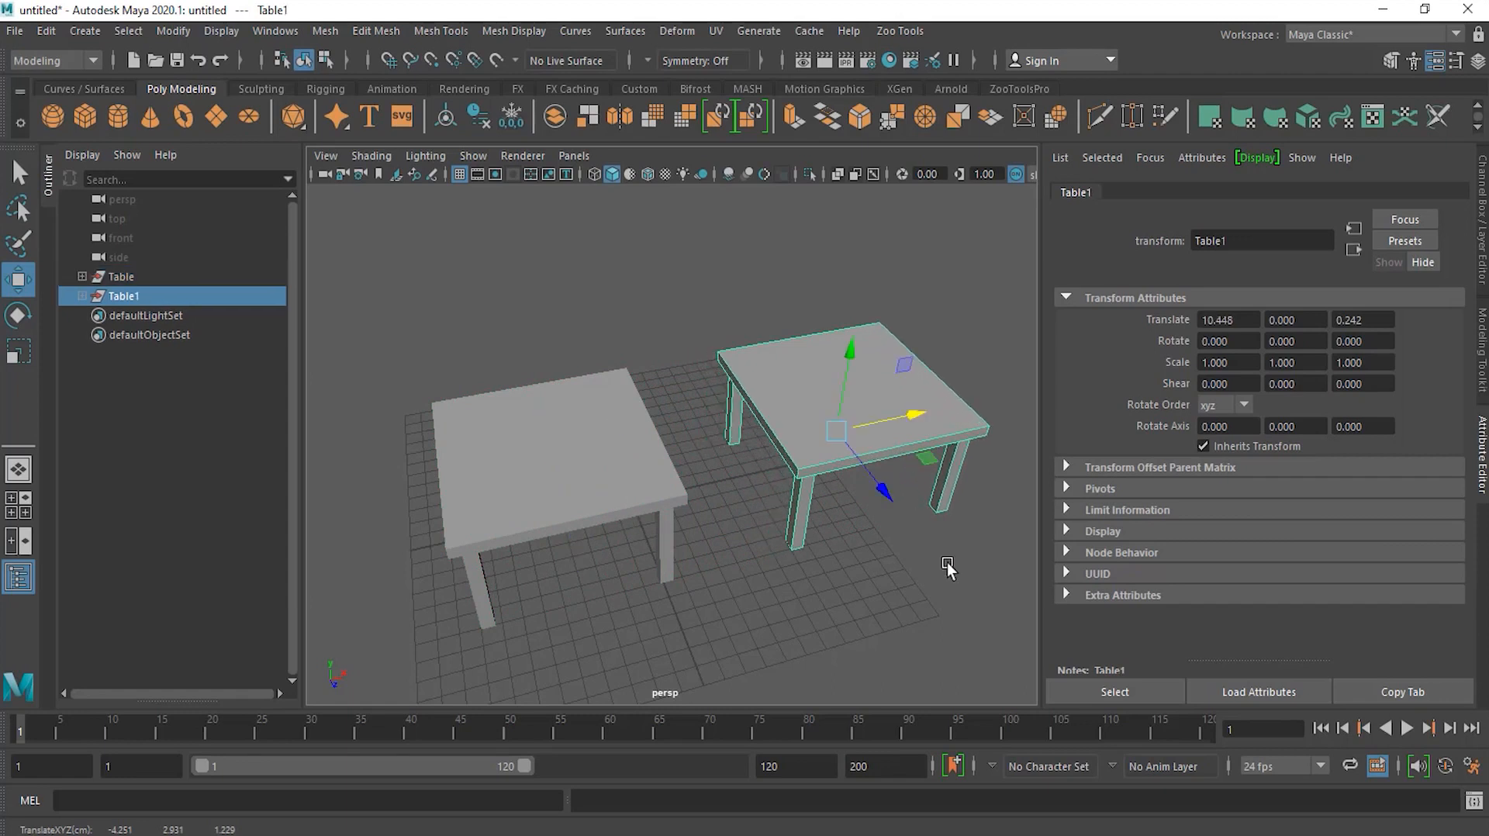
Step: Rename the copied group as Chair
double_click(129, 295)
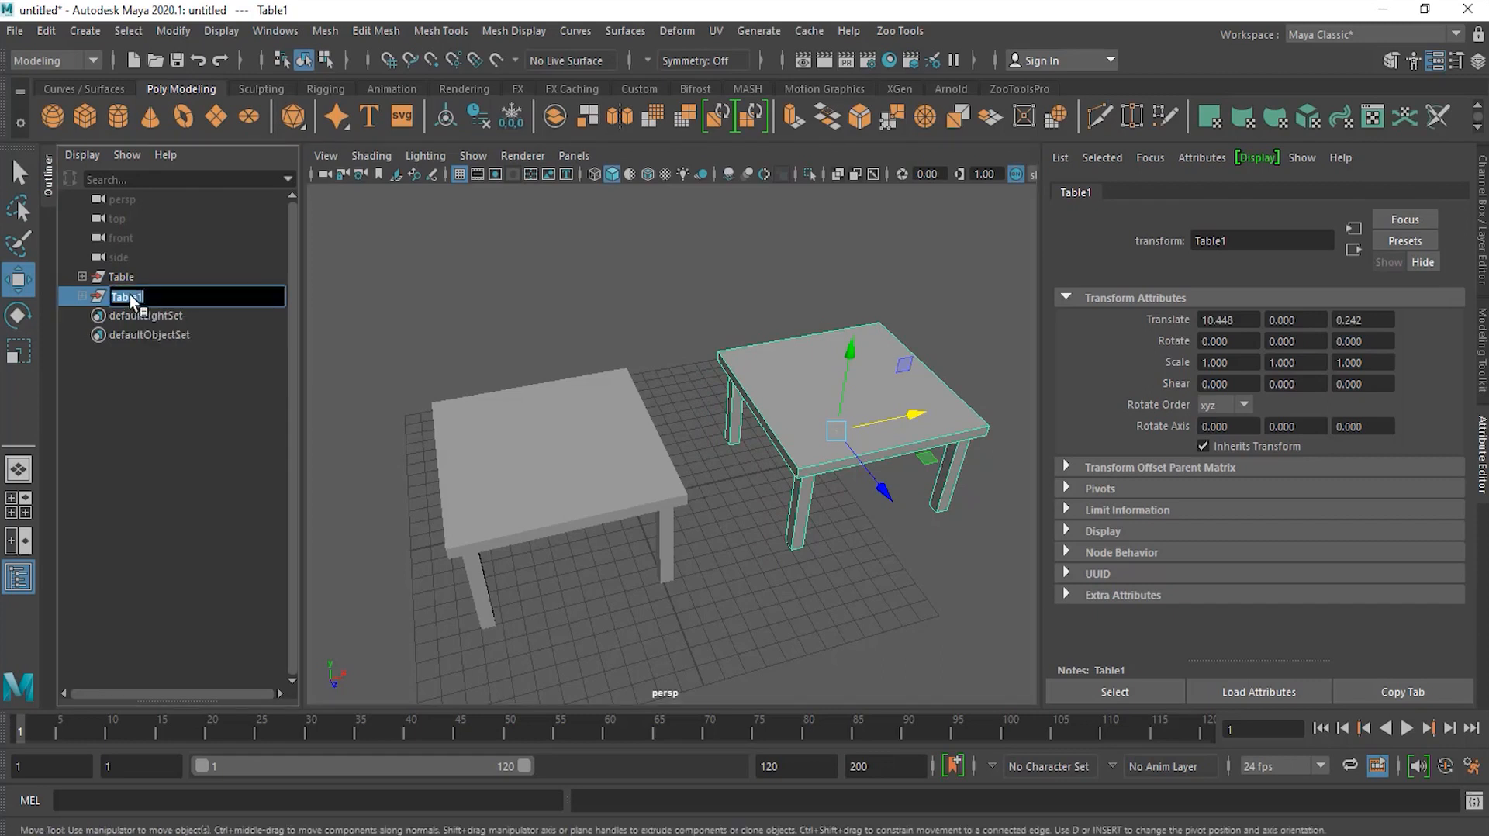
type("Chair")
key("Return")
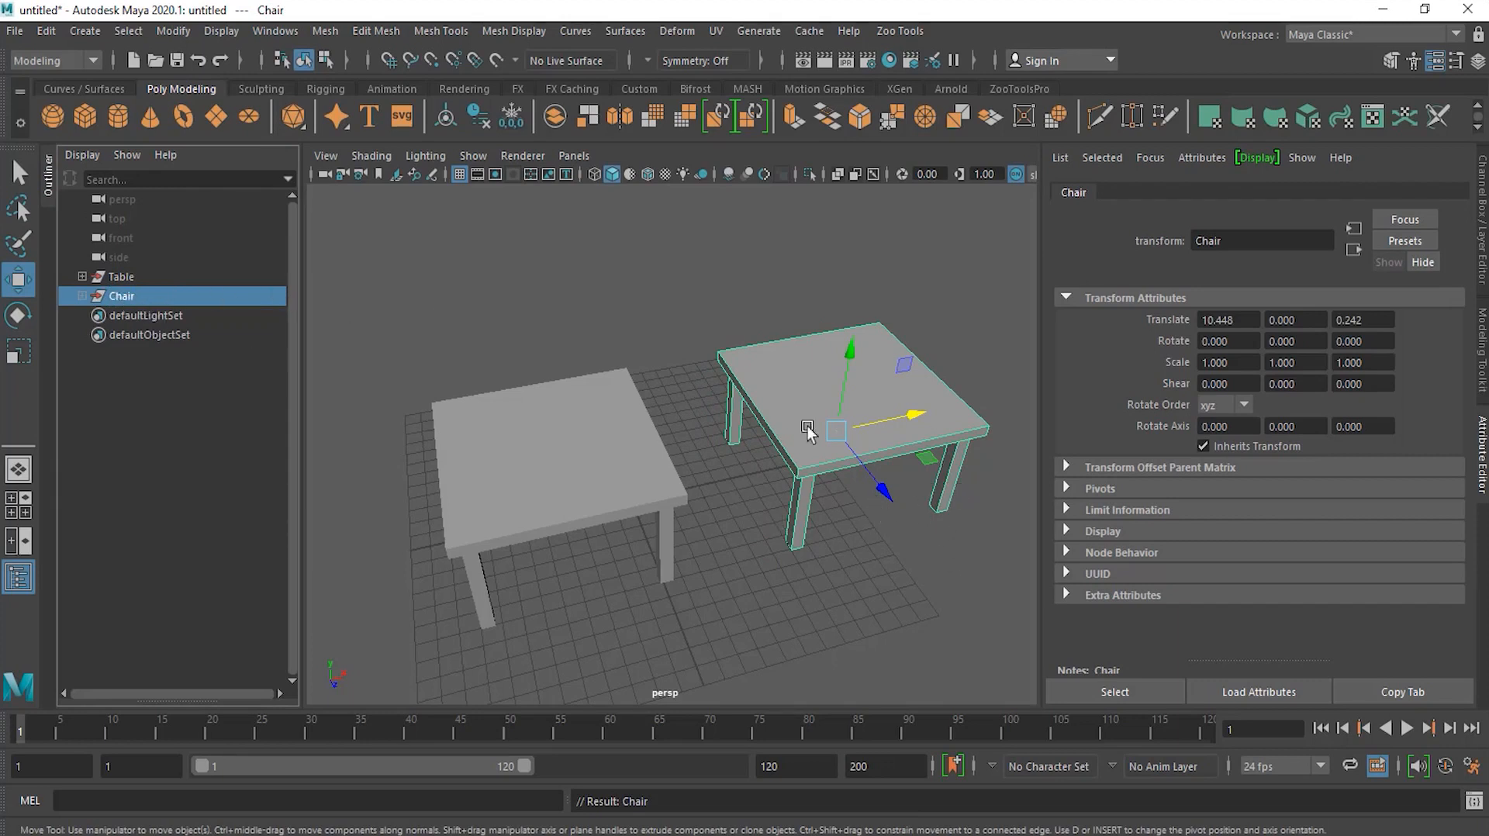
Step: Scale the Chair group uniformly down to 0.711
left_click(18, 350)
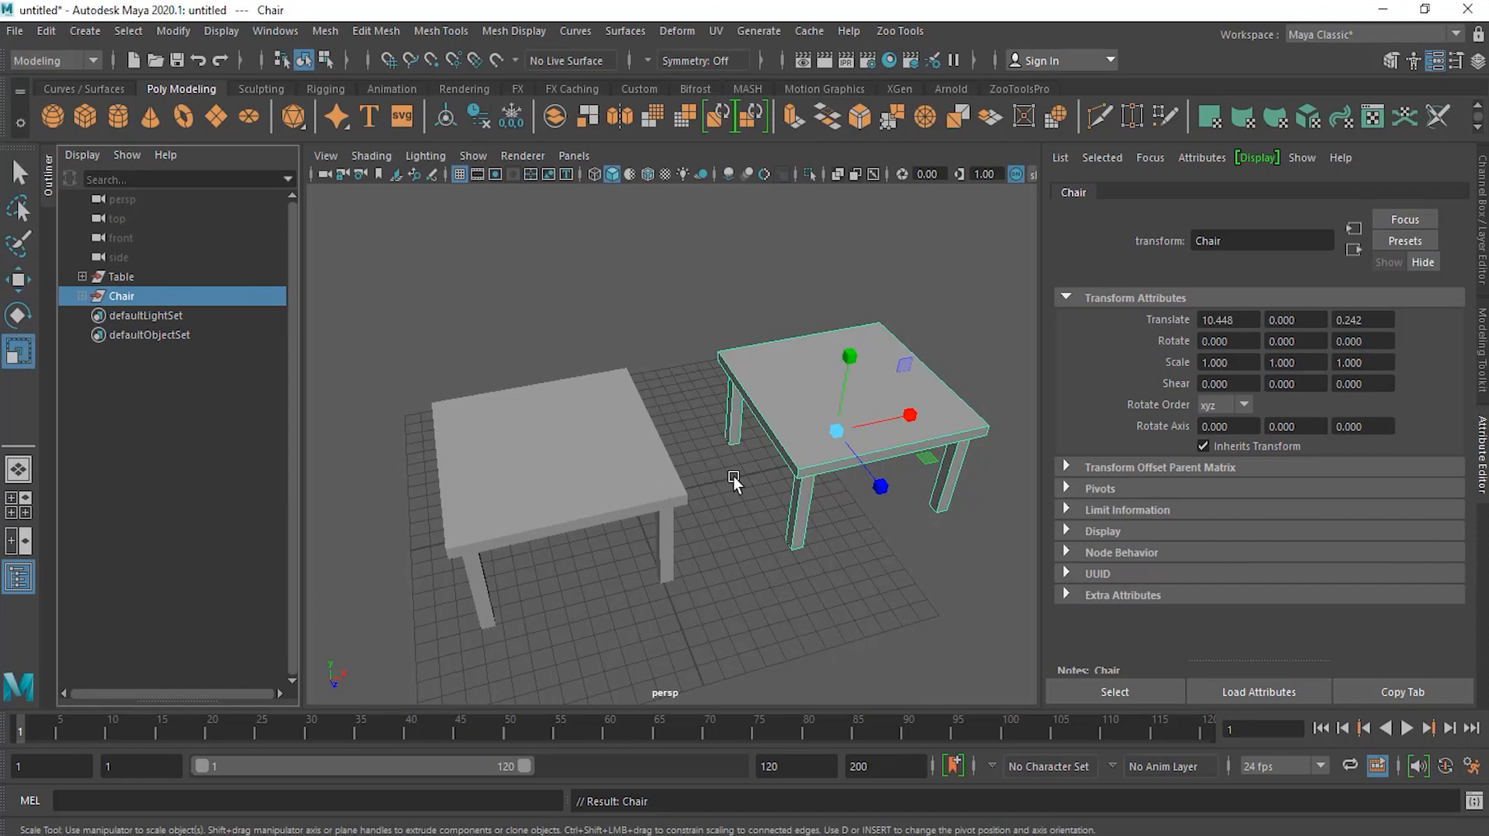
left_click_drag(841, 528, 799, 476, "alt")
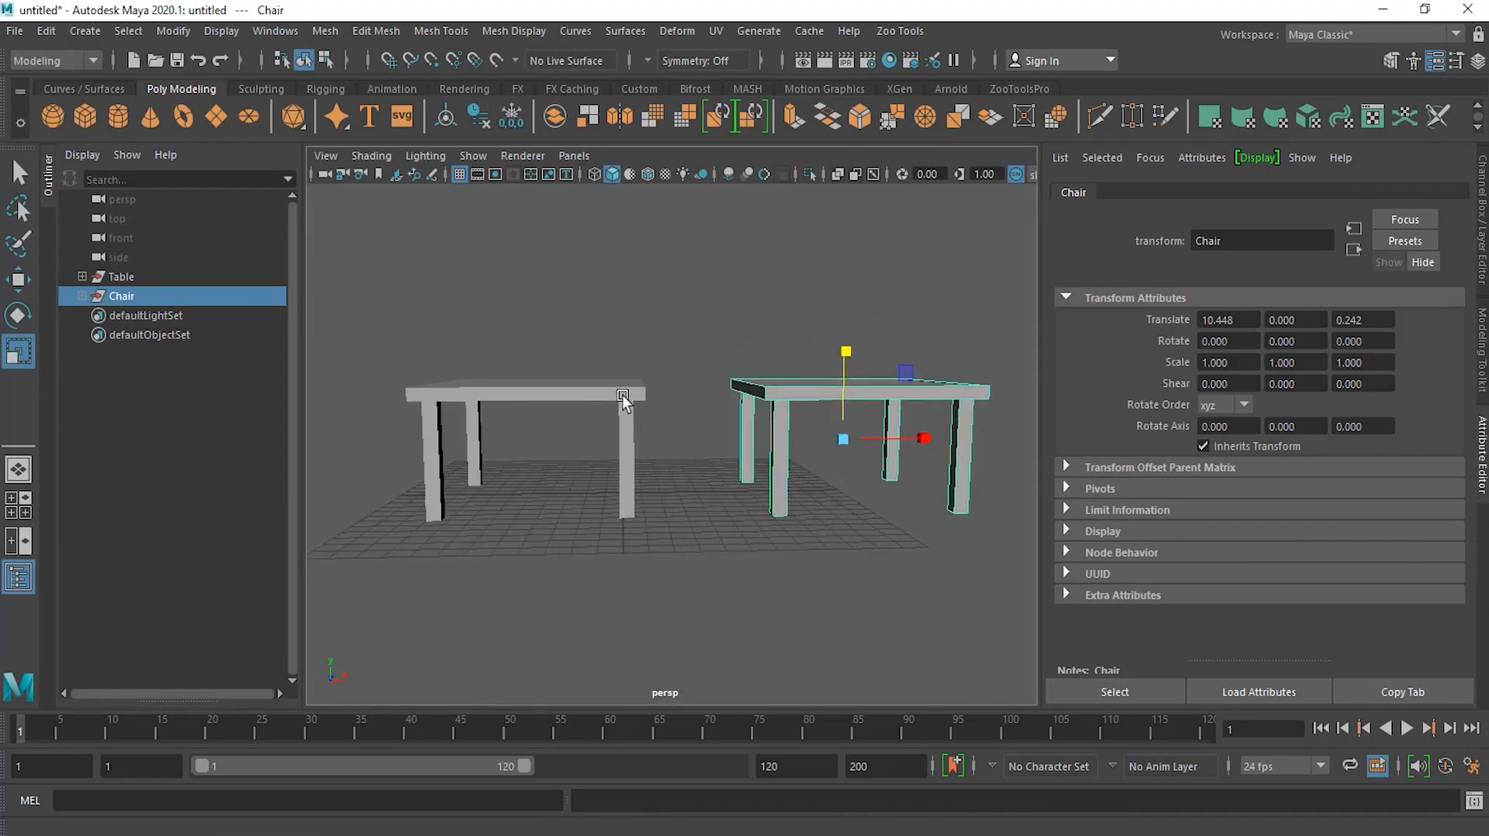
left_click_drag(844, 439, 839, 497)
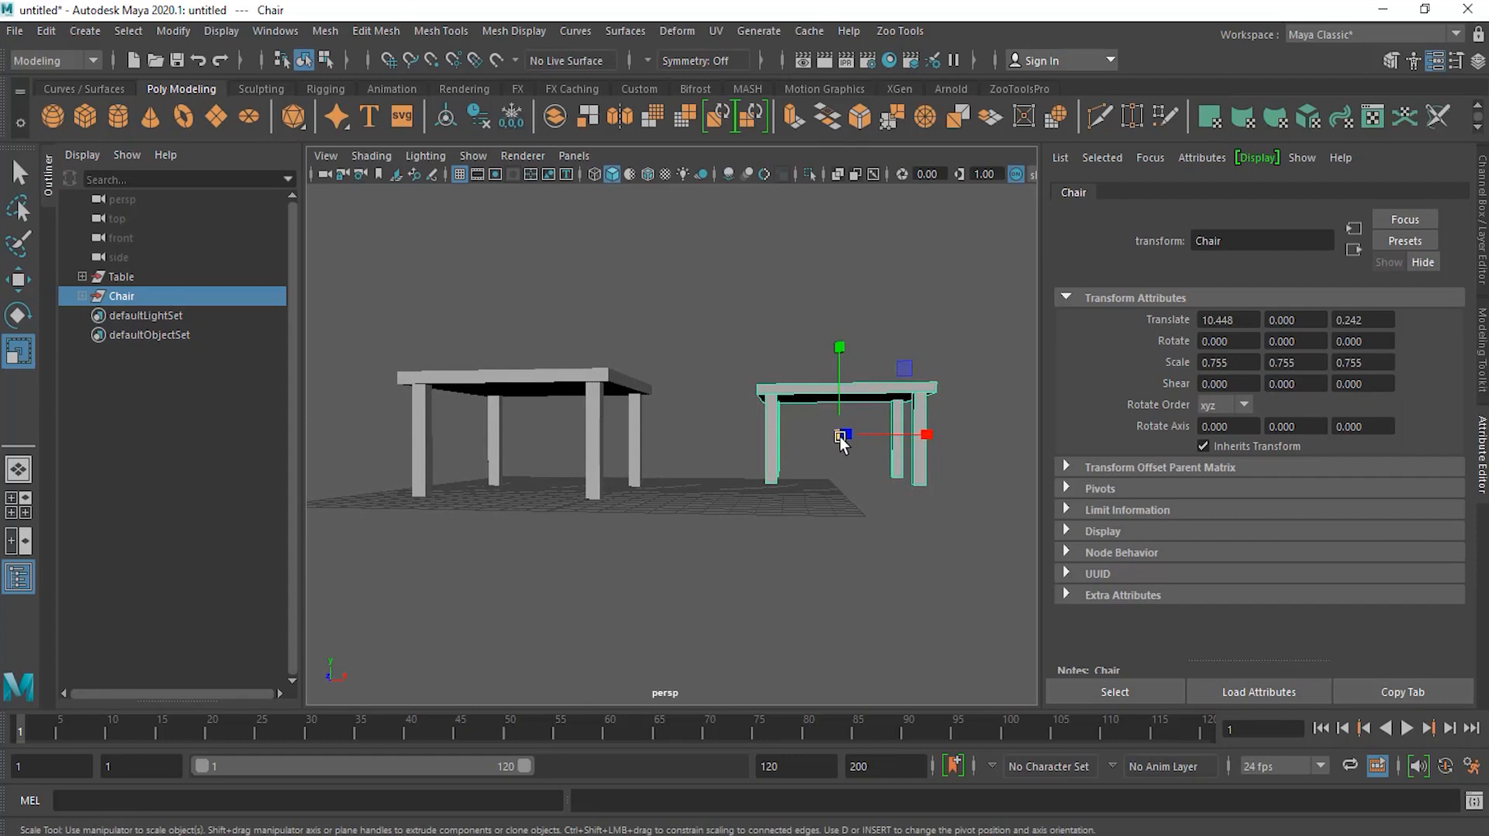
left_click_drag(853, 436, 853, 479, "alt")
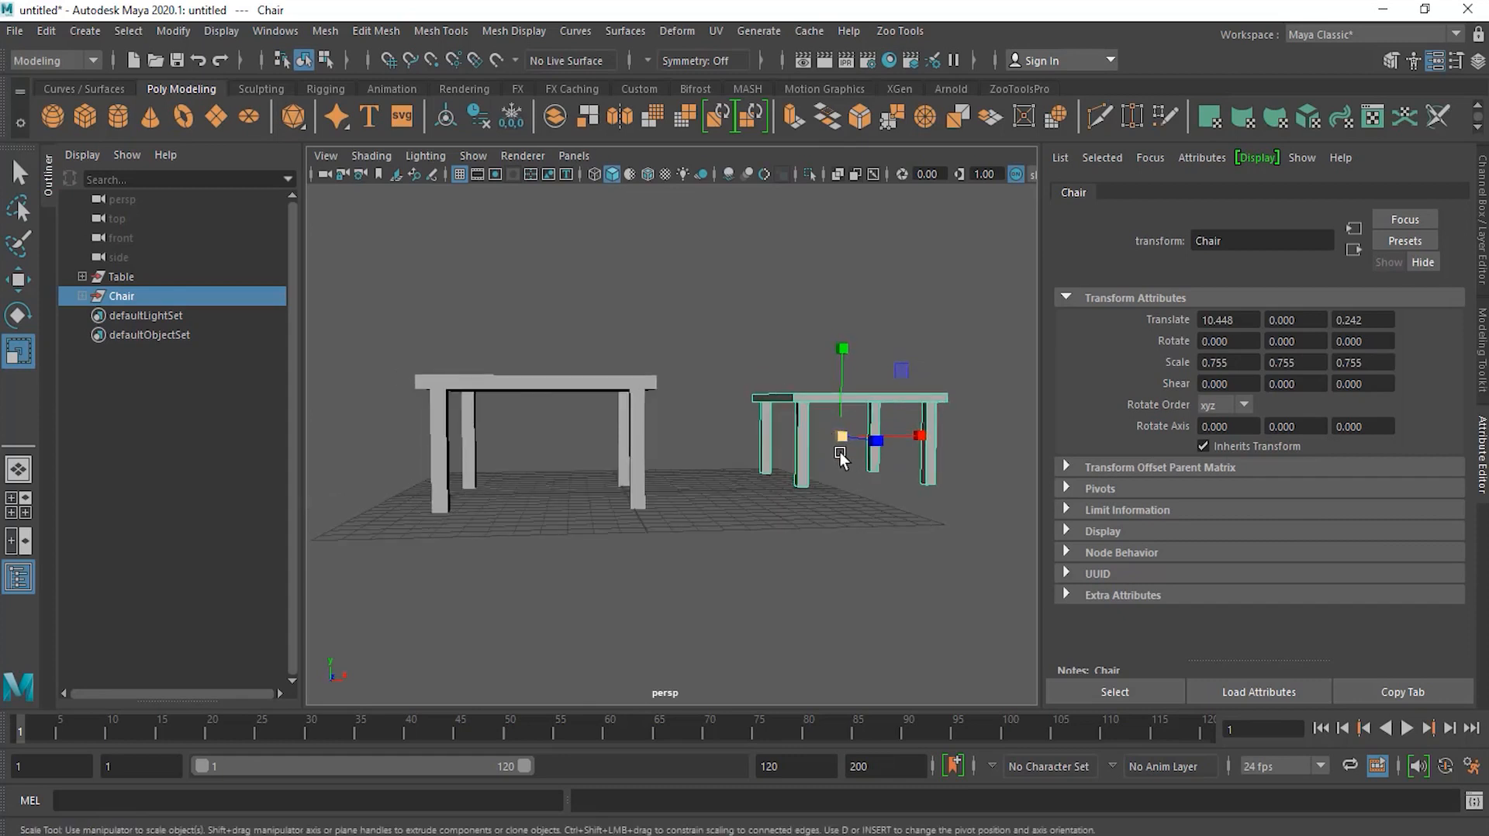
left_click_drag(841, 438, 835, 445)
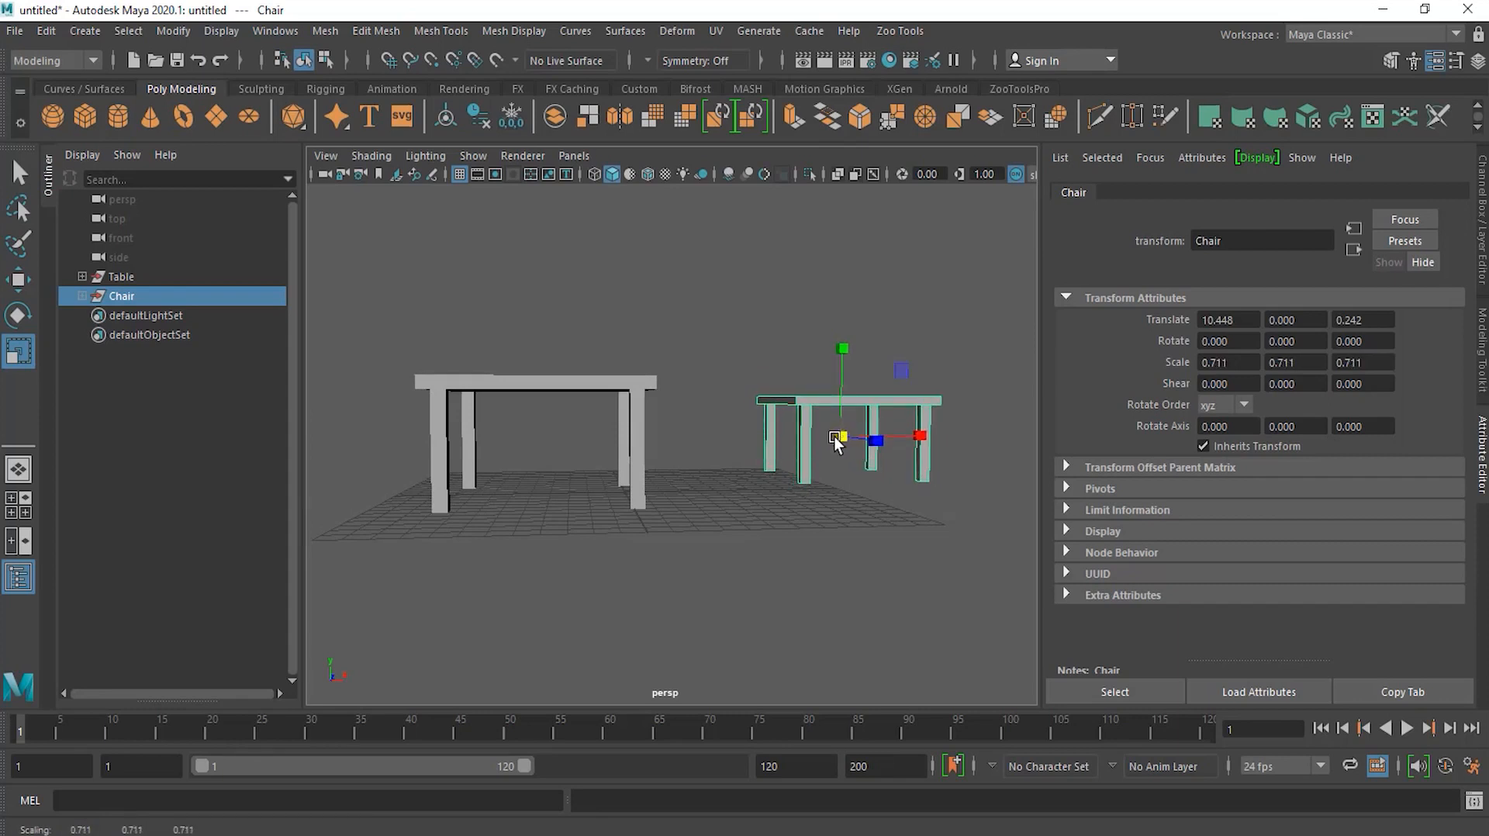
Step: Move the Chair group's pivot down to floor level
key("d")
left_click_drag(842, 359, 842, 405)
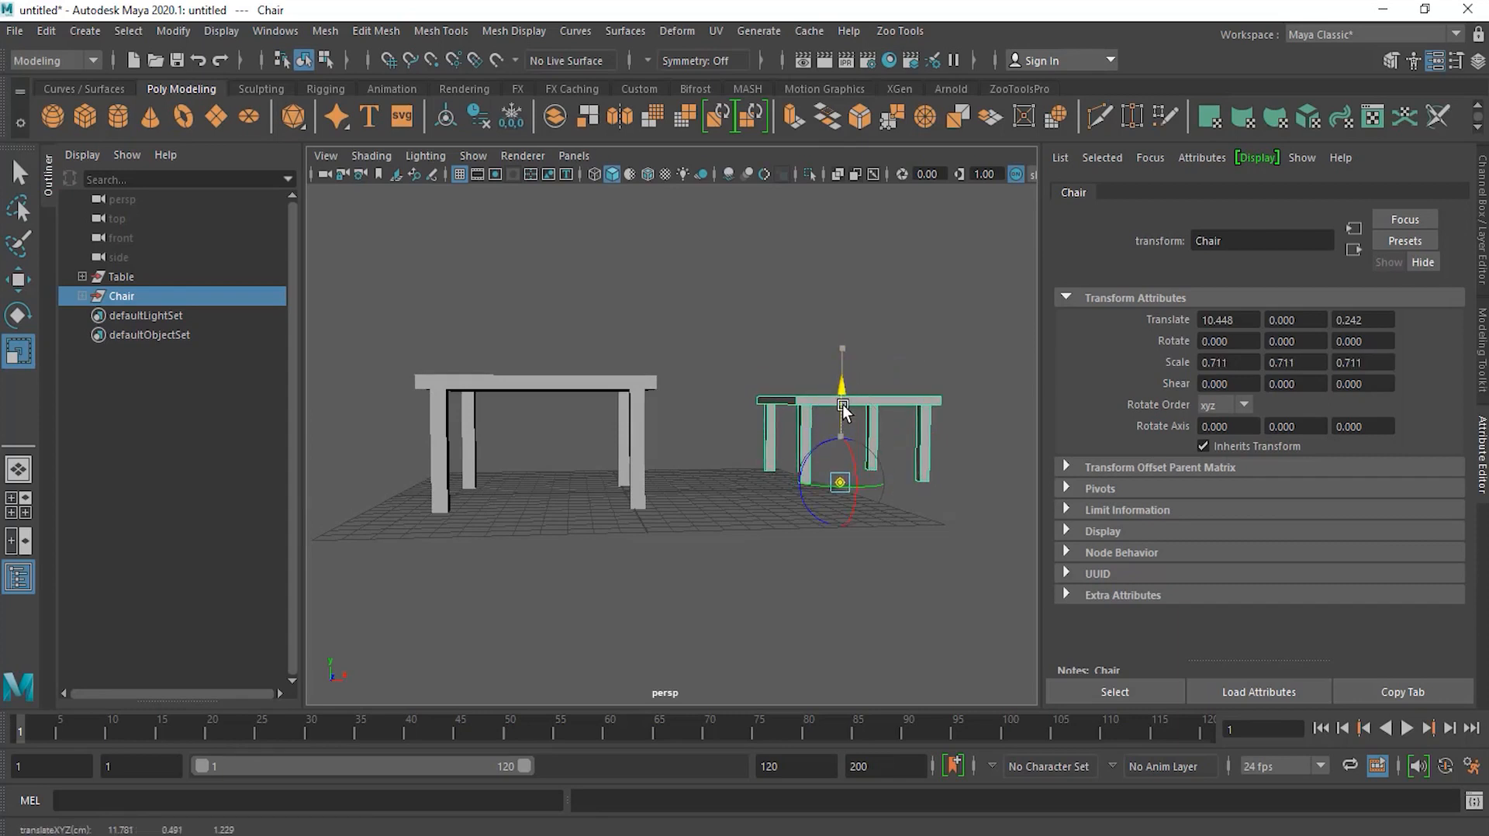
key("d")
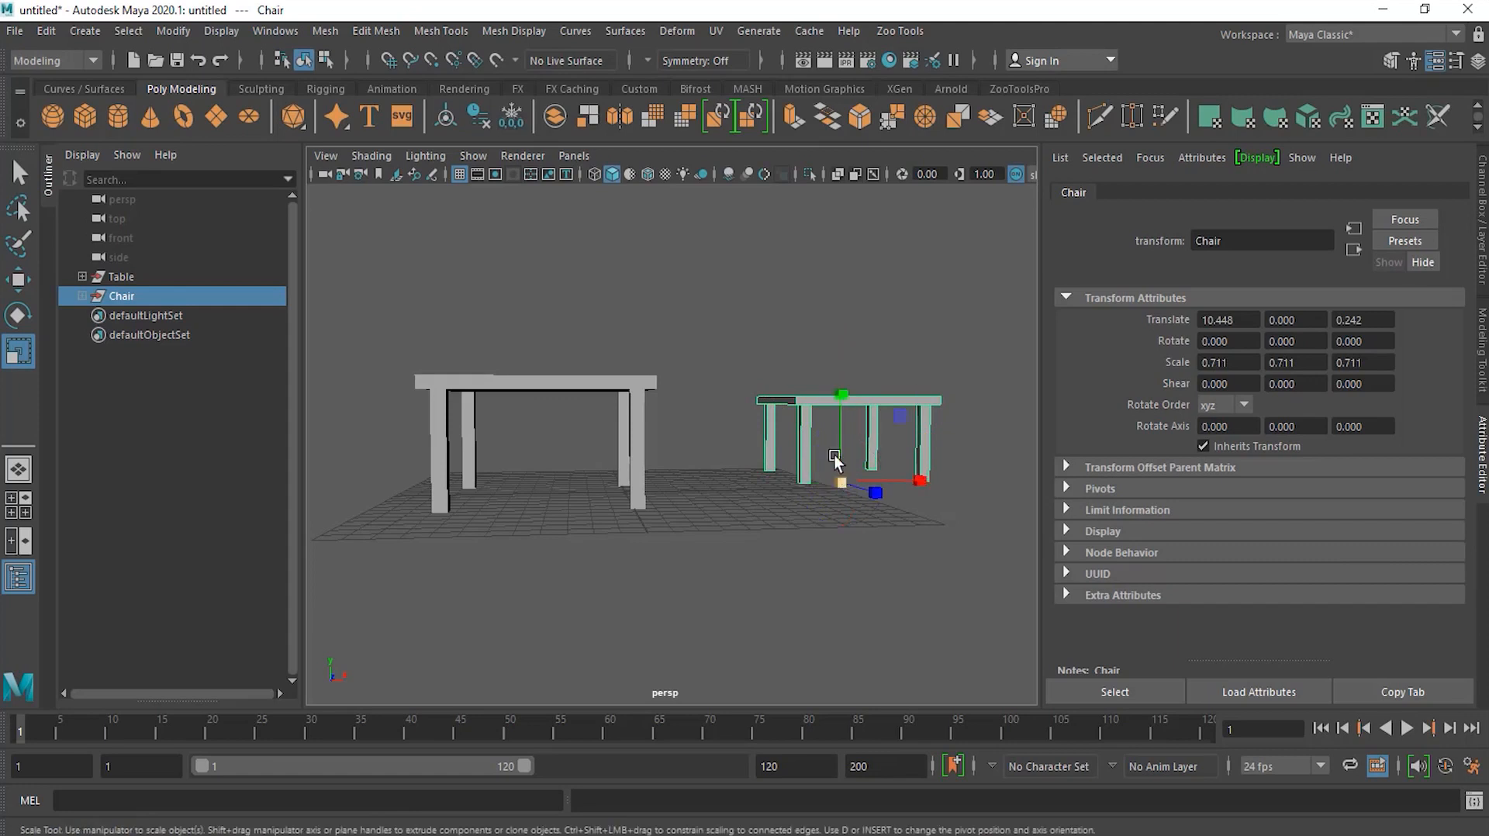
Step: Move the Chair down along Y to -0.788 so its legs rest on the grid
key("w")
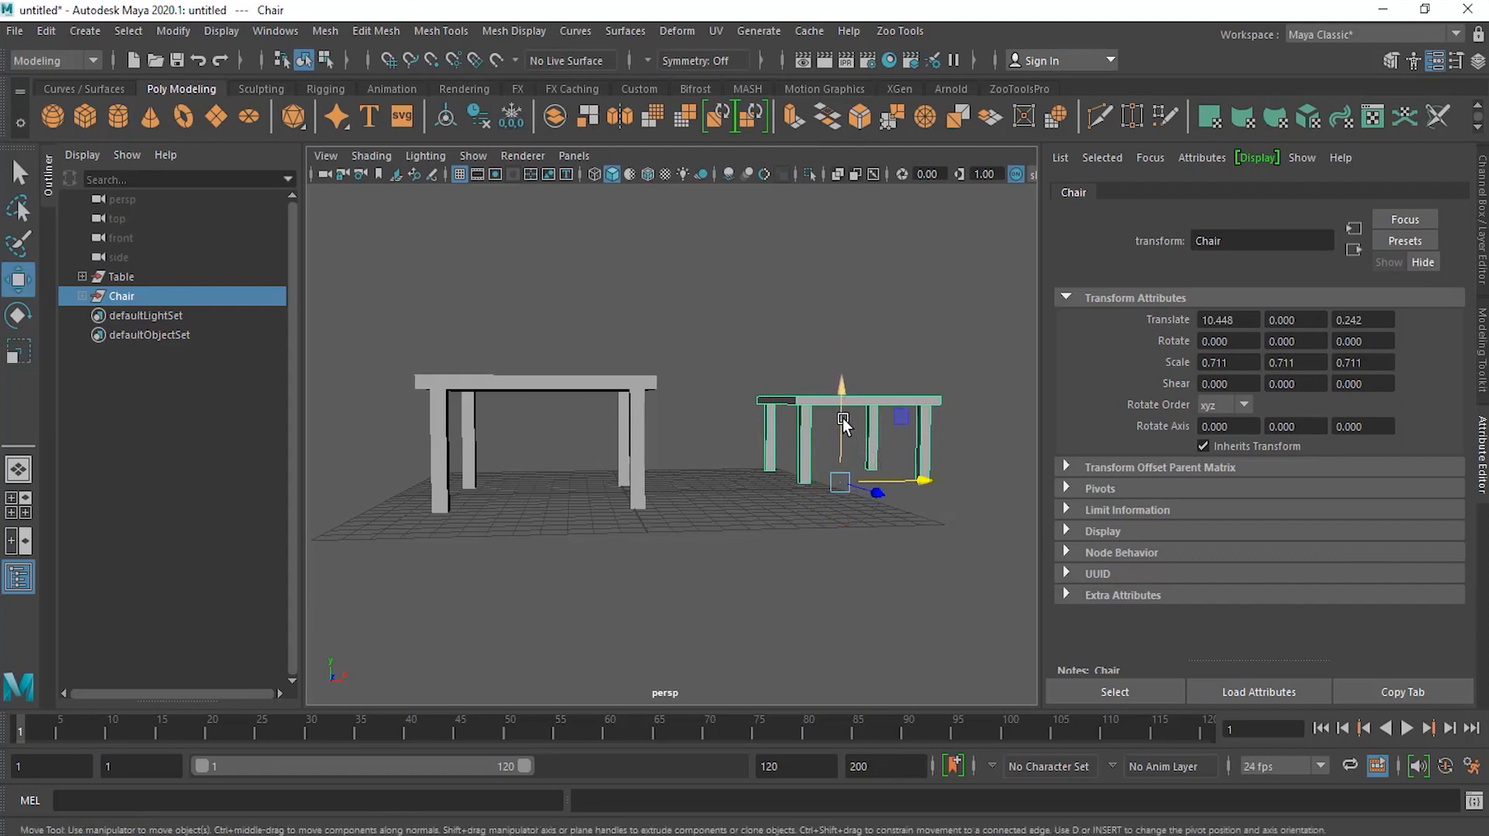
left_click_drag(841, 416, 845, 448)
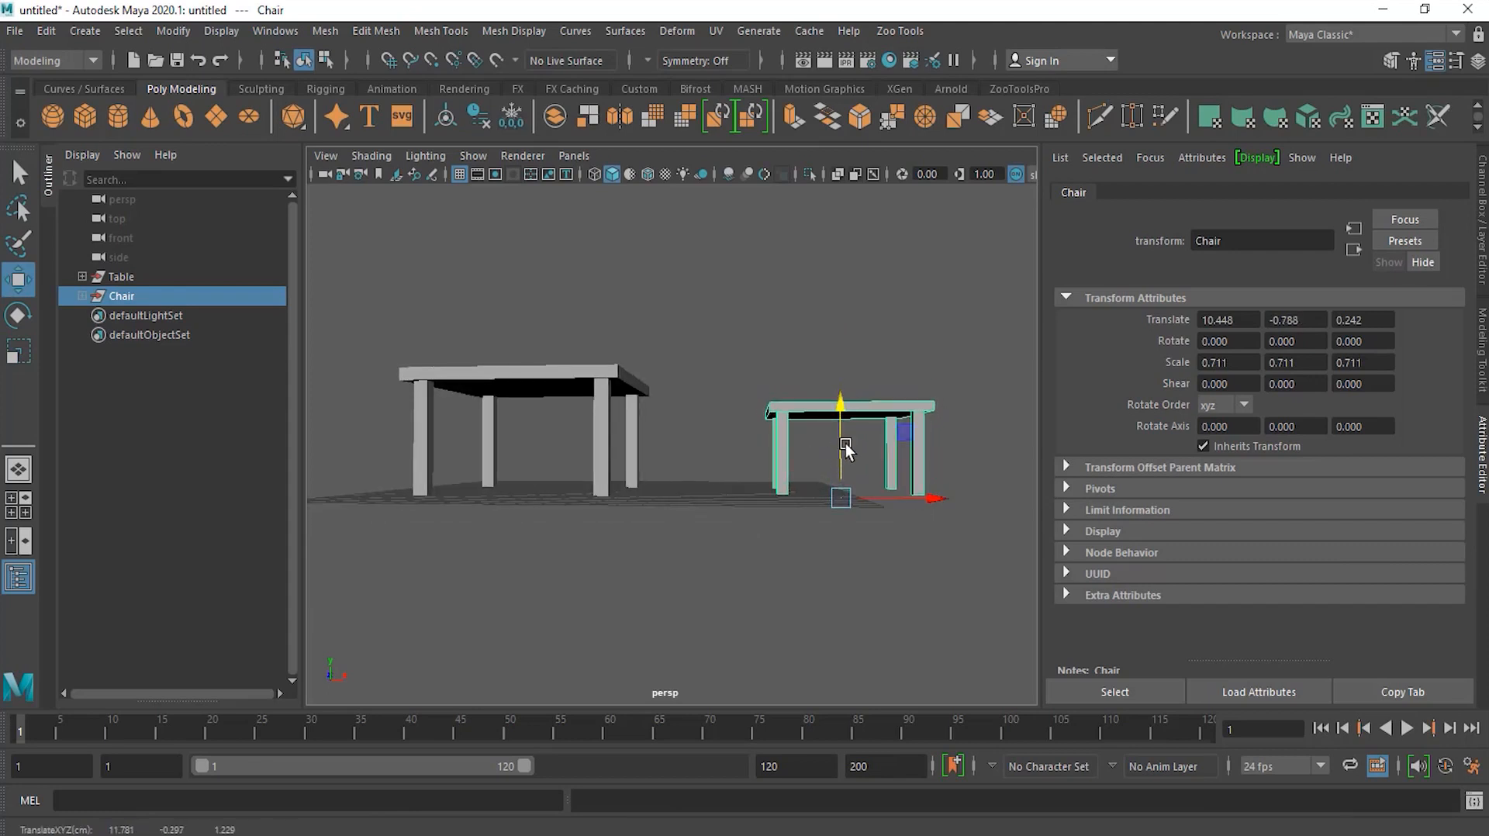
key("e")
key("r")
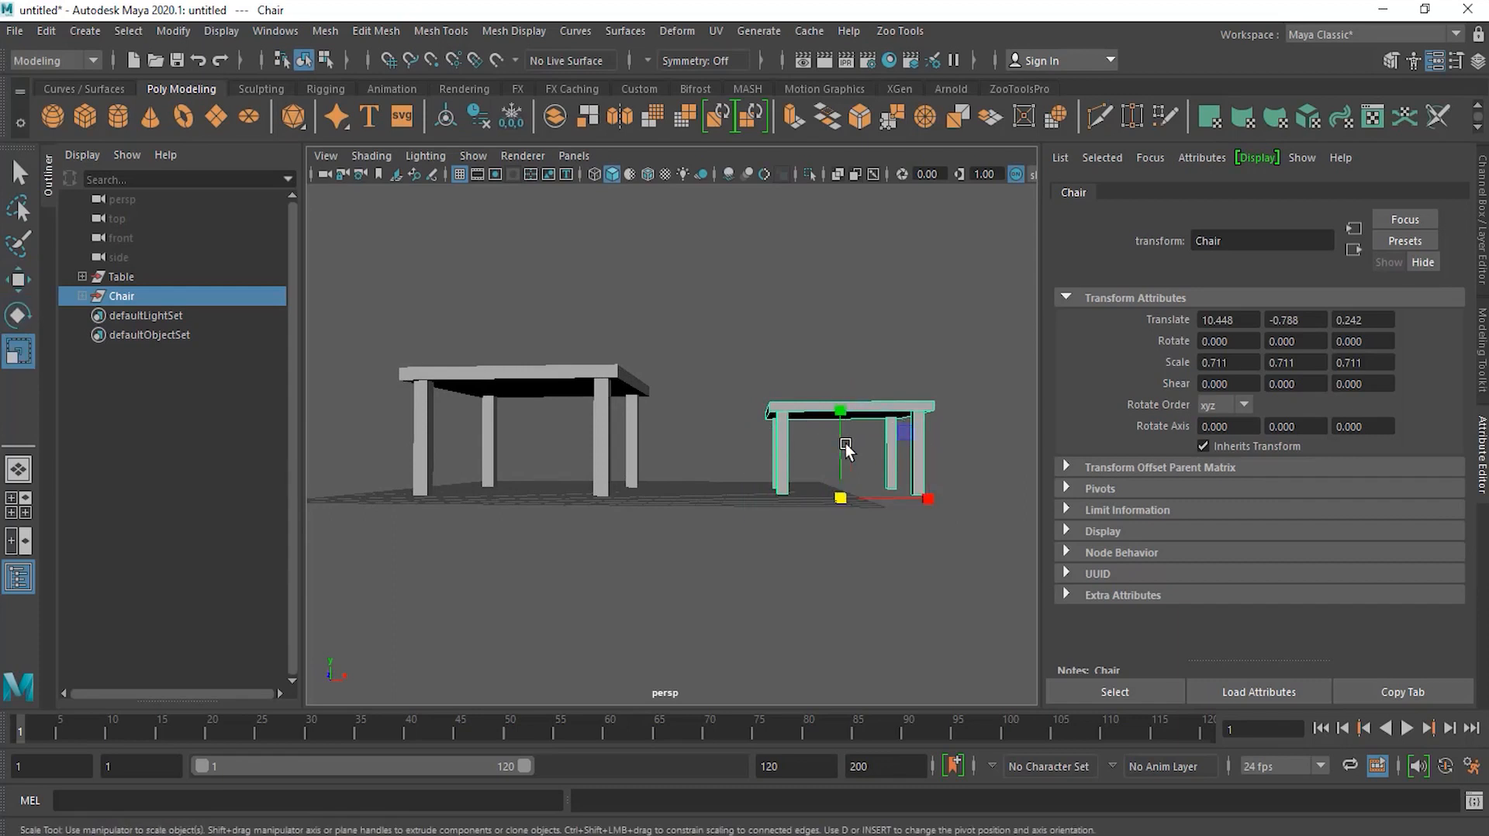
Step: Scale the Chair group non-uniformly to about 0.477, 0.671, 0.533 and move it closer to the table along X
mouse_move(840, 479)
left_mouse_down()
mouse_move(841, 443)
mouse_move(838, 471)
left_mouse_up()
left_click_drag(844, 541, 897, 564, "alt")
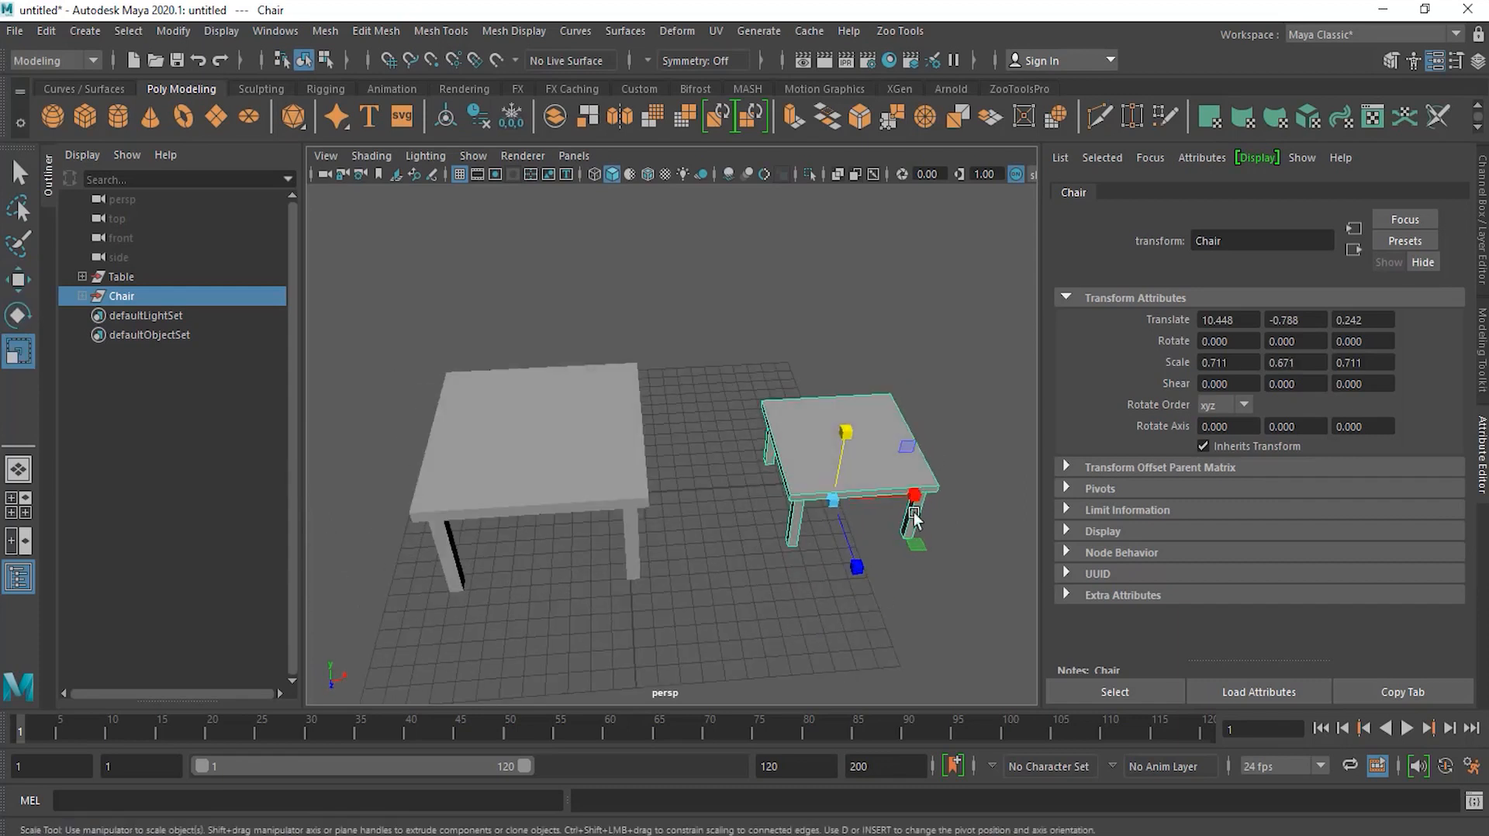
left_click_drag(915, 498, 897, 505)
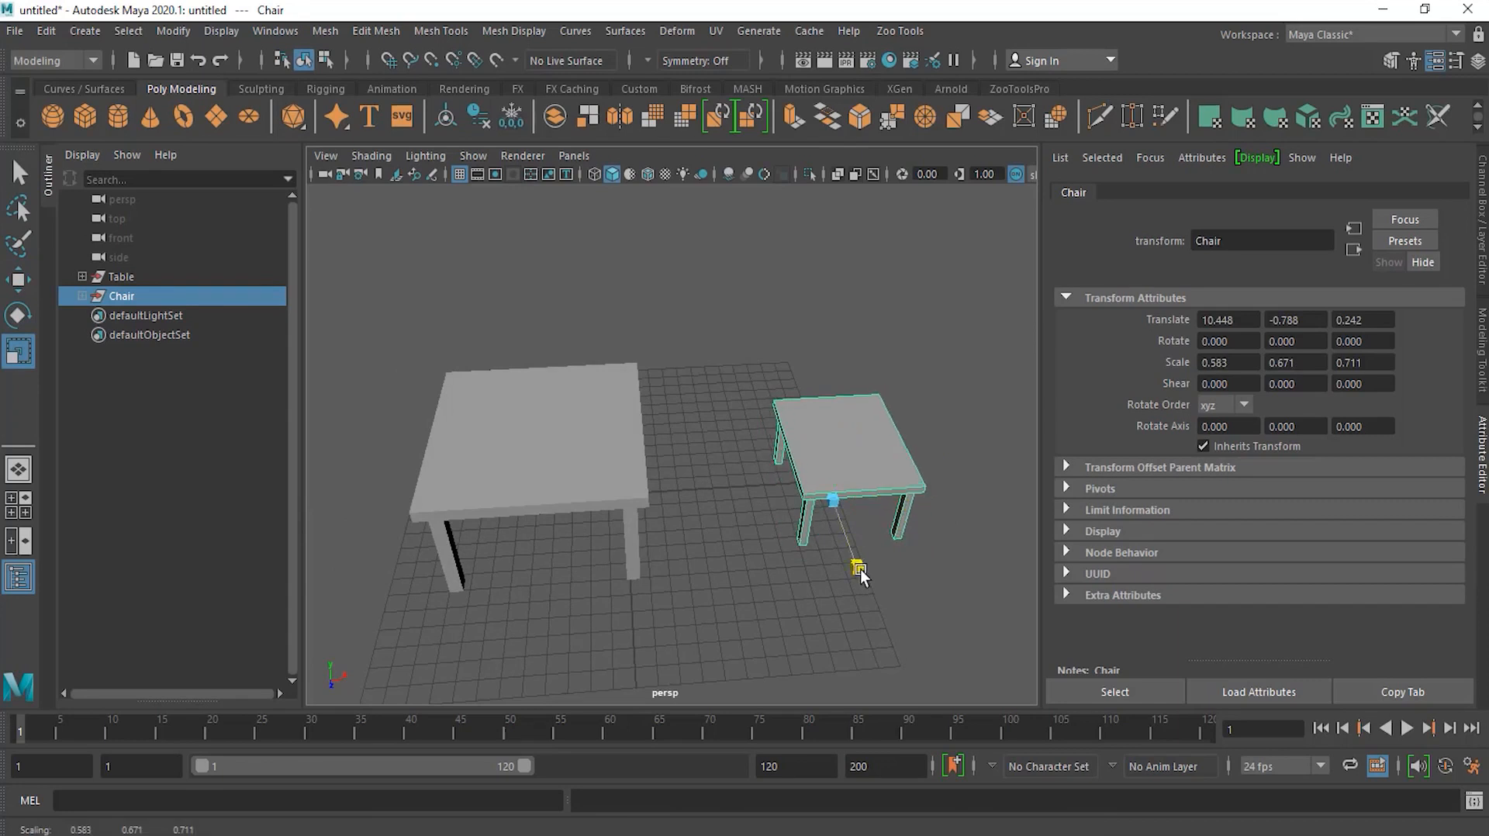
left_click_drag(858, 571, 850, 551)
left_click_drag(914, 508, 801, 512)
key("w")
mouse_move(768, 570)
left_mouse_down("alt")
mouse_move(761, 626)
mouse_move(760, 558)
mouse_move(745, 560)
mouse_move(752, 597)
mouse_move(820, 601)
mouse_move(772, 574)
left_mouse_up("alt")
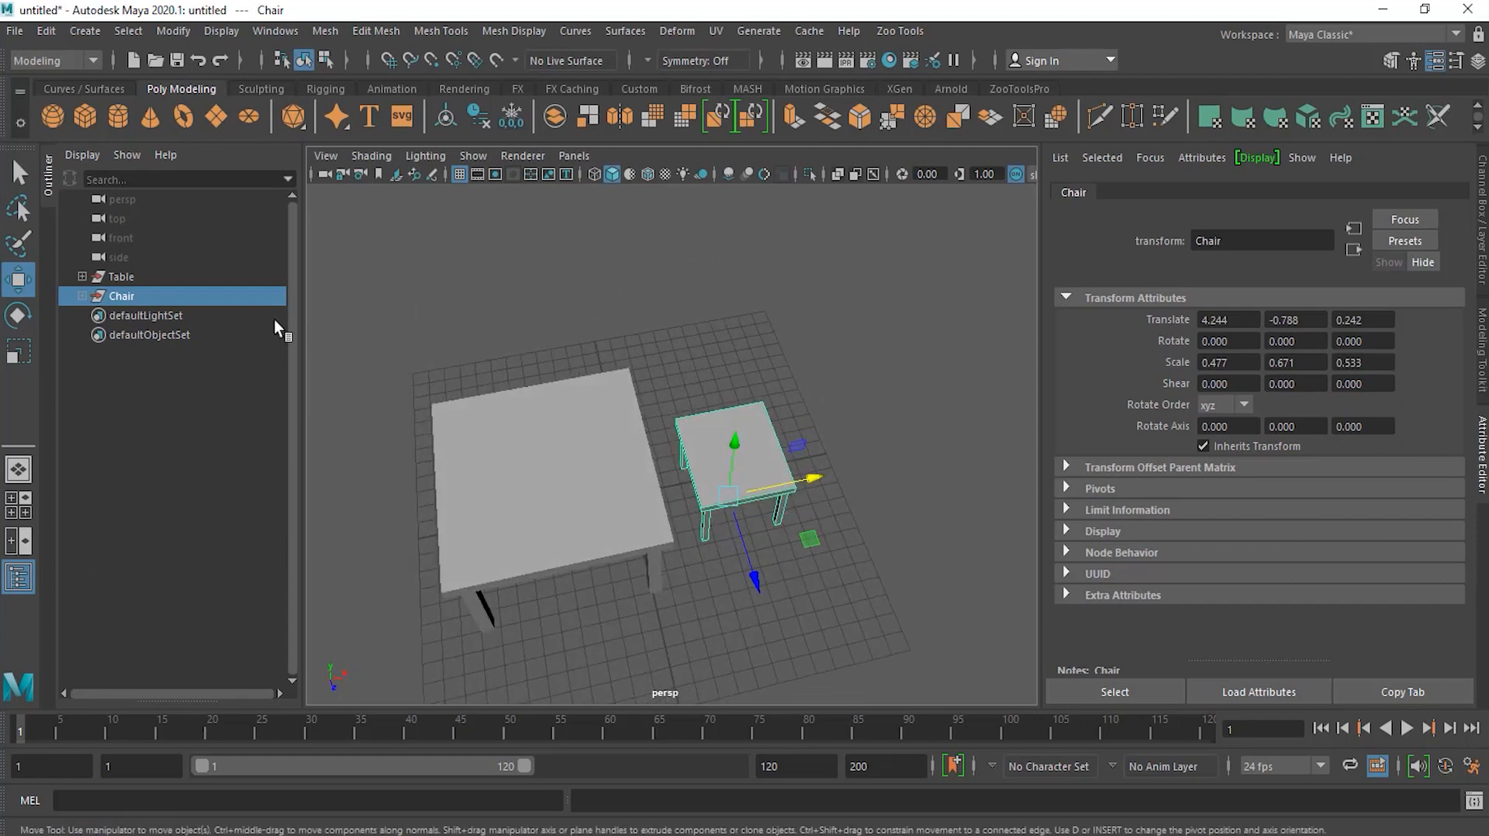
Step: Stretch the Table group along Z to a scale of 3.207 to make a long table
left_click(119, 277)
left_click(18, 351)
left_click_drag(569, 579, 597, 704)
left_click_drag(597, 704, 704, 557, "alt")
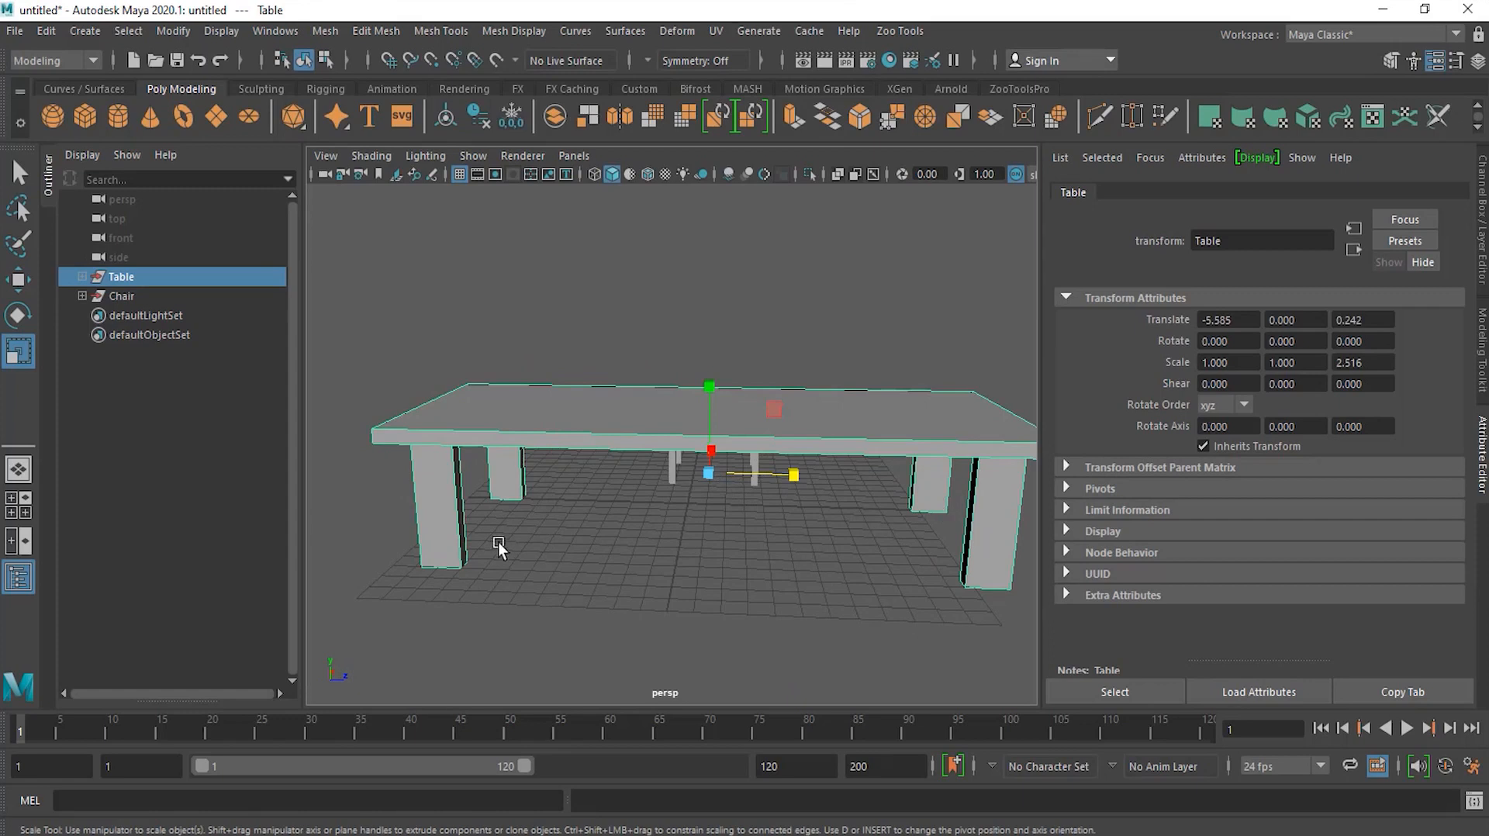
left_click_drag(791, 475, 903, 491)
scroll(907, 494, "down", 4)
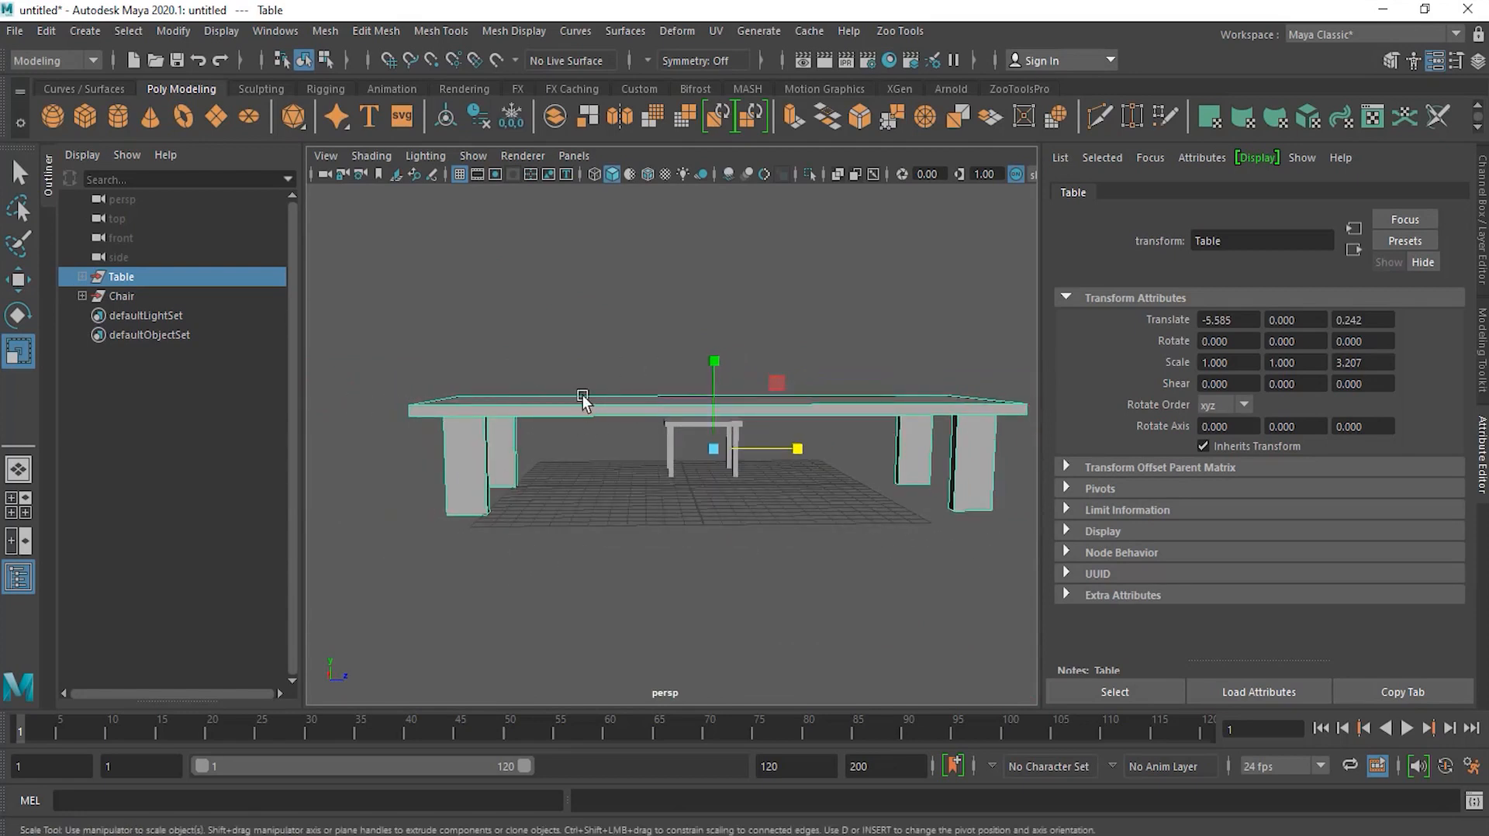
left_click_drag(608, 405, 591, 435, "alt")
scroll(610, 424, "up", 2)
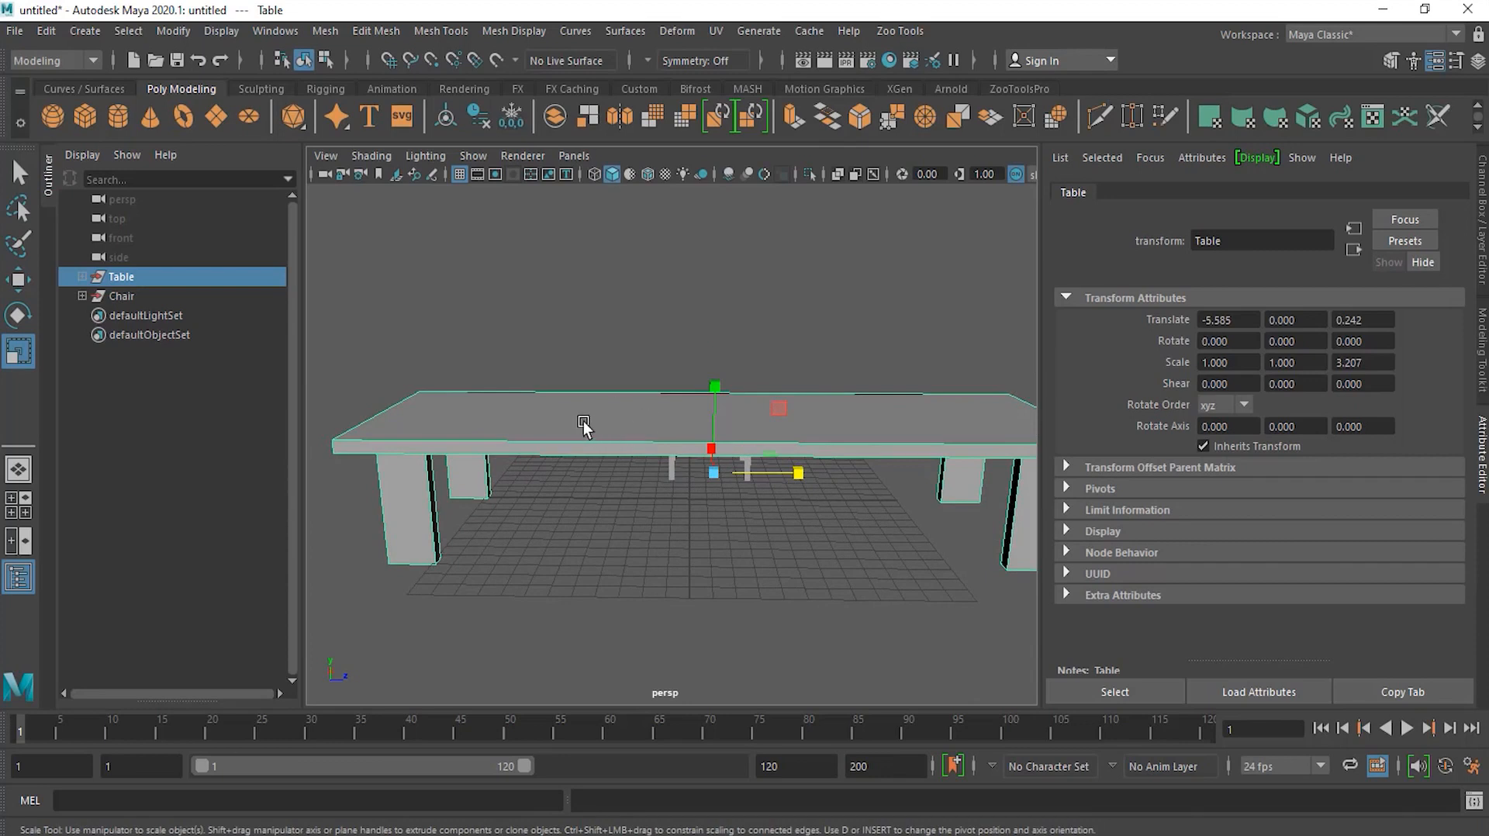
Step: Expand the Table group's hierarchy in the Outliner down to its individual cubes
left_click(583, 424)
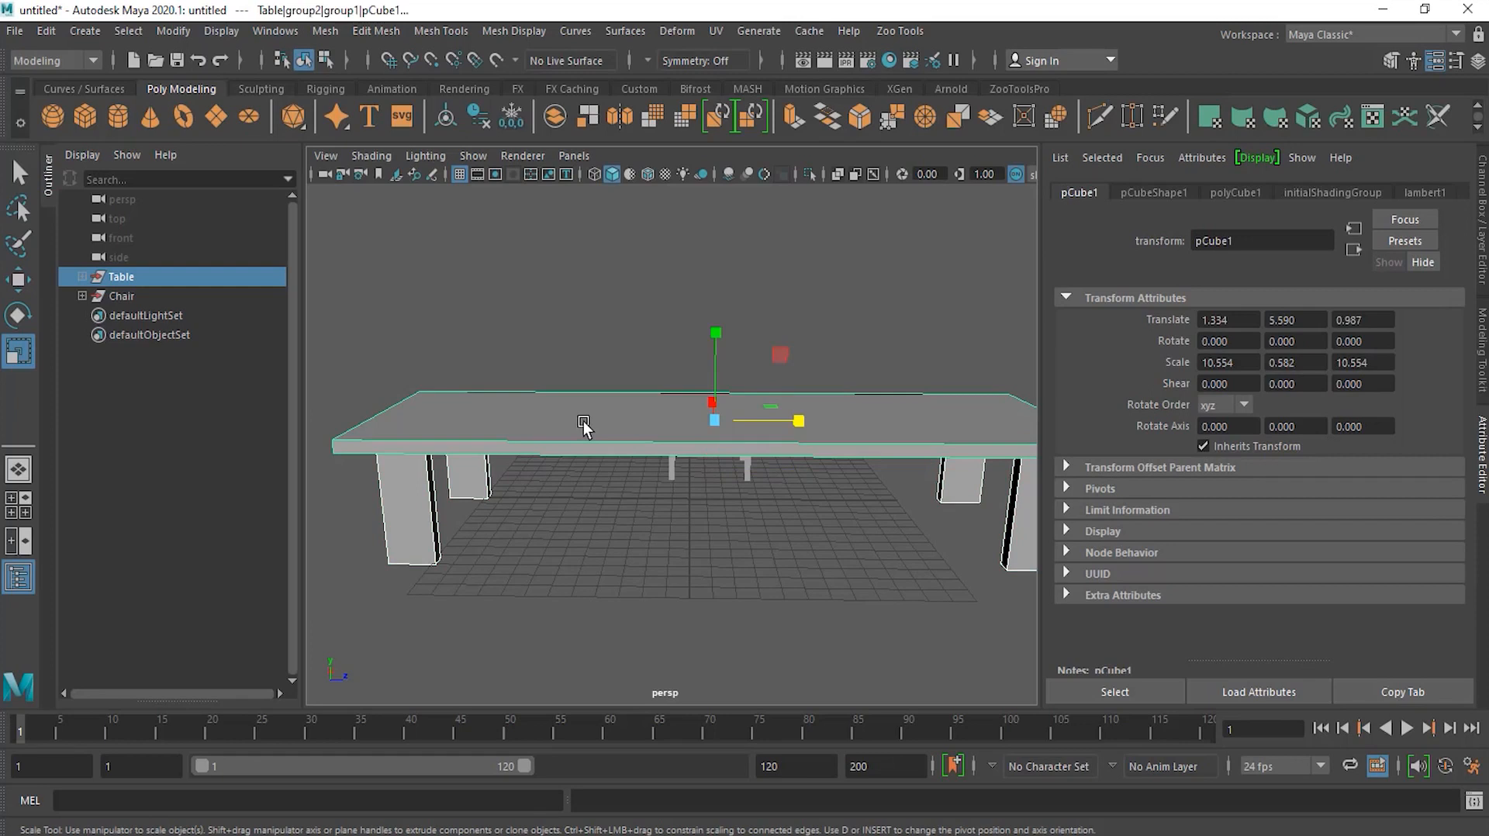
left_click(565, 518)
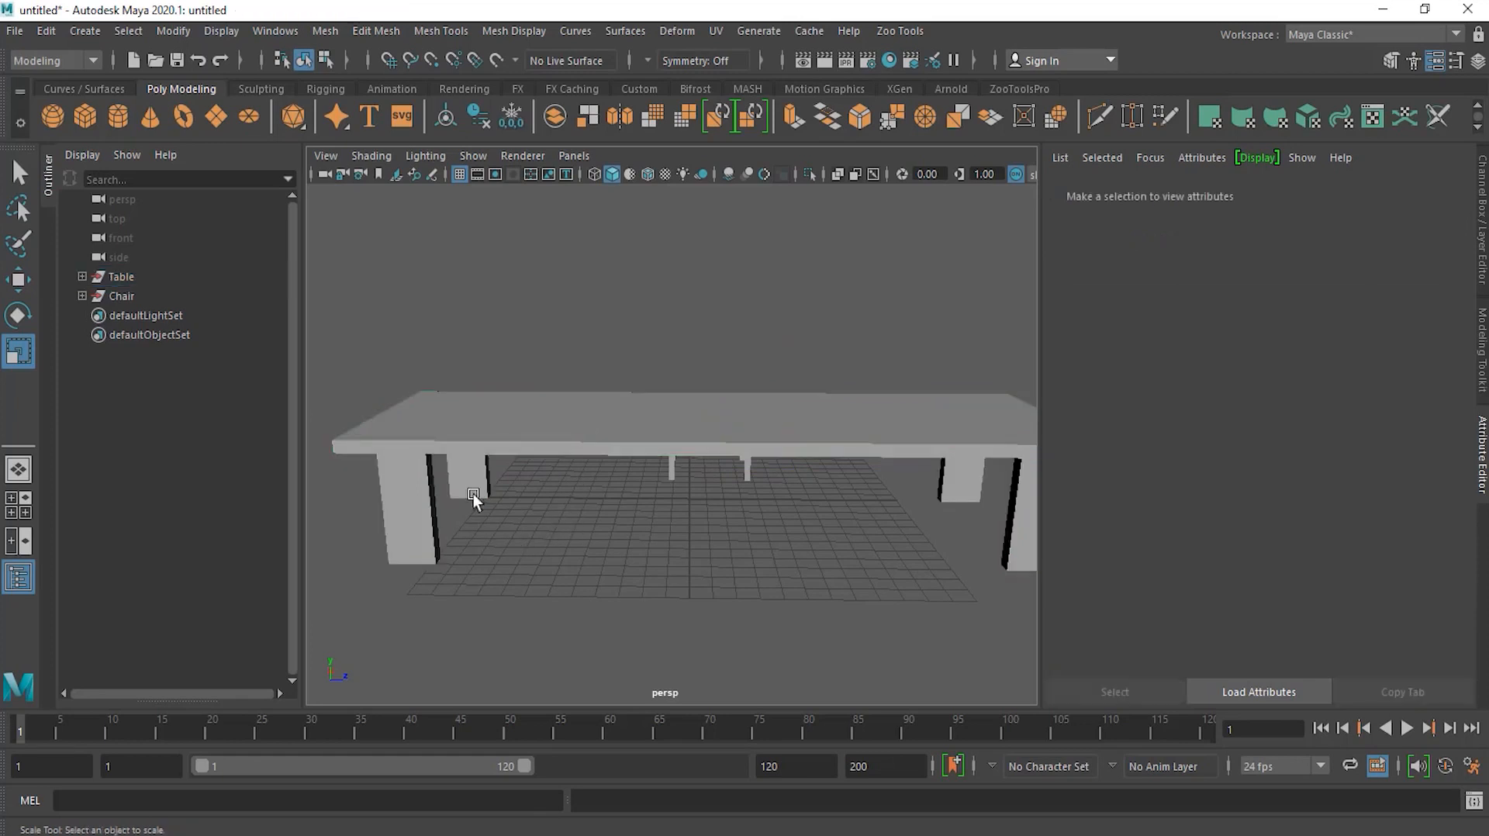
left_click(154, 277)
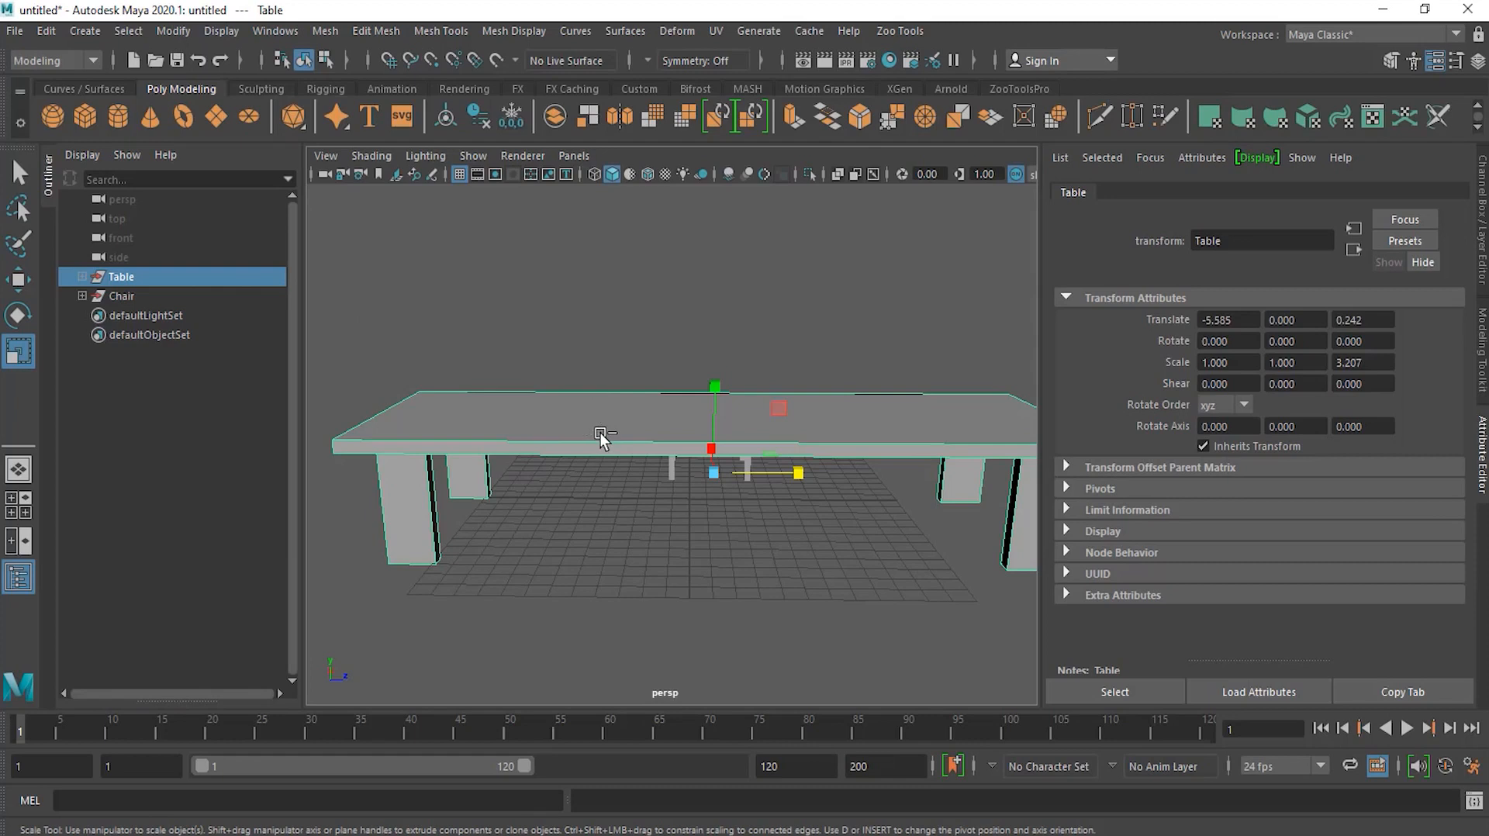
left_click(591, 406)
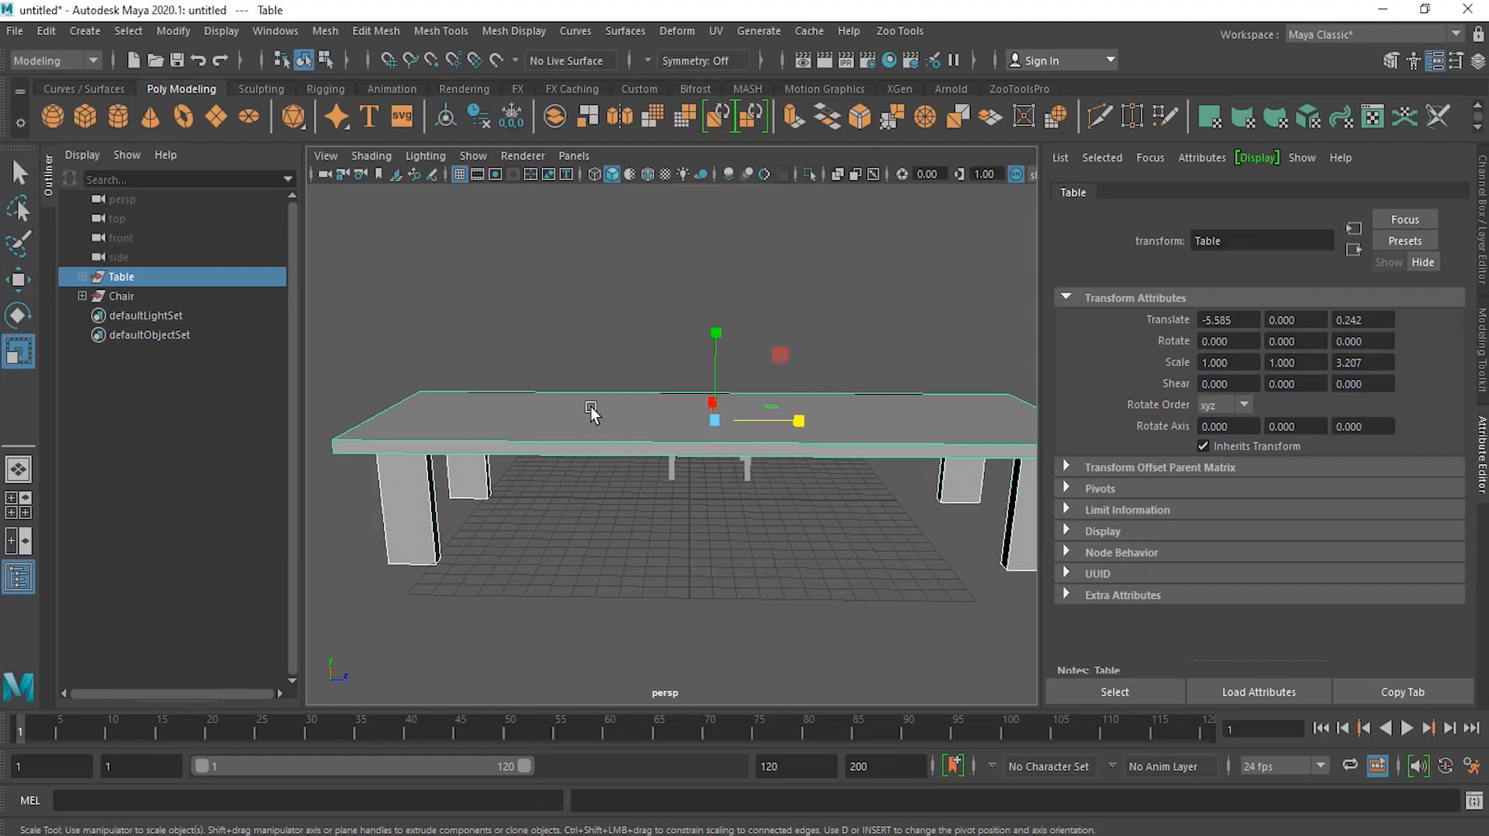
left_click(83, 276)
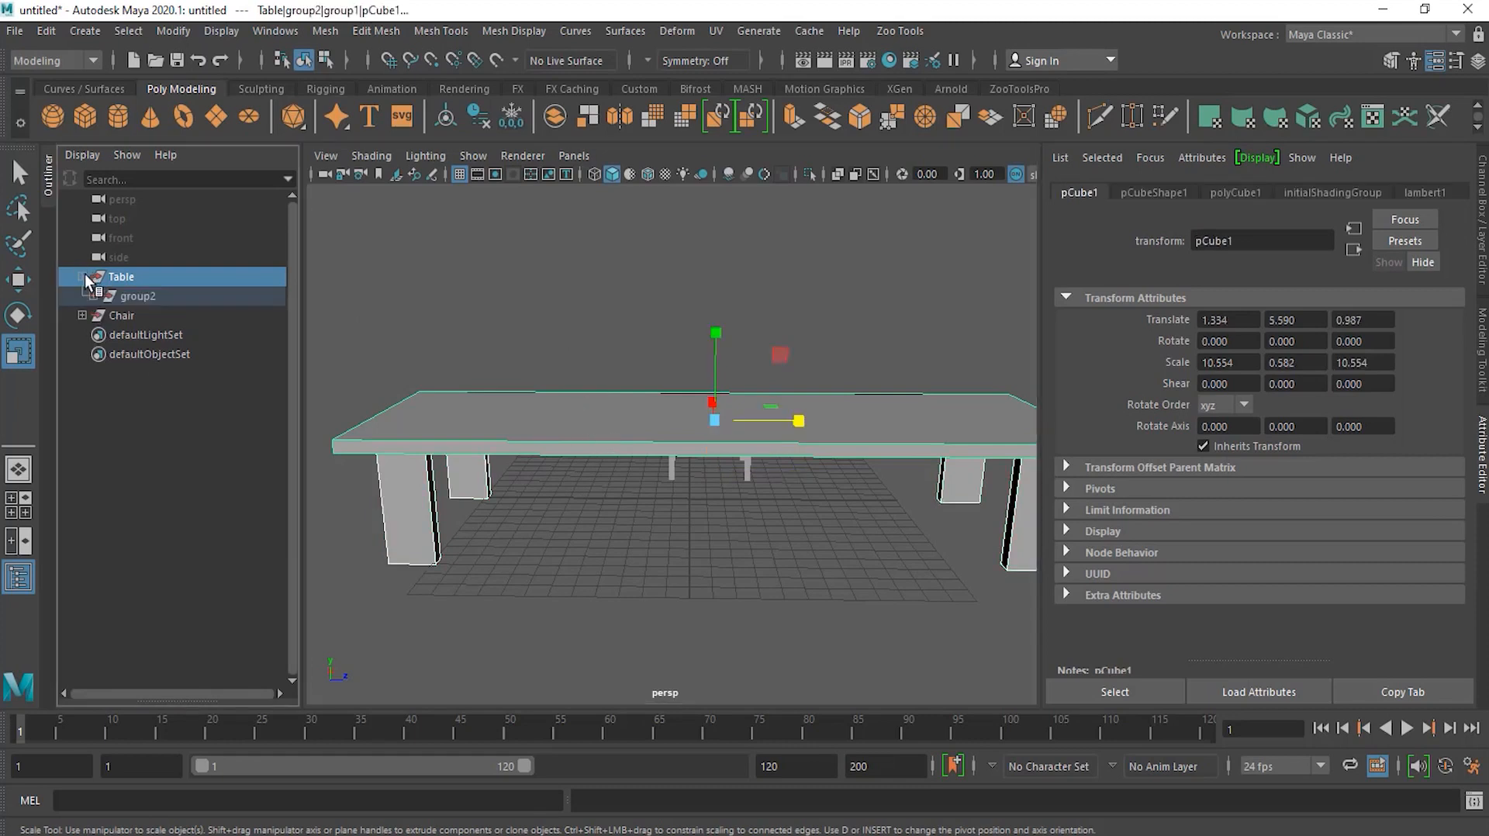
left_click(93, 295)
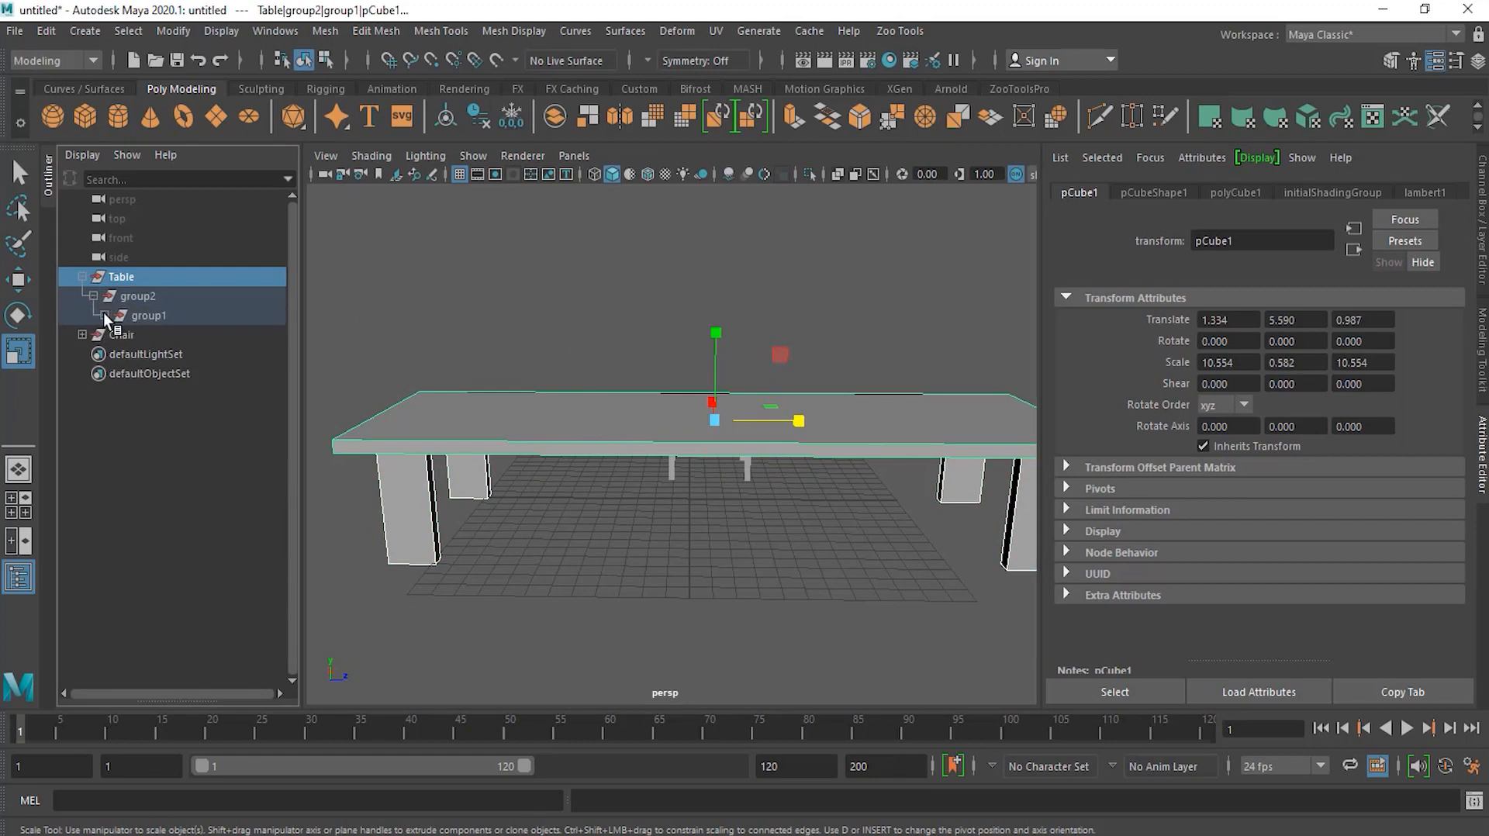
left_click(105, 315)
Step: Select the table's four leg cubes and scale them thinner along Z to about 0.259
left_click(174, 337)
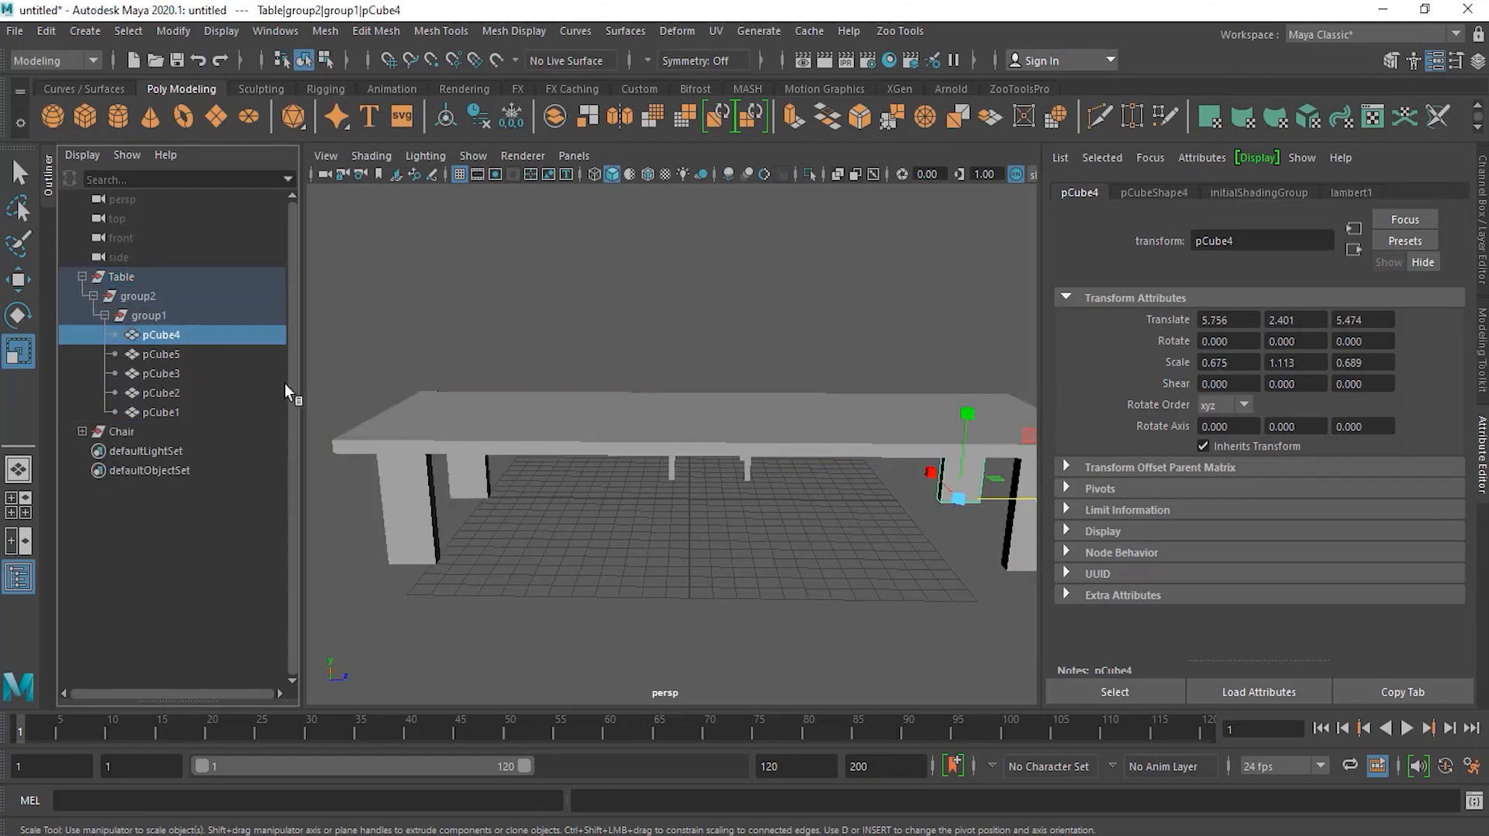
left_click_drag(663, 515, 662, 491, "alt")
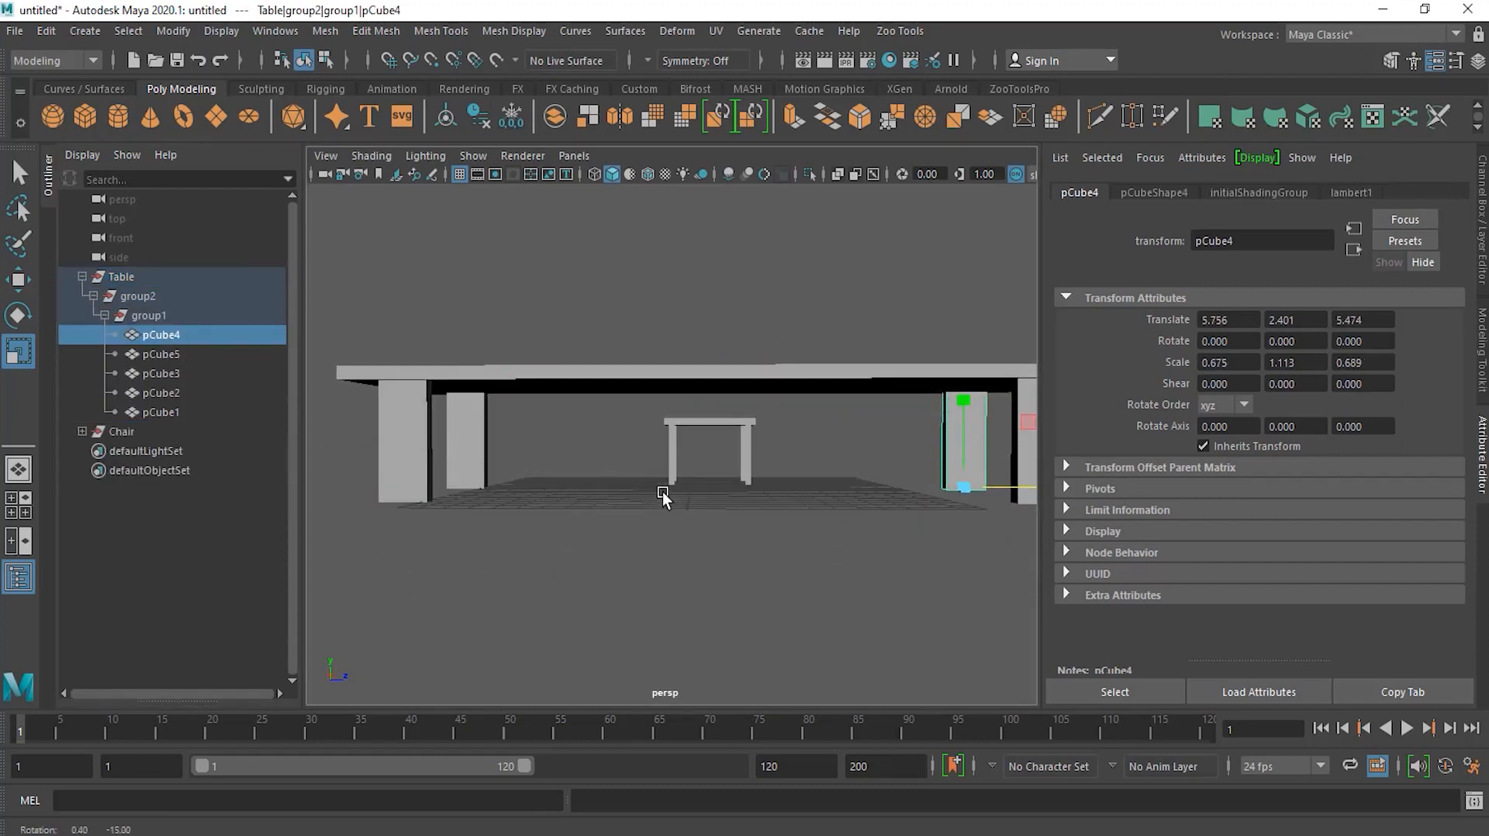
left_click(186, 351)
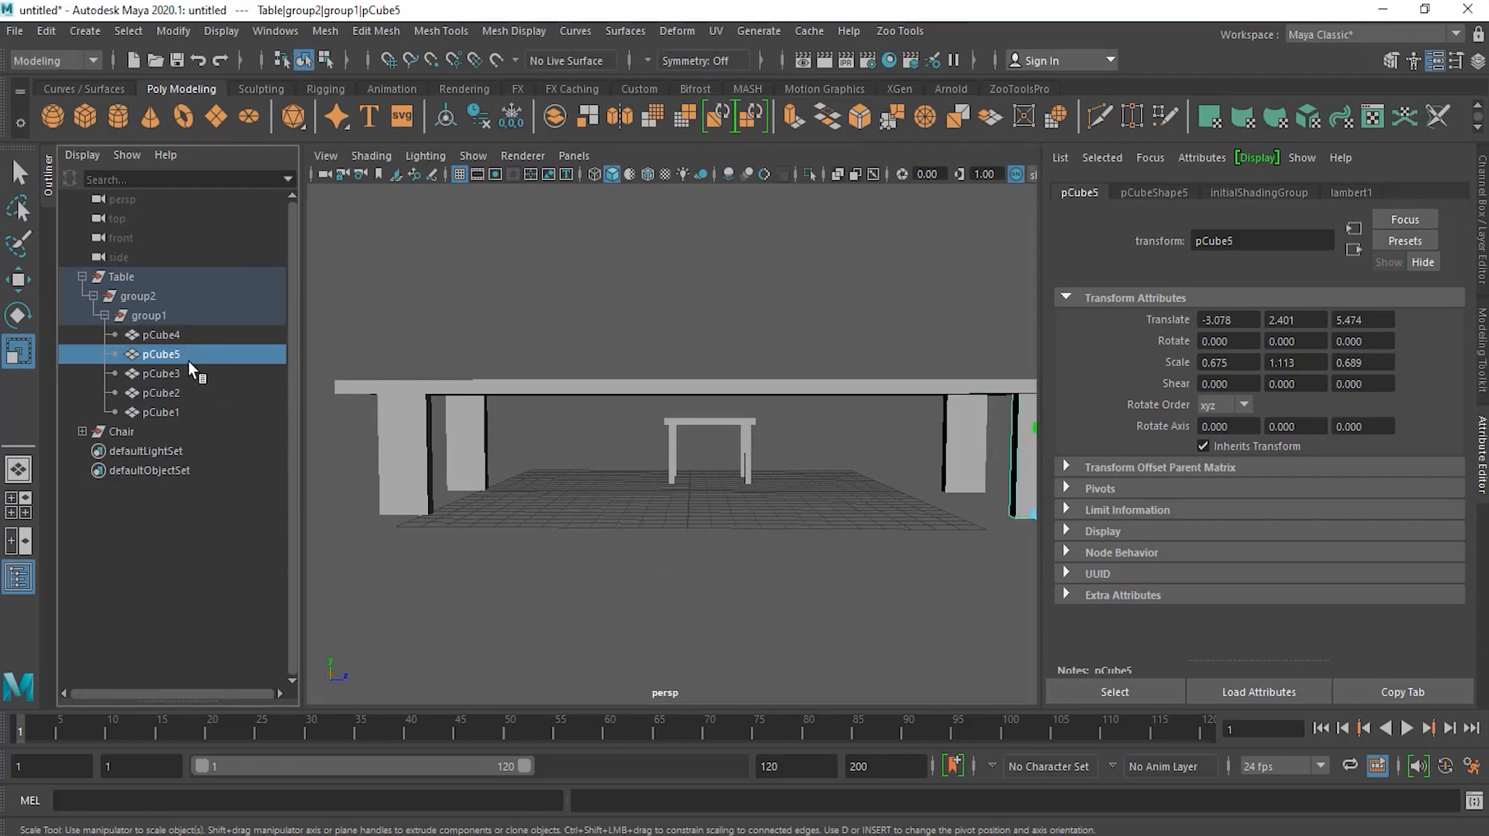
left_click(188, 371, "shift")
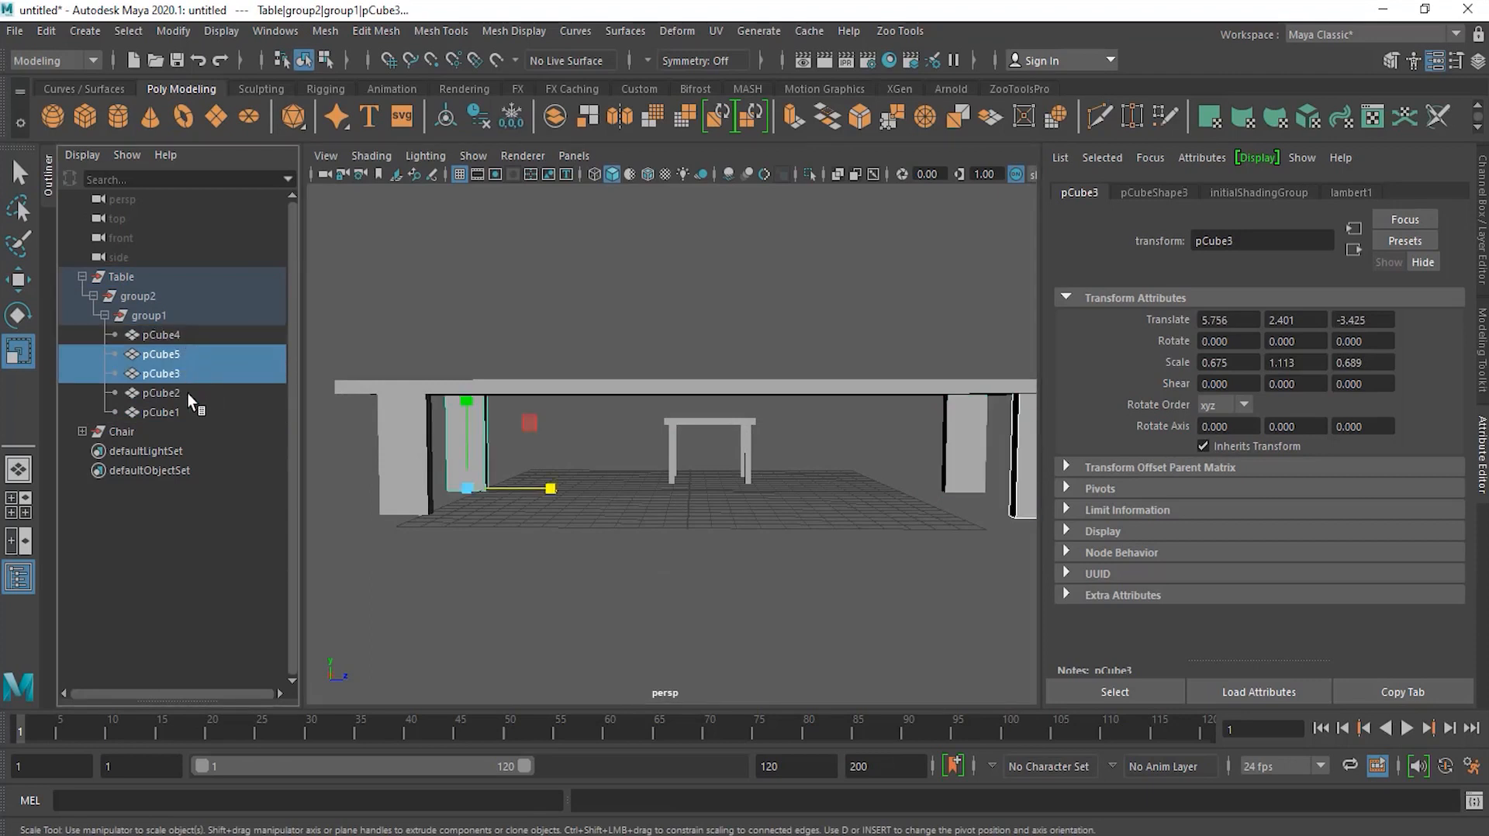
left_click(187, 393, "shift")
left_click(188, 407, "shift")
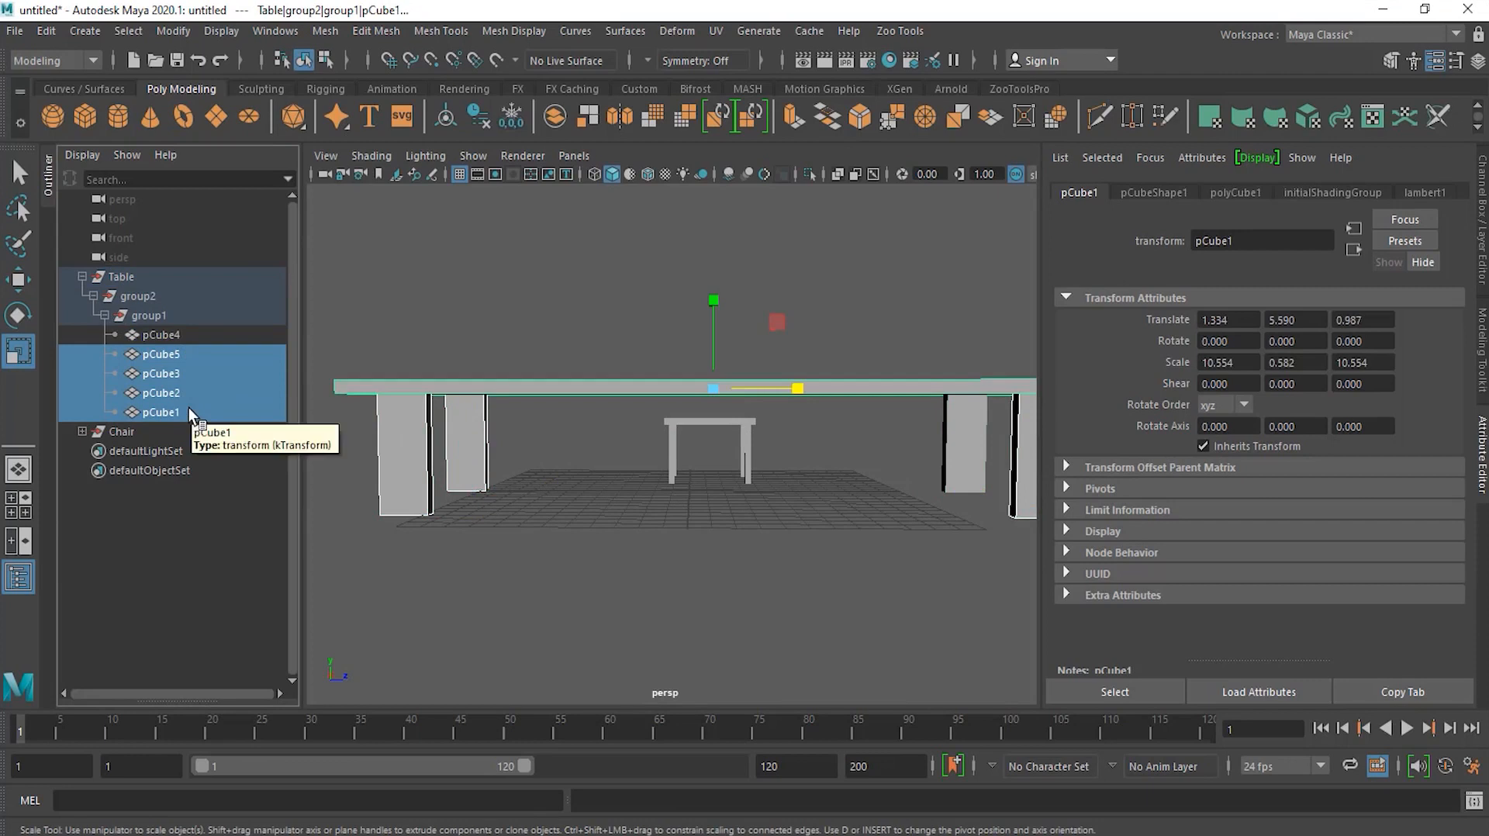
left_click(188, 407, "ctrl")
left_click(177, 336, "ctrl")
left_click_drag(606, 478, 750, 454, "alt")
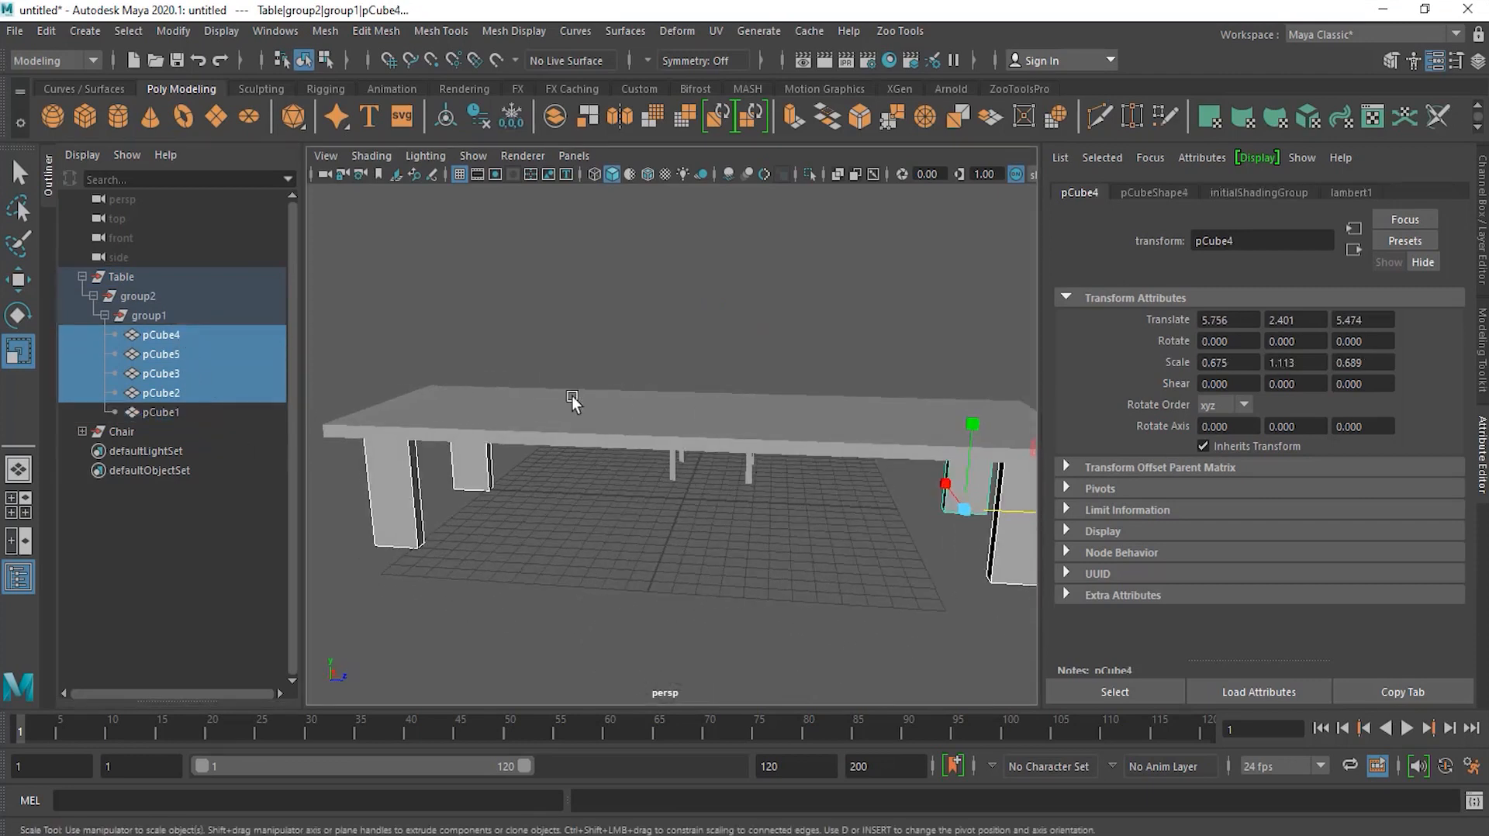
left_click_drag(674, 425, 308, 425, "alt")
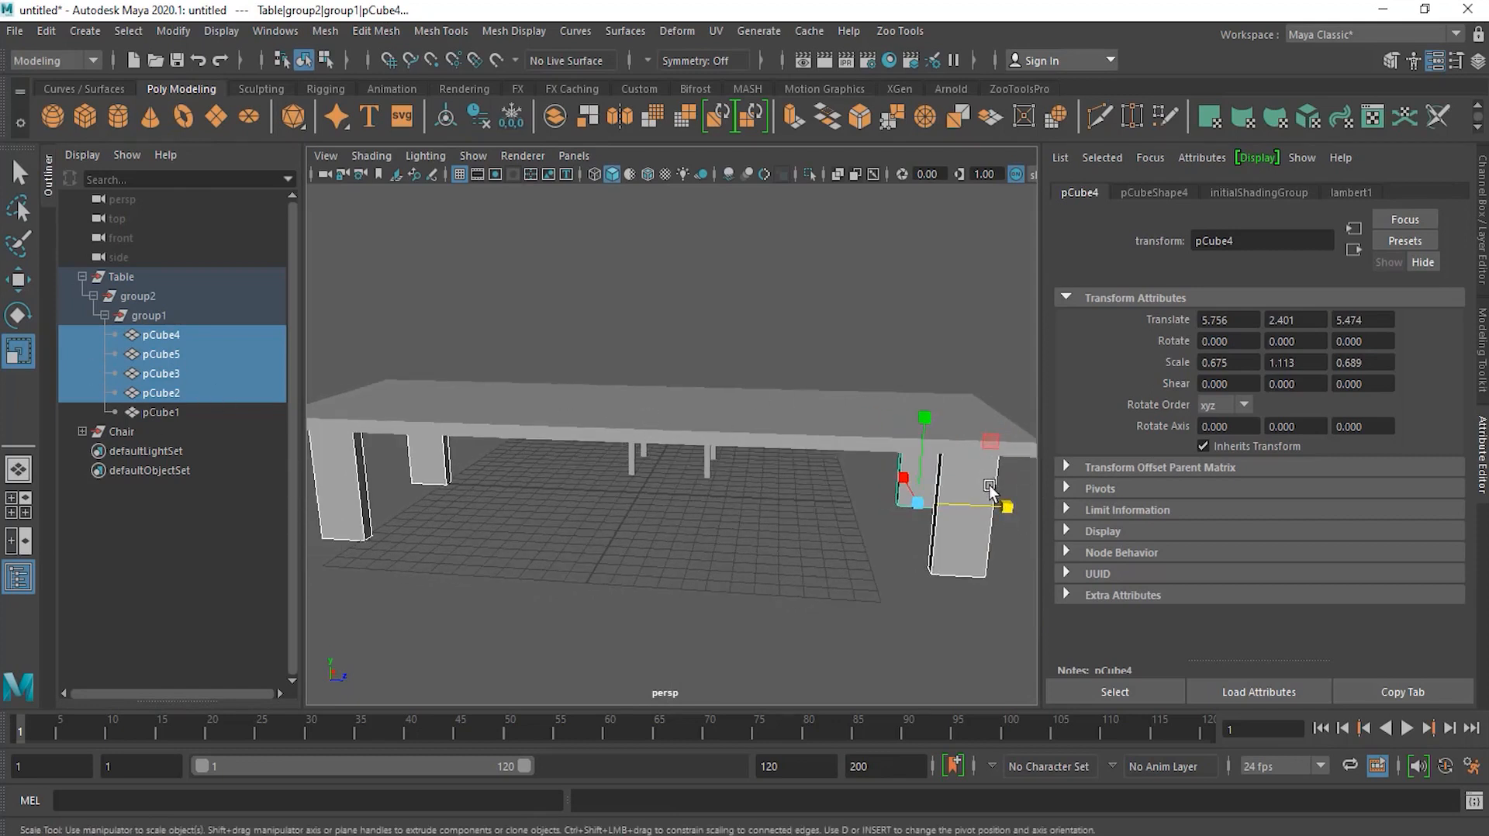
left_click_drag(1010, 507, 815, 621)
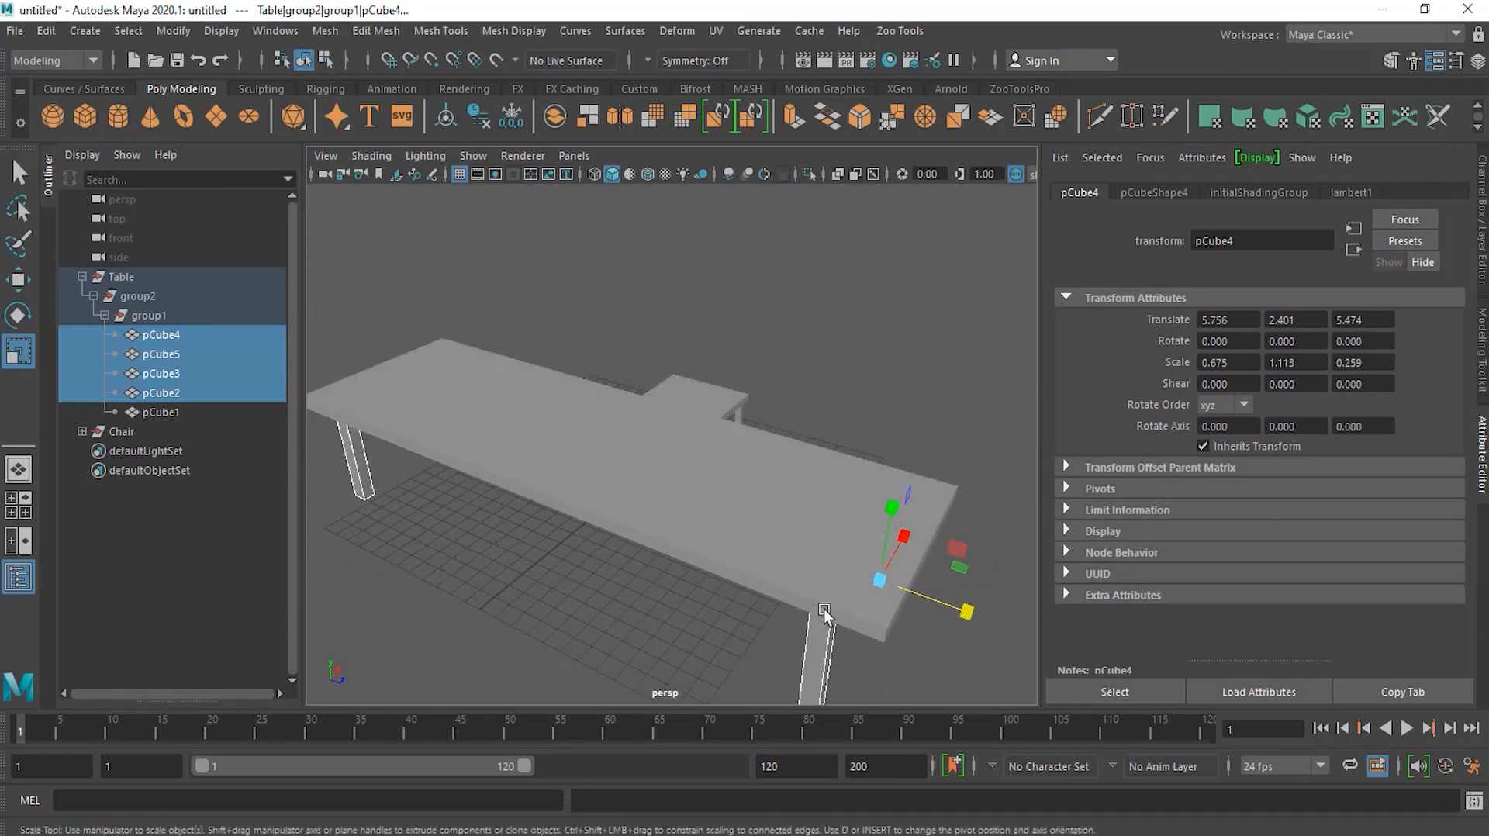
Step: Select the Chair's seat cube, clone it, and scale the copy into a tall, thin backrest panel
middle_click_drag(188, 364, 104, 332)
left_click(80, 276)
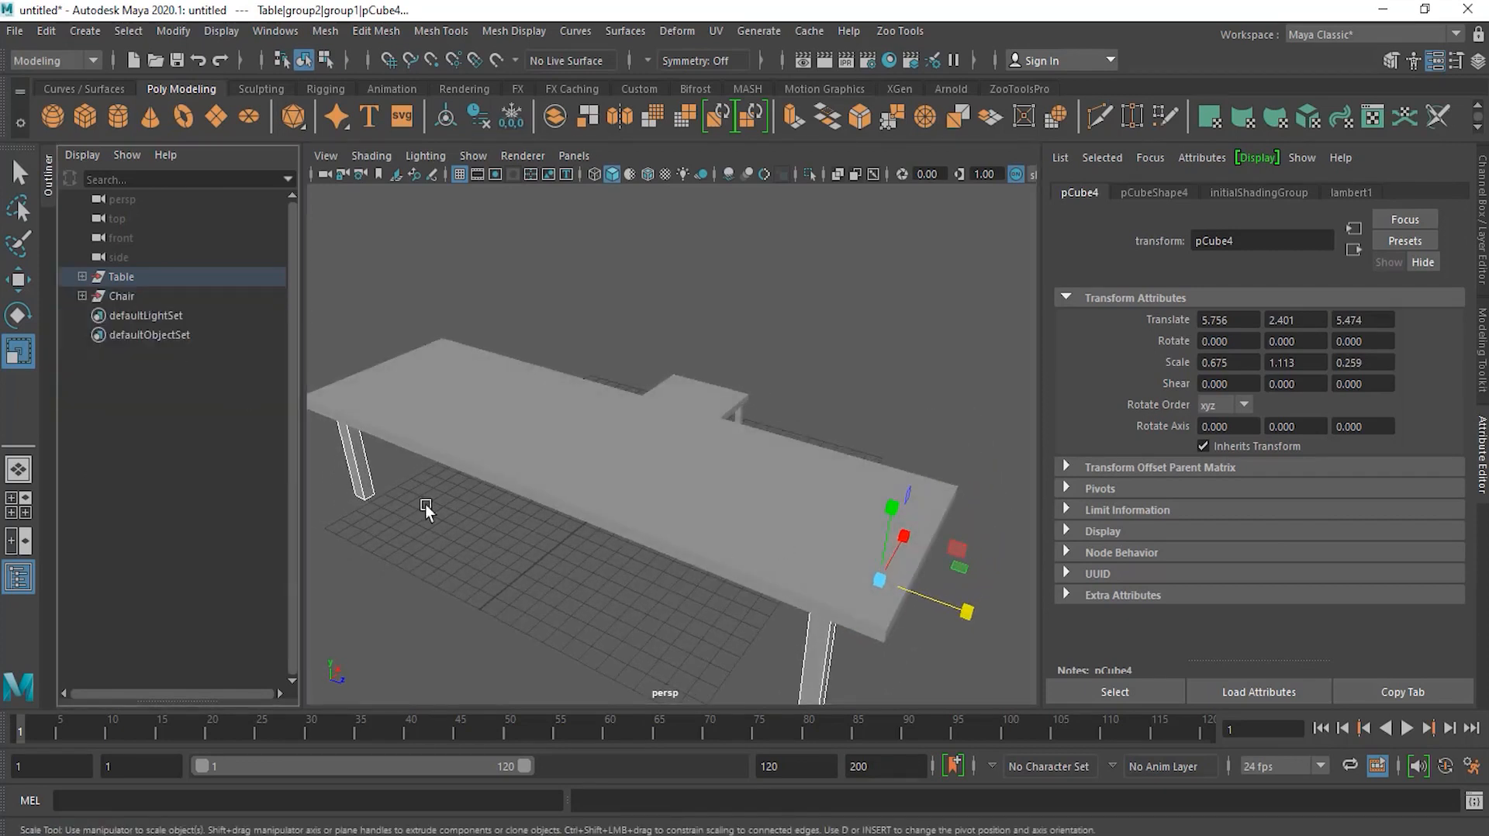
left_click(458, 520)
left_click_drag(458, 520, 769, 465, "alt")
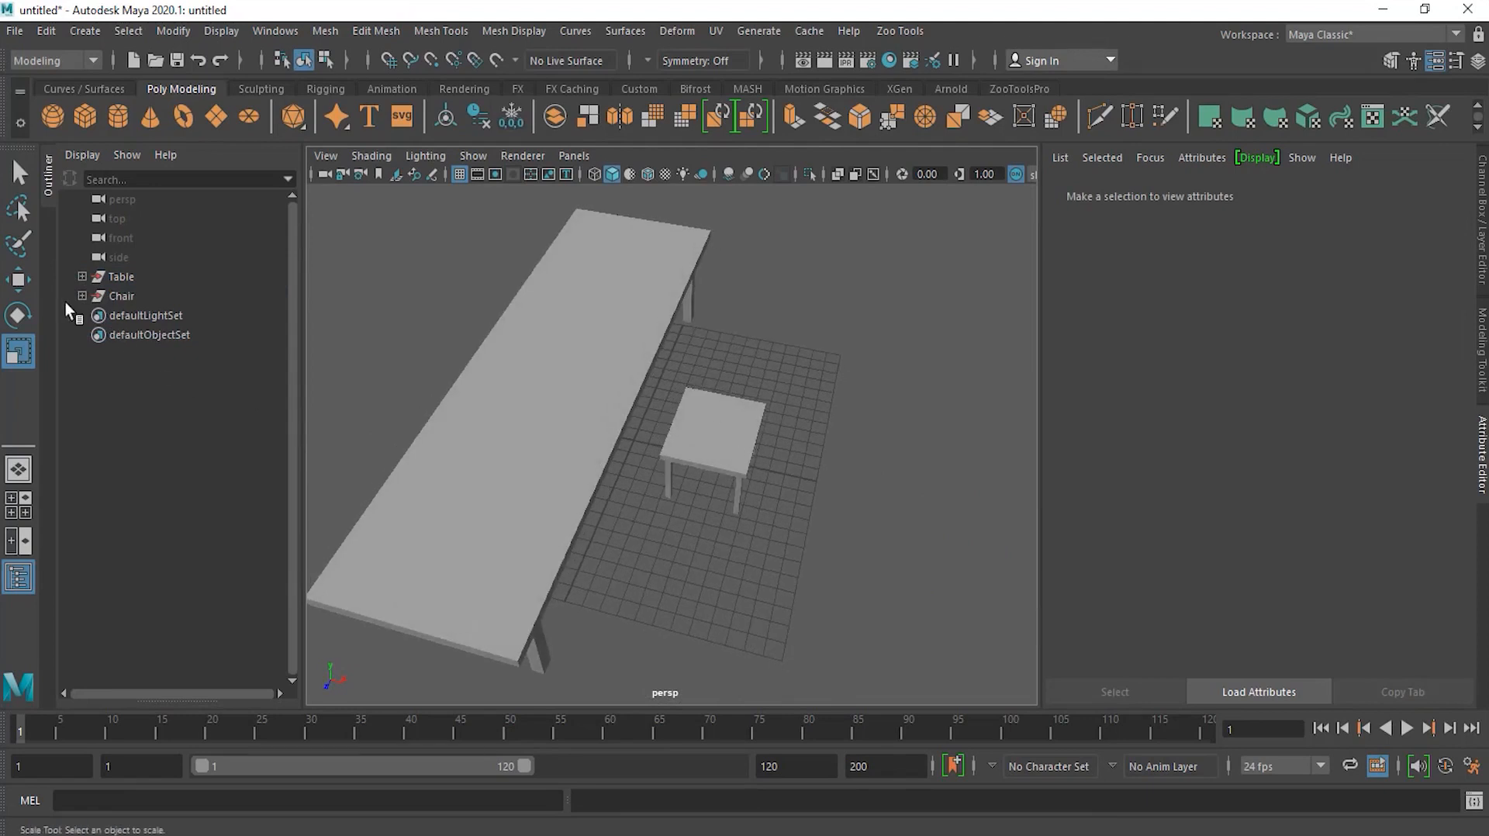
left_click(27, 287)
left_click_drag(798, 381, 659, 515)
left_click(797, 422)
right_click_drag(797, 422, 906, 467, "alt")
left_click_drag(906, 466, 724, 409, "alt")
left_click_drag(687, 524, 727, 525, "alt")
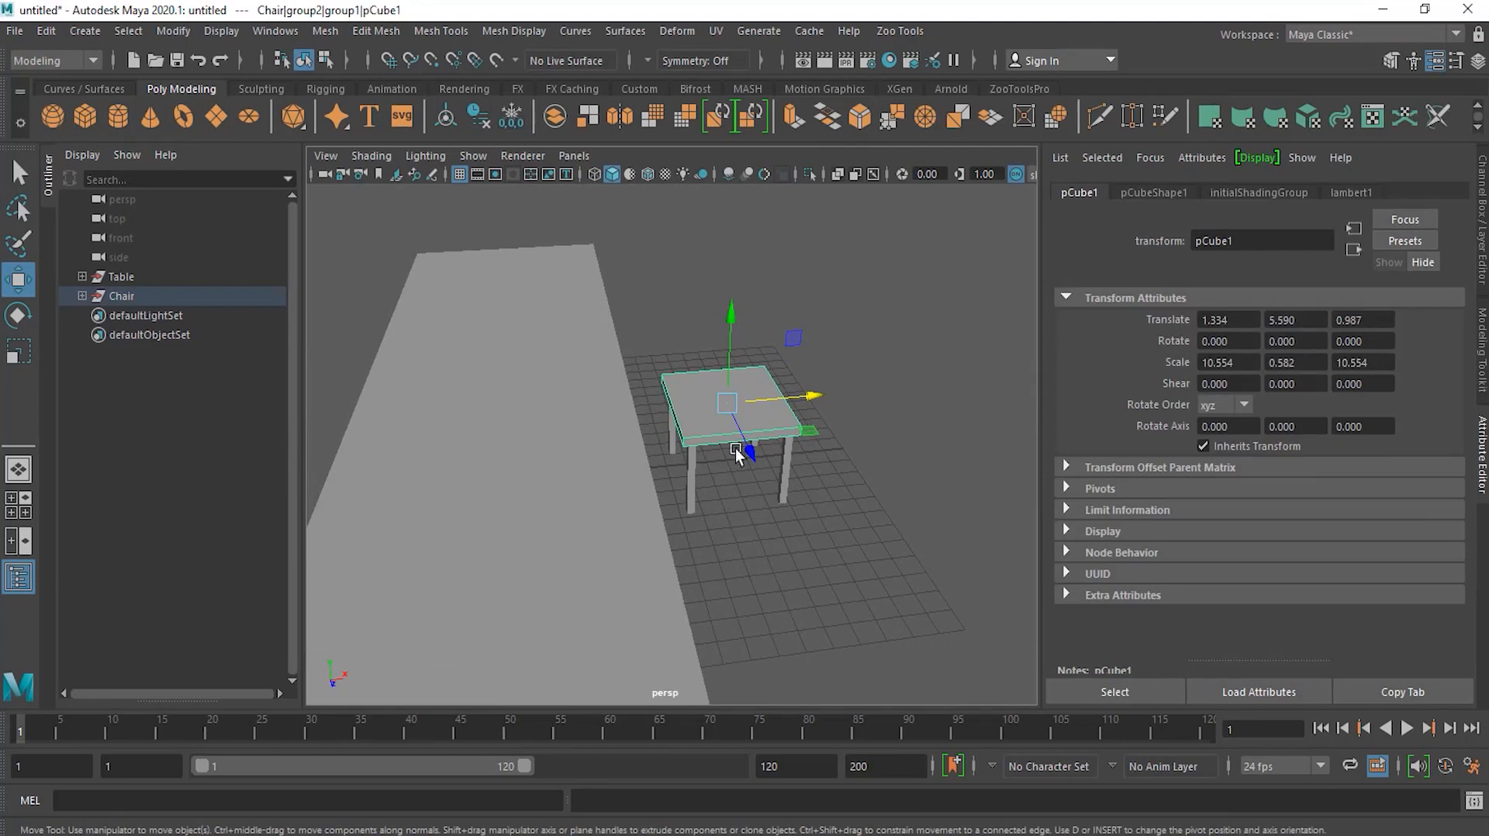
left_click_drag(731, 361, 729, 340, "shift")
left_click(18, 351)
left_click_drag(809, 384, 723, 386)
left_click_drag(817, 459, 727, 188, "alt")
left_click_drag(725, 346, 729, 183)
Step: Move the backrest panel onto the seat's back edge and raise it above the seat
left_click(17, 279)
left_click_drag(762, 435, 831, 448)
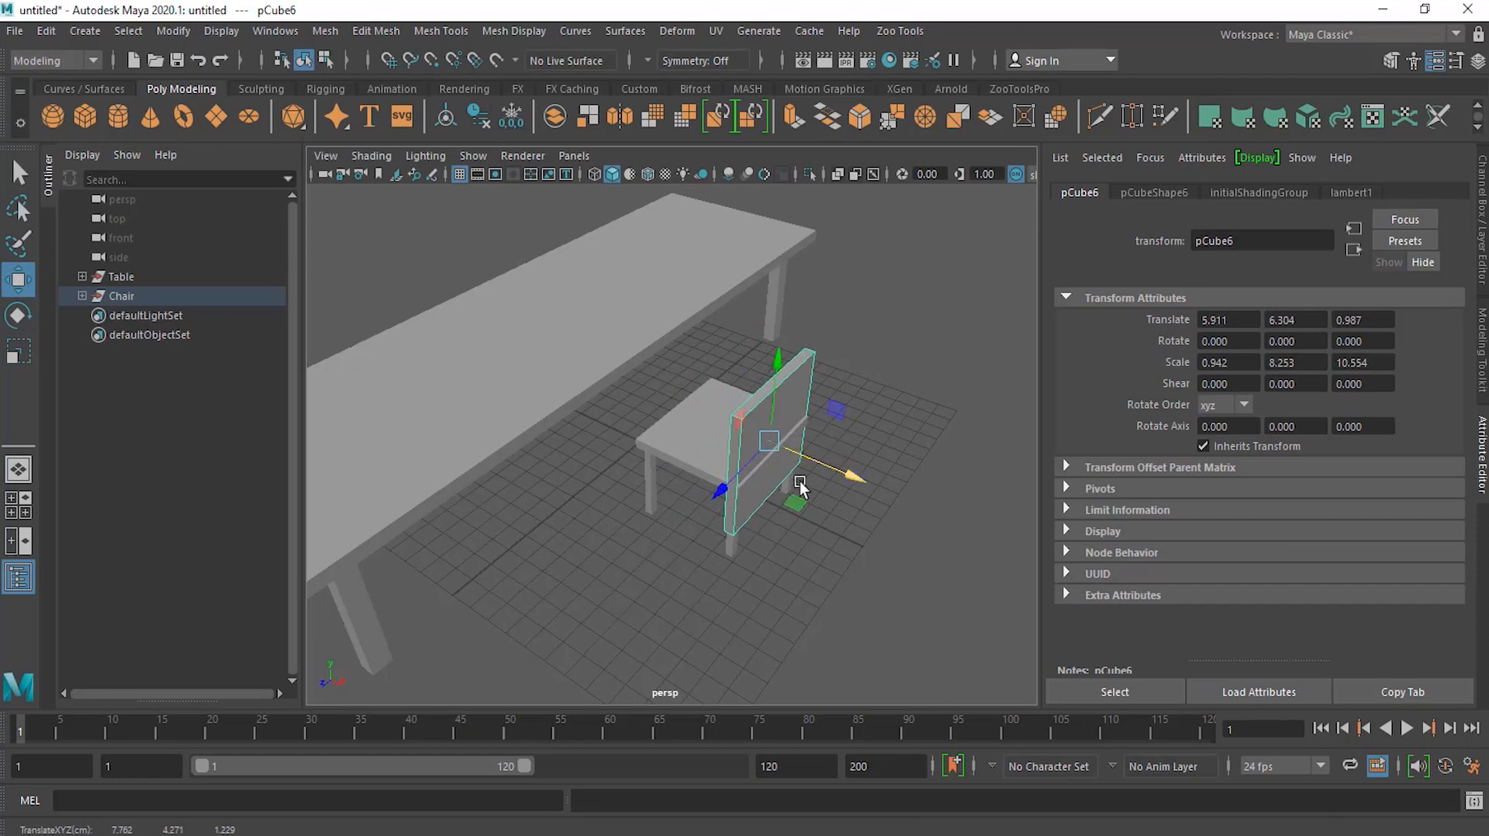
left_click_drag(774, 403, 774, 343)
left_click_drag(839, 580, 939, 585, "alt")
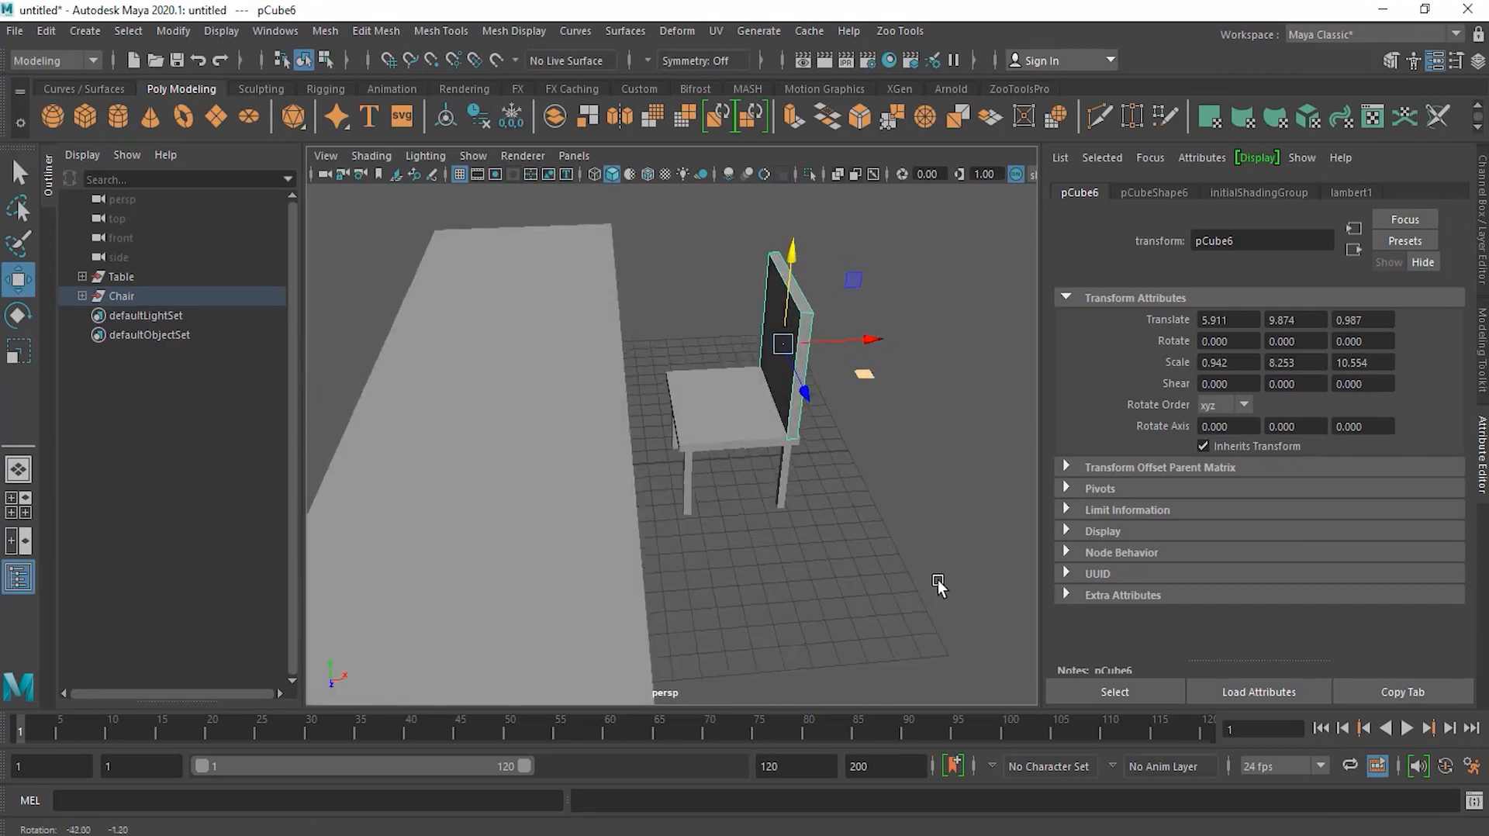
Step: Inspect the Chair group's hierarchy in the Outliner to see where the backrest cube sits, then collapse it
left_click(82, 295)
left_click(93, 315)
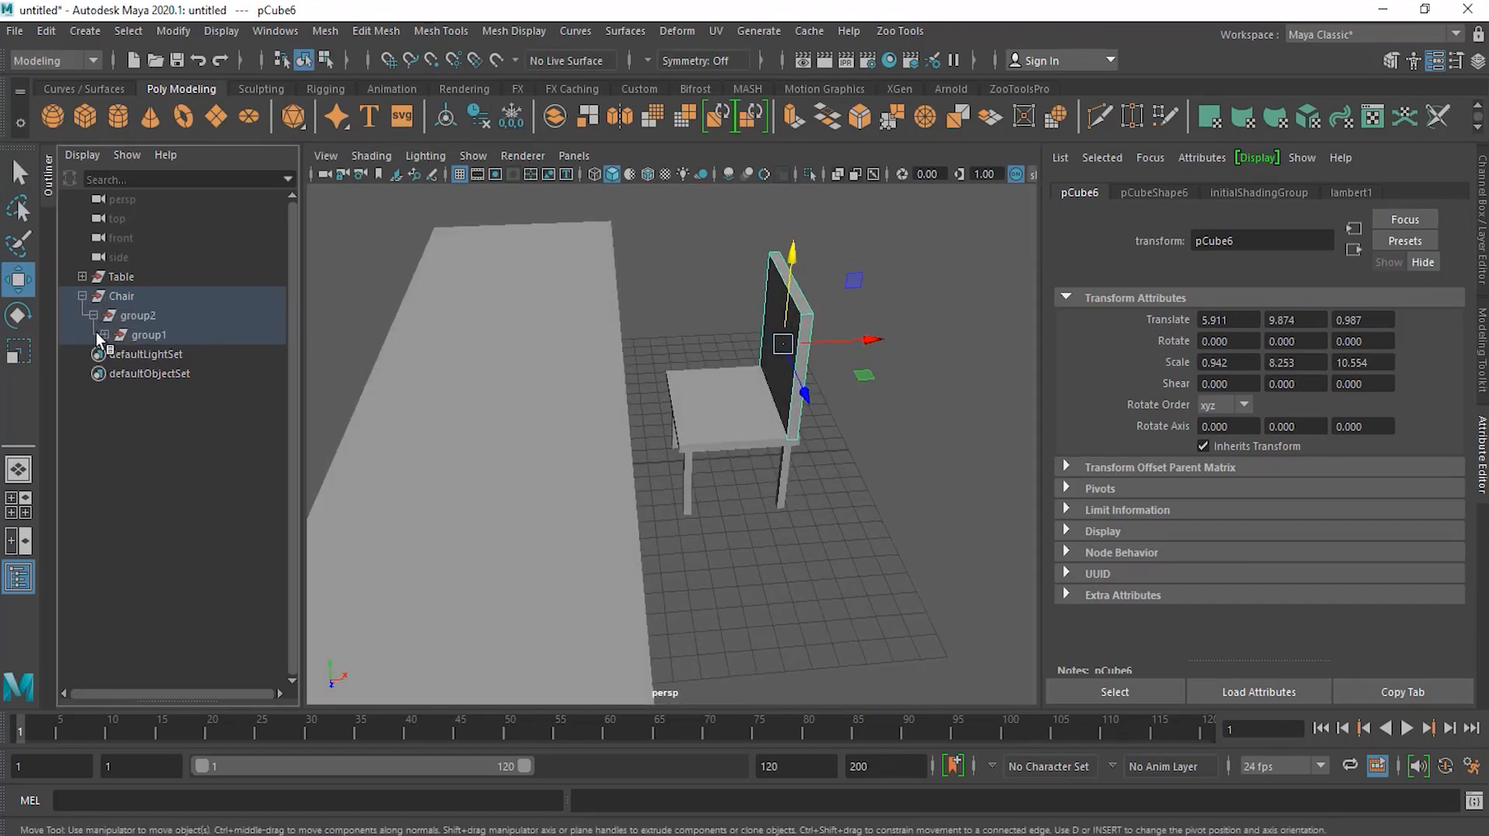
left_click(104, 335)
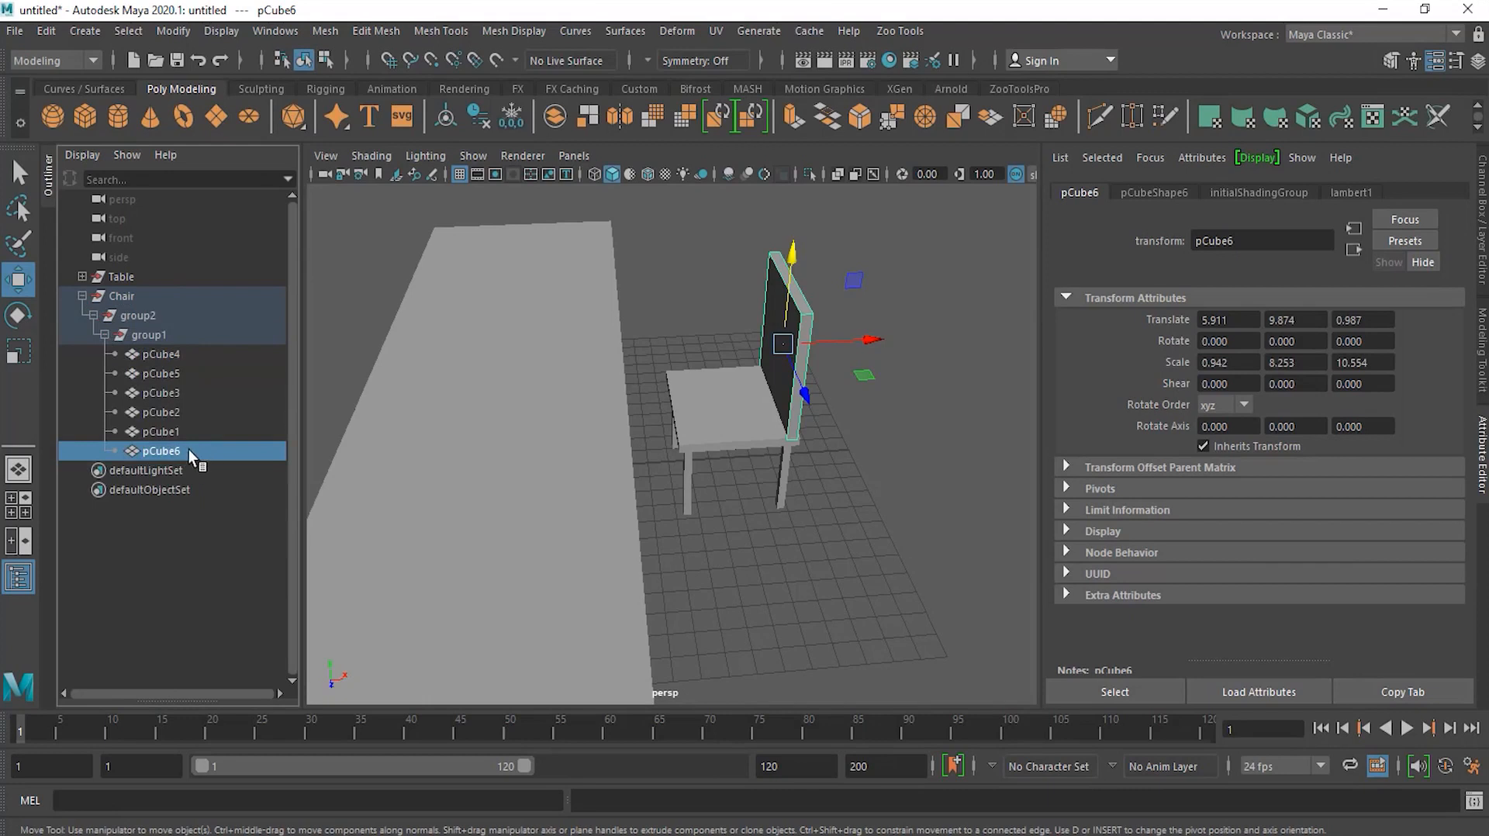
left_click(104, 335)
left_click(93, 315)
left_click(82, 295)
left_click(812, 487)
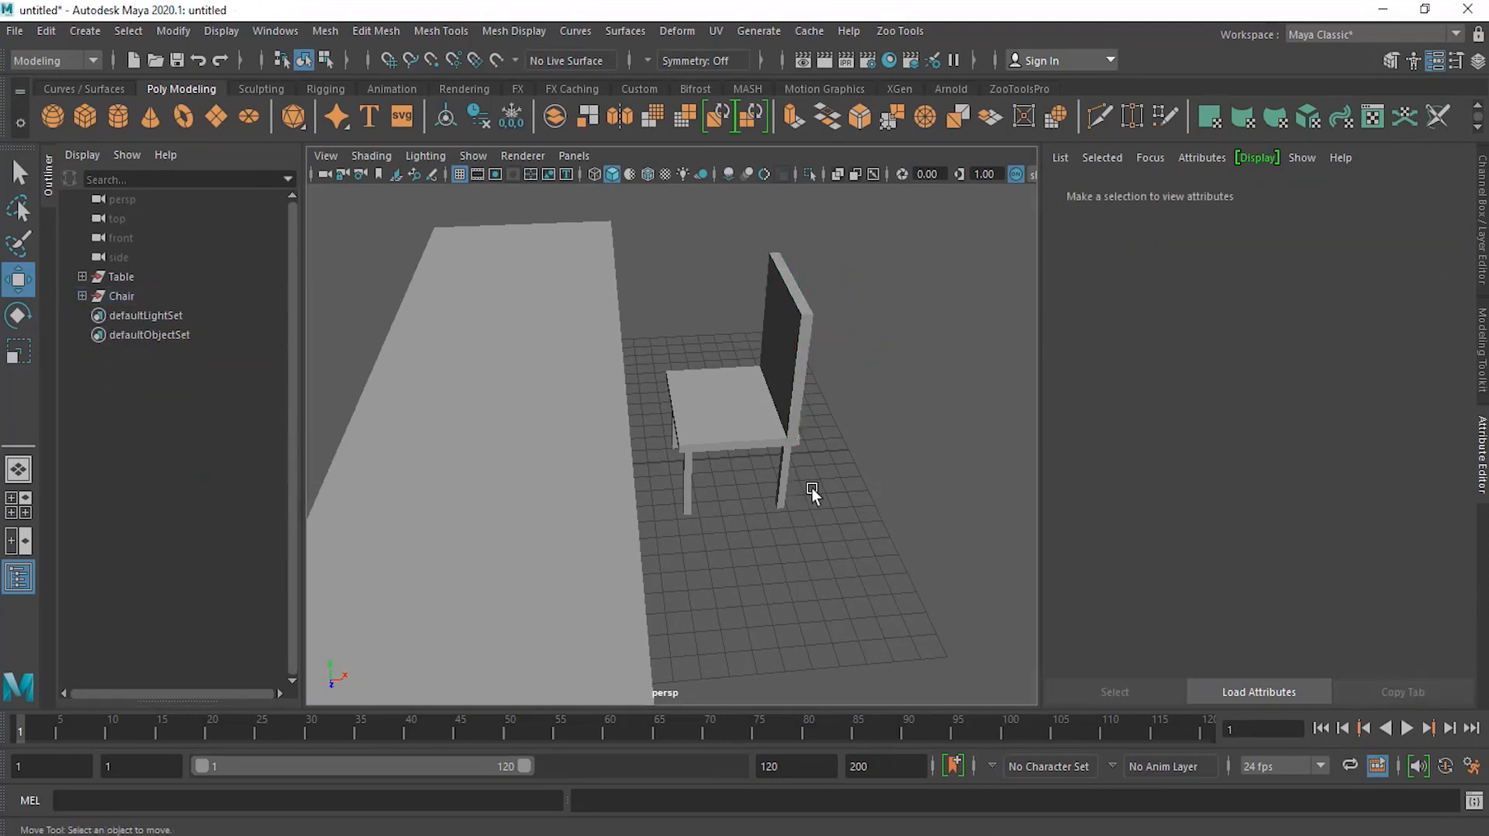
left_click_drag(847, 379, 880, 355, "alt")
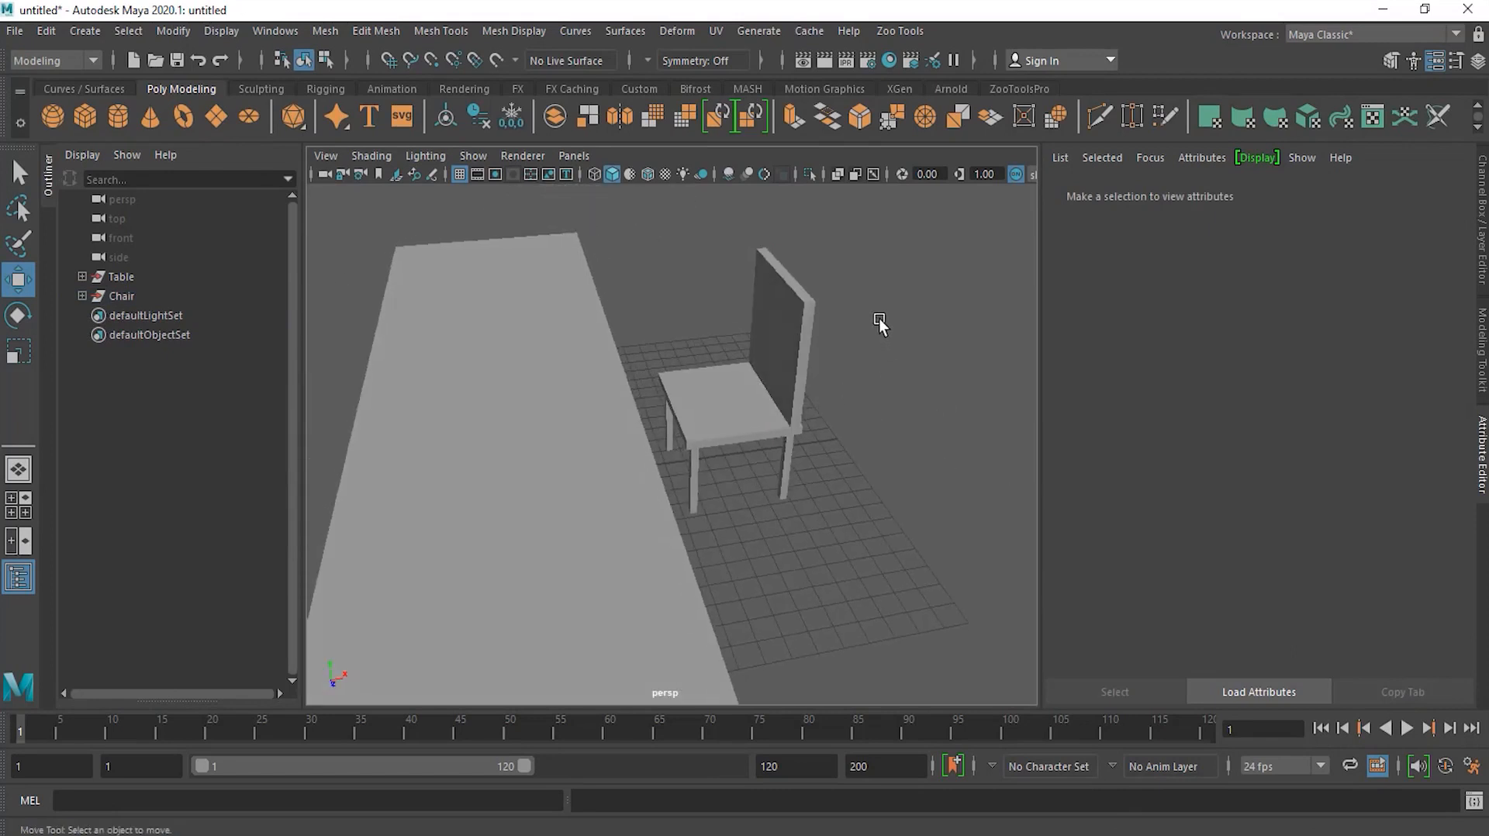
Step: Move the Chair group beside the long table, to about X 1.249 and Z -10.1
left_click(121, 295)
left_click_drag(868, 434, 845, 574, "alt")
left_click_drag(751, 508, 672, 337)
left_click_drag(729, 392, 647, 413, "alt")
right_click_drag(646, 412, 554, 417, "alt")
left_click_drag(647, 418, 575, 500)
left_click_drag(476, 458, 576, 533)
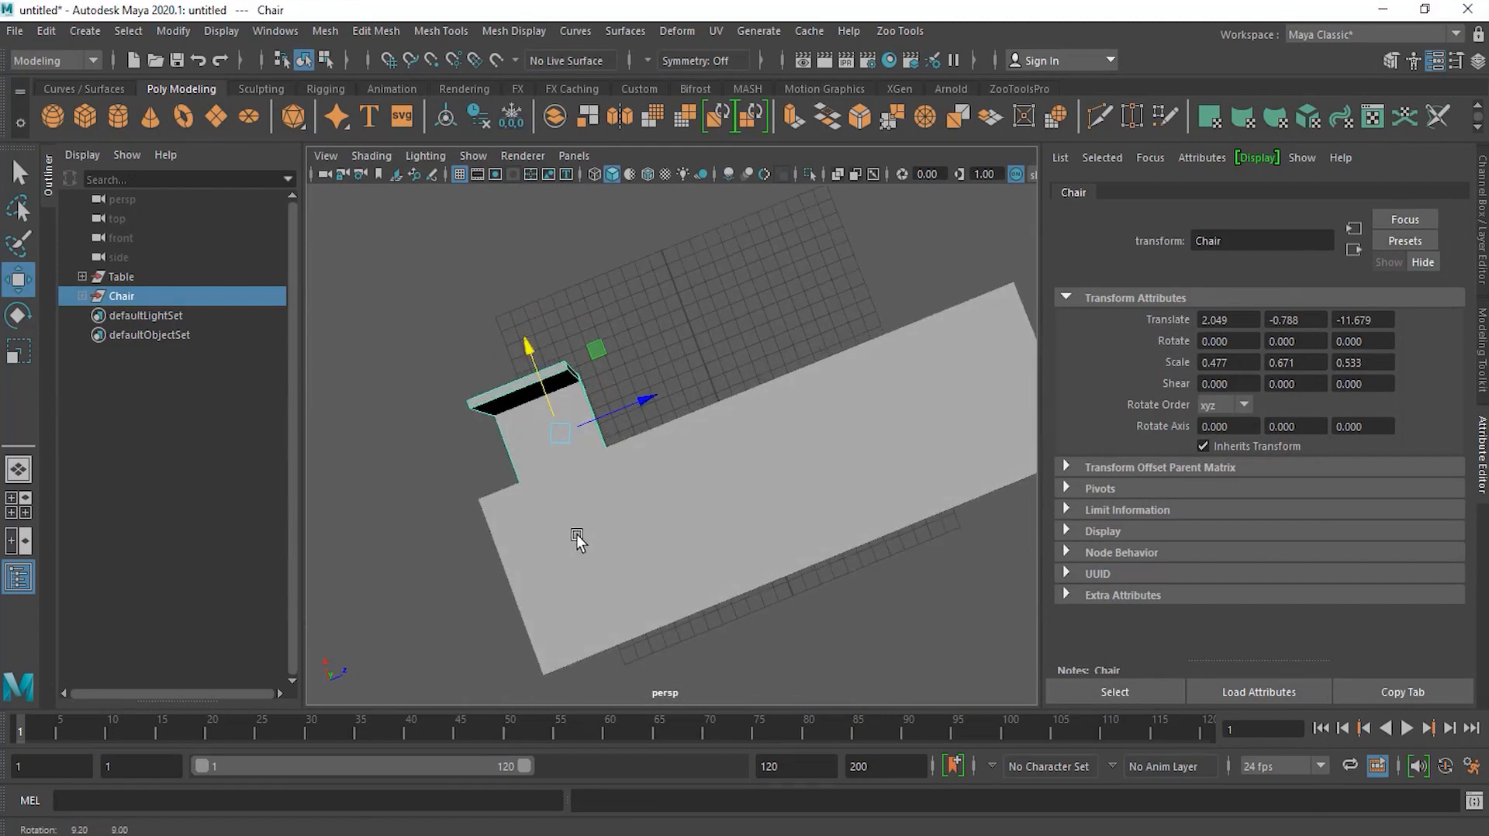
left_click_drag(543, 394, 864, 422)
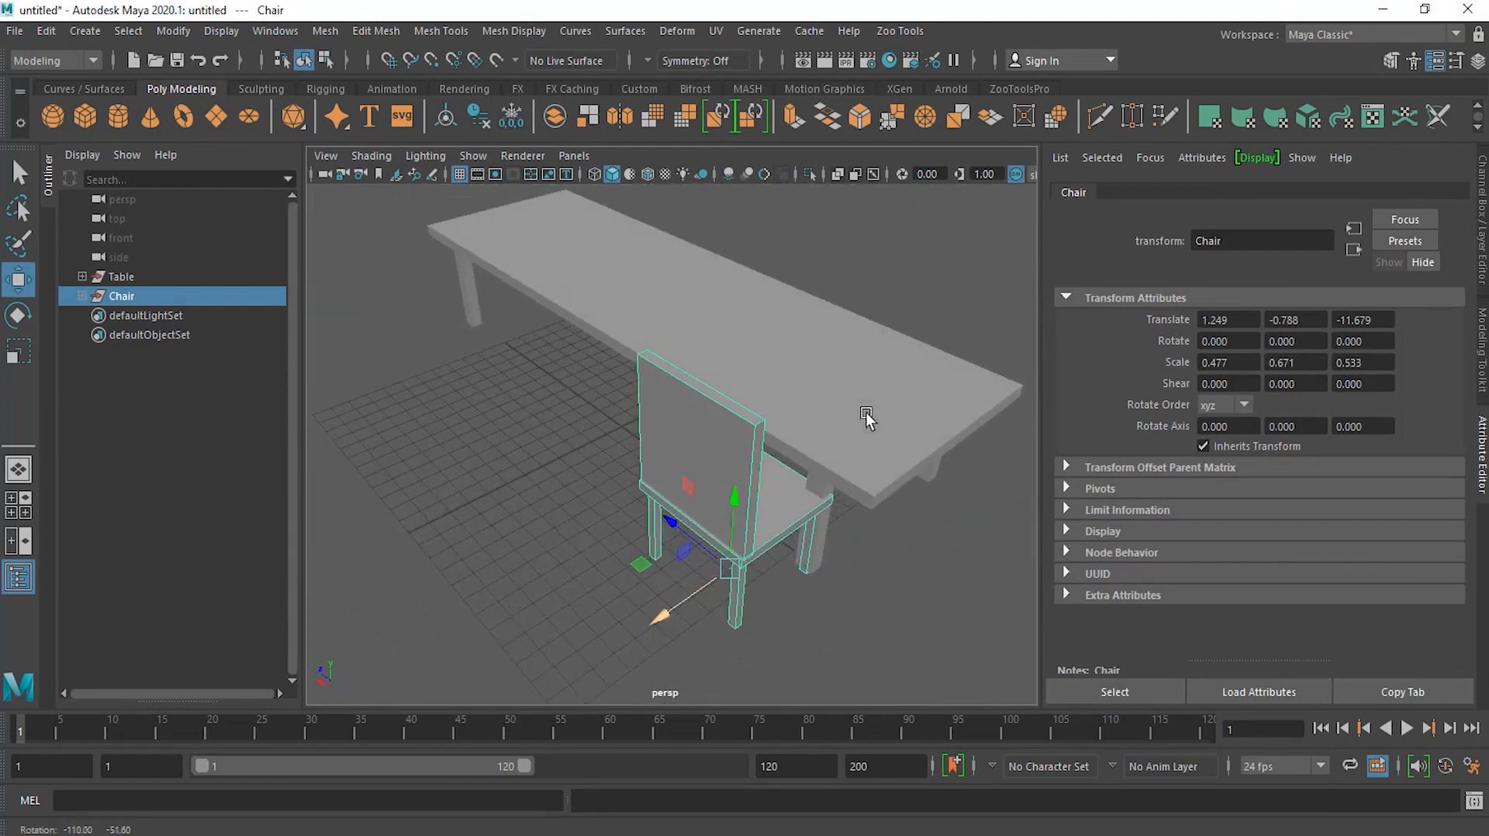
left_click_drag(697, 543, 555, 541)
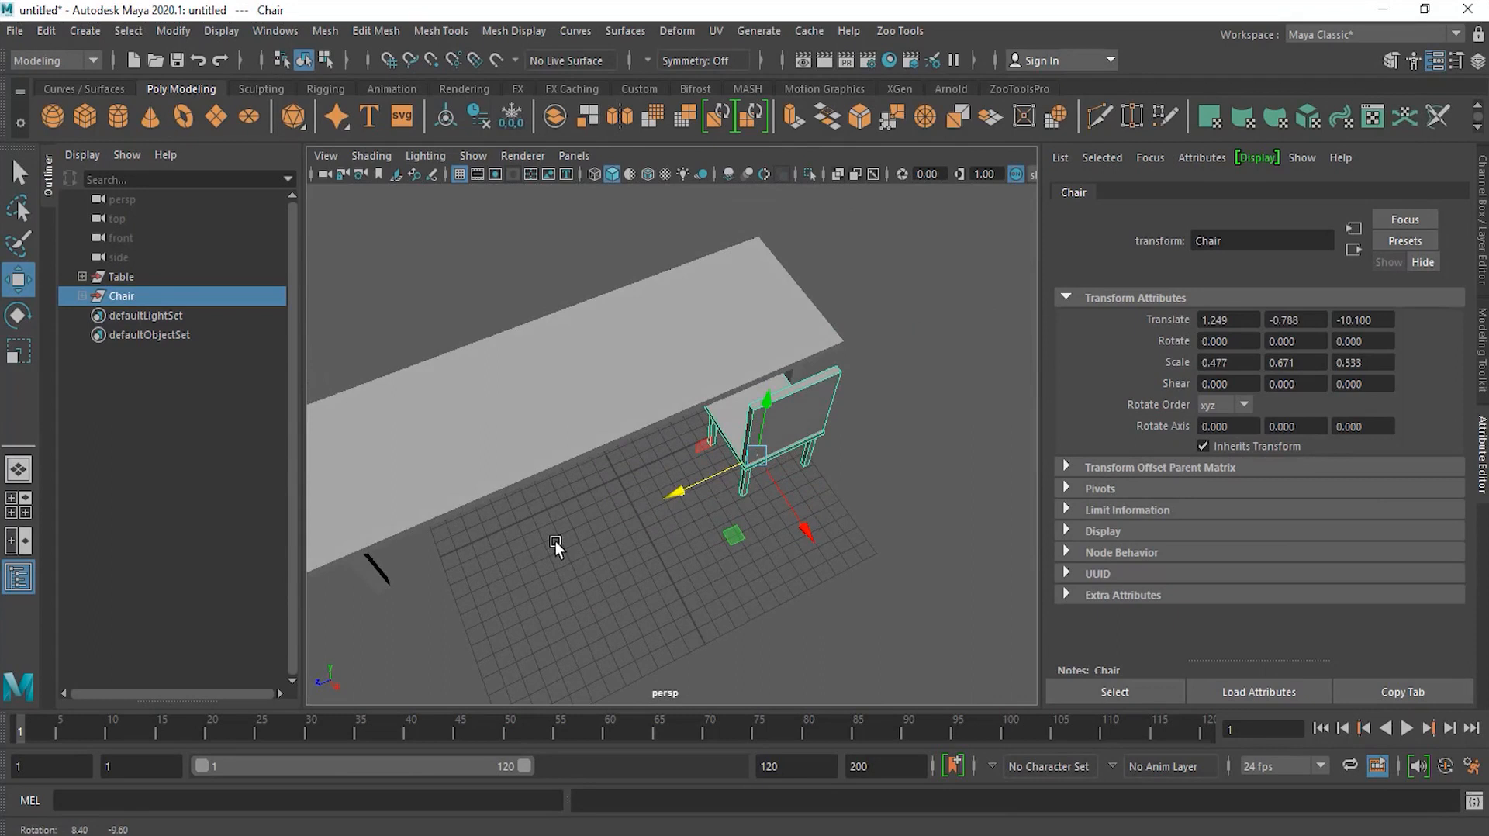
right_click_drag(612, 561, 617, 525, "alt")
middle_click_drag(617, 524, 639, 519, "alt")
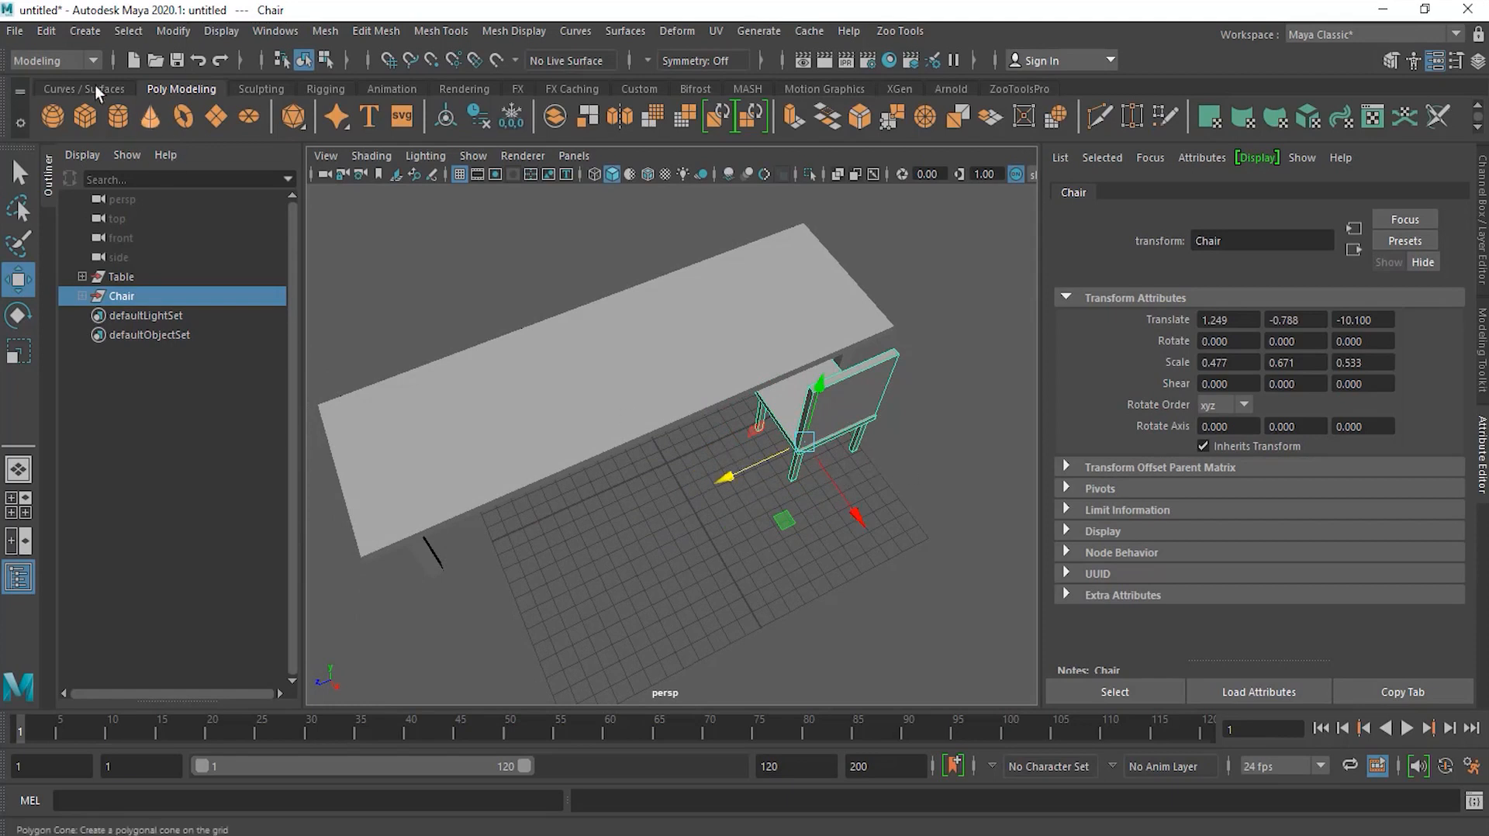
Step: Duplicate the Chair group
left_click(85, 31)
left_click(49, 31)
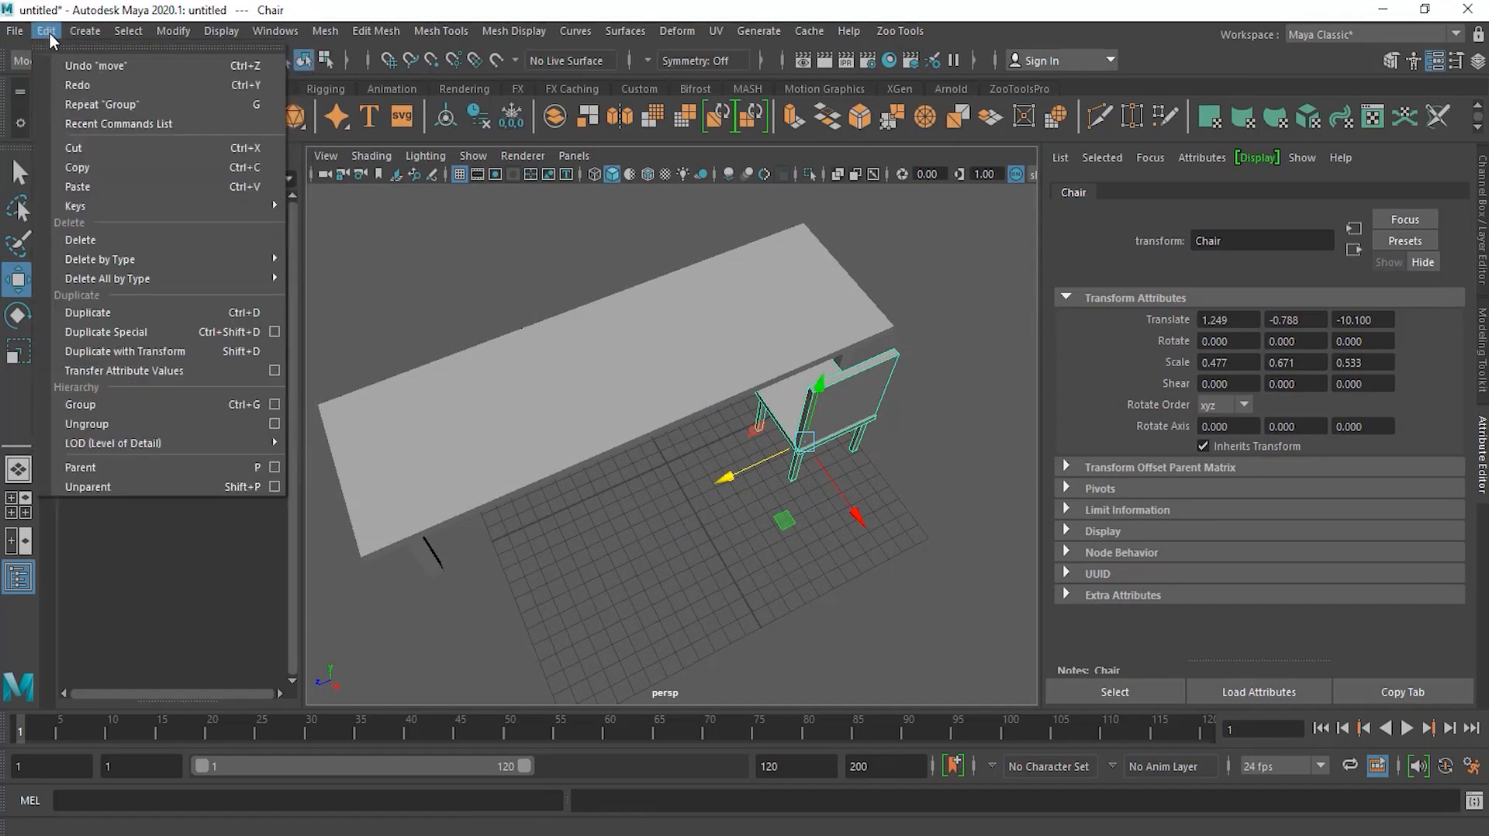
left_click(160, 311)
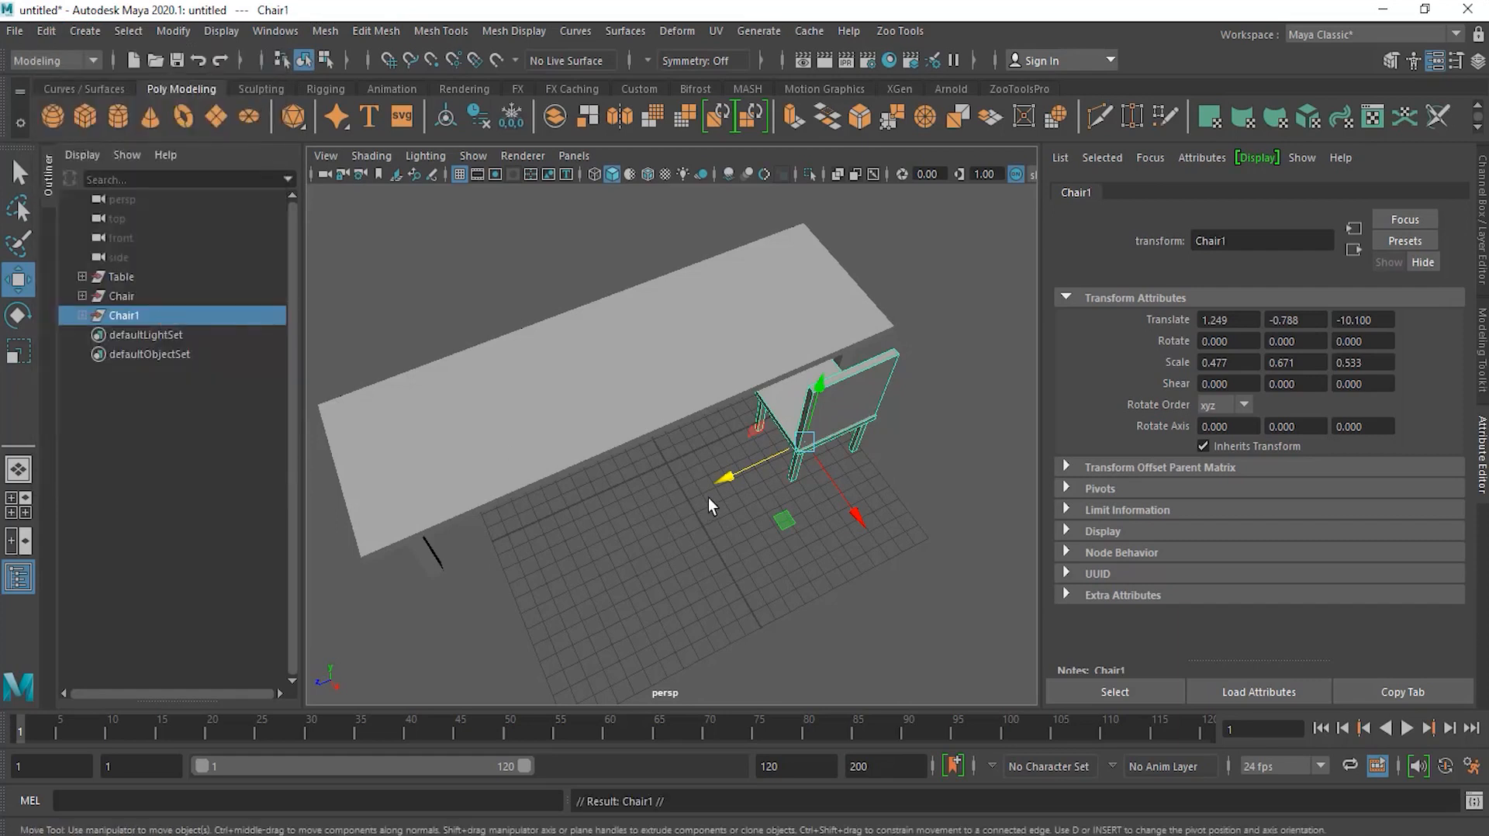
Step: Slide the duplicated chair along the table to about Z -1.406, then use Duplicate with Transform to add a third chair
left_click_drag(733, 472, 605, 510)
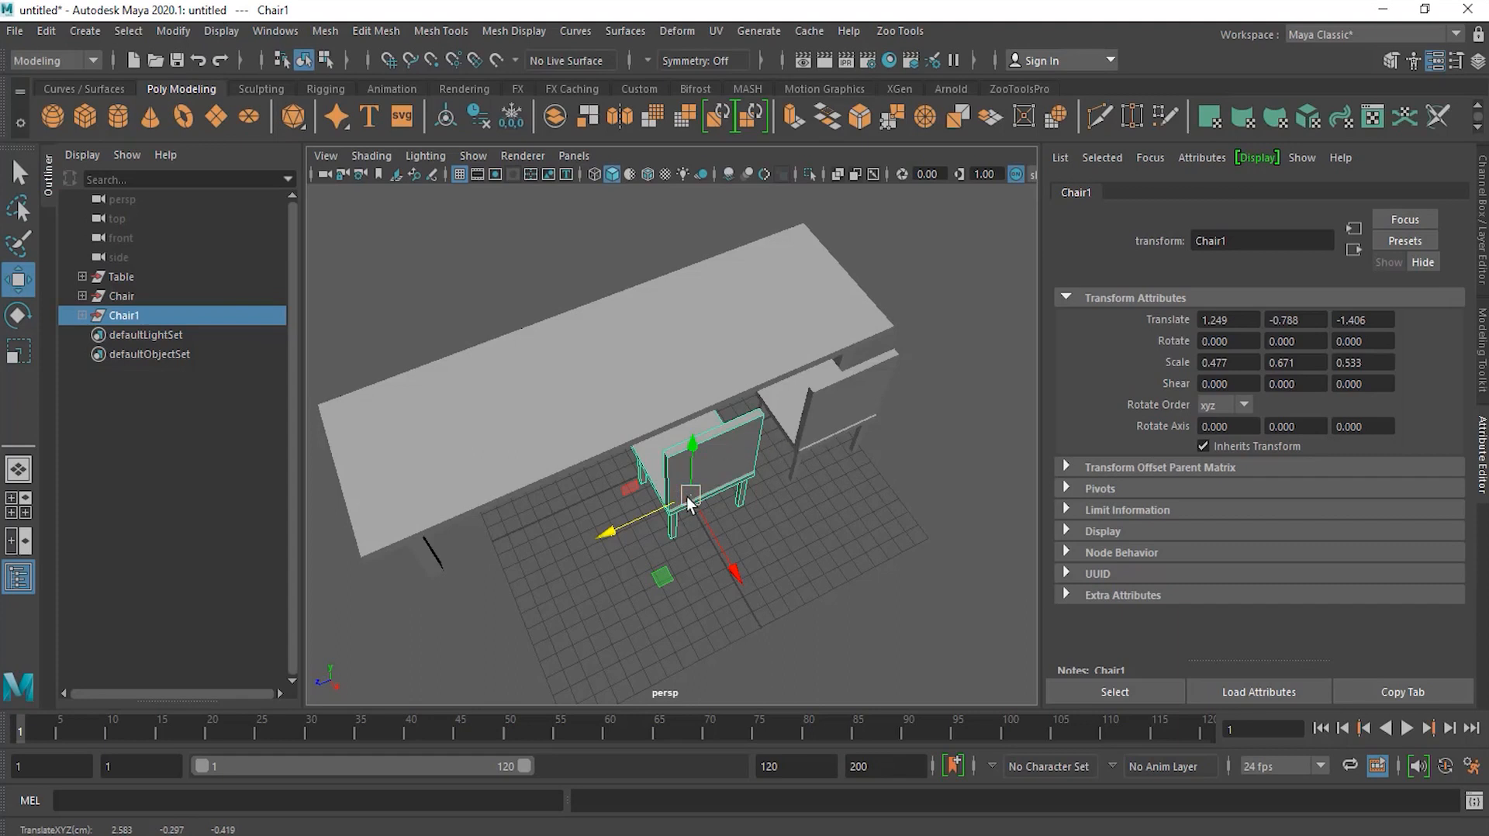
left_click(47, 32)
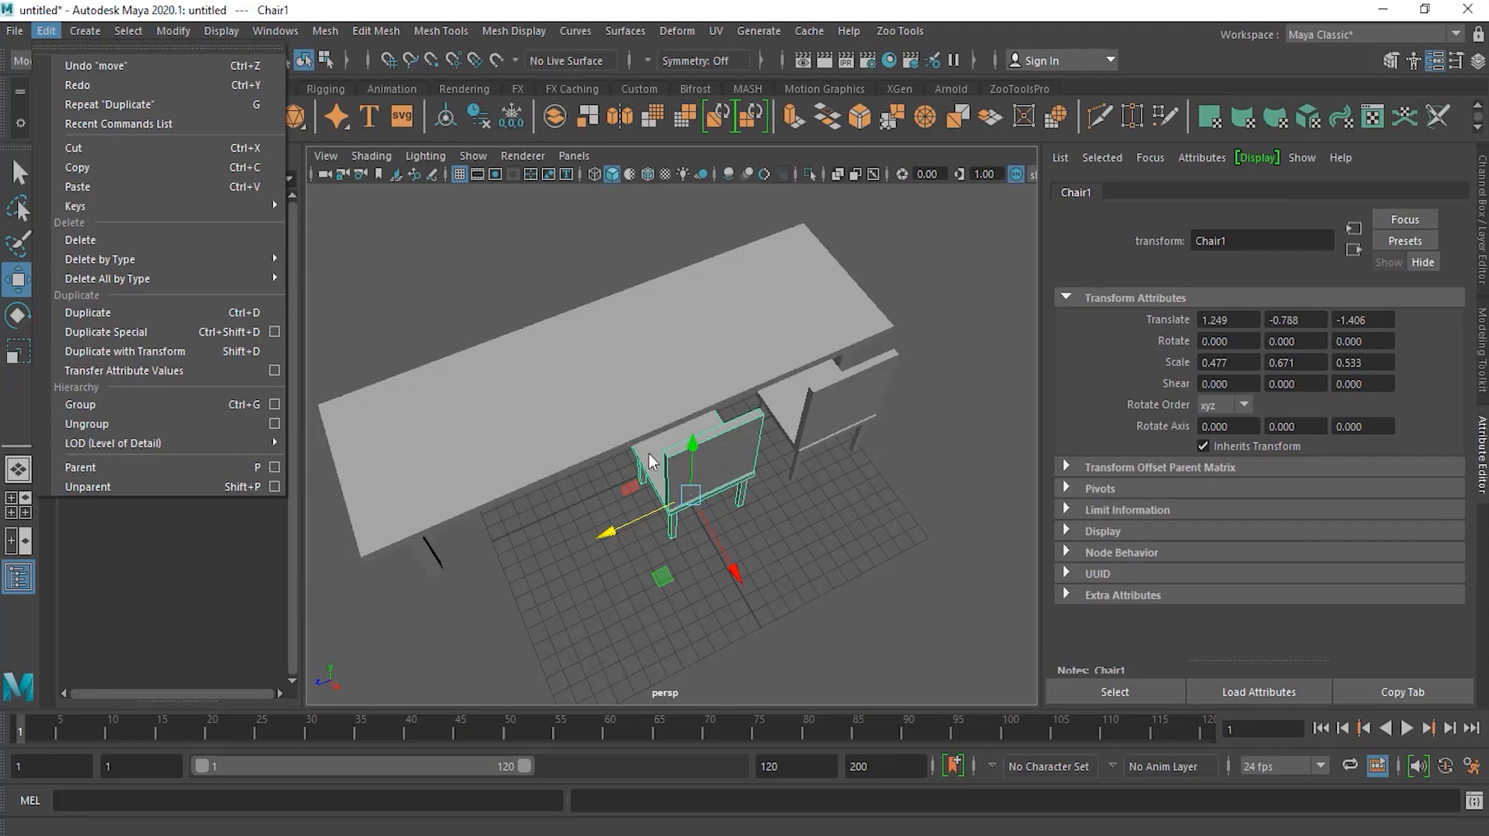
left_click(132, 351)
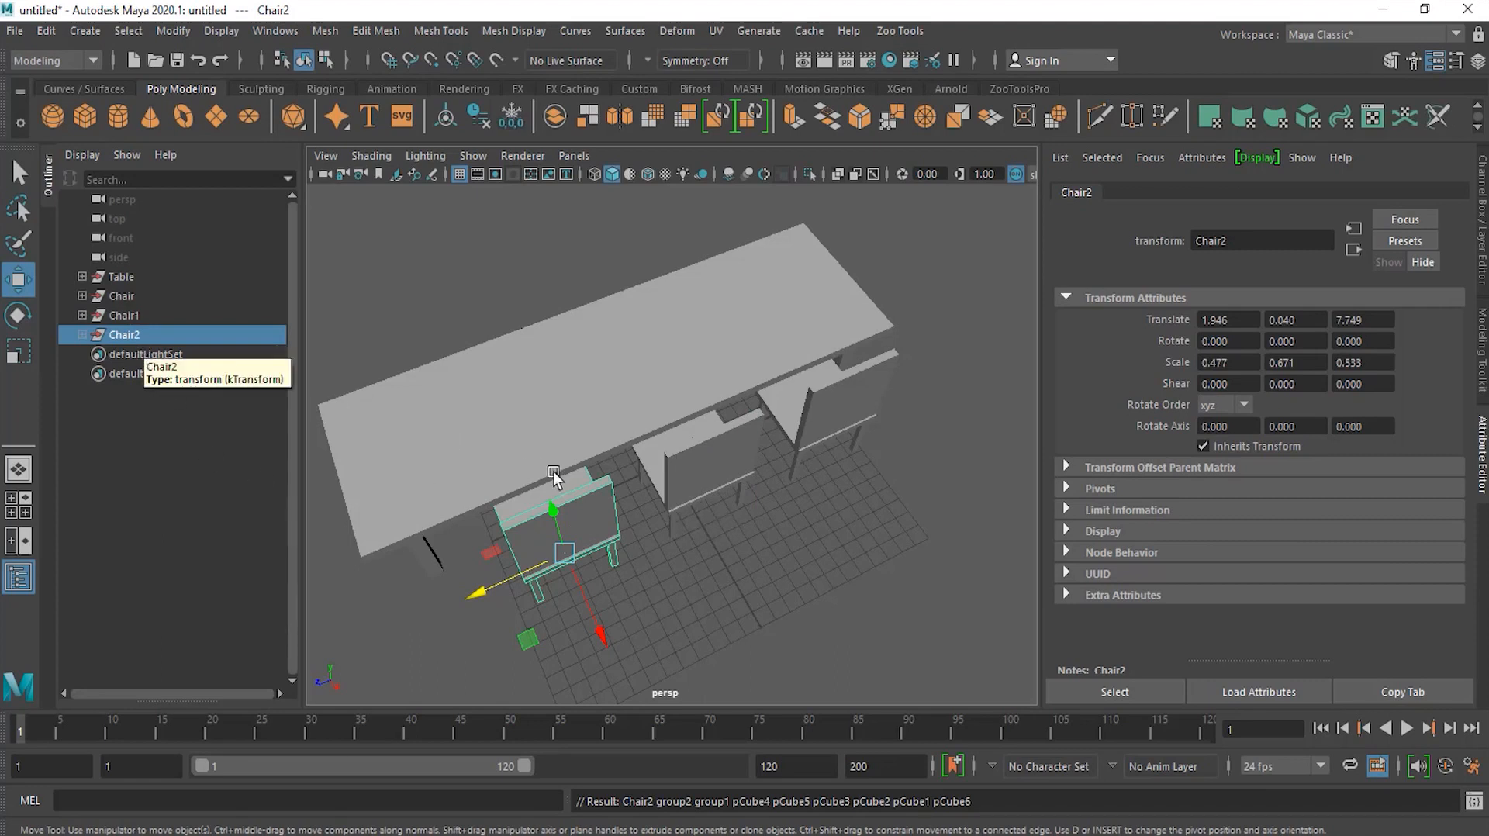
Step: Select all three chairs and duplicate them across to the table's opposite side, at about X -14.988
left_click(121, 296)
left_click(126, 314, "ctrl")
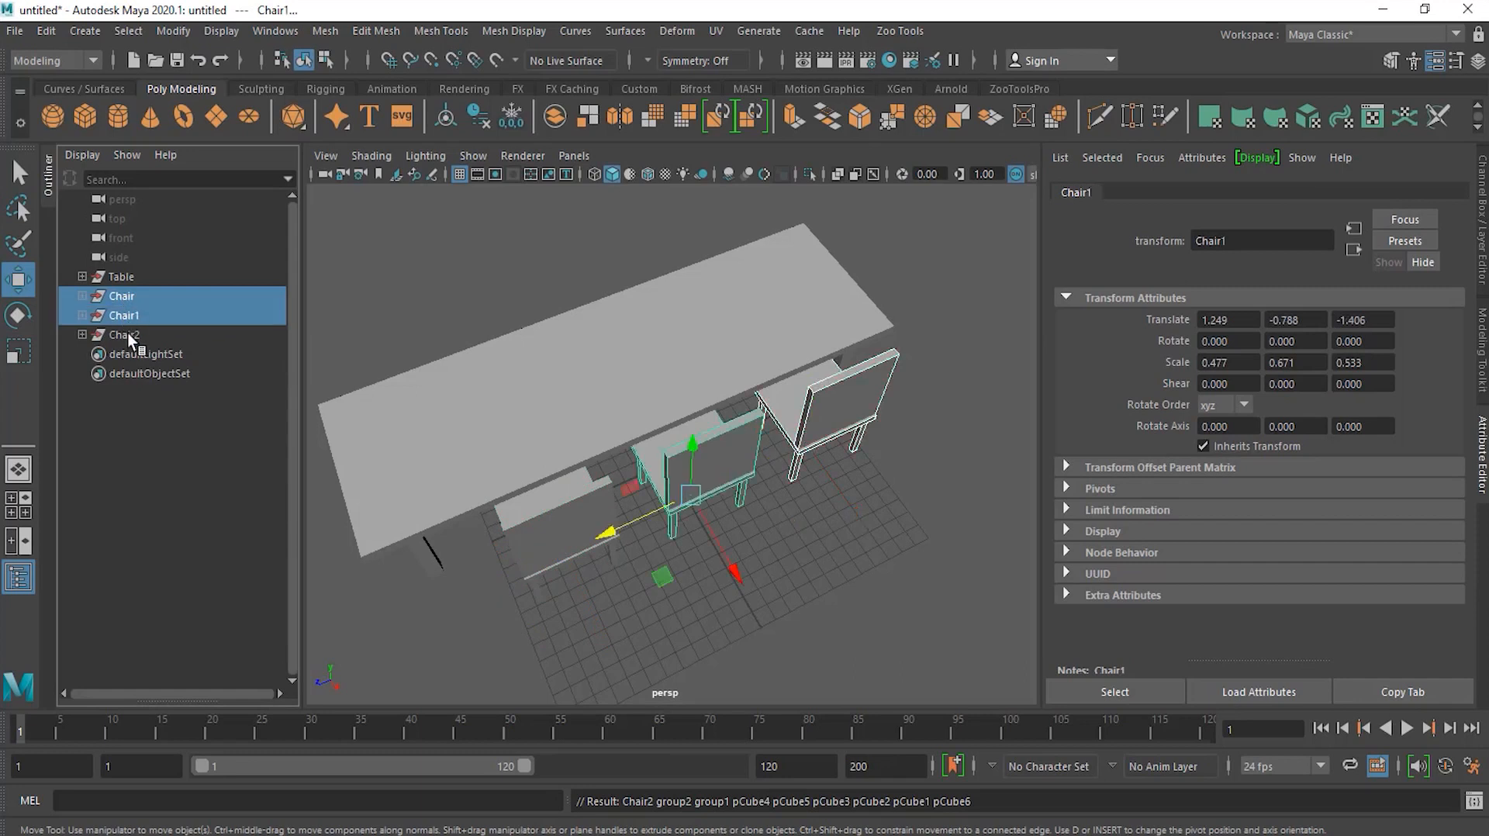
left_click(126, 334, "ctrl")
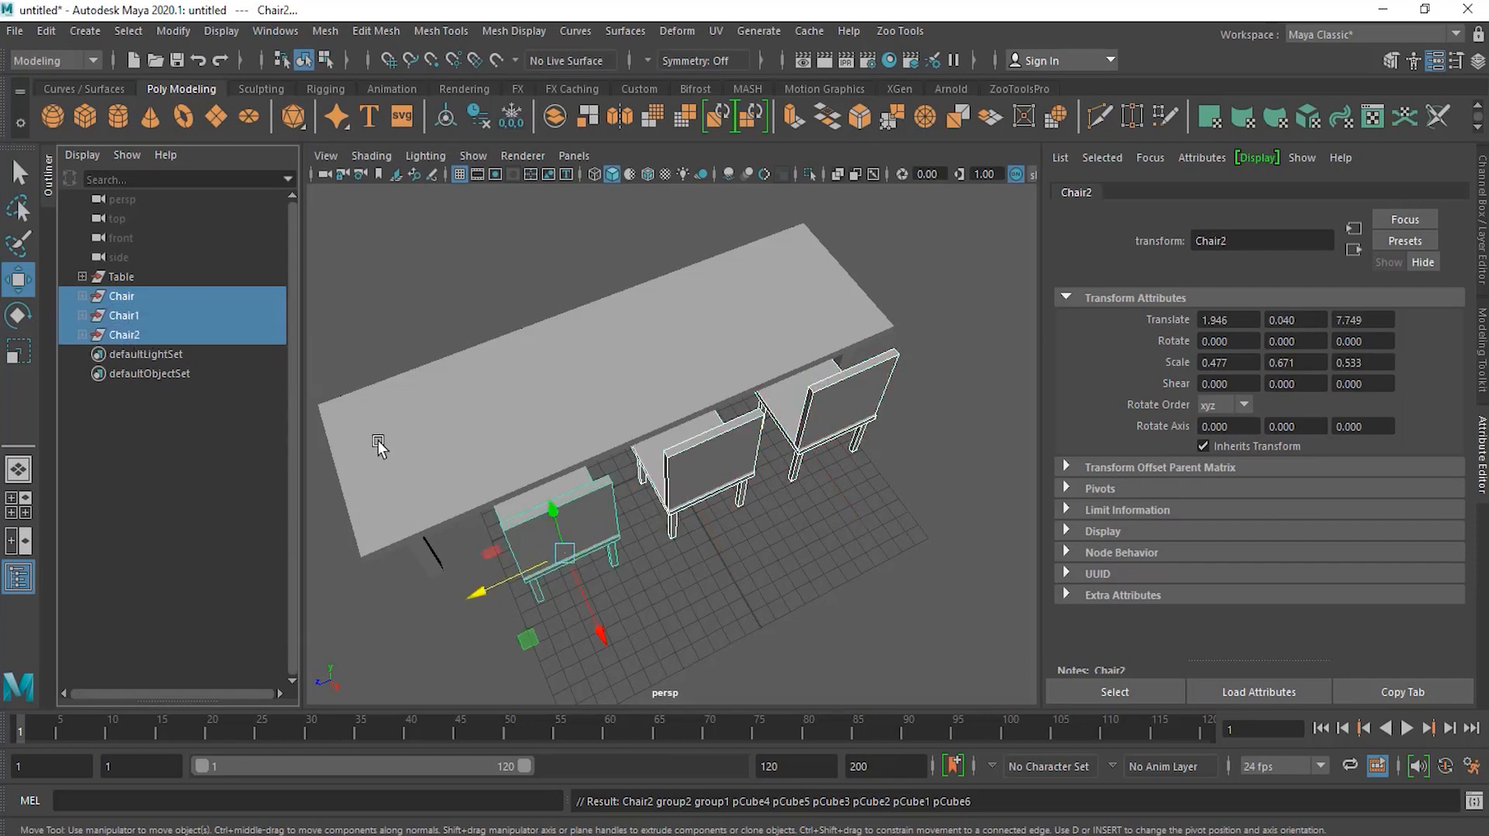
left_click_drag(411, 521, 575, 510, "alt")
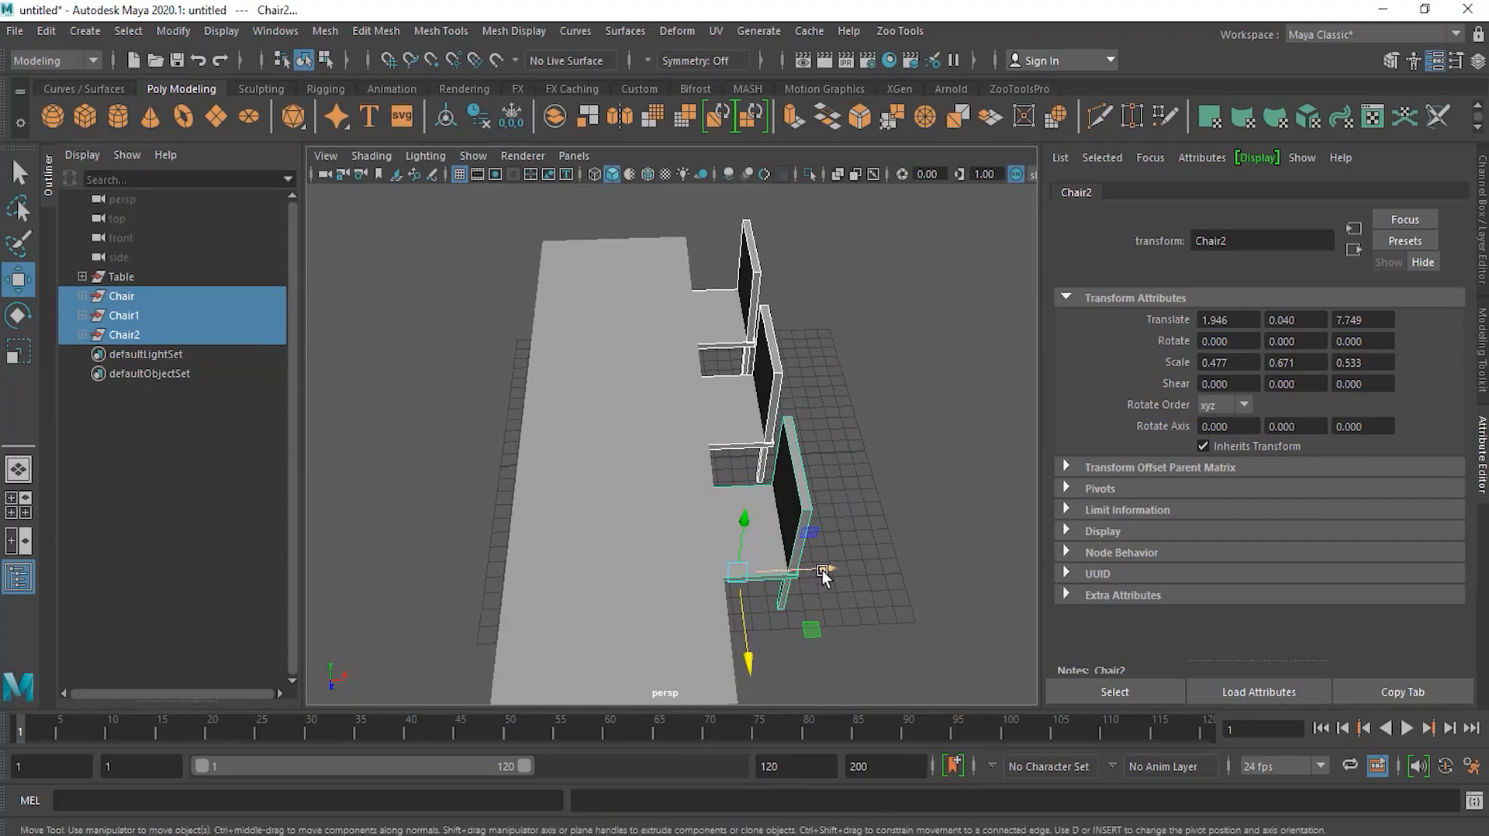
mouse_move(821, 570)
left_mouse_down("shift")
mouse_move(525, 563)
mouse_move(492, 592)
mouse_move(471, 578)
left_mouse_up("shift")
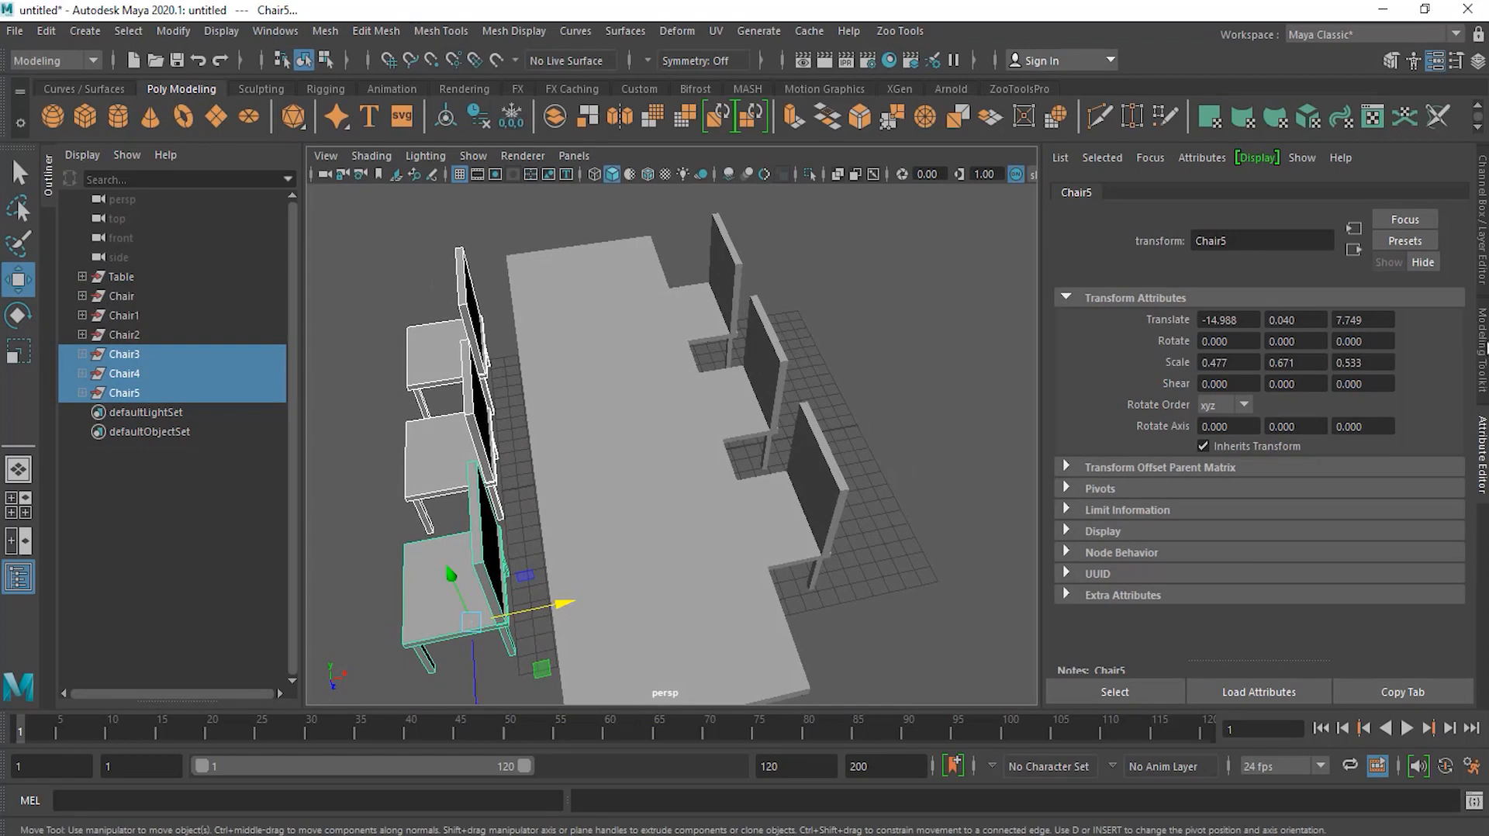
left_click(1482, 258)
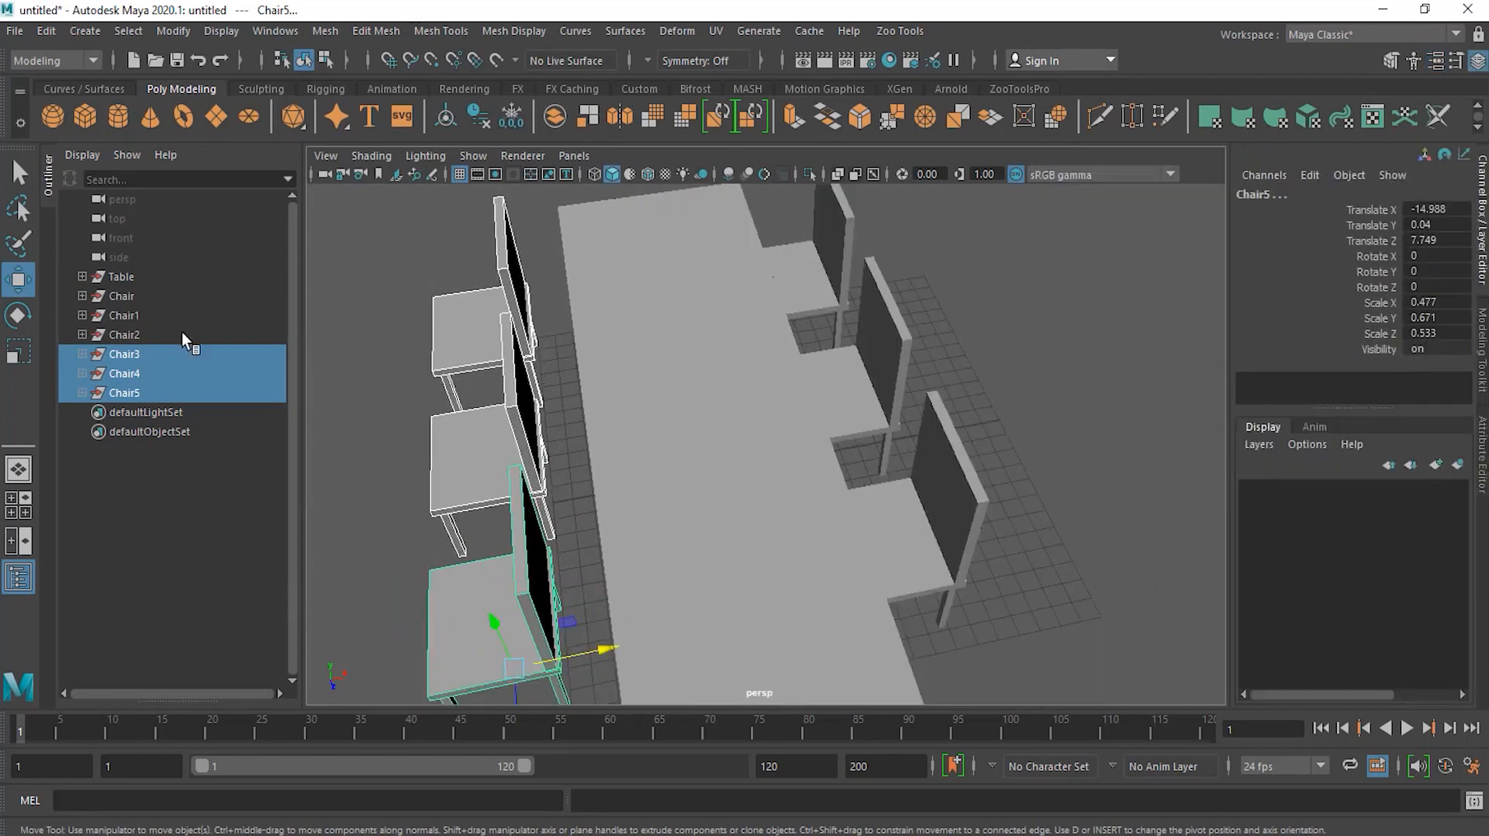
left_click(18, 315)
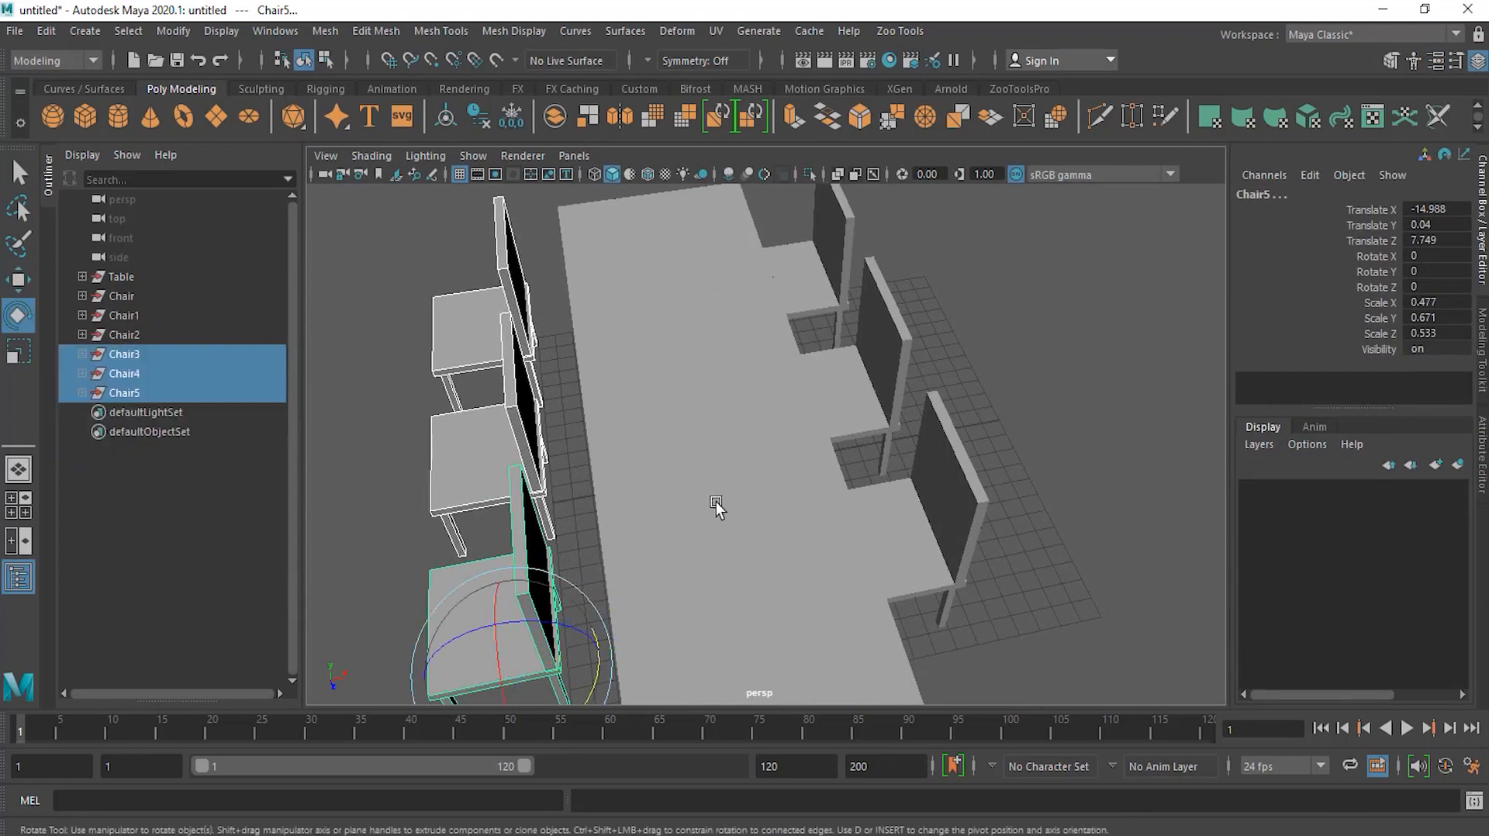
left_click_drag(721, 505, 634, 566, "alt")
left_click_drag(621, 680, 651, 655)
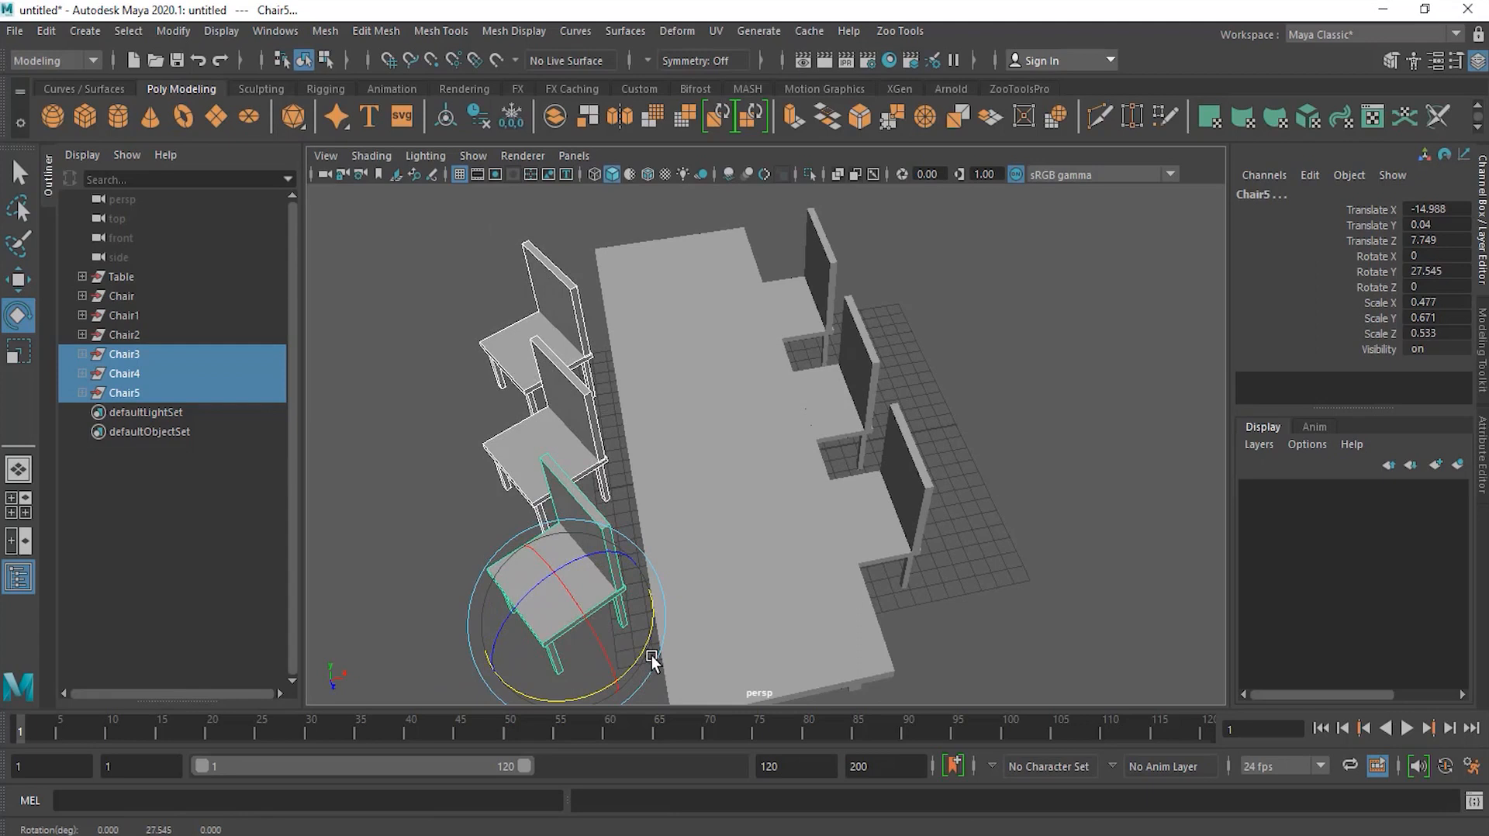
key("ctrl+z")
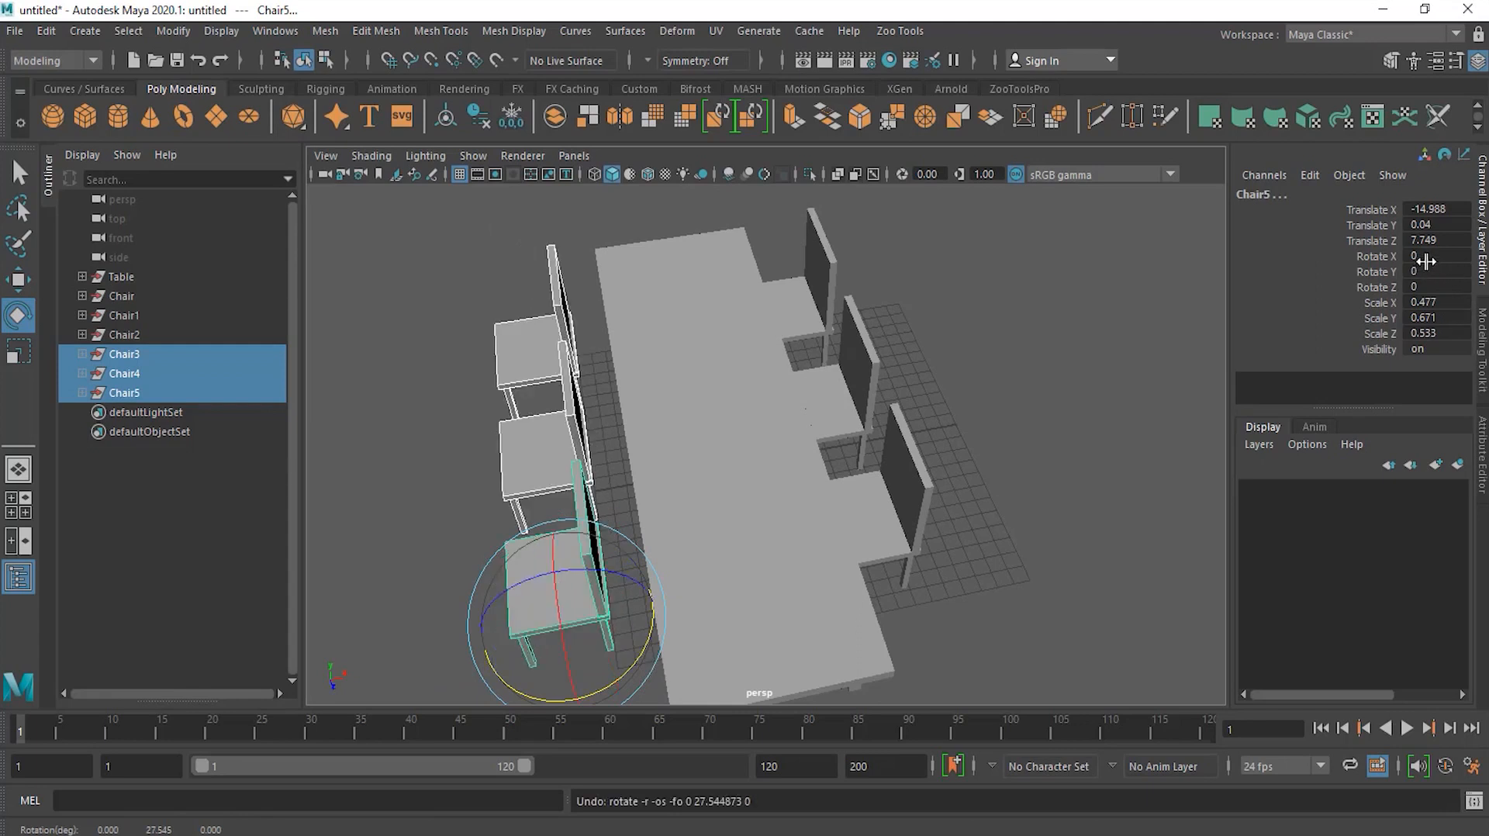
Step: Rotate the three copied chairs 180 degrees about Y so they face the table
double_click(1428, 270)
type("90")
key("Return")
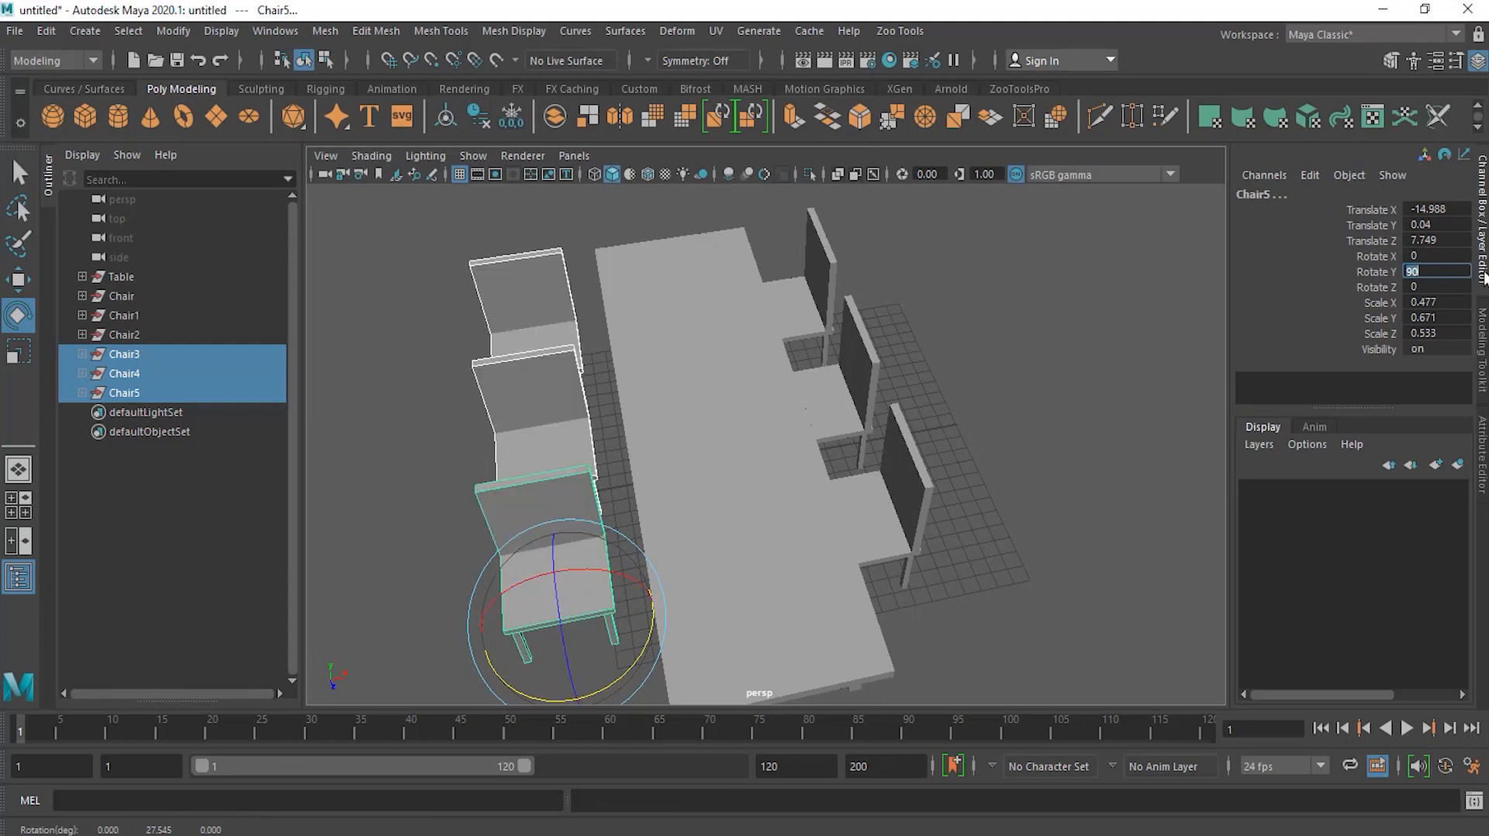
left_click_drag(442, 541, 654, 605, "alt")
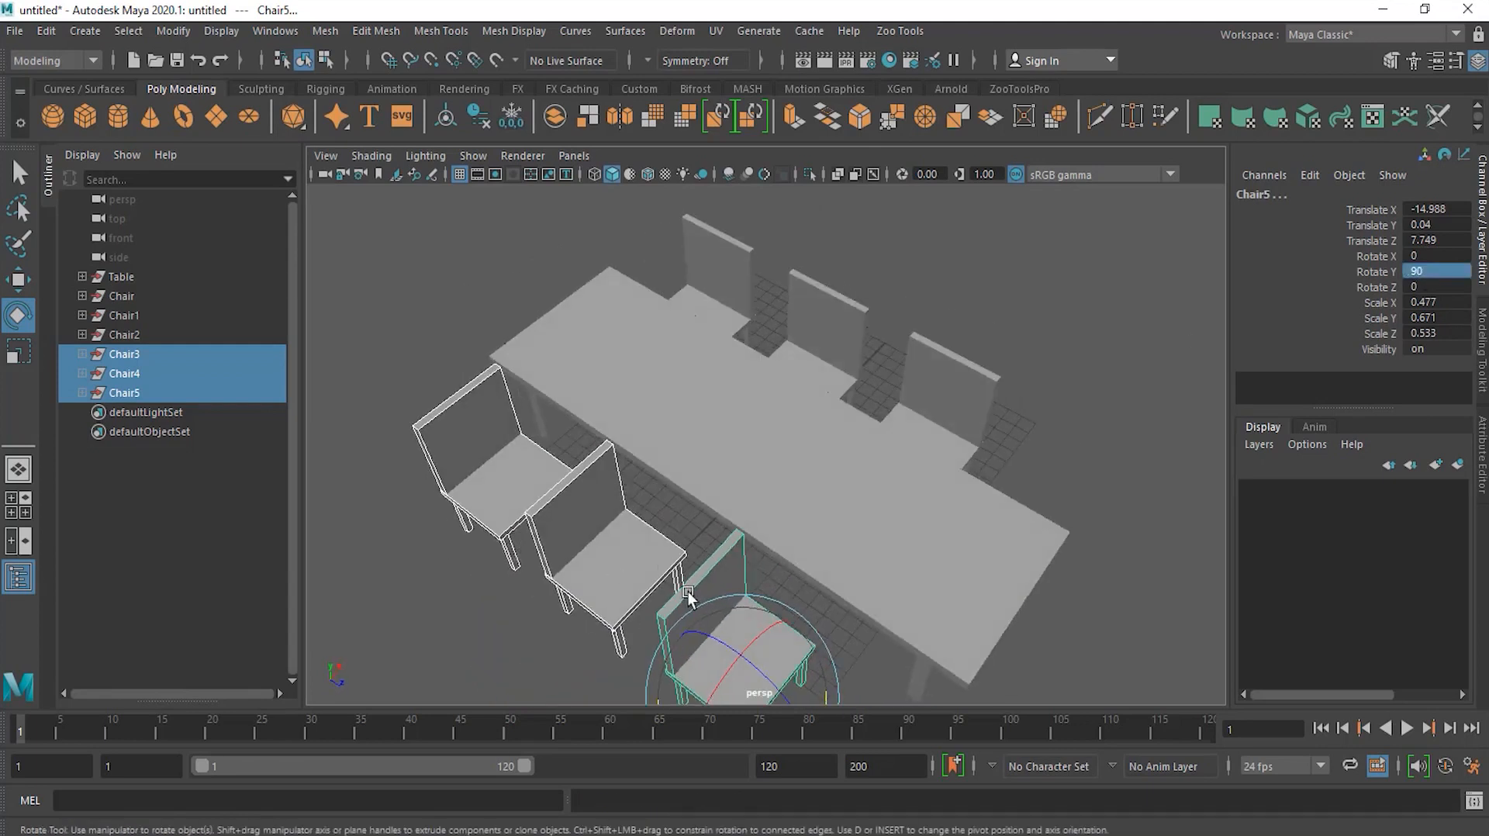
double_click(1441, 271)
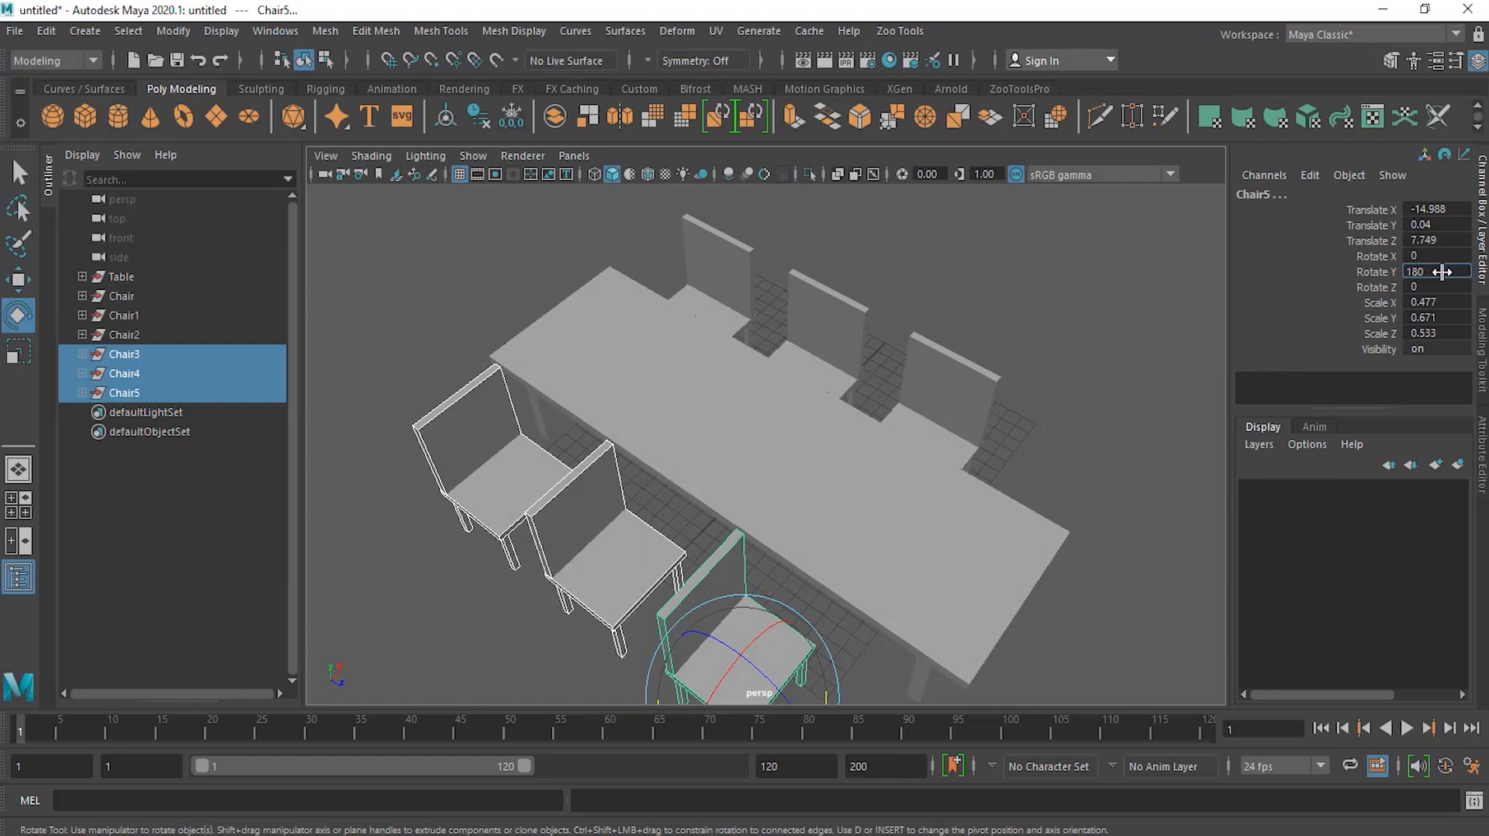
type("180")
key("Return")
Step: Move the rotated chairs in against the table's side
left_click_drag(635, 522, 933, 360, "alt")
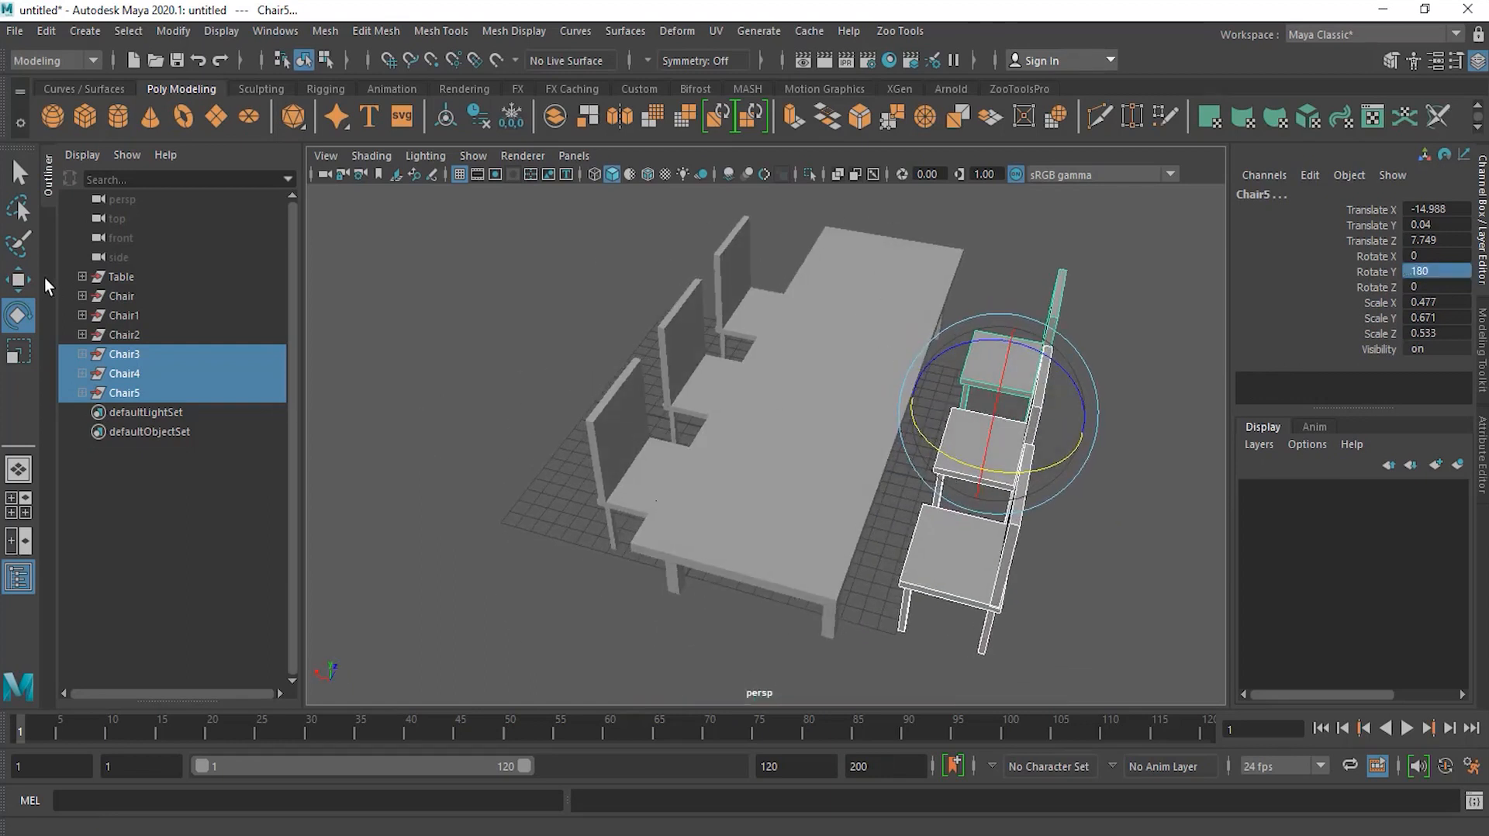
key("w")
left_click_drag(1096, 439, 1035, 420)
left_click_drag(683, 628, 237, 648, "alt")
left_click(518, 595)
left_click_drag(521, 594, 616, 511, "alt")
Step: Select the table and shift it slightly along Z to about -0.943
left_click(147, 277)
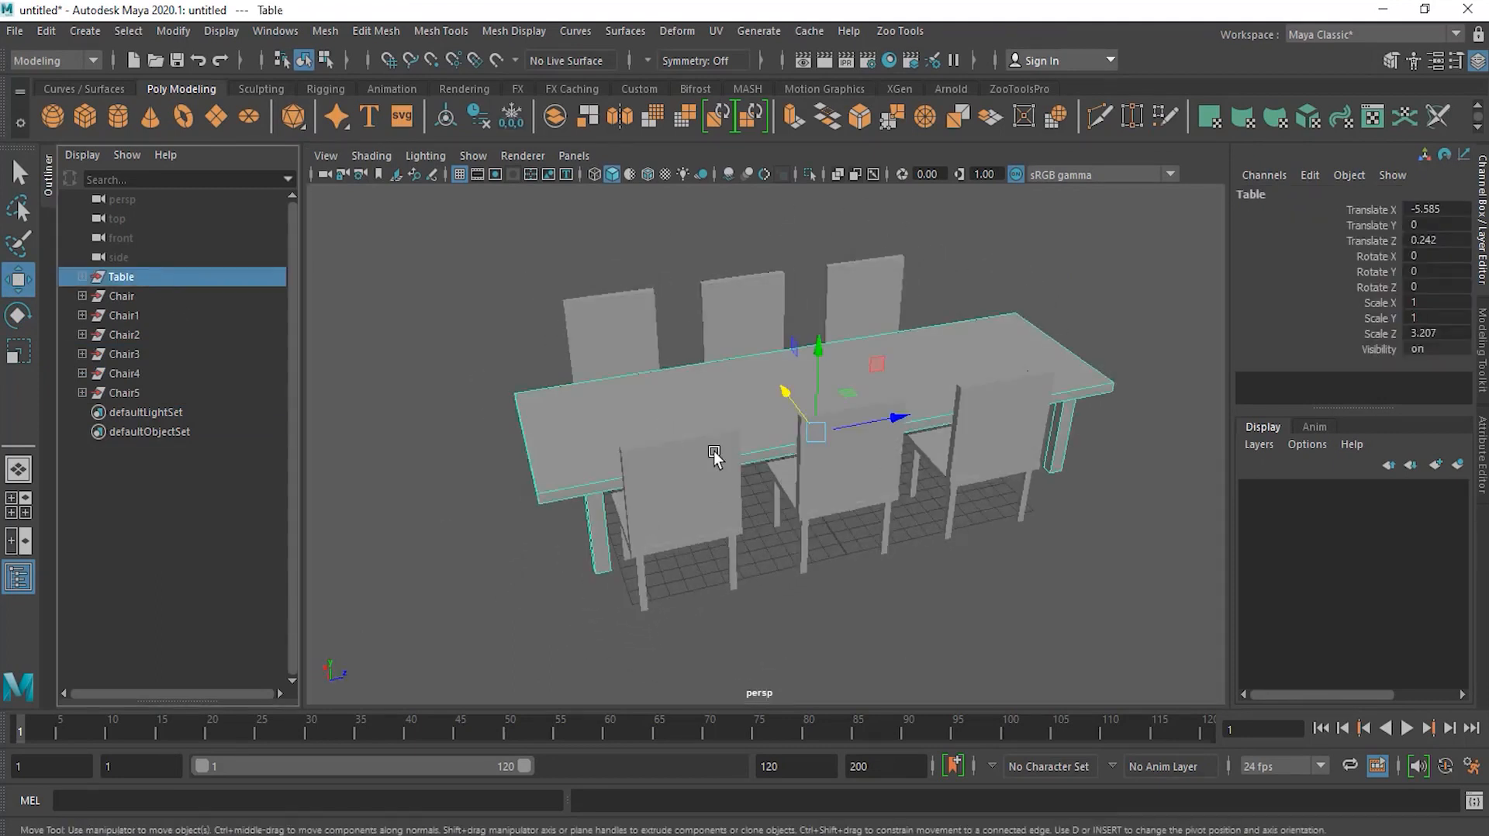
left_click_drag(714, 458, 681, 505, "alt")
left_click_drag(864, 473, 847, 475)
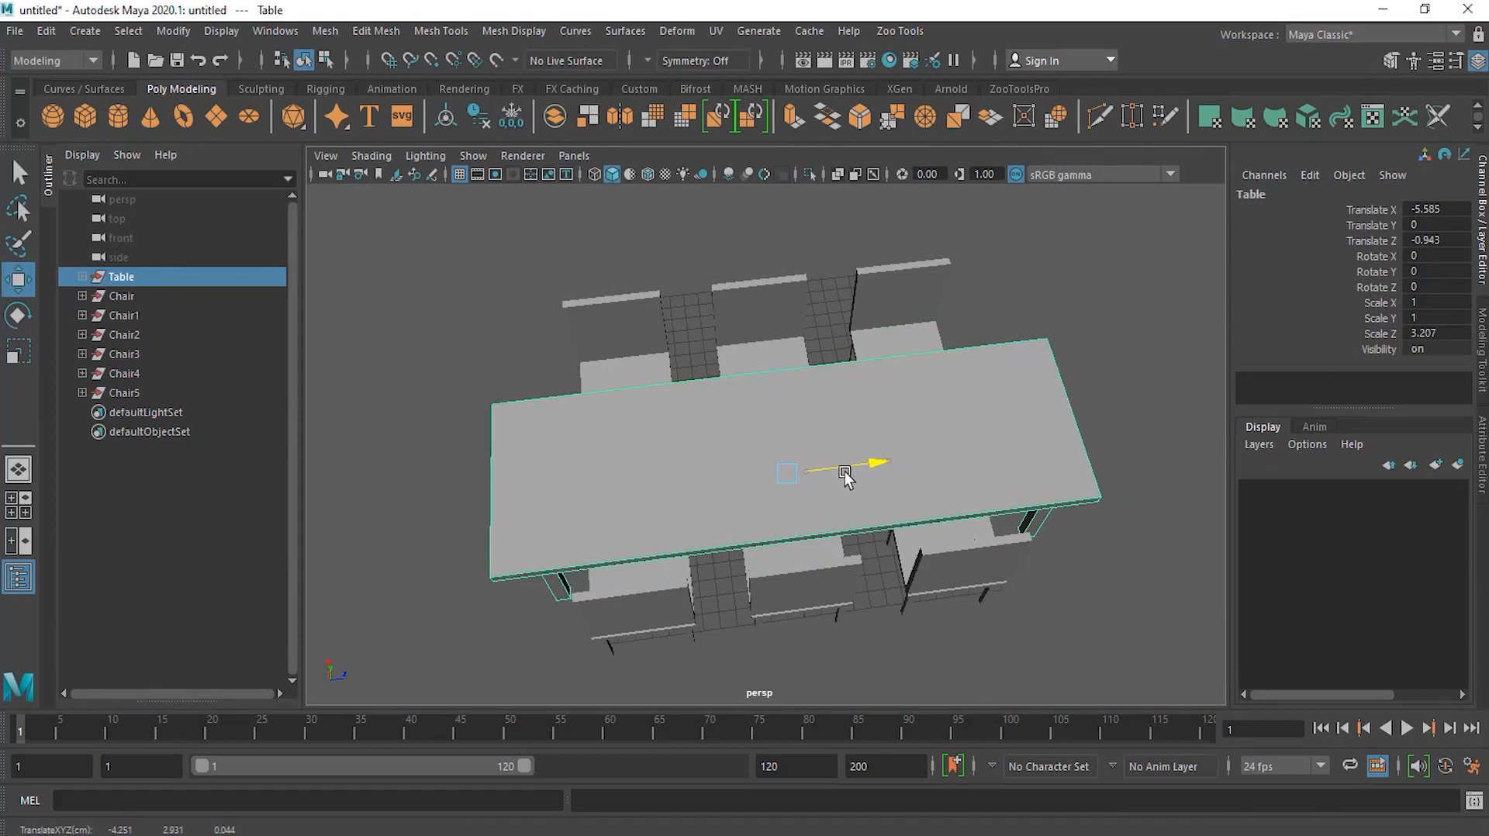
Step: Orbit around the scene to check how the chairs sit around the table
left_click(474, 613)
left_click_drag(474, 613, 789, 565, "alt")
left_click_drag(619, 500, 471, 532, "alt")
middle_click_drag(749, 507, 495, 560, "alt")
left_click_drag(495, 559, 802, 508, "alt")
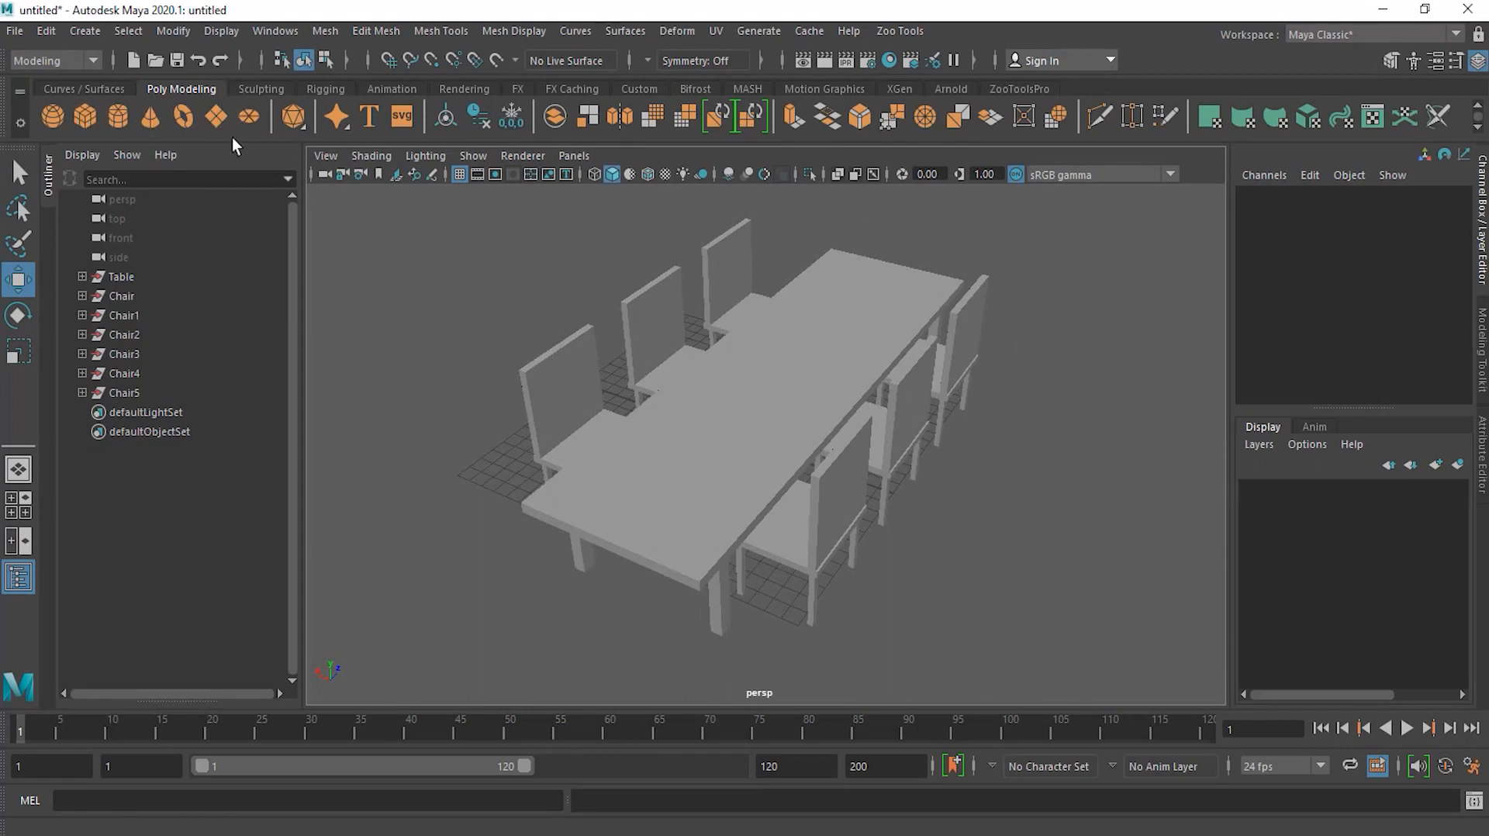
left_click_drag(560, 563, 546, 557, "alt")
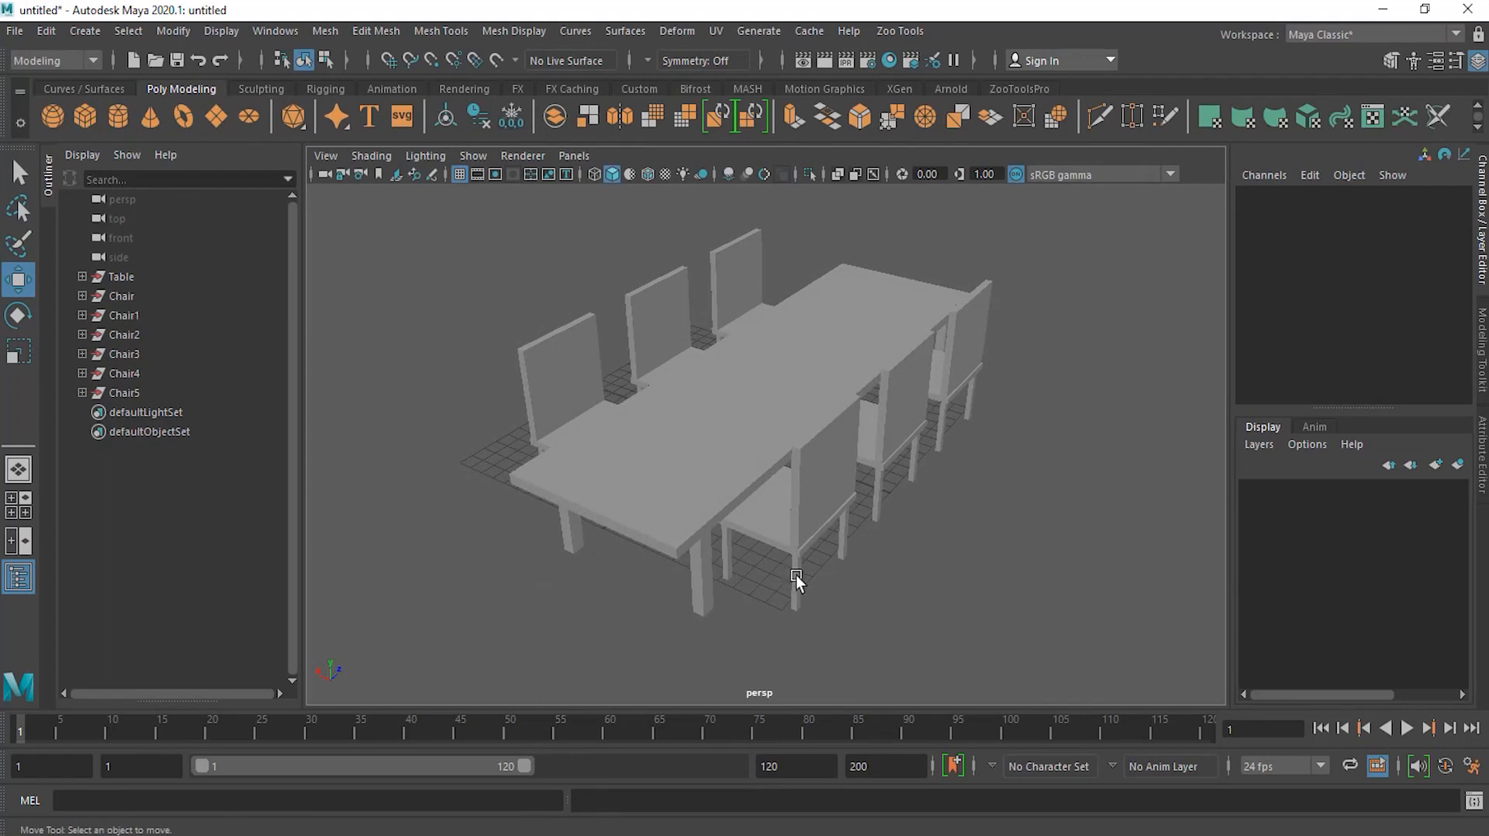
mouse_move(917, 566)
left_mouse_down("alt")
mouse_move(993, 521)
mouse_move(1039, 540)
mouse_move(935, 576)
mouse_move(891, 557)
left_mouse_up("alt")
right_click_drag(950, 530, 955, 532, "alt")
left_click_drag(956, 531, 677, 508, "alt")
Step: Select the table and move its pivot down to the bottom of the legs
left_click(138, 276)
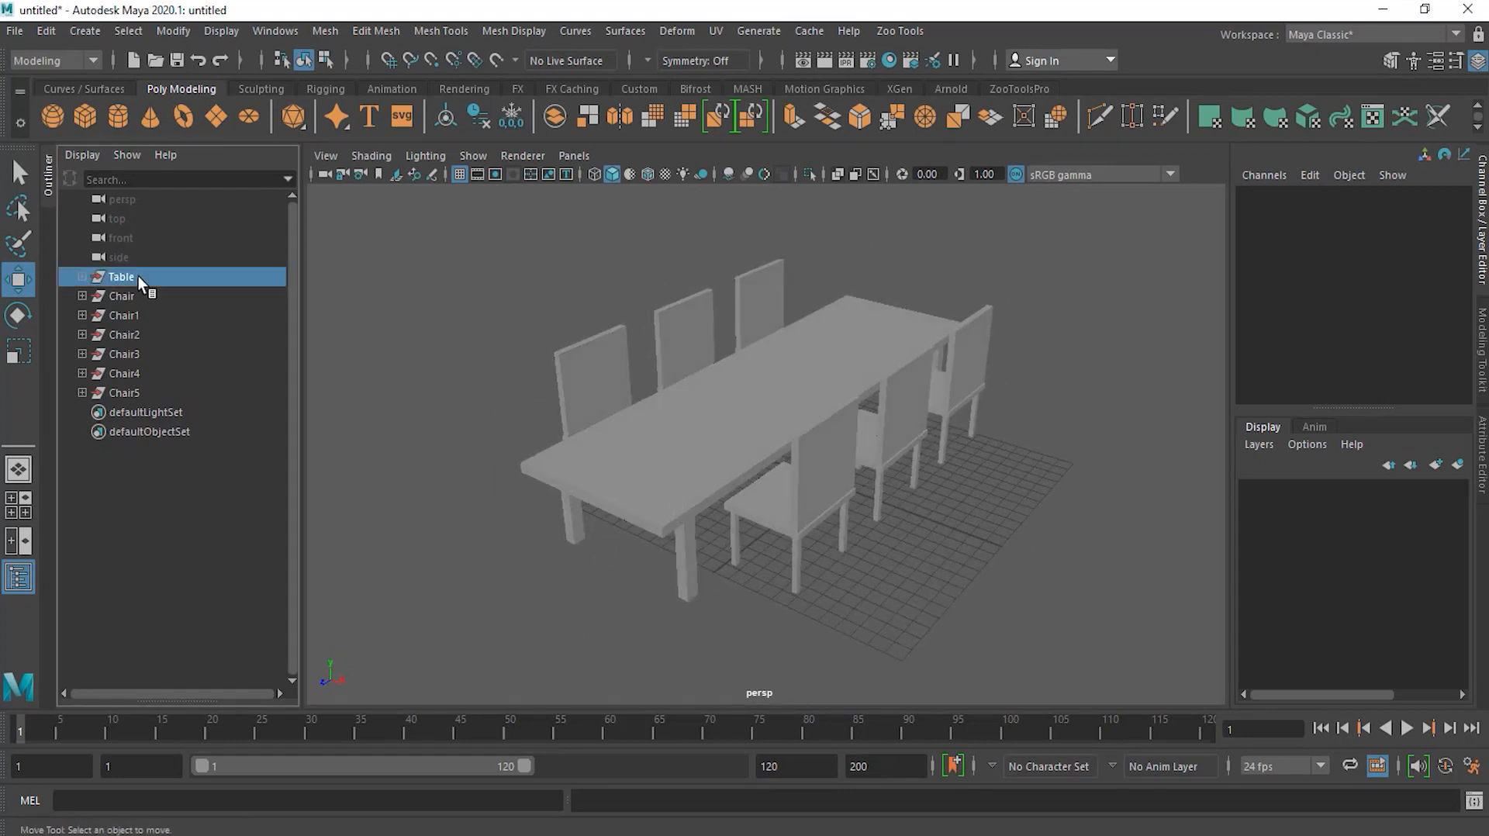
left_click_drag(824, 470, 807, 444, "alt")
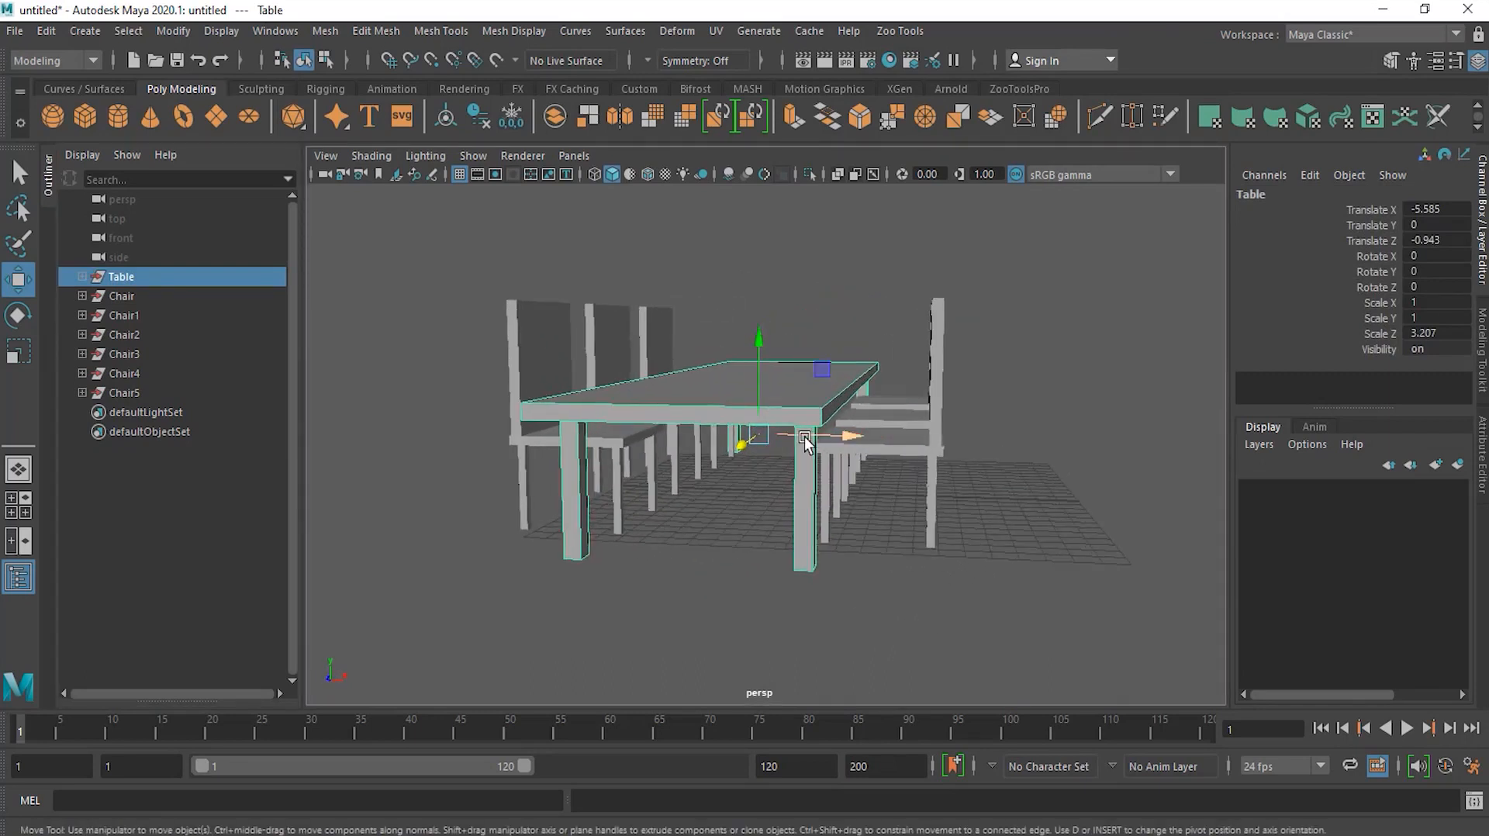
key("d")
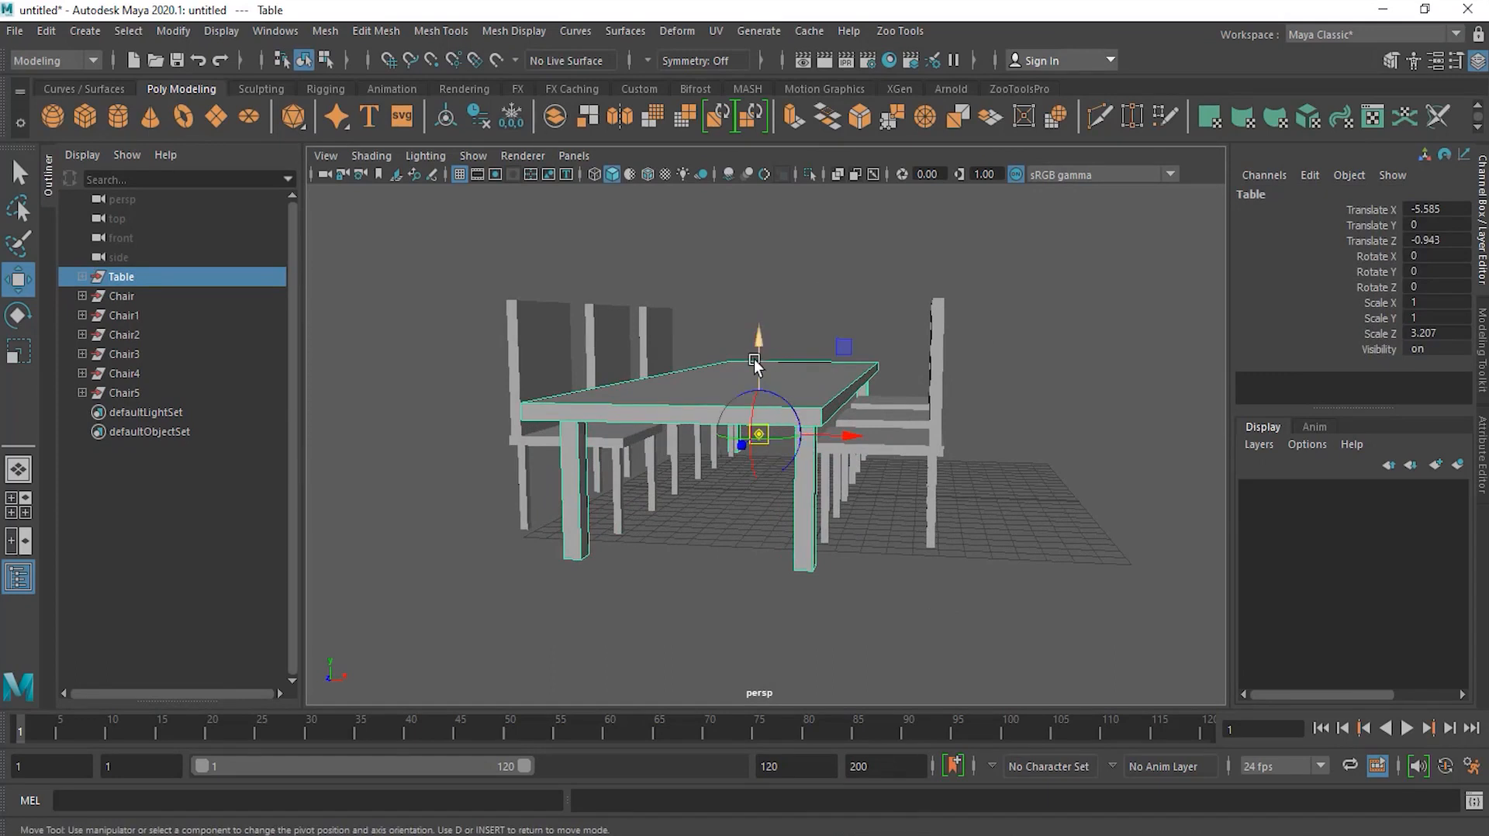
left_click_drag(755, 359, 757, 432)
left_click_drag(764, 443, 743, 480, "alt")
key("d")
Step: Scale the table's height up to about 1.188 on Y
left_click_drag(847, 498, 713, 497, "alt")
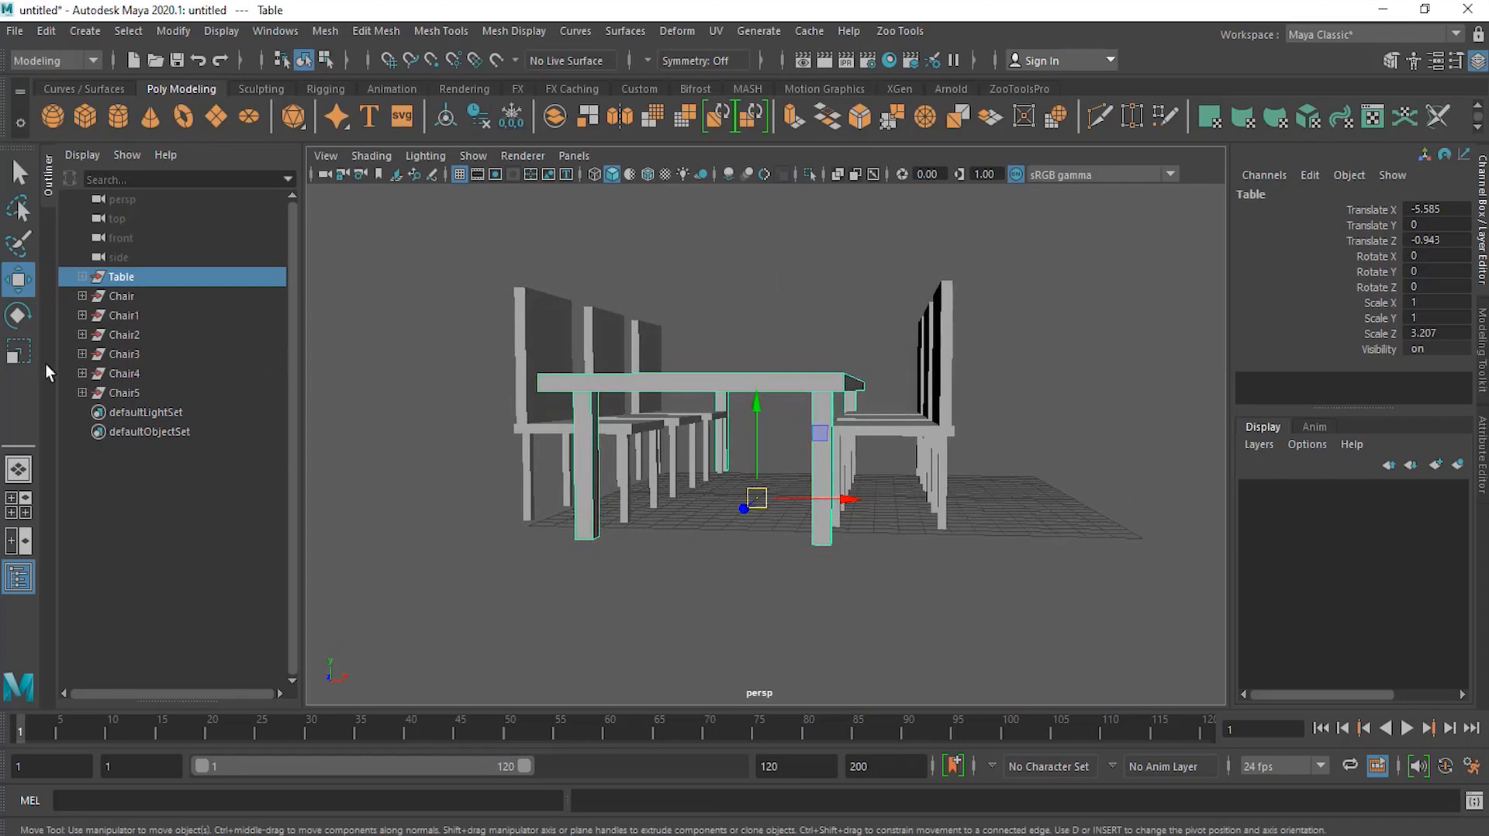
left_click(24, 354)
mouse_move(756, 425)
left_mouse_down()
mouse_move(755, 389)
mouse_move(750, 431)
mouse_move(755, 408)
left_mouse_up()
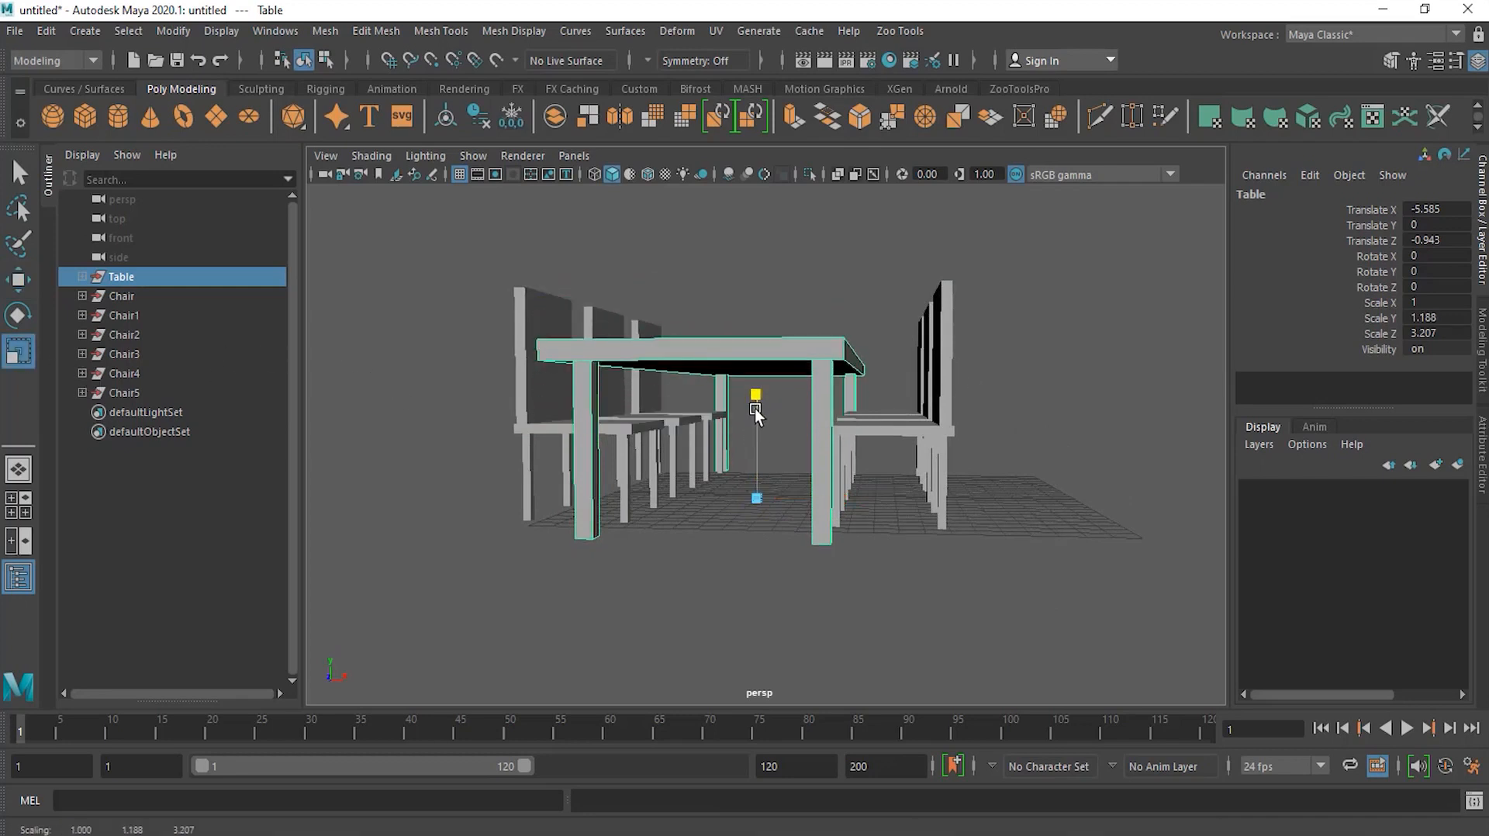
Step: Orbit and pan around the scene to inspect the table and chairs
left_click_drag(849, 467, 724, 538, "alt")
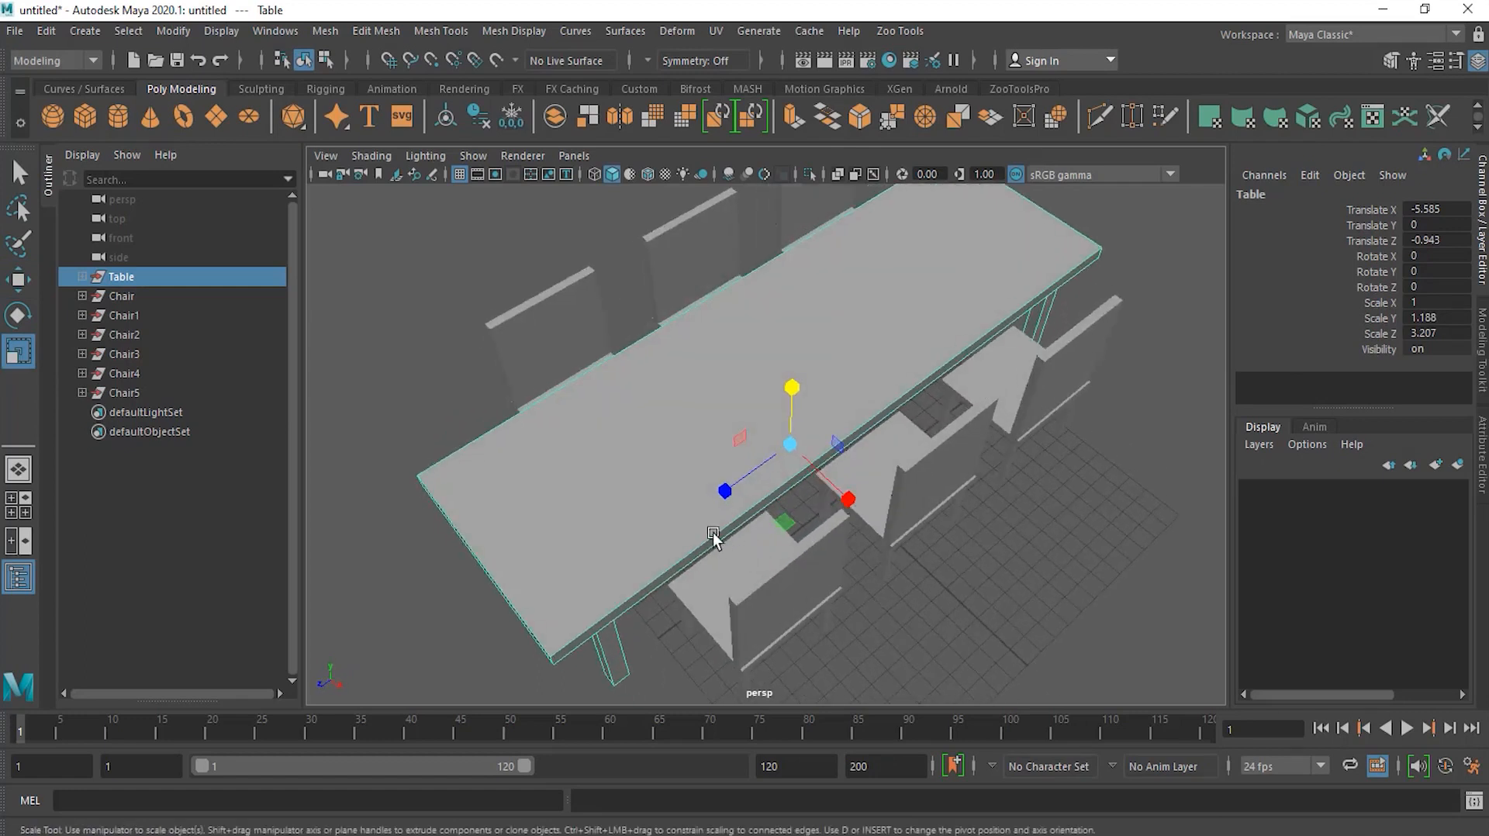
key("w")
left_click_drag(852, 504, 1130, 478)
left_click_drag(569, 246, 921, 575)
left_click_drag(936, 407, 967, 421)
left_click_drag(496, 221, 702, 571)
left_click_drag(565, 370, 268, 371)
left_click_drag(761, 240, 946, 578)
left_click_drag(969, 408, 473, 409)
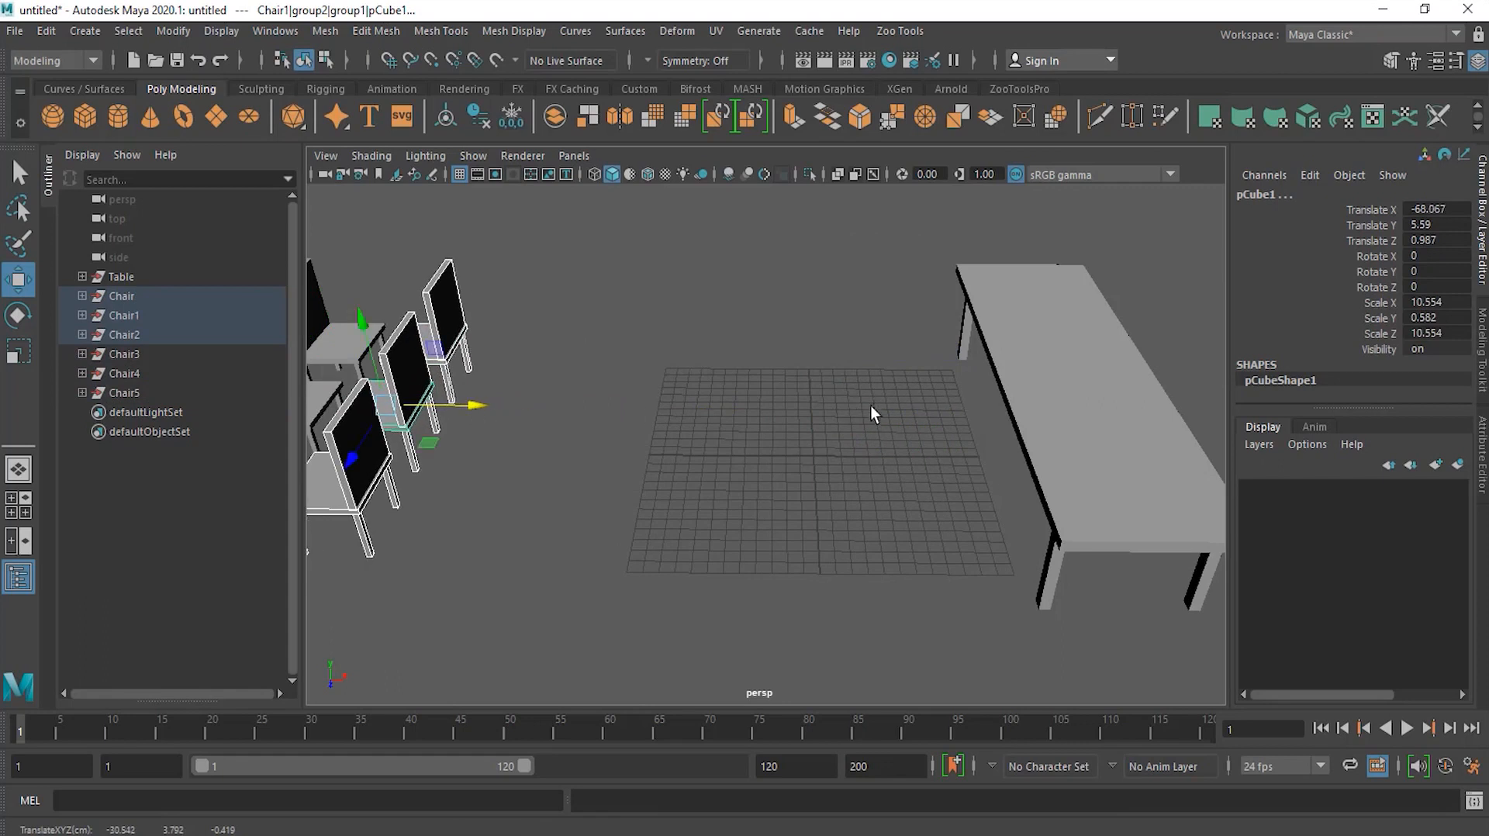
Step: Select one table leg and move it along X with the Move tool
left_click_drag(843, 242, 1236, 641)
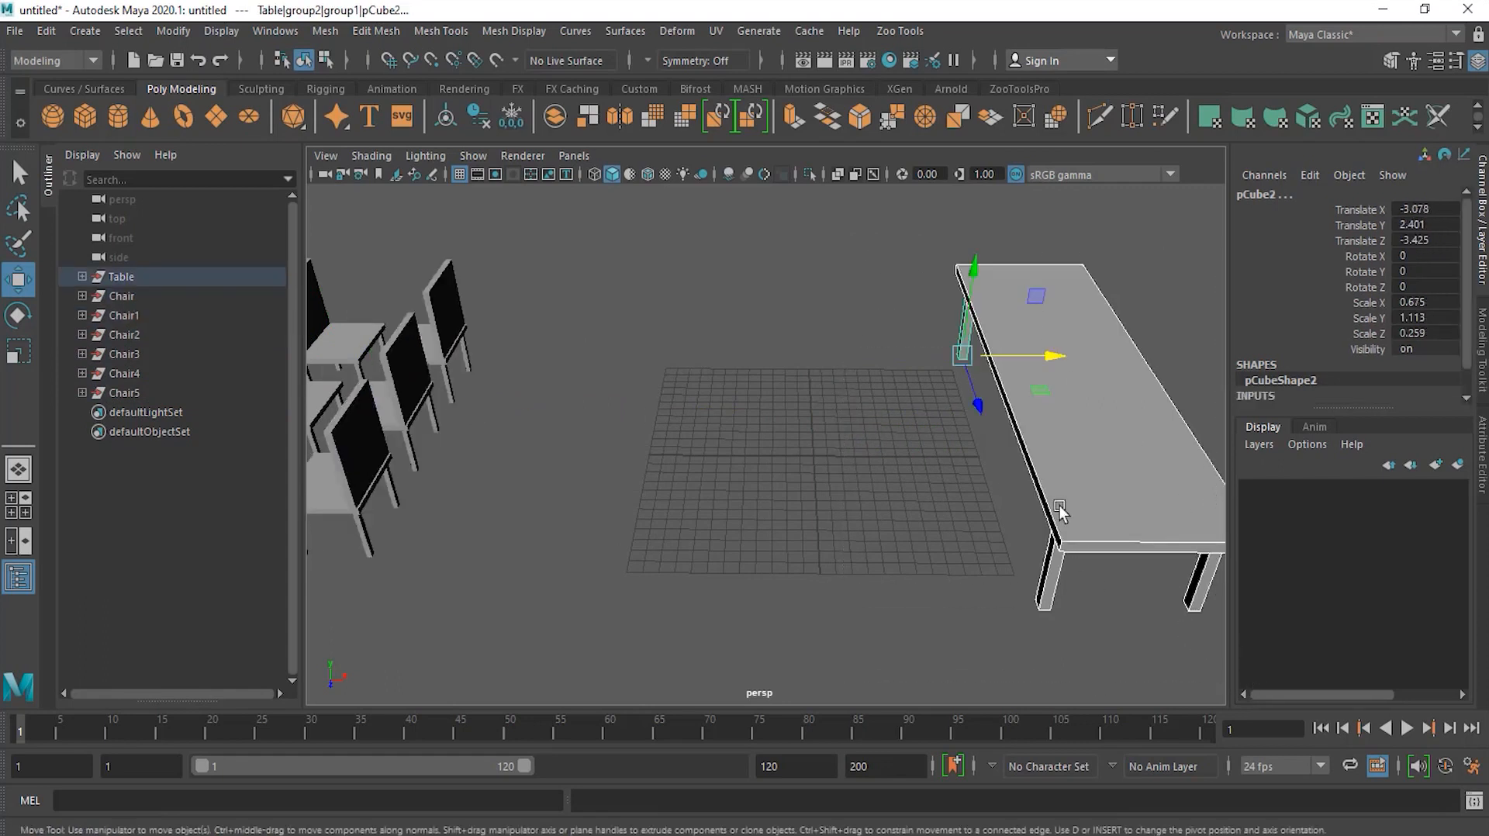
left_click_drag(1039, 356, 837, 354)
left_click_drag(987, 514, 938, 486, "alt")
left_click_drag(766, 425, 618, 432)
left_click_drag(961, 448, 916, 460, "alt")
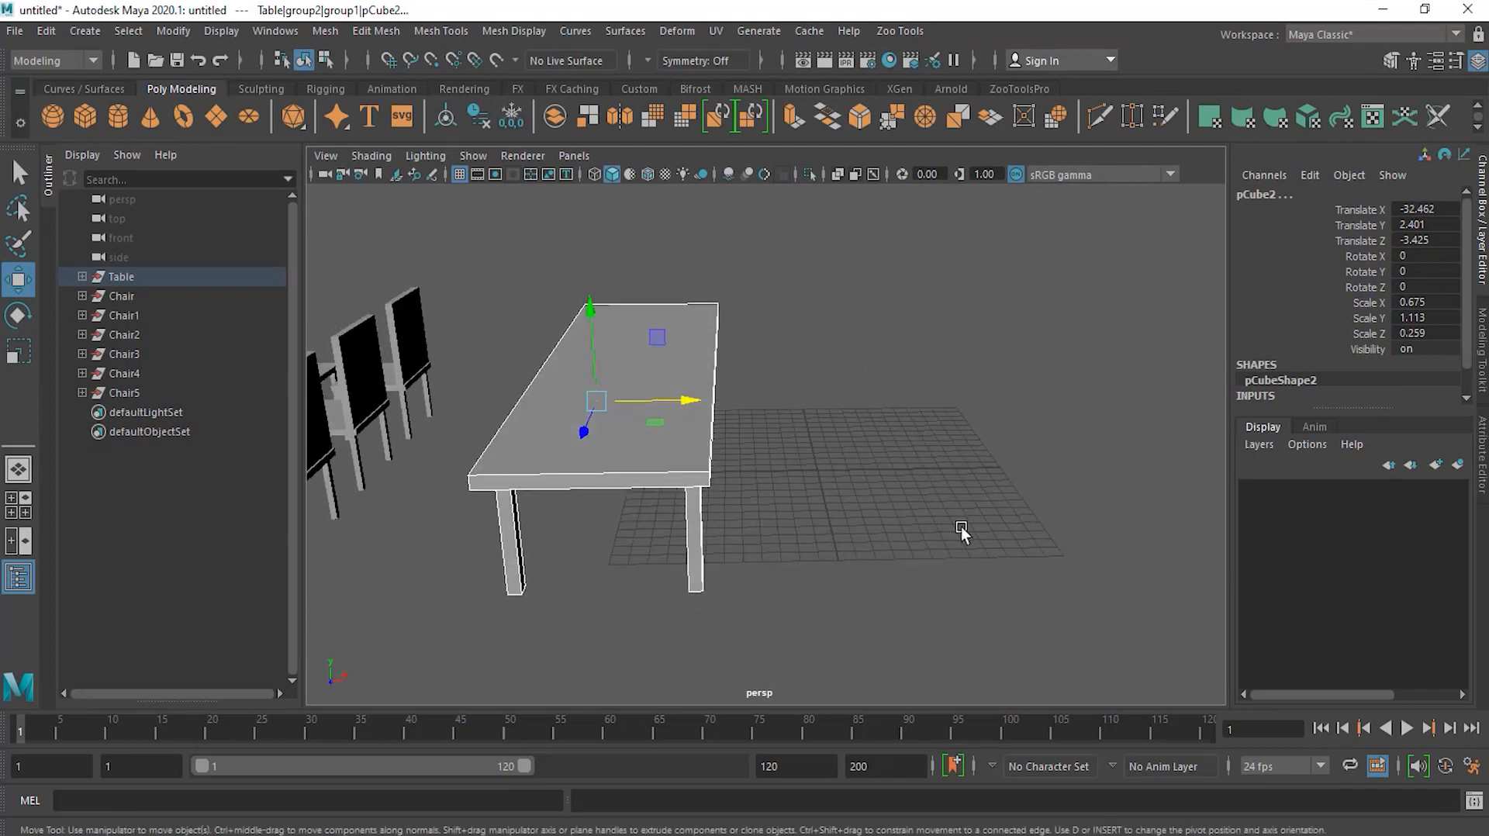
left_click_drag(964, 505, 915, 553, "alt")
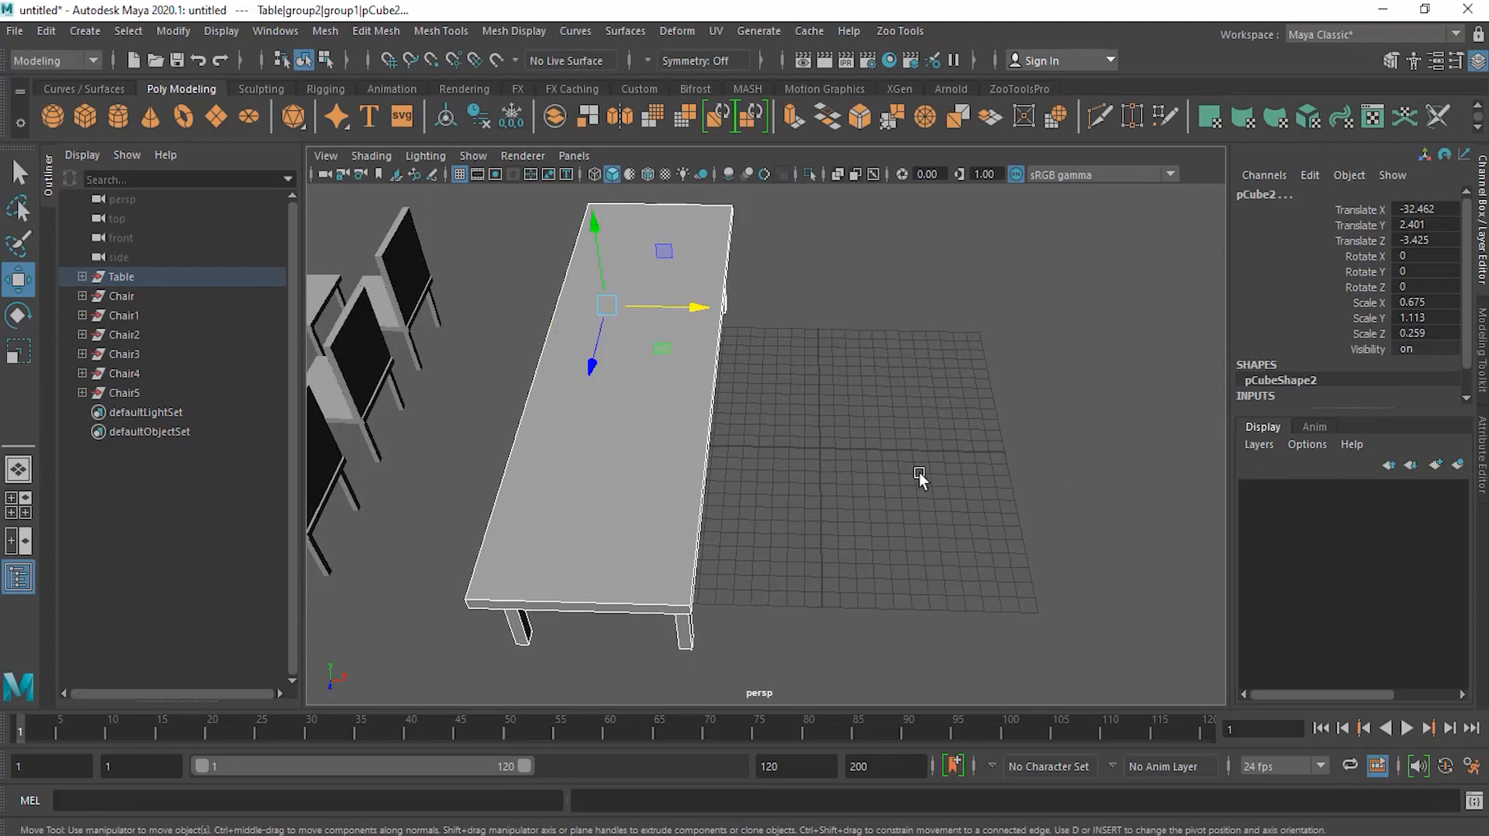
left_click_drag(715, 321, 873, 319)
mouse_move(965, 449)
left_mouse_down("alt")
mouse_move(965, 416)
mouse_move(960, 439)
left_mouse_up("alt")
left_click_drag(822, 457, 1050, 504)
left_click_drag(653, 624, 615, 575, "alt")
left_click_drag(732, 609, 672, 548, "alt")
left_click_drag(582, 555, 709, 631)
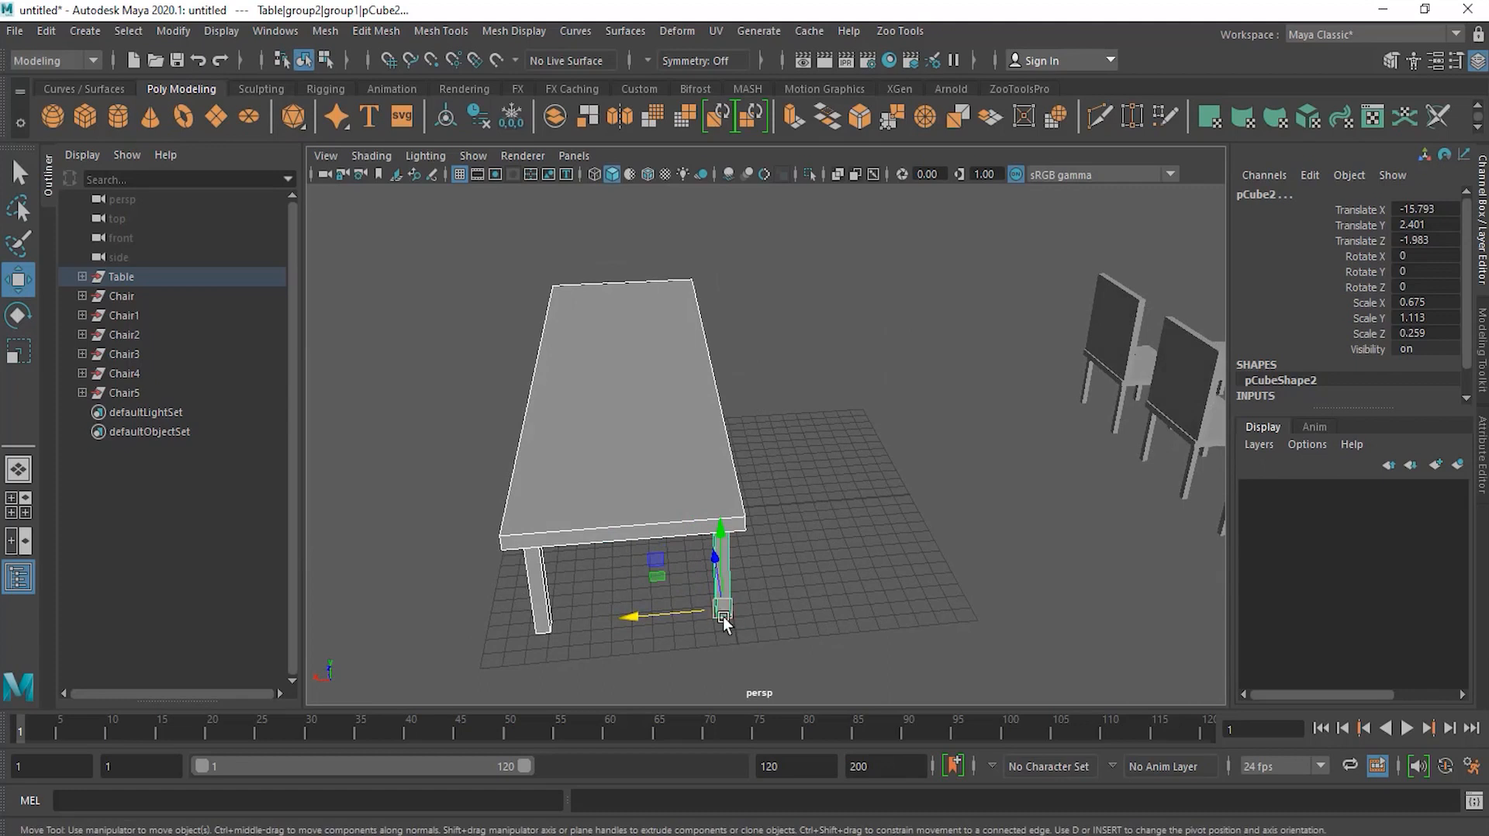
Step: Turn on Snap to grids and move the selected leg so it snaps to a grid point
left_click(389, 59)
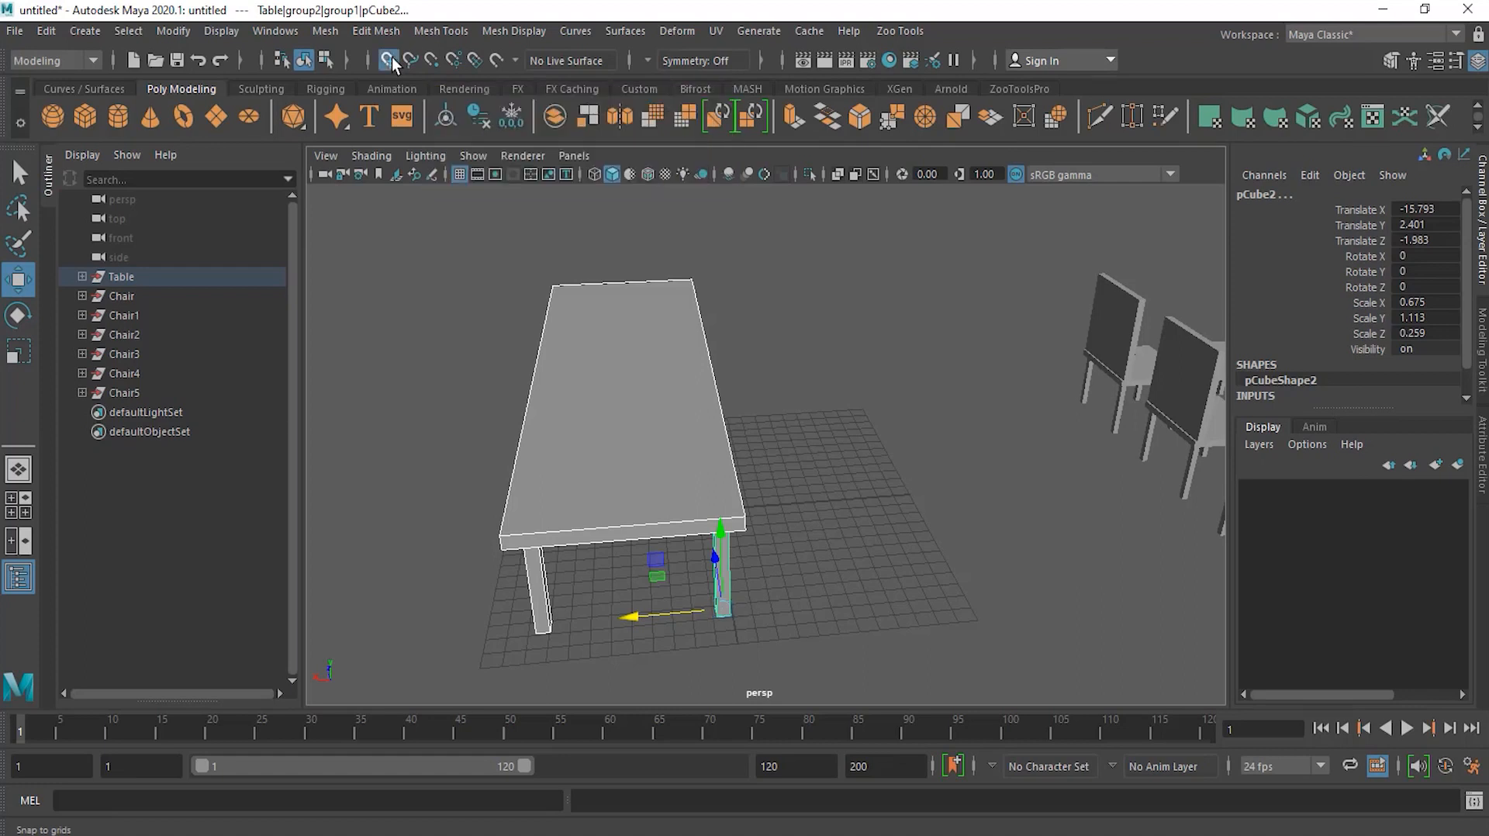
left_click_drag(725, 608, 672, 602, "alt")
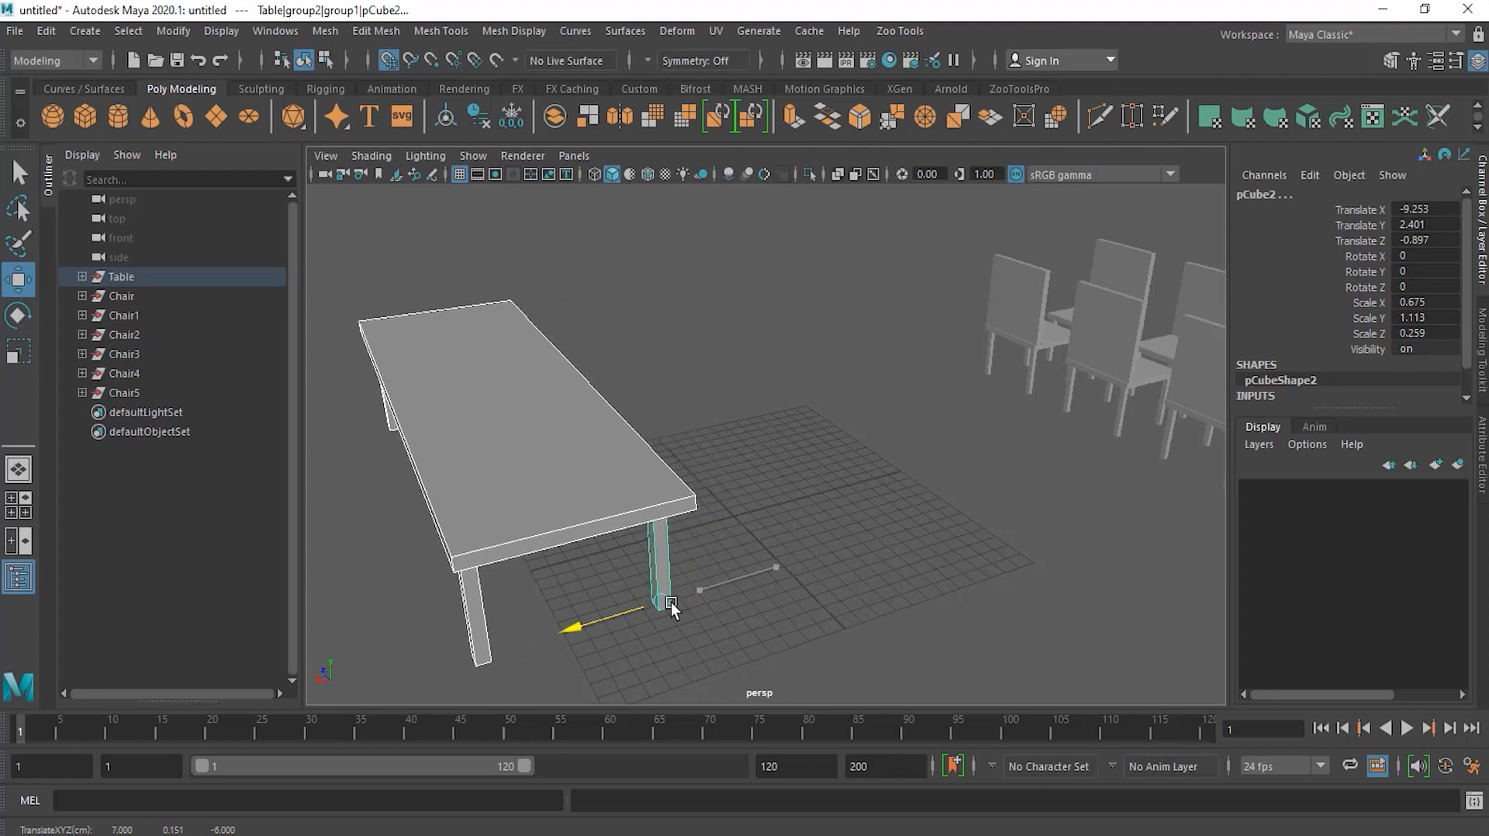
Step: Move the leg along Z to about -2.145 so it sits under the table corner
left_click_drag(630, 644, 741, 622, "alt")
right_click_drag(830, 679, 930, 537, "alt")
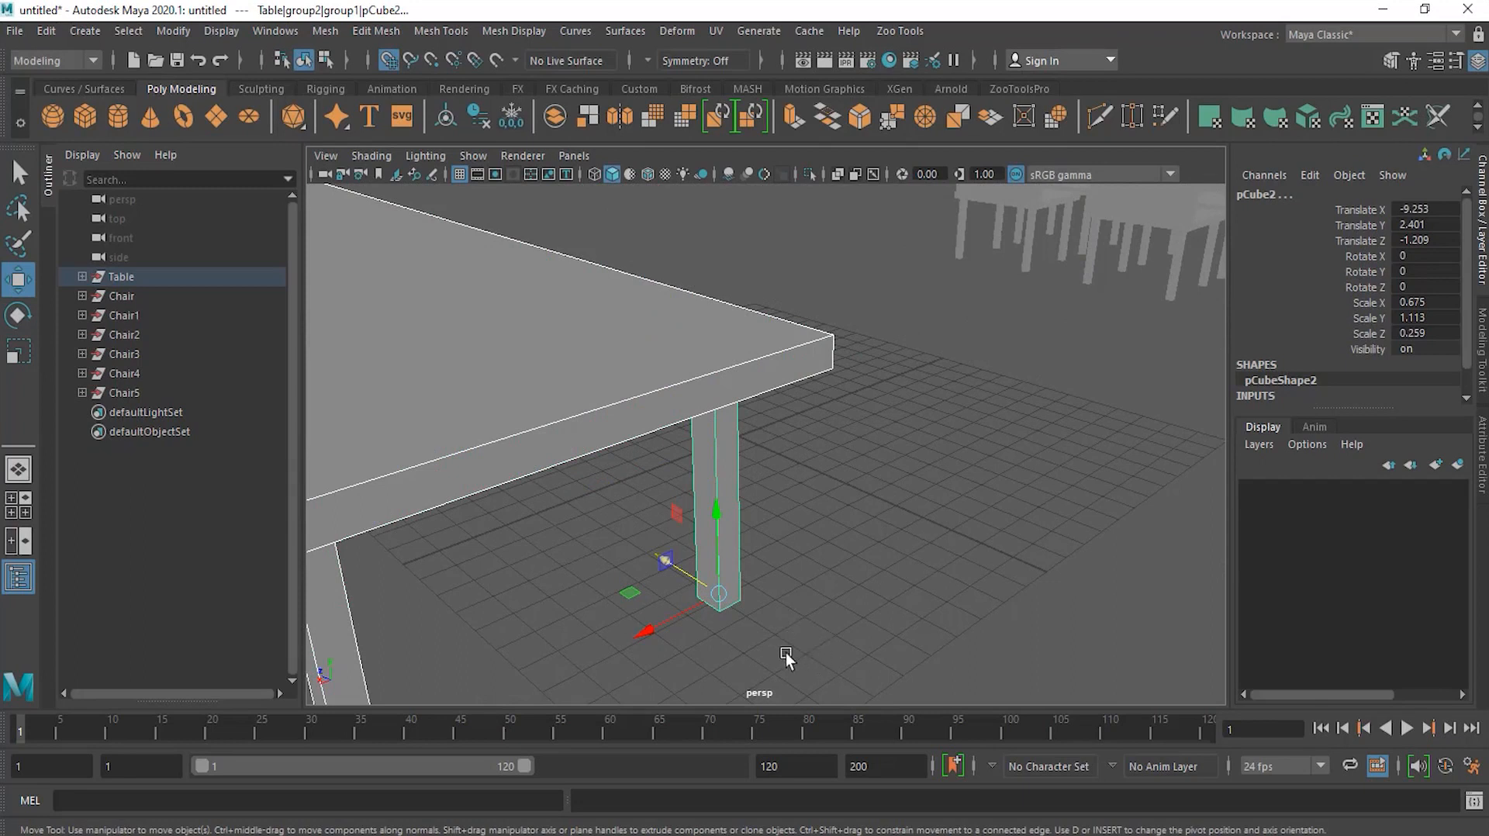
left_click_drag(690, 574, 803, 645)
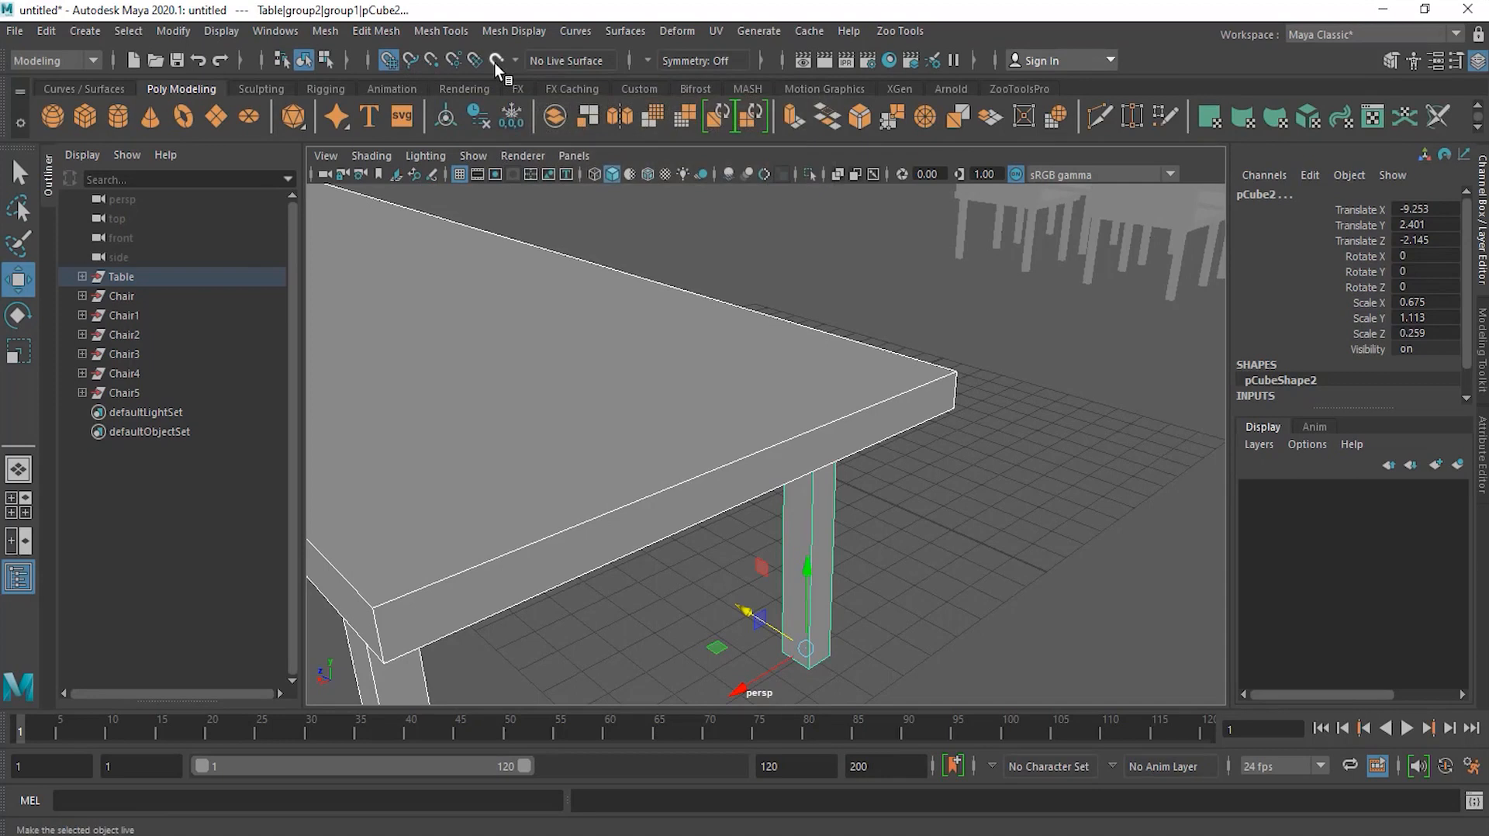
left_click_drag(1046, 329, 1012, 353, "alt")
right_click_drag(1012, 354, 740, 353, "alt")
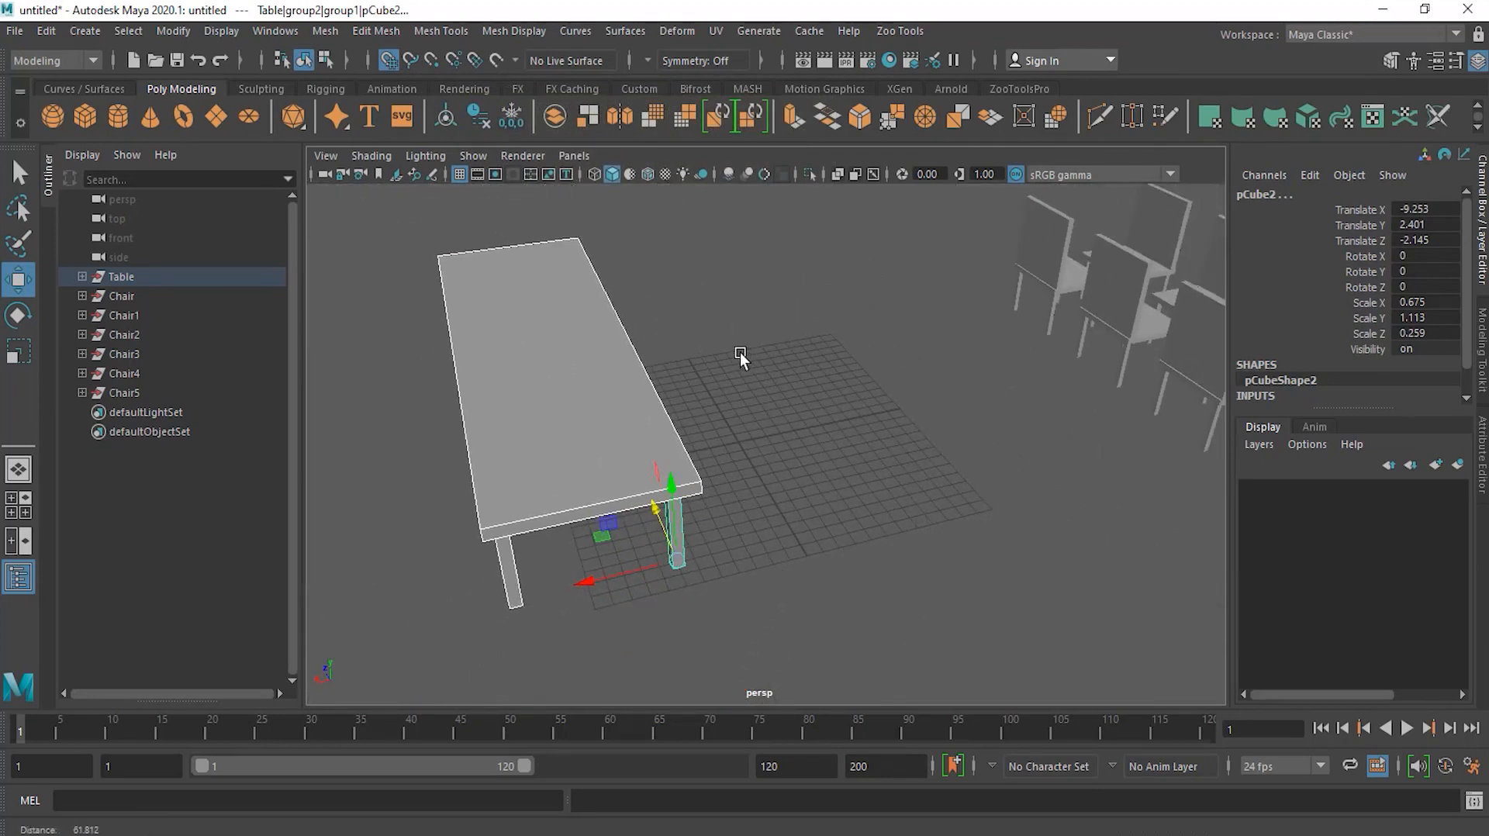
Step: Select Chair, Chair1 and Chair2 and move their shared pivot onto the nearest chair's base
left_click(143, 294)
scroll(973, 499, "up", 5)
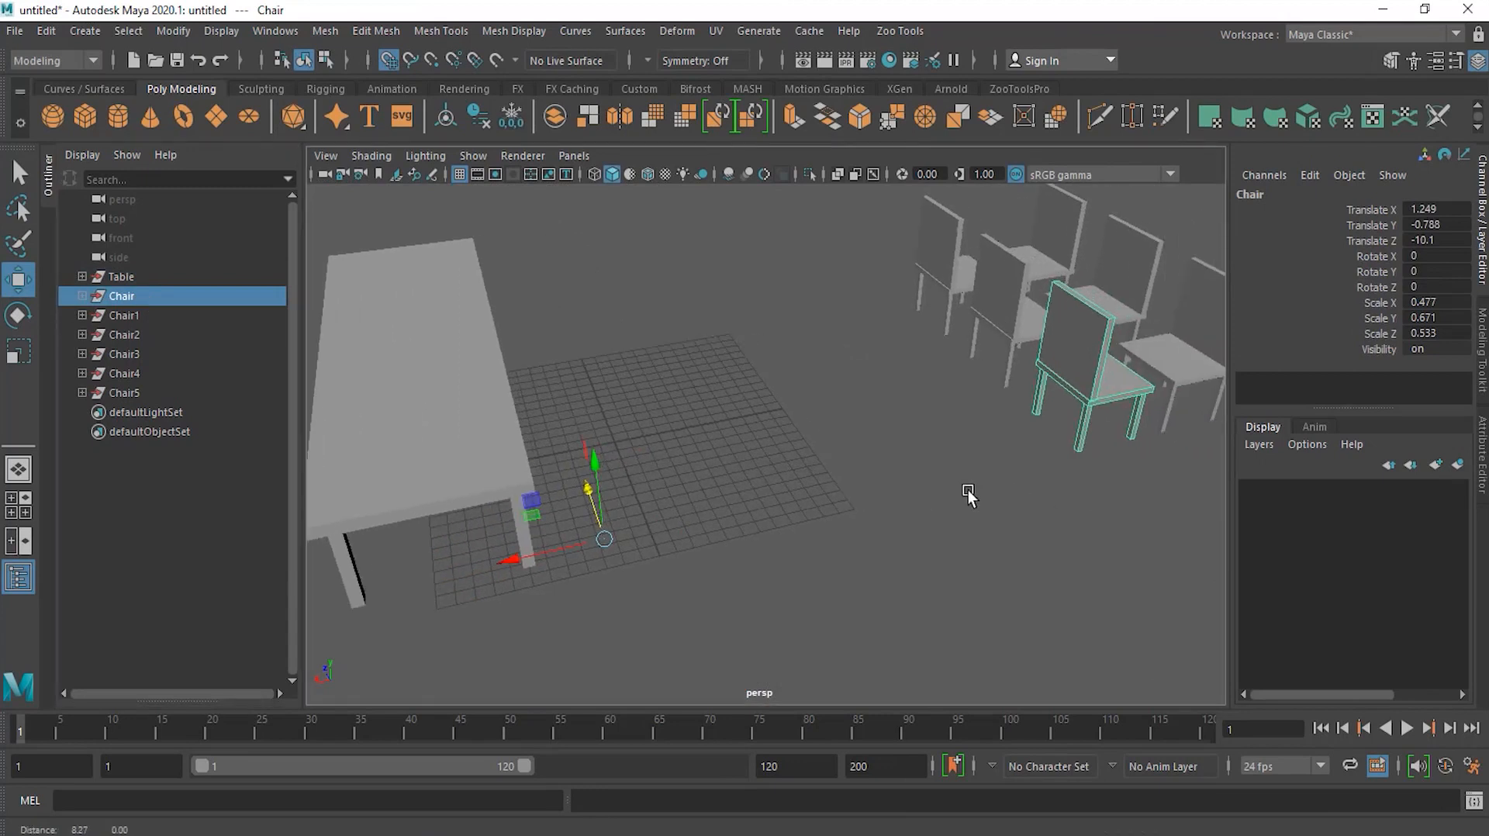
left_click(141, 315)
left_click(140, 296)
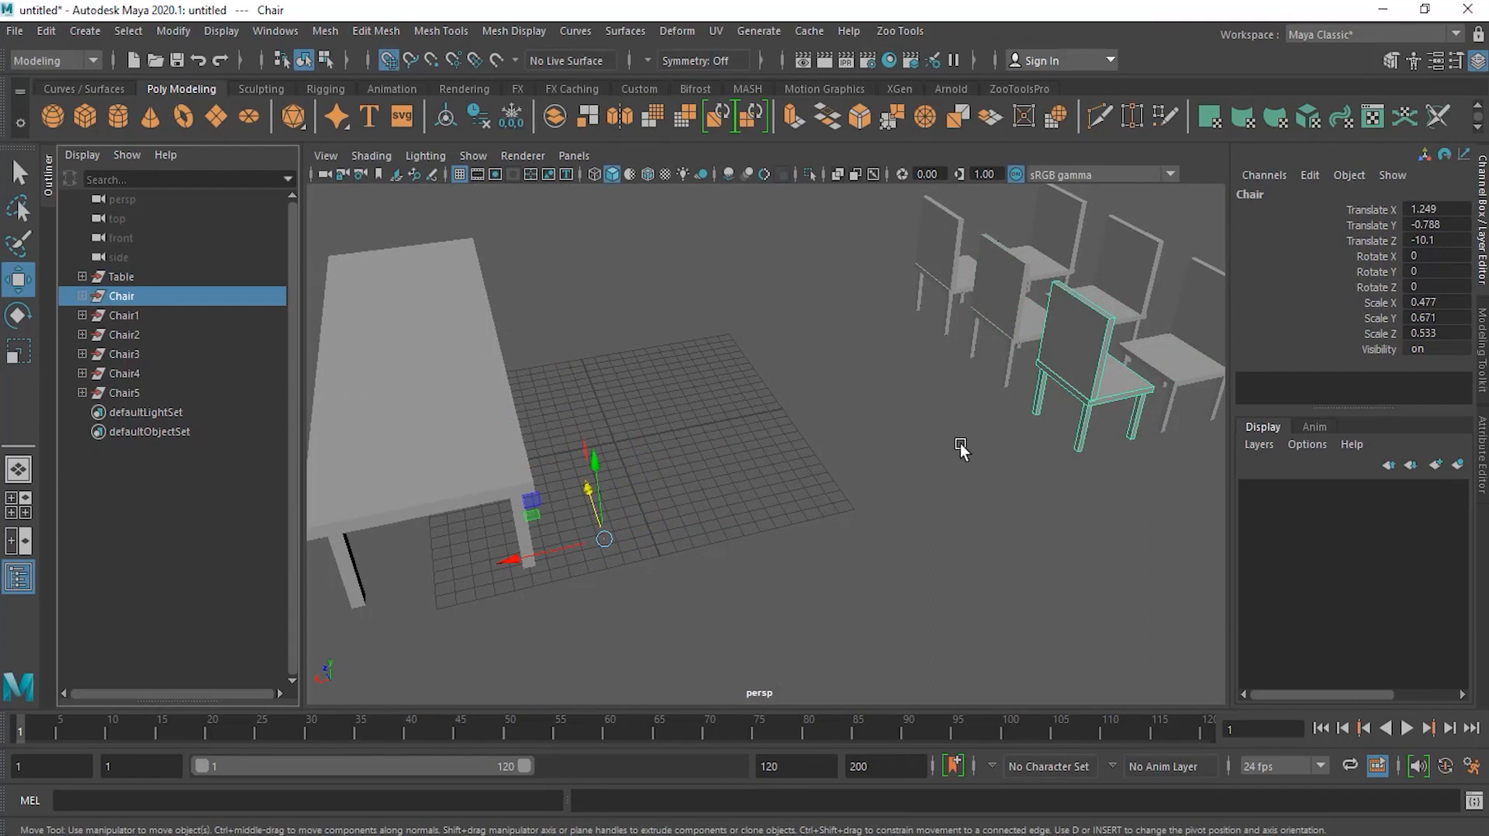
left_click(148, 313)
left_click(151, 336)
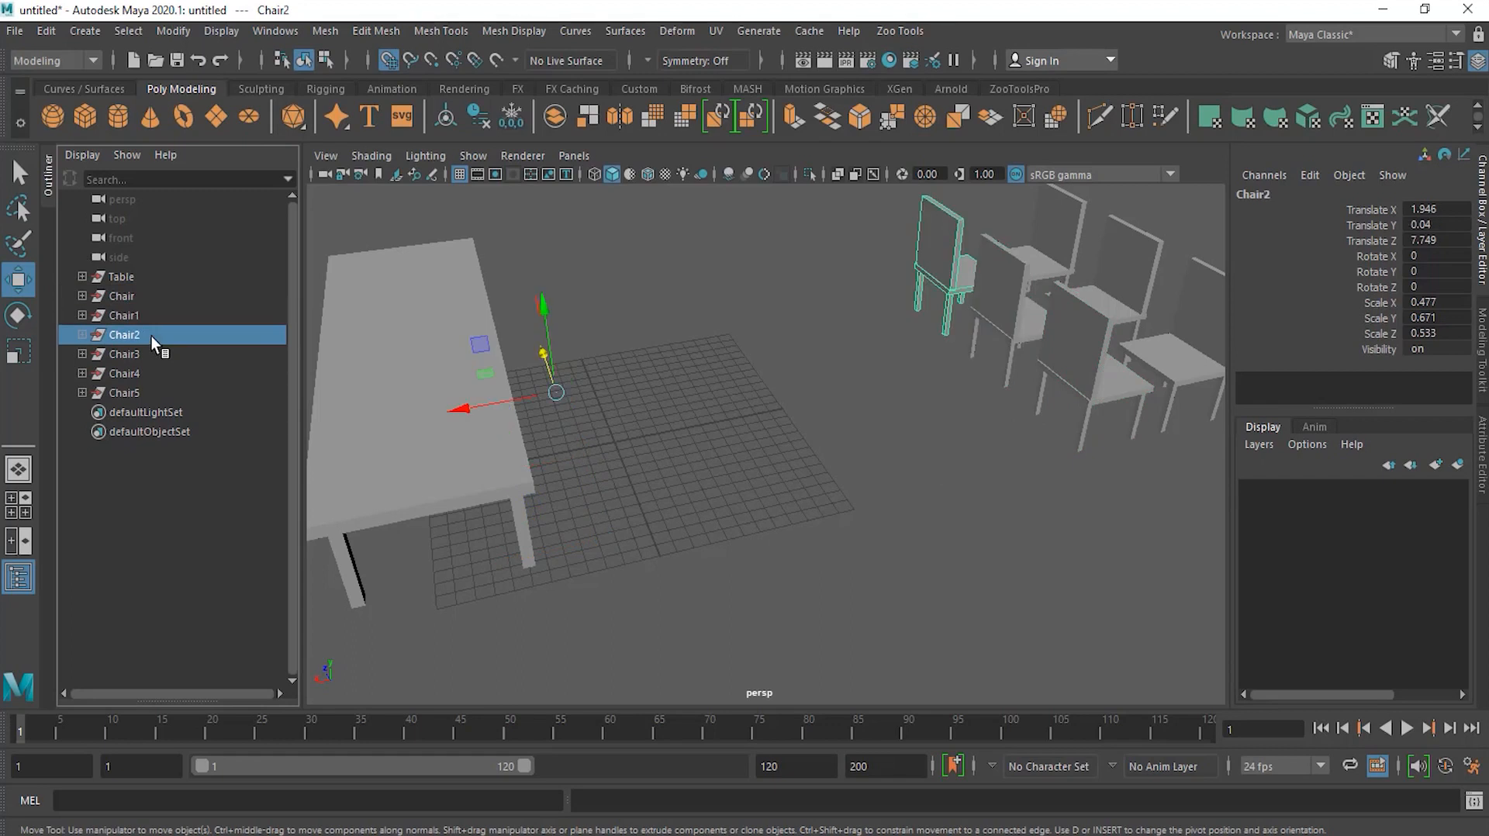
left_click(152, 313, "ctrl")
left_click(152, 295, "ctrl")
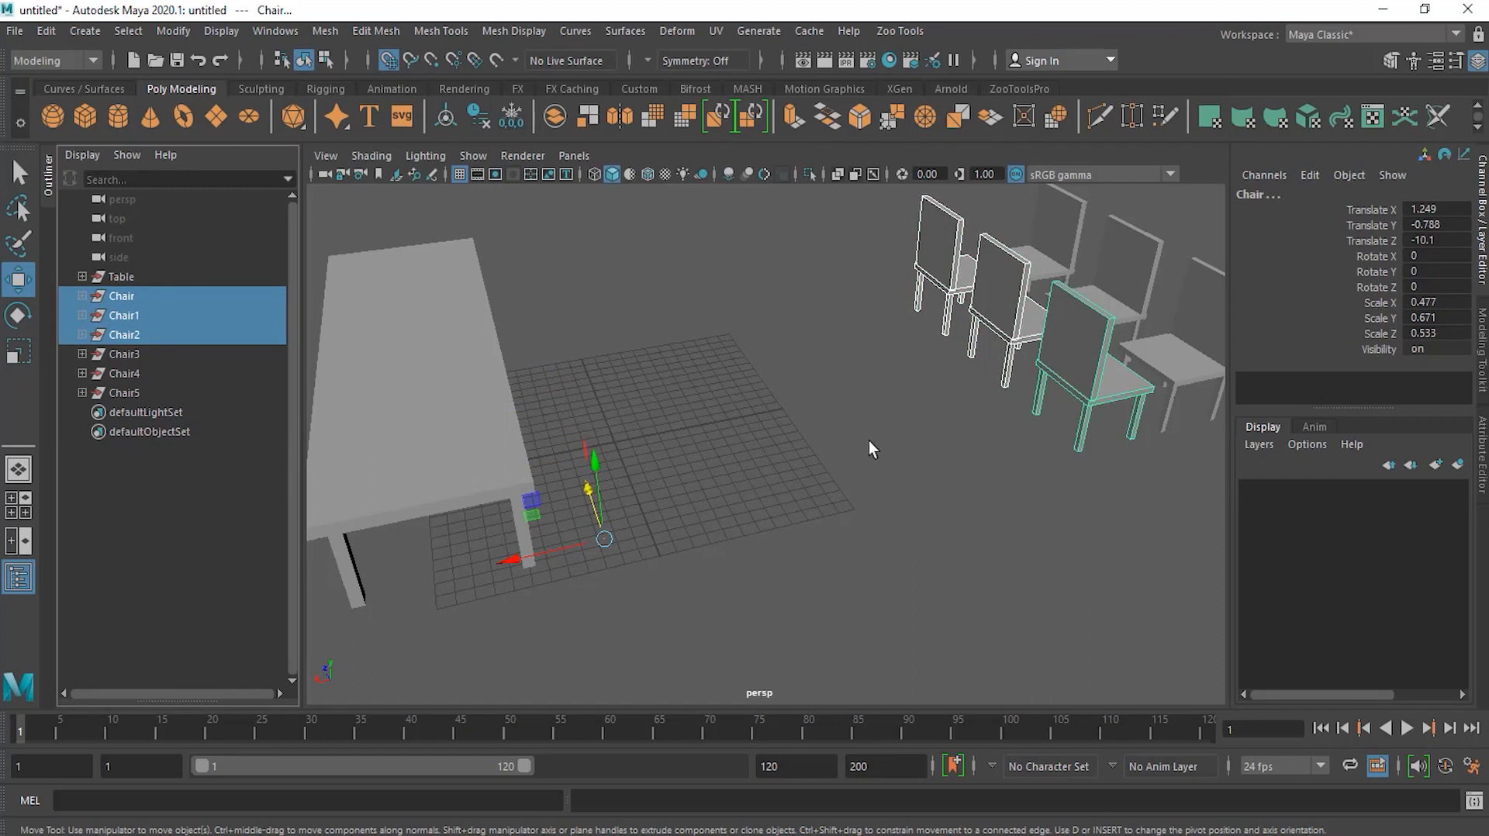
key("d")
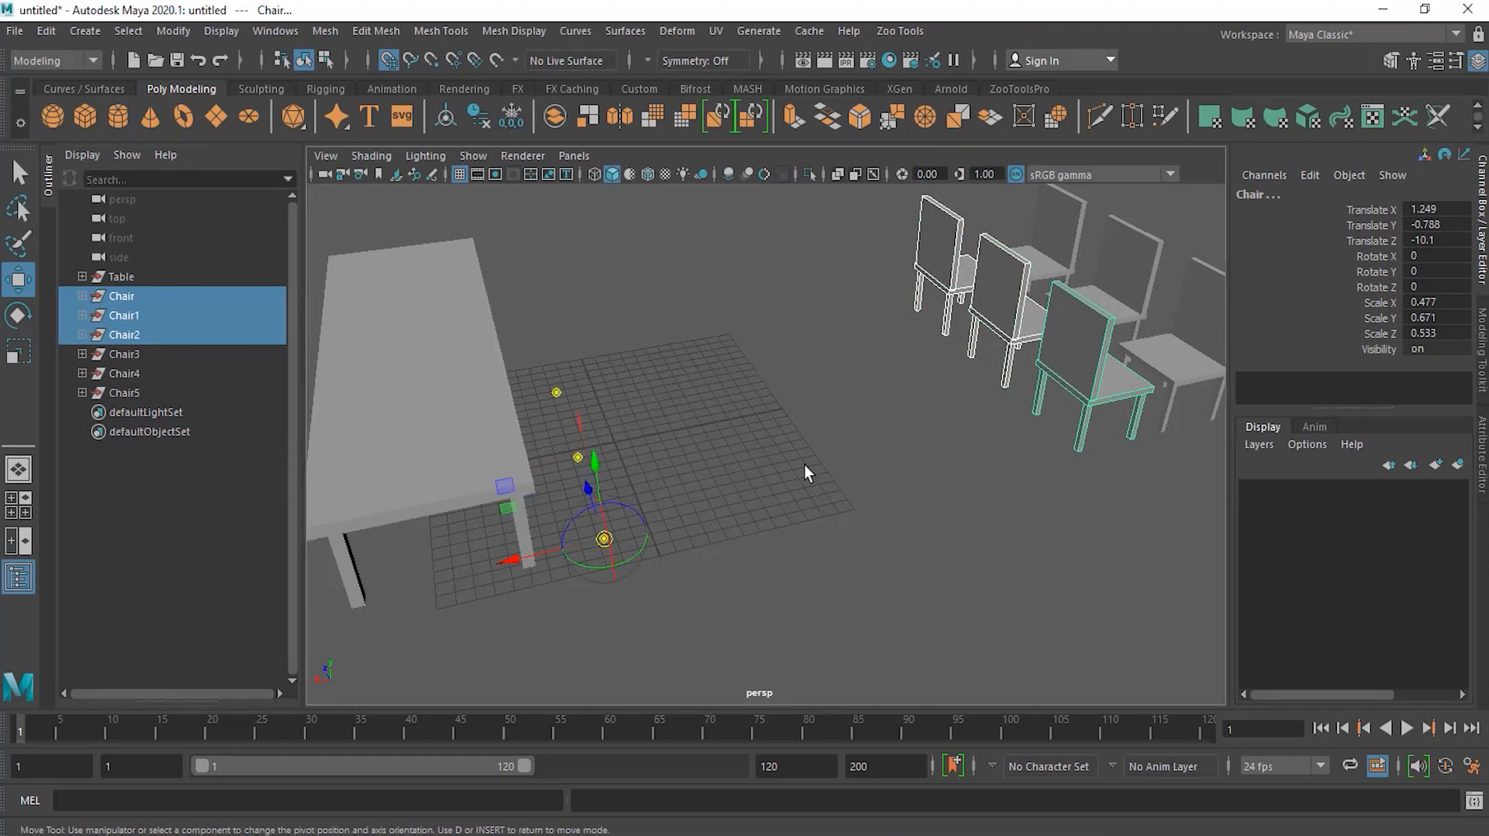
left_click_drag(543, 552, 1088, 433)
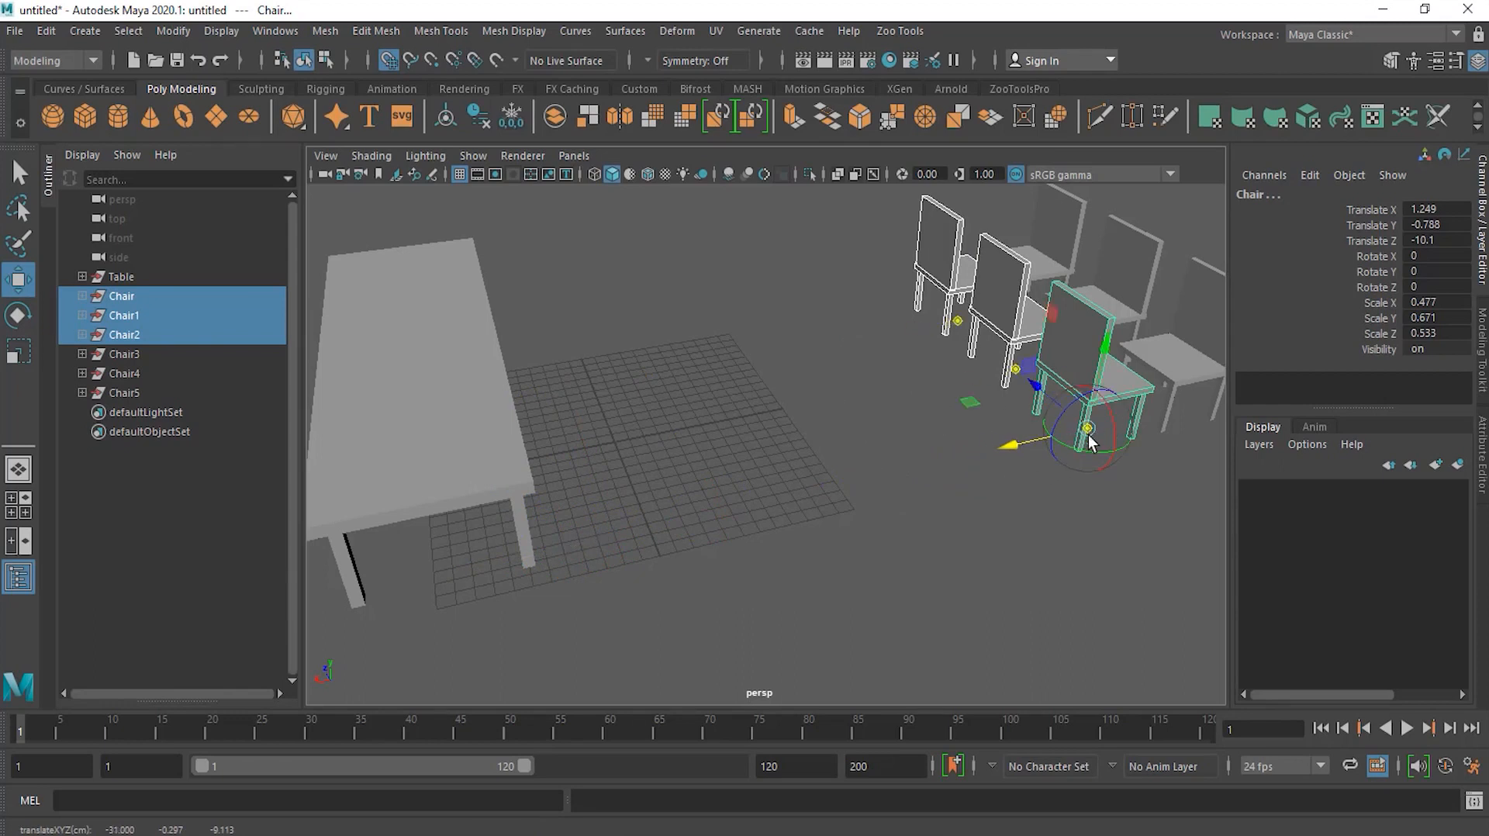
Step: Select only the Chair group and move it next to the table
left_click_drag(1040, 455, 560, 442, "alt")
key("e")
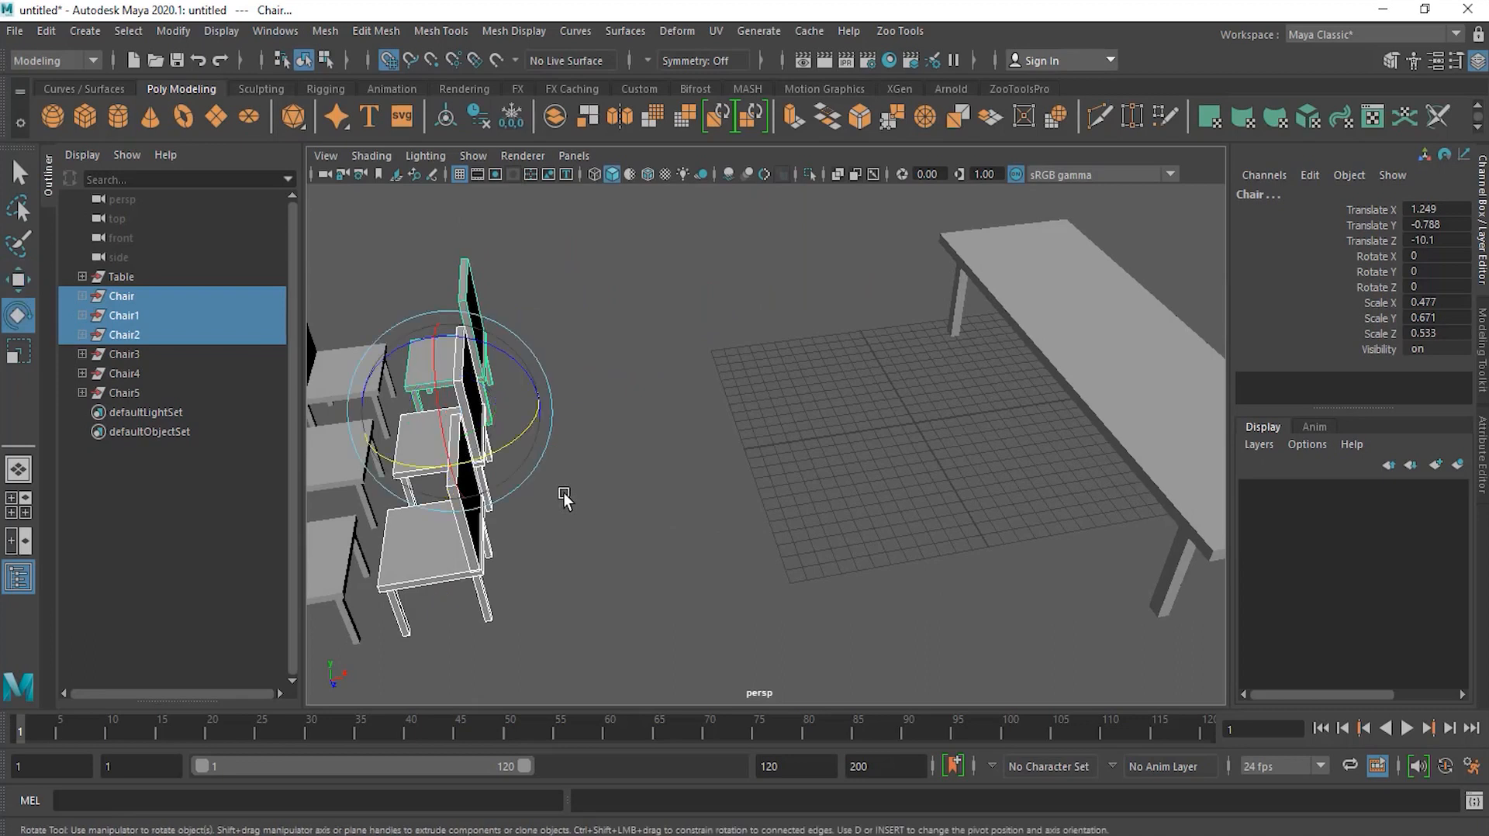
left_click(141, 299)
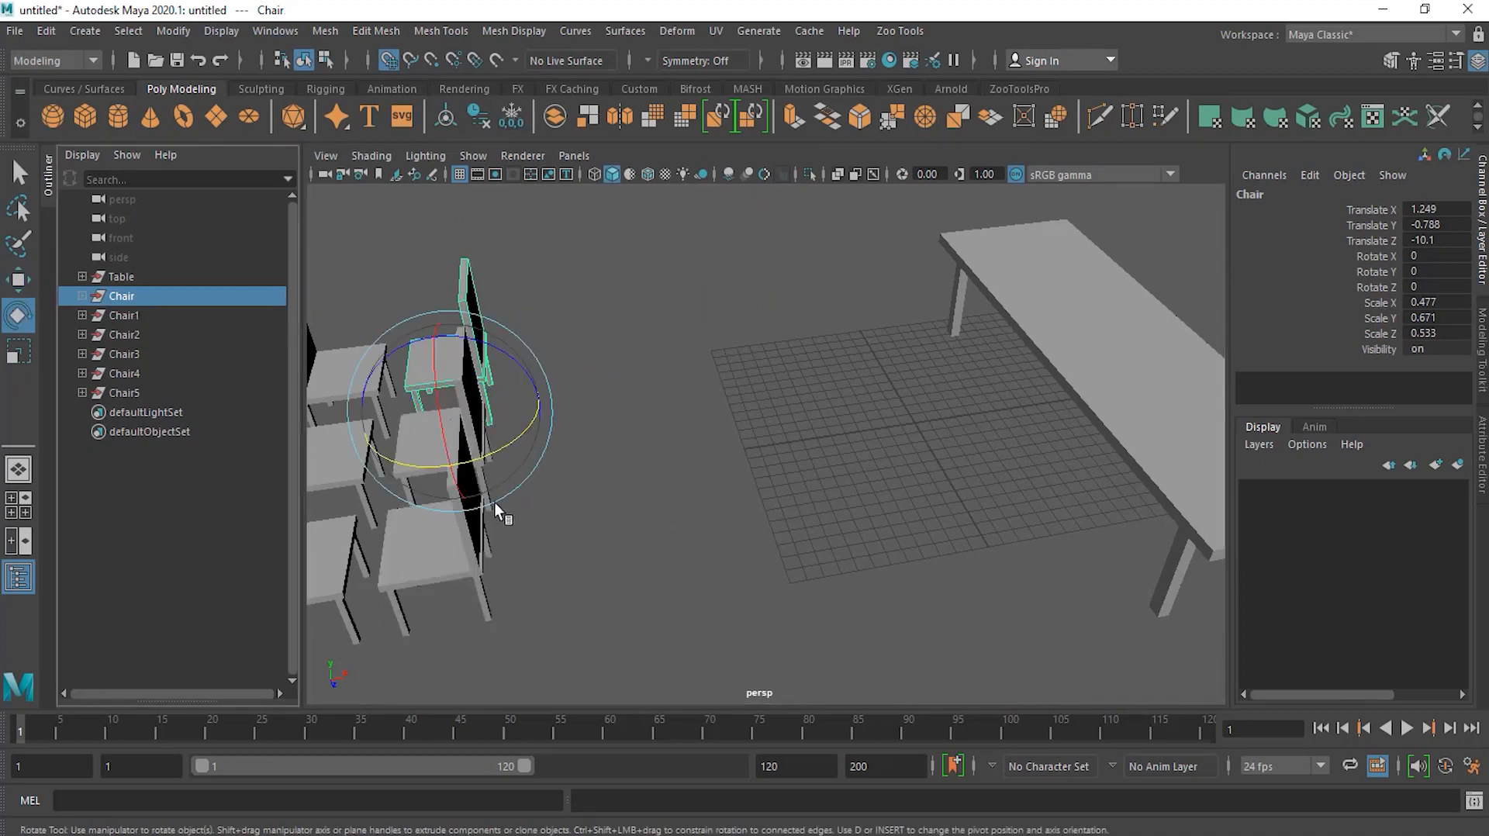
key("w")
left_click_drag(573, 426, 571, 338, "alt")
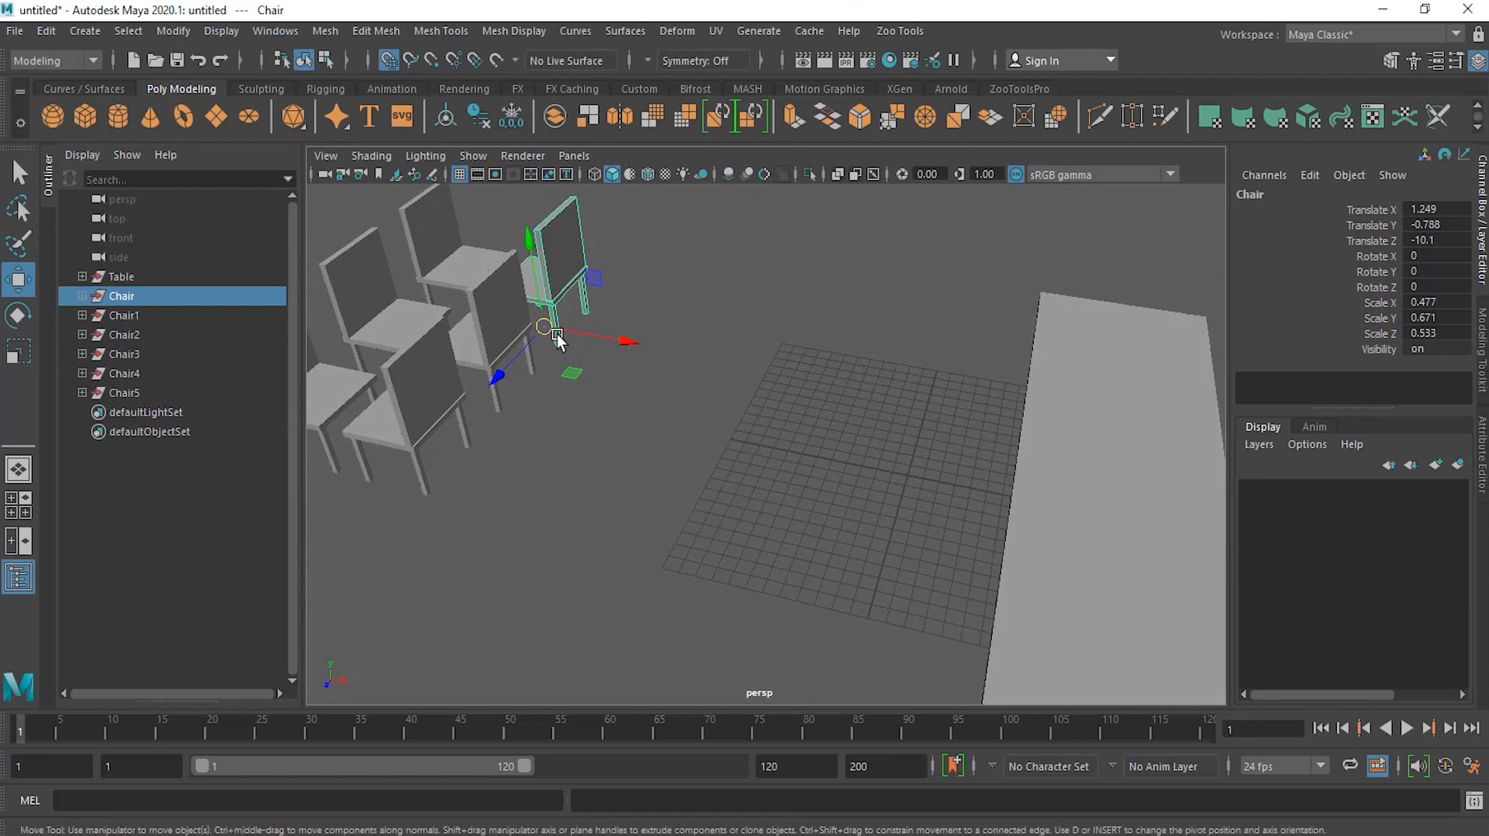
left_click_drag(609, 347, 735, 496)
left_click_drag(808, 546, 766, 468, "alt")
left_click_drag(677, 459, 579, 376, "alt")
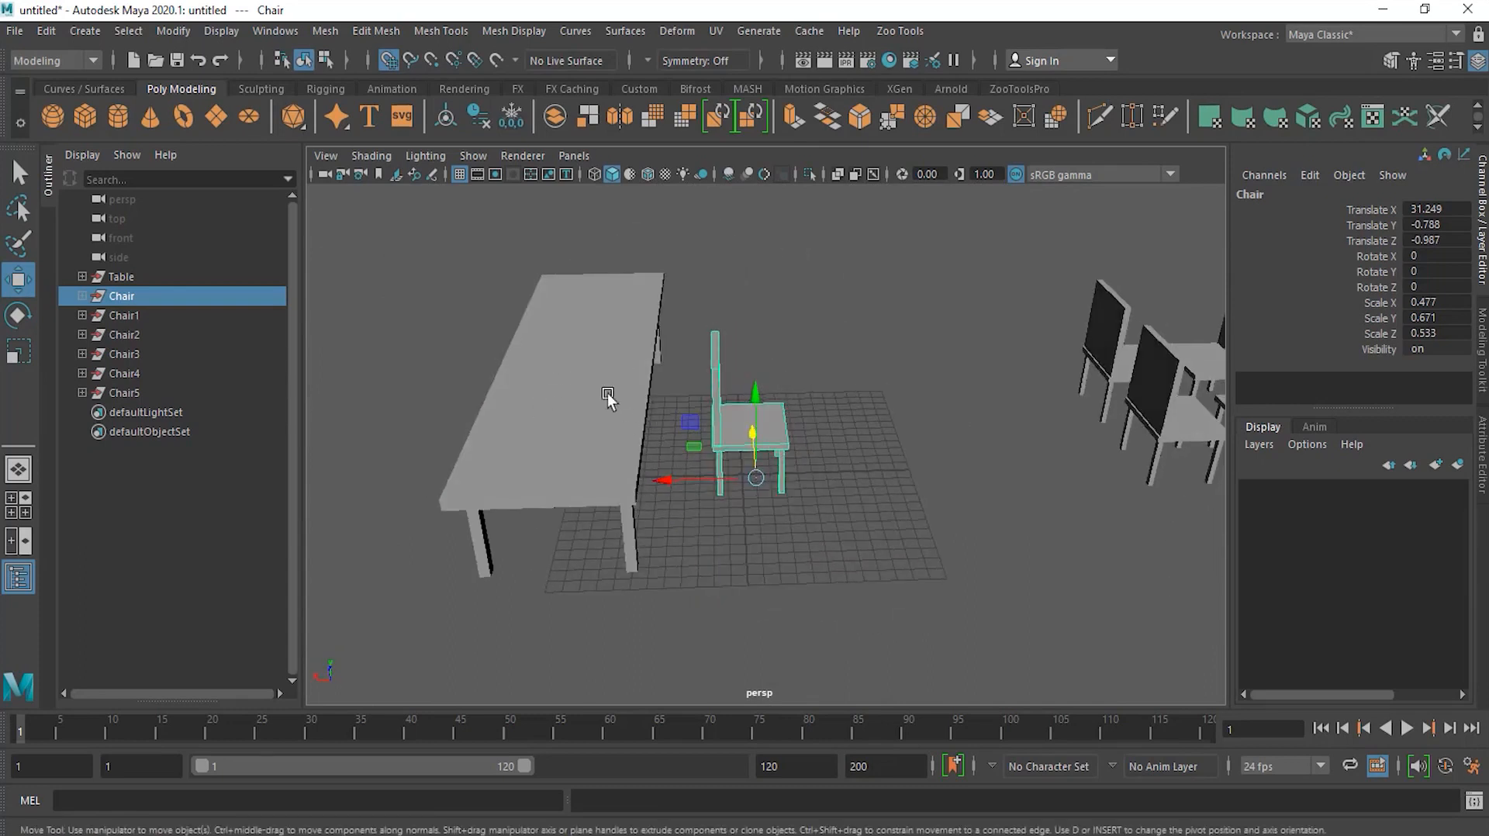
Step: Reselect the Chair group and move it up onto the tabletop, to about X 42.2, Y 6.5, Z 1
left_click(558, 388)
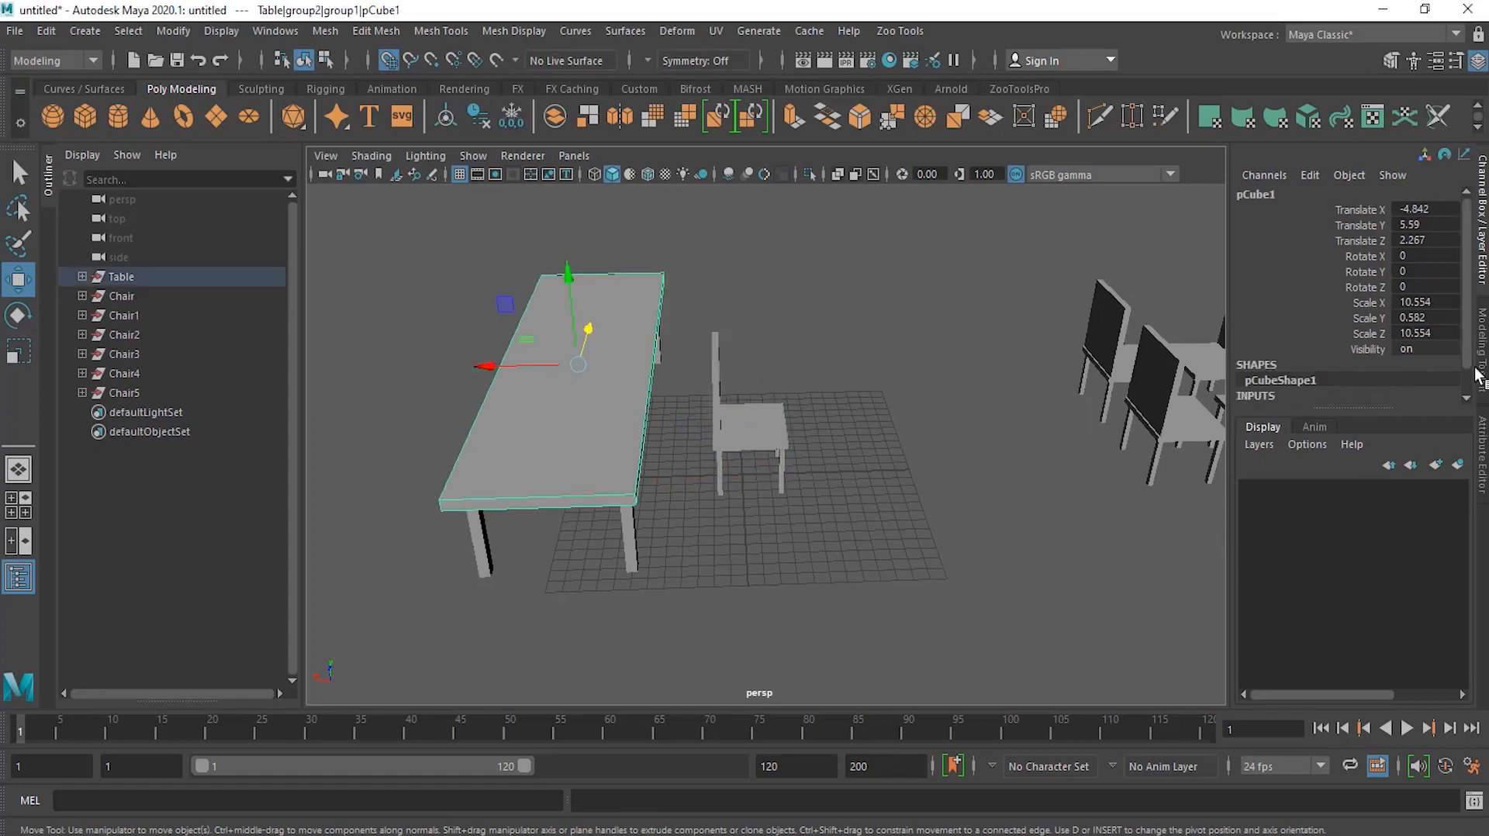
left_click(743, 431)
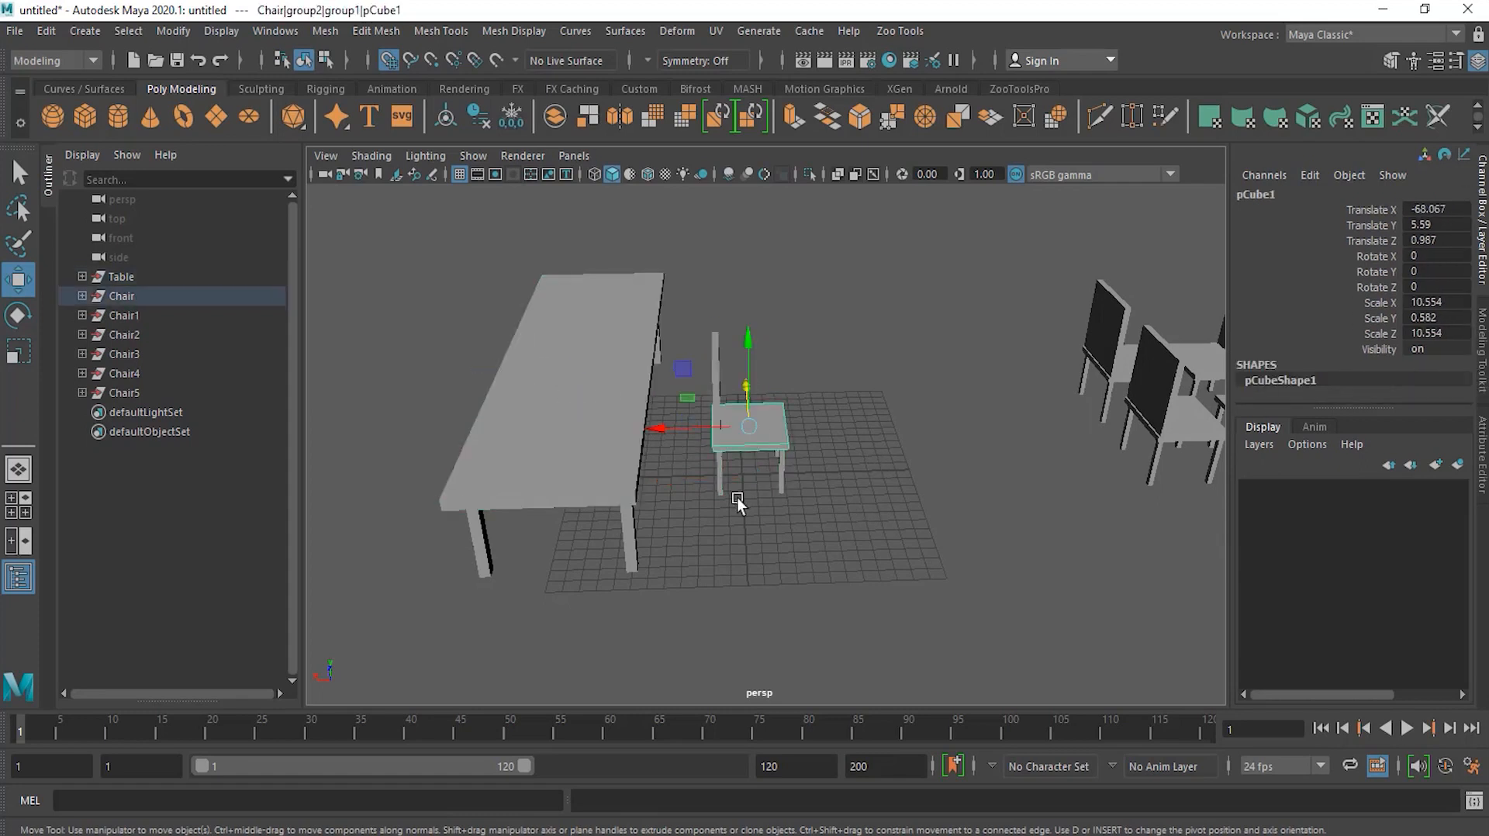
left_click(151, 297)
left_click_drag(752, 404, 585, 353)
left_click_drag(623, 304, 552, 425)
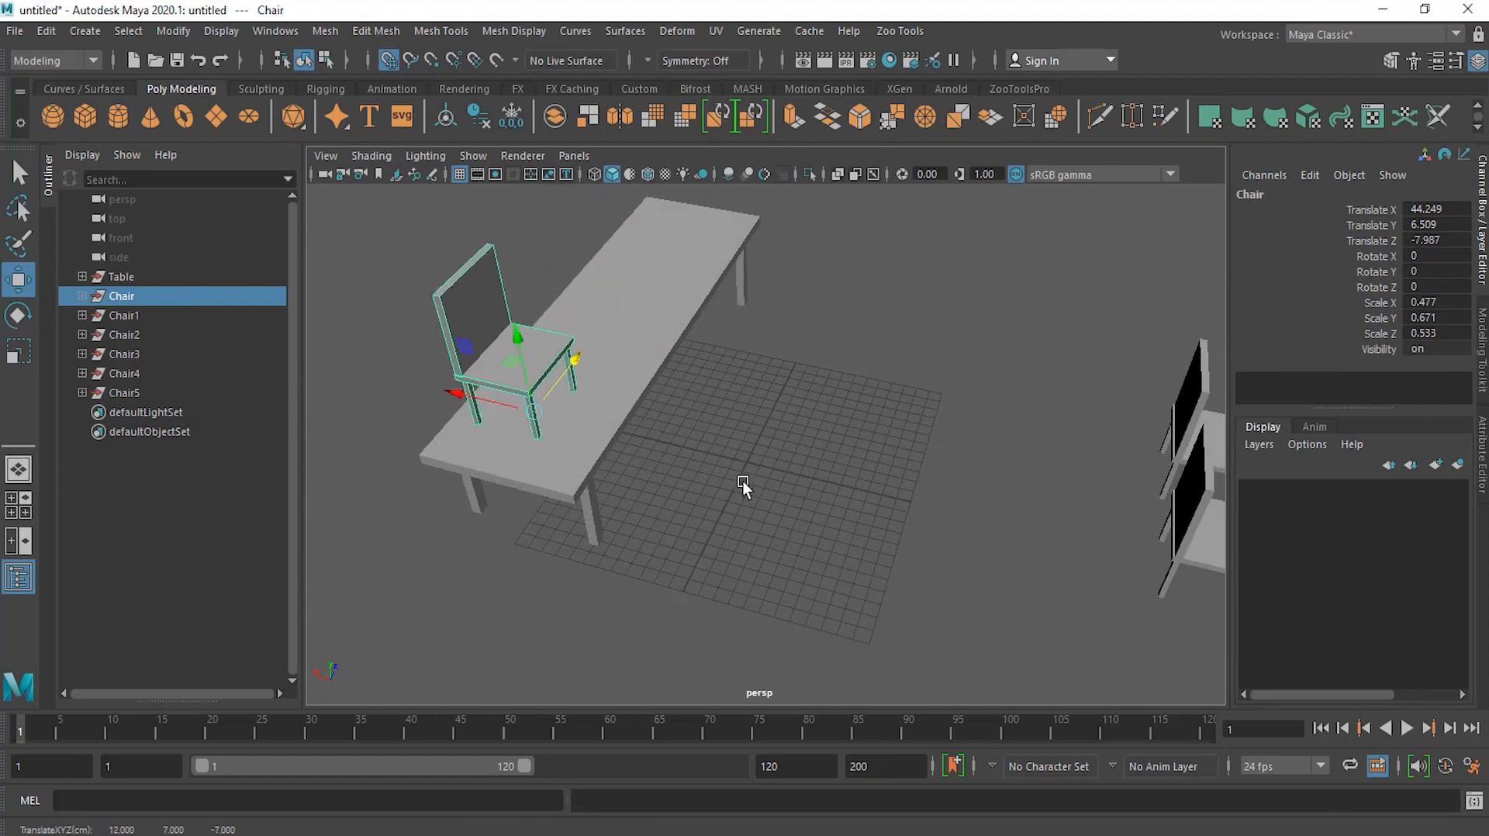
left_click_drag(509, 412, 612, 365)
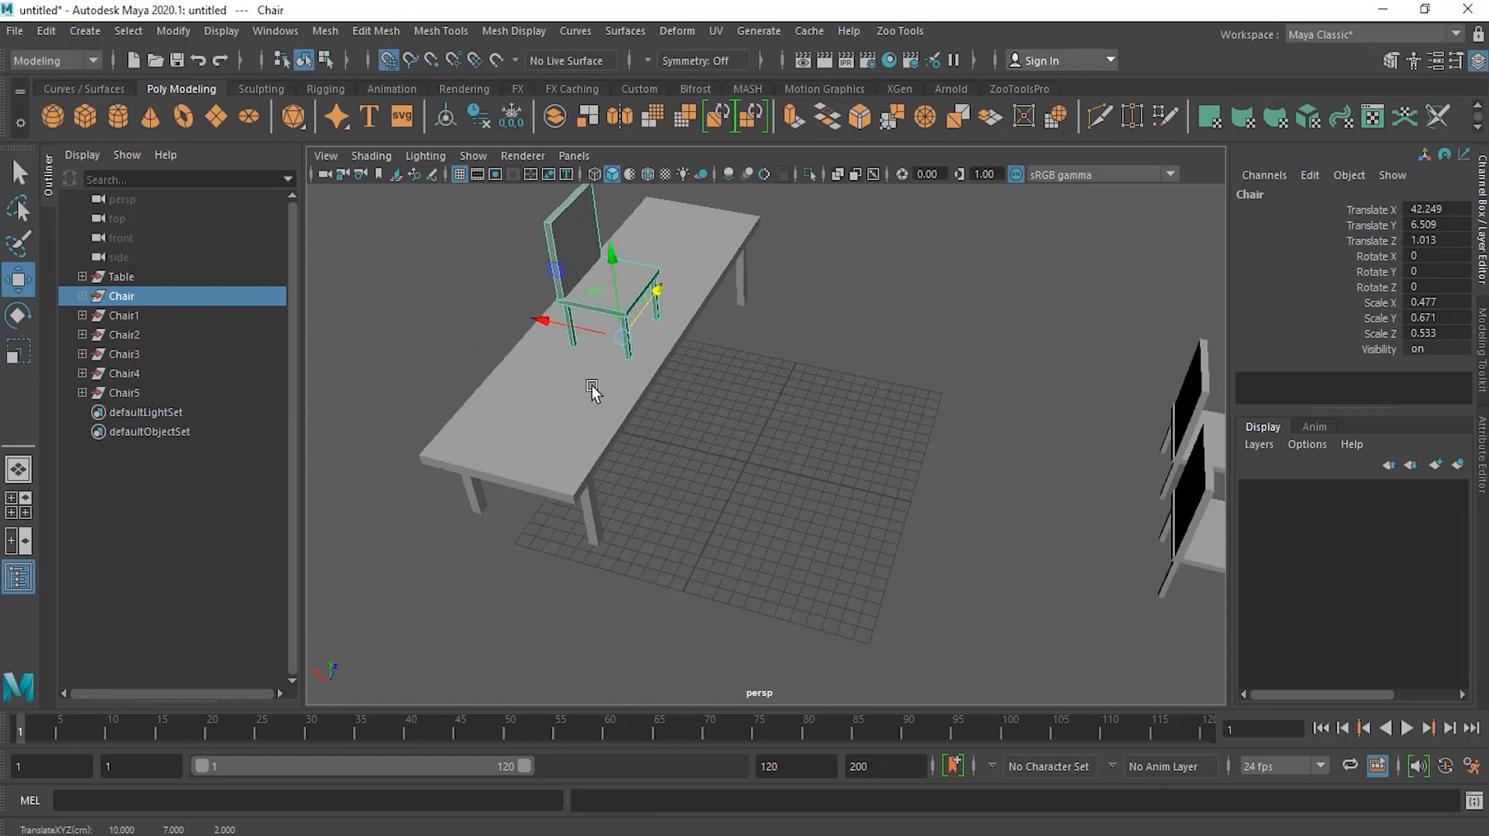
Step: Switch the viewport shading to wireframe on shaded
right_click_drag(538, 369, 721, 286, "alt")
middle_click_drag(563, 287, 658, 395, "alt")
right_click_drag(658, 395, 695, 325, "alt")
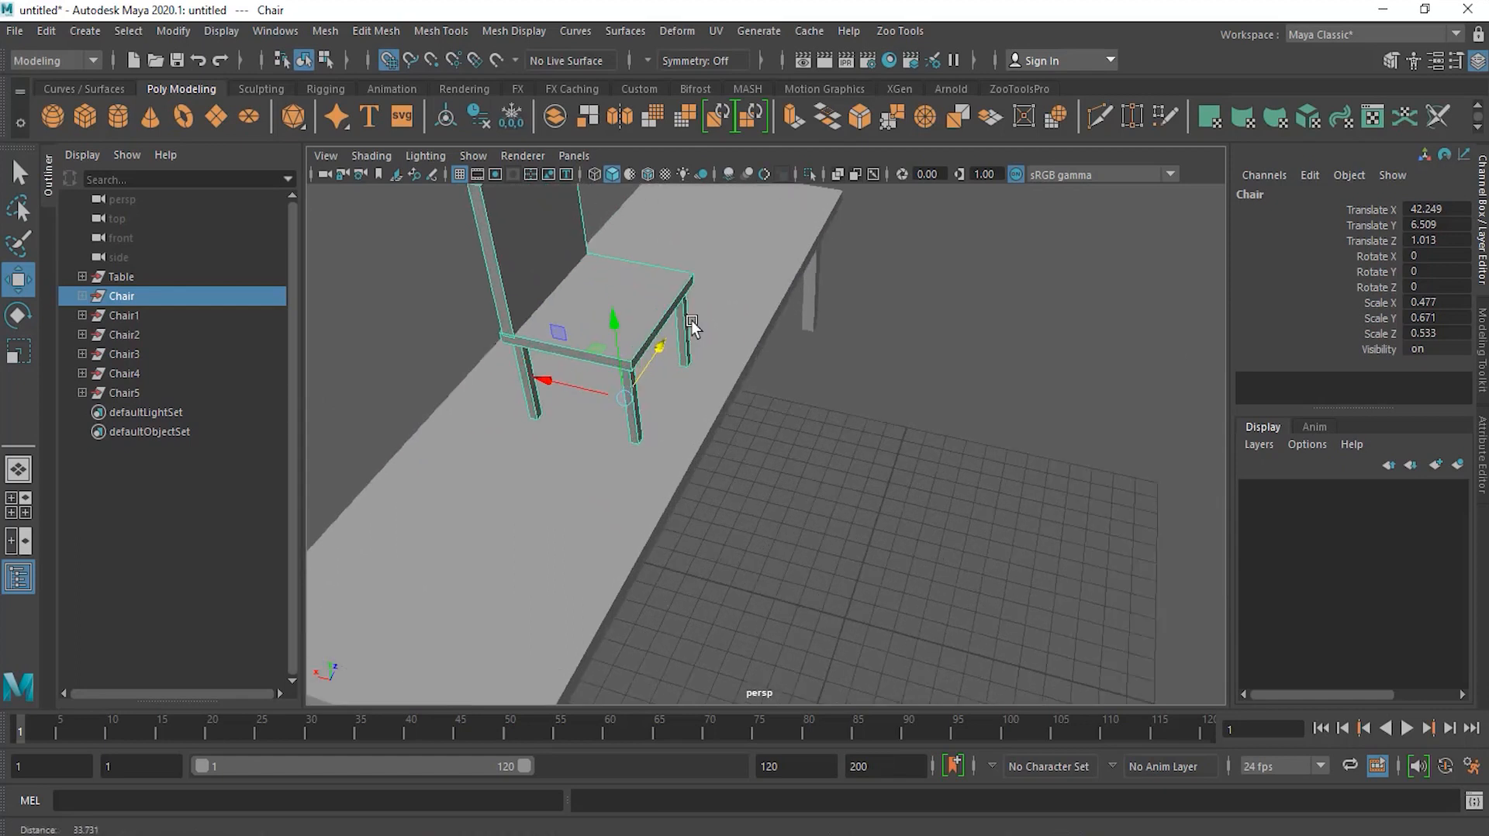
left_click(594, 176)
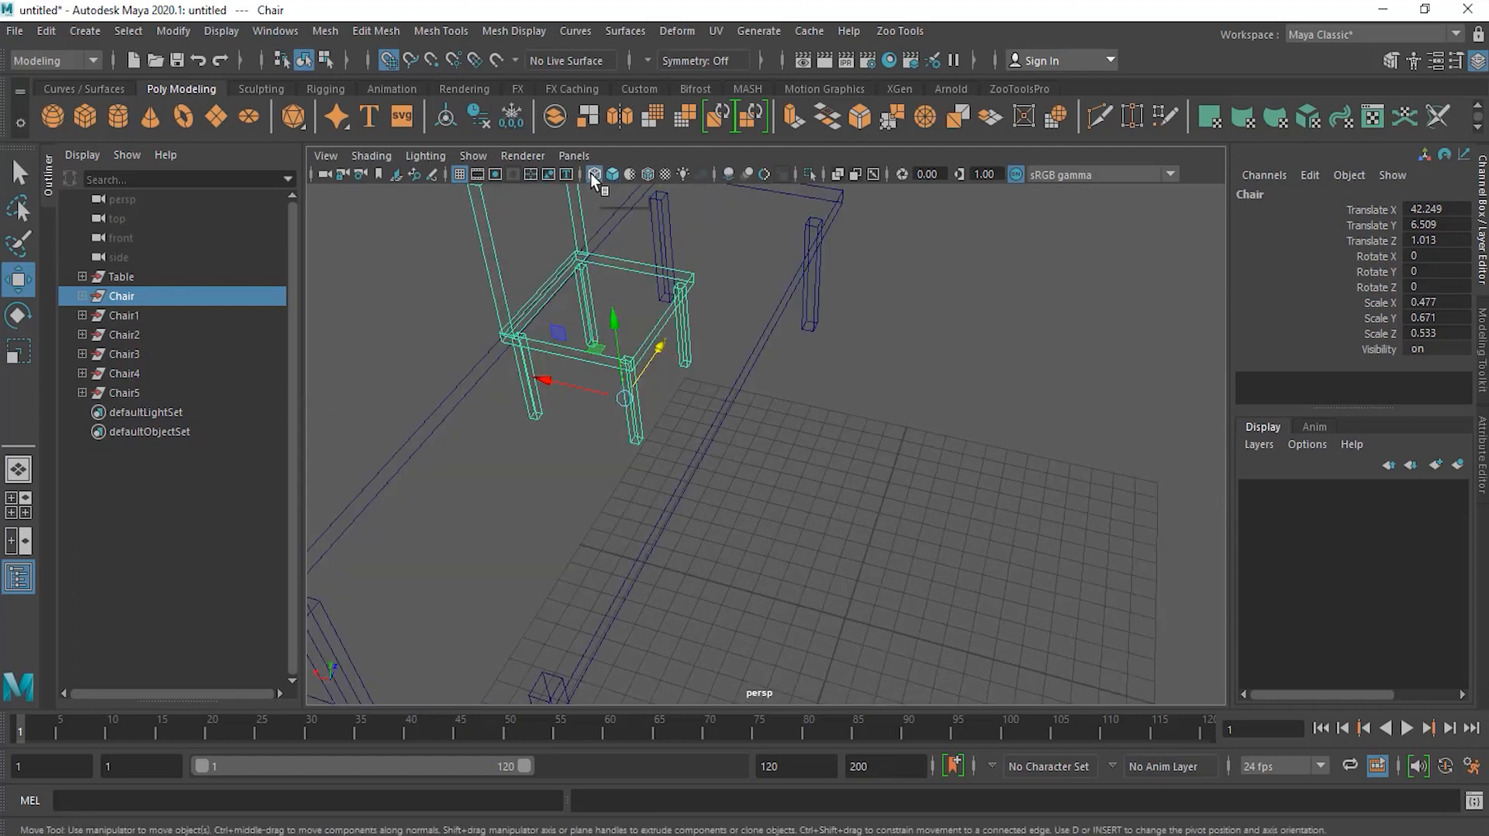
left_click(591, 177)
left_click(597, 176)
left_click(594, 174)
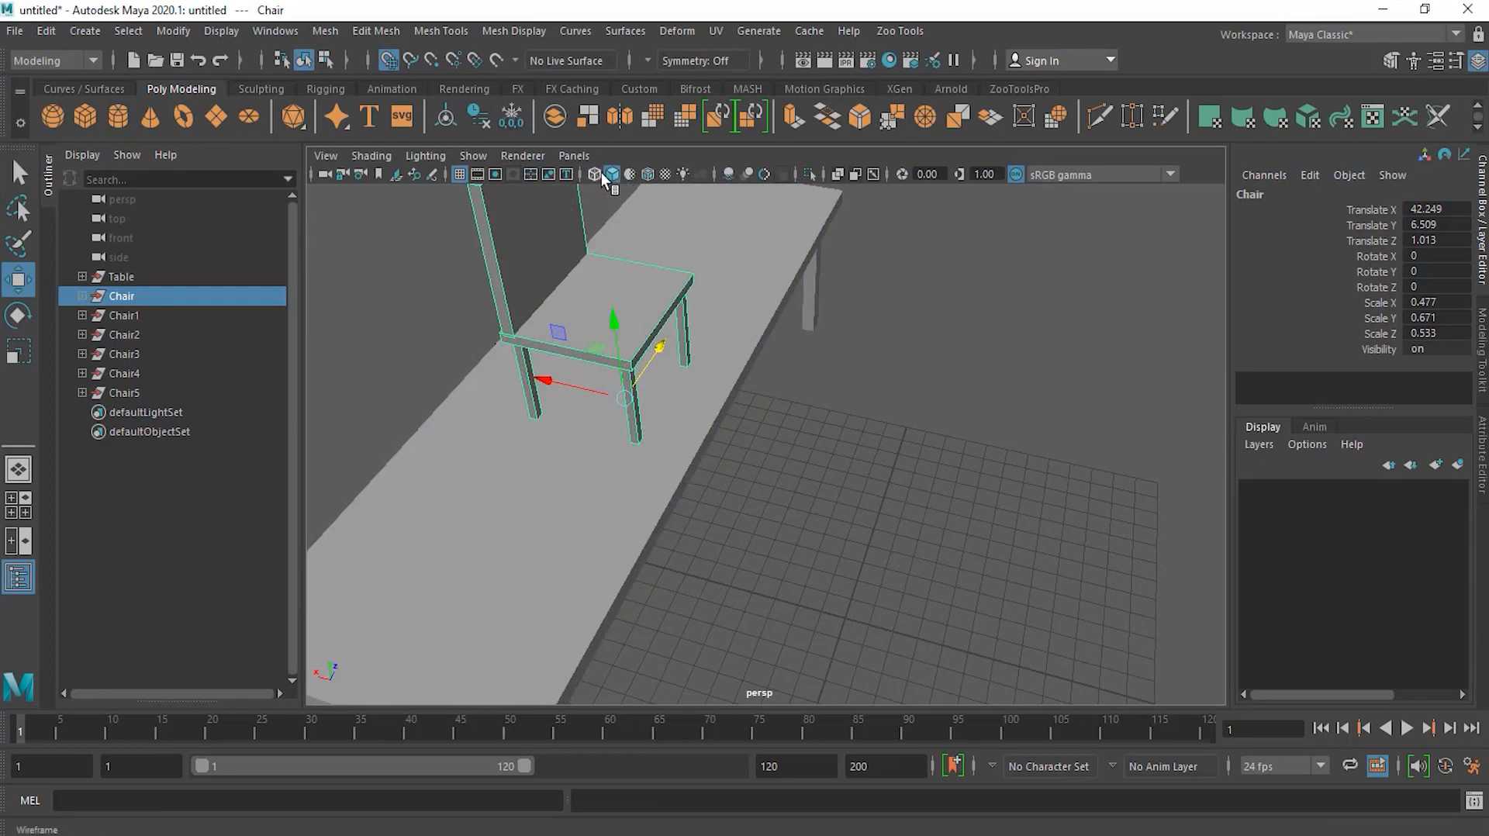
left_click(592, 174)
left_click(605, 174)
left_click(594, 175)
left_click(612, 174)
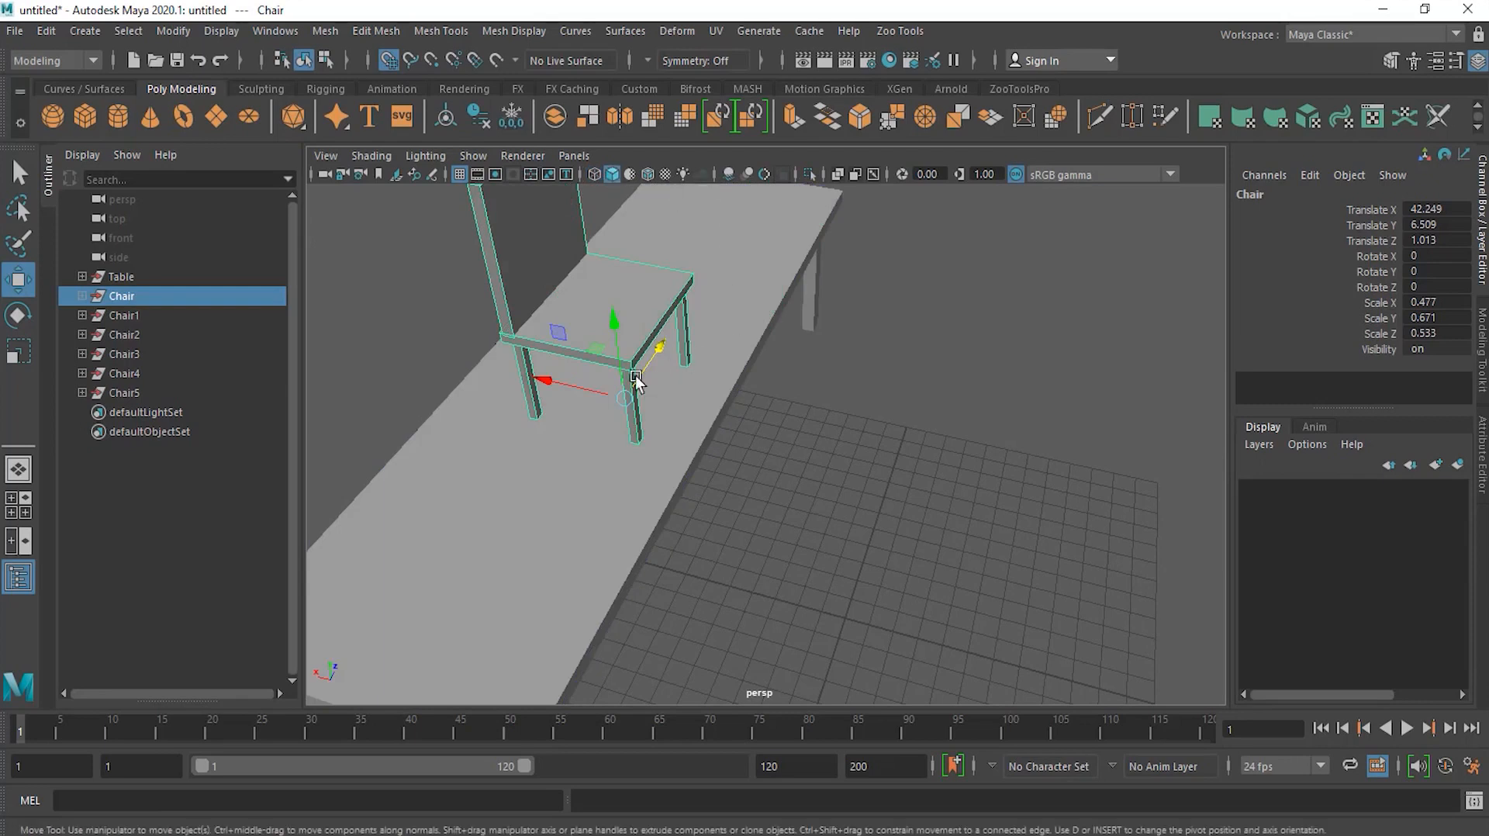
left_click(649, 174)
Step: Nudge the chair along X on the tabletop to about 41.2, then deselect it
left_click_drag(803, 445, 785, 407, "alt")
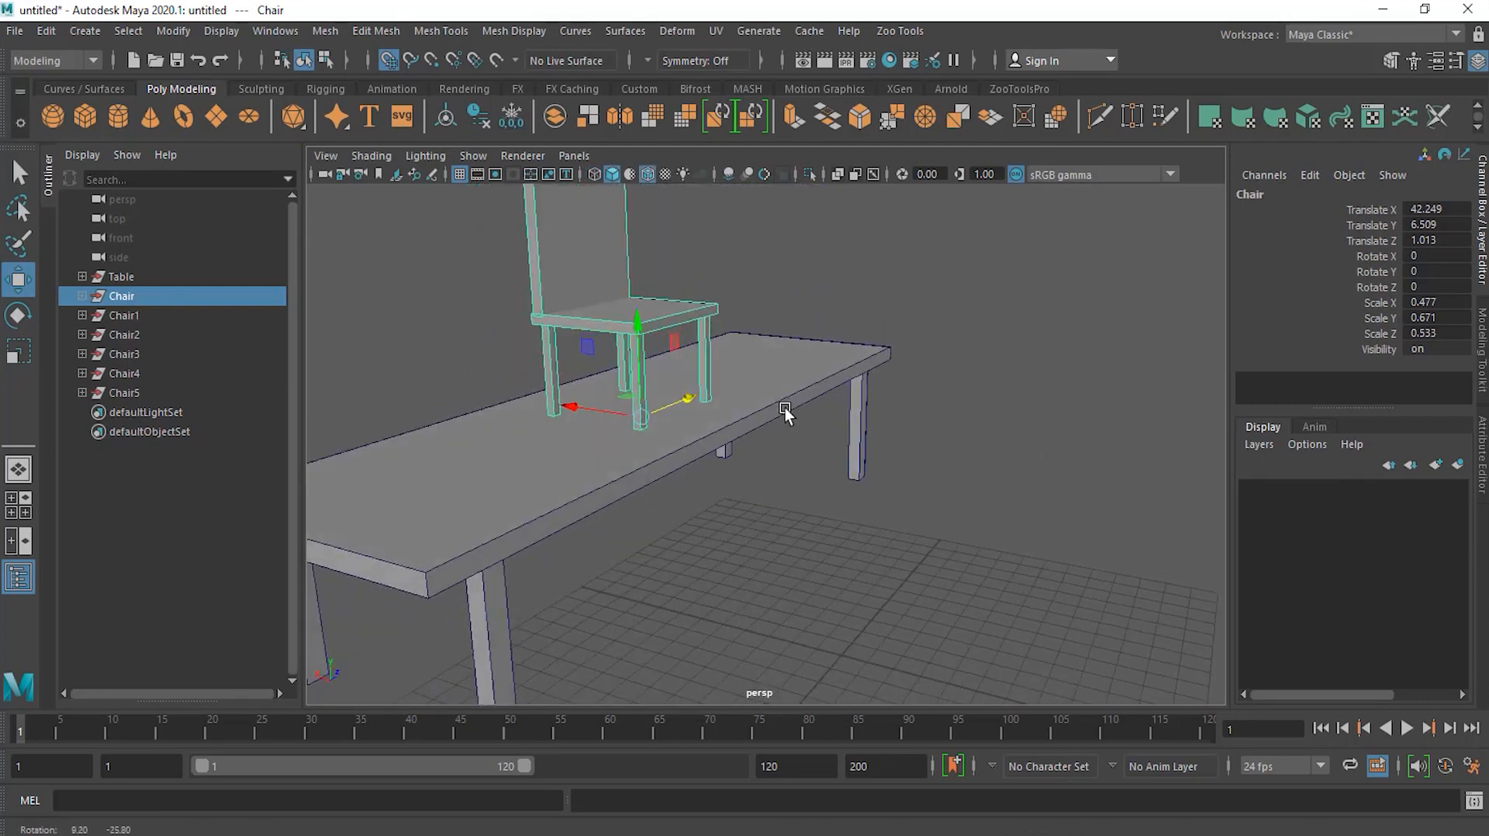
left_click_drag(641, 418, 605, 477)
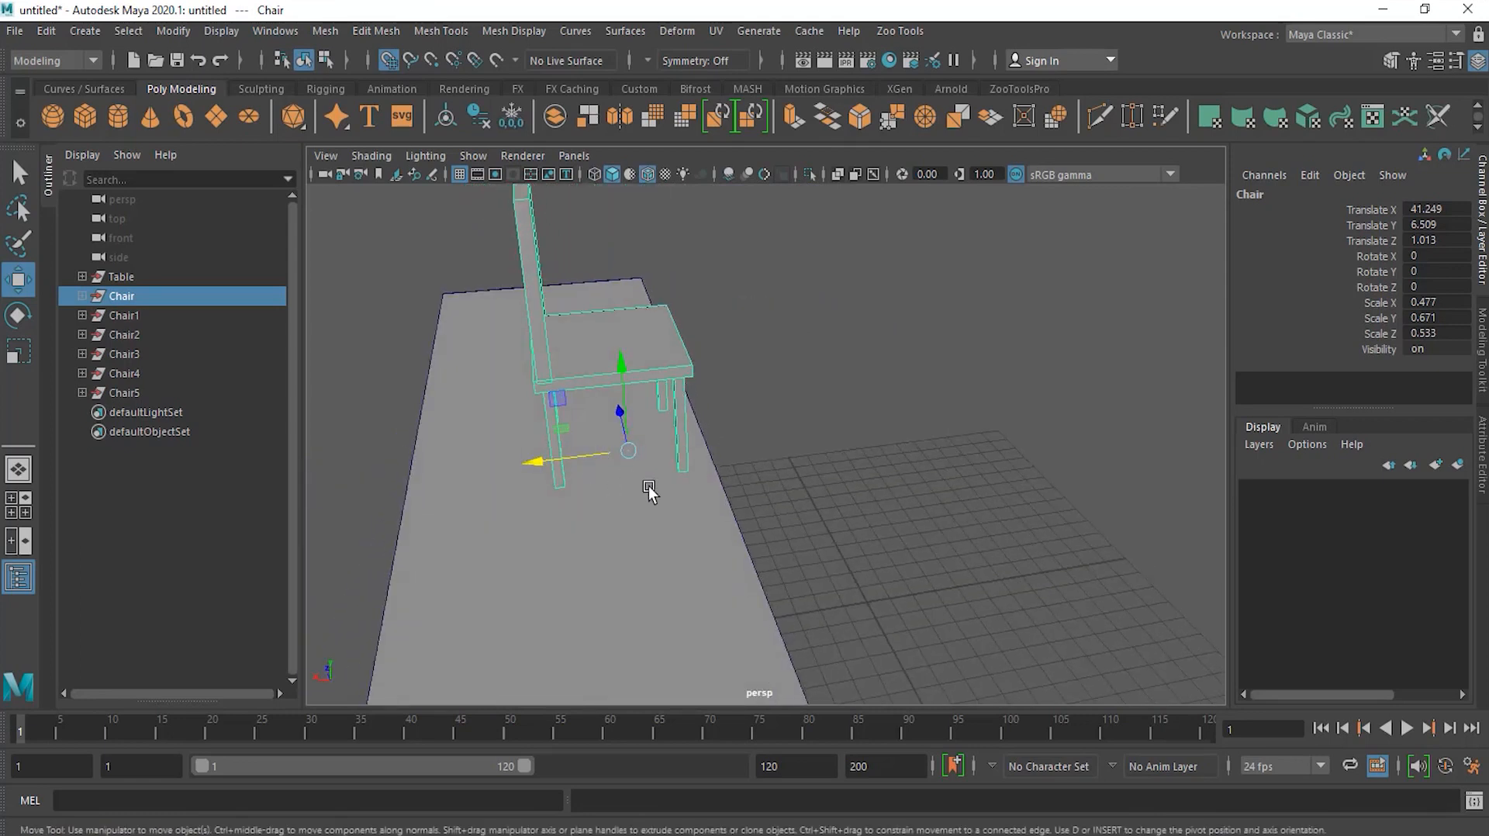
left_click_drag(892, 445, 800, 453, "alt")
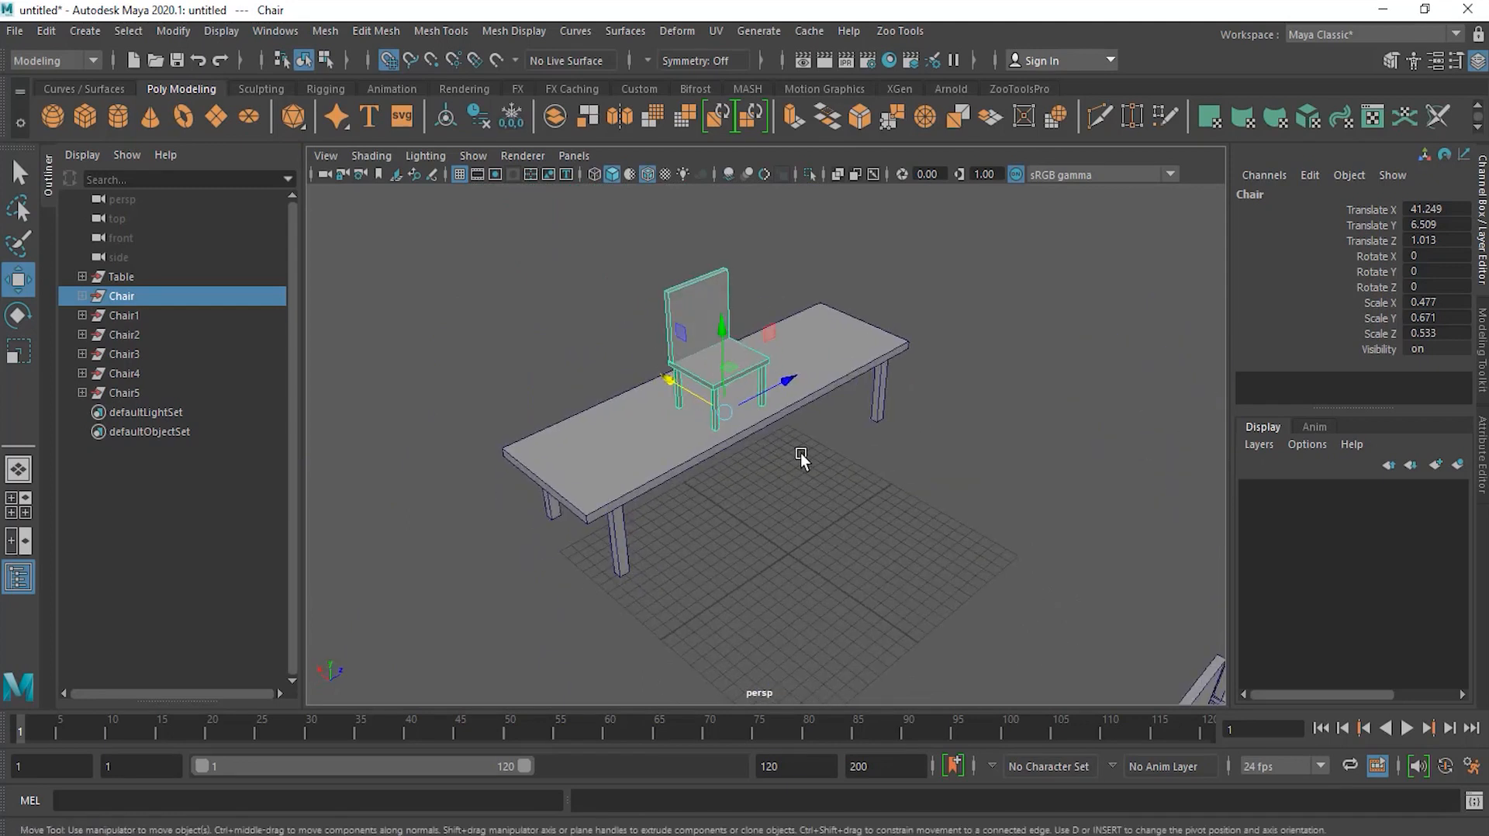
left_click(800, 453)
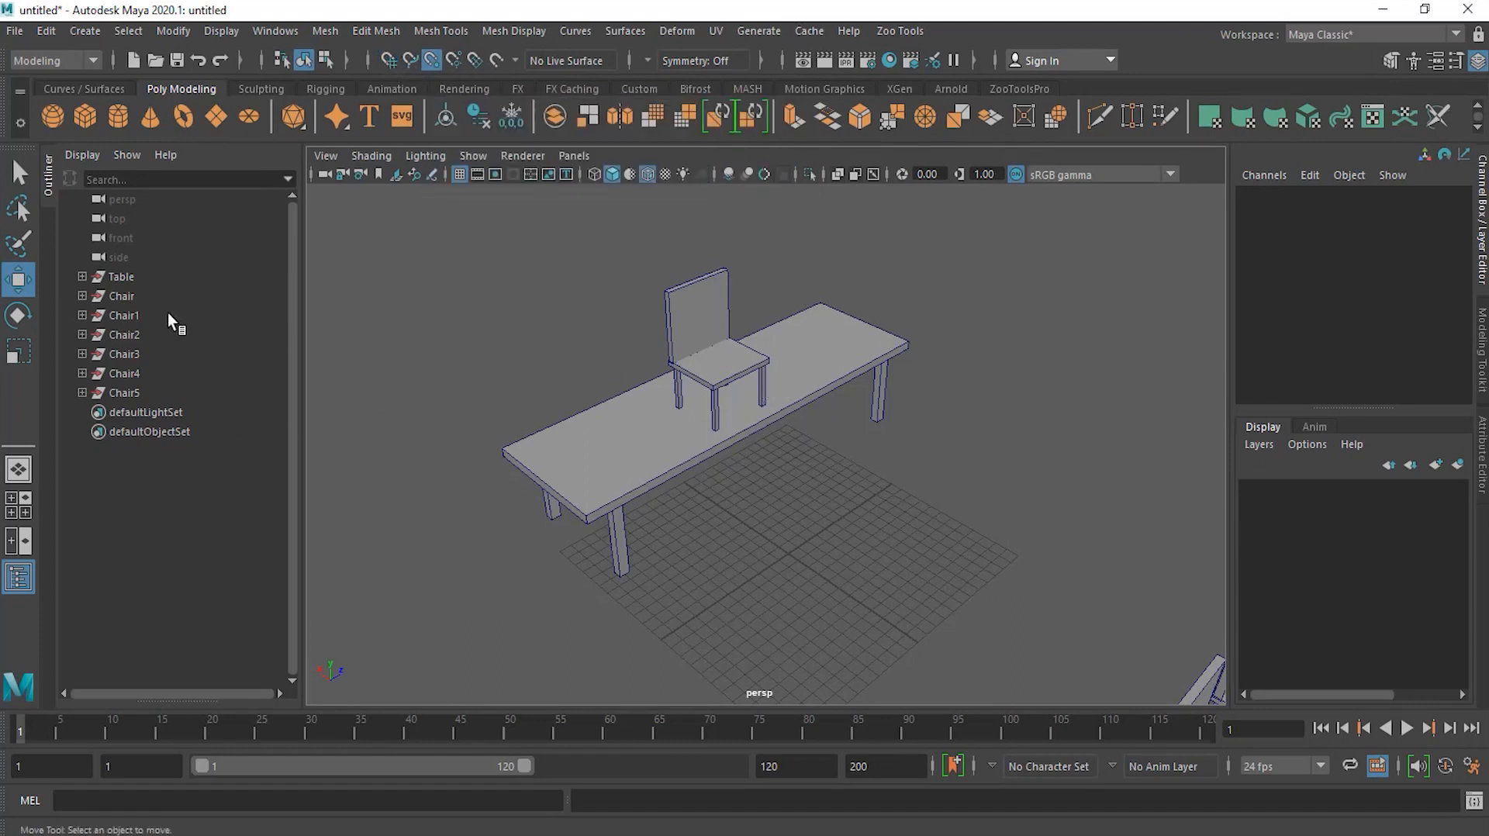
Step: Select the Chair group and slide it along the tabletop to the far end, about Z 18
left_click(151, 294)
left_click_drag(700, 396, 587, 509)
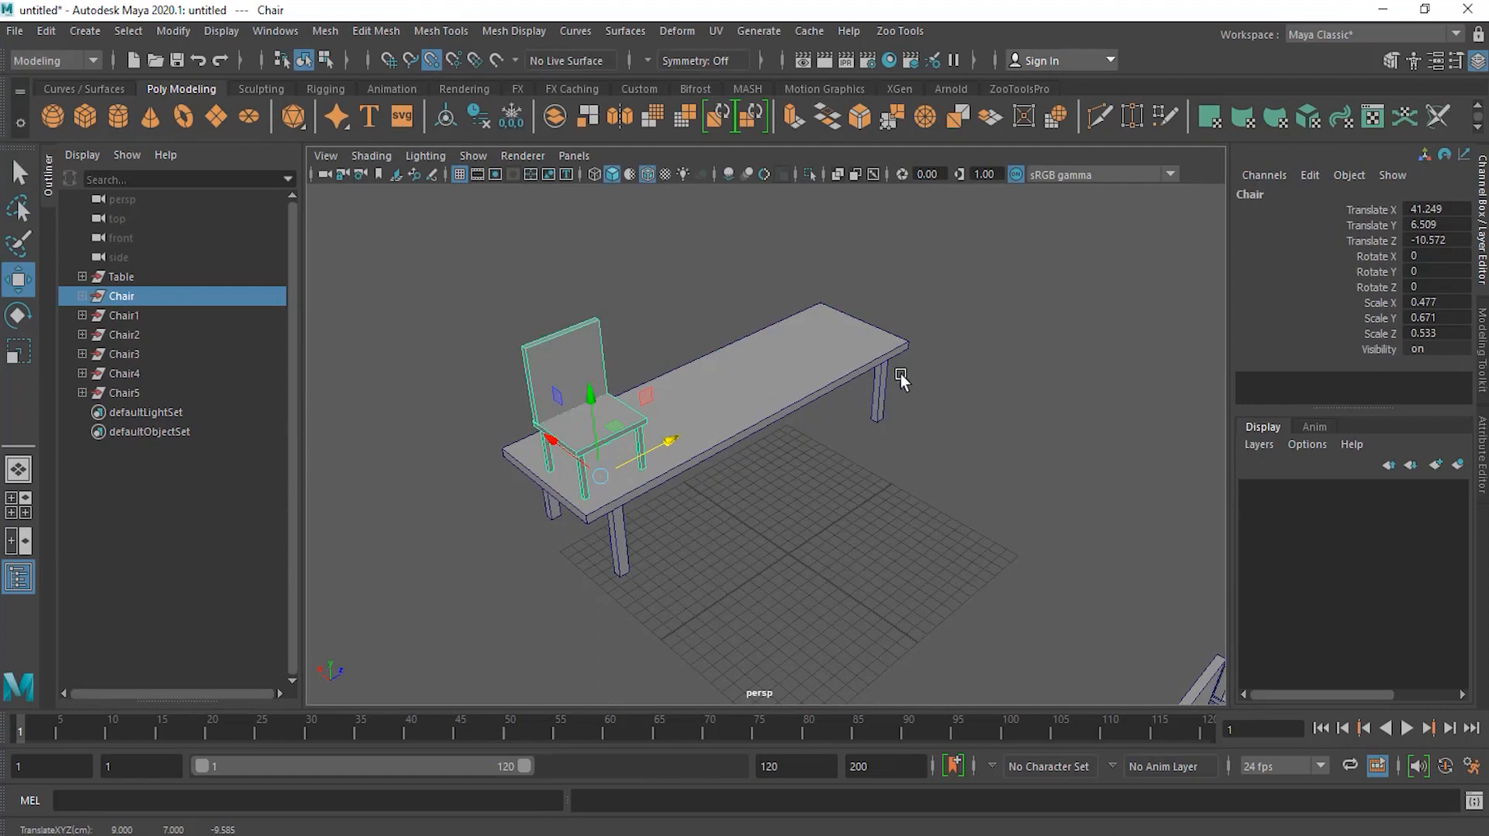
left_click_drag(655, 515, 667, 448, "alt")
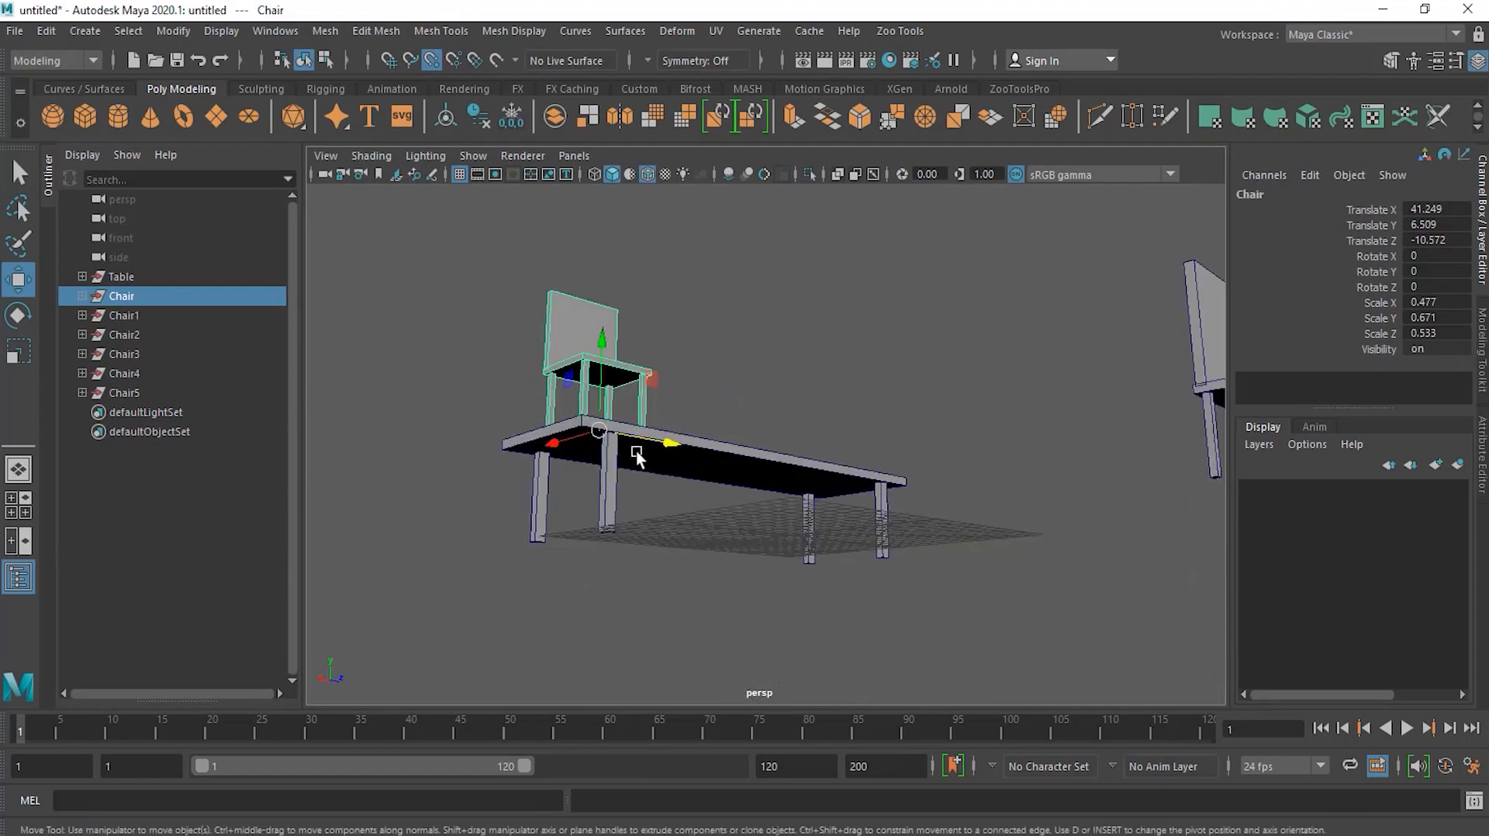
left_click_drag(760, 431, 735, 514, "alt")
left_click_drag(673, 429, 758, 402)
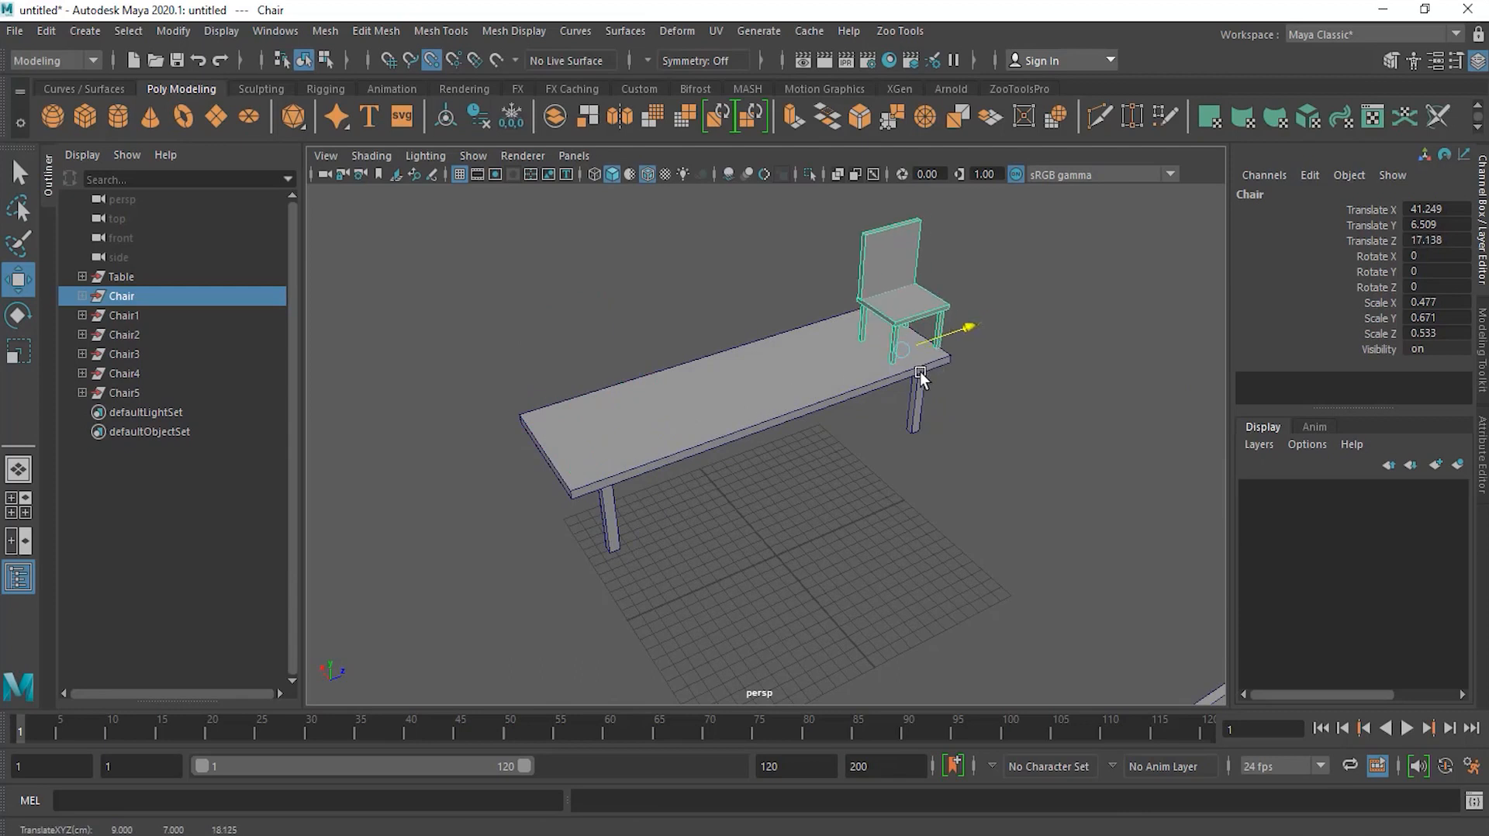
left_click_drag(889, 387, 892, 387)
left_click_drag(768, 356, 897, 372, "alt")
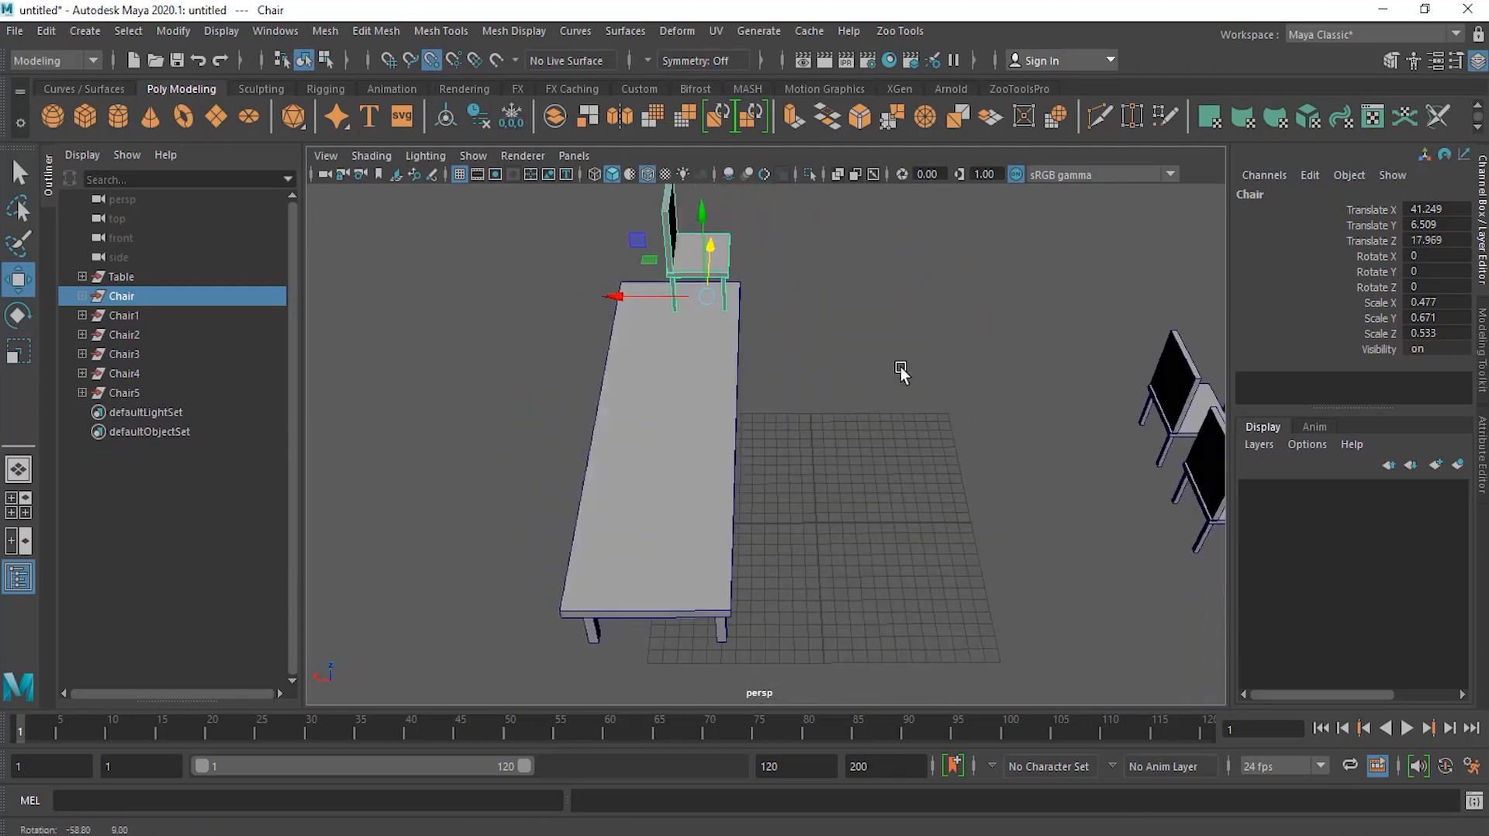
Step: Shift the chair to about X 38.4 and Y 5.9 at the table's end
left_click_drag(673, 304, 775, 311)
left_click_drag(738, 263, 784, 532)
left_click_drag(757, 332, 1021, 375, "alt")
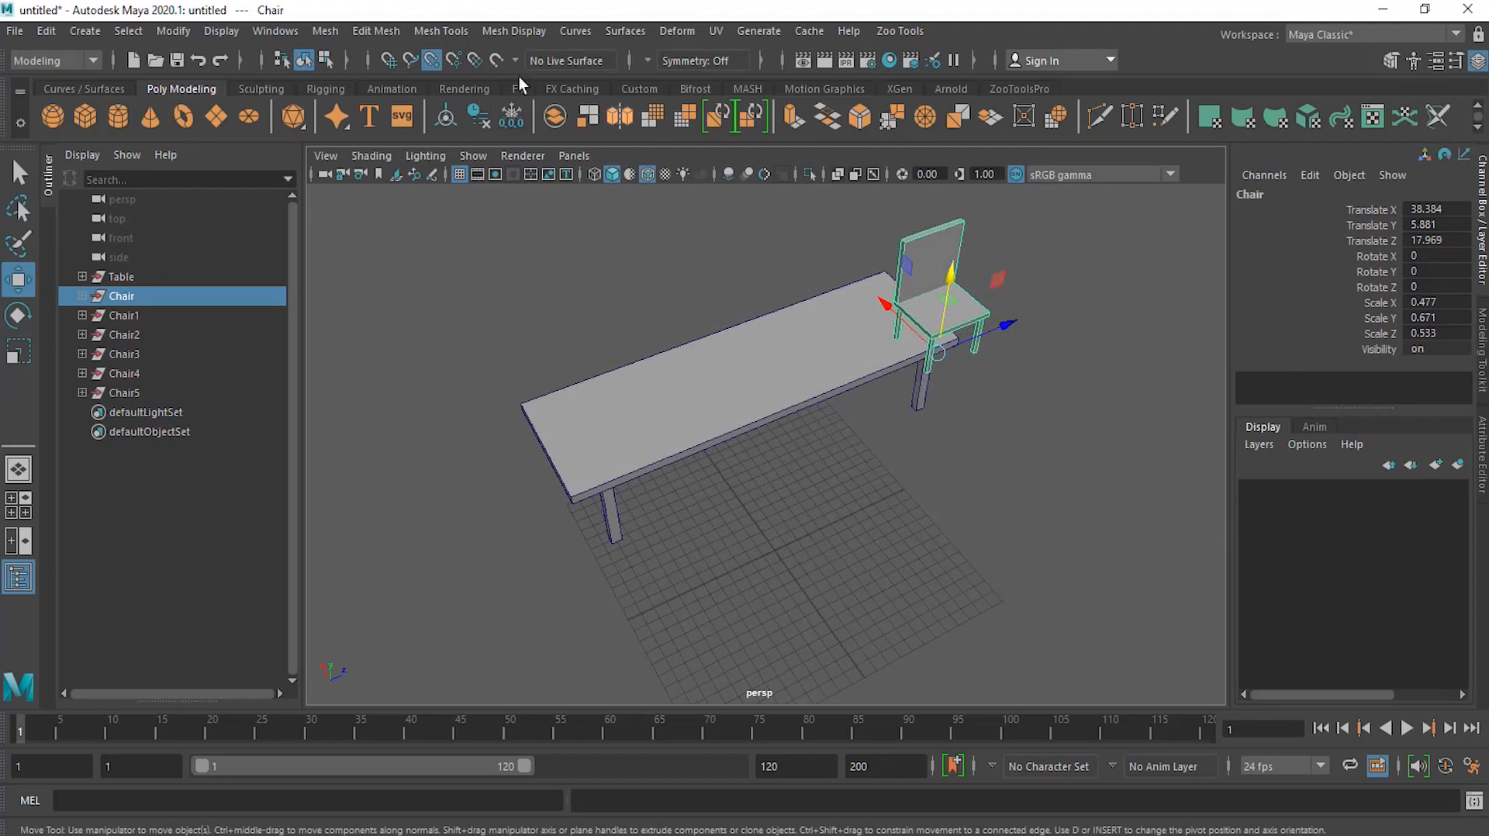